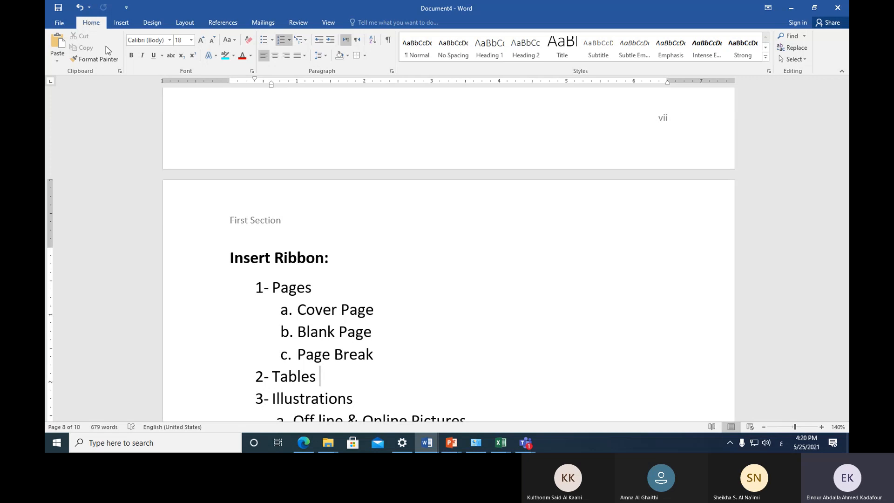
Insert the built-in Filigree cover page into the document.
left_click(123, 23)
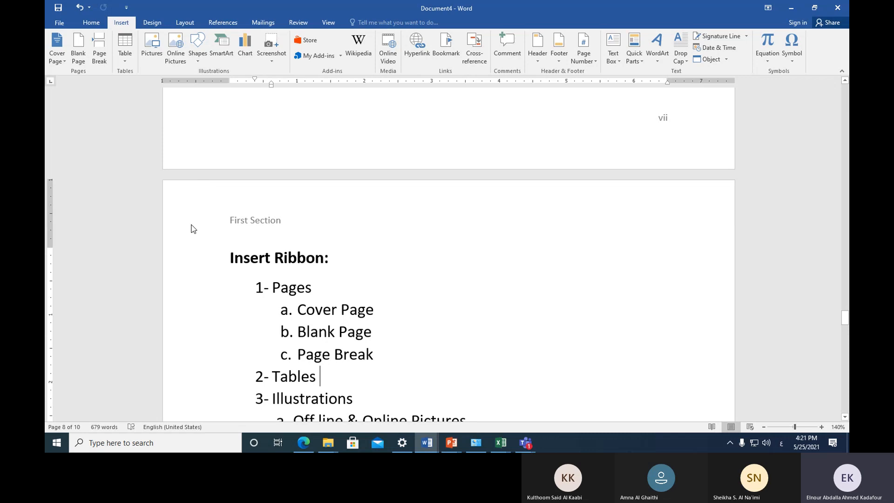
scroll(193, 226, "down", 1)
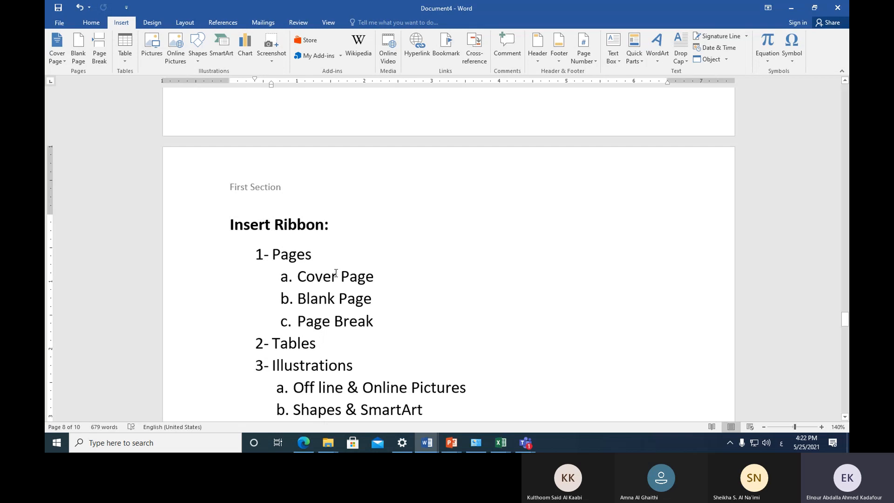
left_click_drag(302, 276, 360, 277)
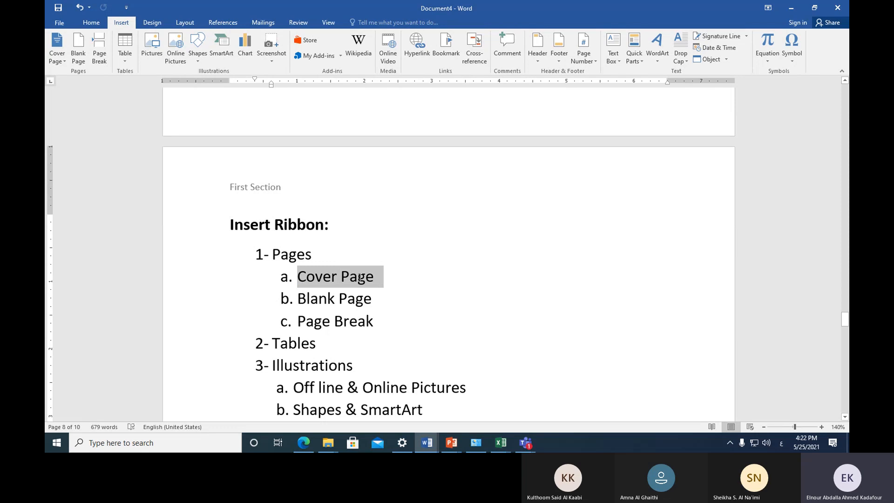
left_click_drag(360, 278, 378, 289)
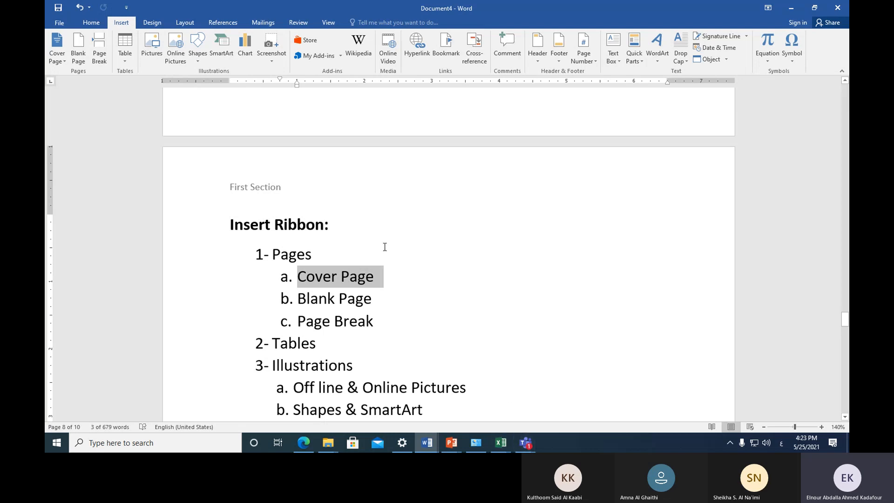
left_click(62, 62)
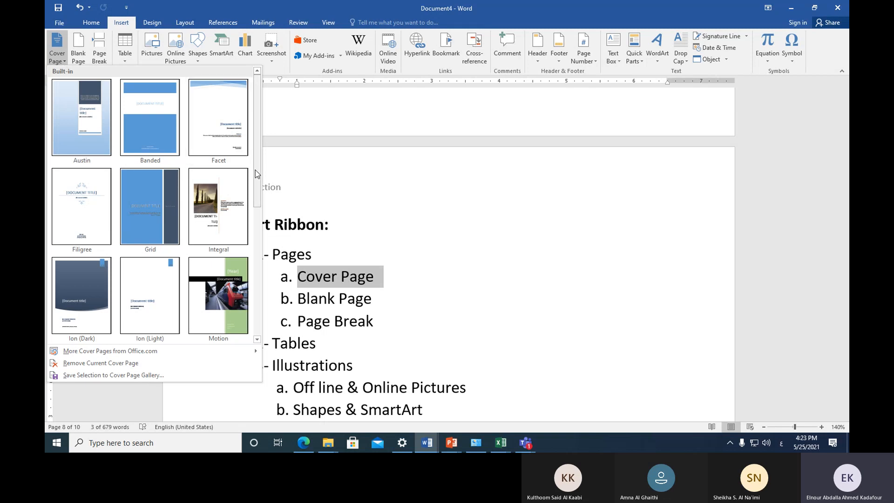
mouse_move(257, 175)
left_mouse_down()
mouse_move(256, 311)
mouse_move(266, 240)
mouse_move(261, 178)
left_mouse_up()
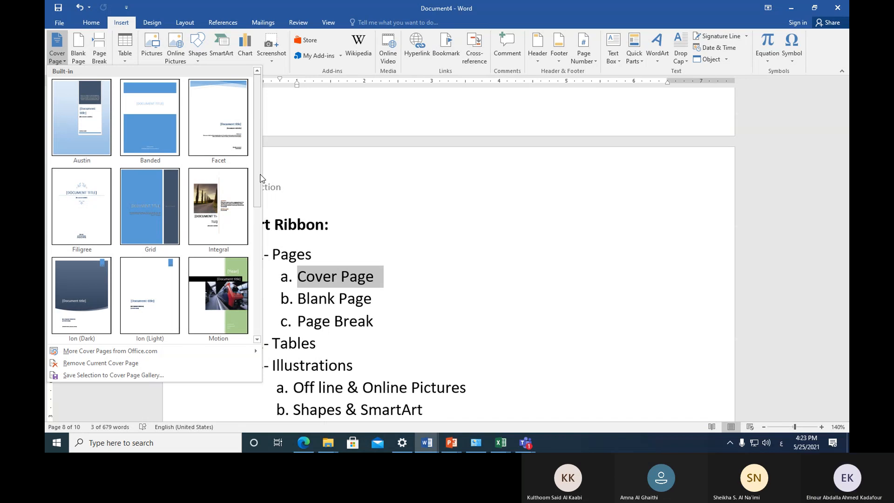
left_click(70, 207)
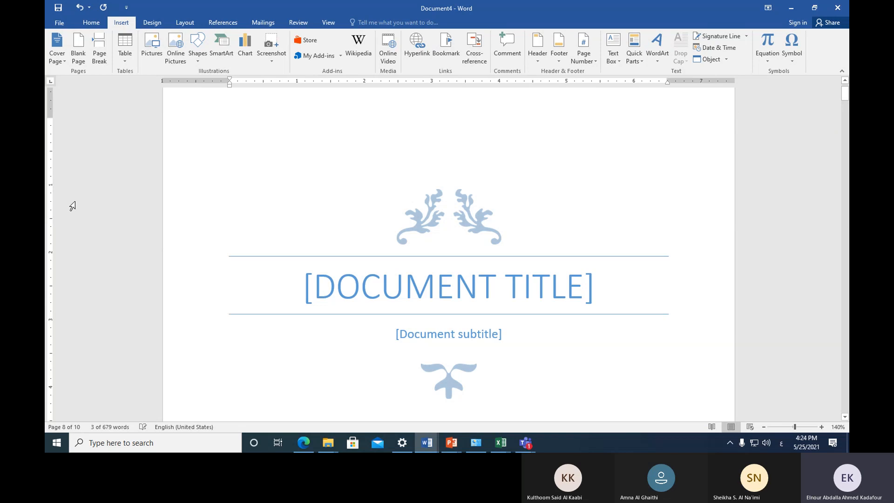
Replace the cover page's title placeholder with "AN INTENSIVE MS WORD COURSE", using the English keyboard layout.
left_click(321, 286)
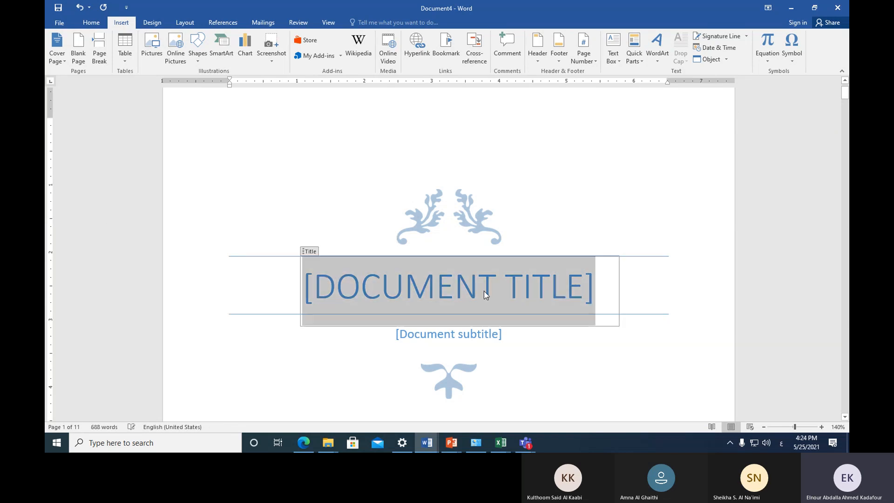
scroll(344, 347, "down", 2)
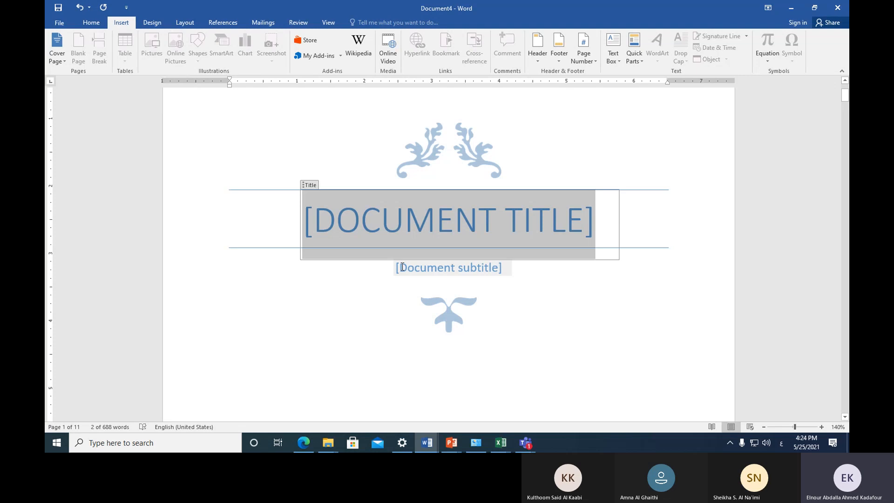
scroll(402, 267, "down", 5)
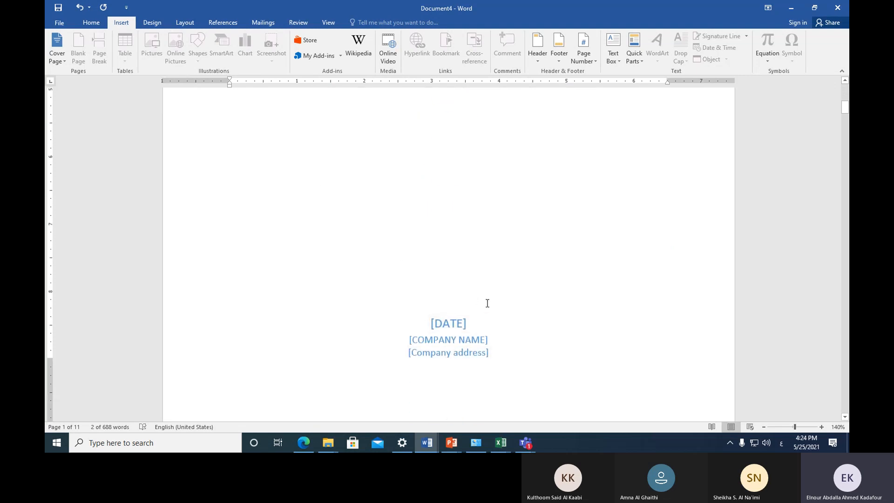
scroll(455, 255, "up", 5)
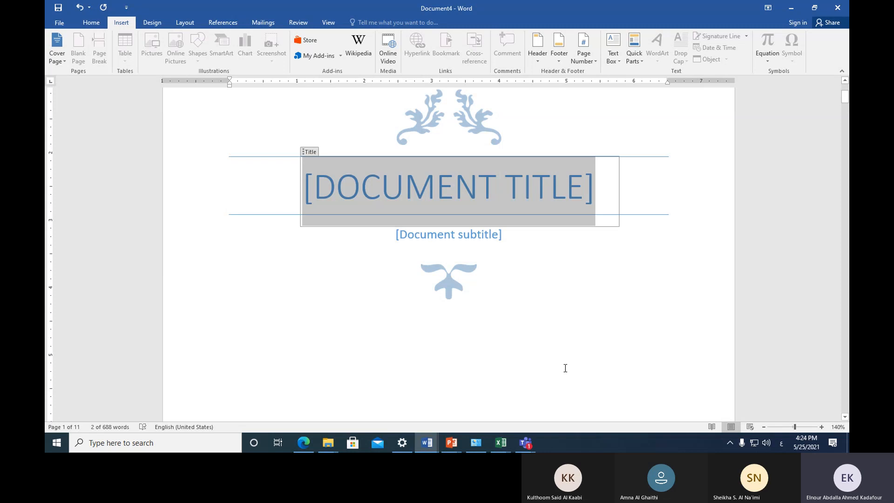
type("ِى")
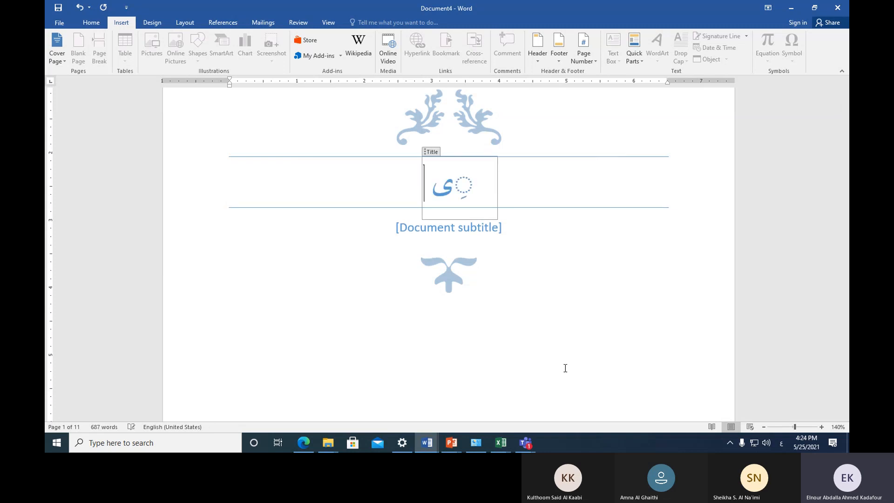
key("BackSpace")
key("BackSpace")
key("alt+shift")
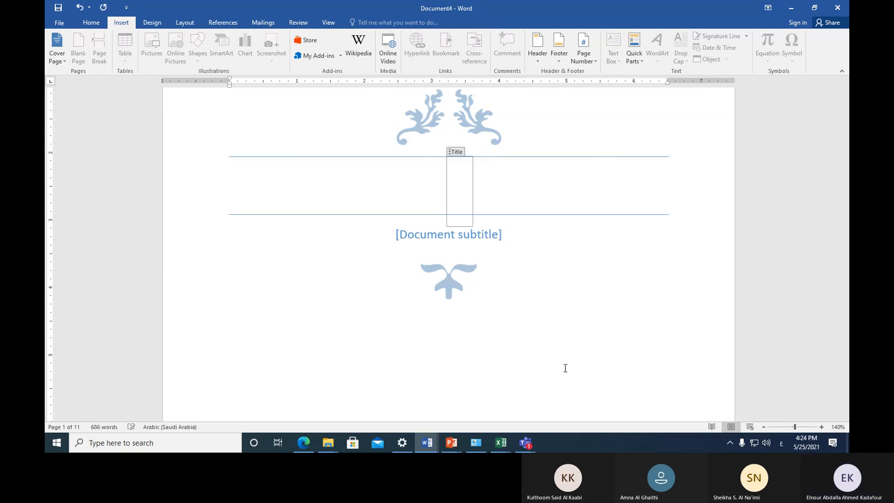
type("AN ")
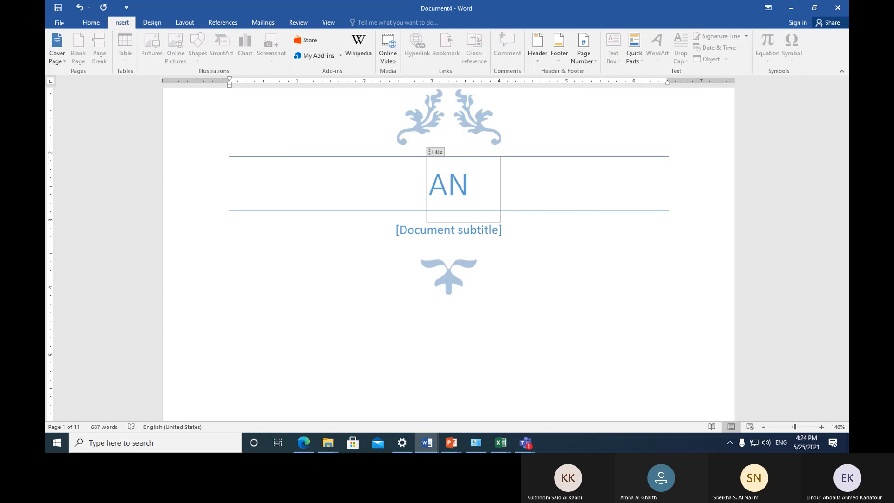
type("IN")
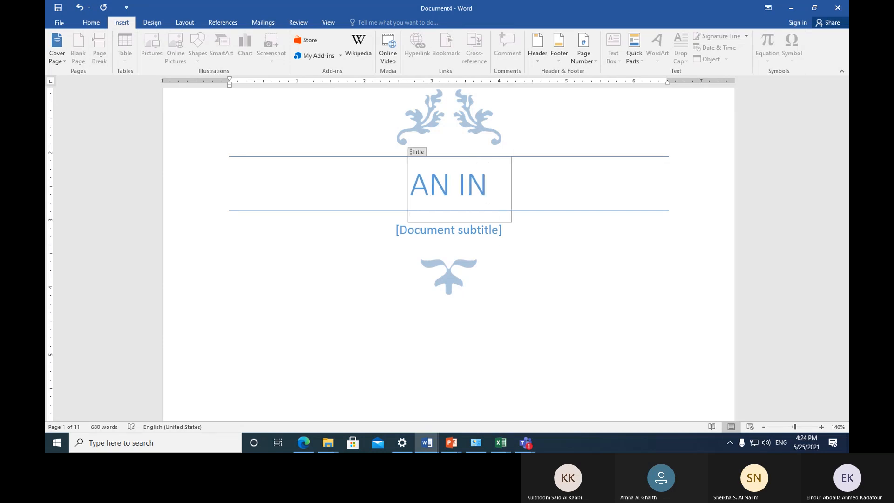
type("TENSIV")
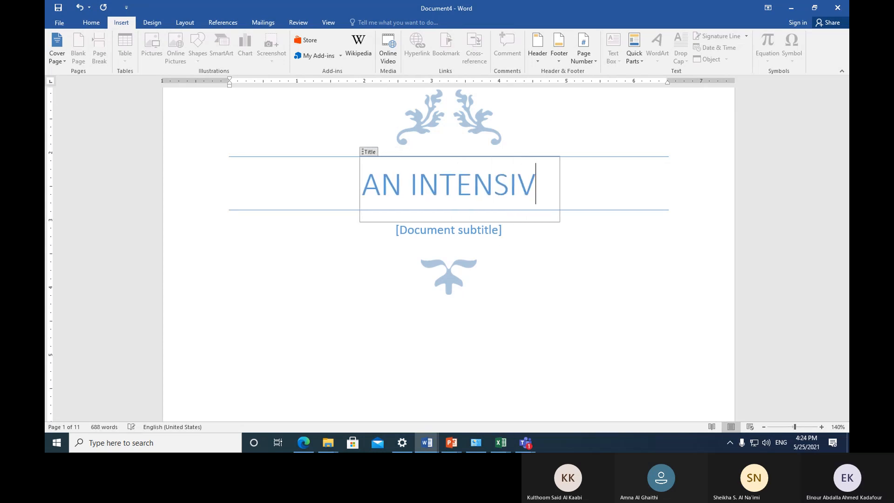
type("E MS ")
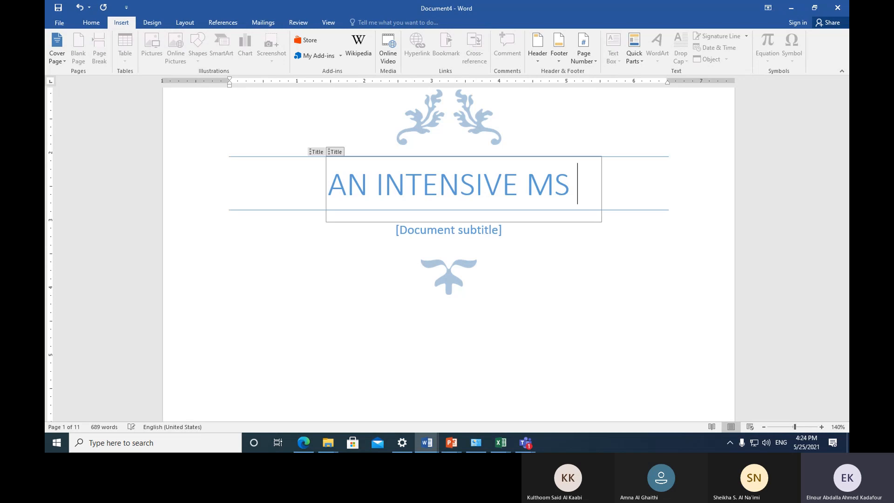
type("WORD COURSE")
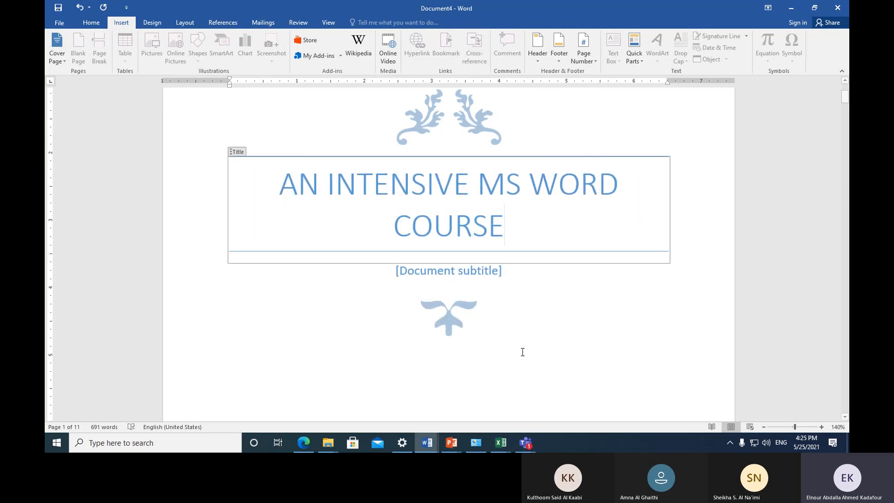
Make the whole cover page title bold and colour its text red.
left_click(199, 222)
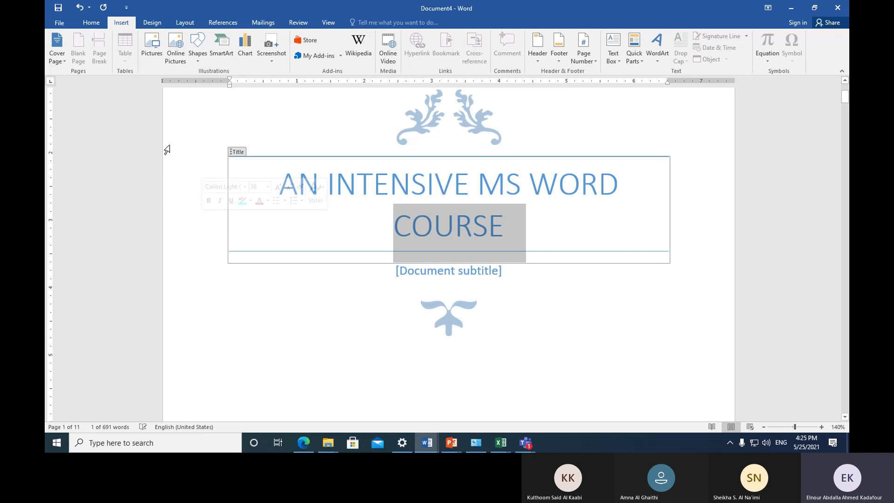
left_click(176, 202)
left_click_drag(175, 202, 181, 216)
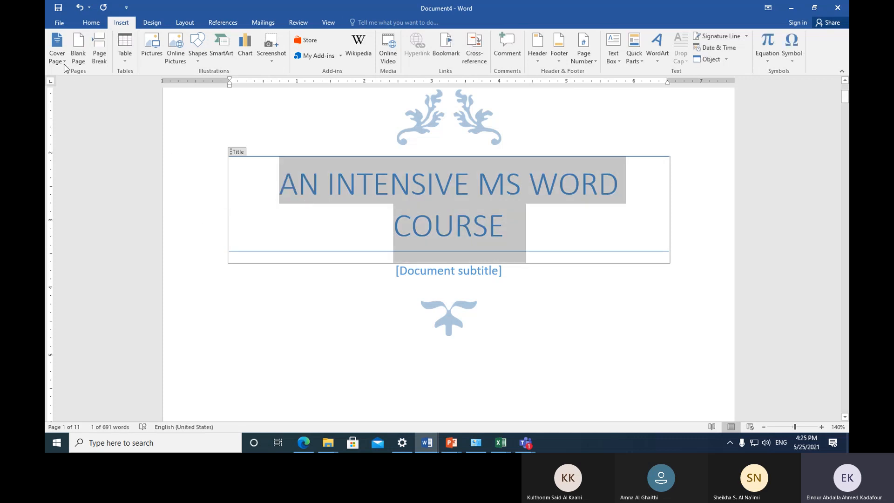
left_click(90, 24)
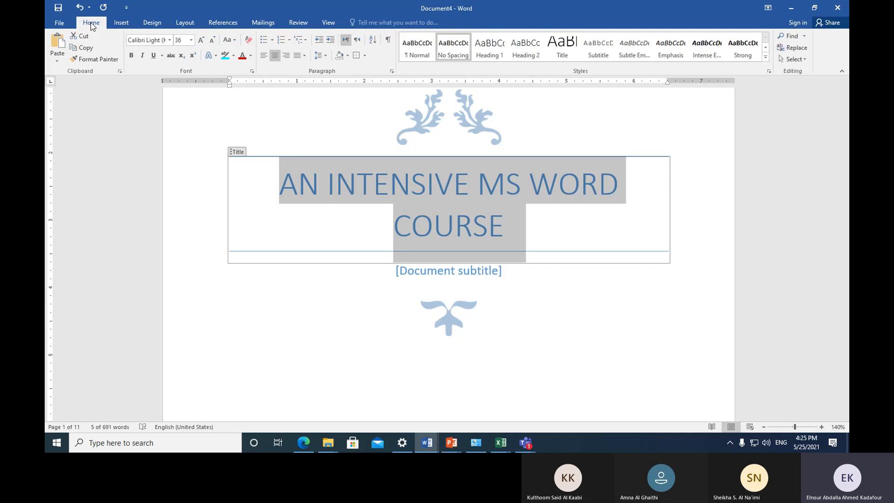
left_click(131, 55)
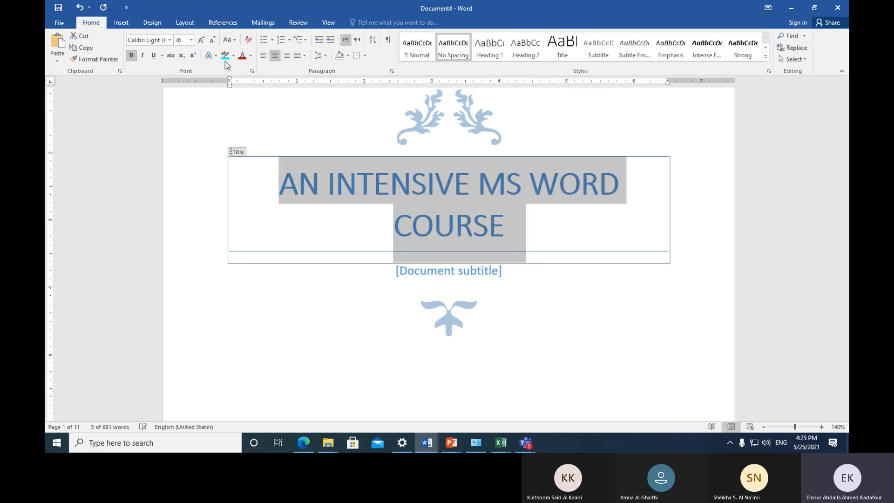
left_click(242, 56)
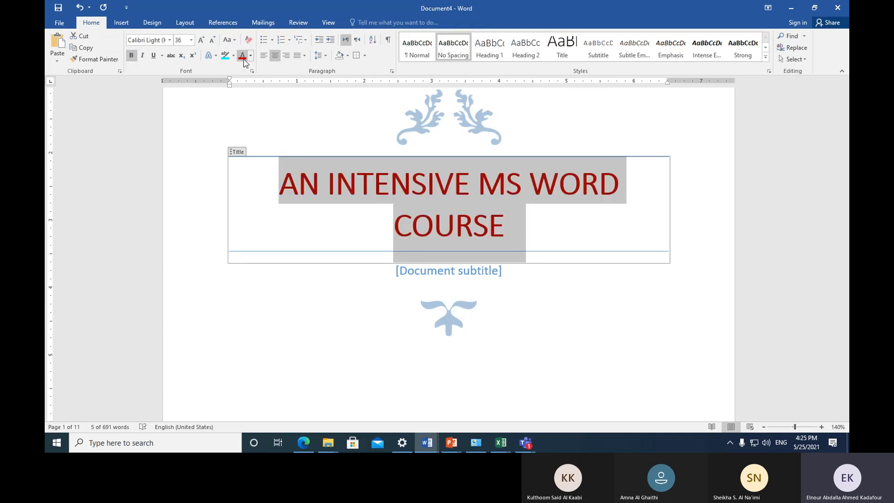
Look through the course notes from the cover page down to the "Insert Ribbon:" topic list.
left_click(121, 23)
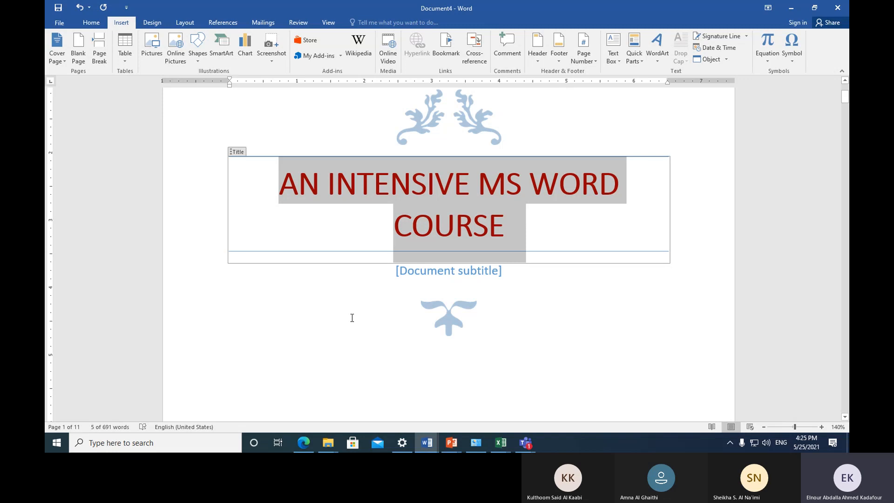
scroll(352, 317, "down", 10)
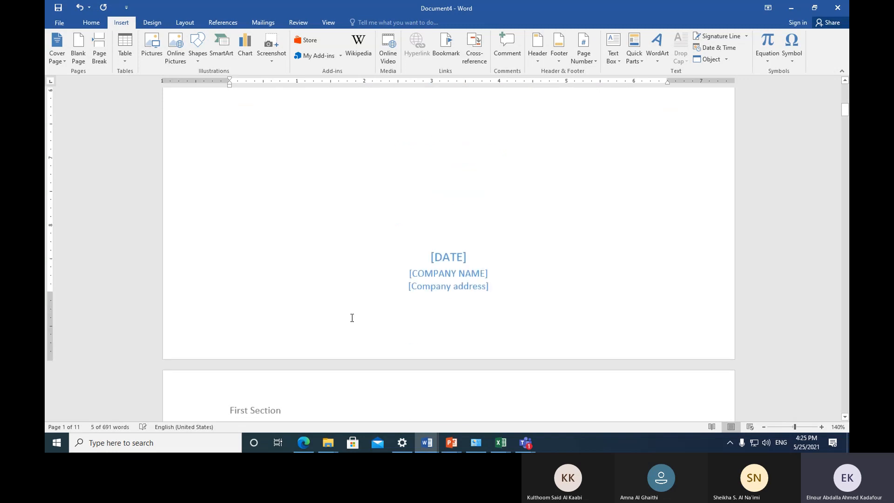
scroll(352, 317, "down", 4)
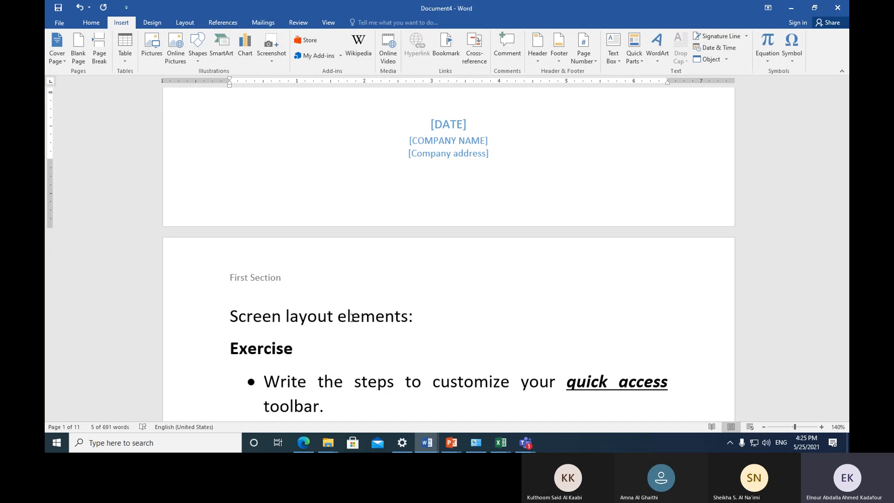
scroll(352, 317, "down", 20)
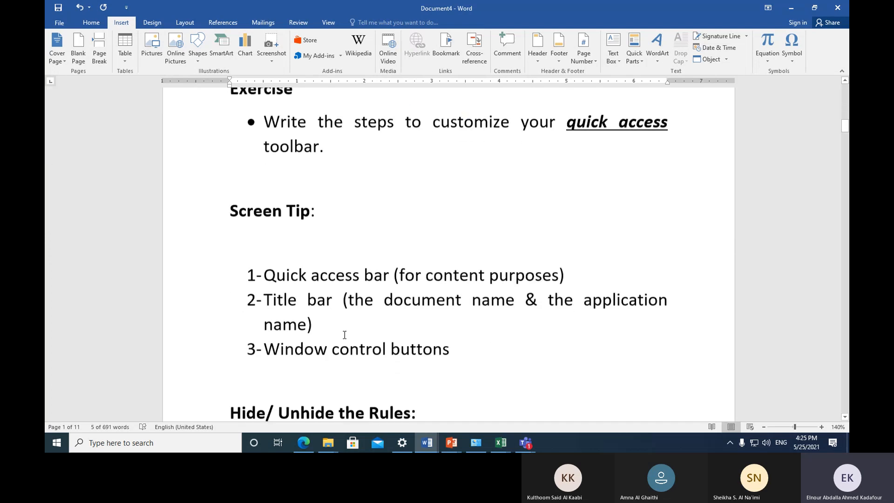
scroll(344, 335, "down", 3)
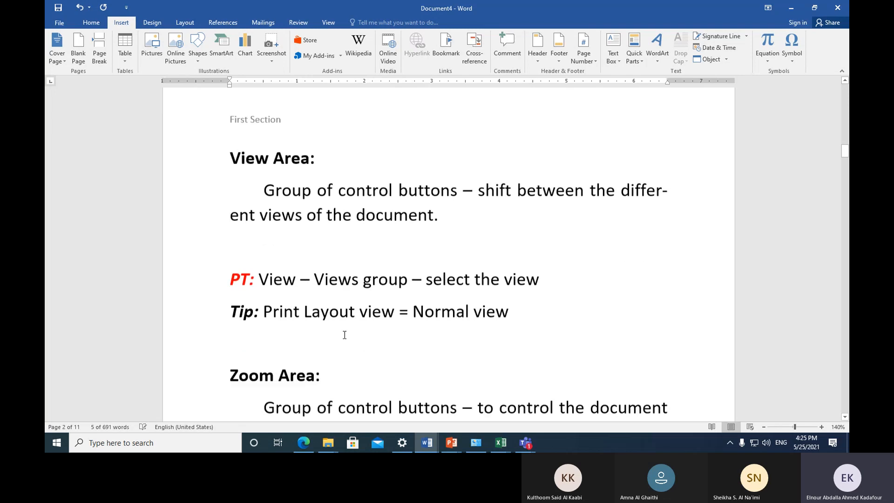
scroll(344, 334, "down", 20)
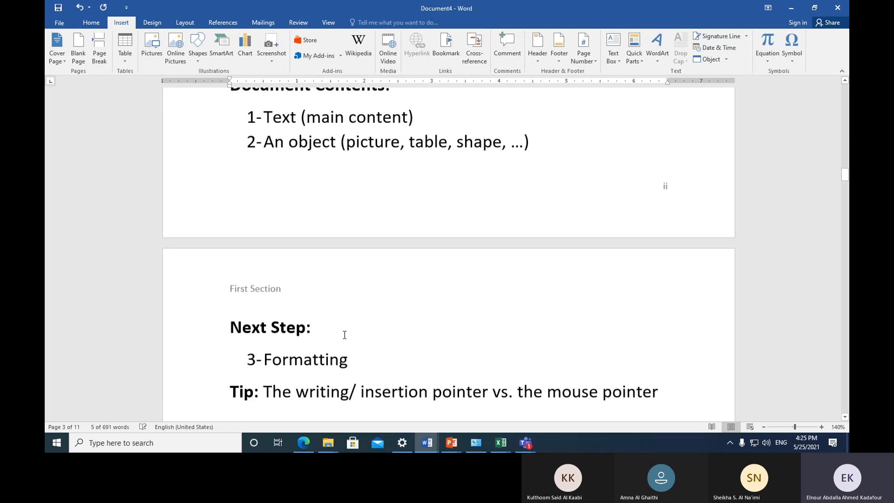
scroll(344, 335, "down", 20)
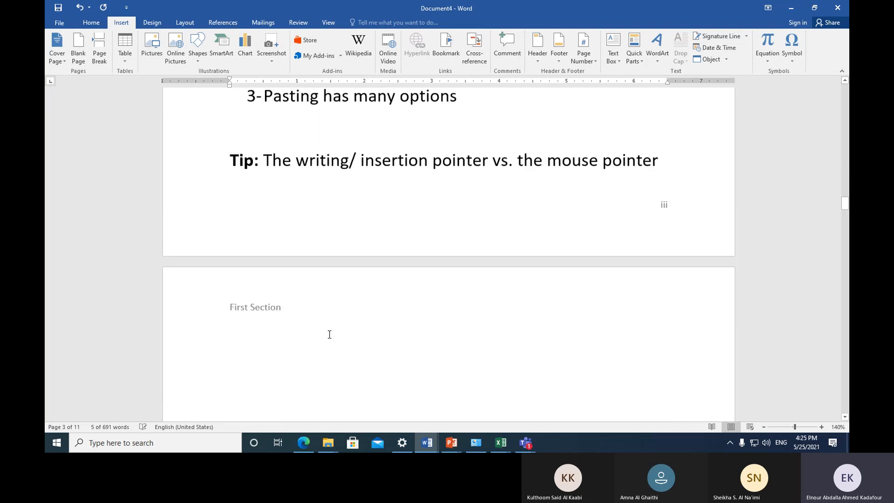
scroll(329, 334, "down", 20)
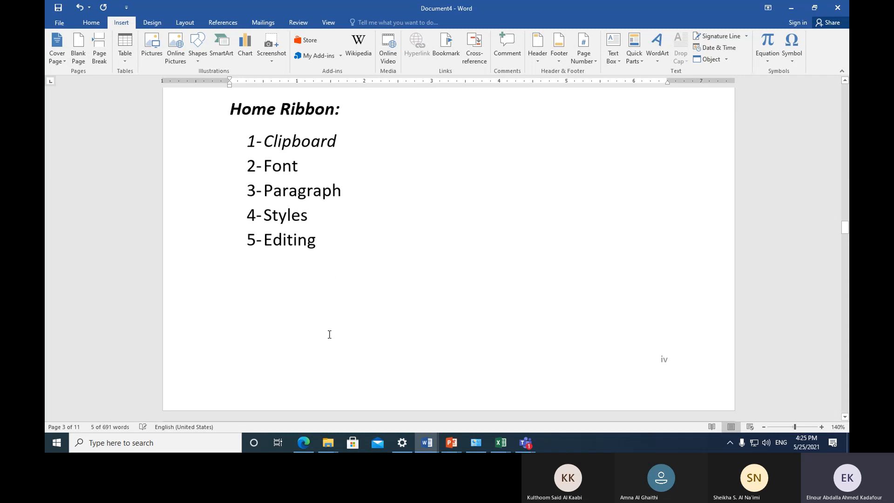
scroll(329, 334, "down", 20)
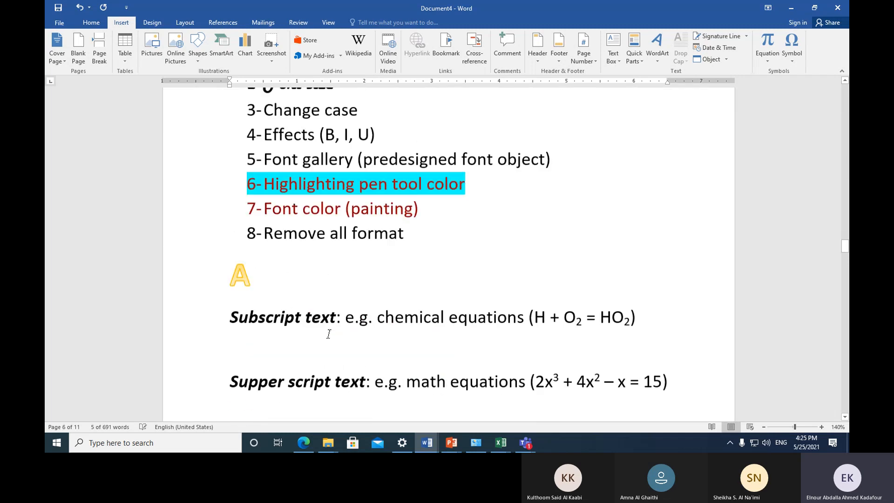
scroll(329, 335, "down", 15)
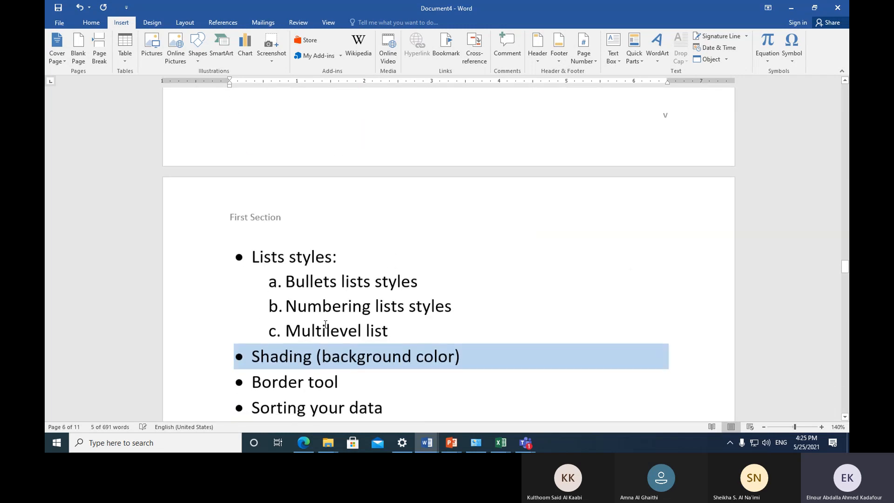
scroll(318, 313, "down", 8)
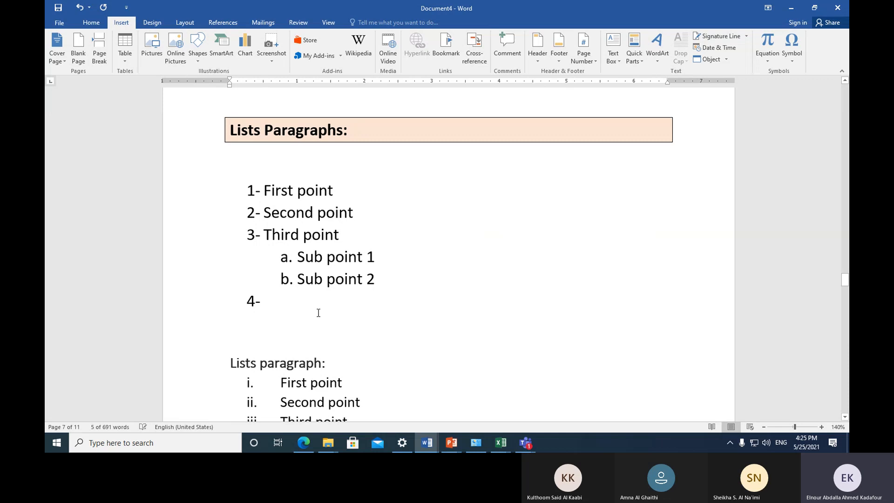
scroll(318, 312, "down", 6)
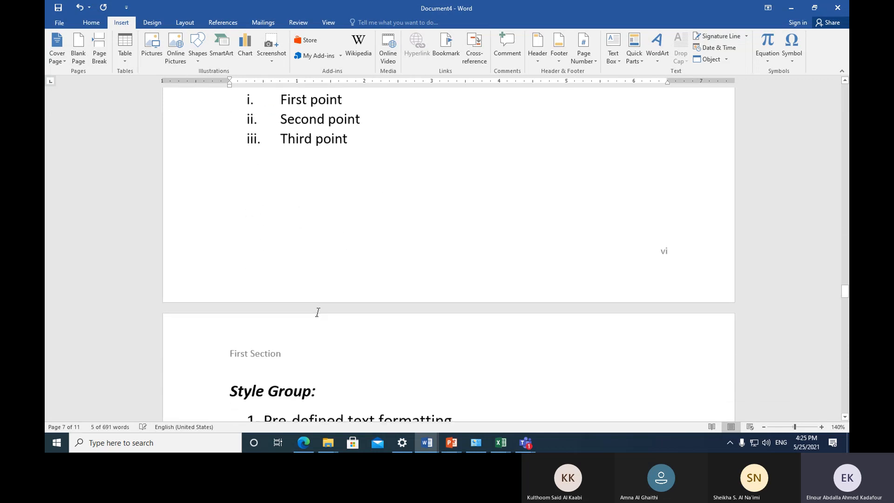
scroll(317, 312, "down", 12)
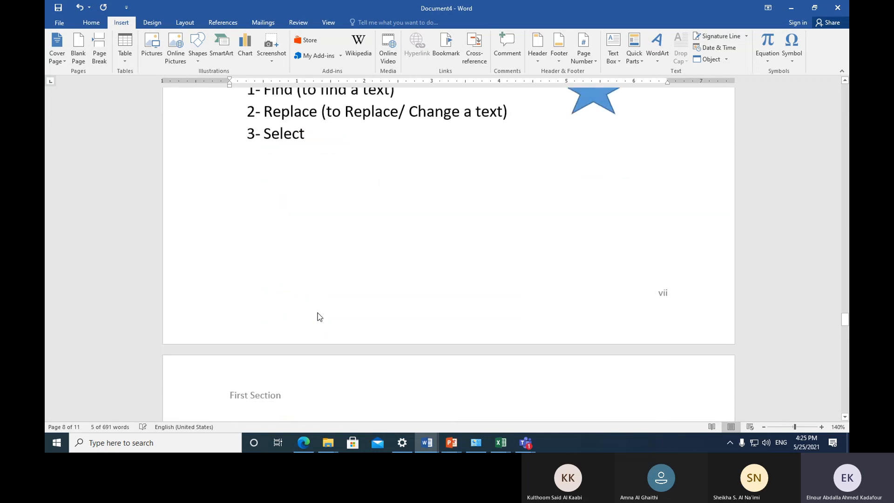
scroll(318, 315, "down", 4)
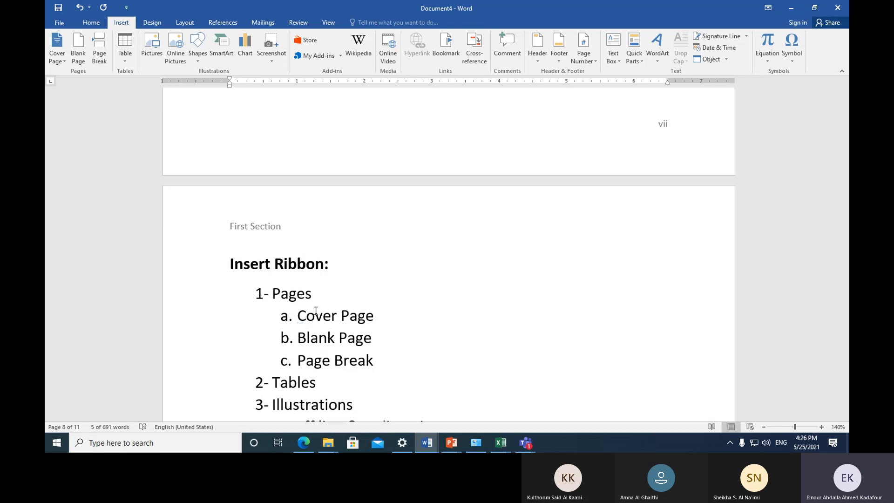
Insert a blank page before the "Insert Ribbon:" heading, check how the pages shift, and undo the insertion.
left_click(230, 261)
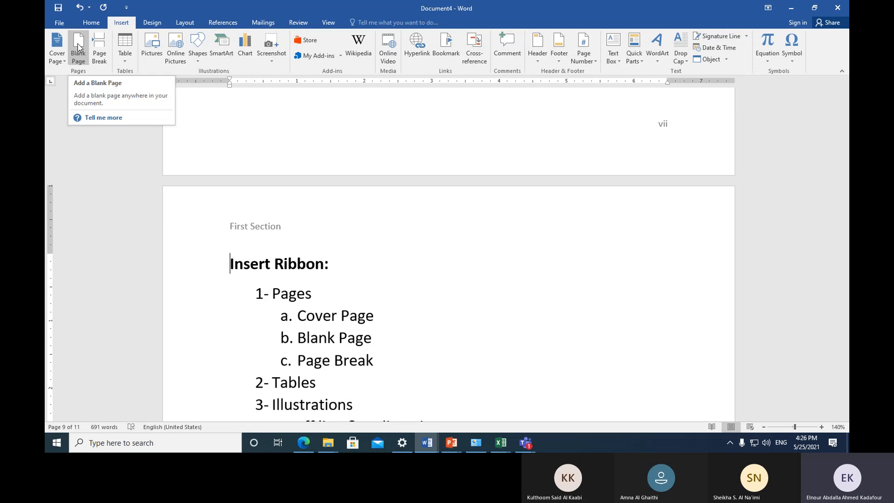
left_click(79, 47)
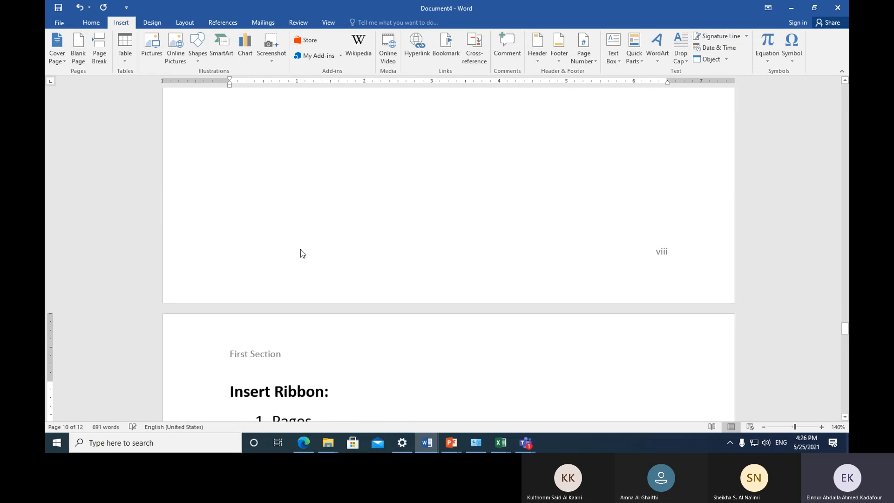
scroll(255, 306, "down", 2)
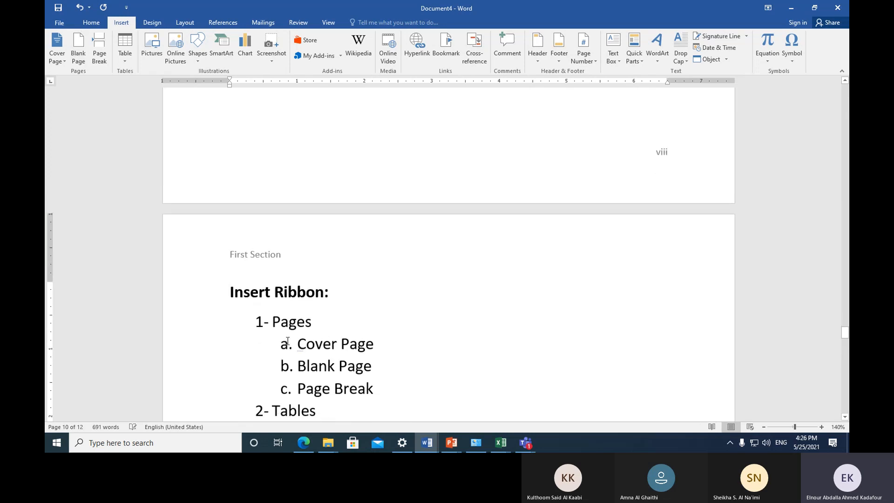
scroll(255, 305, "down", 2)
scroll(281, 323, "up", 4)
scroll(281, 323, "up", 13)
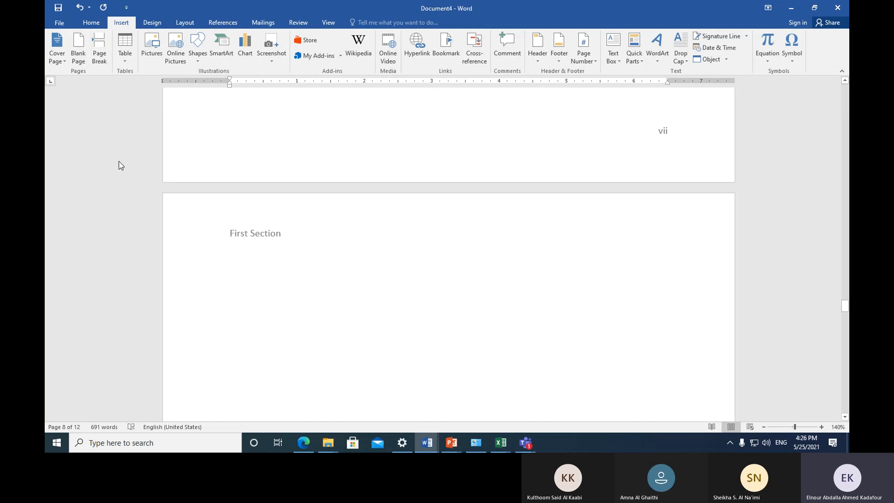
left_click(79, 7)
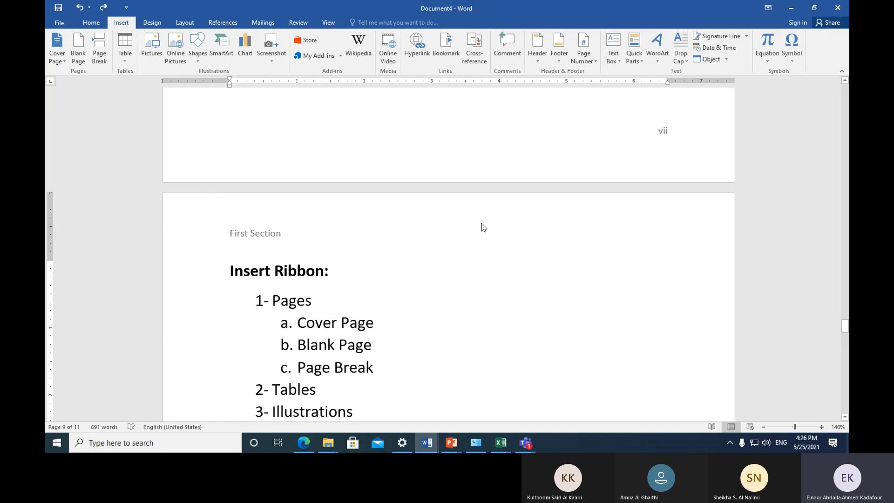
Switch to Edge, view the enlarged PC keyboard picture on Shutterstock, and return to Document4 in Word.
left_click(307, 443)
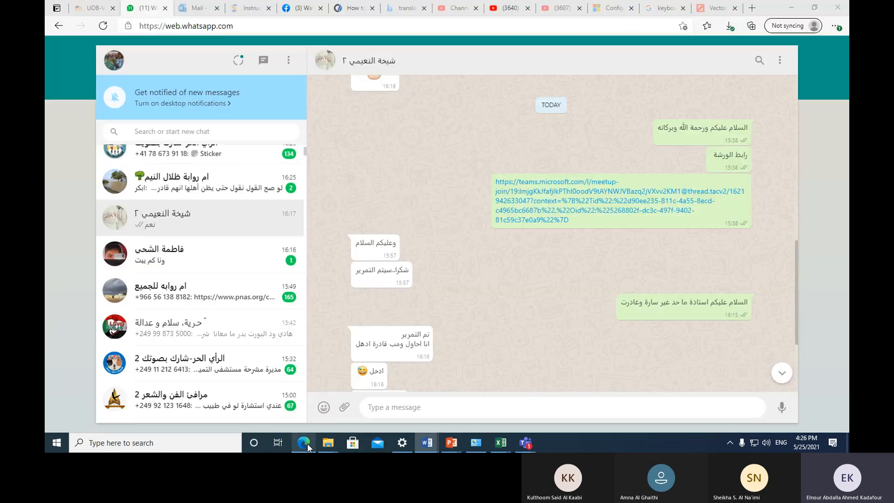
left_click(710, 8)
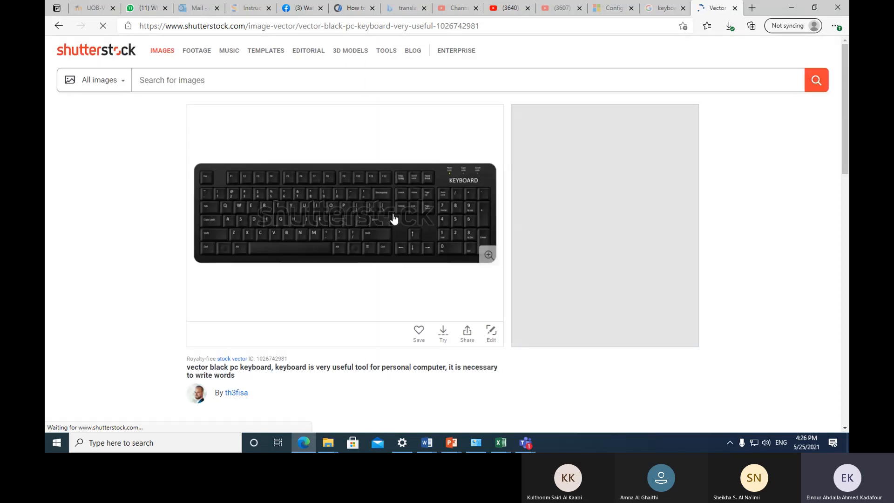
left_click(350, 199)
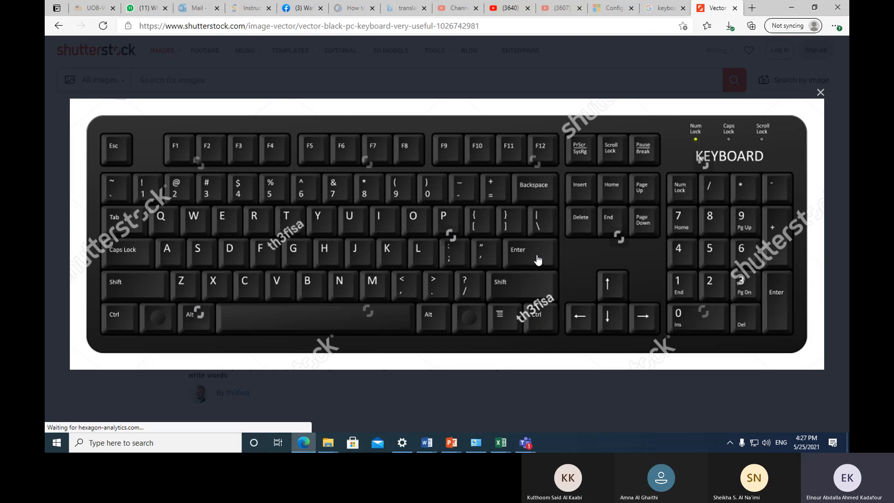
left_click(426, 442)
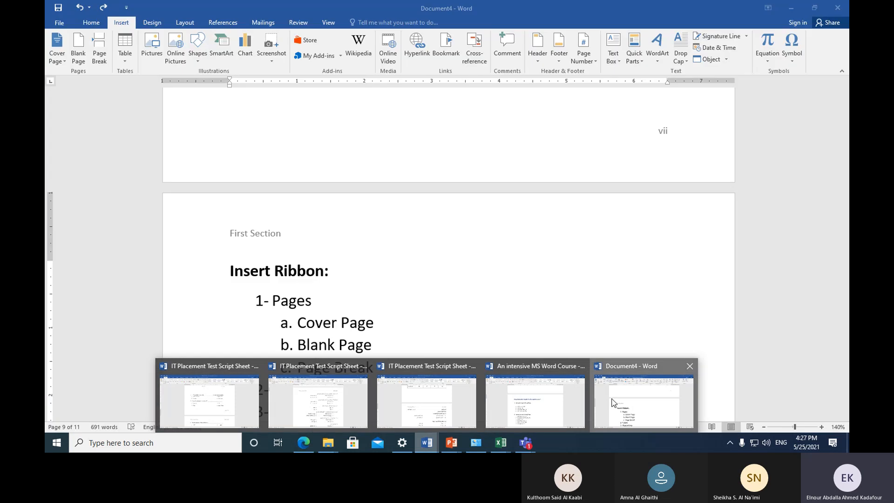
left_click(612, 402)
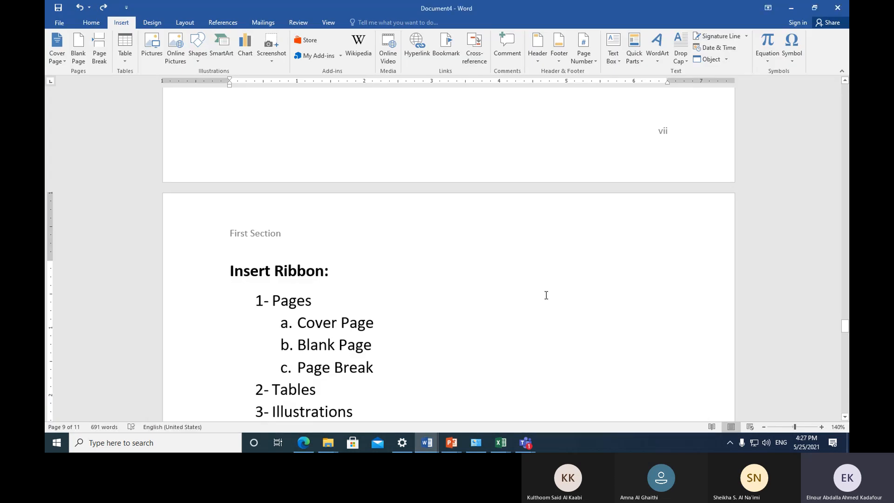
Insert a page break before the "Insert Ribbon:" heading, check the page above it, and undo the break.
scroll(545, 295, "down", 3)
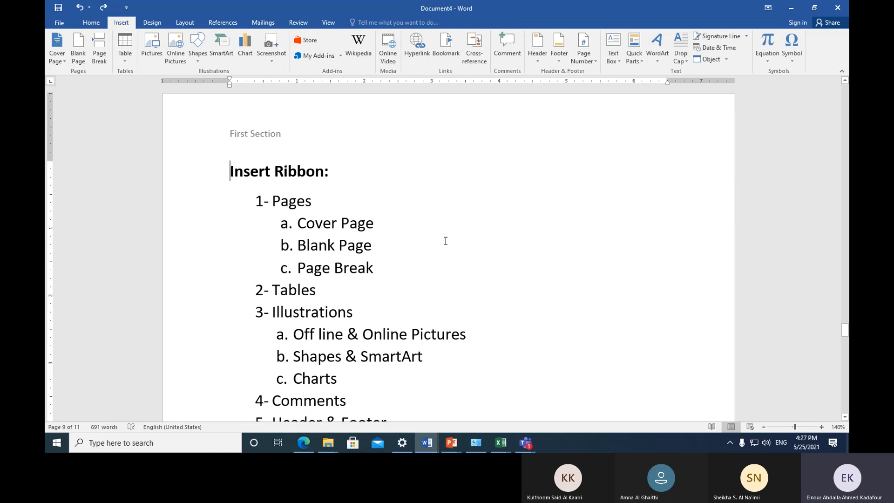
key("ctrl+Return")
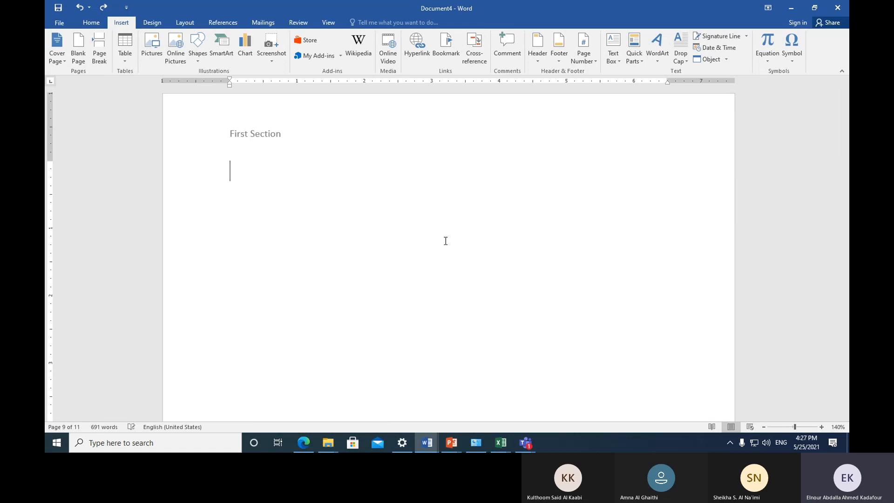
scroll(446, 240, "up", 10)
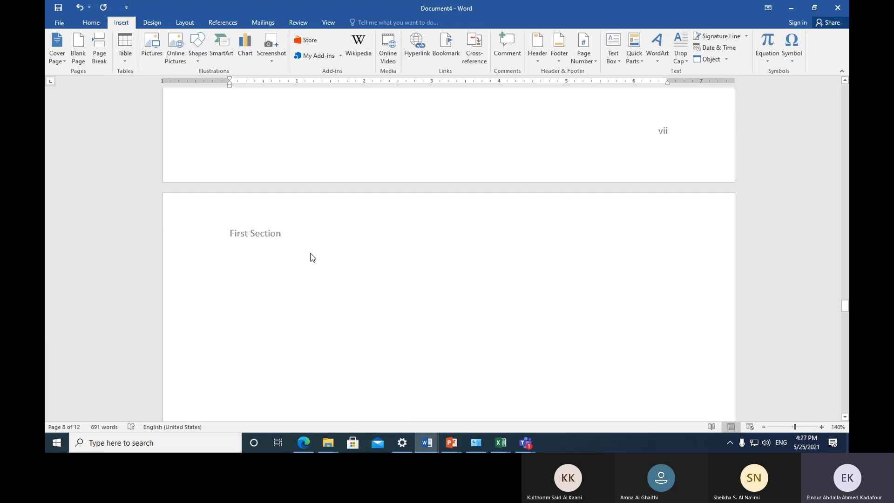
left_click(79, 8)
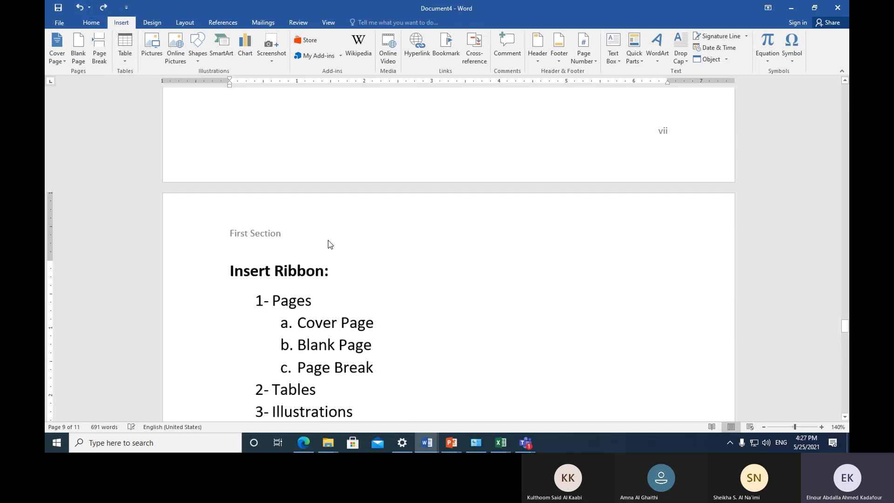
Insert a page break on the empty line above the "Design Ribbon:" heading, review the split pages, and undo the break.
scroll(370, 271, "down", 6)
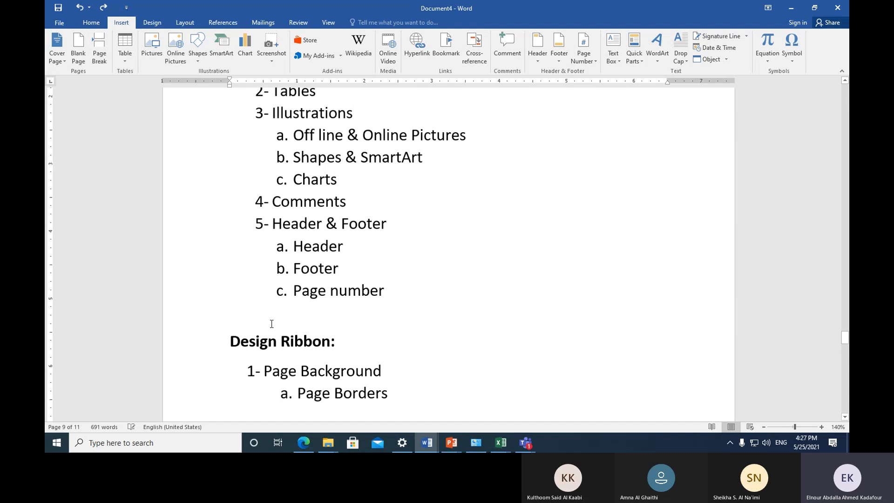
left_click(243, 325)
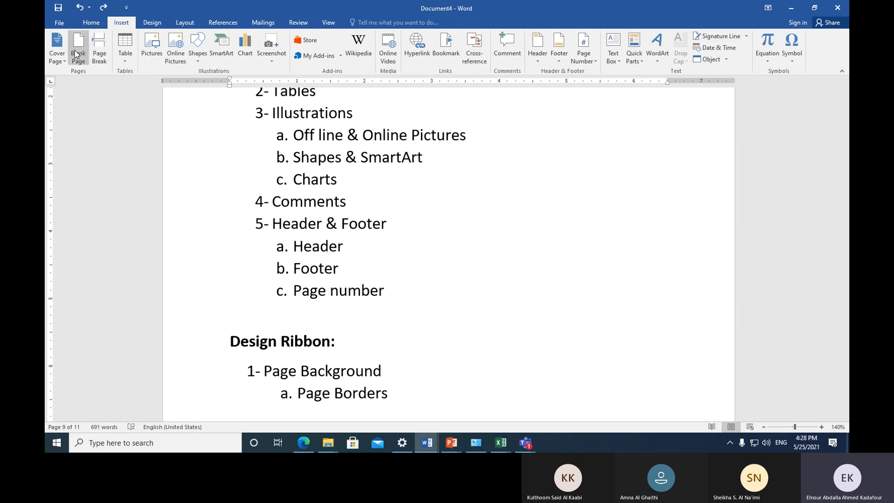
left_click(98, 52)
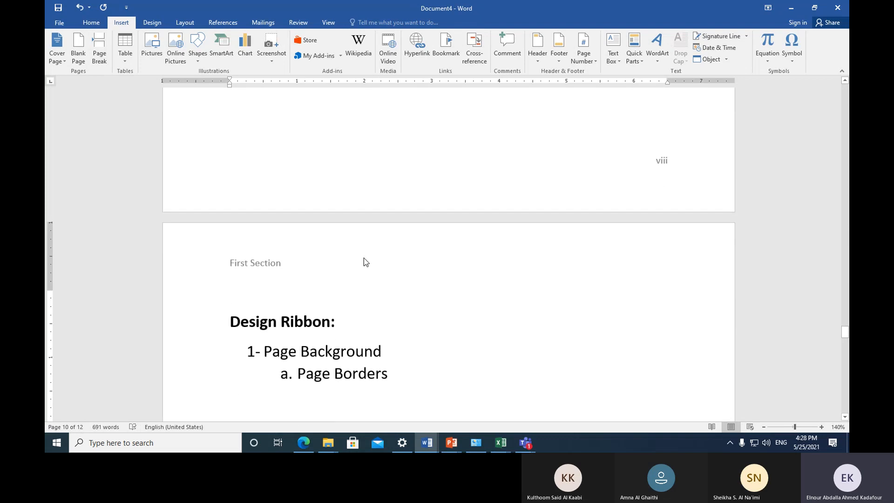
key("BackSpace")
scroll(357, 259, "up", 10)
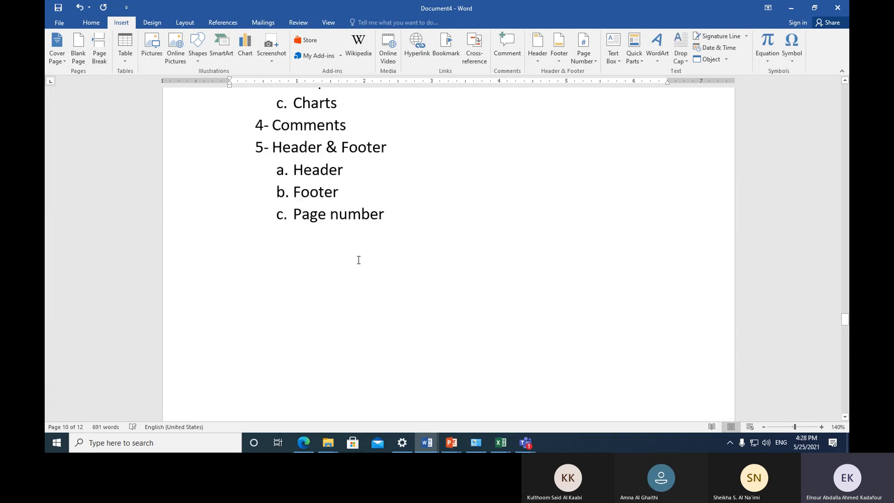
left_click(79, 7)
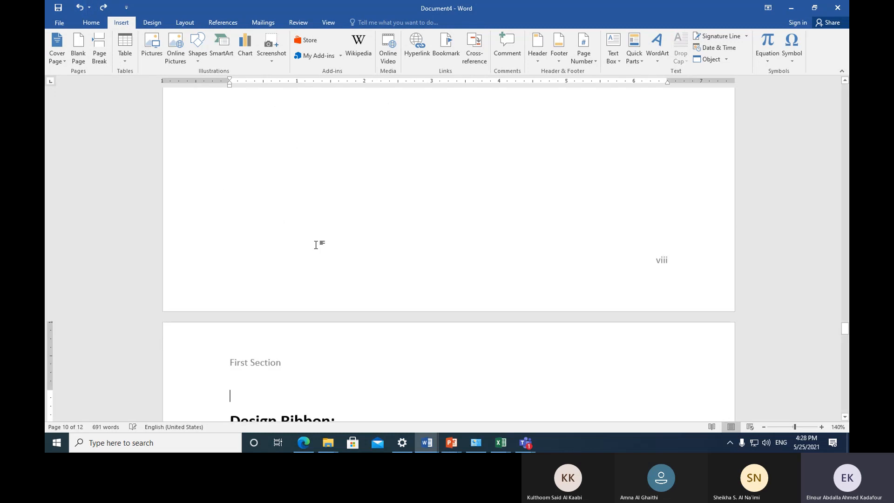
scroll(315, 244, "up", 4)
scroll(315, 245, "down", 4)
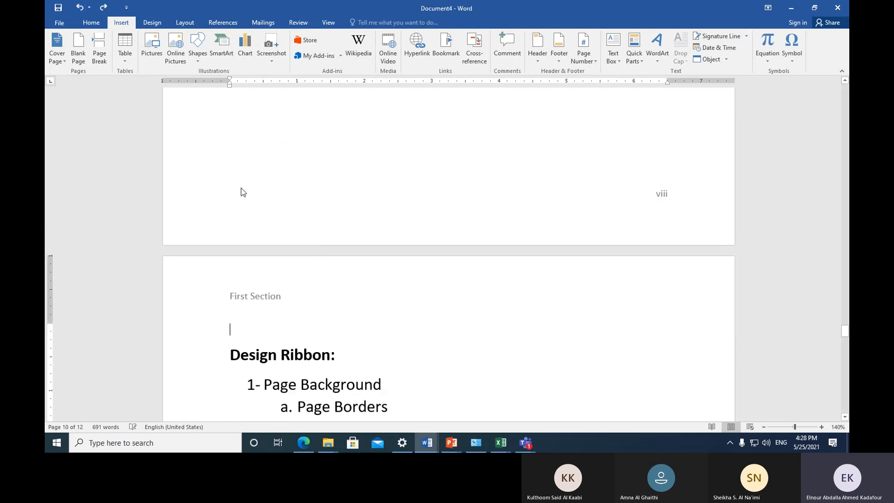
left_click(78, 8)
left_click(78, 9)
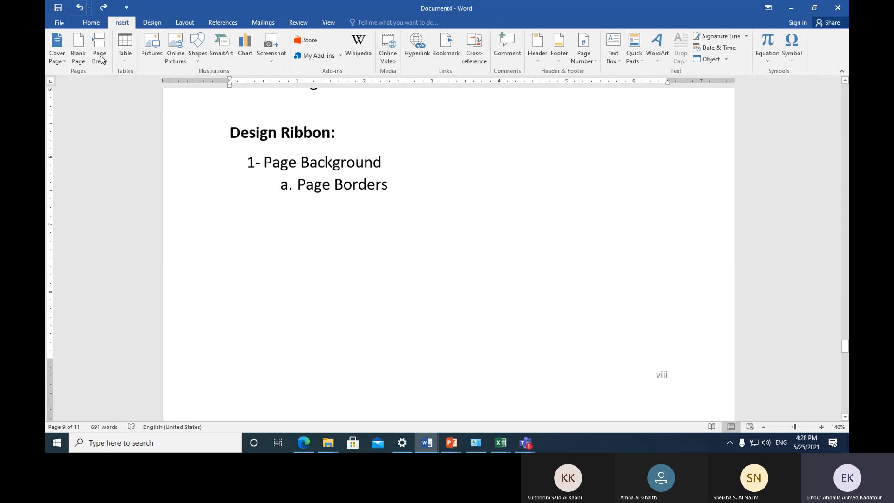
Review the page containing the "Insert Ribbon:" and "Design Ribbon:" sections and the start of the "Layout Ribbon:" page.
scroll(349, 251, "up", 3)
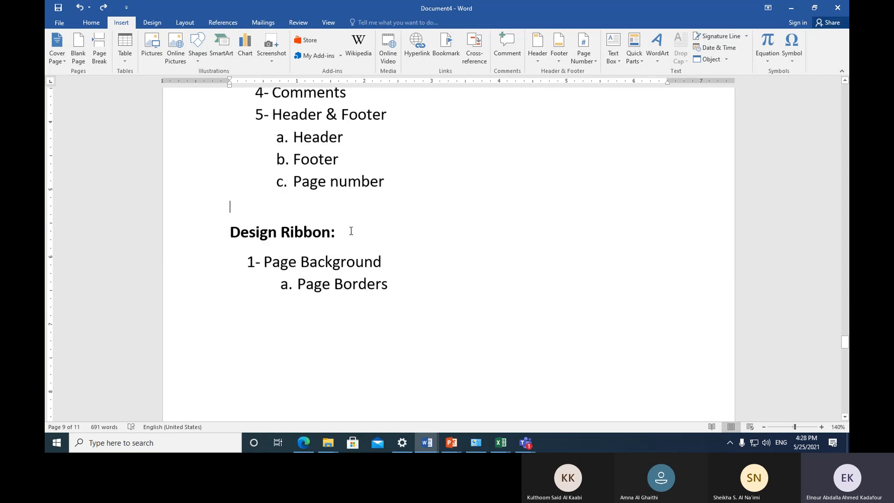
left_click(230, 232)
scroll(380, 258, "up", 2)
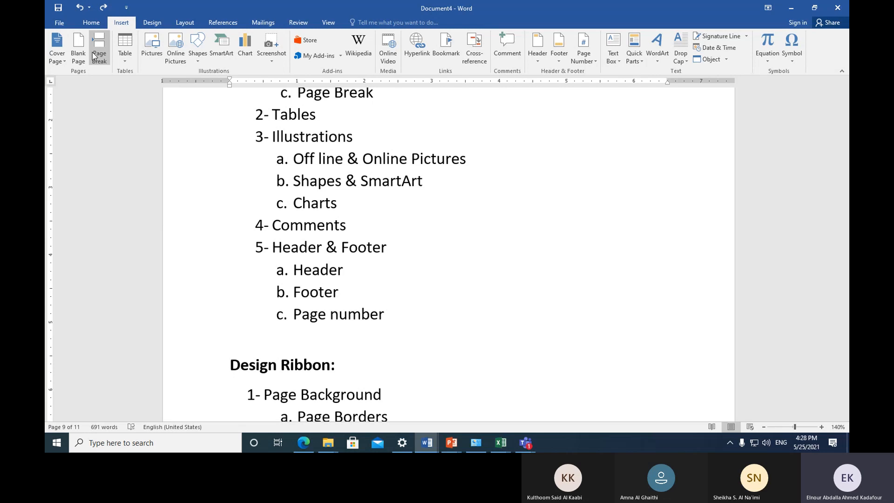
scroll(256, 319, "down", 3)
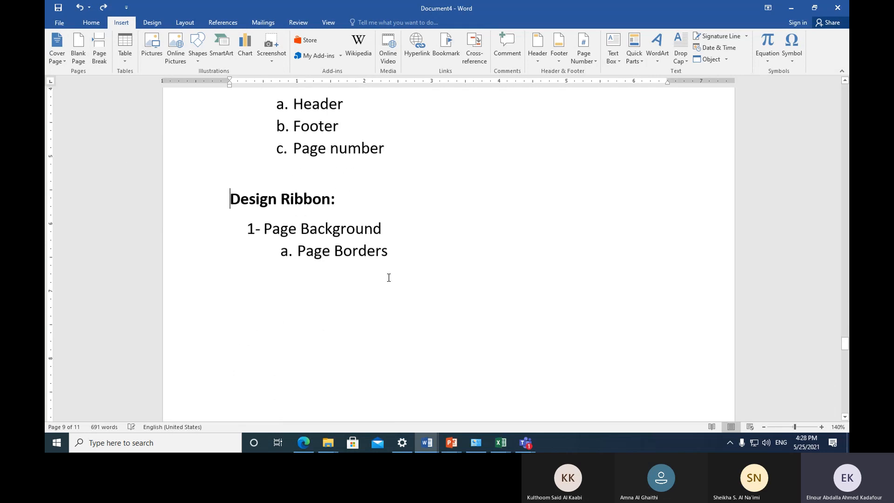
scroll(390, 277, "down", 6)
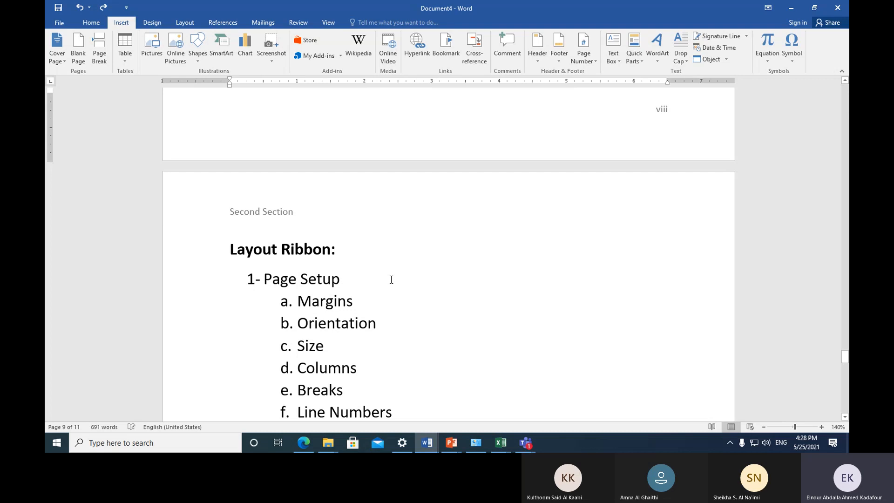
scroll(391, 279, "down", 1)
scroll(391, 279, "up", 7)
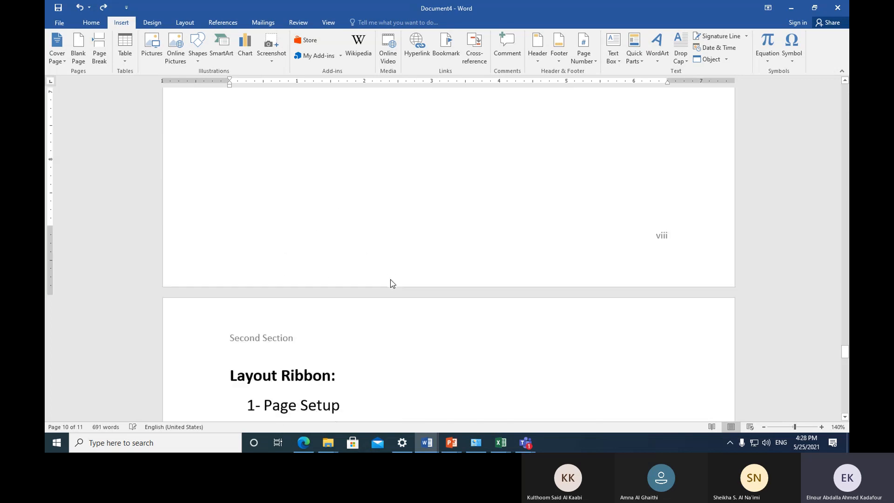
scroll(391, 279, "up", 5)
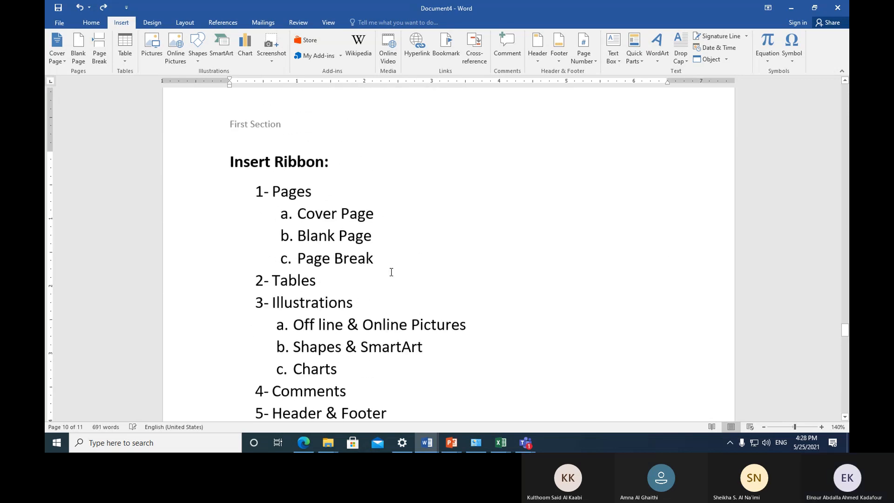
scroll(390, 219, "up", 1)
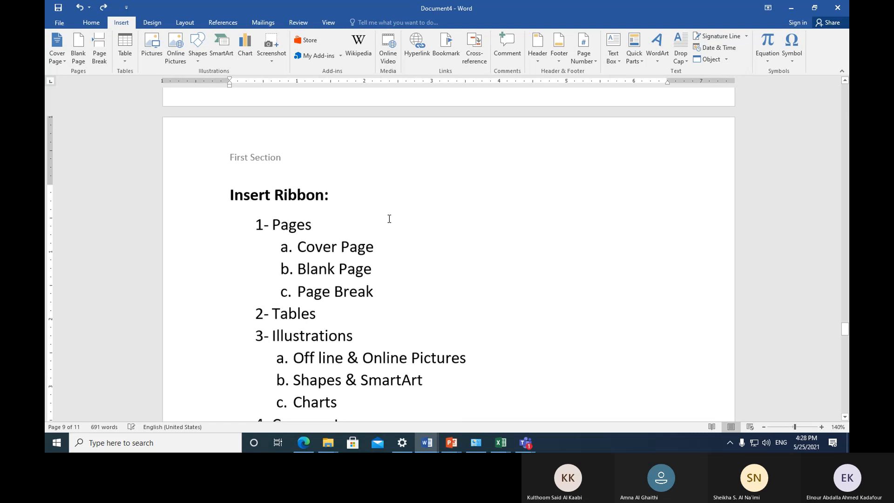
Append " = Ctrl + Enter" to both the "Blank Page" and "Page Break" items in the Insert Ribbon list.
left_click(395, 263)
type("=")
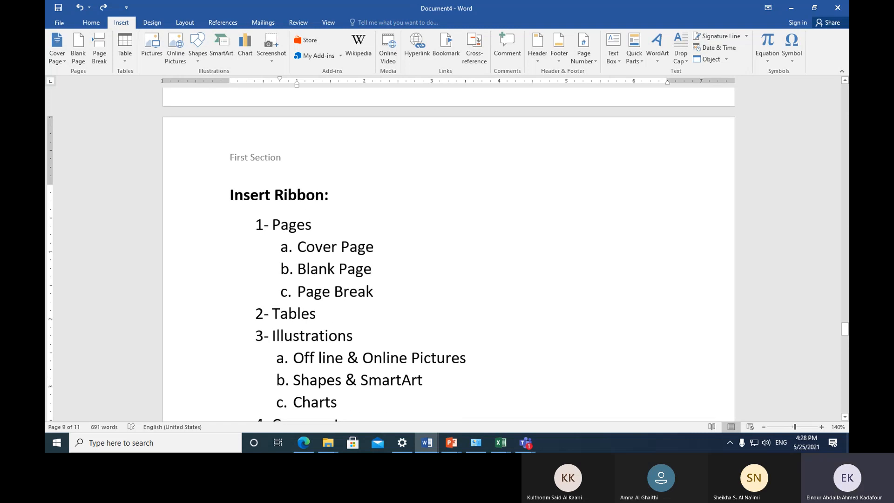
type(" Ctrl ")
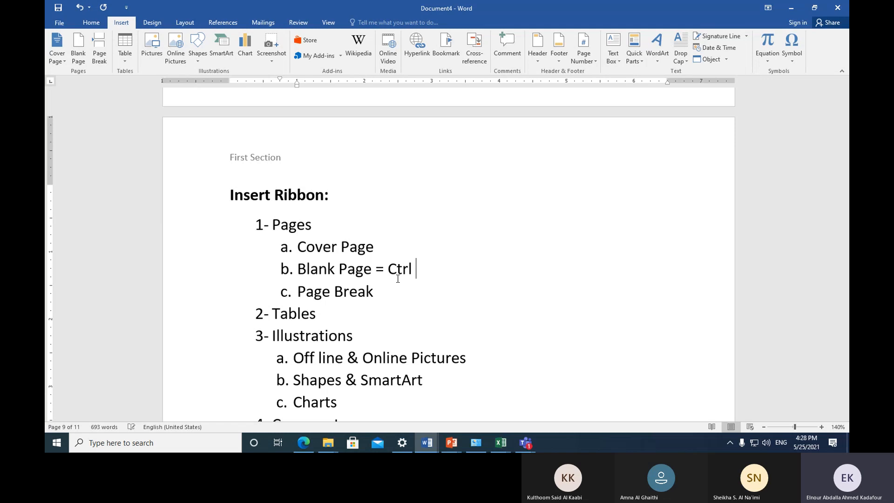
type("+ Enter")
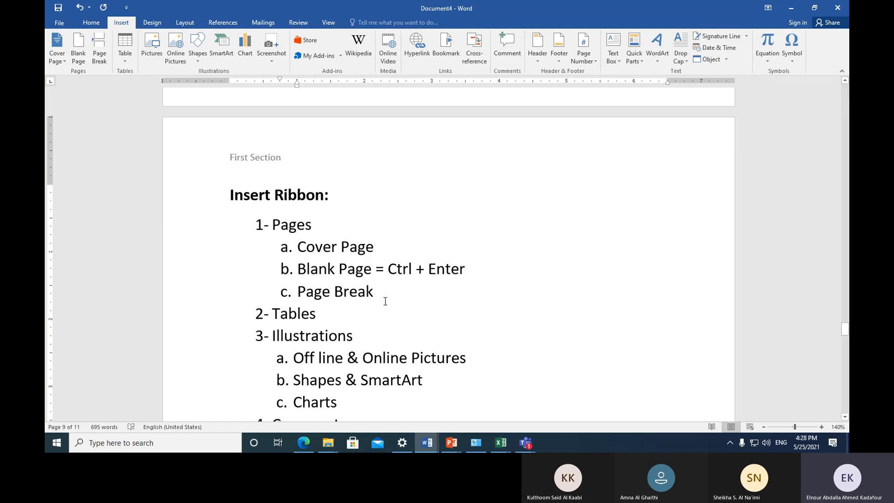
key("Down")
type("= ")
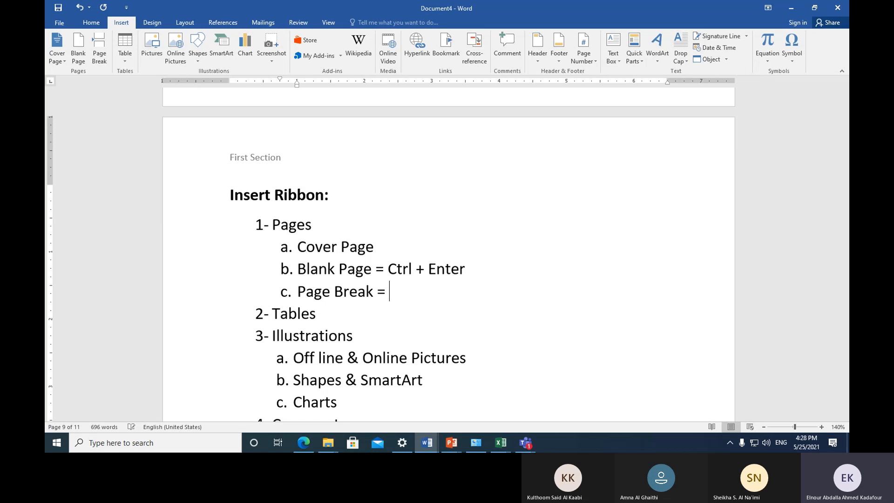
type("Ctrl + Enter")
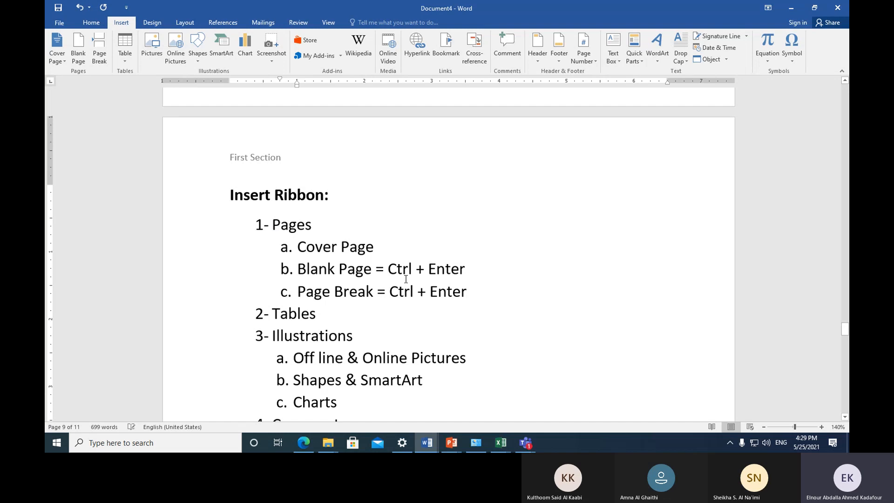
Look over the "Design Ribbon:" section and the Insert Ribbon list above it.
scroll(405, 279, "down", 5)
scroll(400, 289, "down", 2)
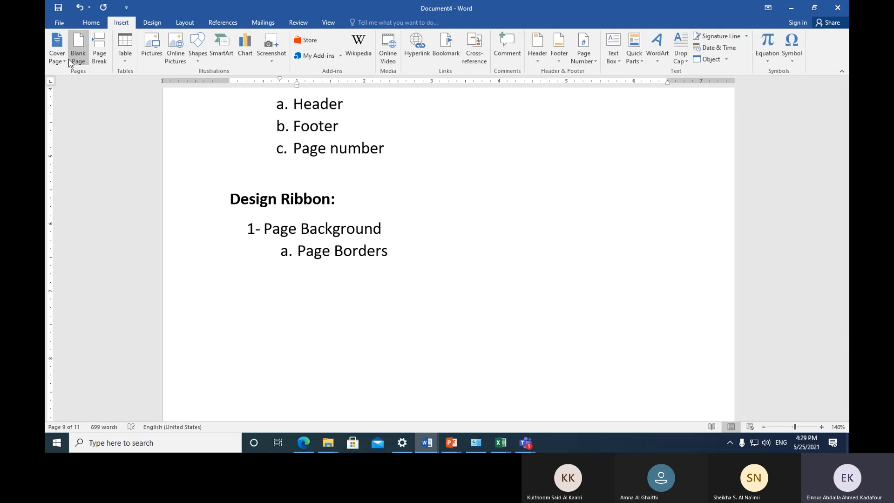
left_click(231, 191)
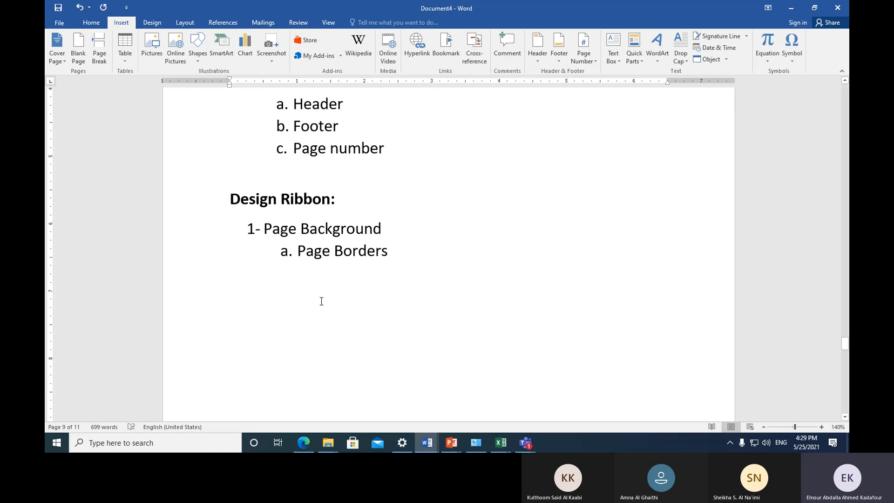
scroll(321, 301, "up", 1)
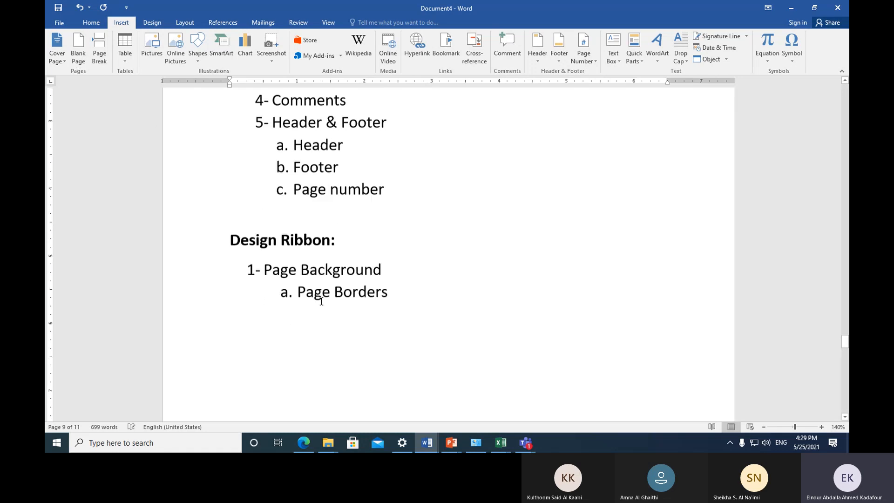
scroll(321, 301, "up", 4)
scroll(435, 296, "up", 3)
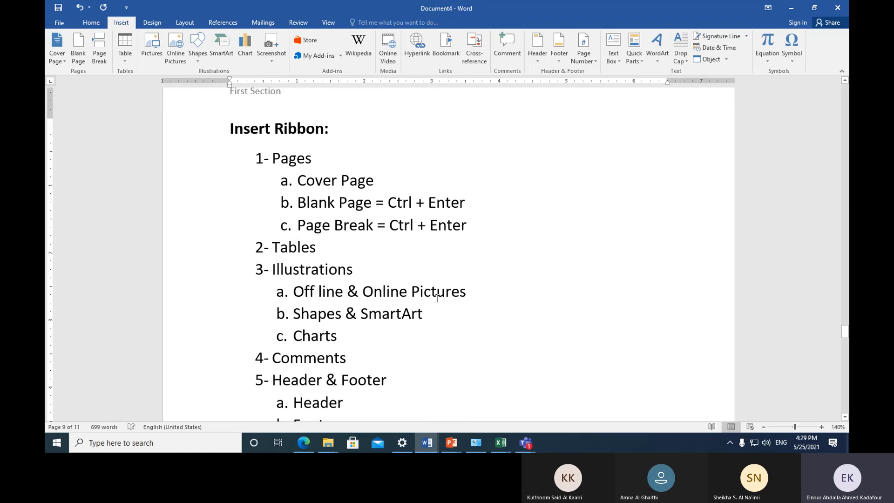
scroll(437, 298, "up", 1)
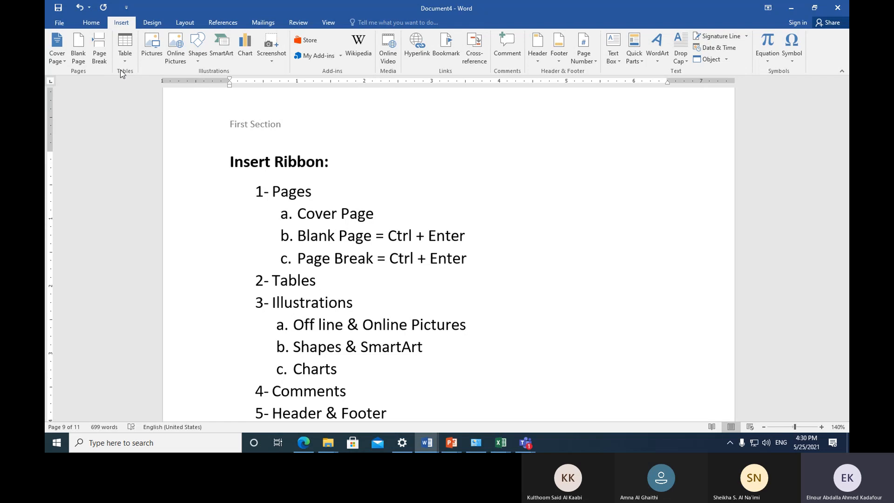
Add a colon after the "Tables" list item and create empty unnumbered lines beneath it.
left_click(333, 282)
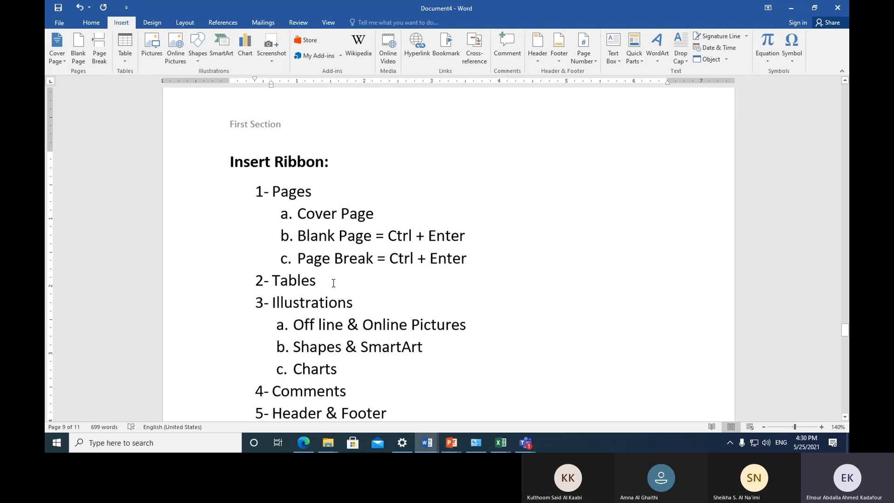
type(":")
key("Return")
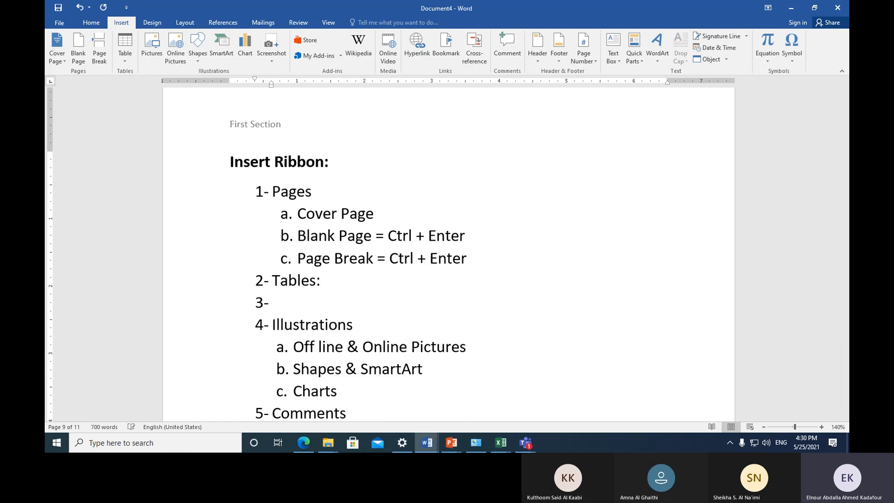
key("BackSpace")
key("Return")
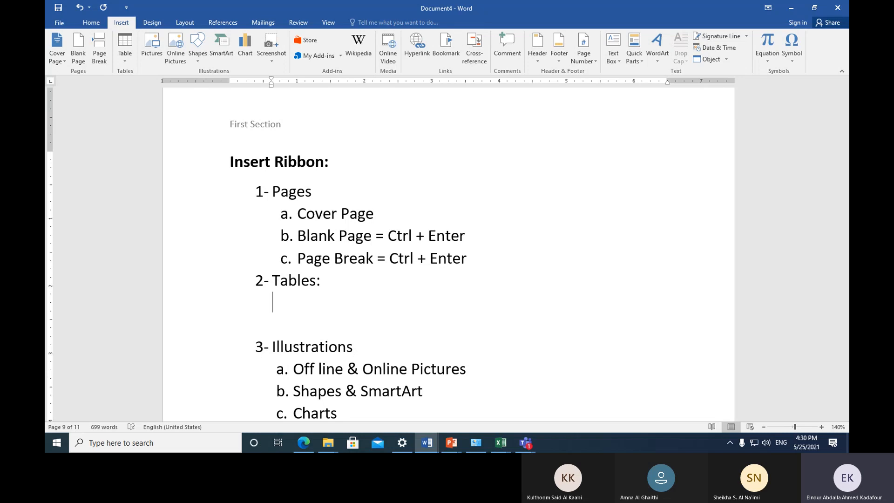
Begin the table definition under "Tables:" with "Data structure: of set of columns vs. rows,".
type("data s")
type("t")
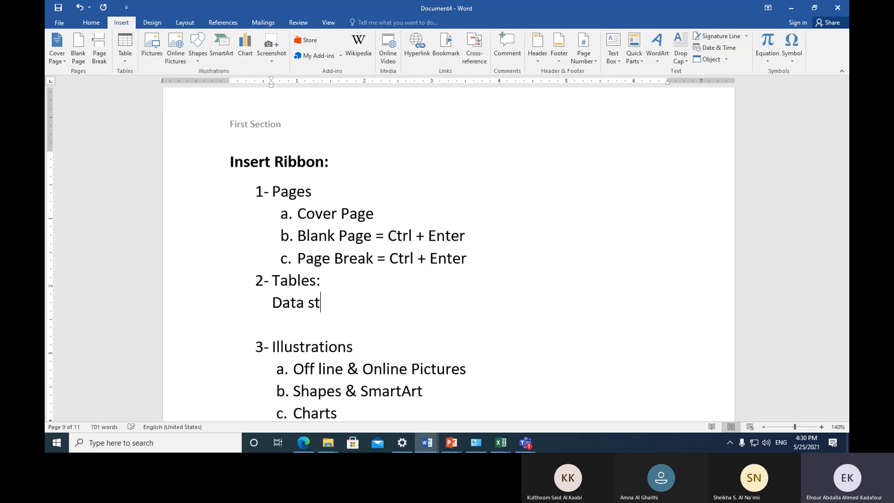
type("ucture:")
type("of ")
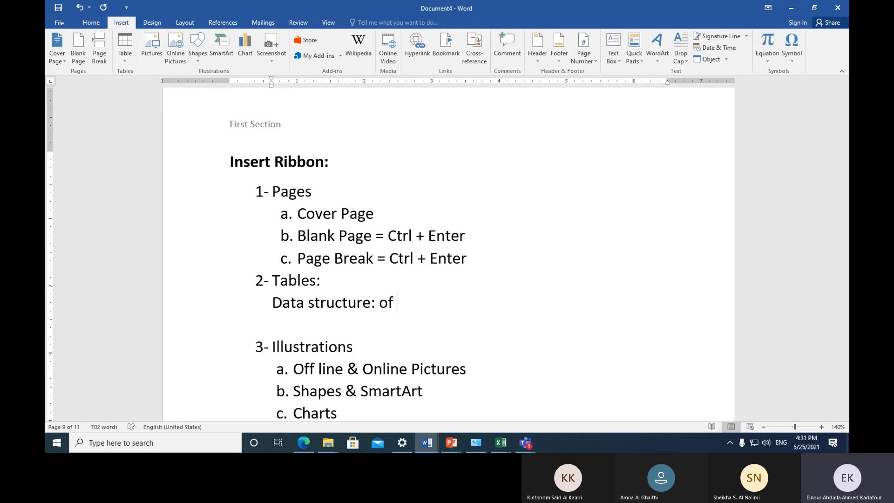
type("set of columns ")
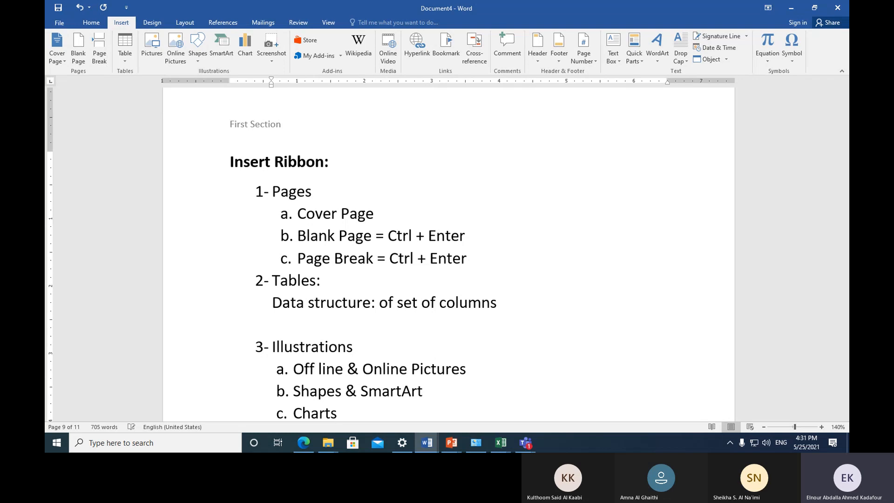
type("vs. rows")
type(",")
Complete the definition with "the intersection between them it called cells." and start a new line below it.
type("the in")
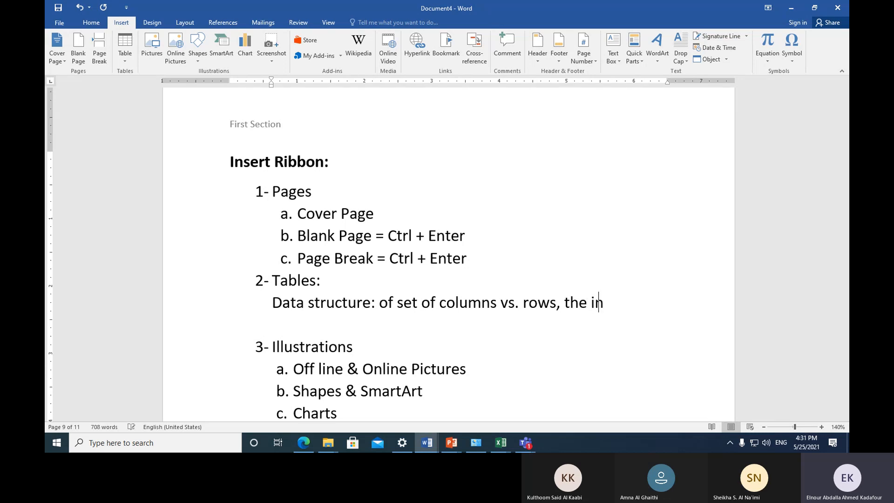
type("t")
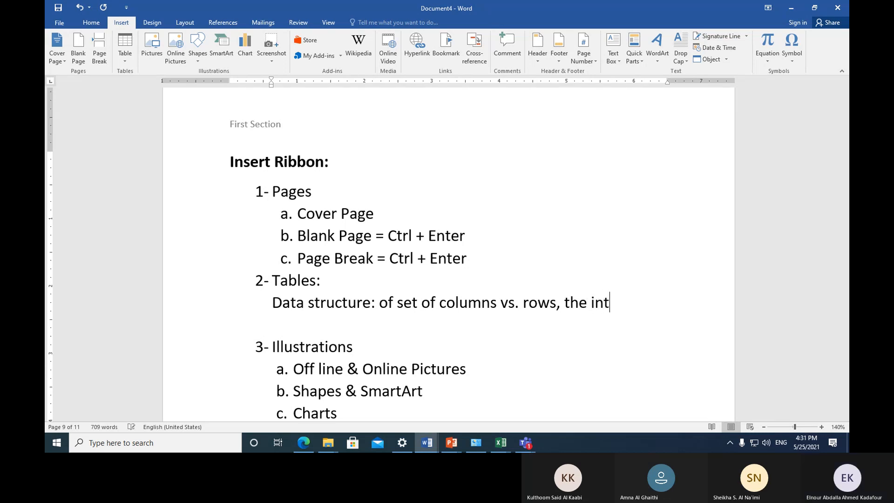
type("ersection ")
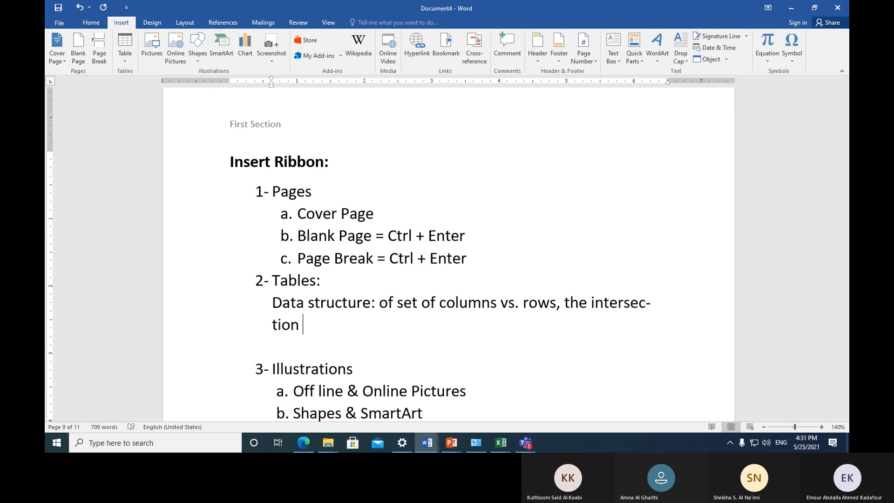
type("b")
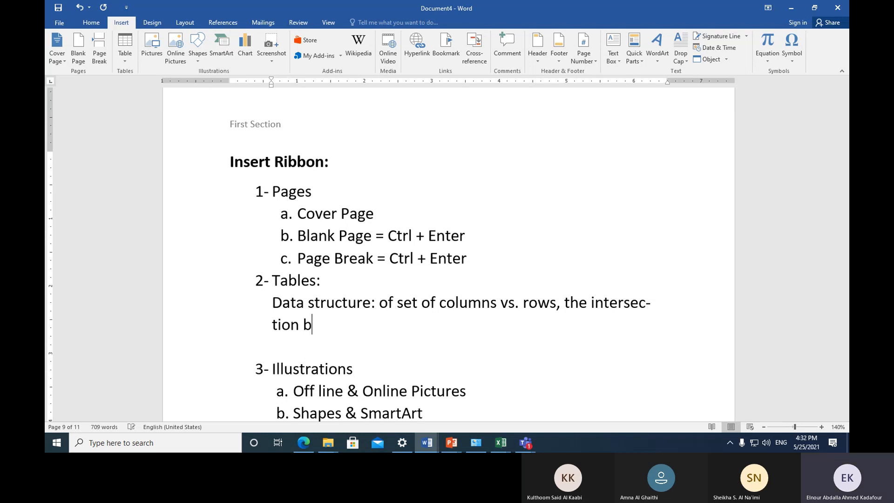
type("etween ")
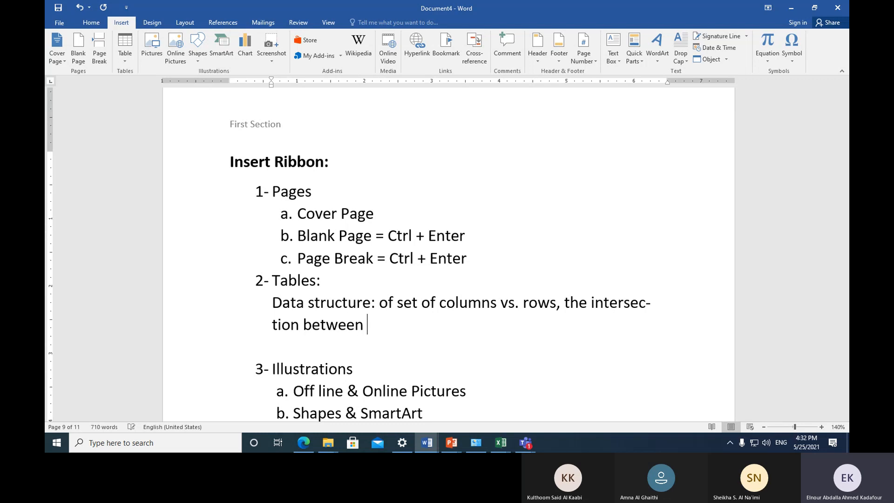
type("them it called")
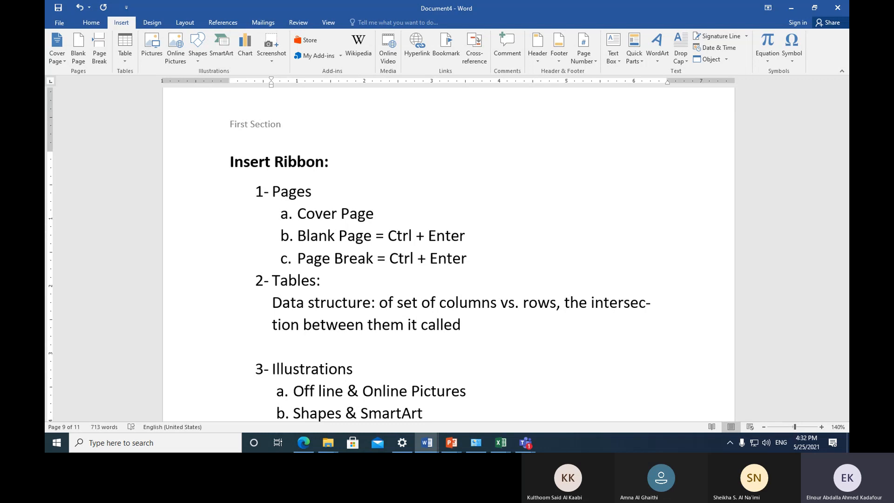
type(" cells.")
key("Return")
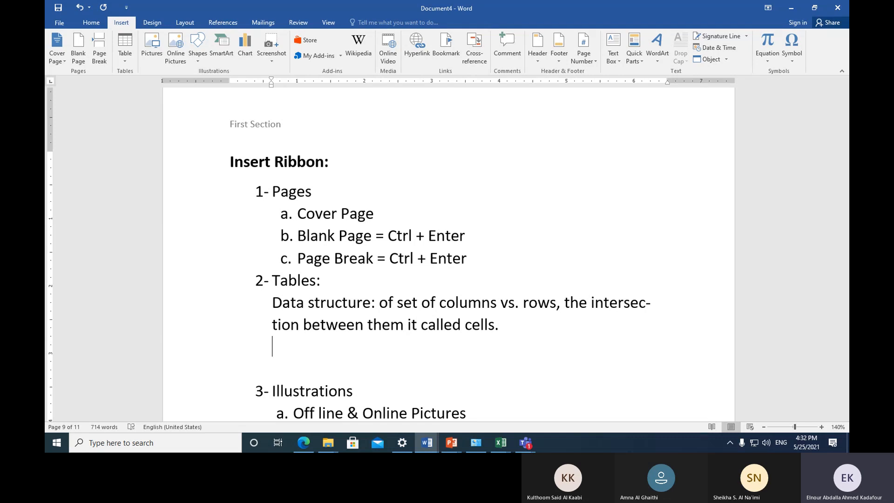
left_click(124, 60)
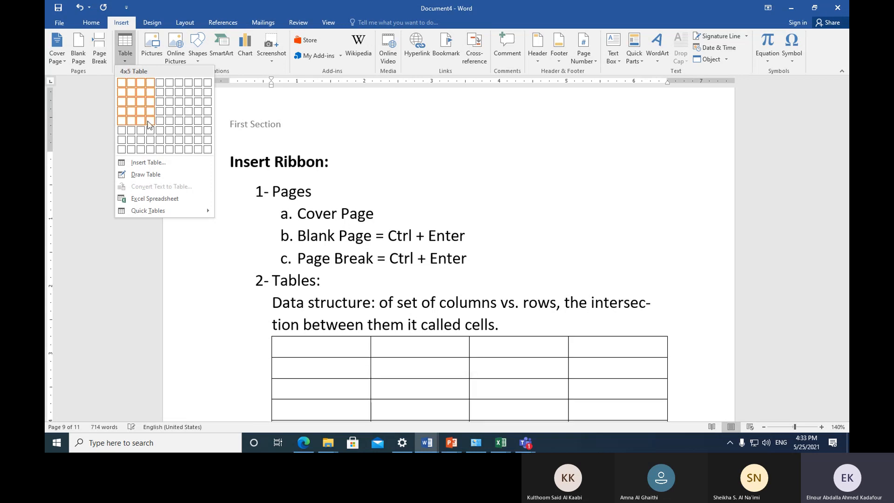
left_click(191, 163)
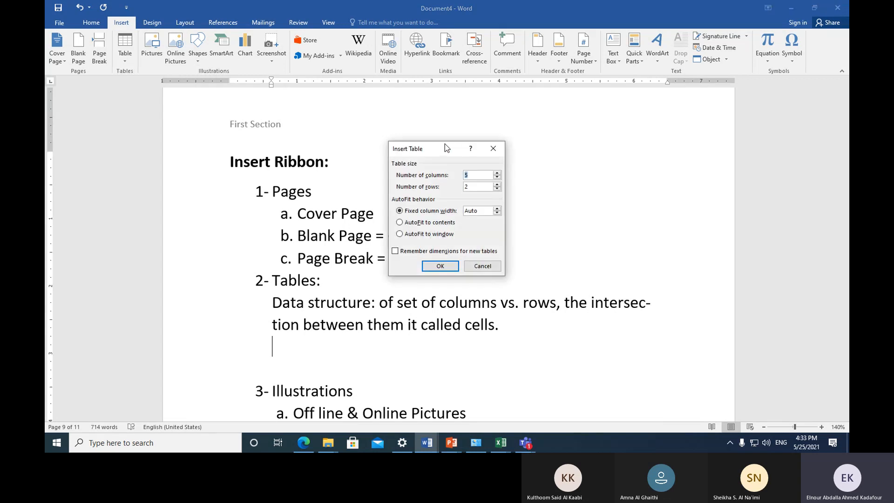
left_click_drag(445, 147, 557, 130)
left_click(608, 157)
left_click(607, 157)
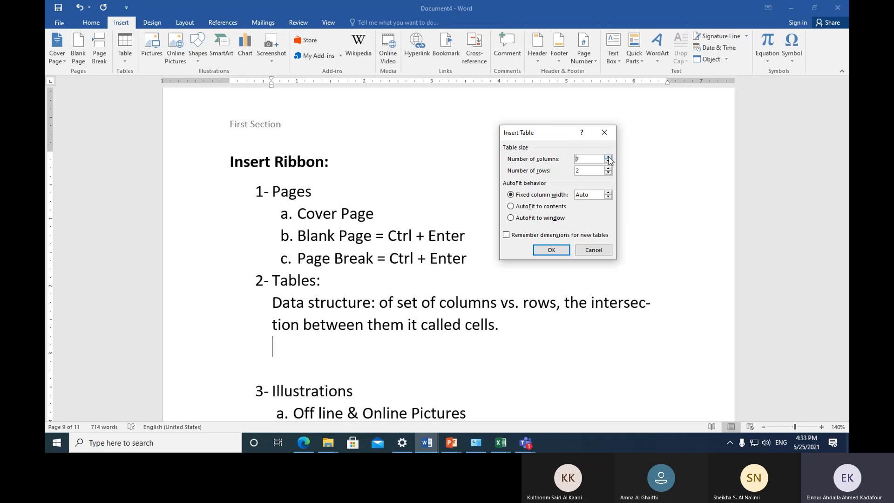
left_click(608, 157)
left_click(608, 157)
left_click(608, 157)
left_click(608, 169)
left_click(608, 168)
left_click(608, 168)
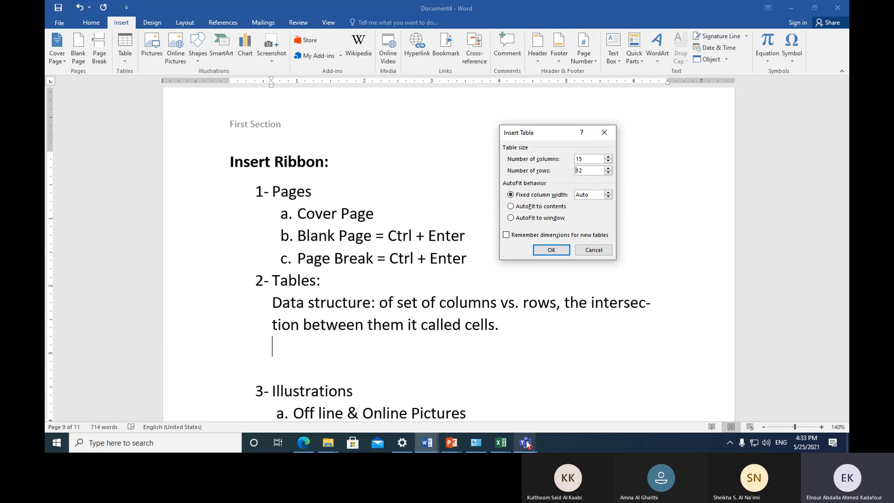
mouse_move(527, 444)
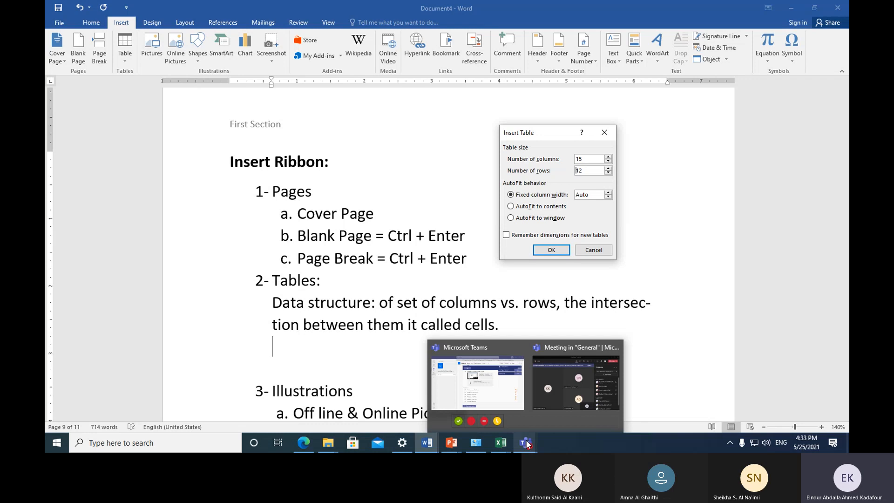
mouse_move(549, 398)
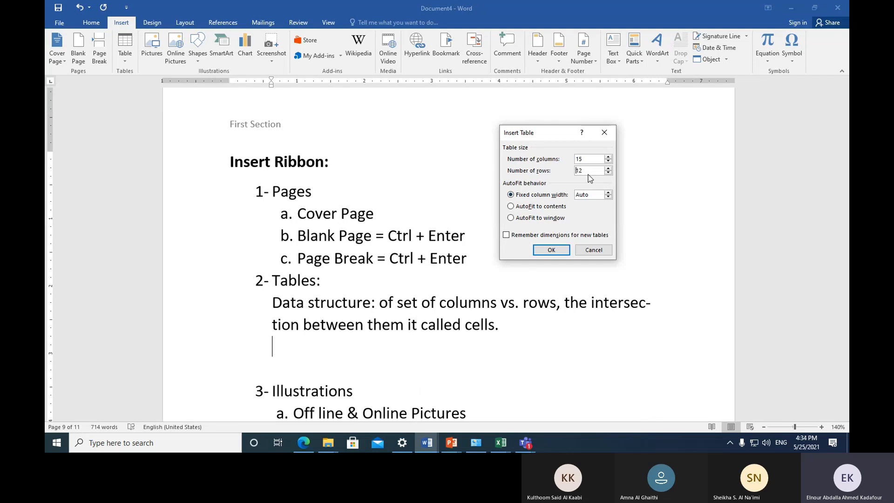
left_click(584, 250)
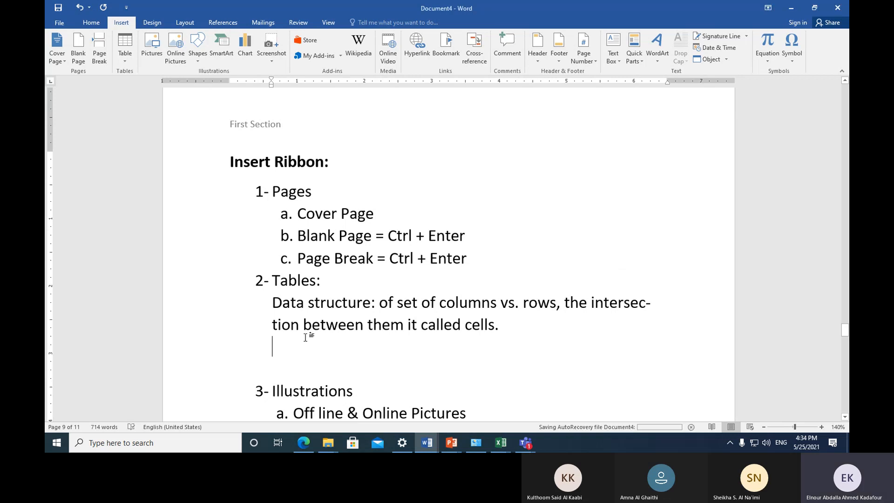
Insert a table of four columns by four rows under the table definition and add a blank line above it.
left_click(124, 60)
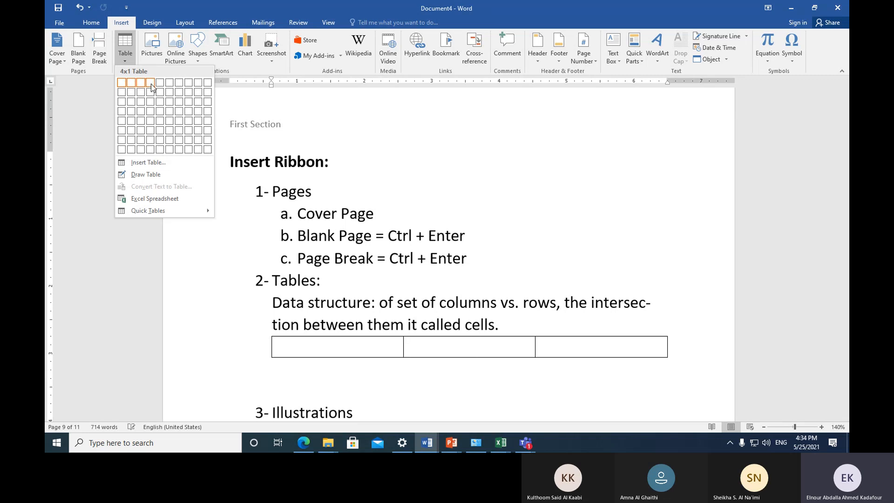
left_click(152, 112)
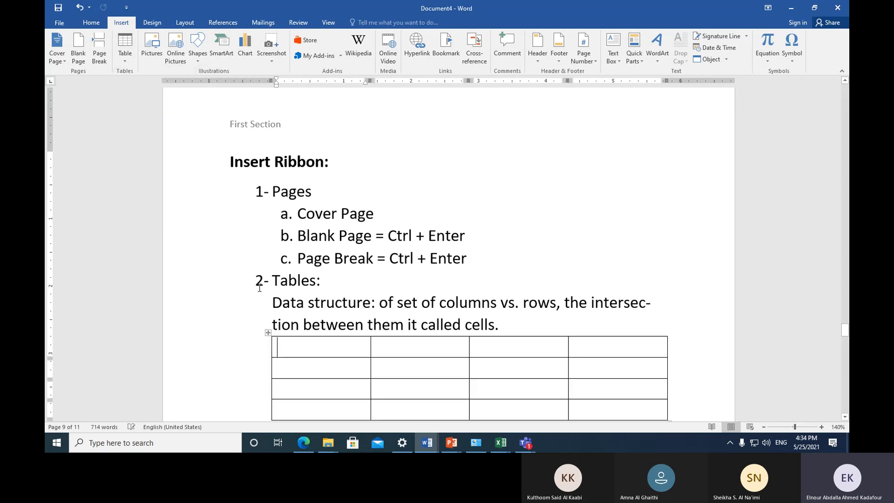
scroll(344, 332, "down", 2)
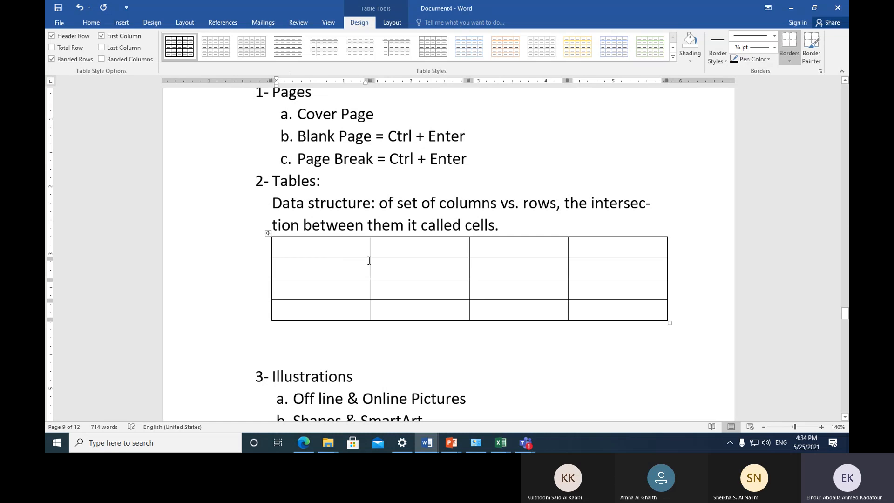
left_click(510, 228)
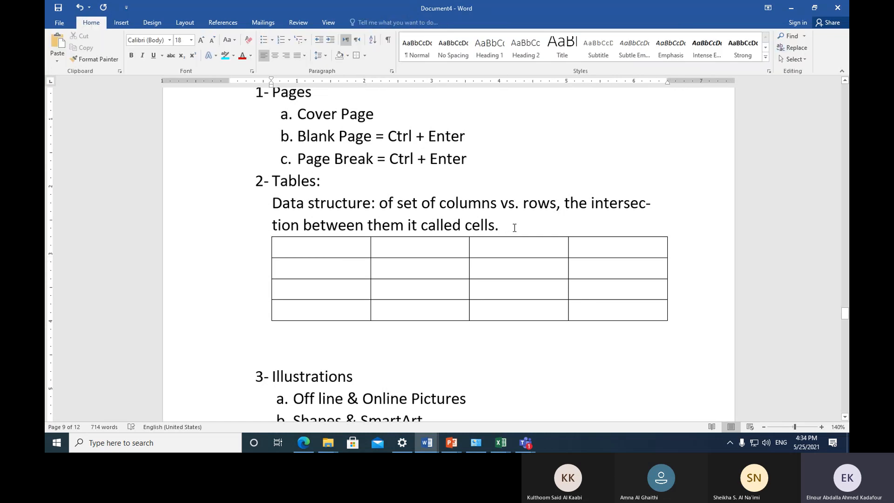
key("Return")
left_click(344, 268)
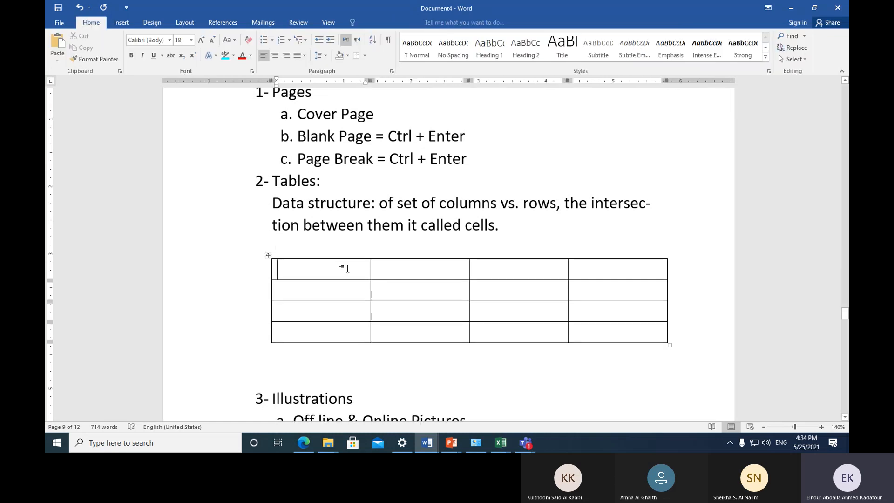
left_click(340, 293)
left_click(404, 272)
left_click(423, 285)
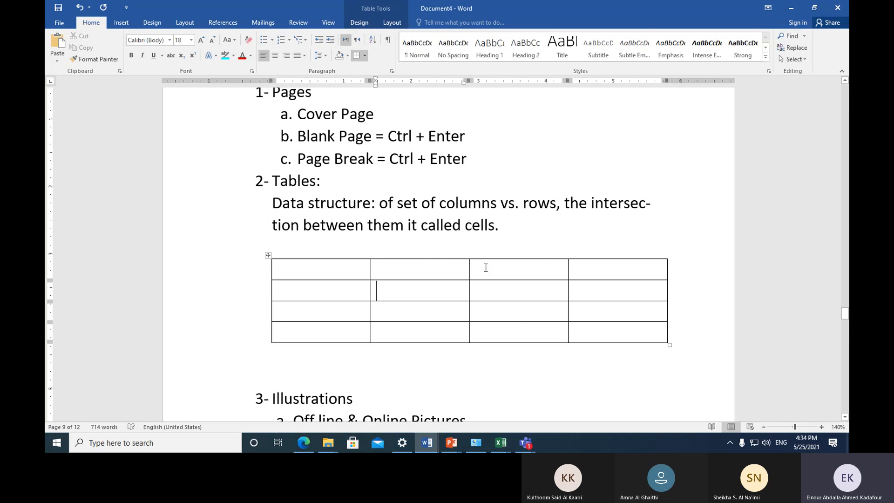
left_click(485, 265)
left_click(507, 287)
left_click(573, 266)
left_click(392, 270)
left_click(333, 268)
key("Tab")
Fill the four cells of the table's first row with A, C, D and E.
left_click(333, 268)
type("A")
left_click(400, 275)
type("C")
left_click(479, 269)
type("D")
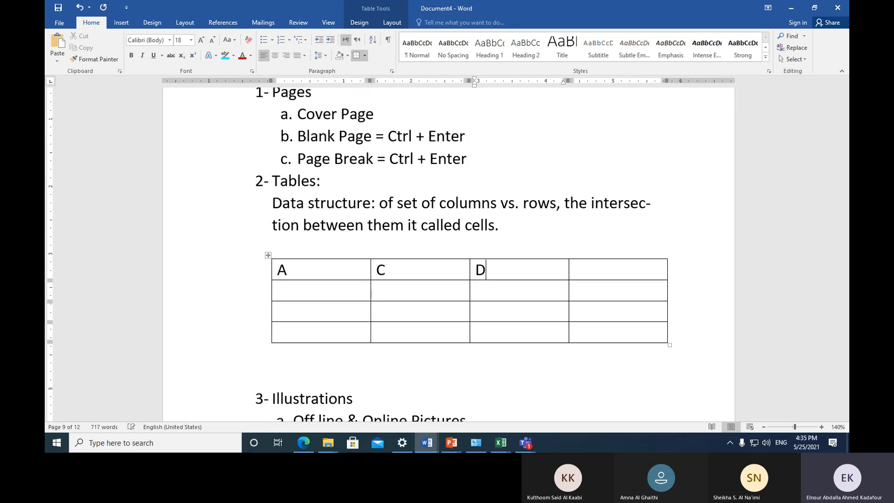
left_click(597, 273)
type("E")
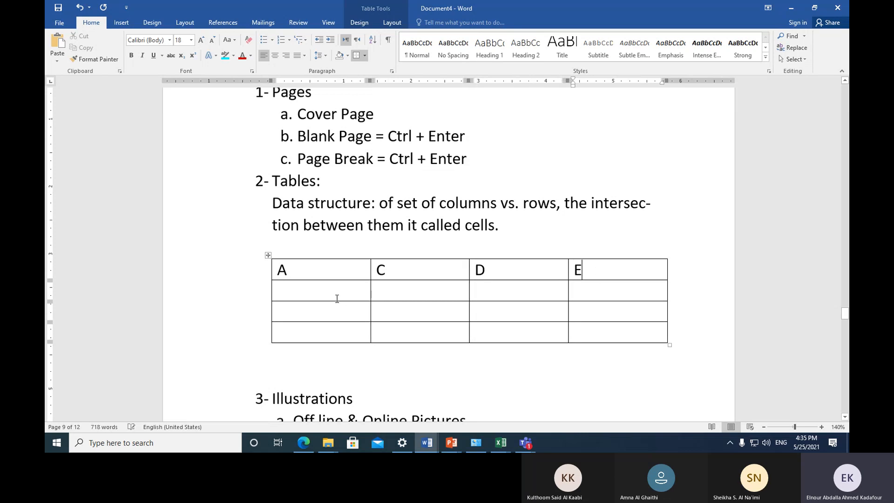
Fill the first column below A with C, D and E, one letter per row.
left_click(315, 289)
type("C")
left_click(293, 314)
type("D")
left_click(288, 336)
type("E")
mouse_move(372, 255)
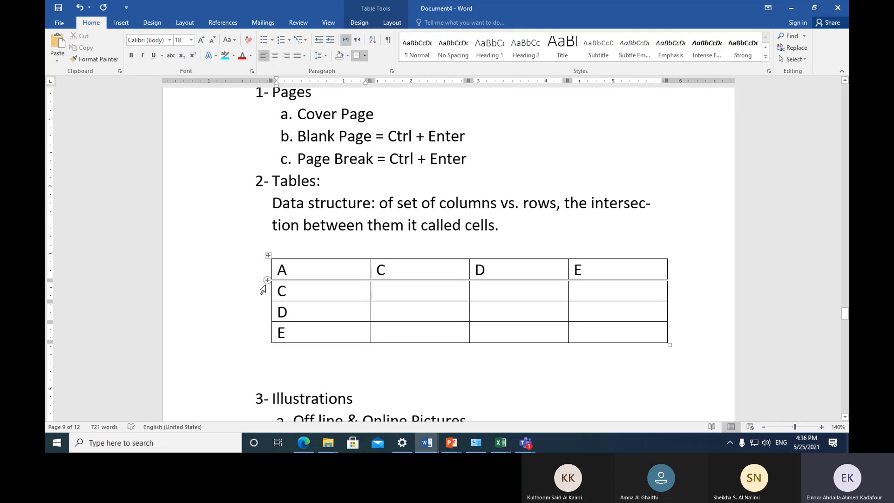
mouse_move(268, 283)
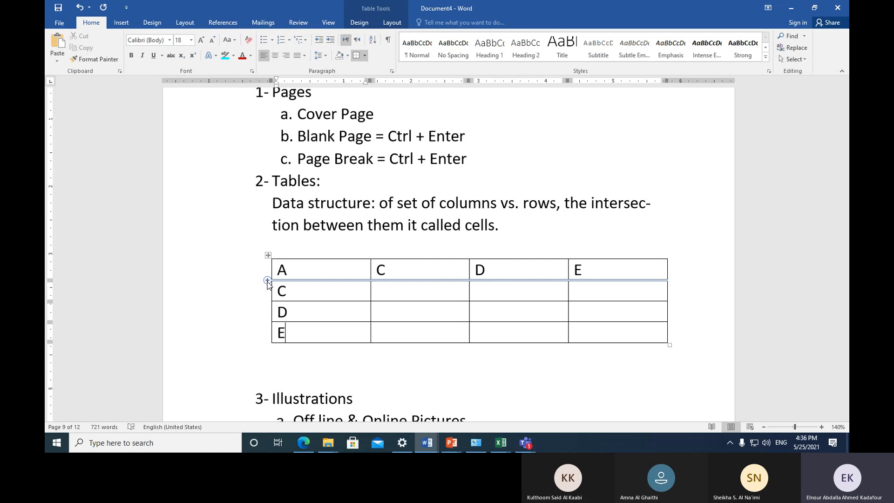
Leave a blank line below the table and write the heading "Flixiblity of the table:".
left_click(290, 359)
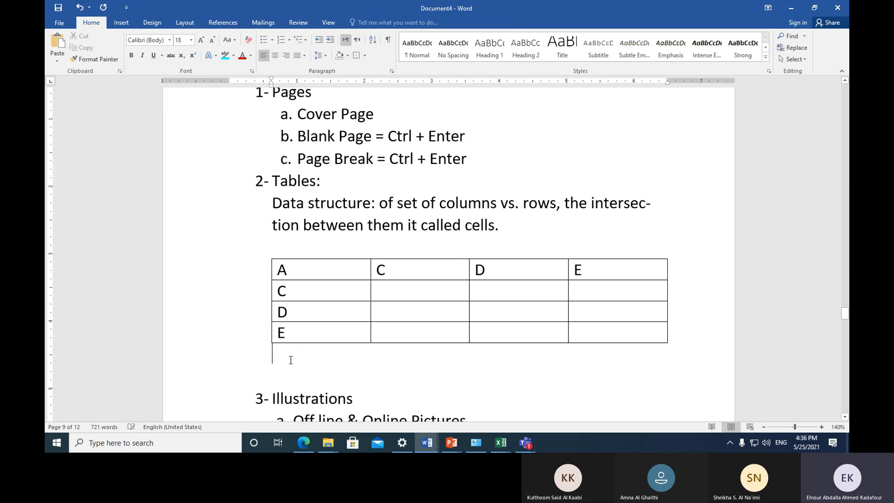
scroll(290, 359, "down", 2)
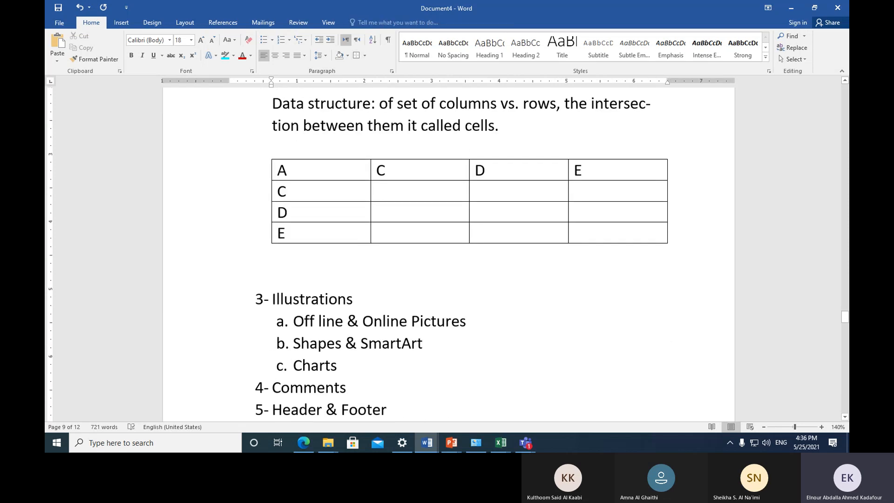
key("Return")
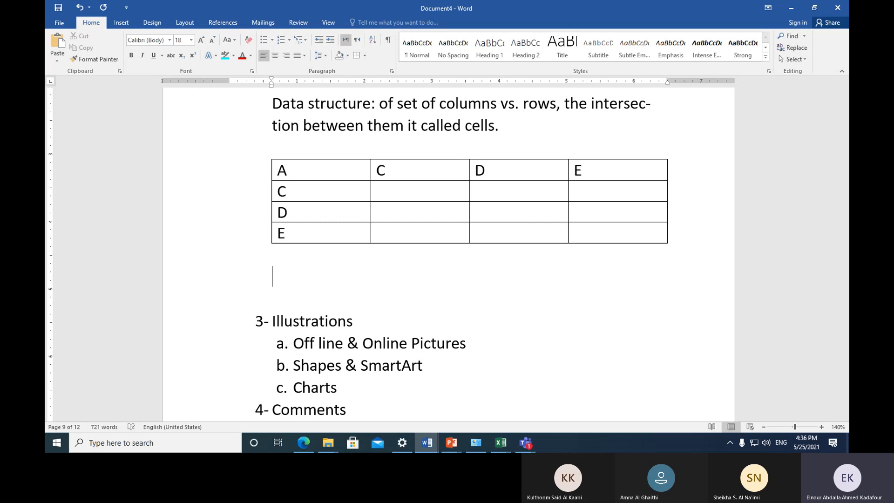
type("FX")
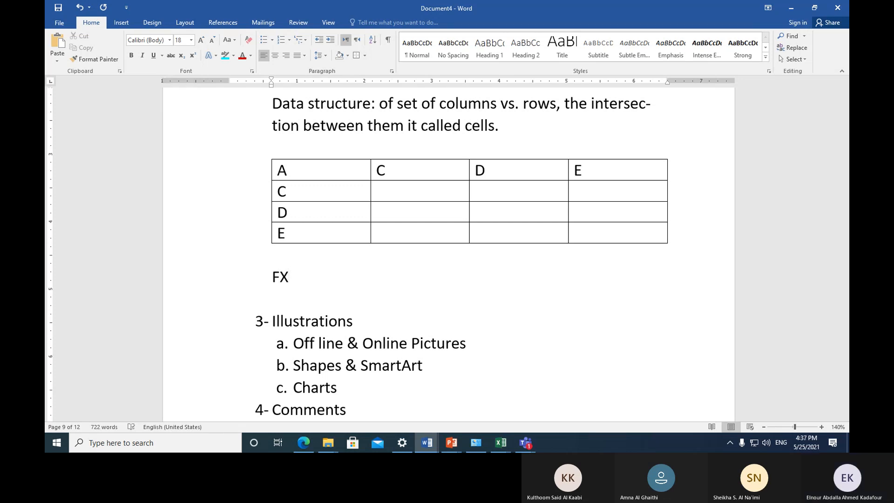
key("BackSpace")
key("BackSpace")
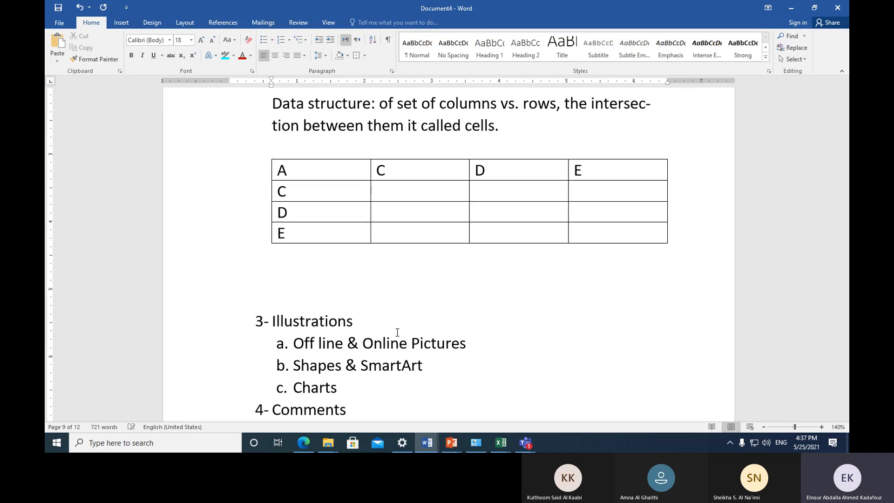
type("flix")
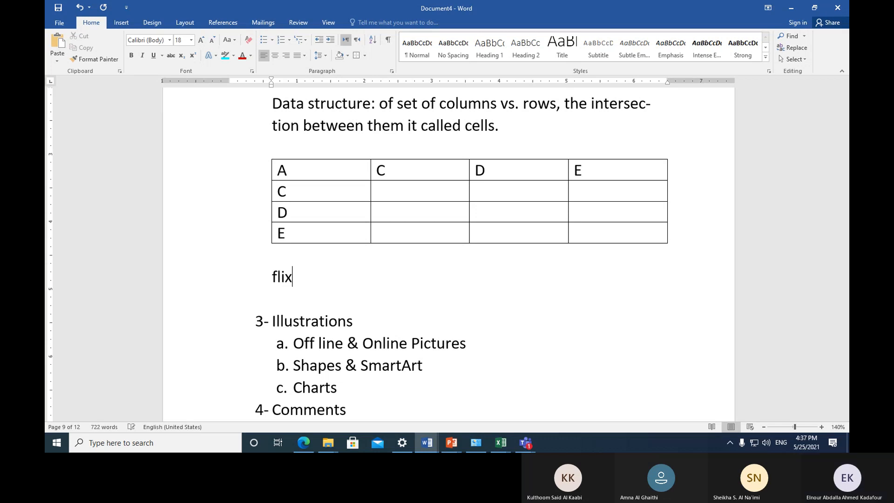
type("iblity ")
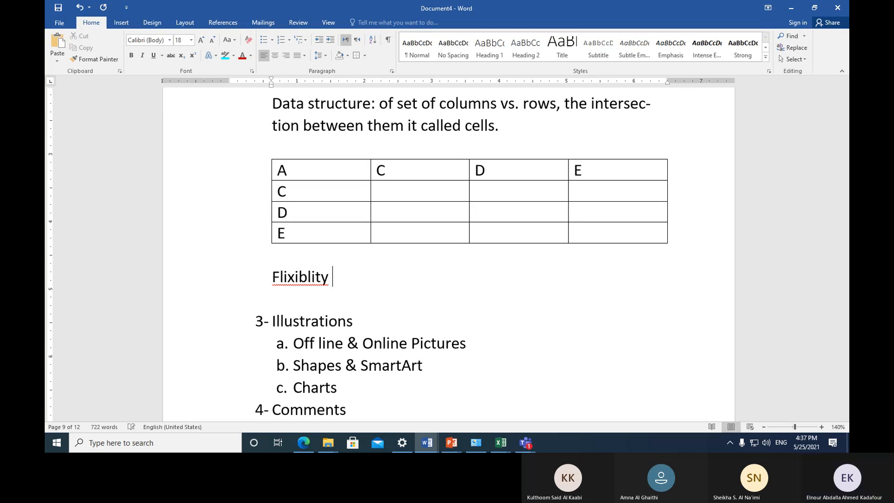
type("of the ")
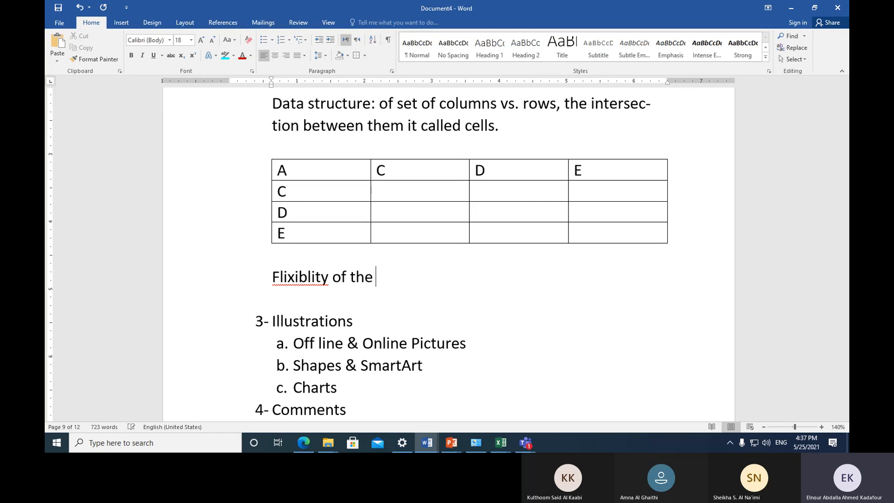
type("table:")
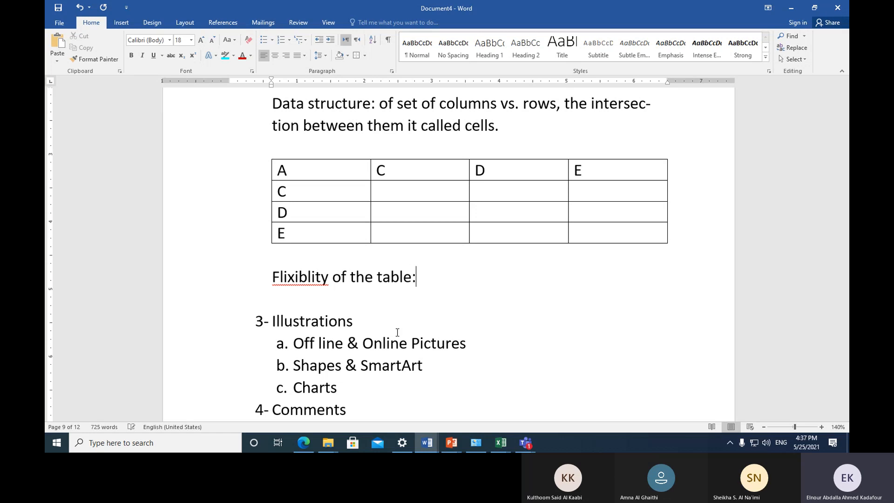
Correct the misspelled first word of the heading to "Flexibility" and make the whole heading bold and italic.
left_click(283, 277)
right_click(328, 284)
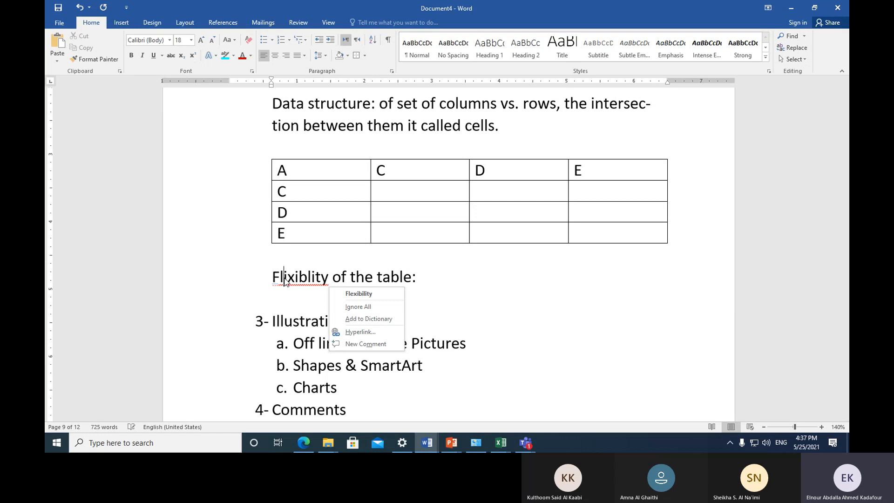
left_click(342, 294)
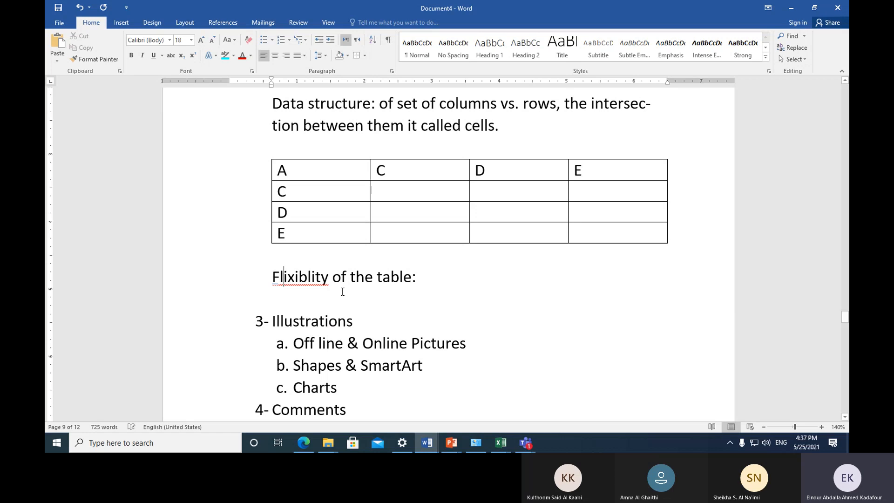
left_click(216, 287)
left_click(131, 55)
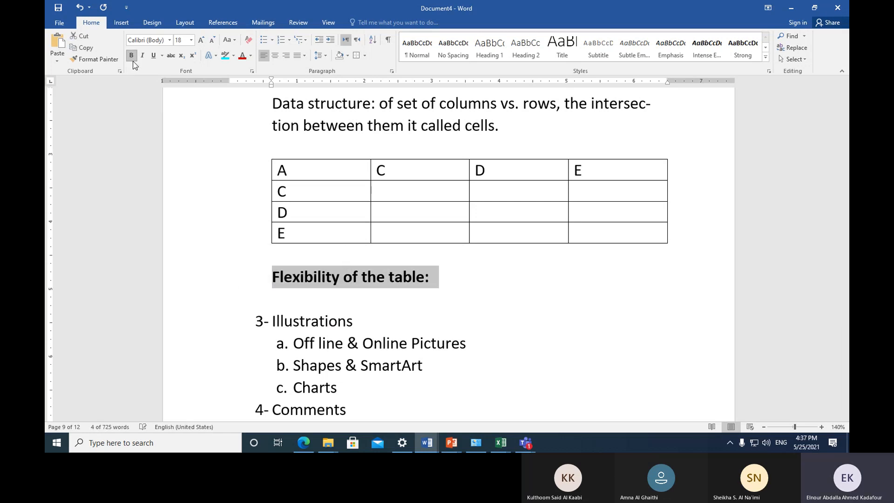
left_click(142, 55)
Start a new numbered list under the "Flexibility of the table:" heading, using the "1-" number format and beginning at 1.
left_click(305, 298)
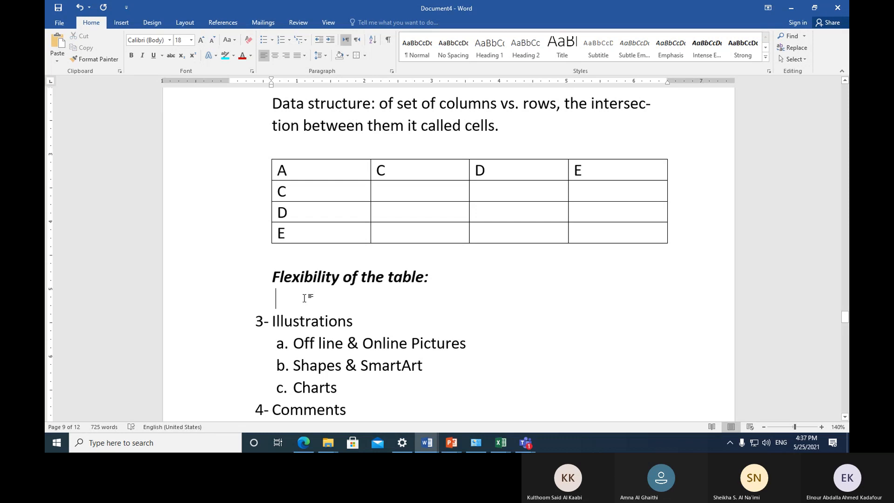
type("1-")
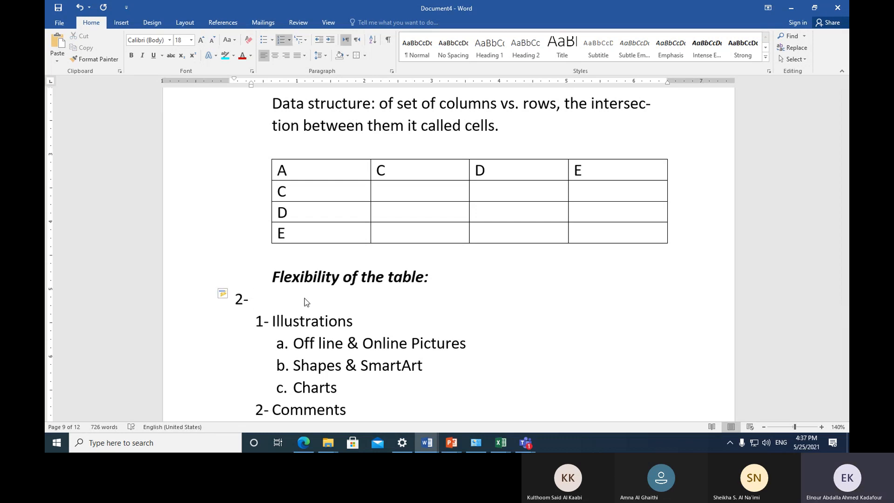
left_click(289, 41)
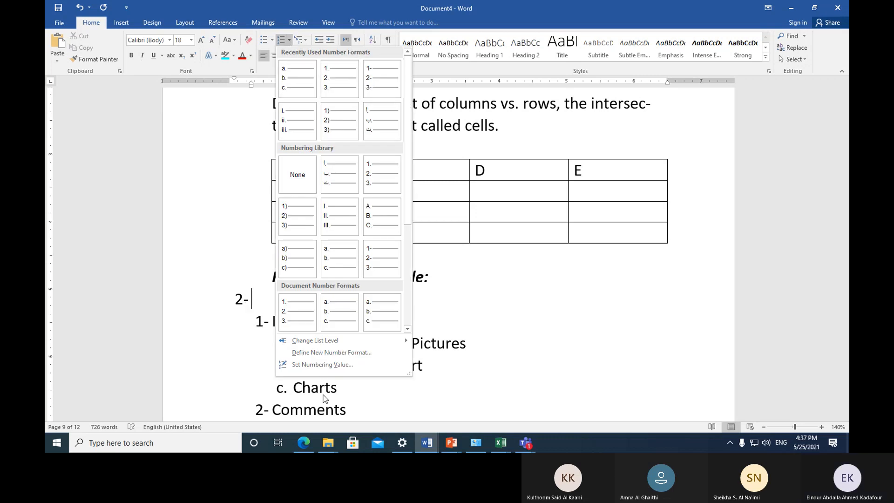
left_click(334, 366)
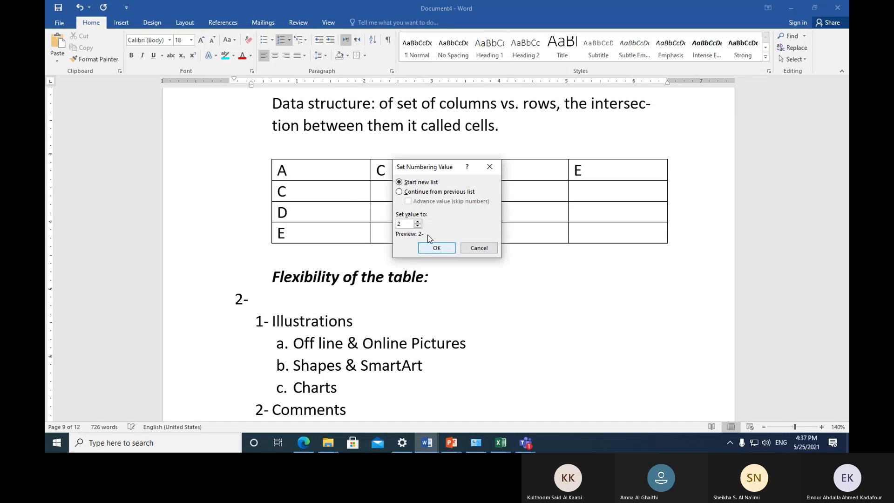
left_click(439, 247)
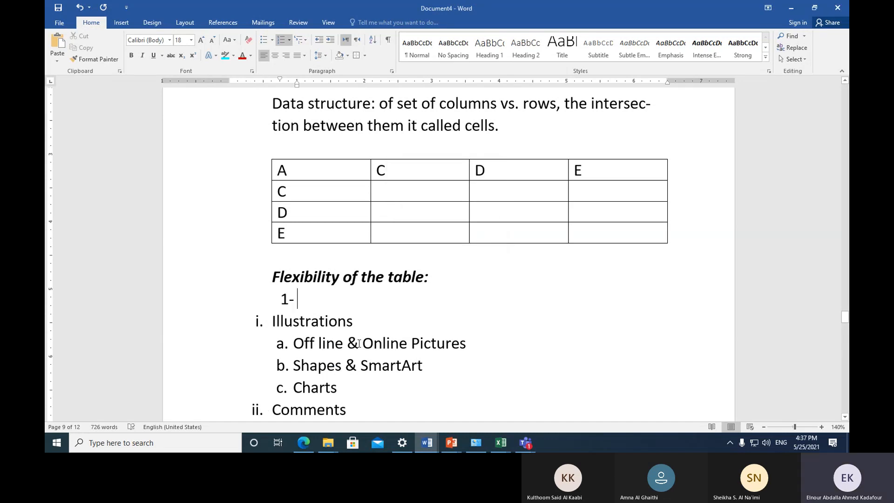
Write the first list item "Insert of new column/s or row/s", start item 2, and make the word "Insert" italic.
type("inser")
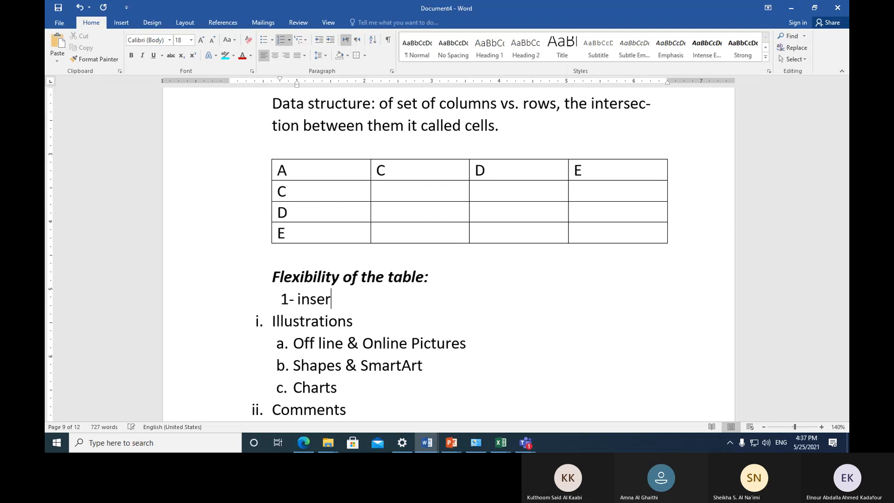
type("t of new ")
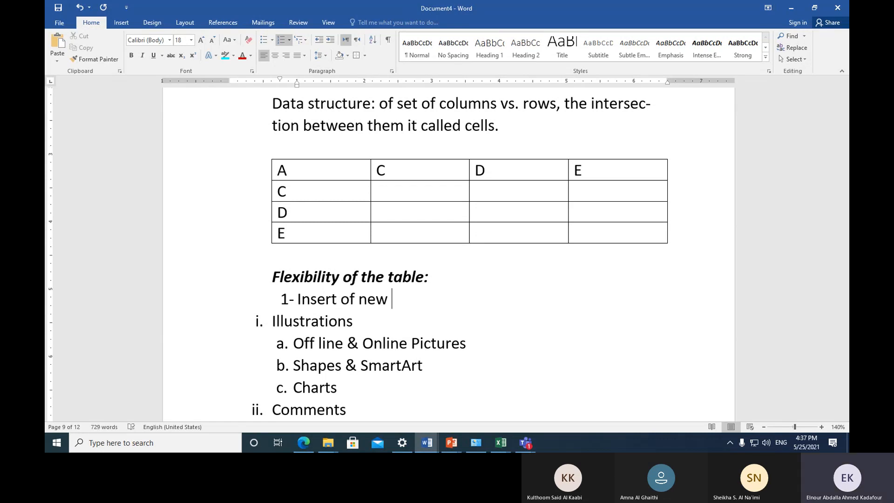
type("column/s or")
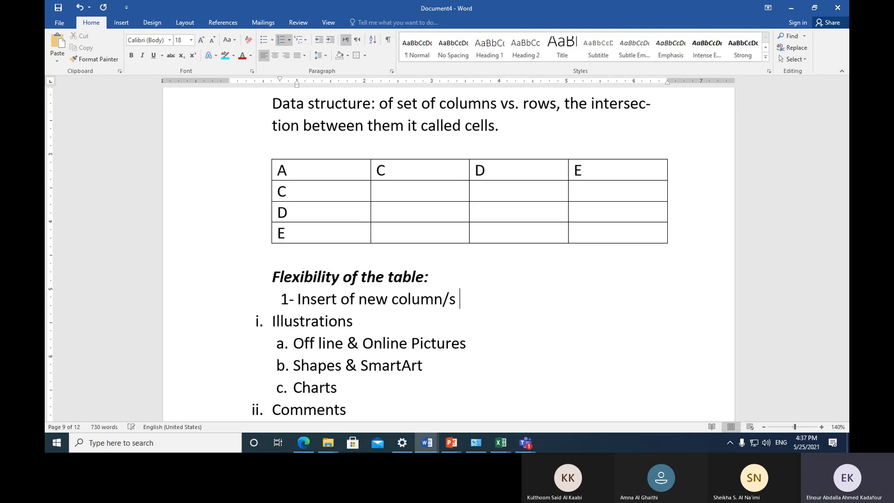
type(" row/s")
key("Return")
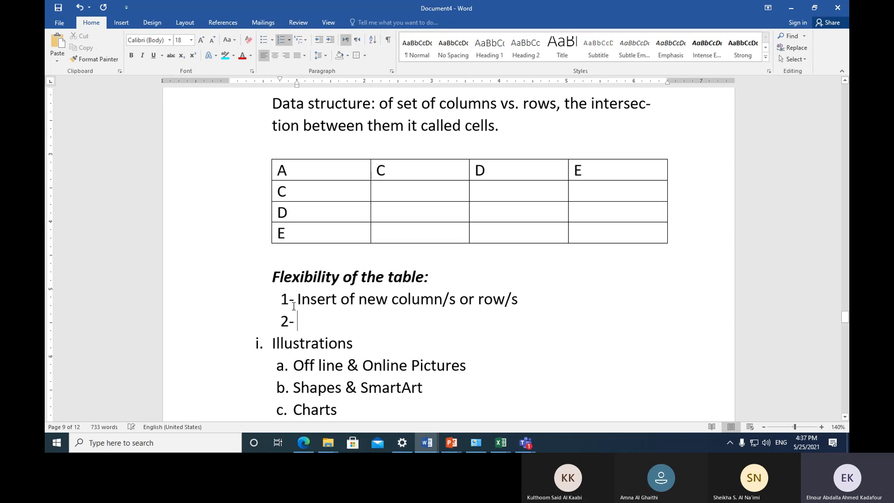
left_click_drag(298, 299, 338, 304)
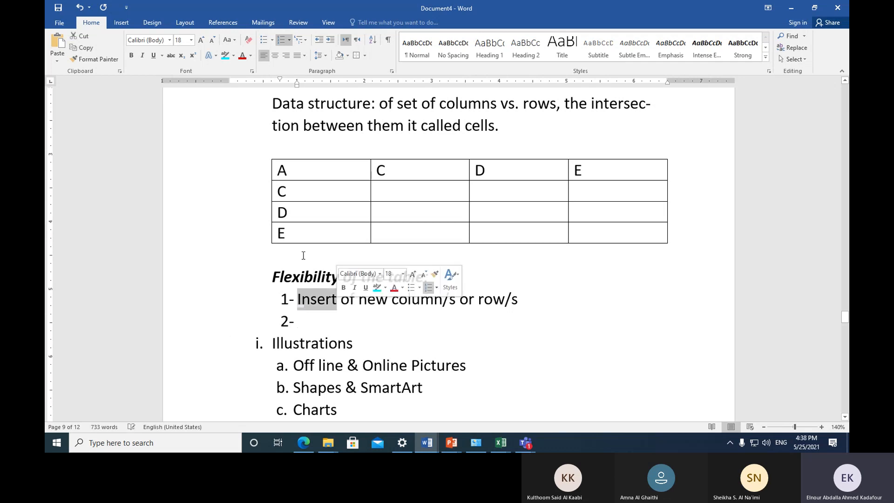
left_click(141, 56)
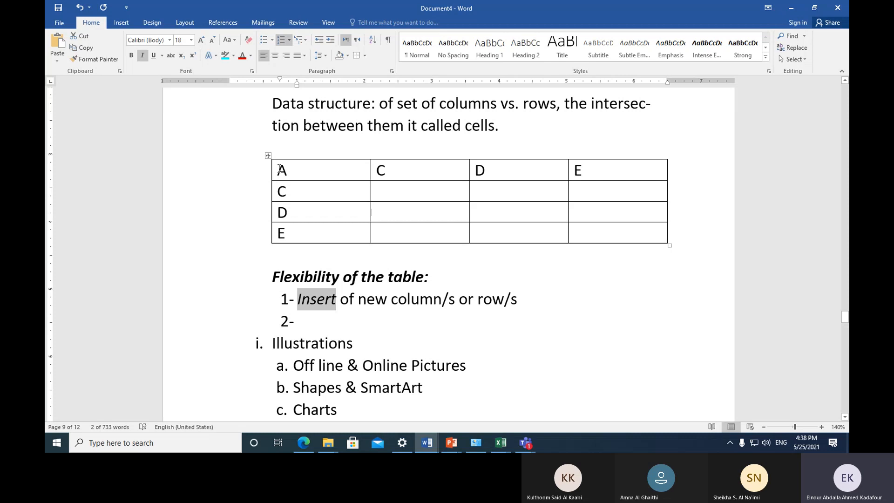
Try inserting an empty column before the table's A column, and undo the insertion.
left_click(303, 169)
right_click(304, 169)
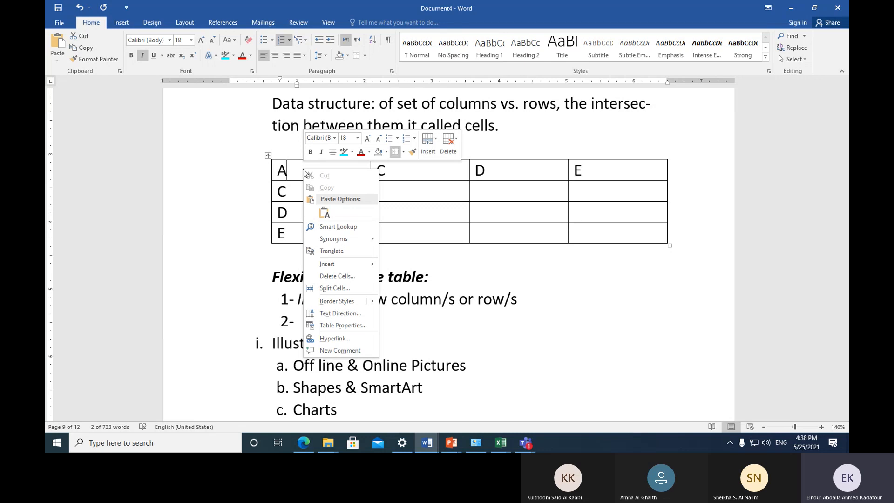
mouse_move(343, 264)
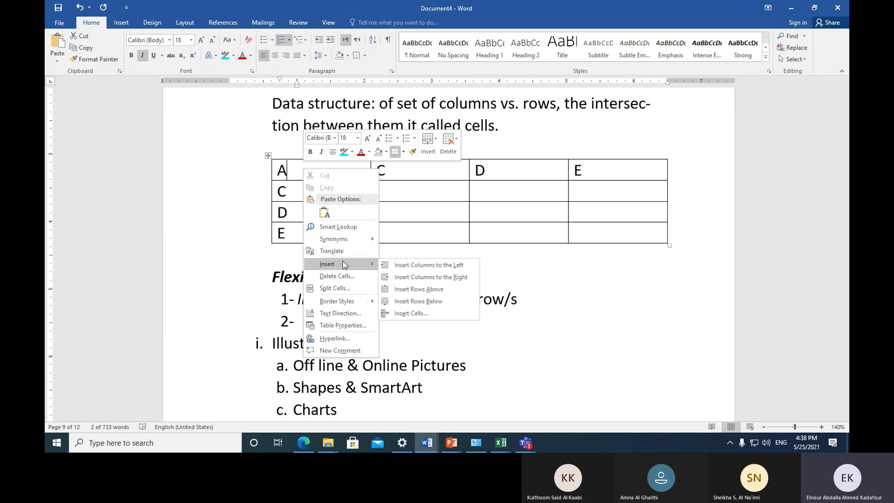
left_click(437, 265)
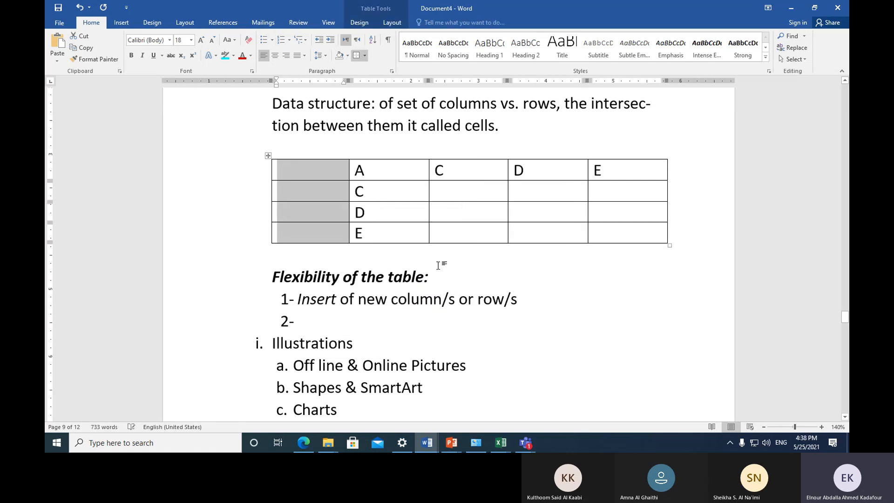
left_click_drag(365, 170, 364, 226)
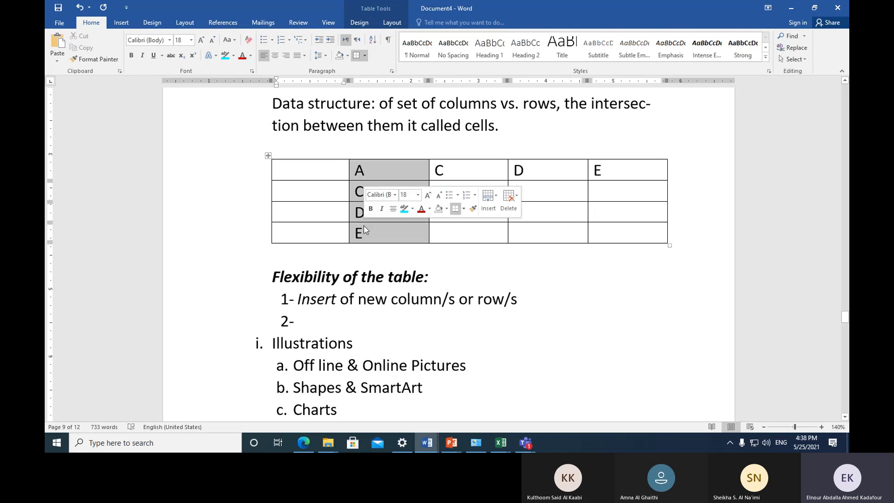
left_click(314, 171)
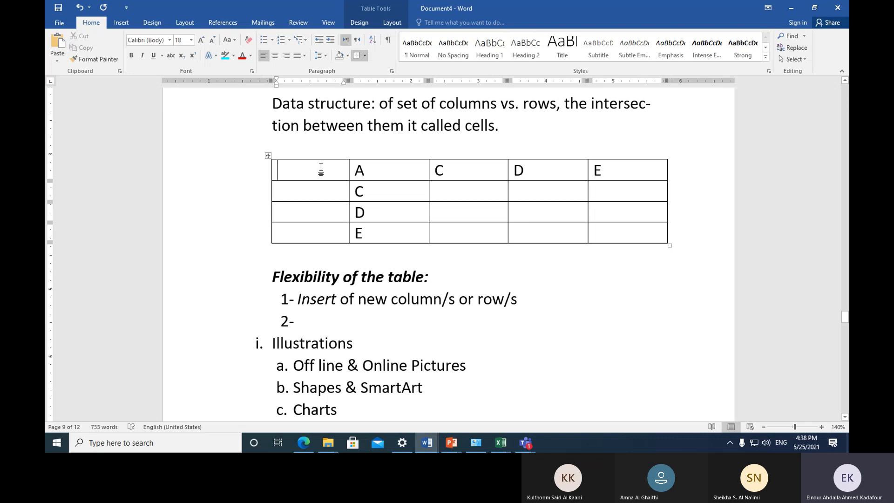
left_click(80, 8)
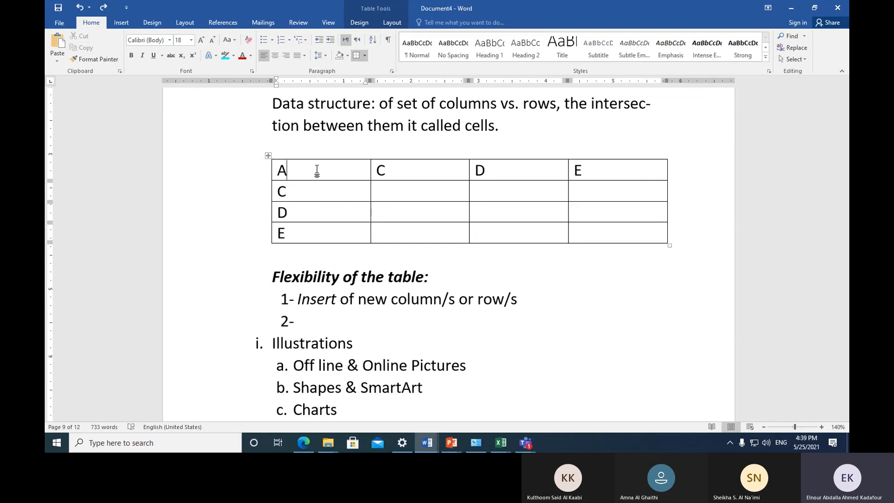
Add an empty column at the border between the A and C columns, and undo the addition.
mouse_move(371, 159)
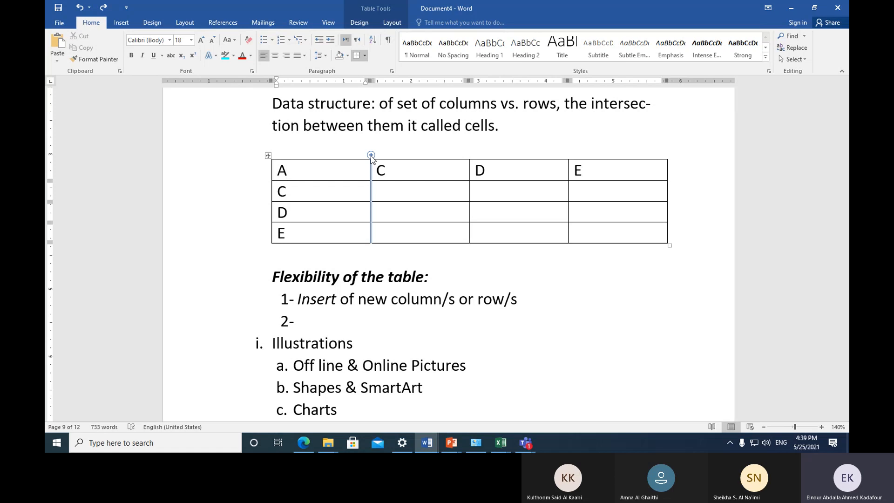
left_click(371, 155)
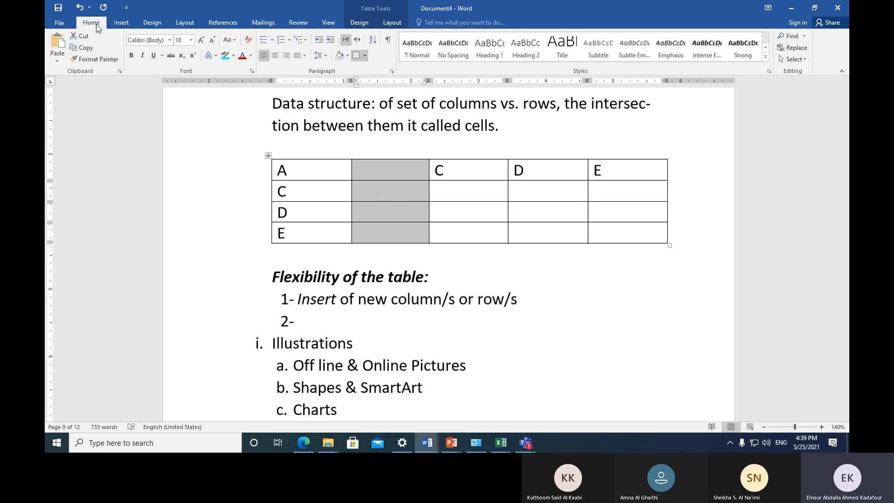
left_click(79, 9)
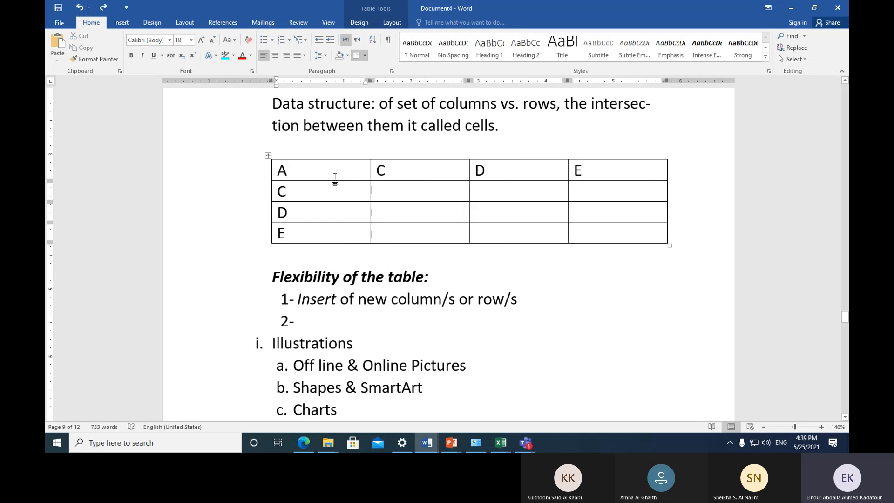
Insert a column directly after the A column and enter B in its first-row cell.
right_click(319, 171)
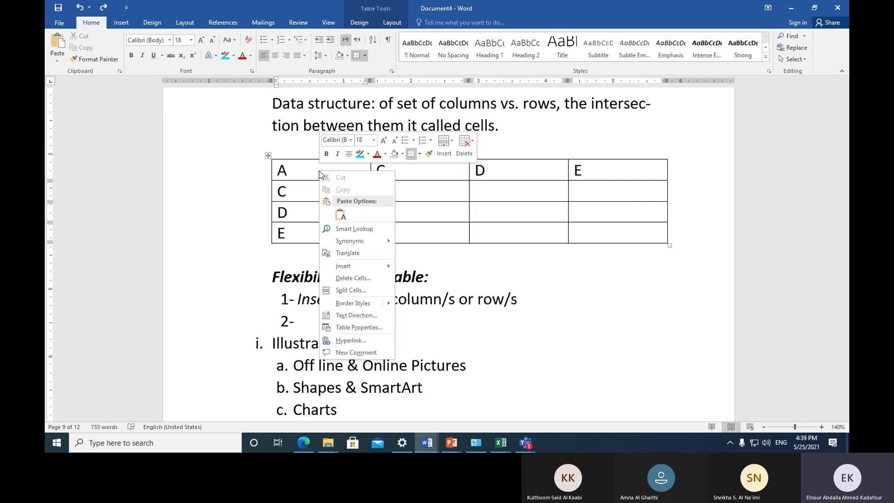
mouse_move(355, 269)
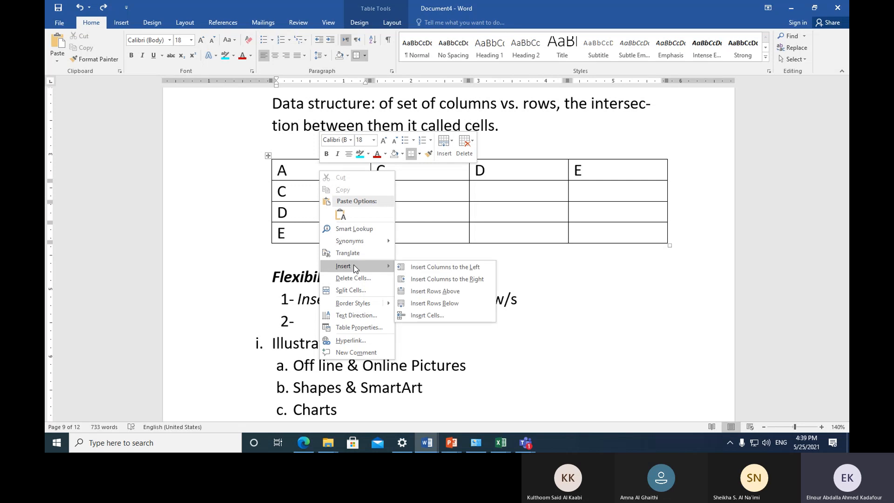
left_click(445, 279)
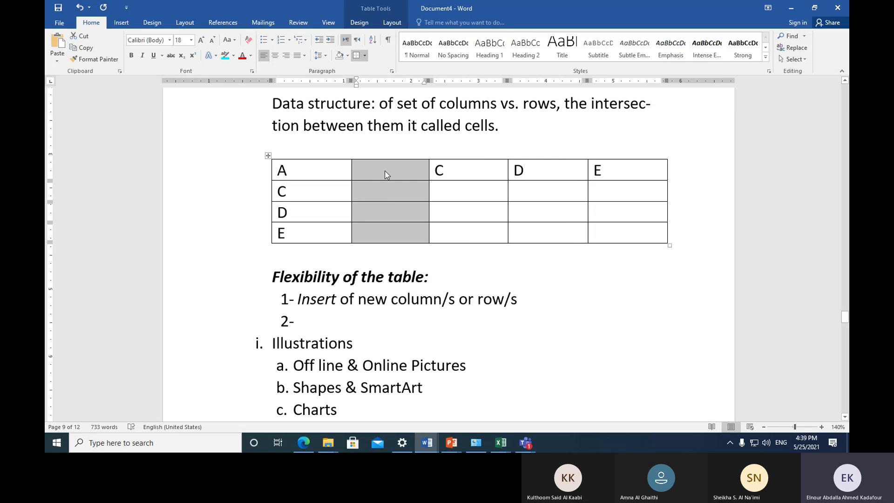
left_click(386, 170)
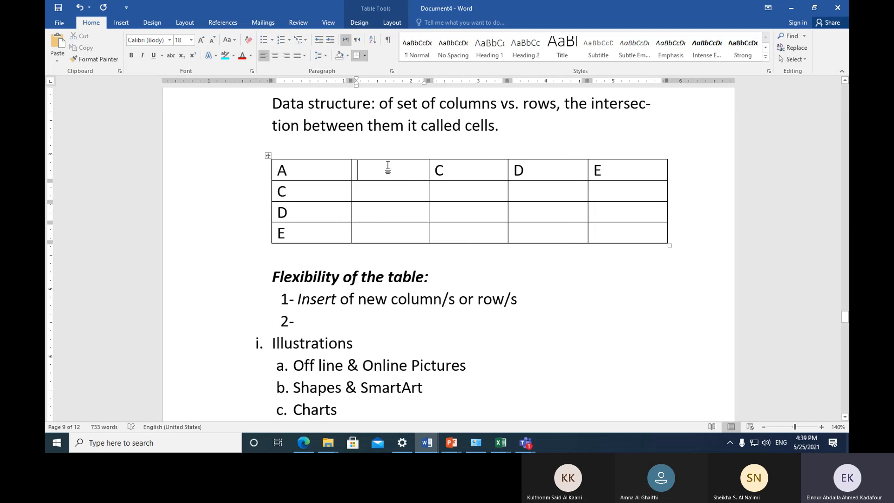
type("B")
Try adding an empty column after the E column in two different ways, undoing each insertion.
left_click(617, 170)
mouse_move(667, 156)
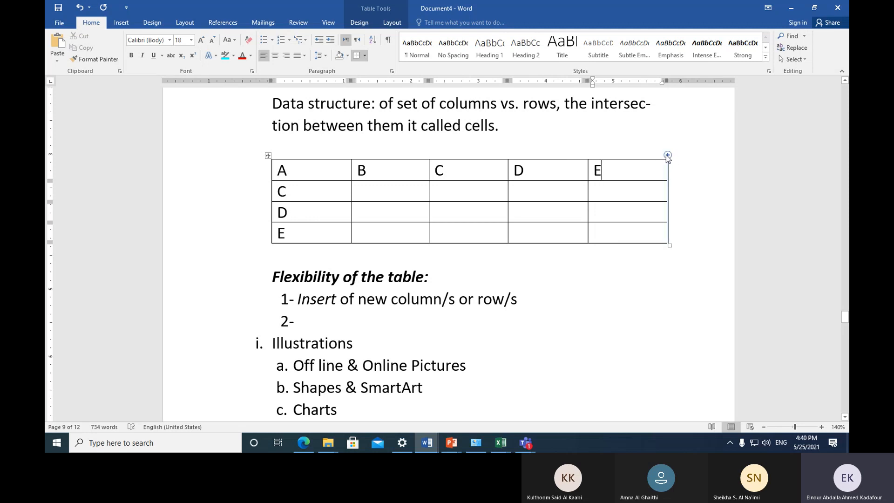
left_click(667, 155)
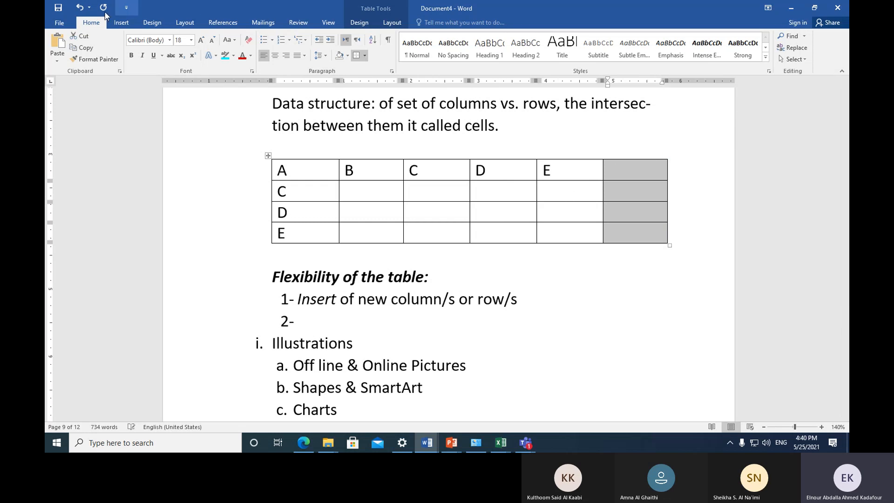
left_click(79, 8)
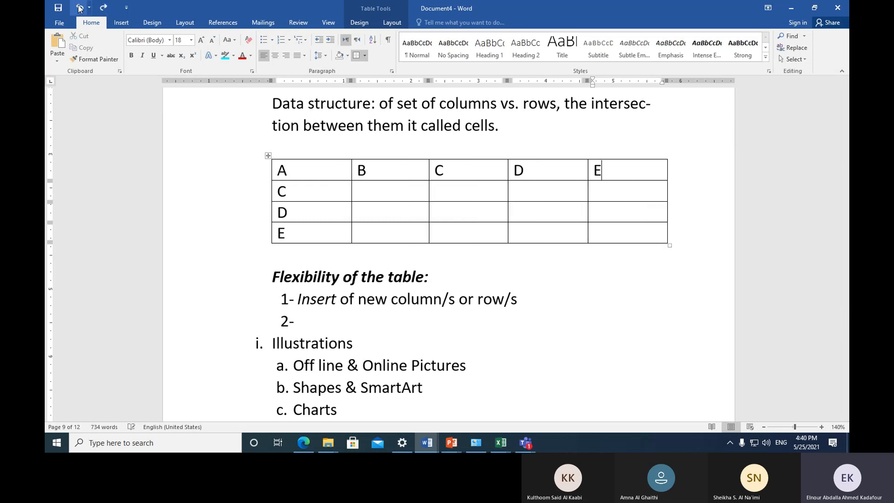
right_click(621, 168)
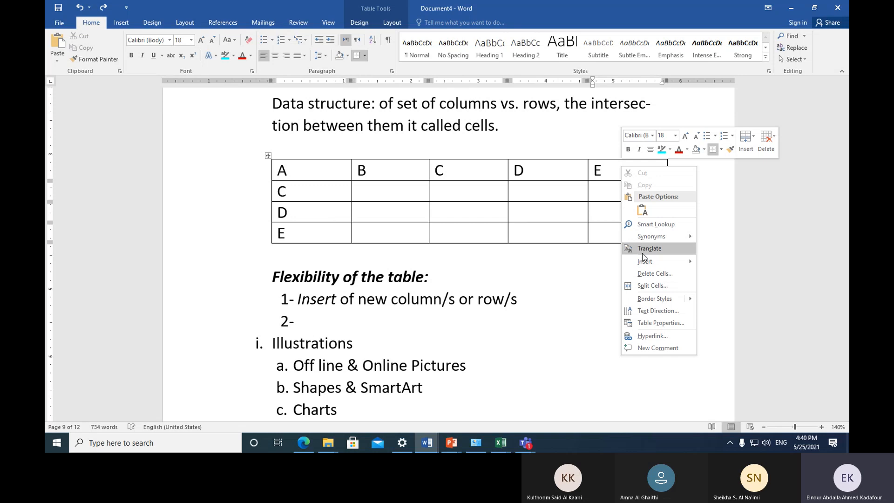
mouse_move(658, 263)
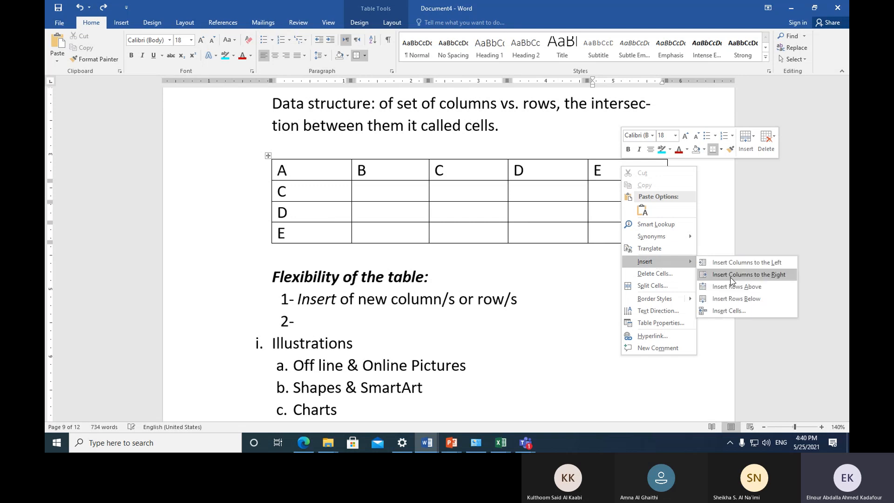
left_click(730, 278)
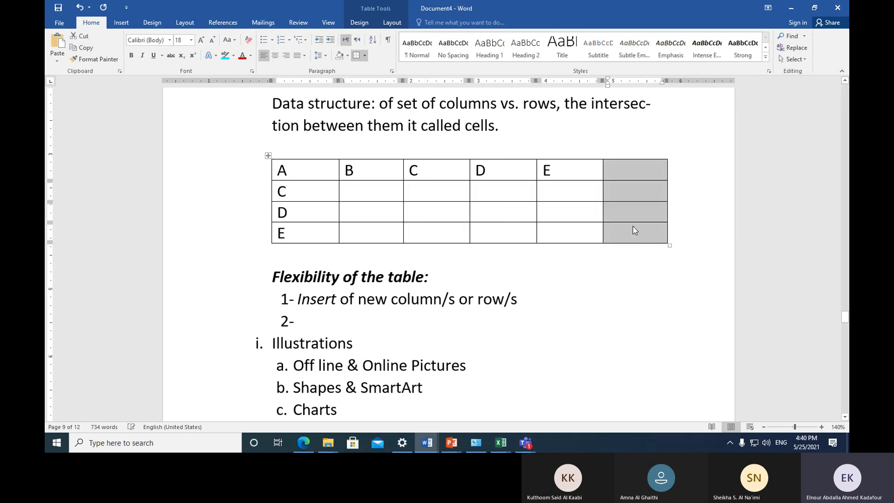
left_click(79, 7)
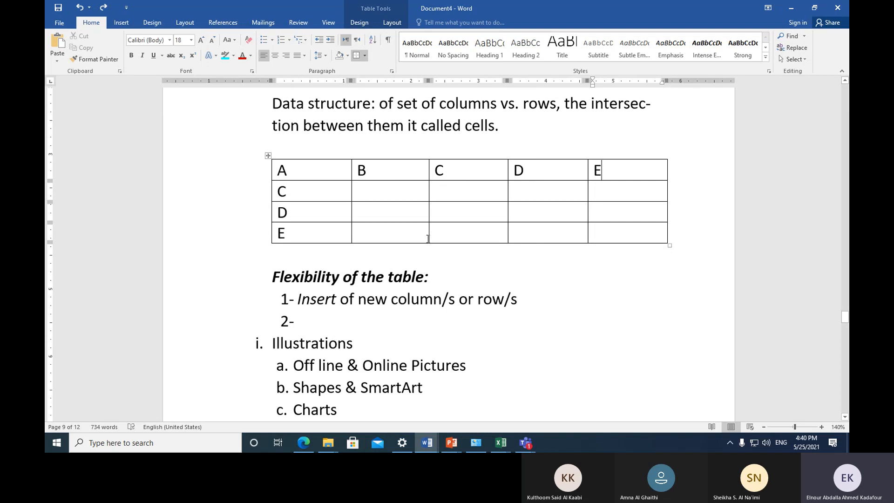
Replace the word "of" with "A" in list item 1 so that it reads "Insert A new column/s or row/s".
left_click(342, 302)
type("A")
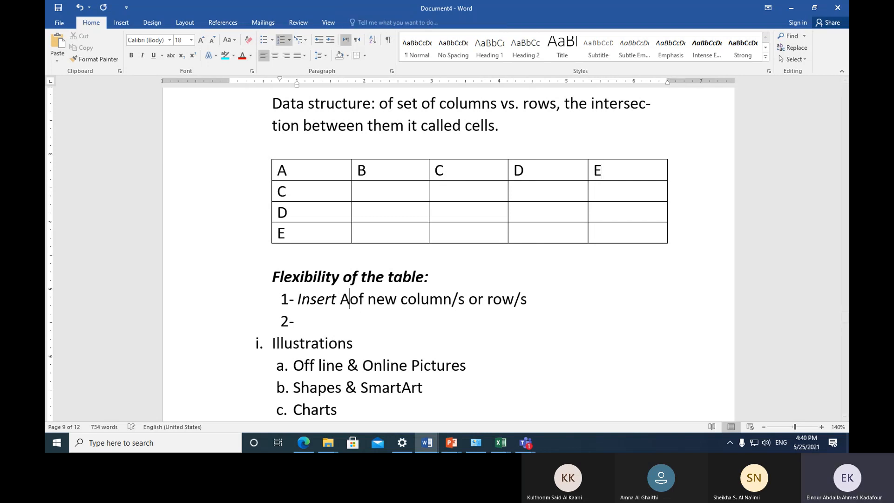
key("Delete")
key("Delete")
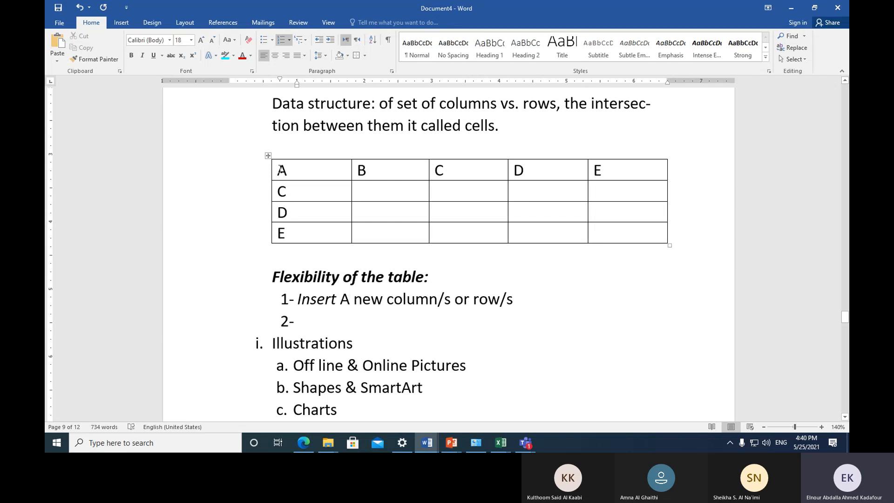
Insert an empty row above the table's first row, and undo the insertion.
left_click_drag(279, 169, 622, 170)
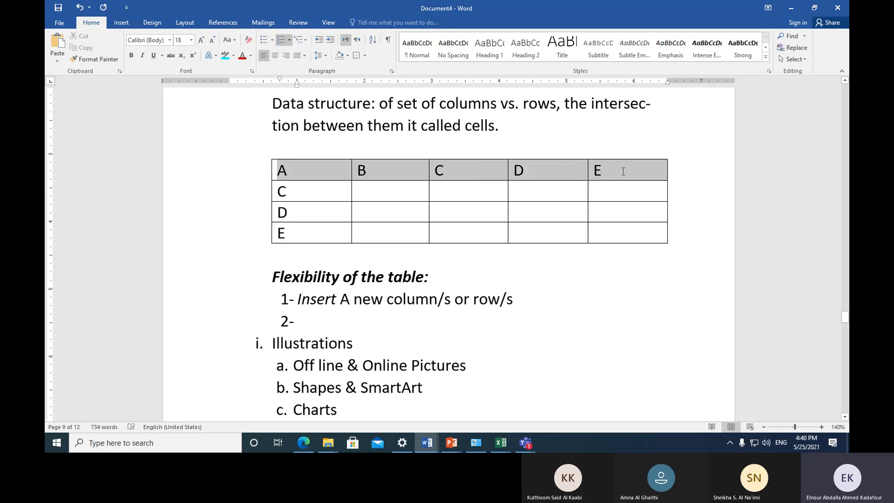
left_click(314, 174)
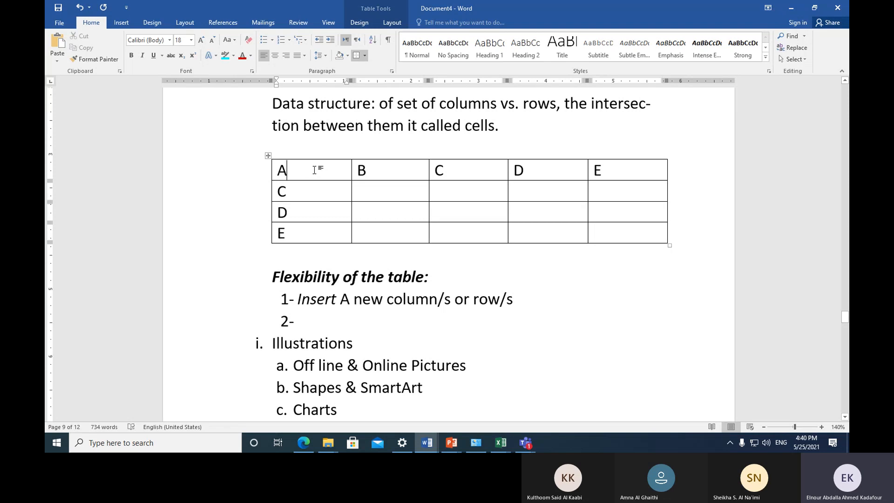
right_click(314, 171)
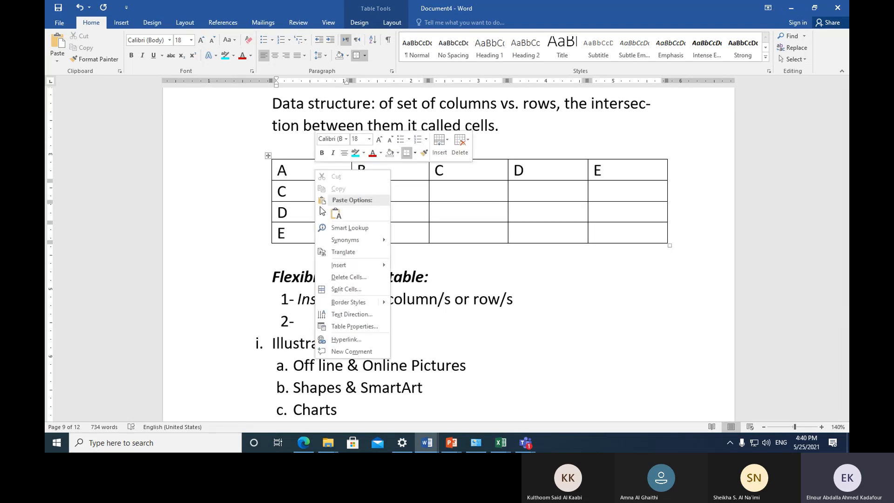
mouse_move(357, 269)
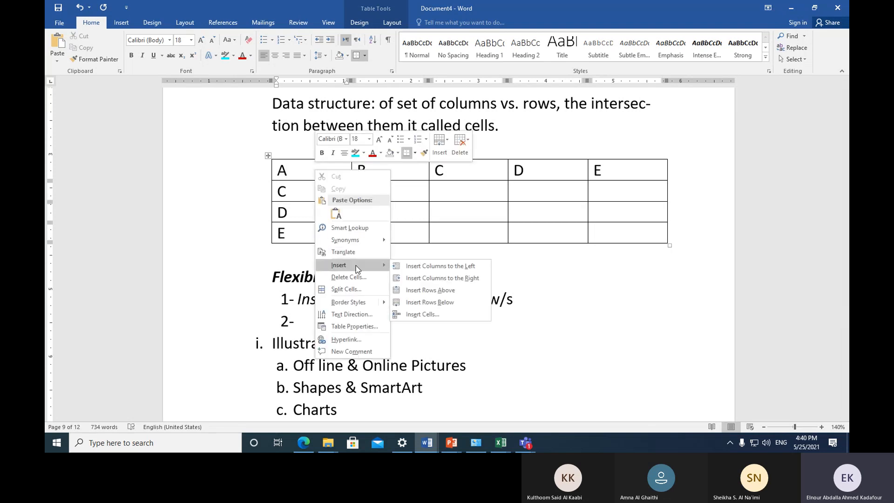
left_click(464, 291)
left_click(308, 170)
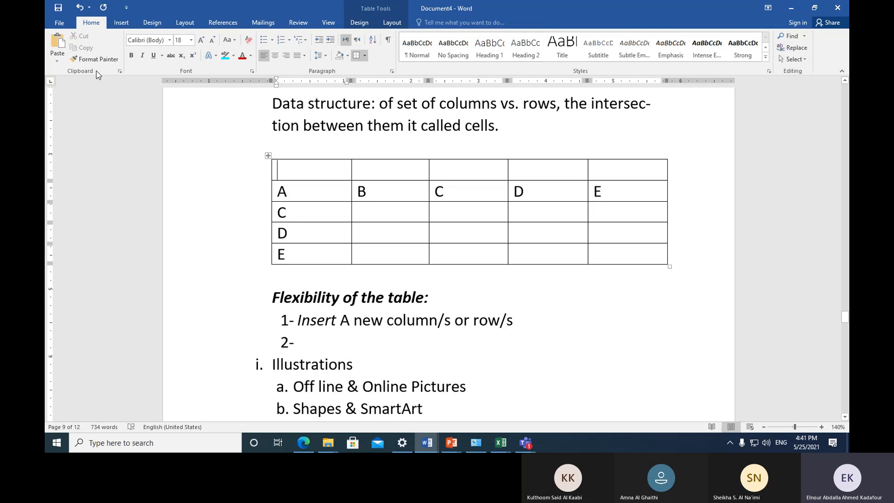
left_click(80, 8)
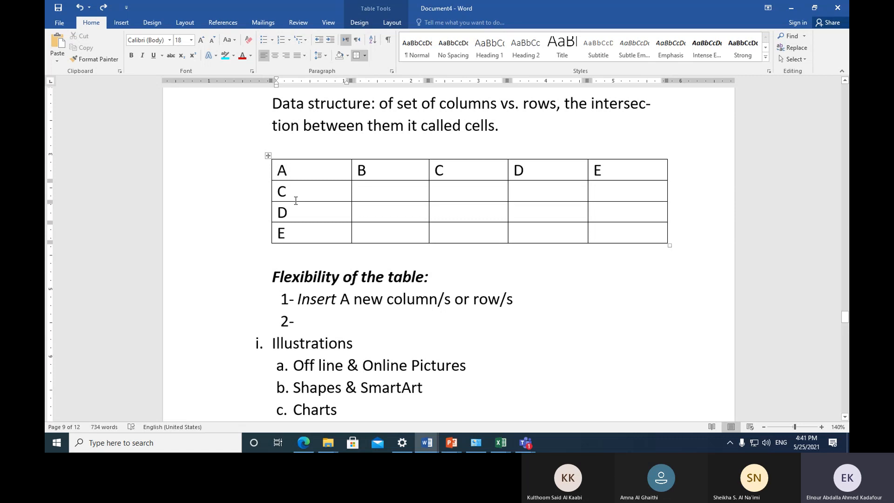
Add an empty row at the border between the A and C rows, and undo the addition.
mouse_move(268, 181)
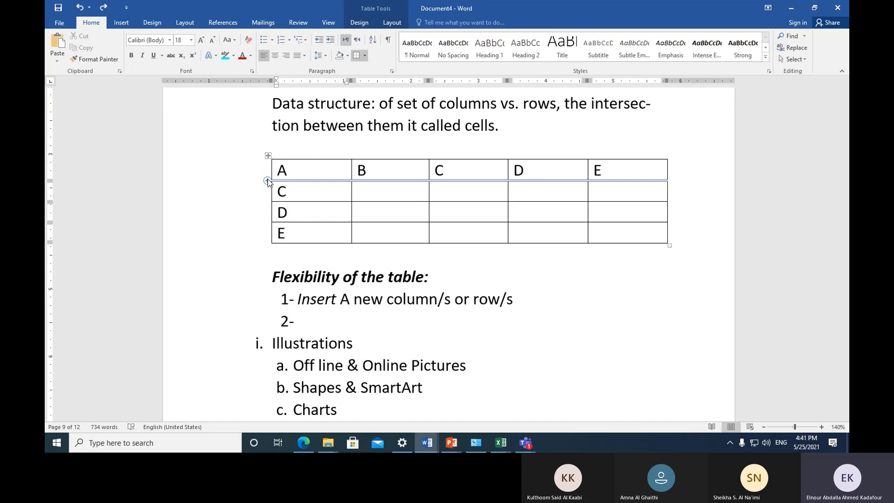
left_click(267, 181)
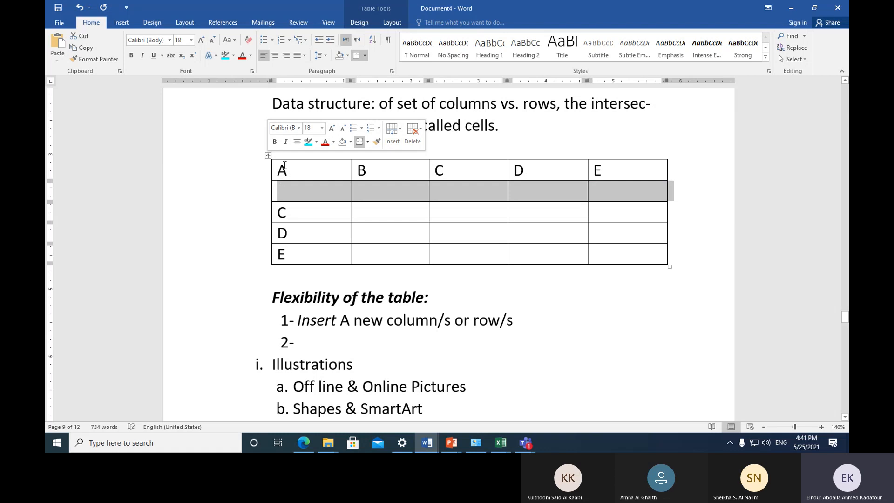
left_click(79, 6)
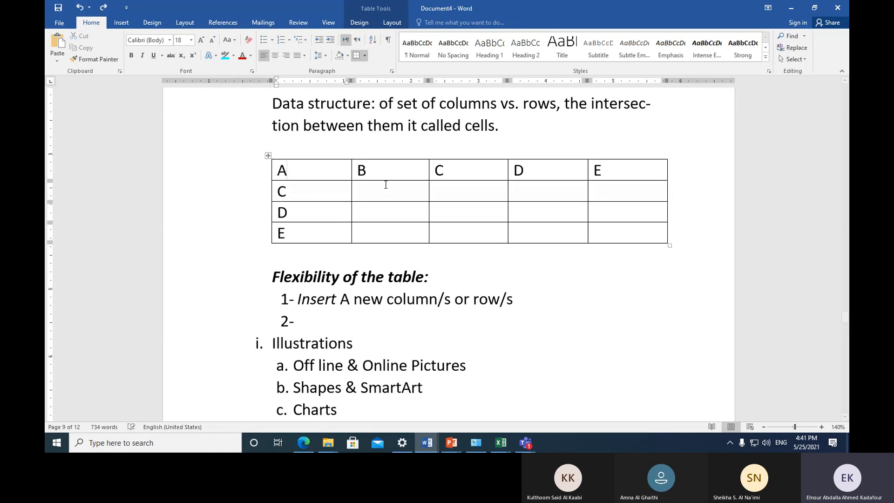
Insert a row directly below the A row and enter B in its first cell.
right_click(326, 170)
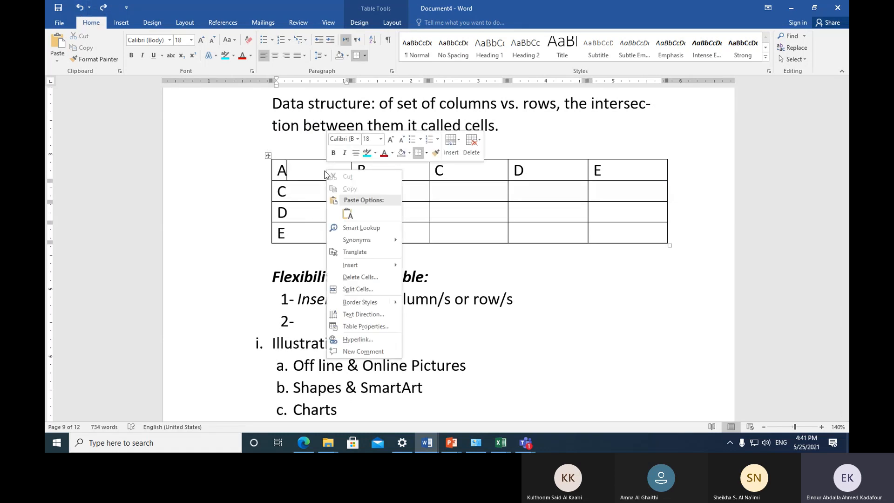
mouse_move(380, 268)
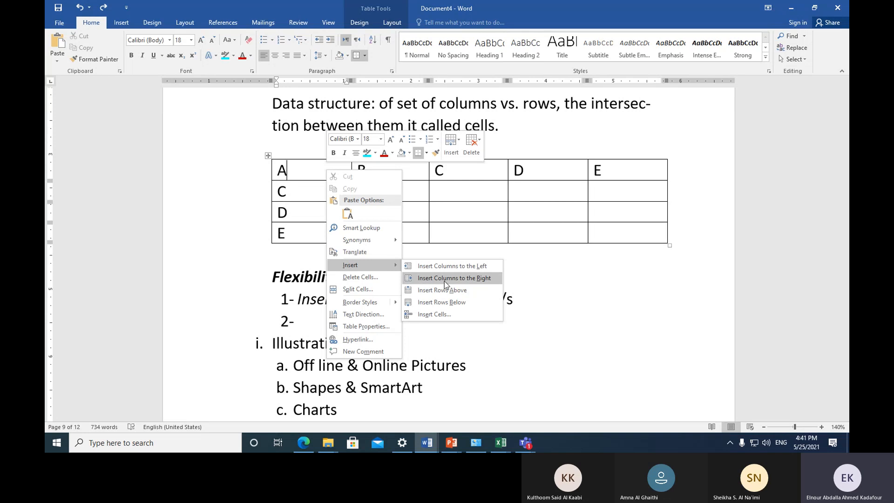
left_click(450, 301)
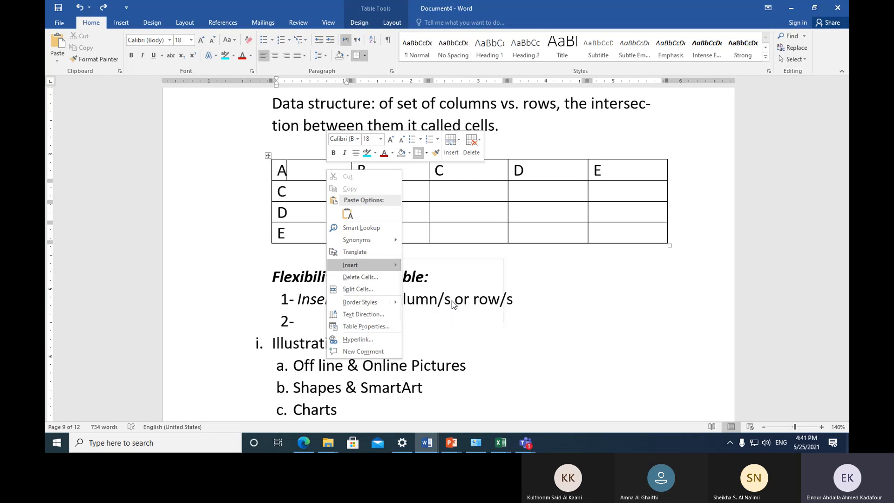
left_click(295, 193)
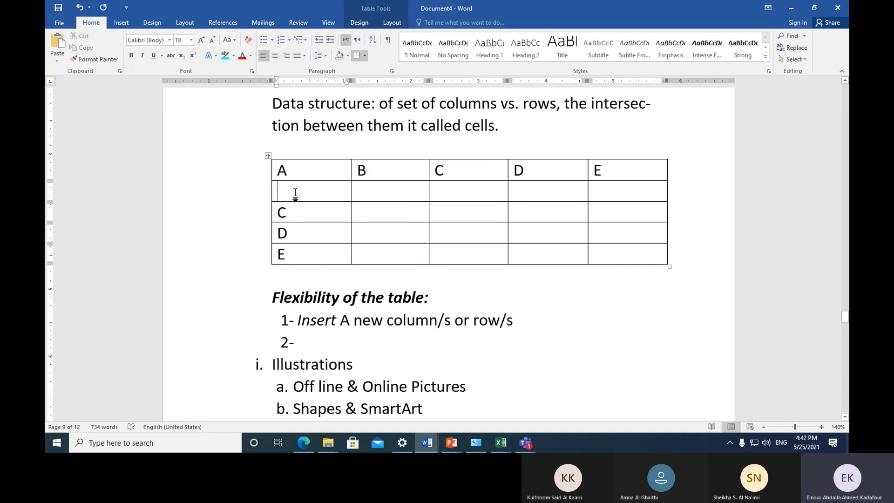
type("B")
Write "Delete a column/s or row/s or the whole table" as list item 2 and start list item 3.
scroll(312, 278, "down", 2)
left_click(312, 275)
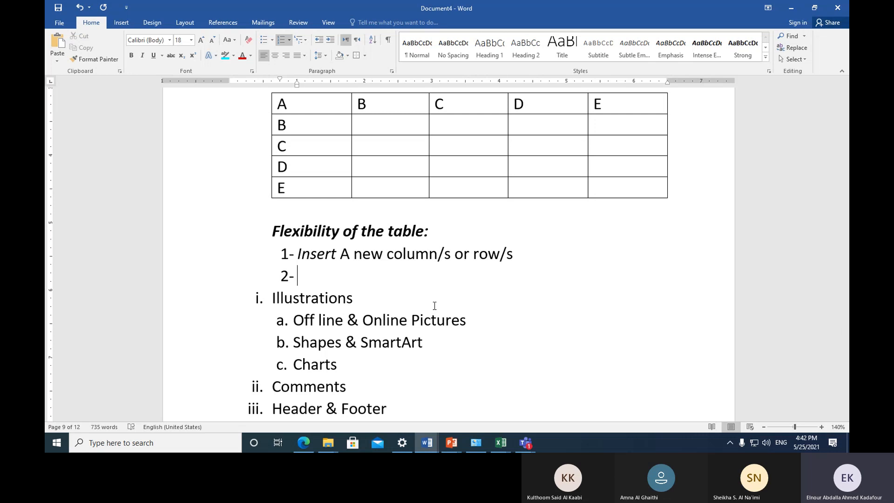
type("DELE")
key("BackSpace")
key("BackSpace")
key("BackSpace")
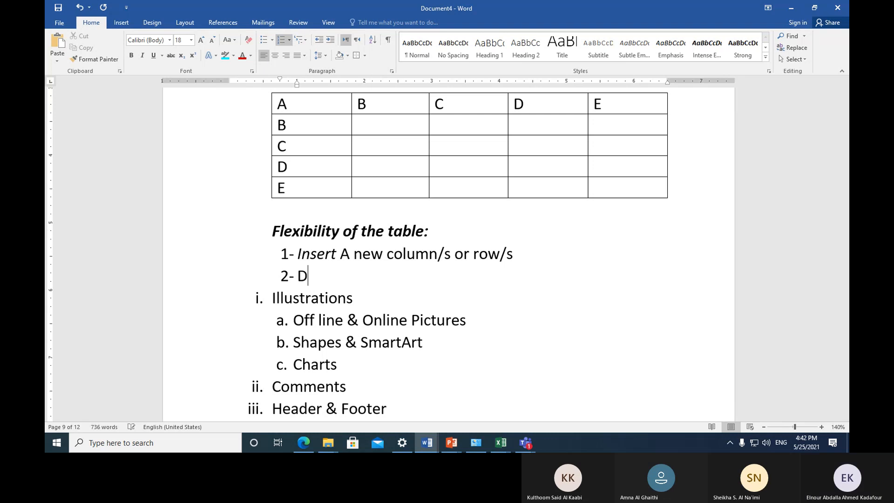
type("elete a ")
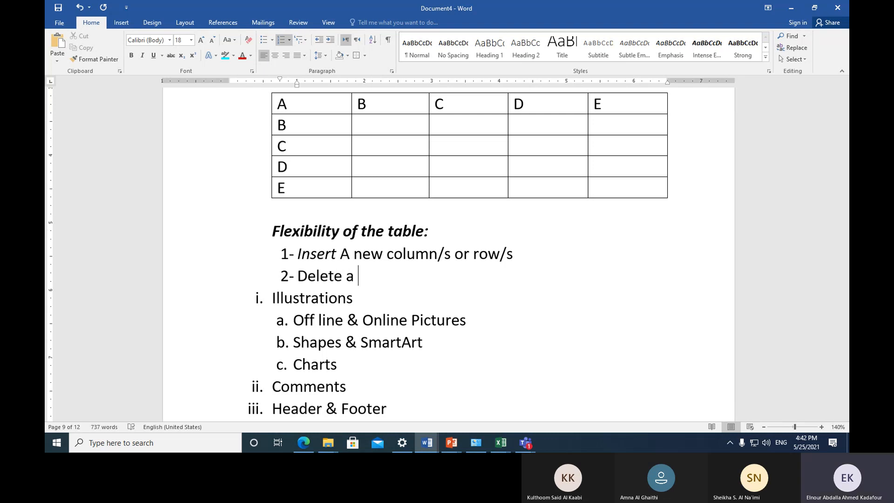
type("column/s ")
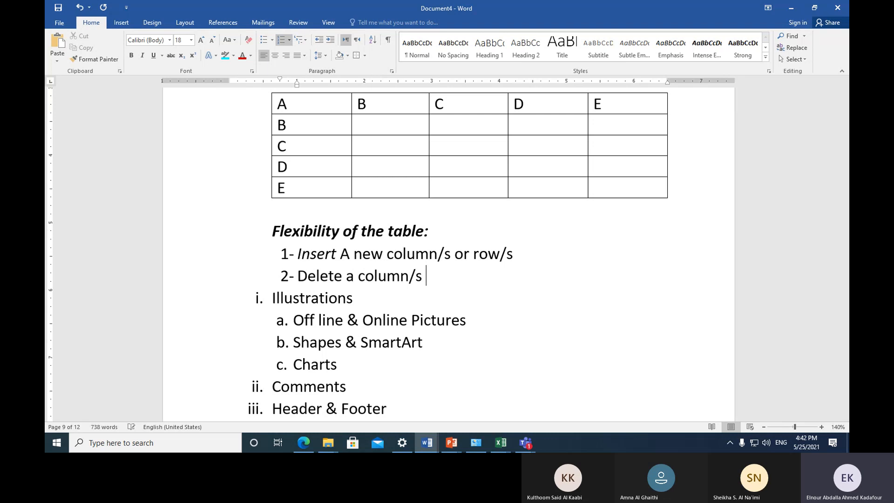
type("or ")
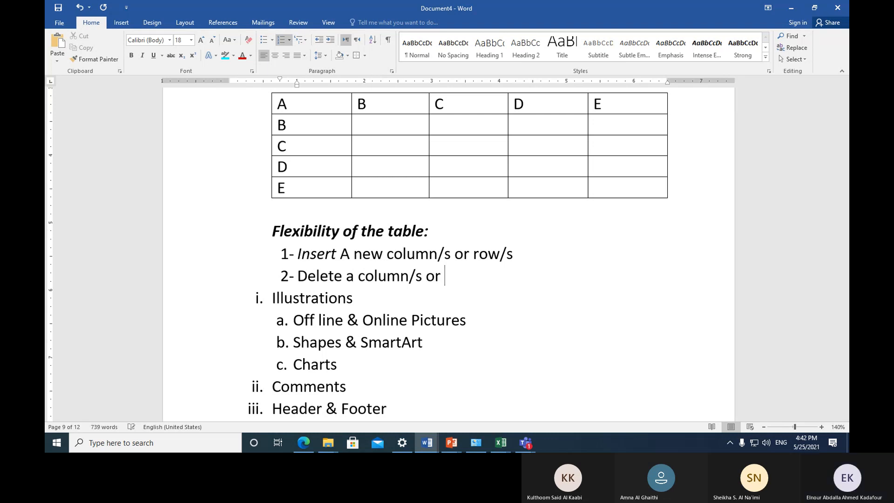
type("ro")
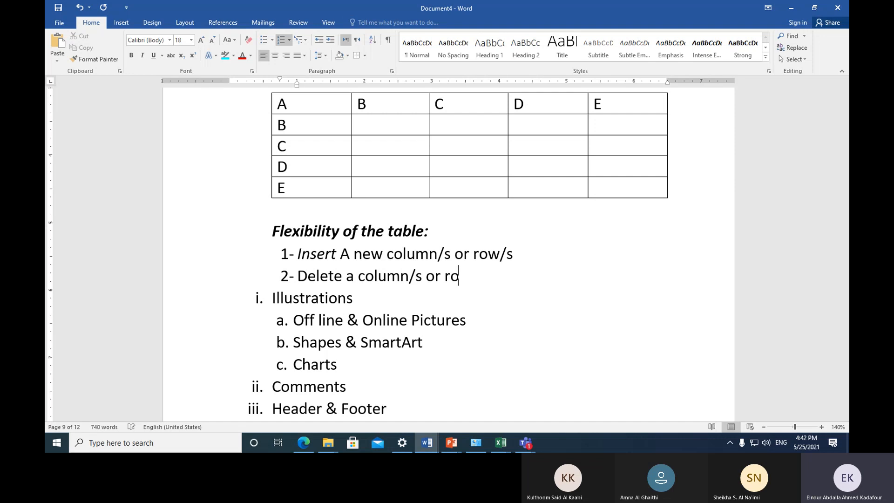
type("w/s")
type("or th e whol")
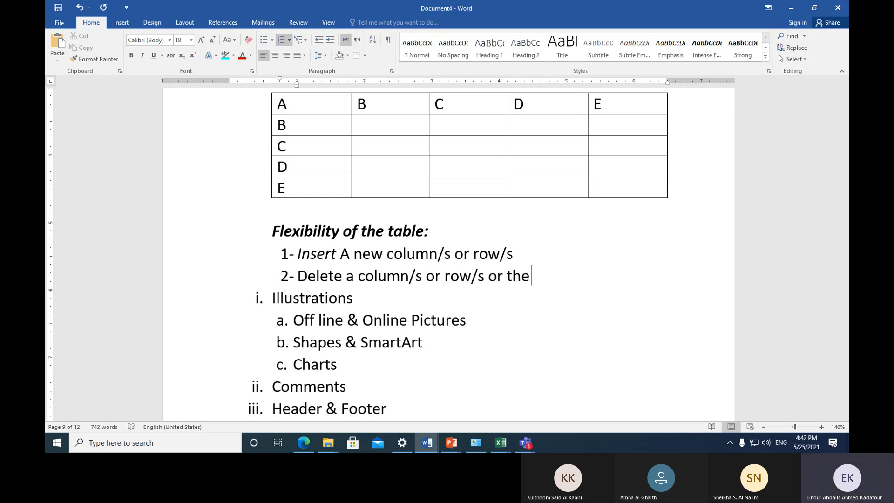
key("Right")
key("BackSpace")
key("BackSpace")
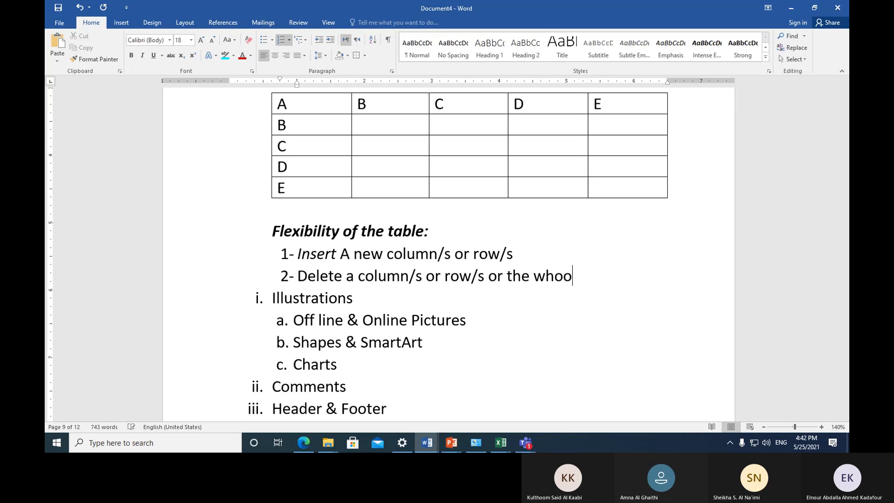
type("le table")
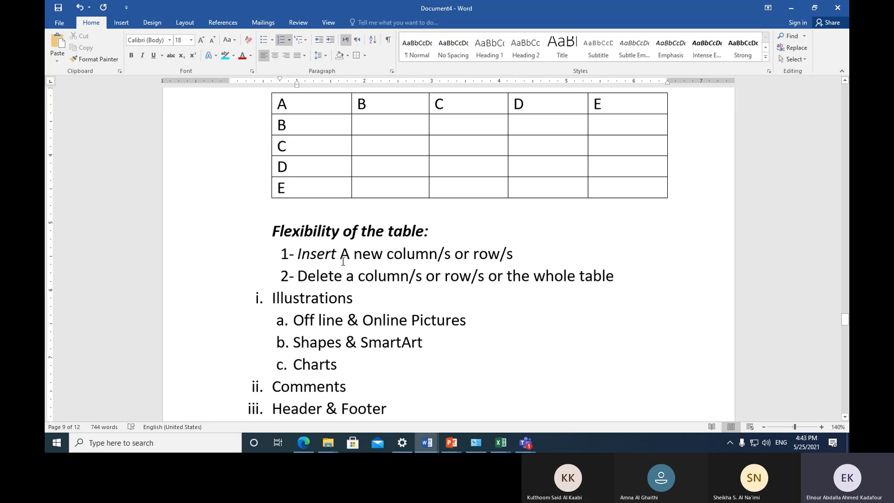
key("Return")
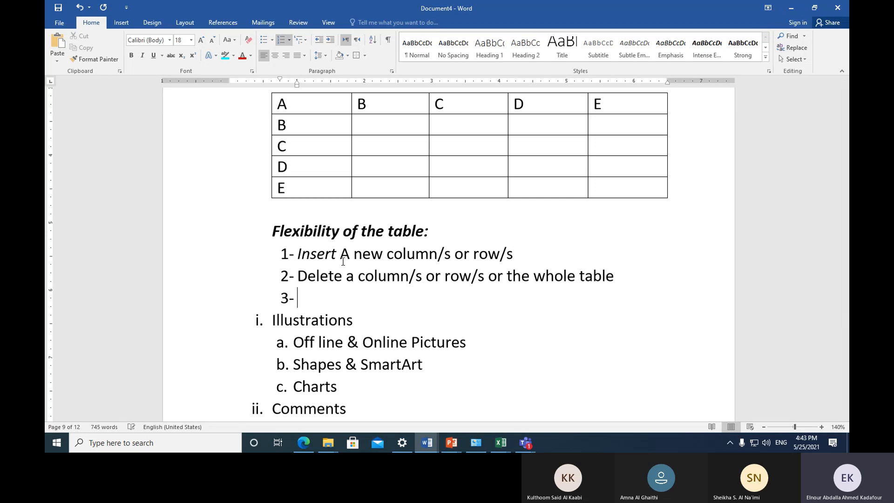
Make the table's first row slightly taller and widen the A column slightly by moving its border with the B column.
scroll(343, 261, "up", 2)
scroll(343, 261, "up", 1)
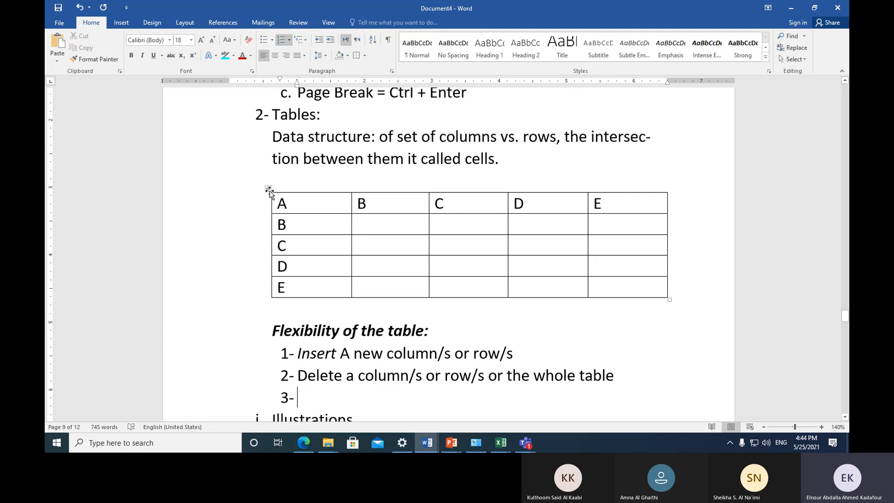
left_click(303, 206)
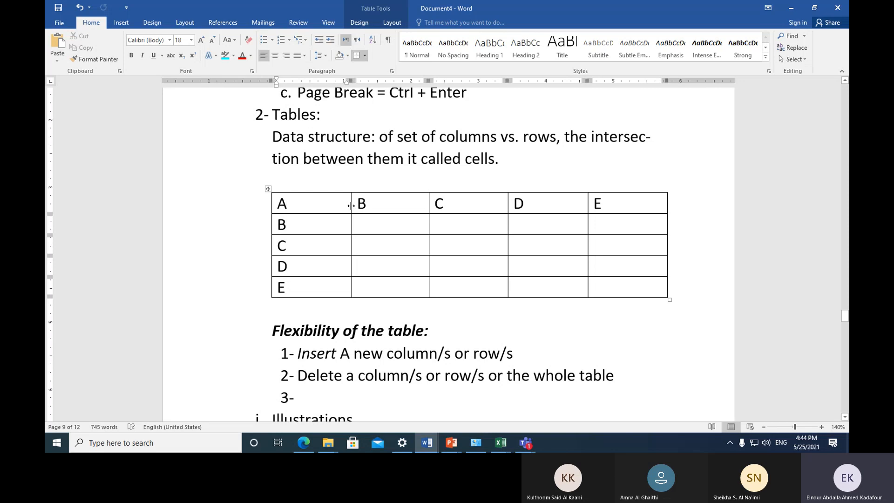
left_click_drag(351, 206, 329, 225)
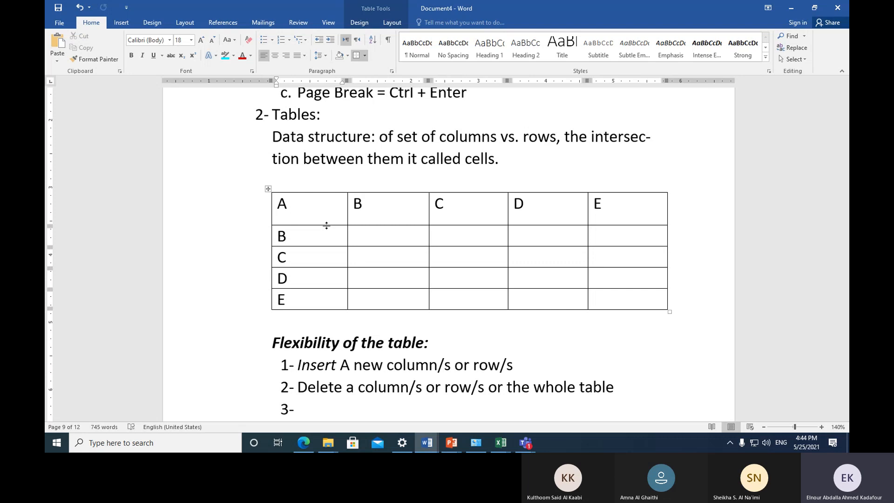
mouse_move(326, 226)
left_mouse_down()
mouse_move(329, 259)
mouse_move(326, 229)
mouse_move(320, 259)
mouse_move(324, 222)
left_mouse_up()
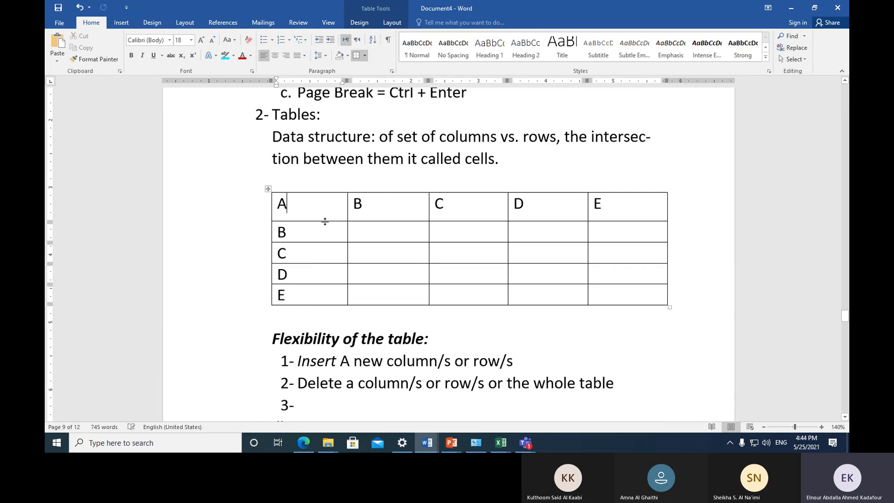
left_click(346, 213)
left_click(344, 213)
mouse_move(346, 214)
left_mouse_down()
mouse_move(318, 217)
mouse_move(373, 222)
mouse_move(355, 211)
mouse_move(349, 219)
mouse_move(361, 216)
left_mouse_up()
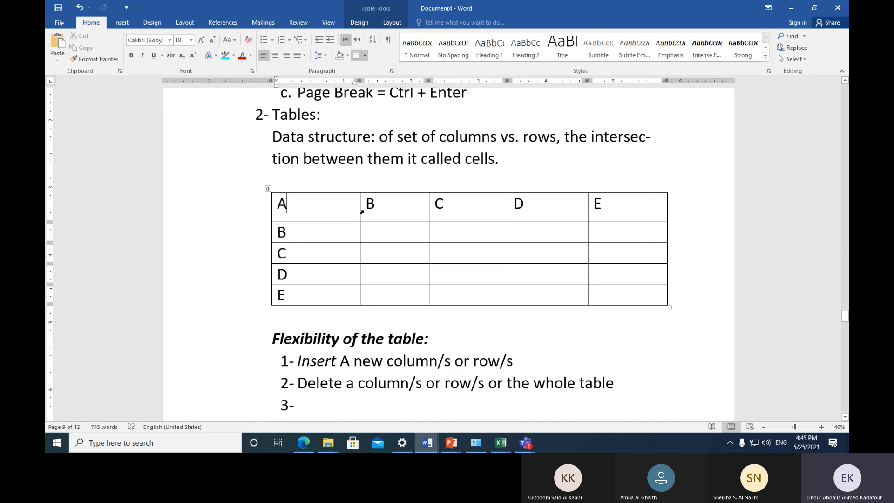
Shift the border between A and B for the selected first-row B cell only, undo the shift, and clear the selection.
left_click(361, 212)
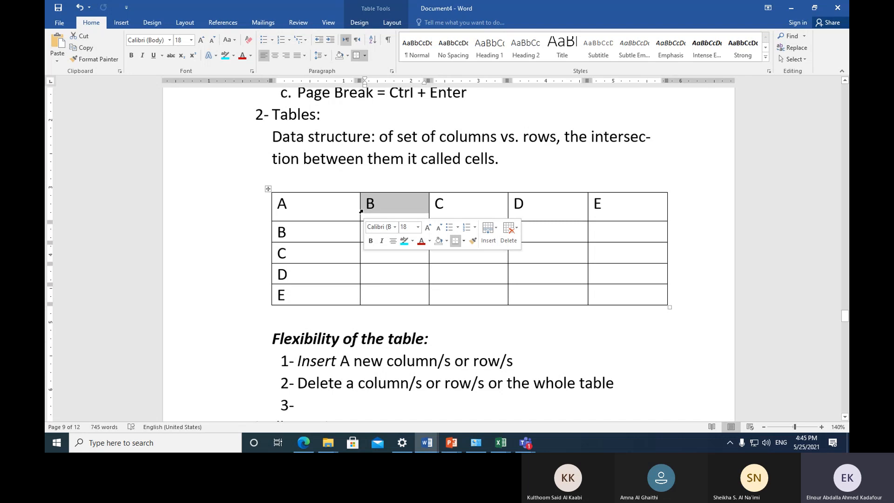
left_click_drag(360, 205, 334, 205)
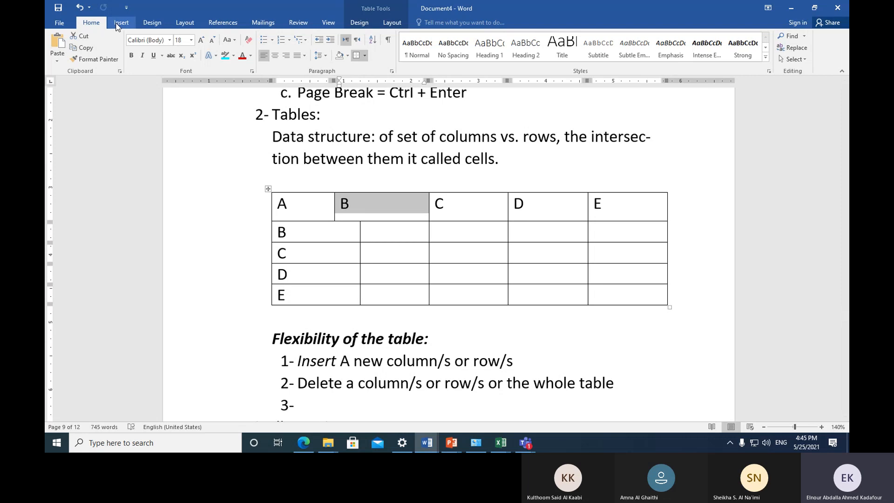
left_click(81, 8)
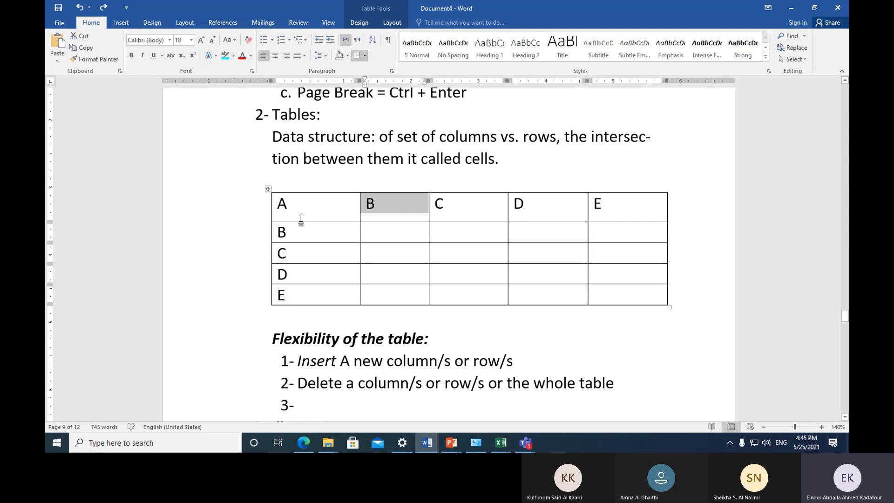
left_click(327, 232)
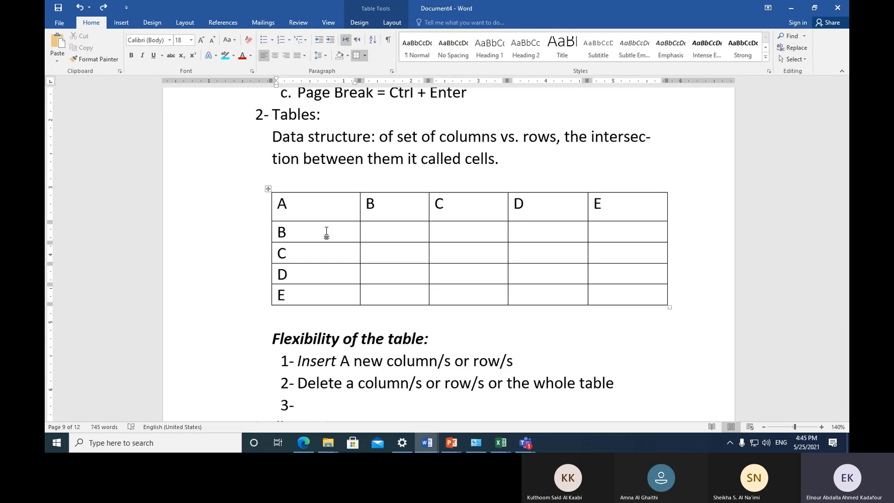
Select the entire A column and apply the dark red font color to its text.
left_click(320, 191)
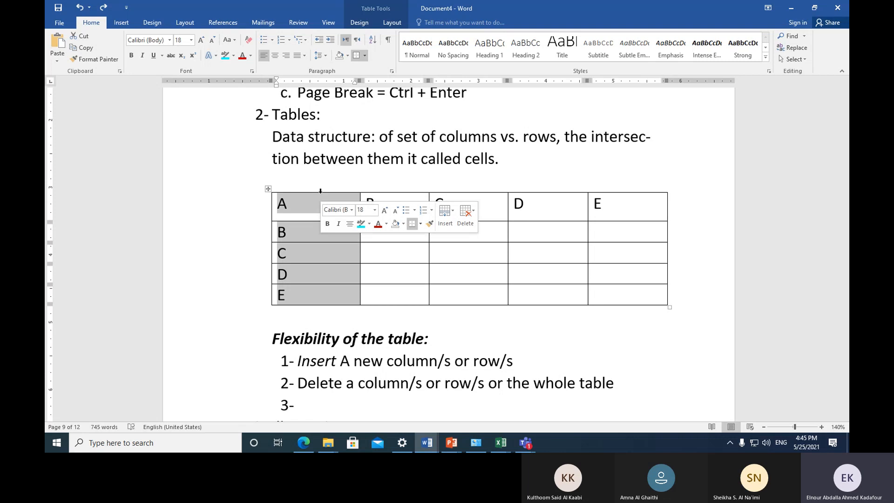
left_click(347, 55)
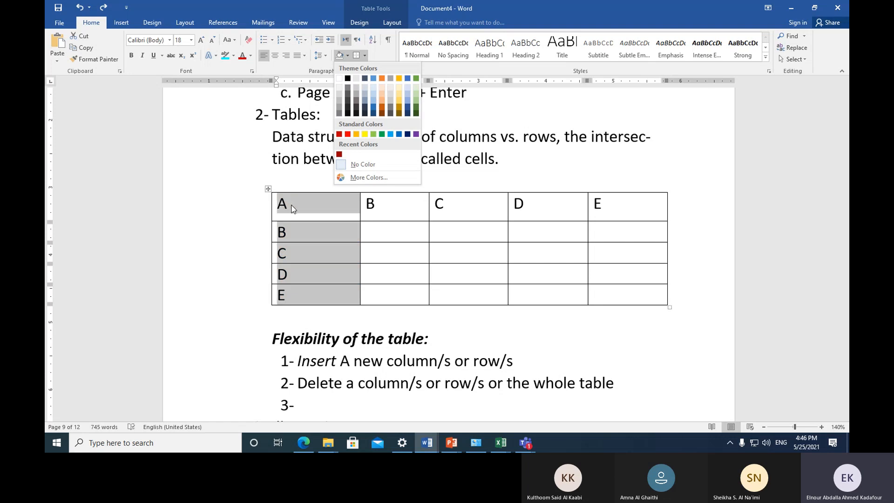
left_click(242, 57)
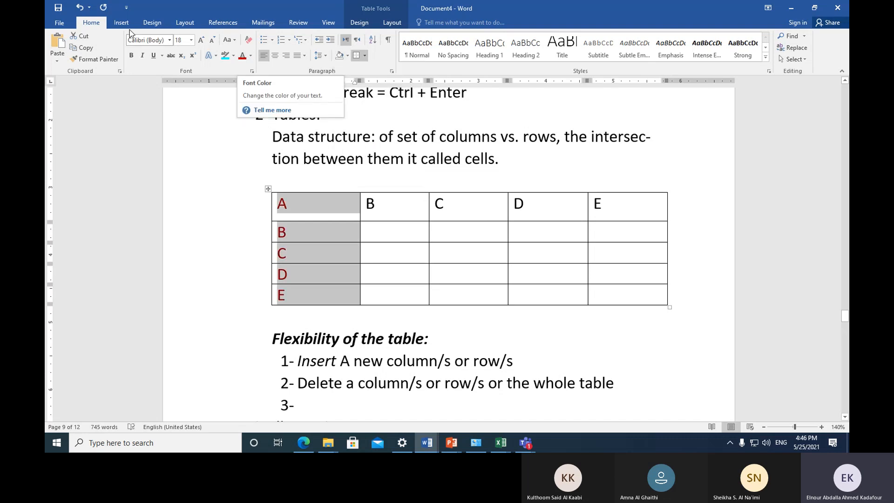
Undo the dark red font color applied to the A column.
left_click(81, 10)
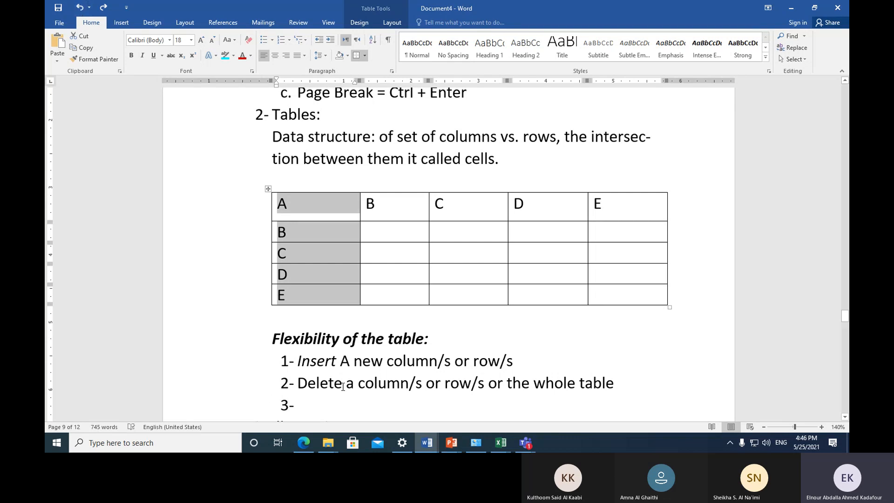
Delete the selected A column from the table, undo the deletion, and clear the selection.
right_click(306, 199)
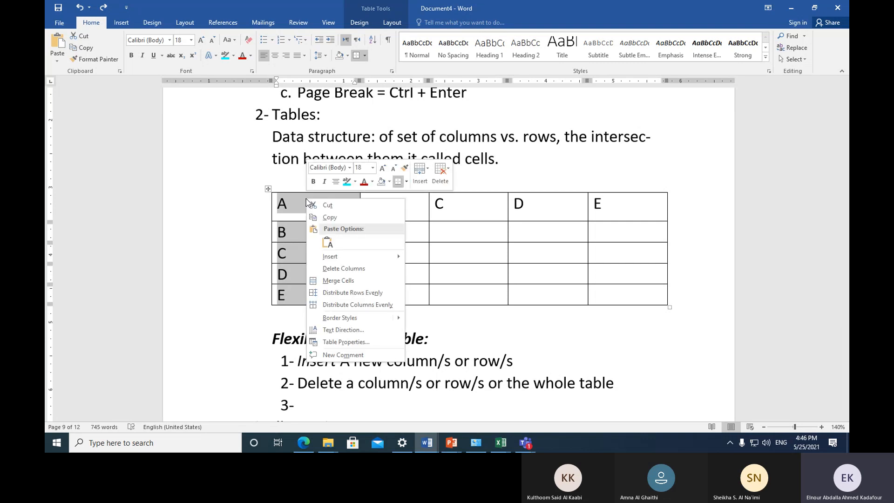
left_click(356, 269)
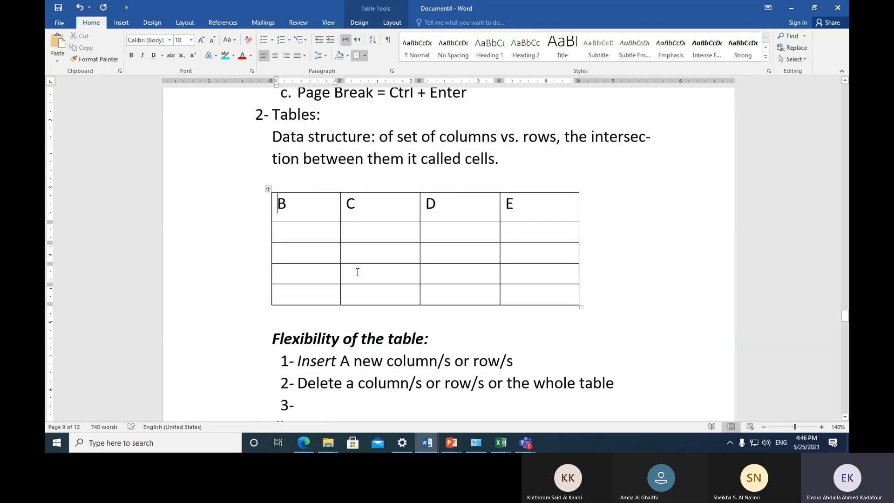
key("ctrl+z")
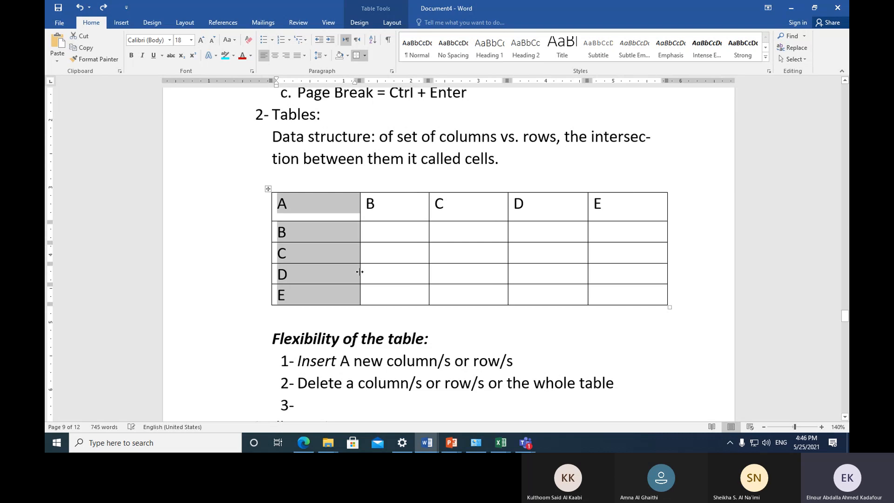
left_click(327, 207)
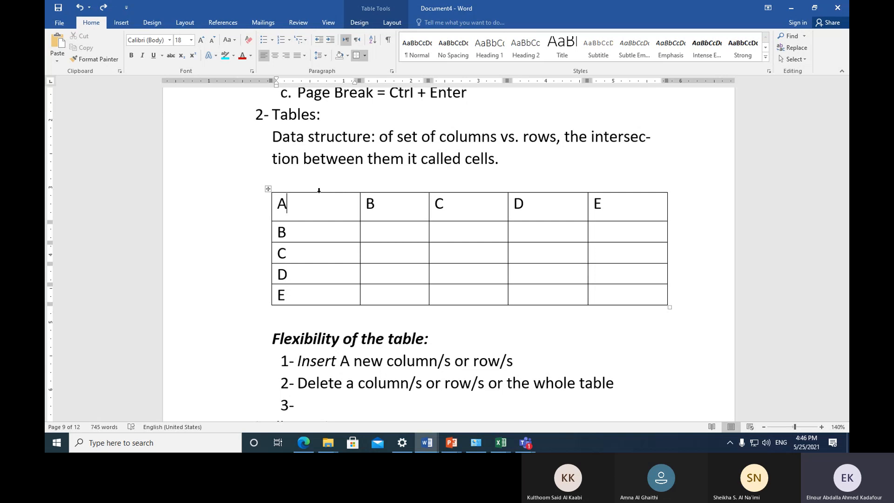
Select the A and B columns together, delete both, undo the deletion, and clear the selection.
left_click(319, 190)
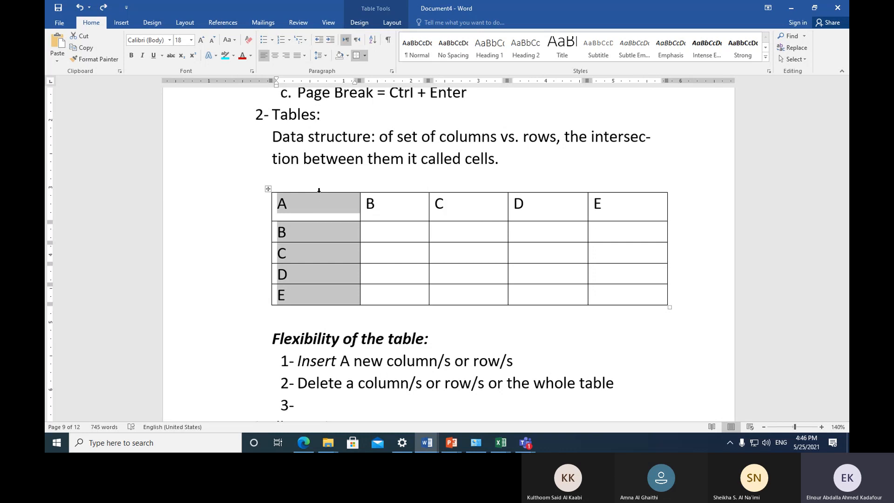
left_click_drag(319, 190, 384, 204)
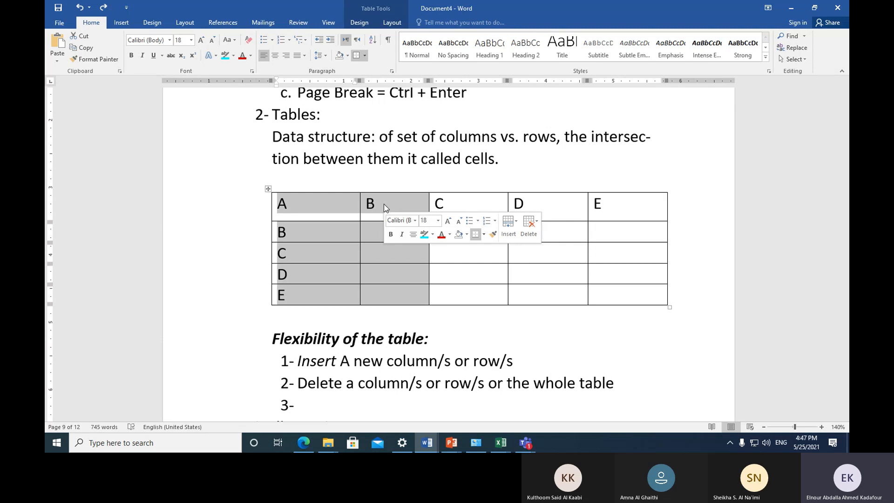
left_click(529, 227)
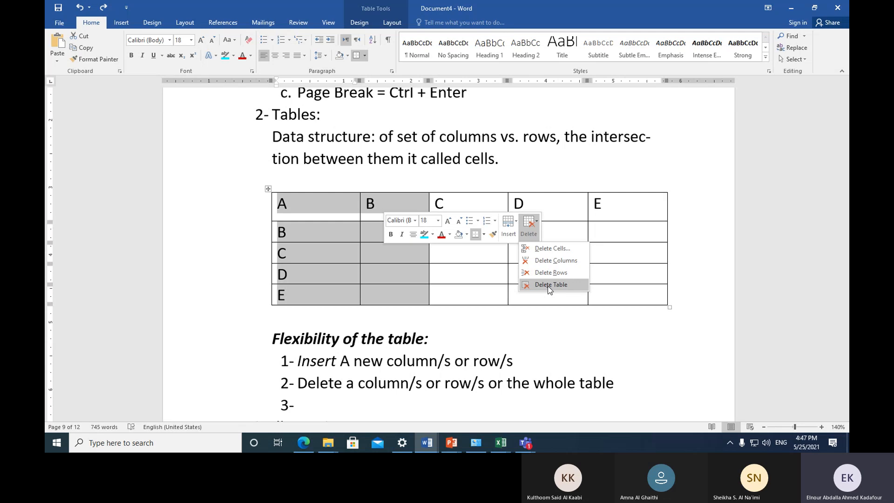
left_click(546, 265)
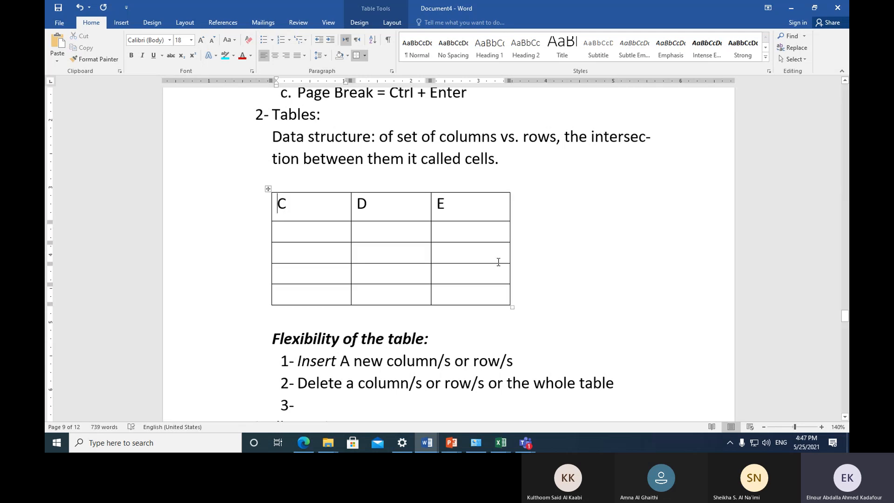
left_click(77, 9)
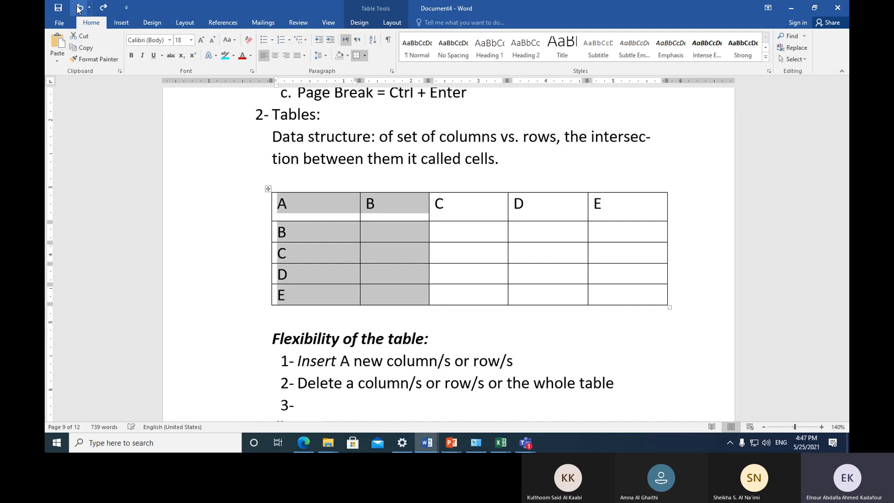
left_click(375, 230)
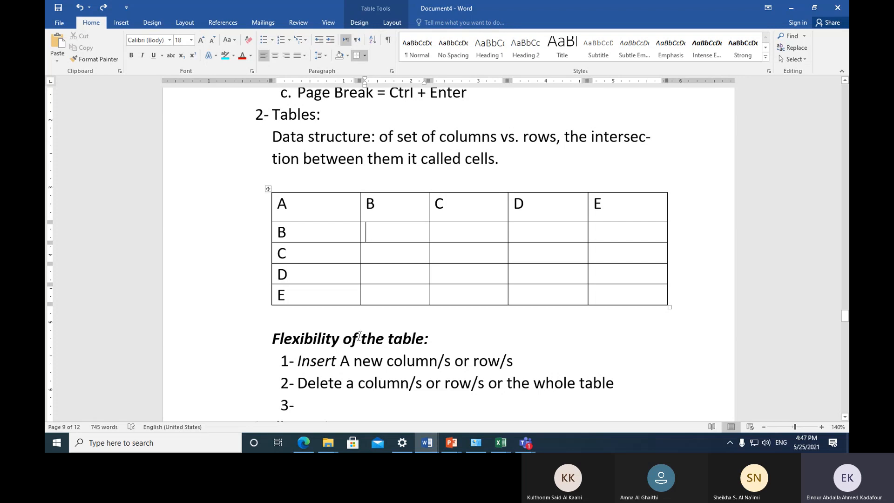
Reword list item 2 to read "Delete a cell/s, column/s, row/s or the whole table".
left_click(362, 382)
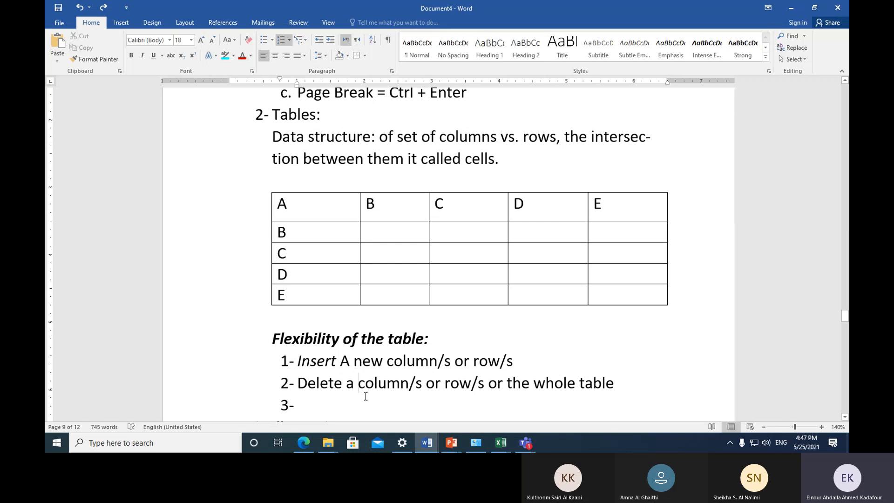
type("cell")
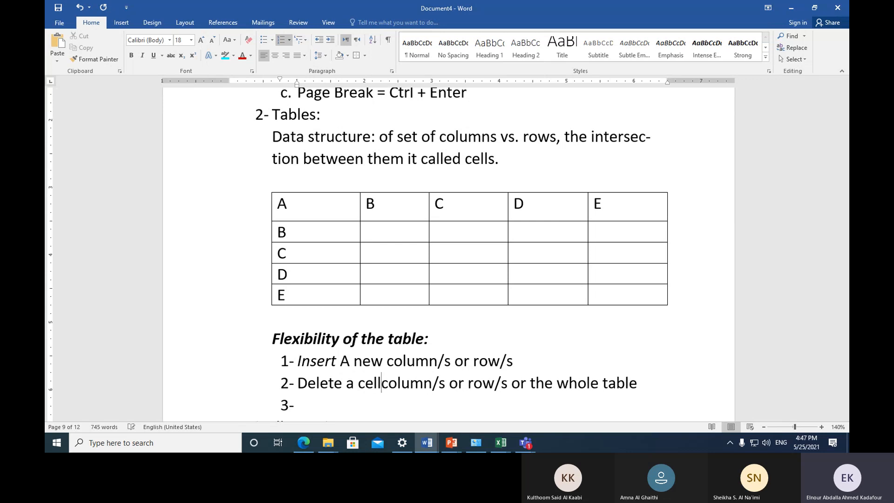
type("/s")
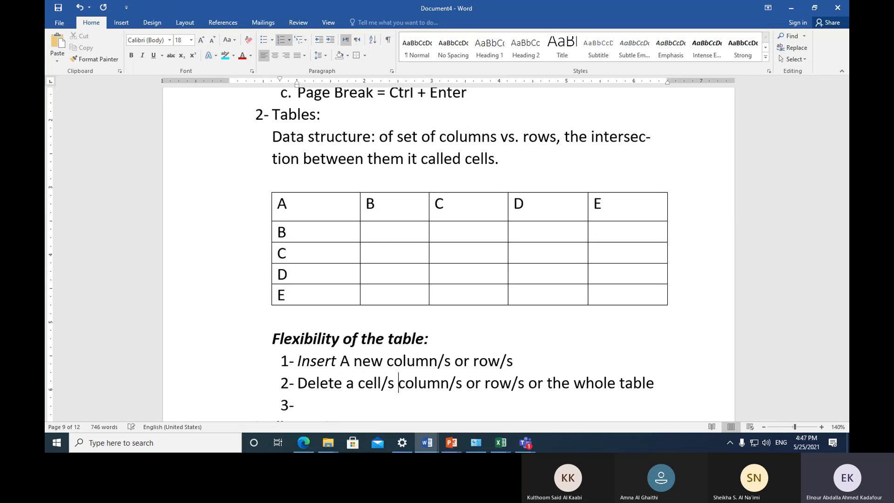
key("Left")
type(",")
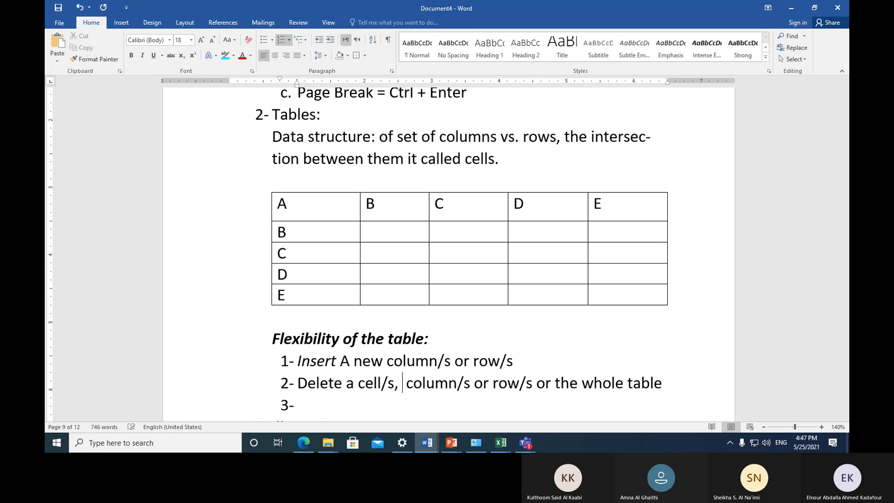
key("Delete")
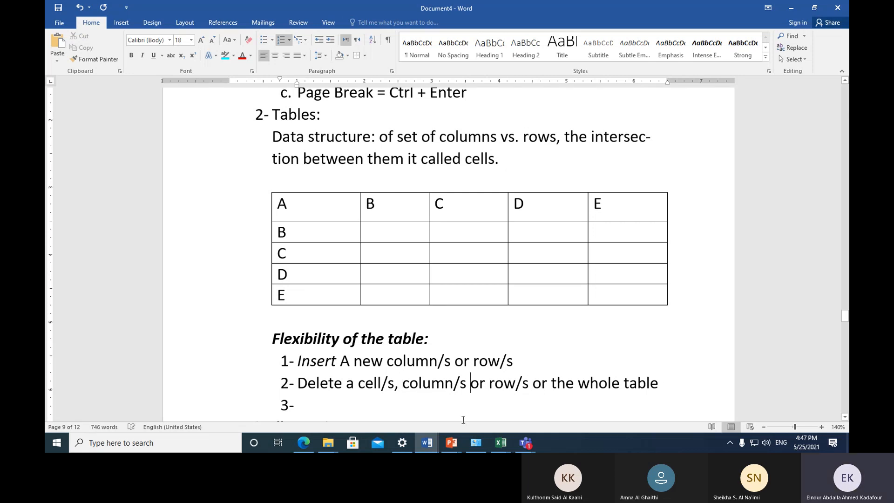
key("BackSpace")
type(",")
key("Delete")
key("Delete")
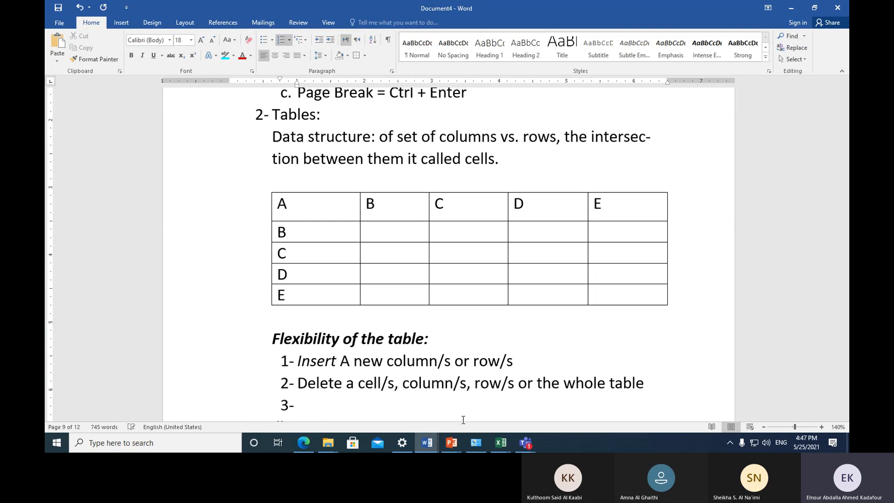
Select the table's entire first row, delete it, and undo the deletion.
left_click(254, 212)
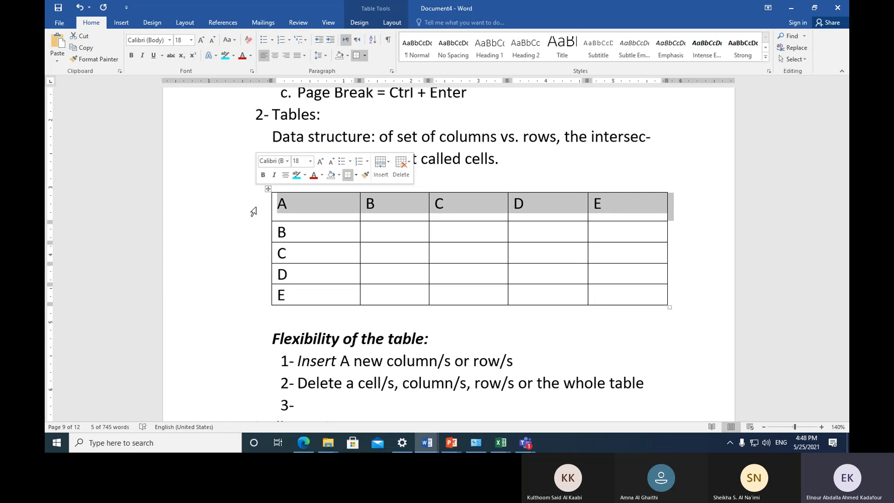
left_click(403, 165)
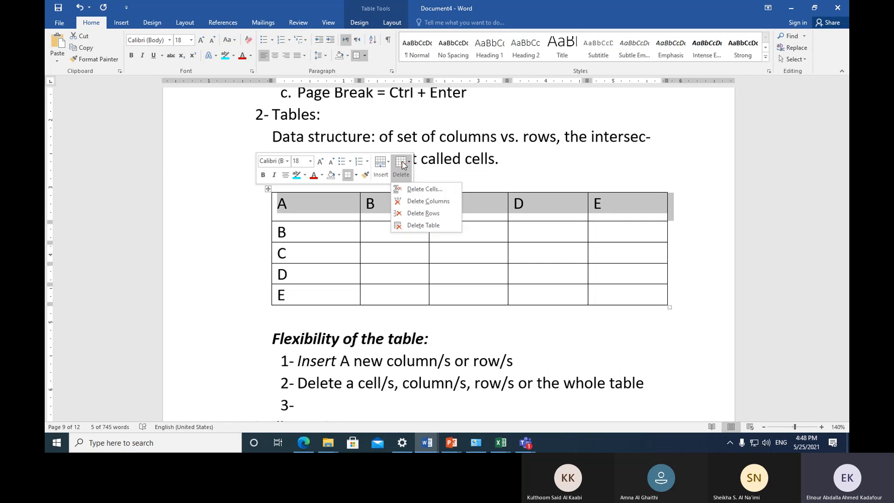
left_click(416, 213)
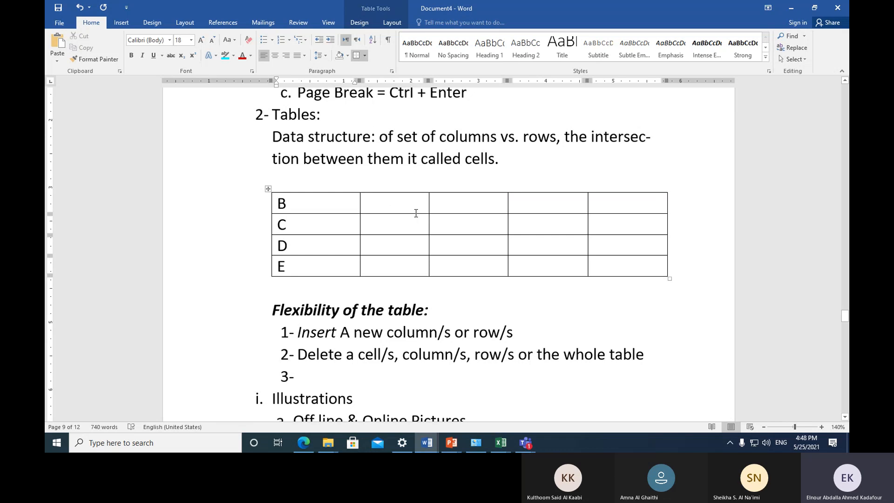
key("ctrl+z")
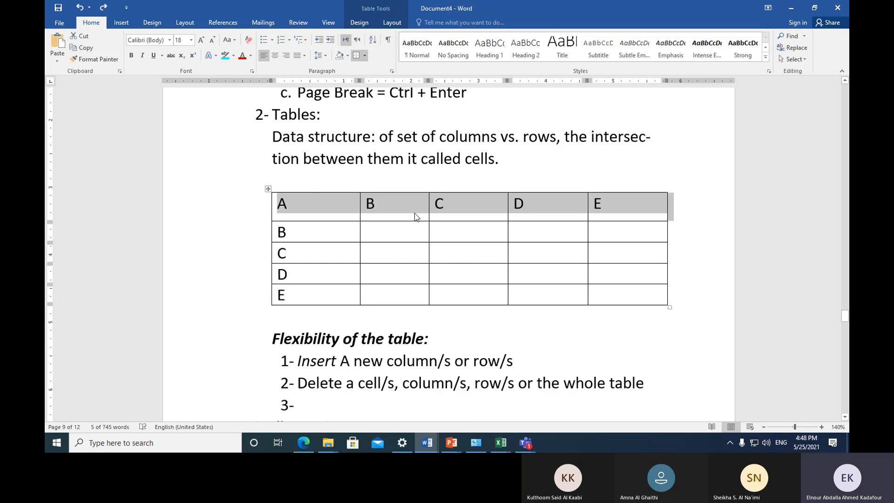
Select the table's first two rows, delete both, undo the deletion, and clear the selection.
left_click(250, 218)
left_click_drag(209, 212, 221, 228)
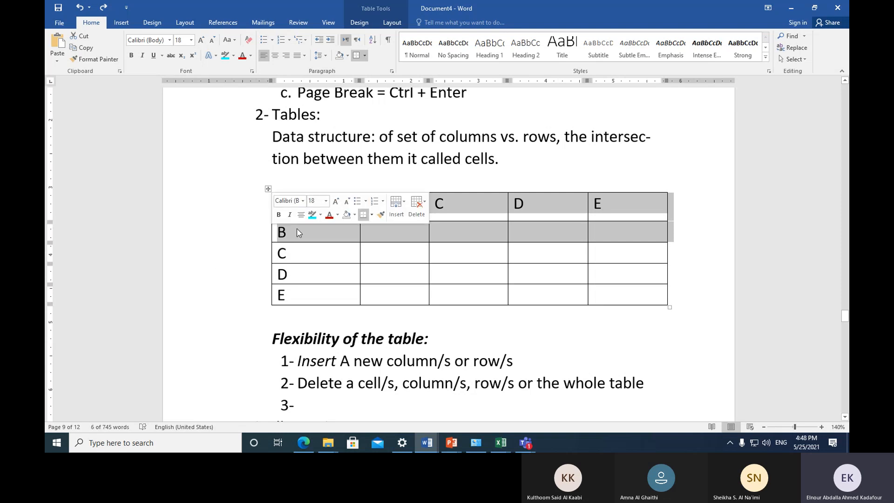
left_click(418, 206)
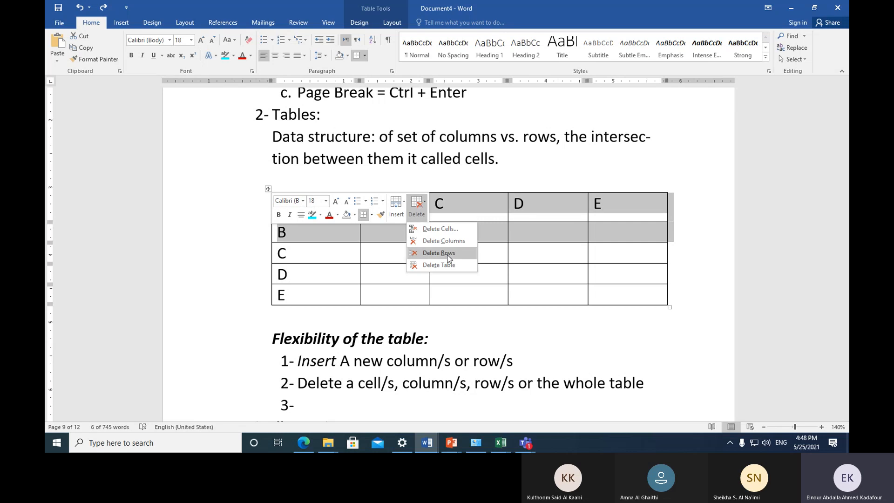
left_click(448, 254)
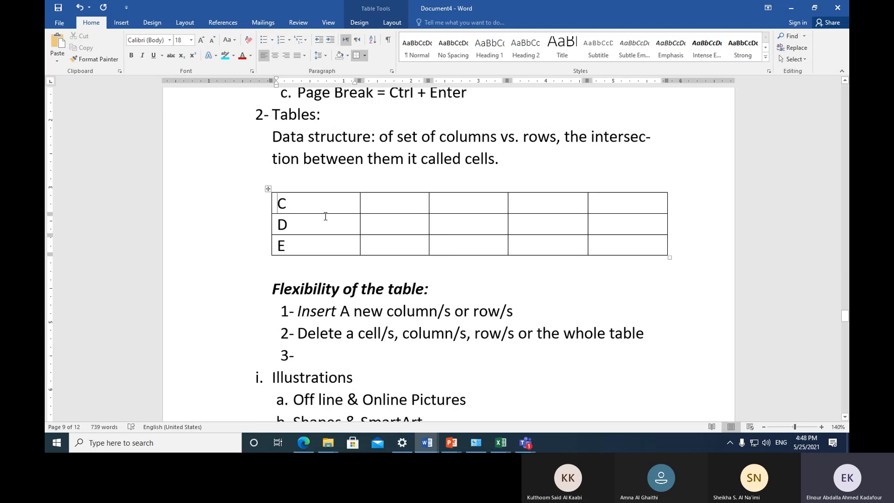
left_click(80, 9)
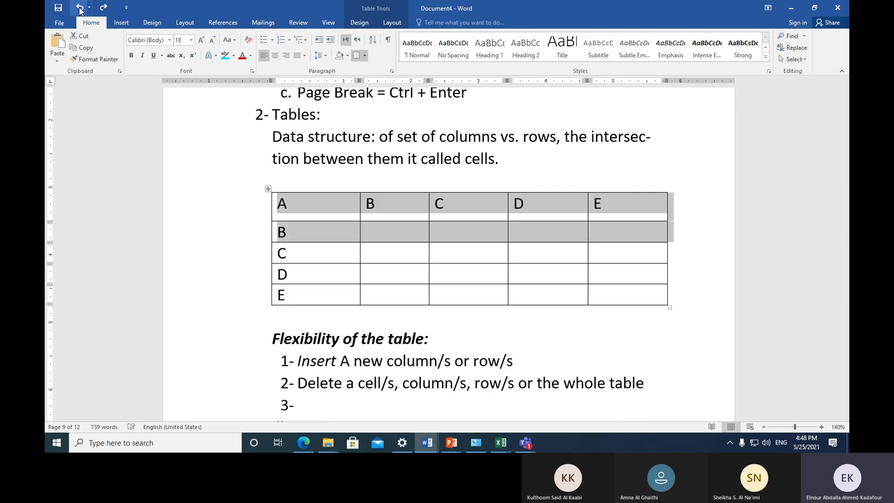
left_click(322, 238)
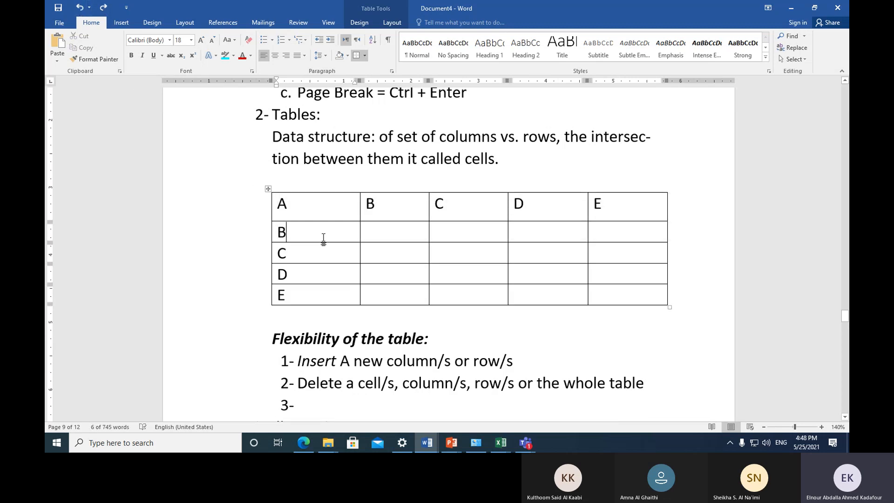
Delete only the first-row A cell with the Shift cells left option, and undo the deletion.
right_click(308, 206)
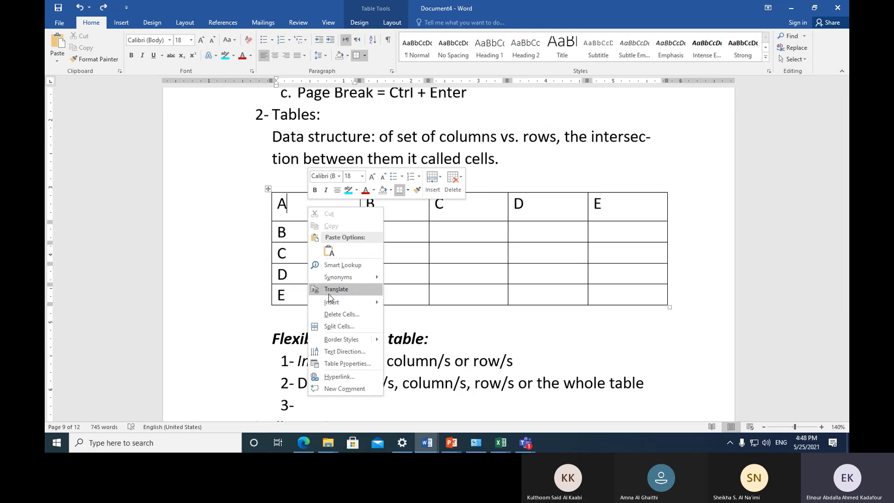
left_click(344, 317)
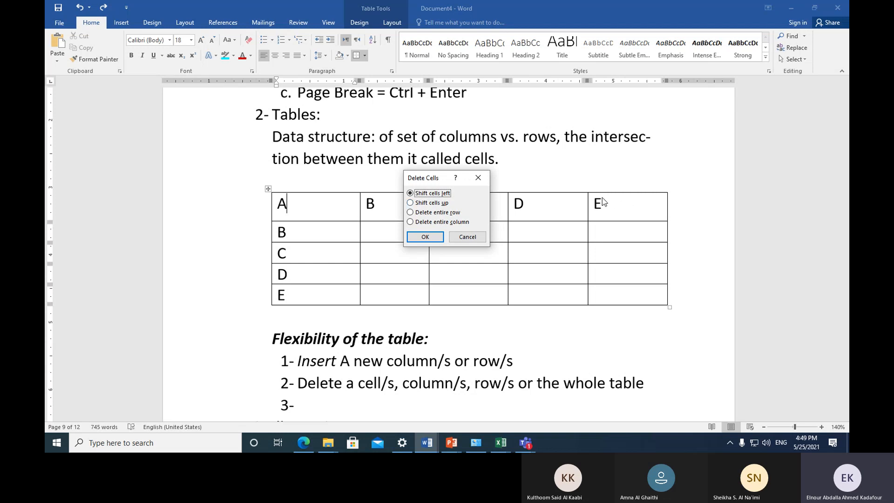
left_click(425, 238)
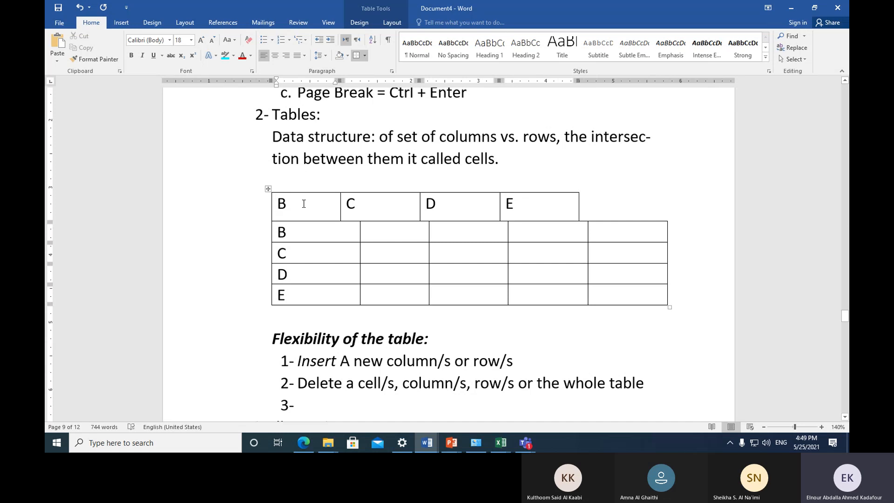
left_click(80, 9)
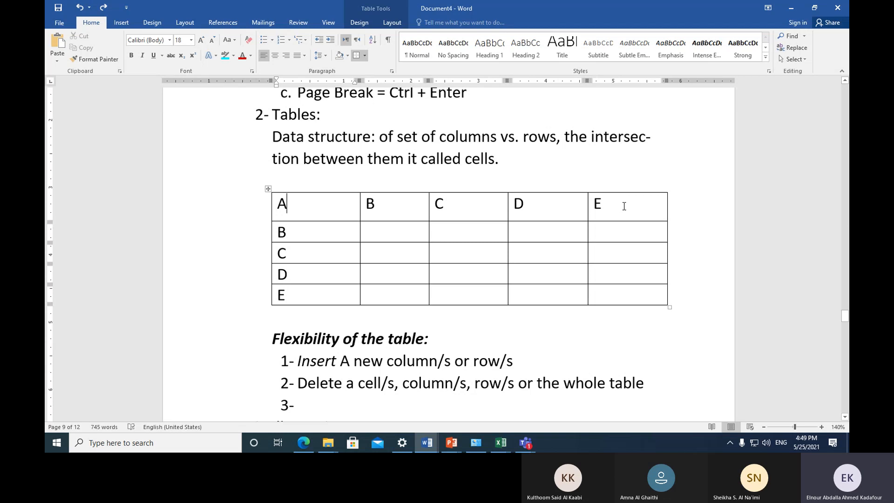
right_click(309, 204)
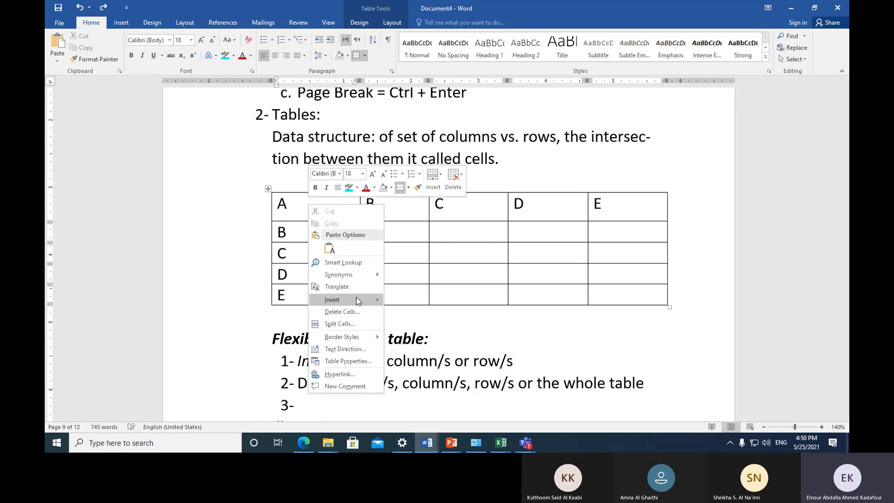
mouse_move(359, 300)
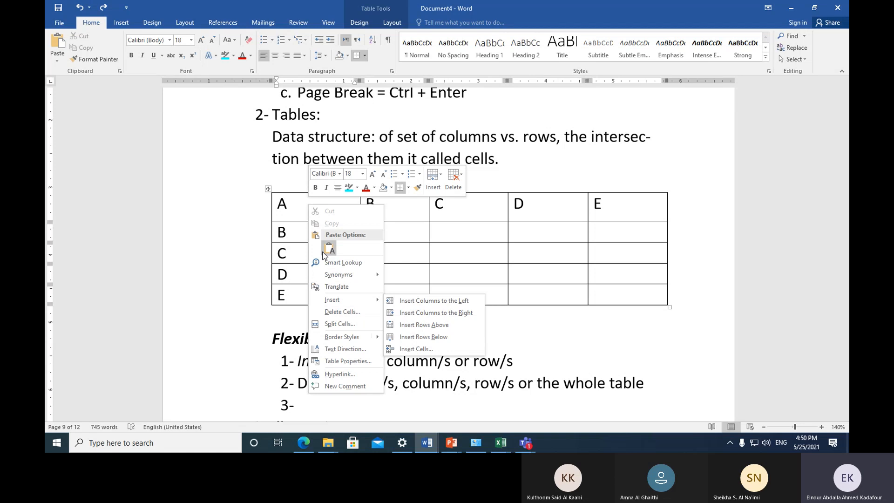
left_click(294, 211)
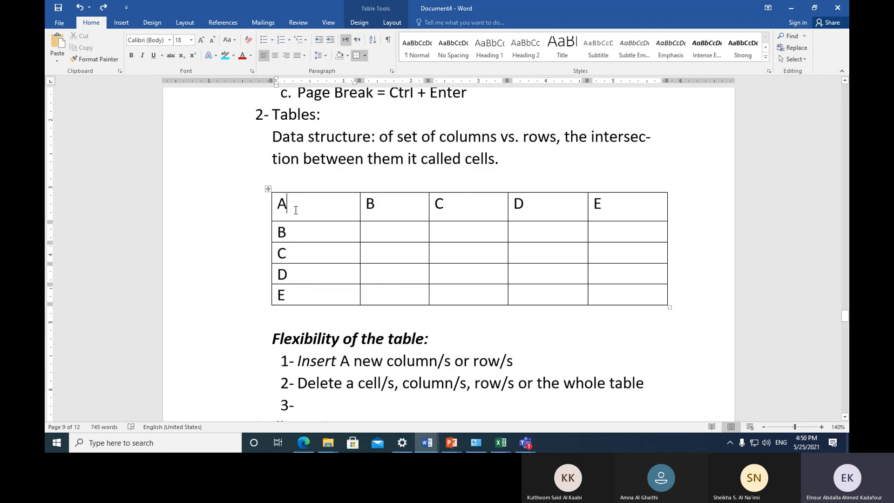
Delete only the first-row A cell with the Shift cells up option, and undo the deletion.
right_click(295, 210)
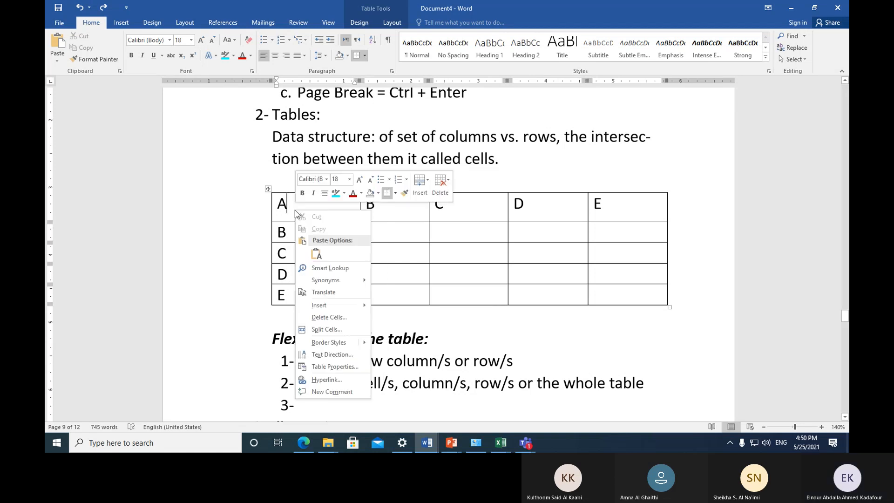
left_click(340, 316)
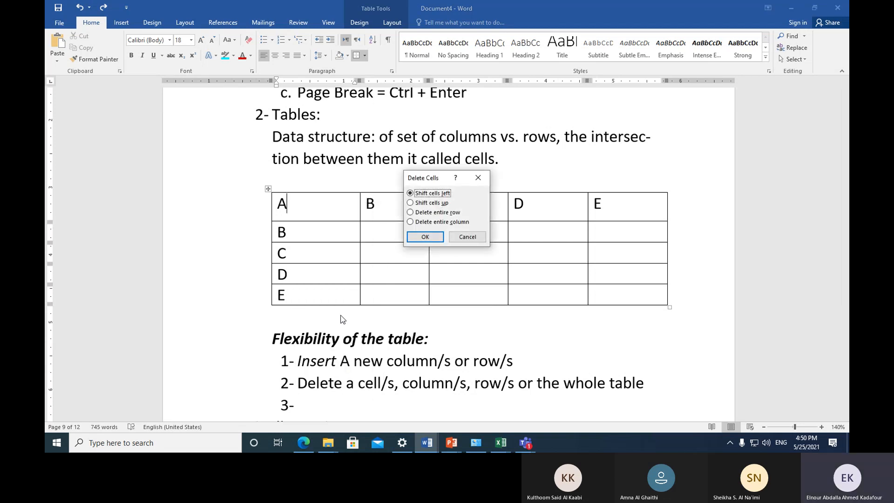
left_click(418, 205)
left_click(425, 237)
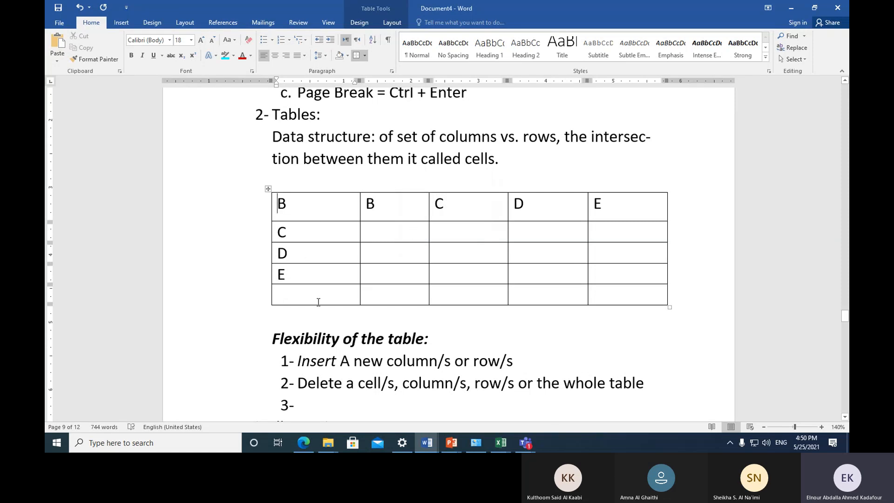
key("ctrl+z")
Select the whole table, remove it with the Delete Table command, and undo the removal.
left_click(268, 188)
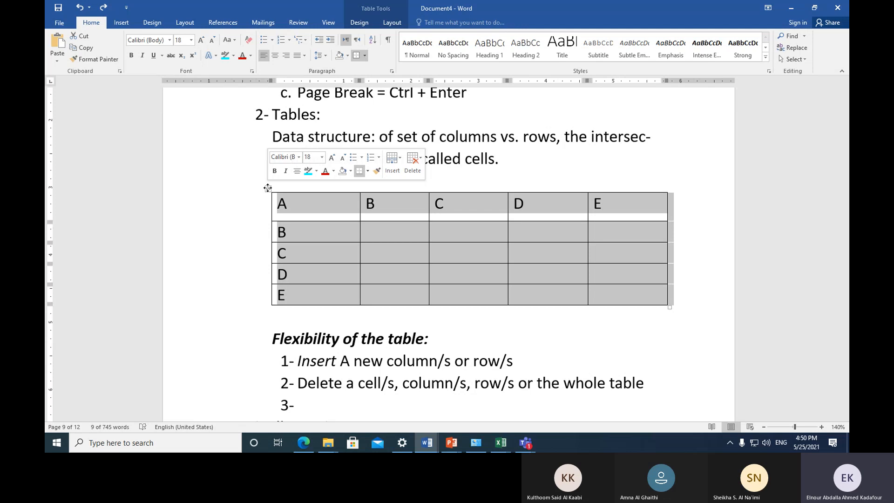
left_click(411, 161)
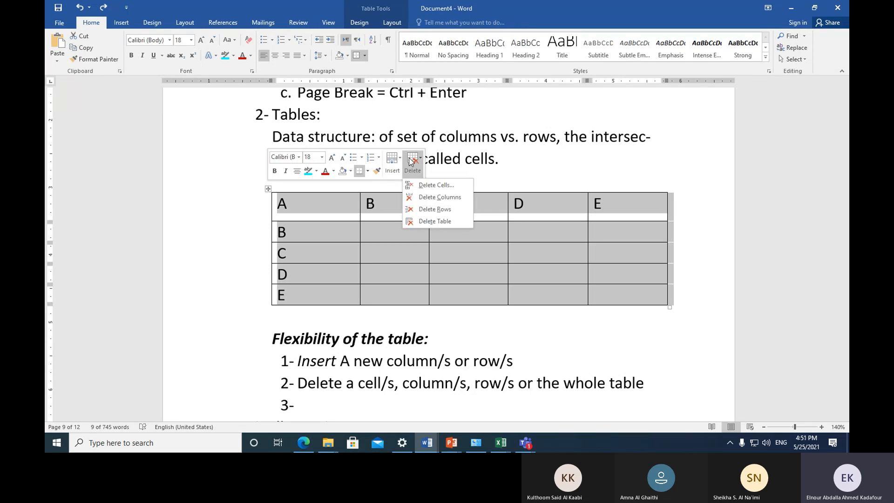
left_click(431, 221)
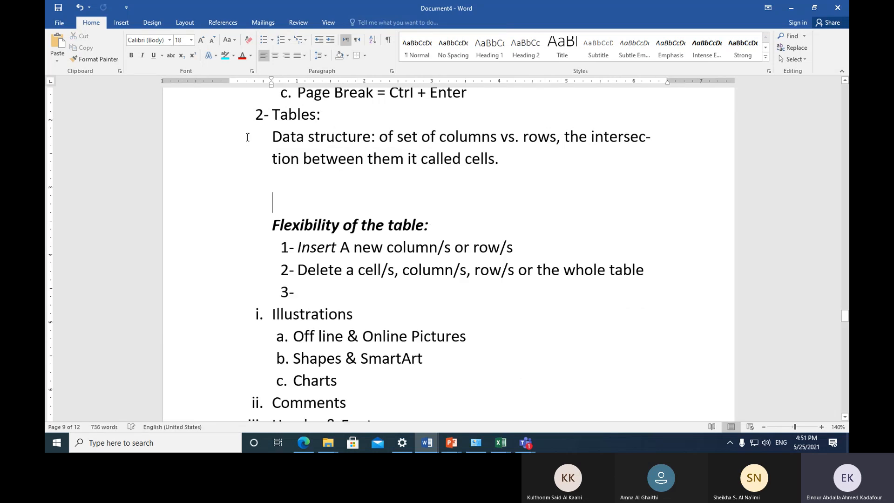
left_click(79, 8)
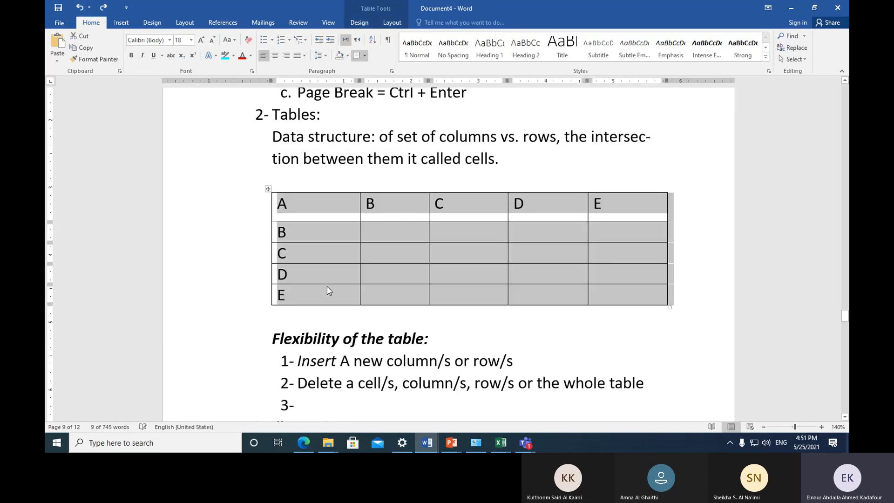
Switch to the keyboard picture in Edge to examine the Delete key's location, and return to Document4 in Word.
mouse_move(309, 440)
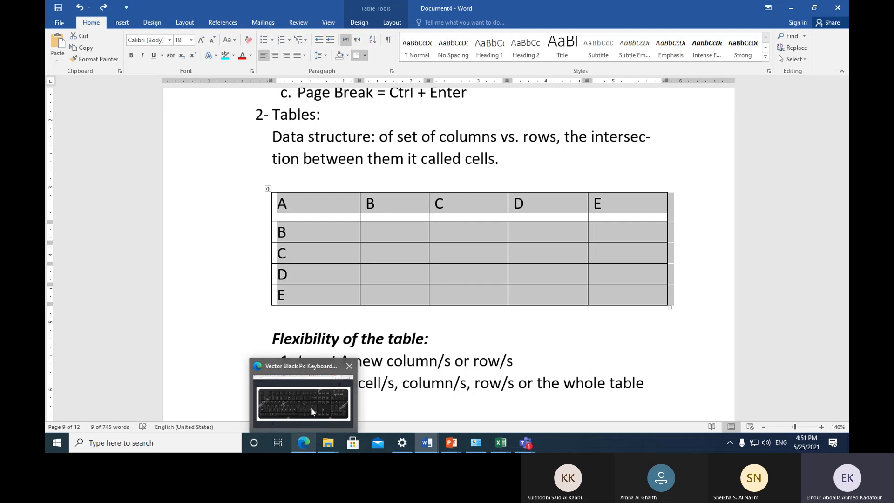
mouse_move(311, 407)
left_click(303, 412)
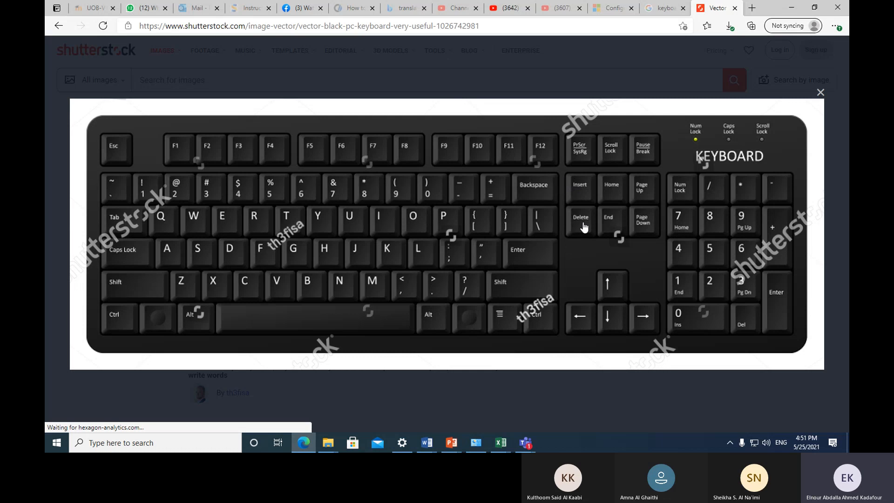
left_click(426, 442)
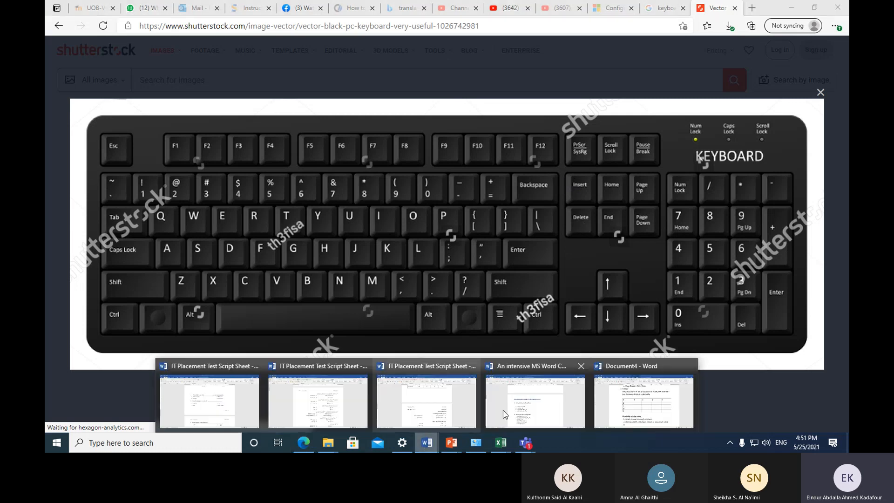
left_click(644, 400)
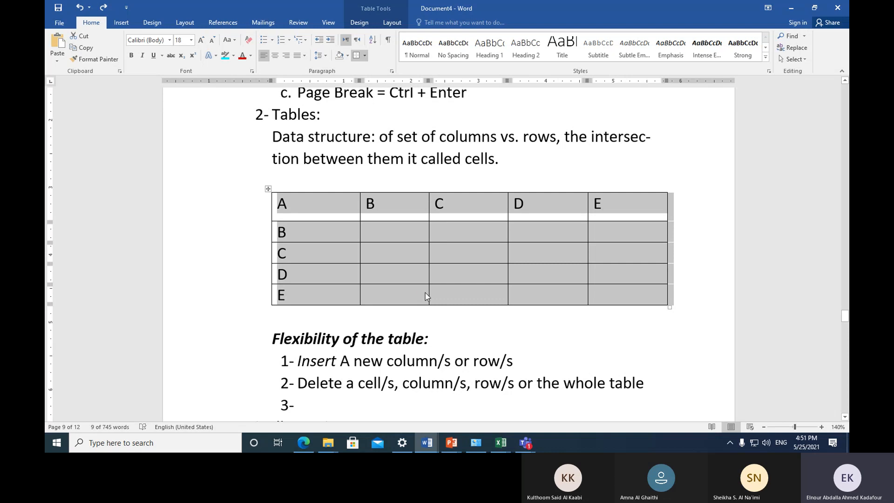
Remove the selected table with a Backspace deletion, undo it, and clear the table selection.
key("BackSpace")
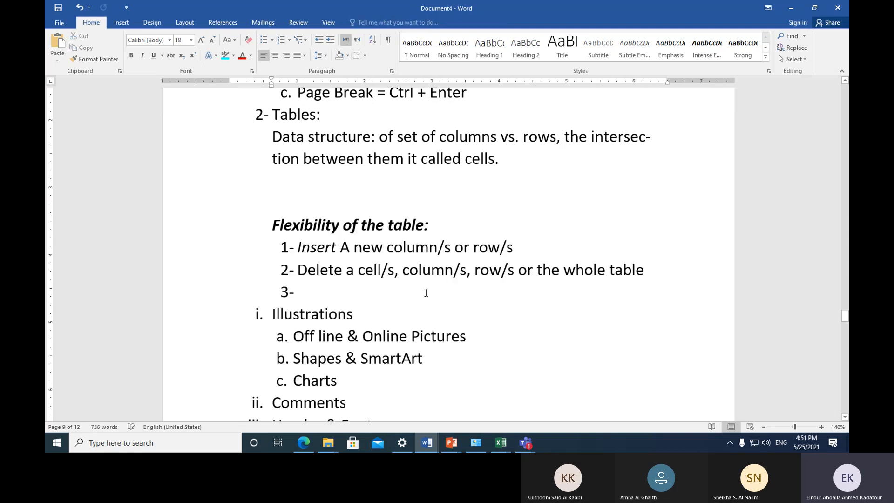
key("ctrl+z")
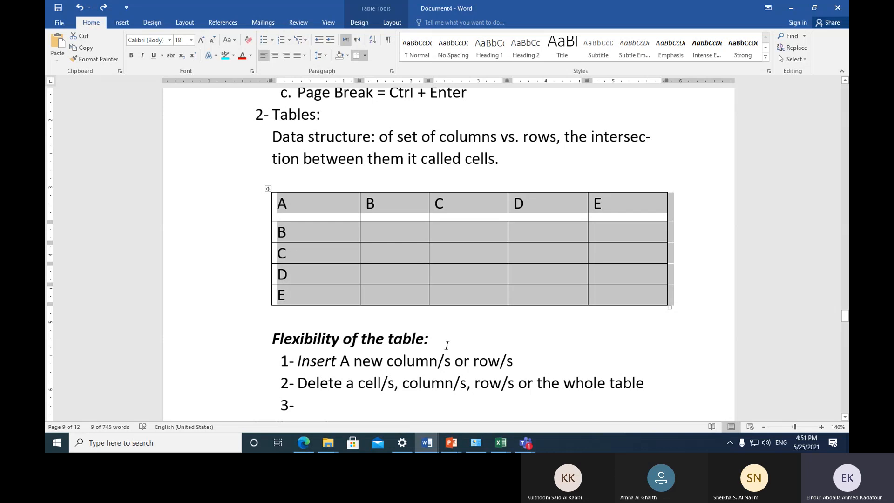
left_click(446, 345)
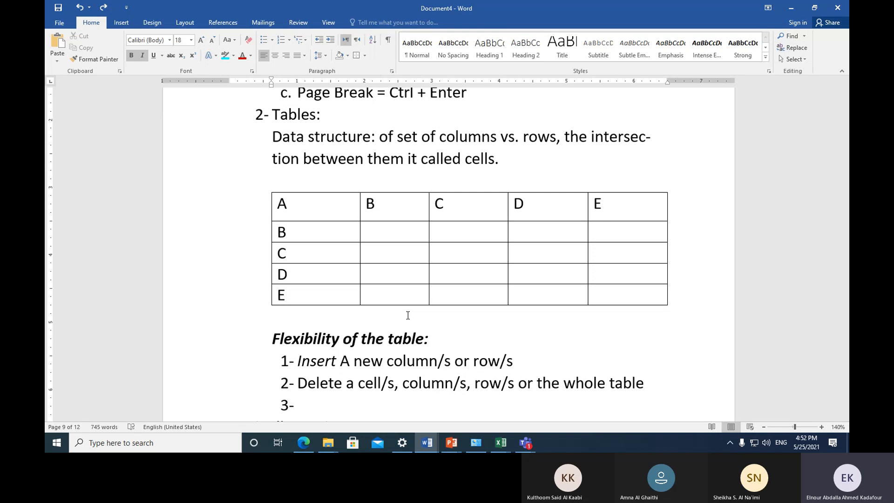
Select the whole table, check the keyboard picture in Edge, erase only the cell contents in Document4, and undo the erasure.
left_click(269, 189)
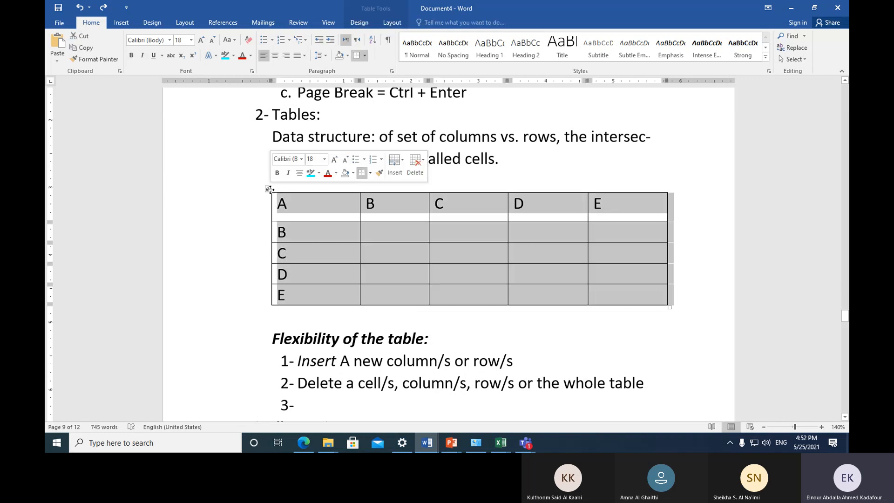
left_click(303, 445)
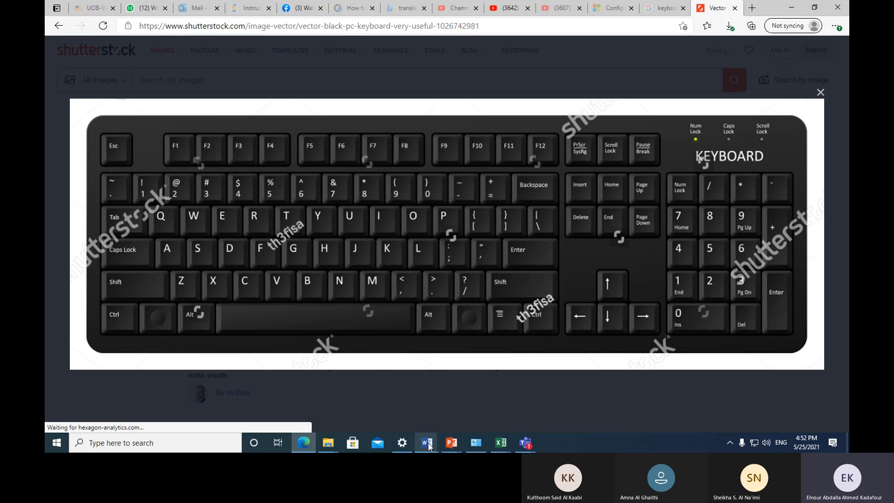
mouse_move(426, 445)
left_click(607, 406)
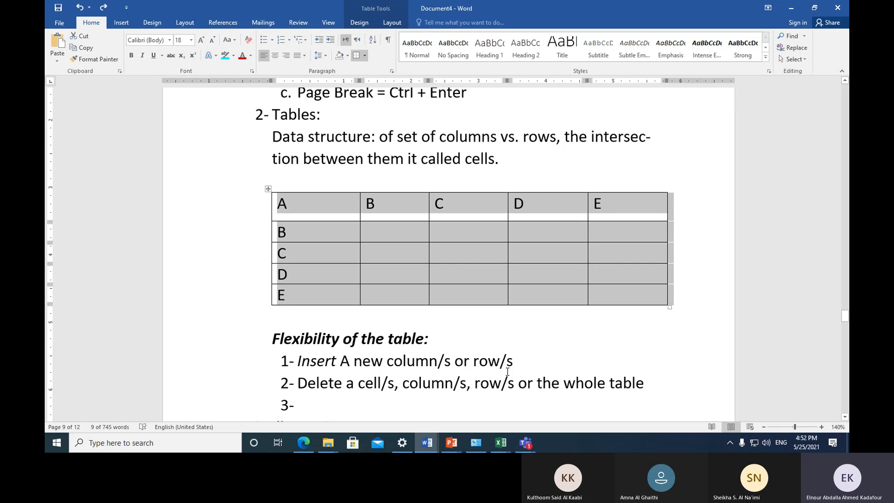
key("Delete")
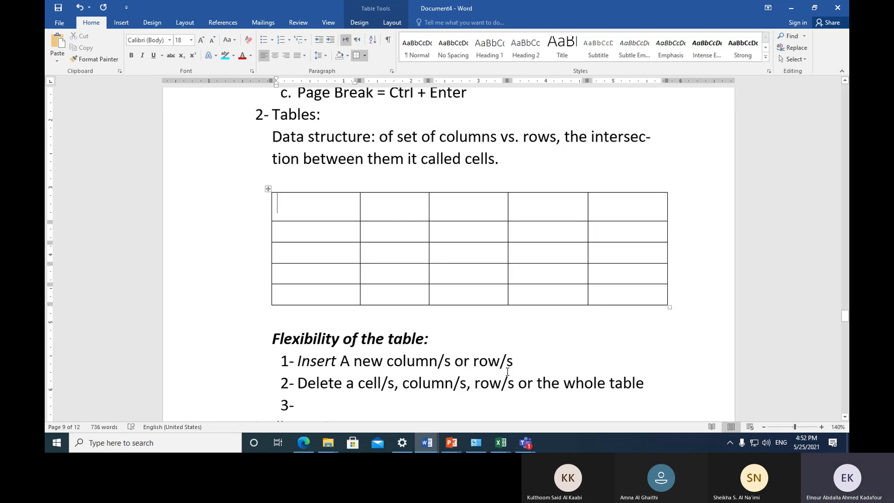
key("ctrl+z")
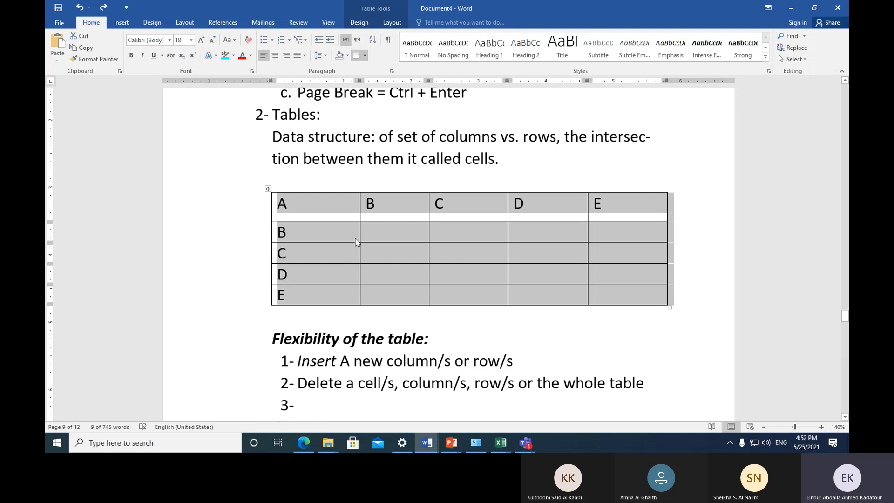
Delete the selected table with its Delete Table option, undo the deletion, and clear the selection.
right_click(317, 203)
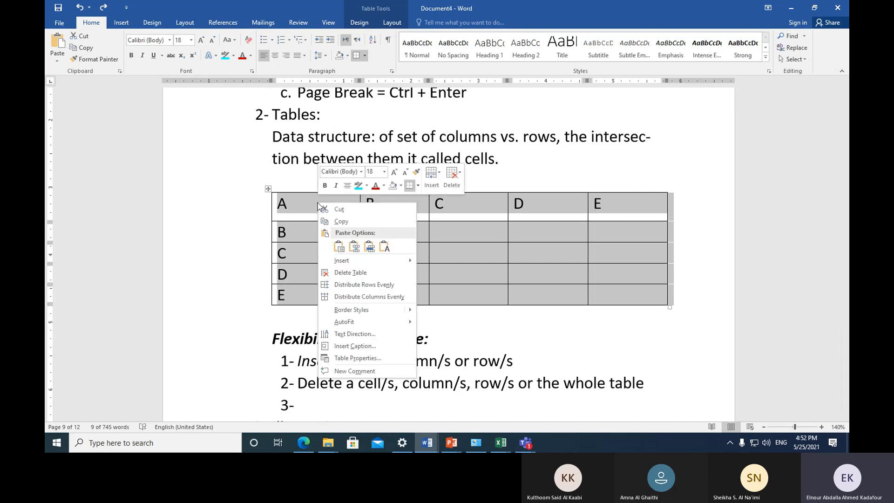
left_click(375, 273)
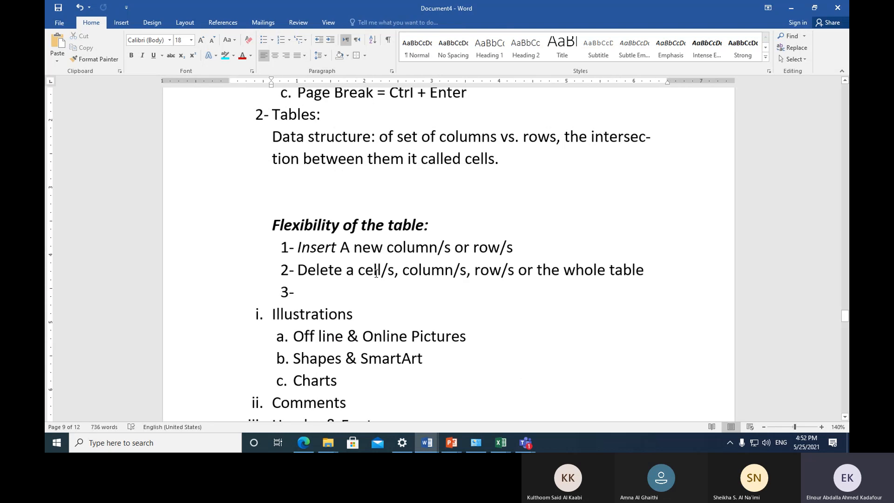
key("ctrl+z")
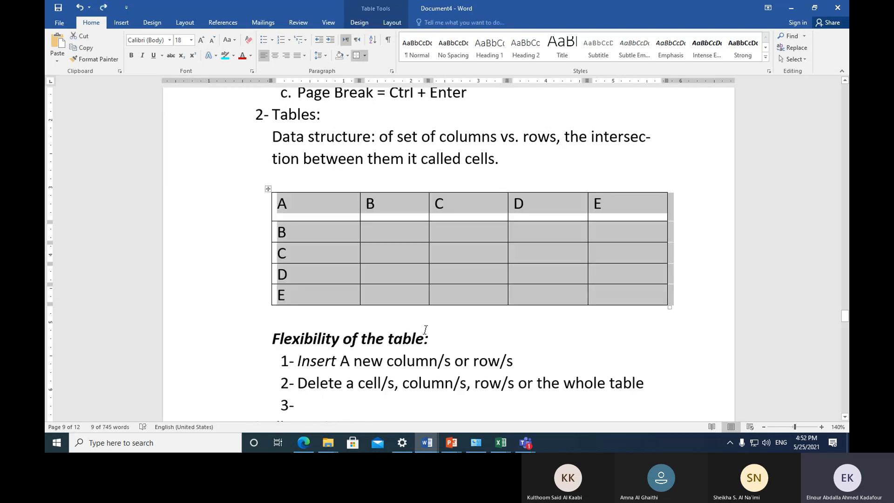
left_click(425, 331)
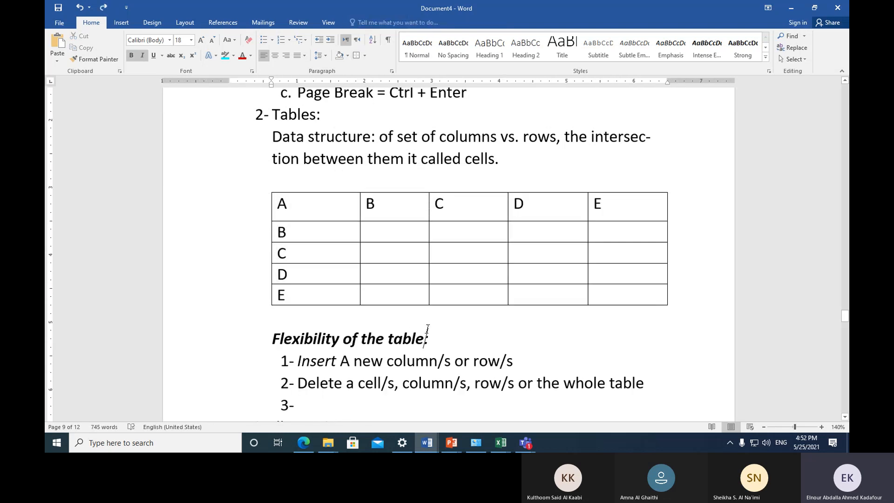
Select columns A, C and E one at a time, followed by the first, third and last rows individually.
left_click(316, 189)
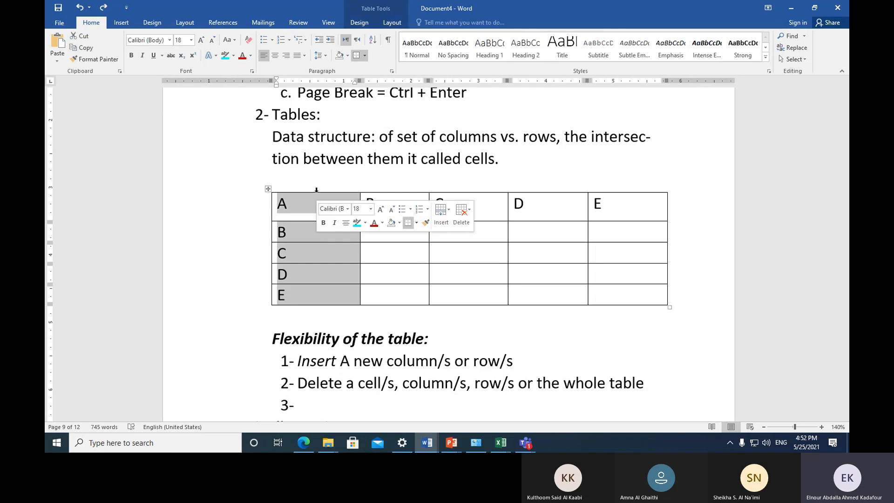
left_click(459, 190)
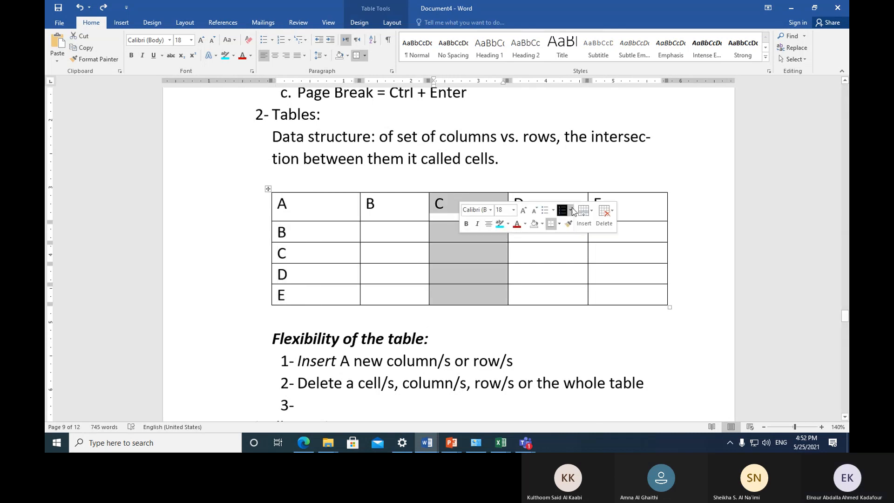
left_click(613, 191)
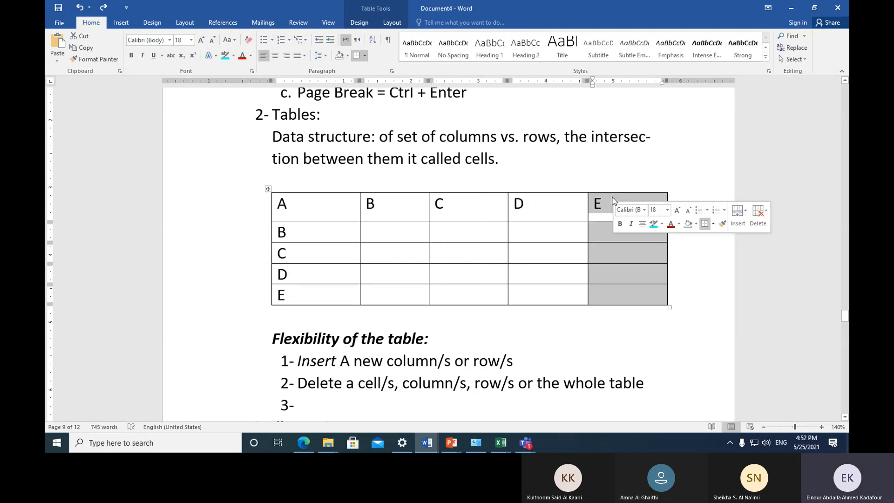
left_click(253, 211)
left_click(254, 253)
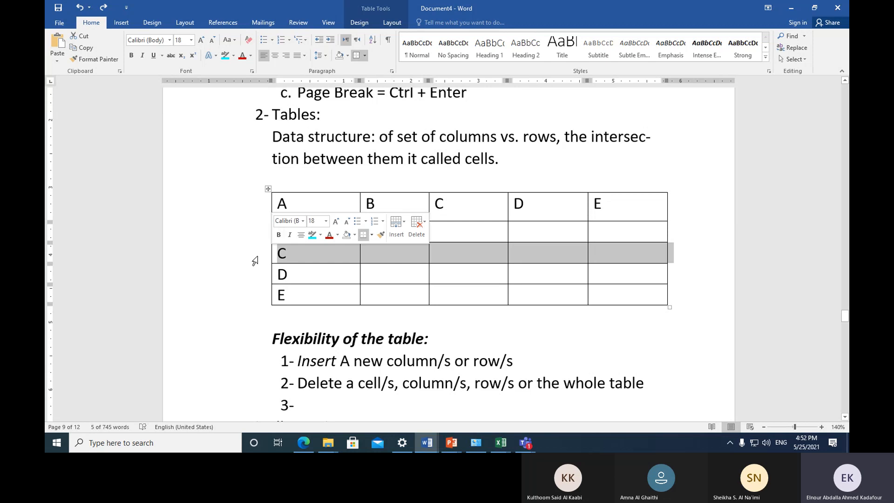
left_click(256, 301)
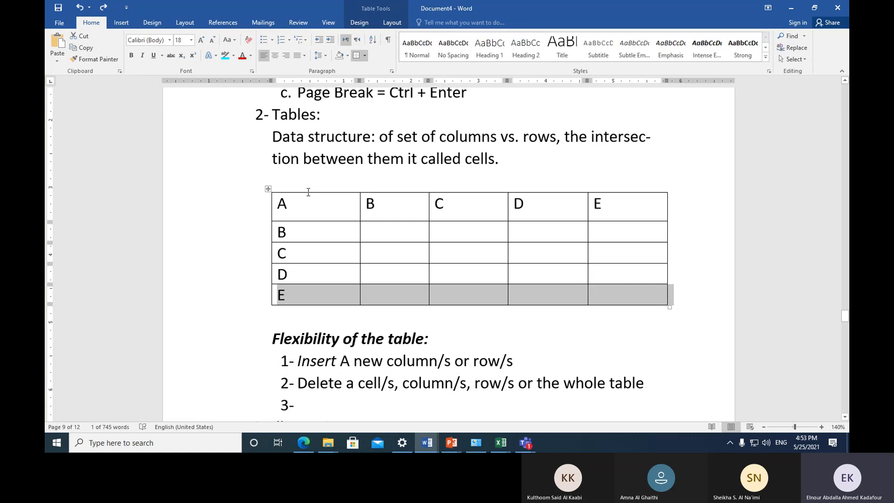
Select the adjacent columns A to C together, and clear the selection.
left_click_drag(309, 191, 456, 202)
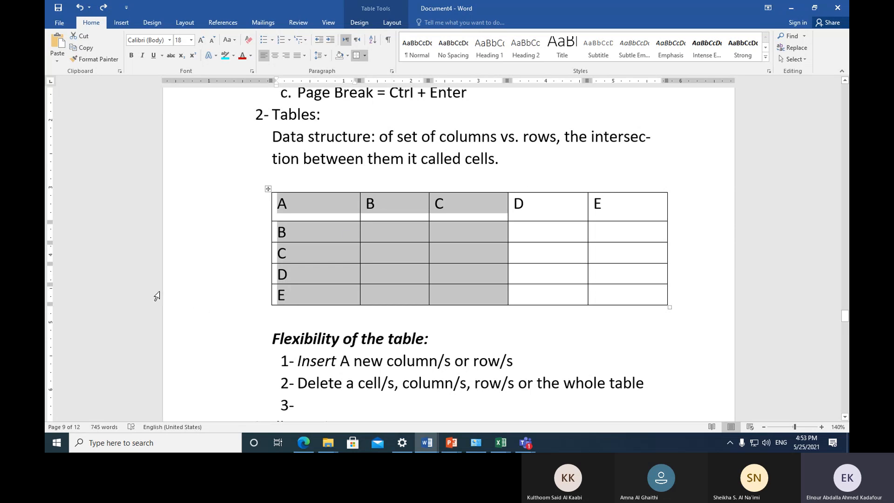
left_click(318, 334)
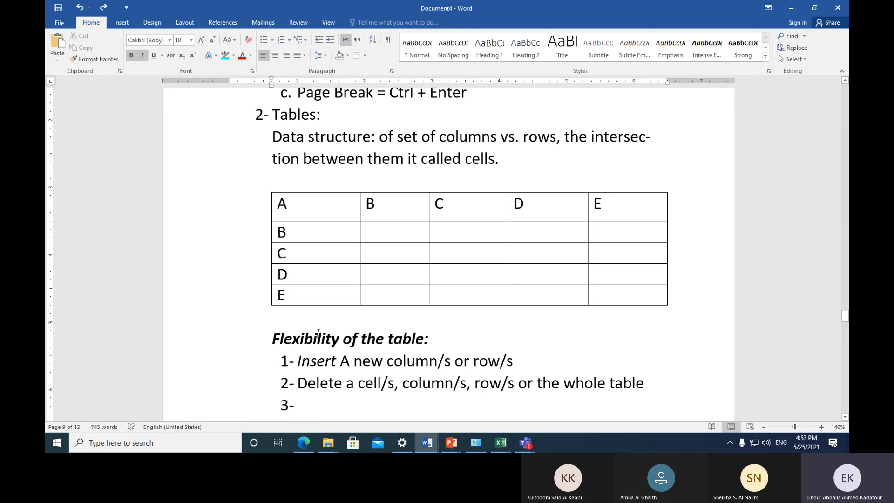
Select the non-adjacent columns A, C and E of the table together.
left_click(524, 443)
mouse_move(552, 393)
left_click(330, 190)
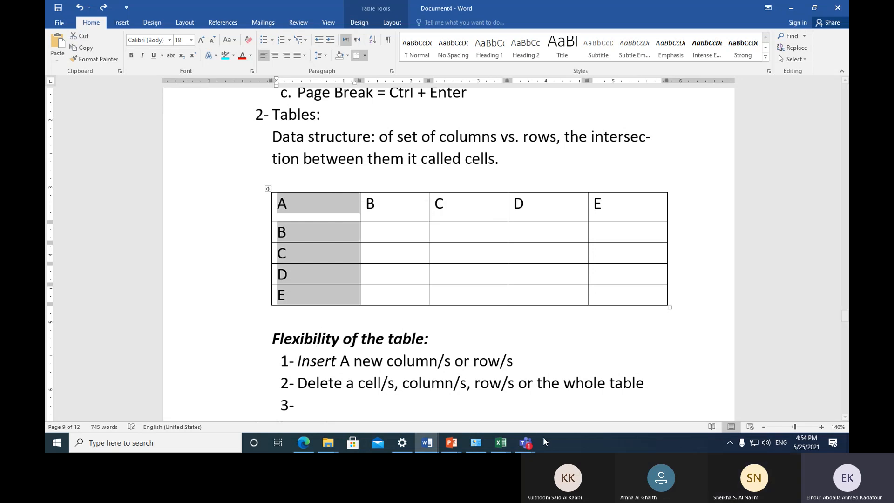
mouse_move(530, 438)
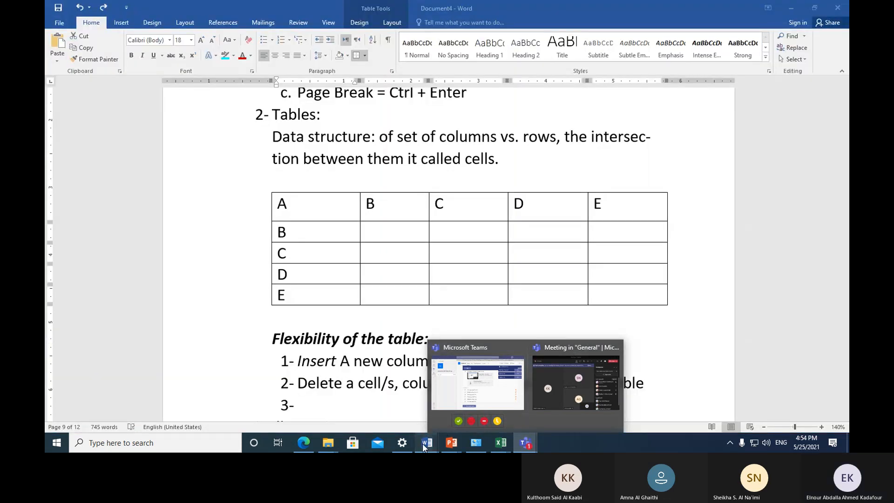
mouse_move(423, 443)
left_click(319, 200)
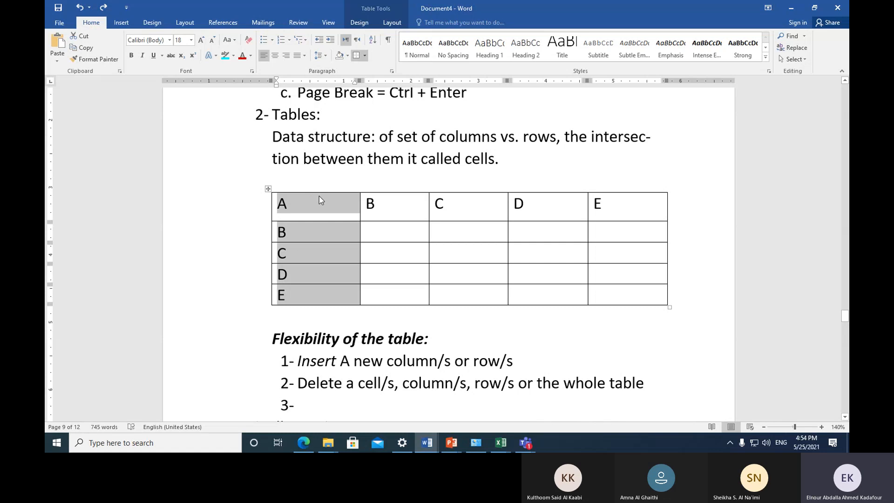
left_click(446, 191, "ctrl")
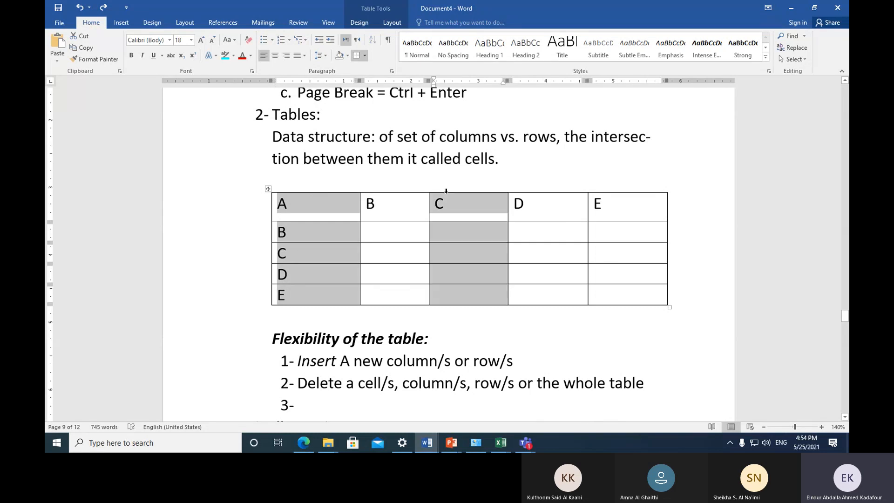
left_click(604, 190, "ctrl")
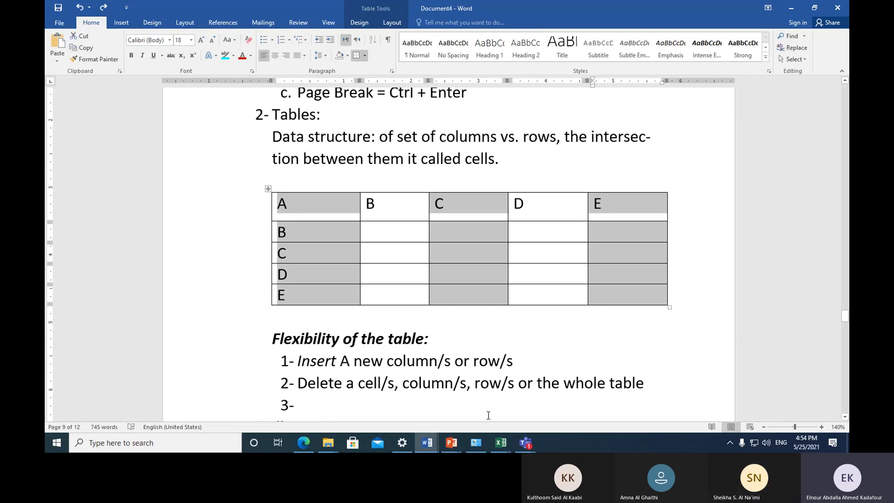
Switch to the Teams meeting window and display its list of participants.
left_click(529, 446)
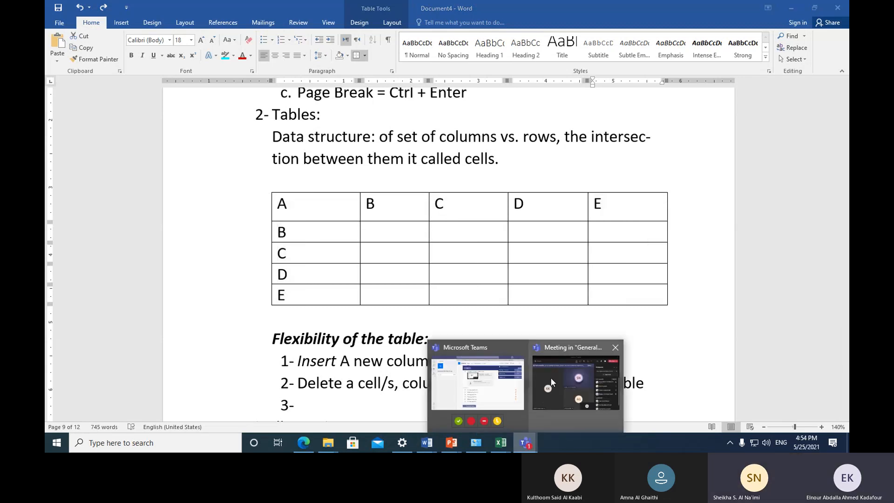
mouse_move(550, 377)
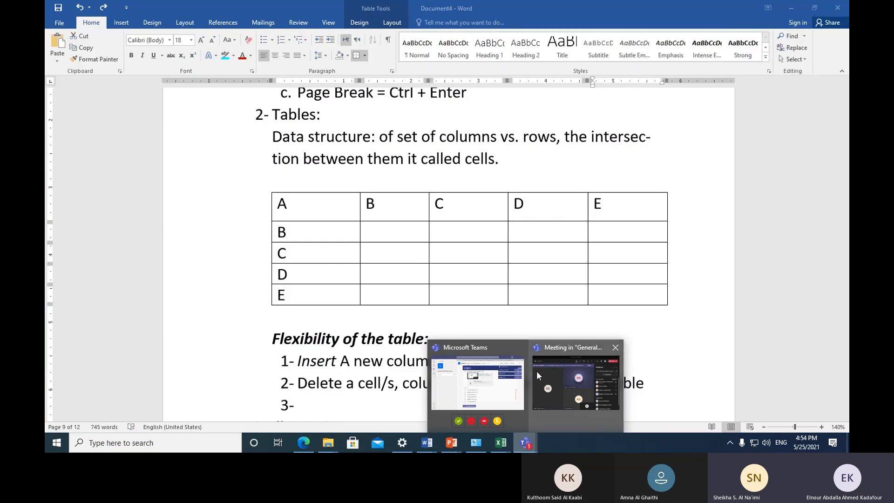
left_click(536, 374)
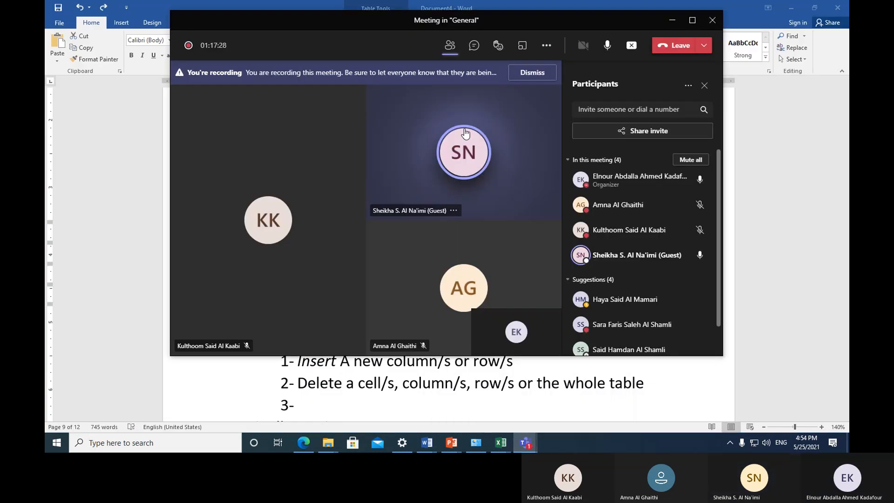
left_click(450, 48)
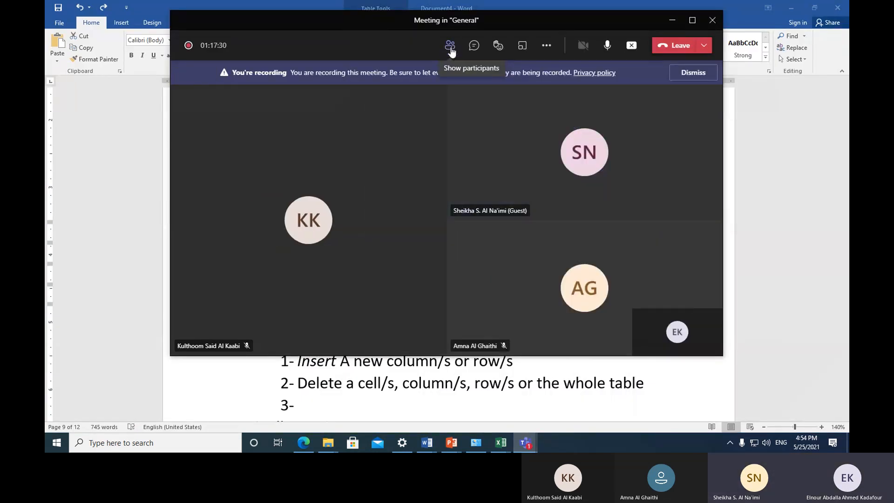
left_click(450, 47)
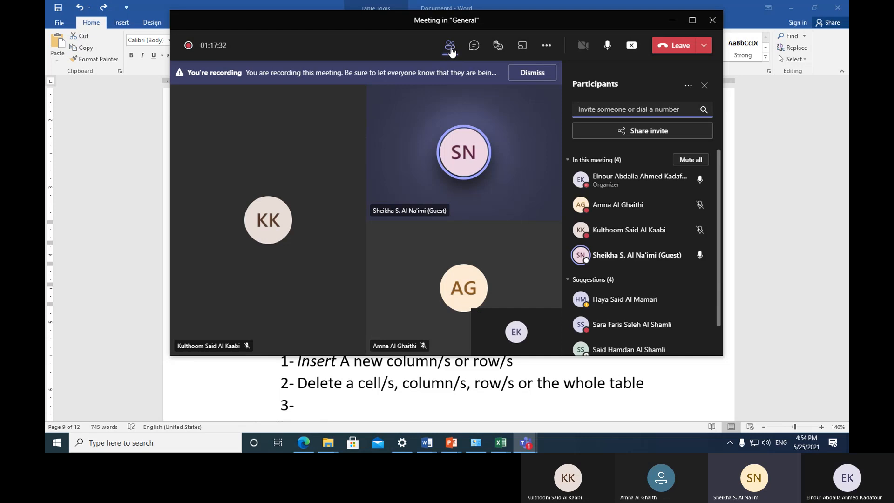
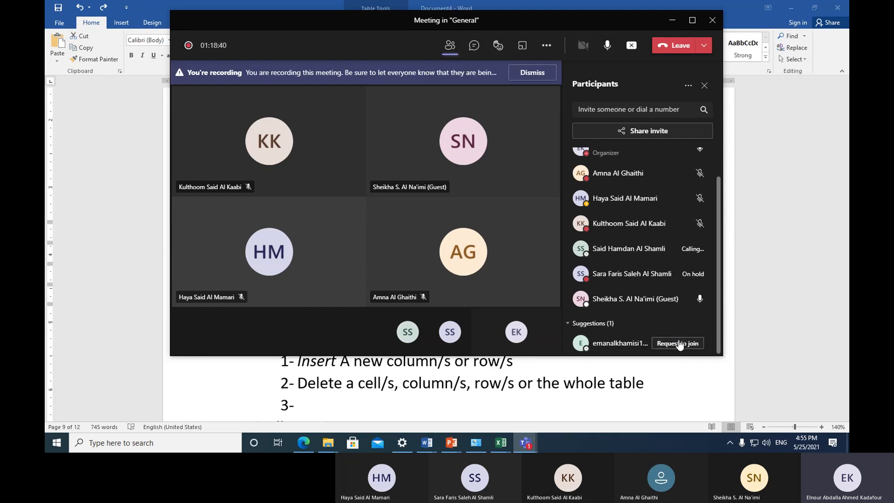
Request the suggested absent participants to join the meeting, repeating the request for those who have not joined.
left_click(679, 343)
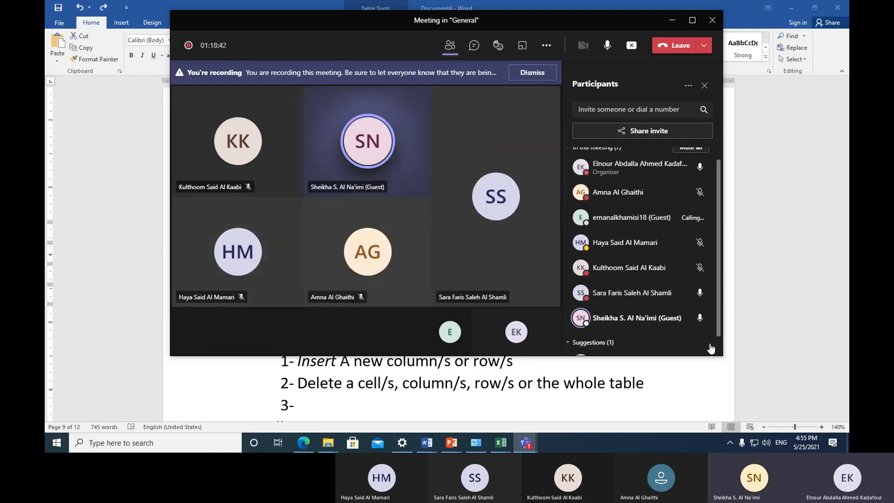
scroll(710, 348, "down", 1)
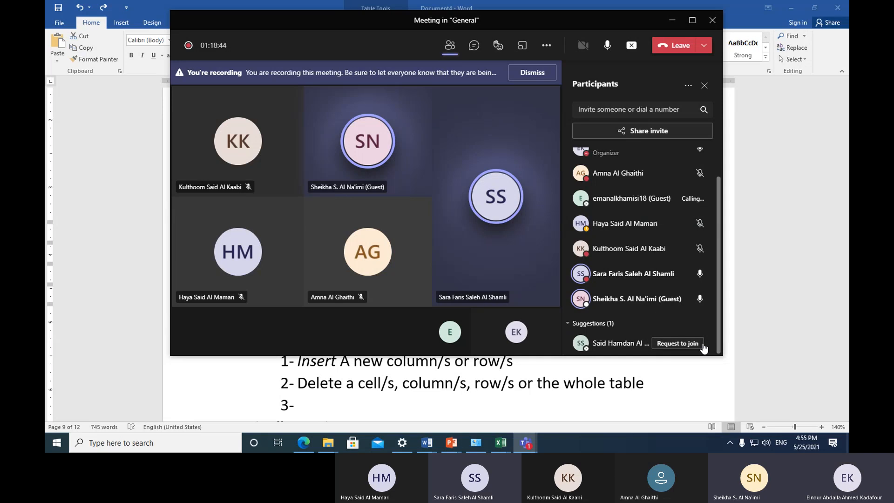
left_click(699, 343)
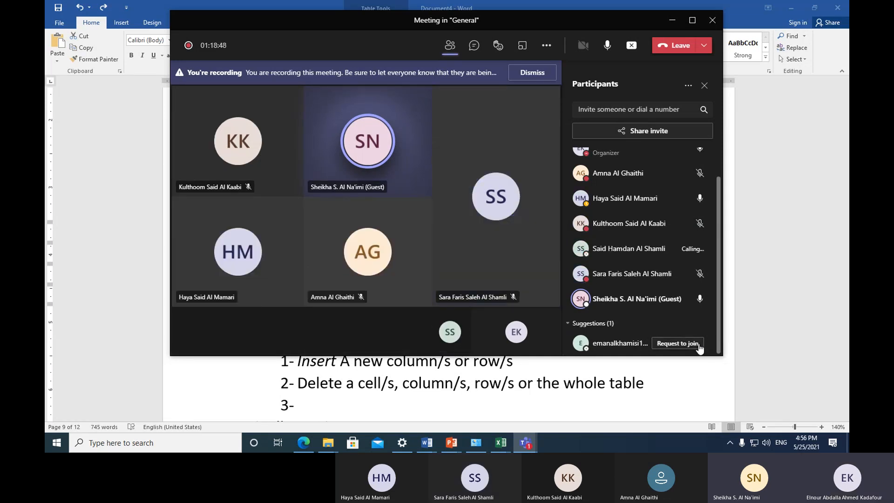
left_click(699, 343)
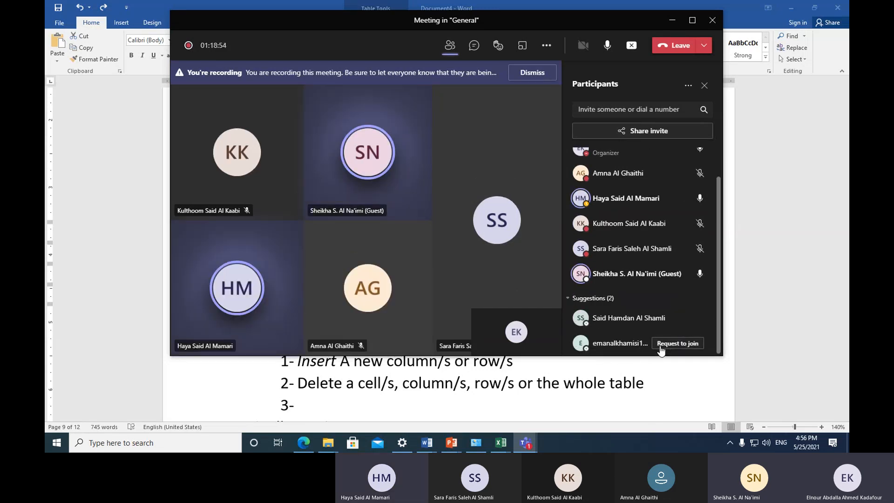
left_click(661, 347)
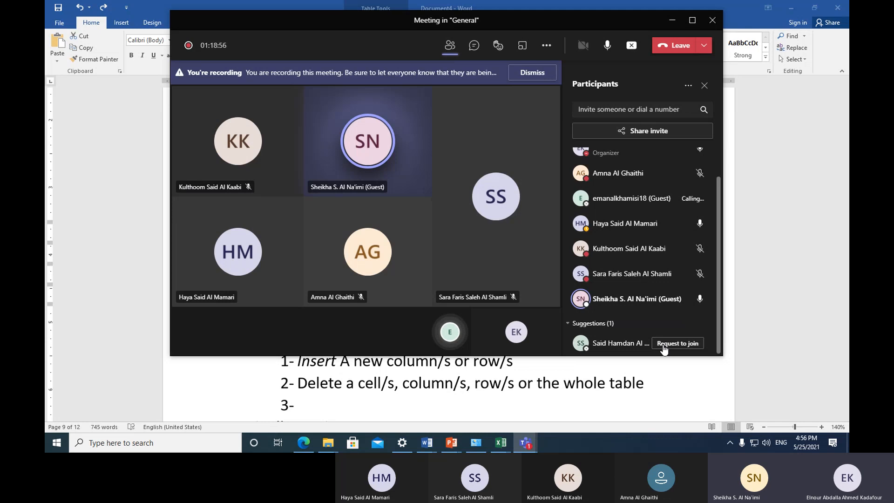
left_click(665, 345)
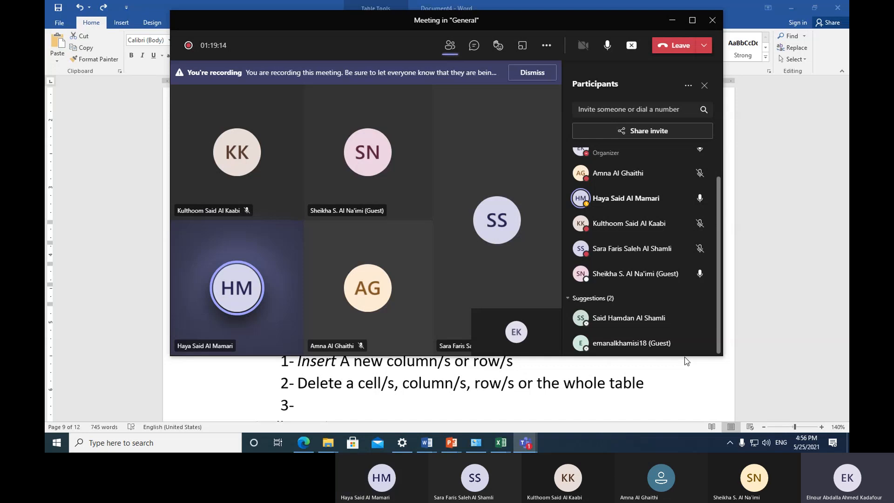
mouse_move(687, 350)
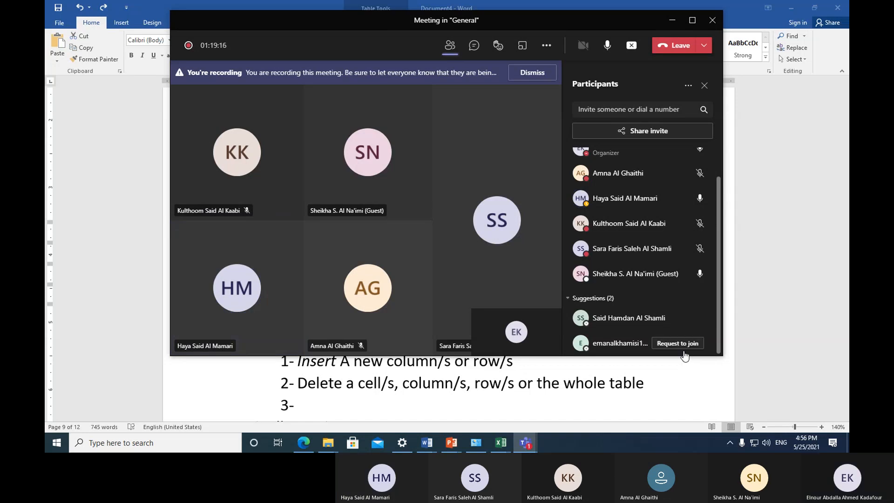
left_click(686, 348)
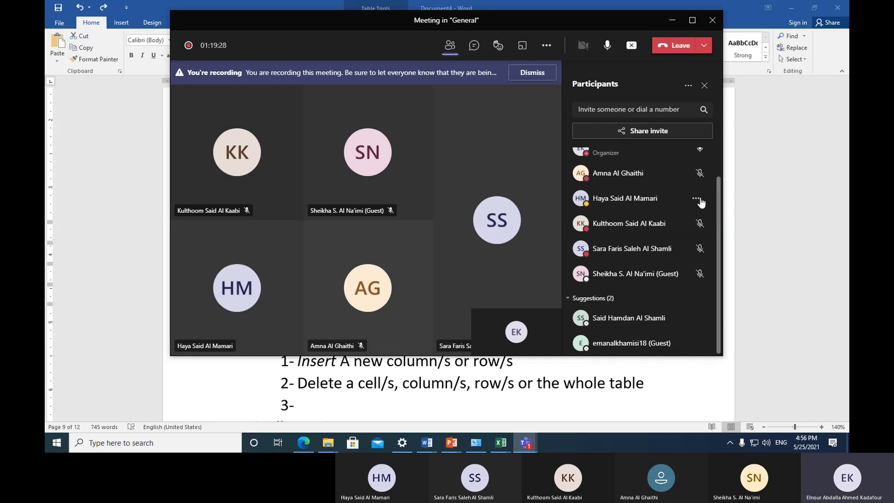
Mute the attendee whose microphone is still on, and open the meeting chat.
left_click(696, 199)
left_click(699, 220)
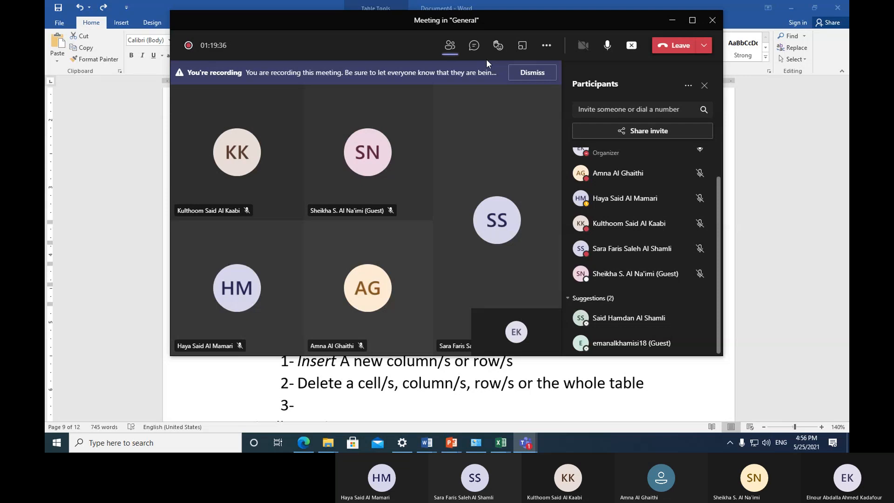
left_click(473, 46)
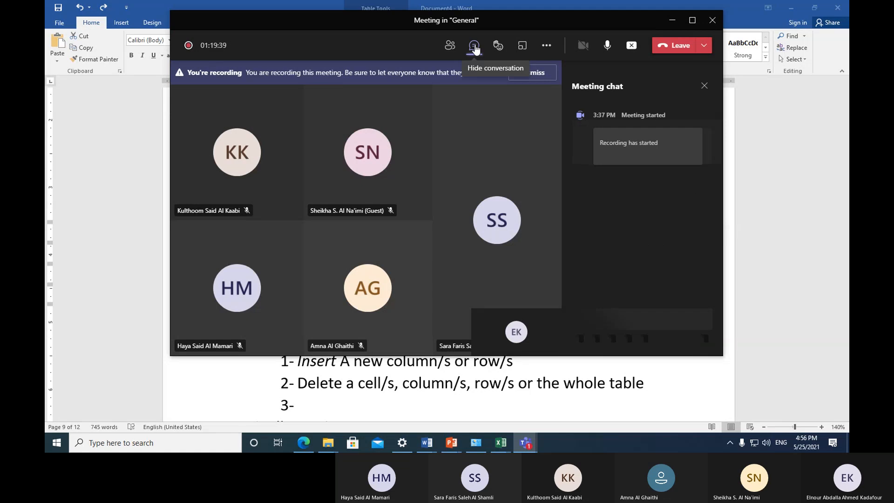
Return to the participants list and ask the last suggested guest once more to join the meeting.
left_click(449, 48)
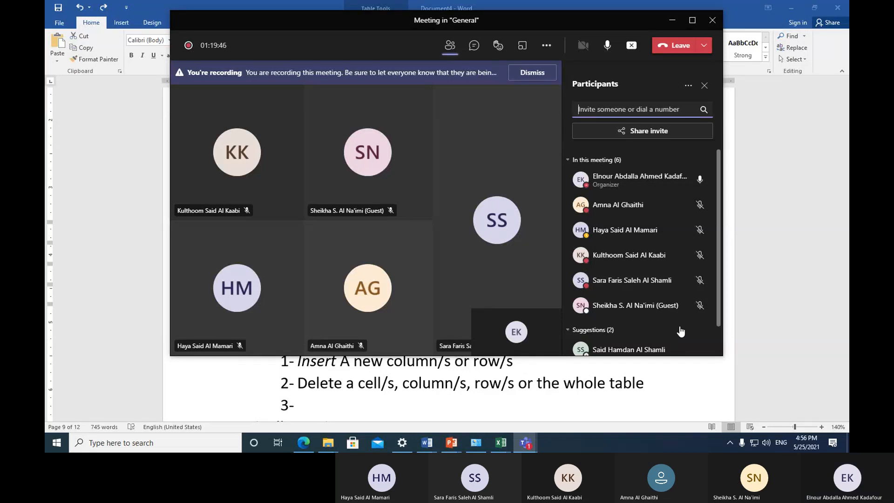
scroll(673, 326, "down", 1)
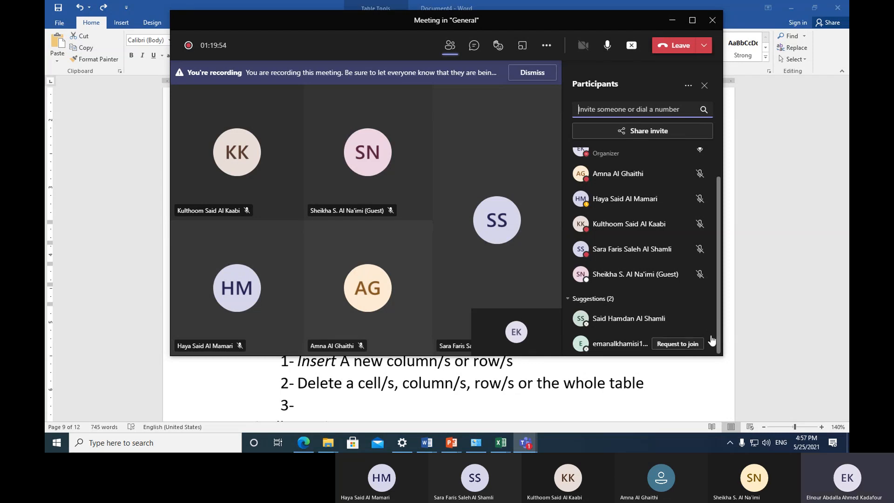
left_click(688, 344)
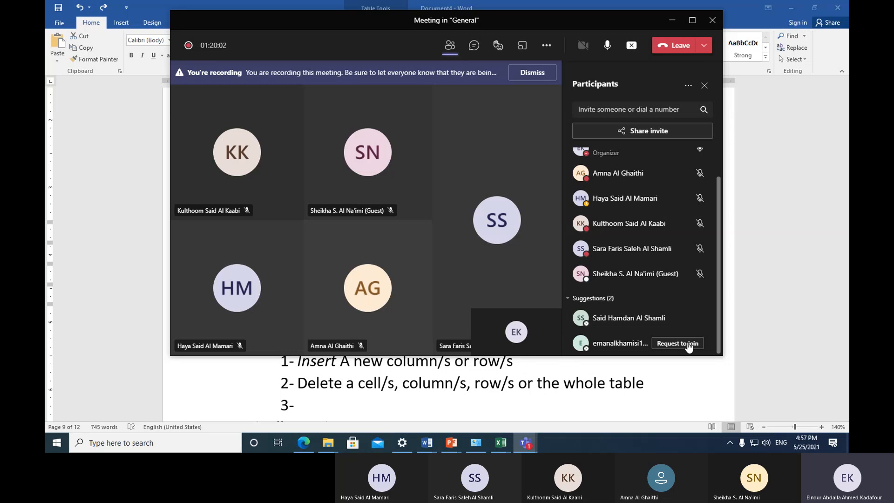
Switch back to the Word document and shade the table's non-adjacent first, third and last rows together in light orange.
left_click(464, 380)
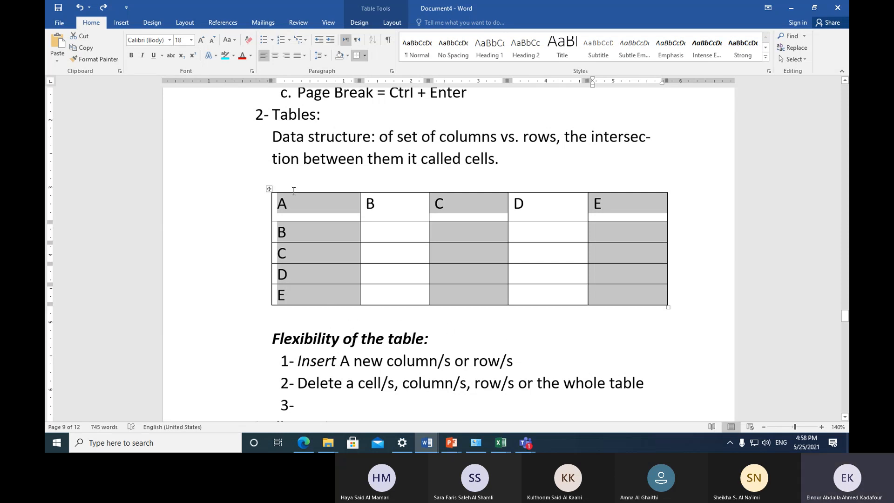
left_click(486, 332)
left_click(258, 218)
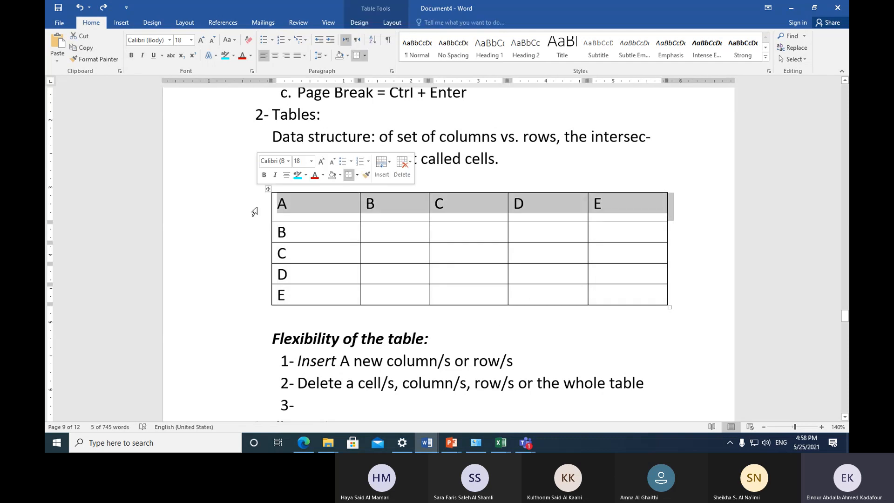
left_click(248, 254, "ctrl")
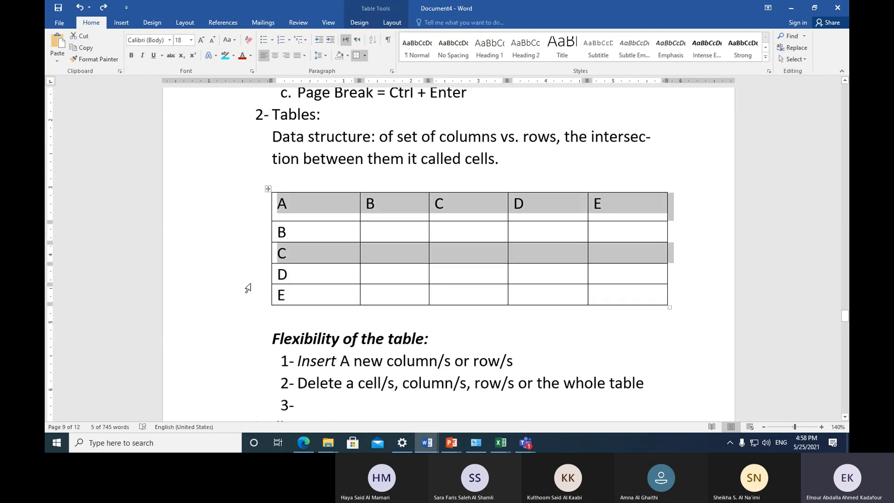
left_click(243, 304, "ctrl")
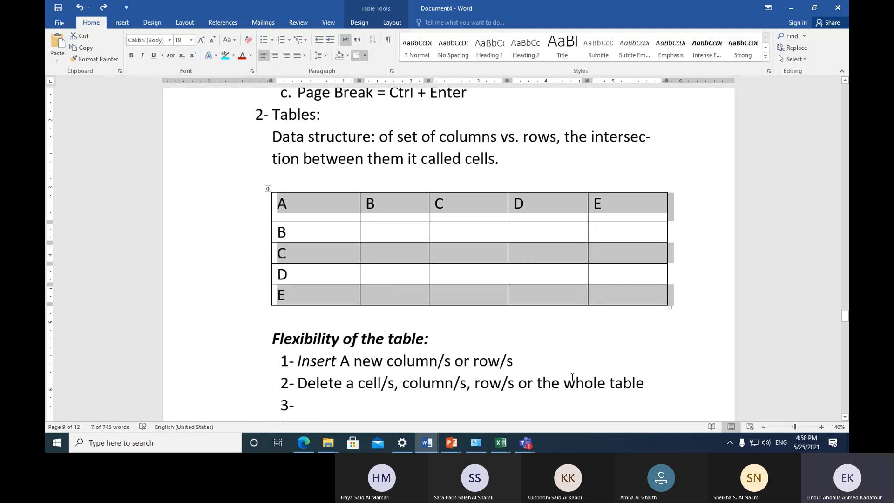
left_click(346, 56)
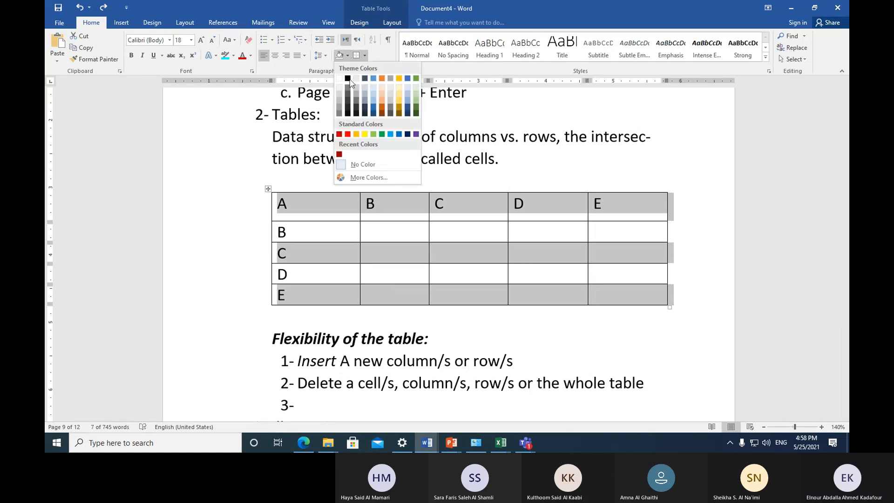
left_click(382, 87)
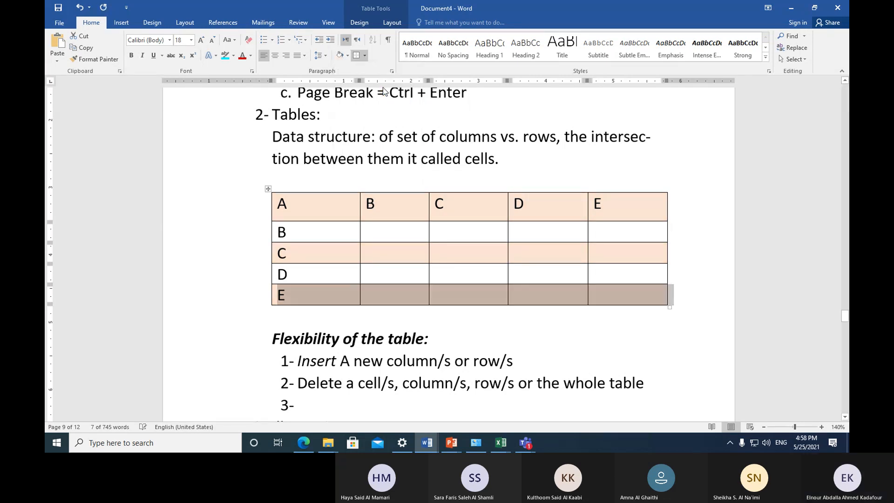
Select the table's first, third and last rows individually, and clear the selection by placing the cursor below the table.
left_click(230, 210)
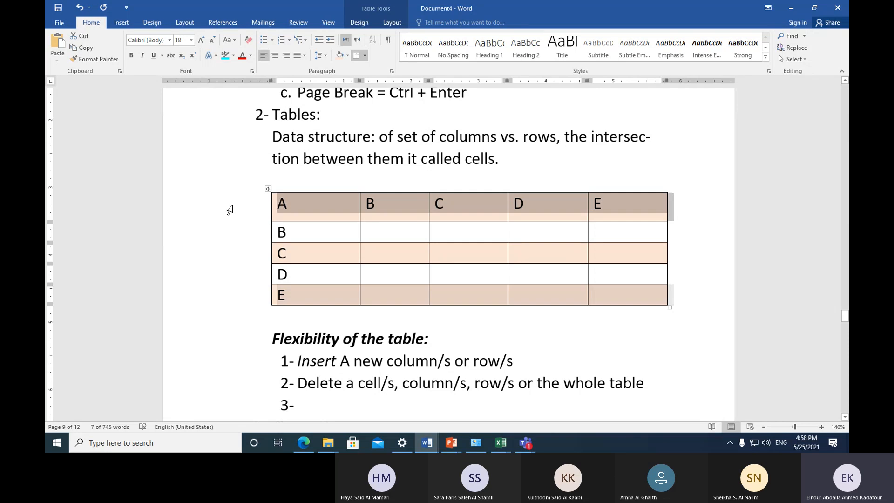
left_click(240, 266)
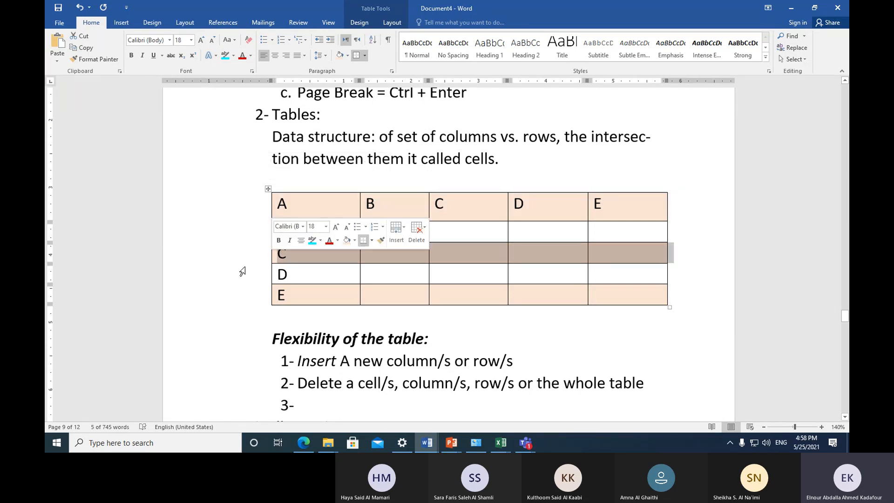
left_click(246, 300)
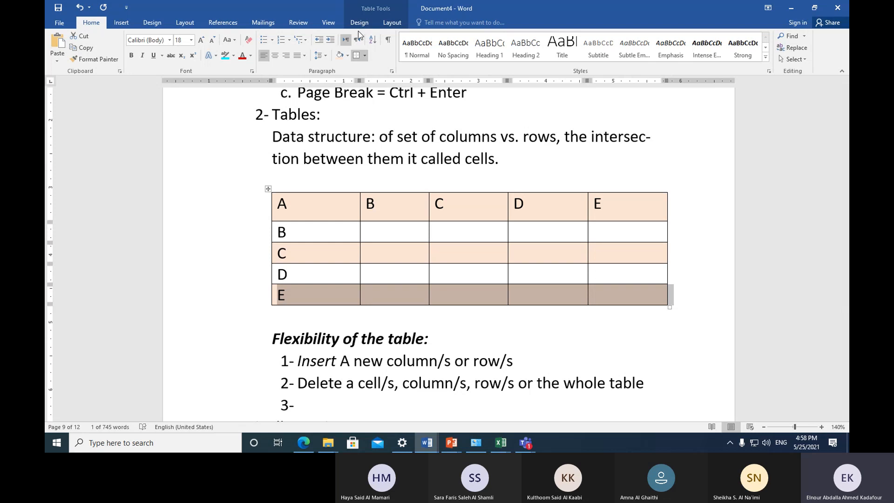
left_click(336, 317)
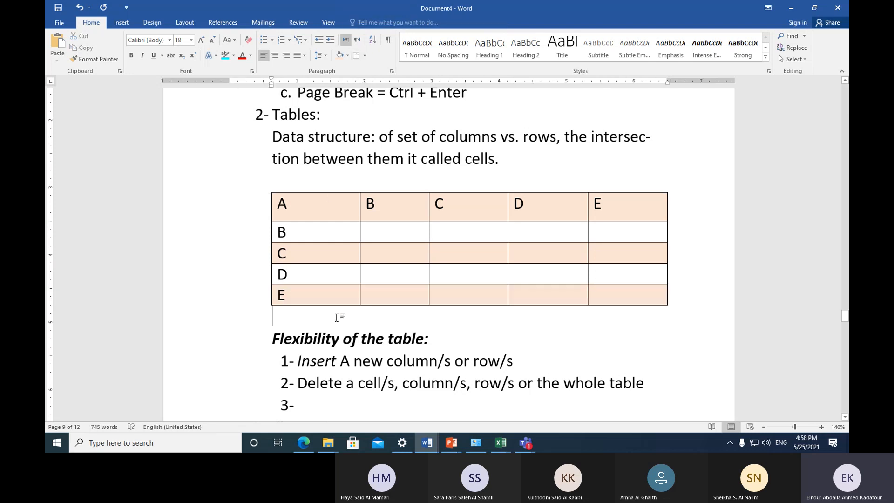
scroll(337, 317, "down", 2)
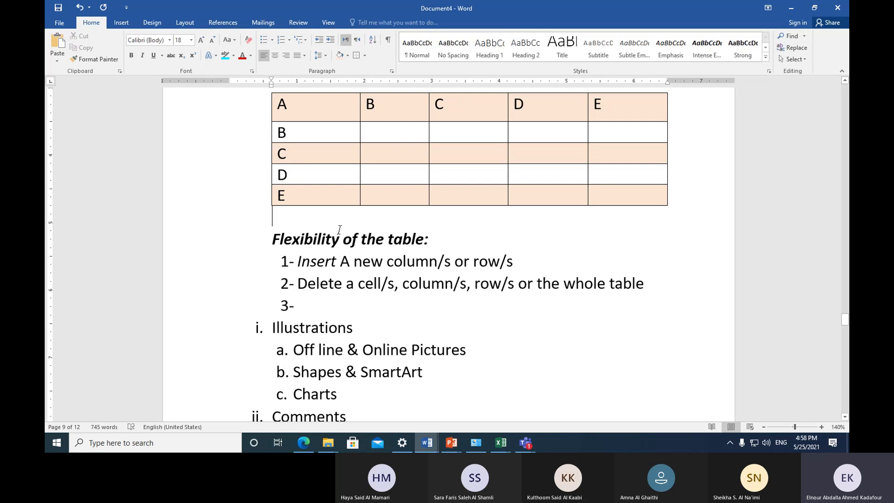
View the keyboard picture in the Edge browser, and return to Document4 in Word.
left_click(310, 441)
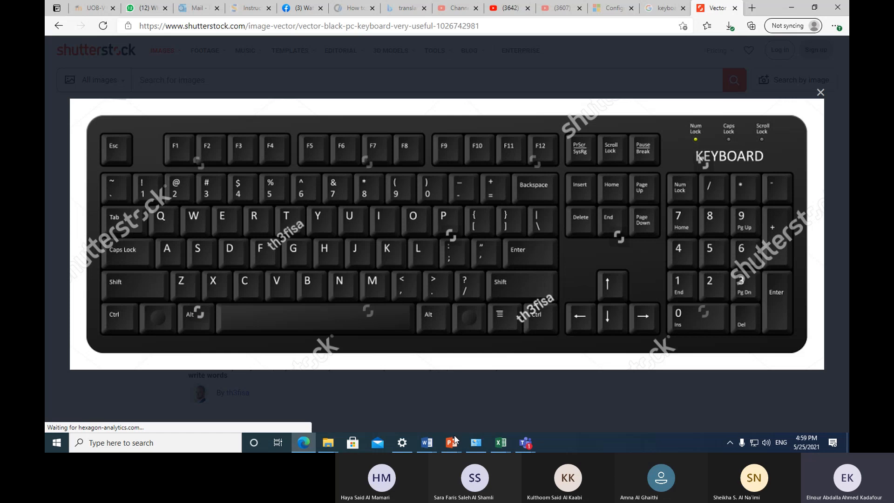
left_click(430, 447)
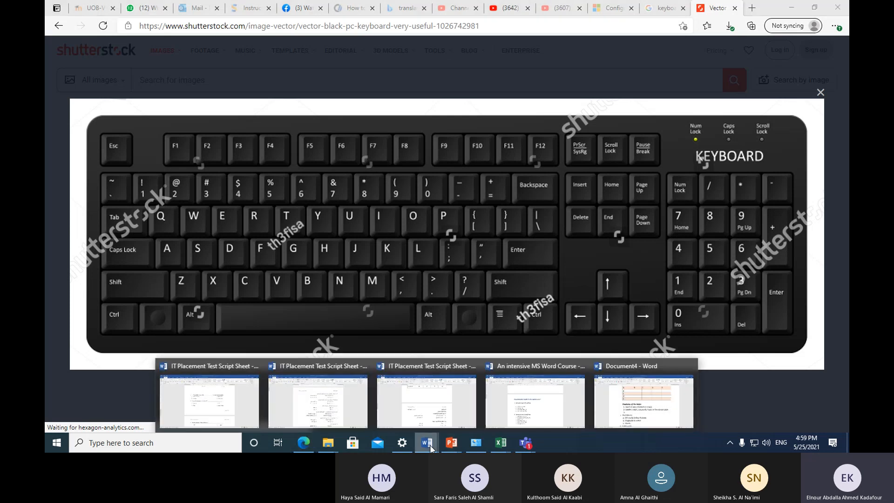
left_click(610, 407)
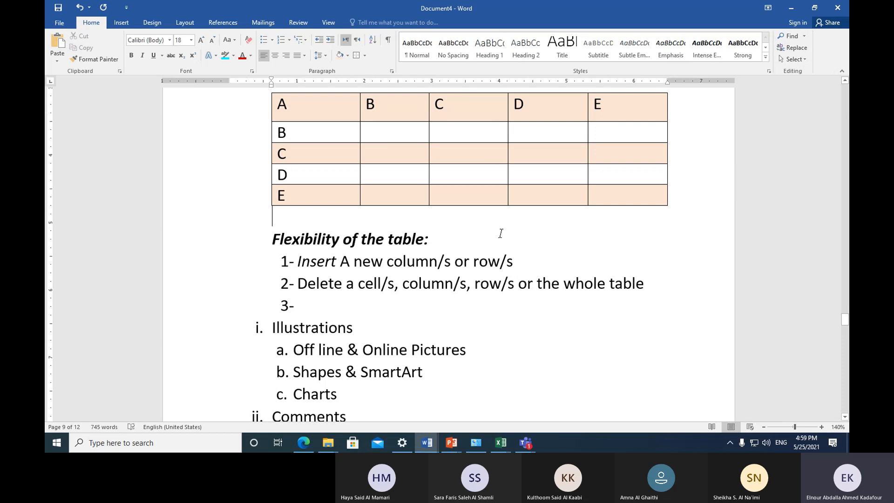
Undo the orange shading of the table's rows.
scroll(500, 233, "up", 3)
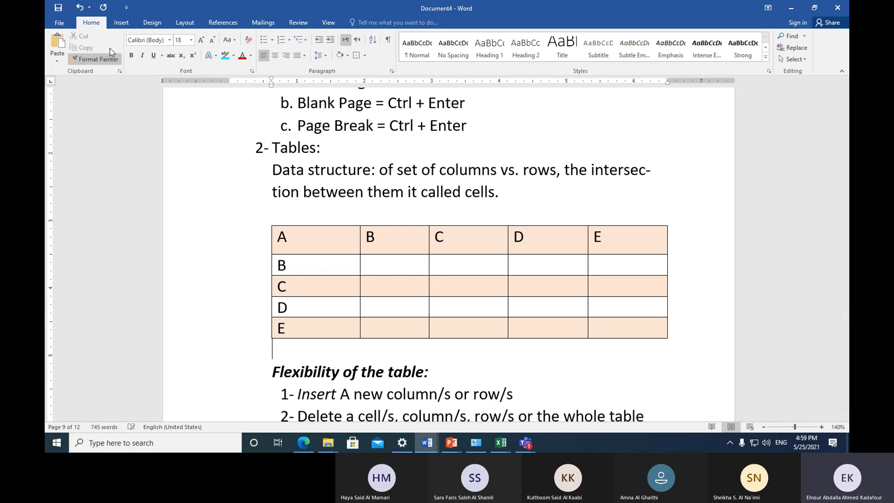
left_click(80, 8)
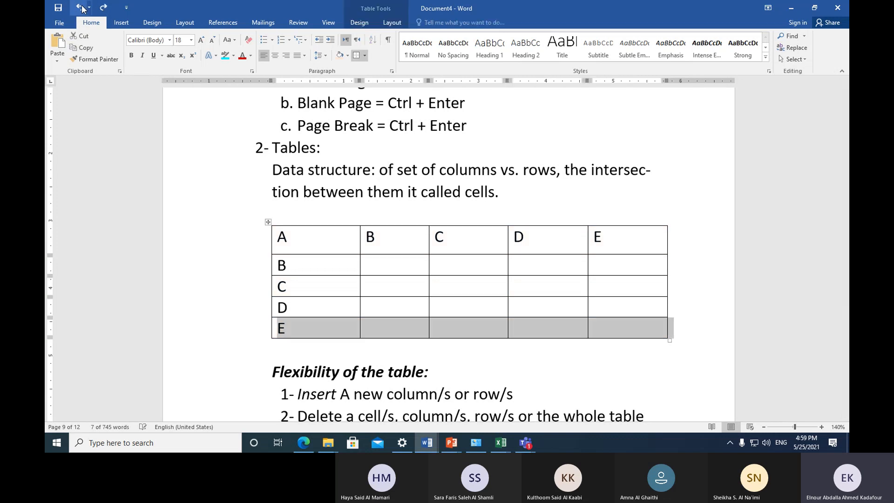
Add "Merge cells" as the third item of the "Flexibility of the table" list.
left_click(451, 349)
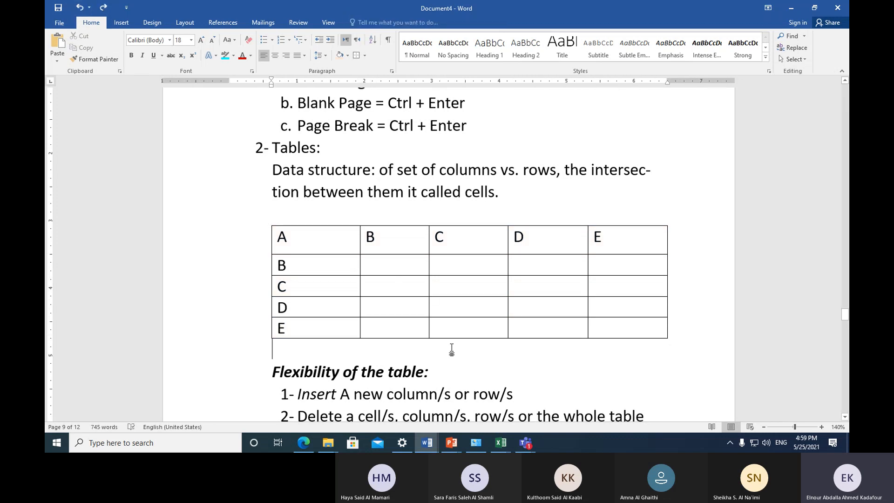
scroll(452, 347, "down", 3)
left_click(337, 303)
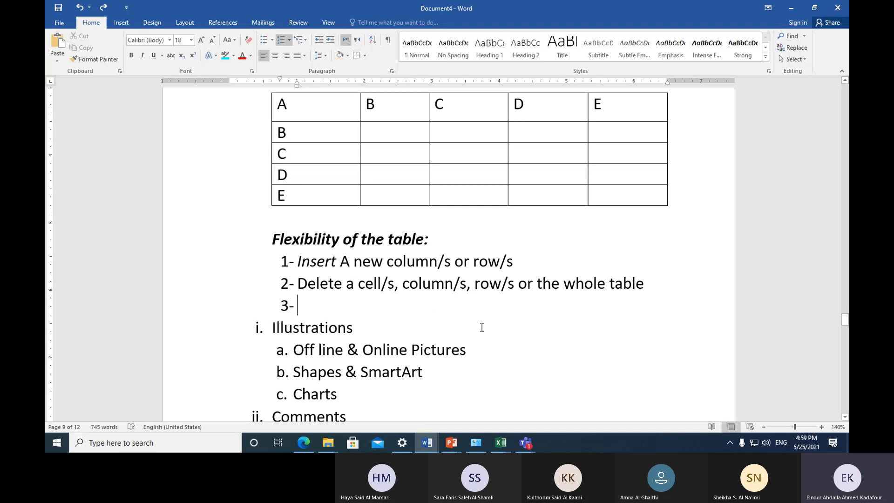
type("merge ")
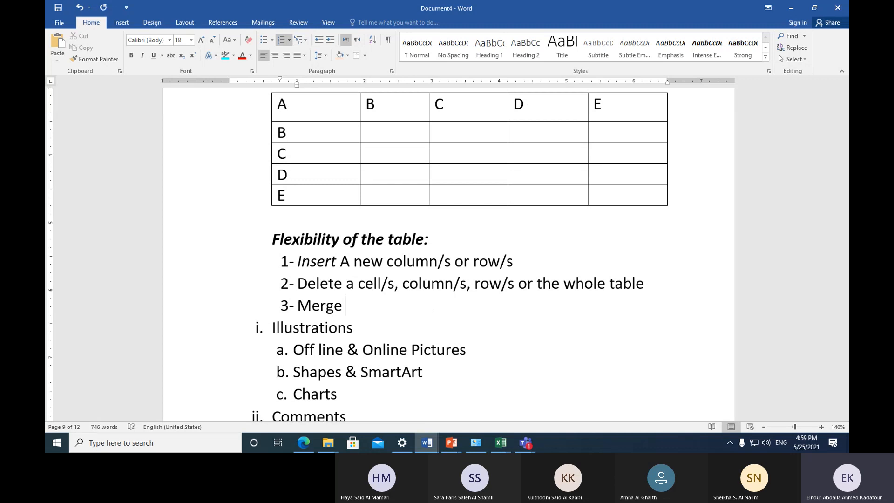
type("cells")
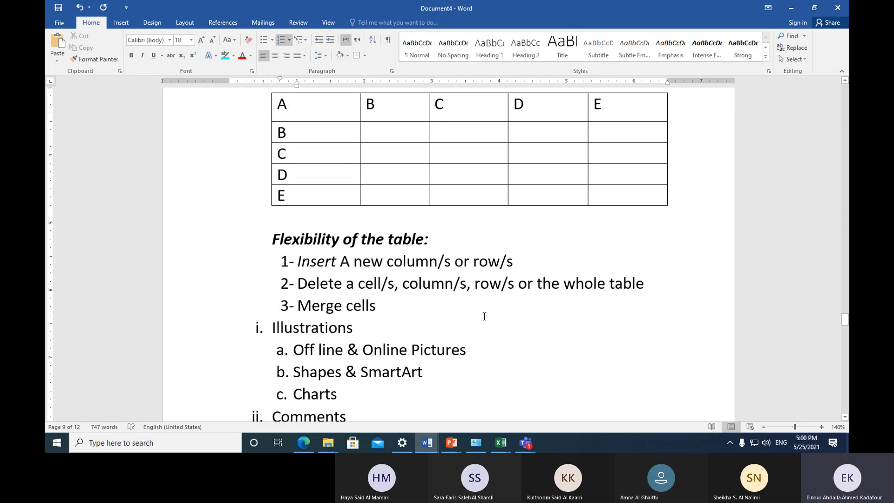
scroll(484, 313, "up", 3)
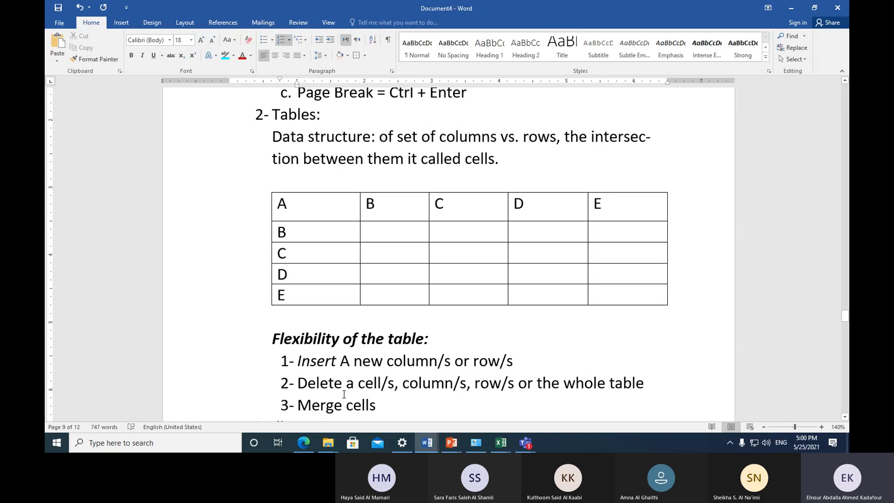
left_click_drag(347, 408, 381, 412)
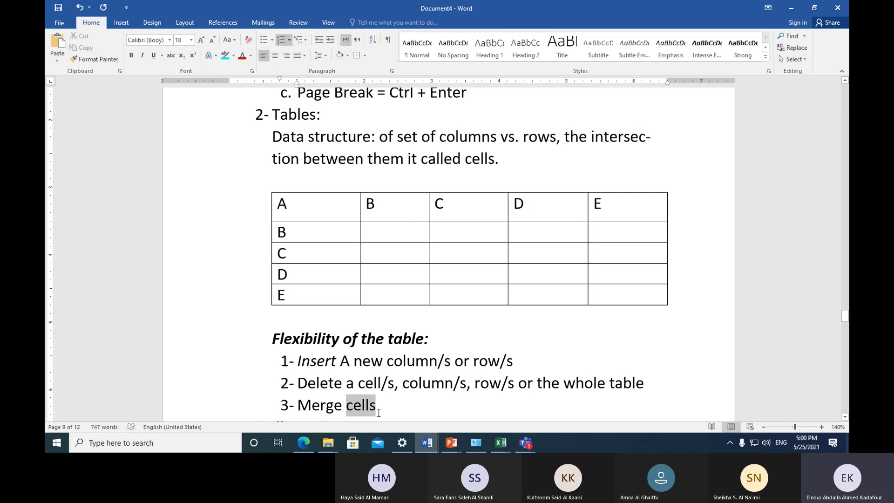
left_click(382, 411)
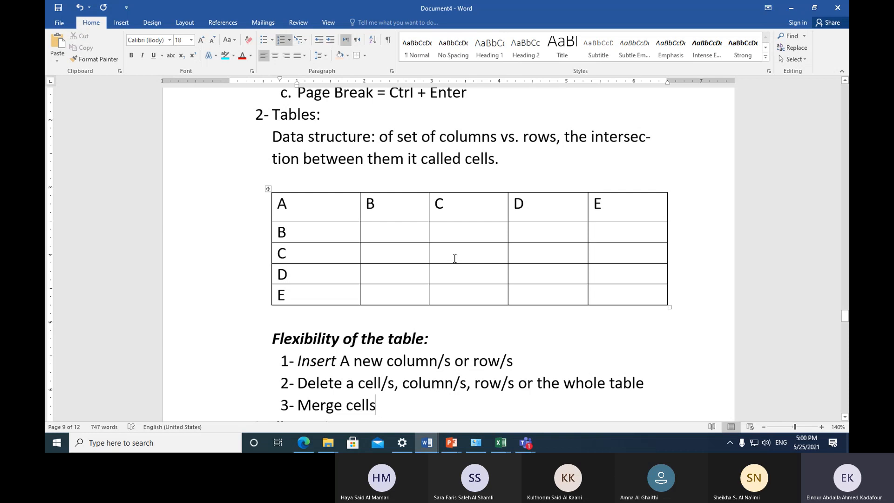
left_click(332, 206)
right_click(332, 206)
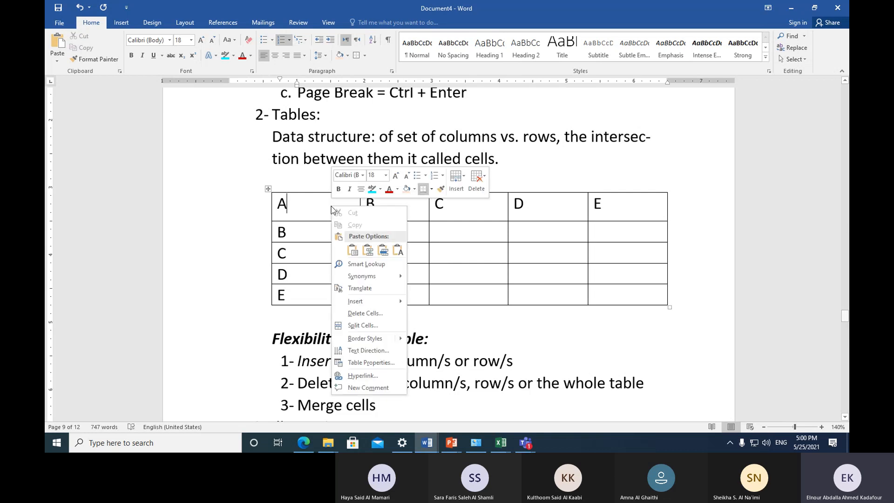
left_click(471, 252)
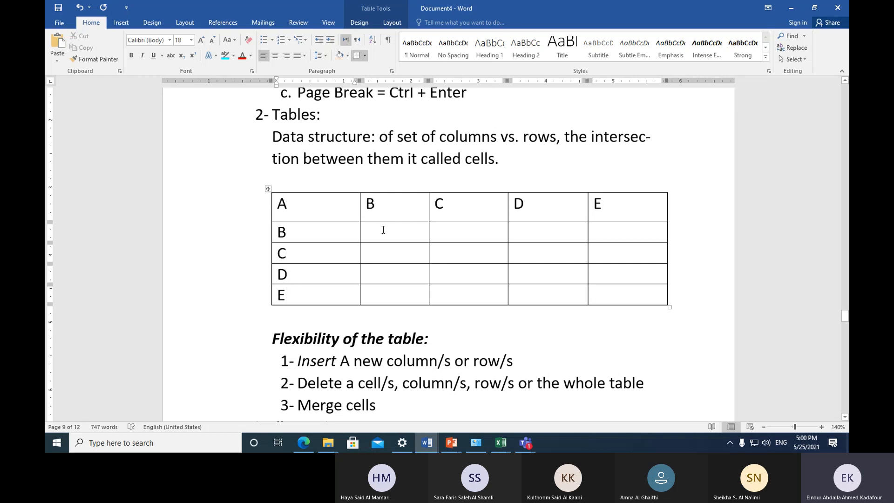
Merge the four table cells where rows B and C meet columns B and C.
left_click_drag(383, 230, 442, 259)
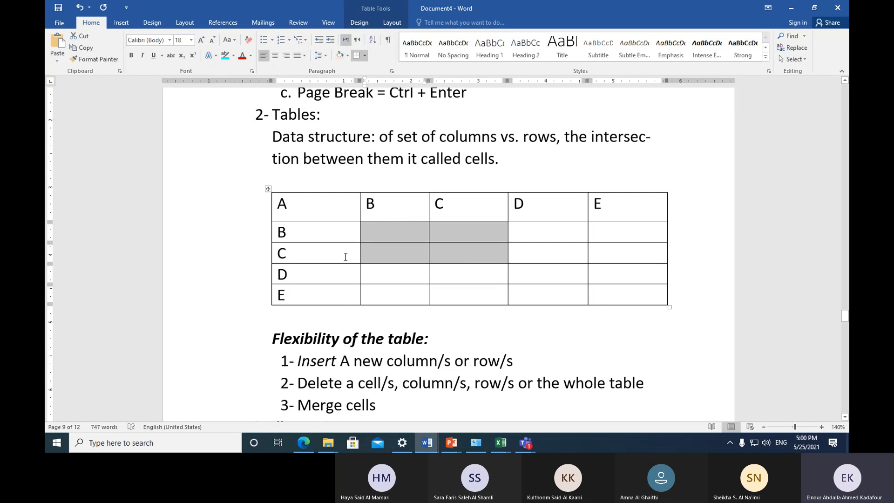
right_click(394, 231)
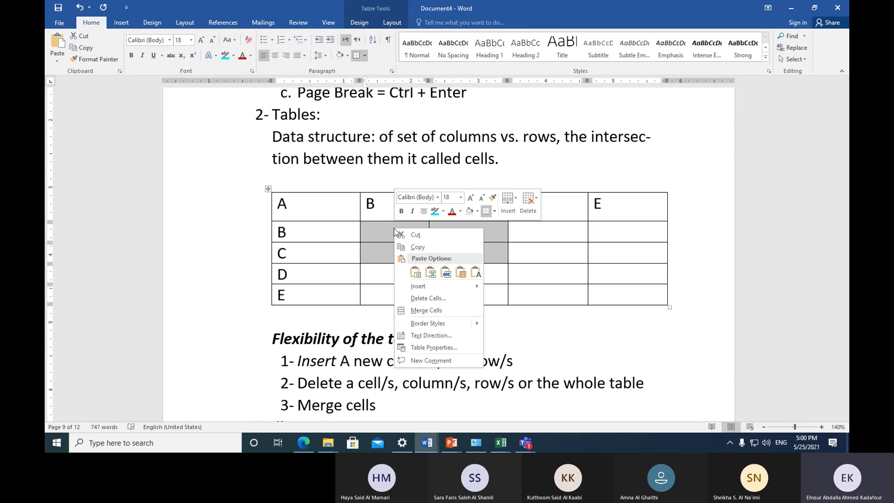
left_click(451, 313)
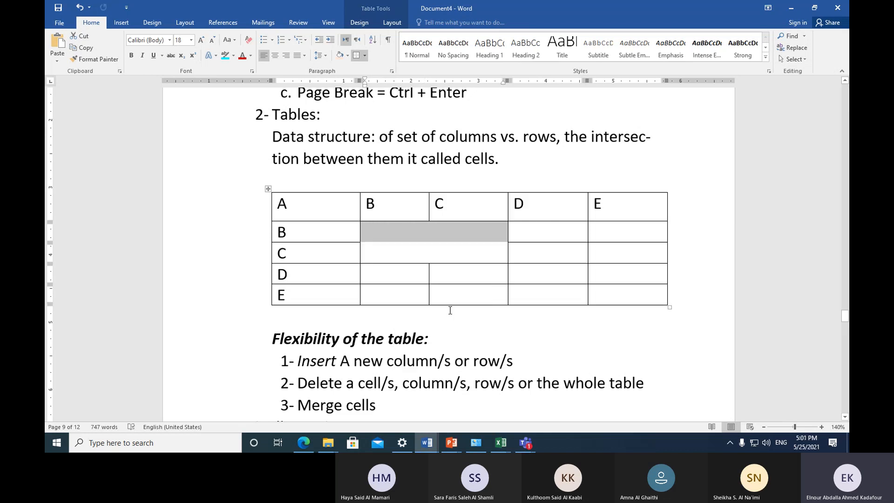
left_click(450, 288)
left_click(413, 234)
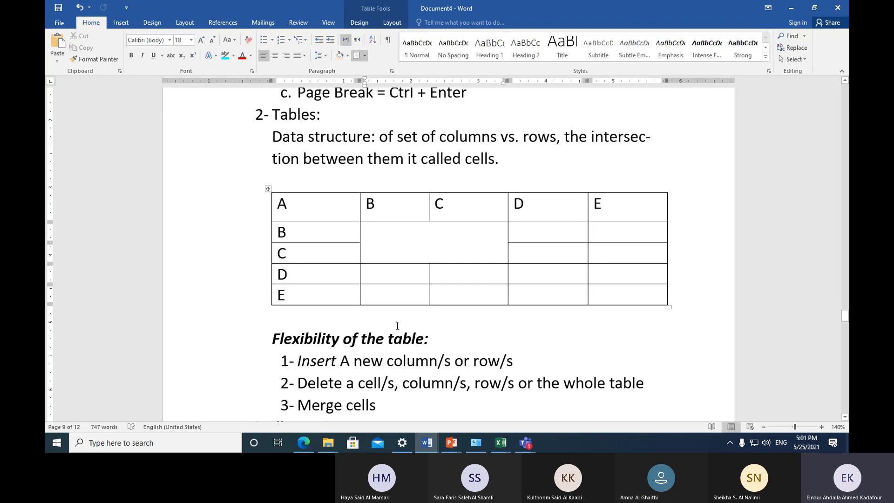
Add "Split a cell" as the fourth item of the "Flexibility of the table" list.
scroll(397, 325, "down", 3)
left_click(394, 311)
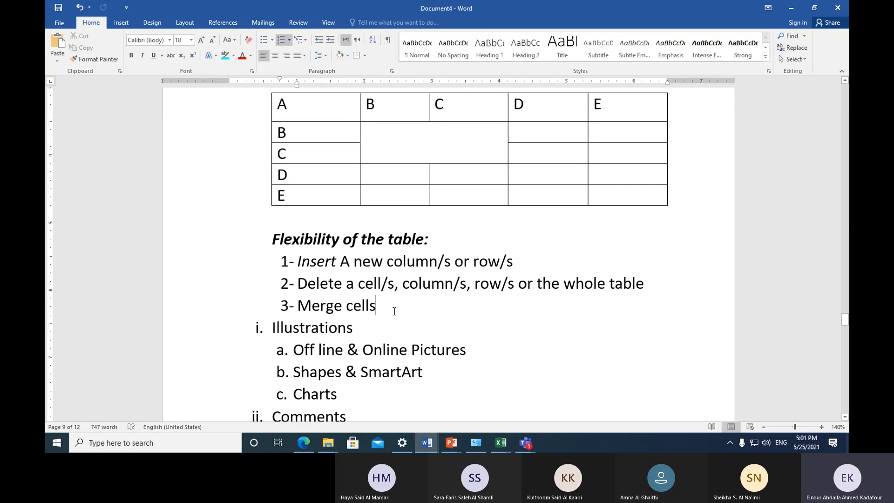
key("Return")
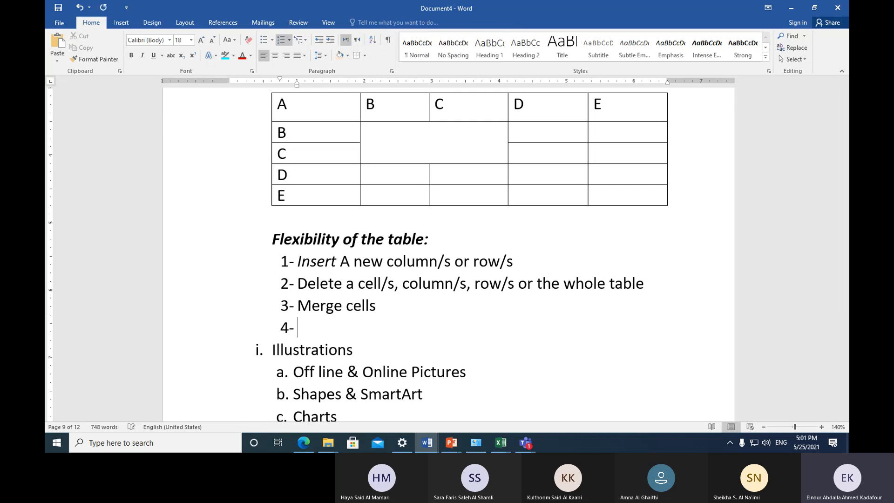
type("split a")
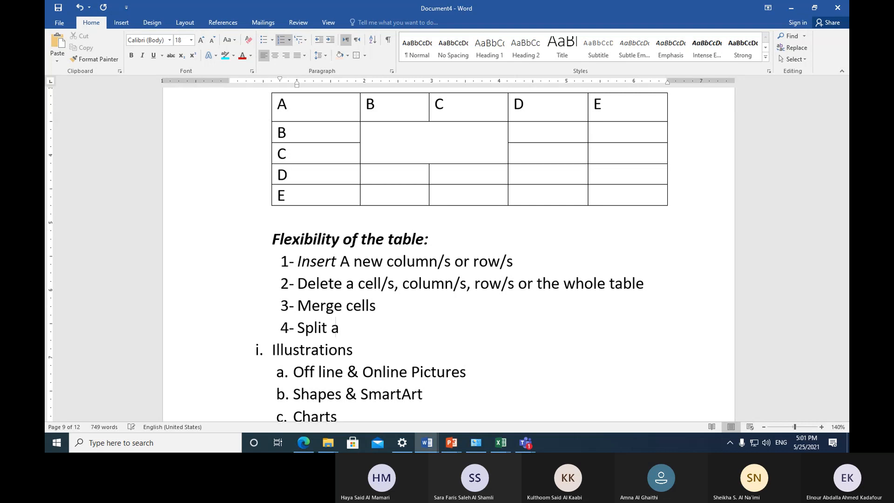
type(" cell")
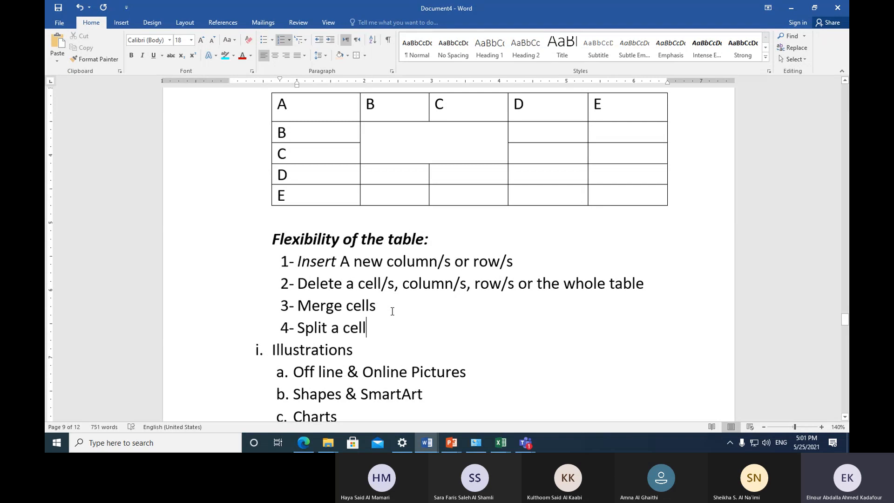
Split the merged table cell into 3 columns and 1 row, and undo the split.
right_click(405, 141)
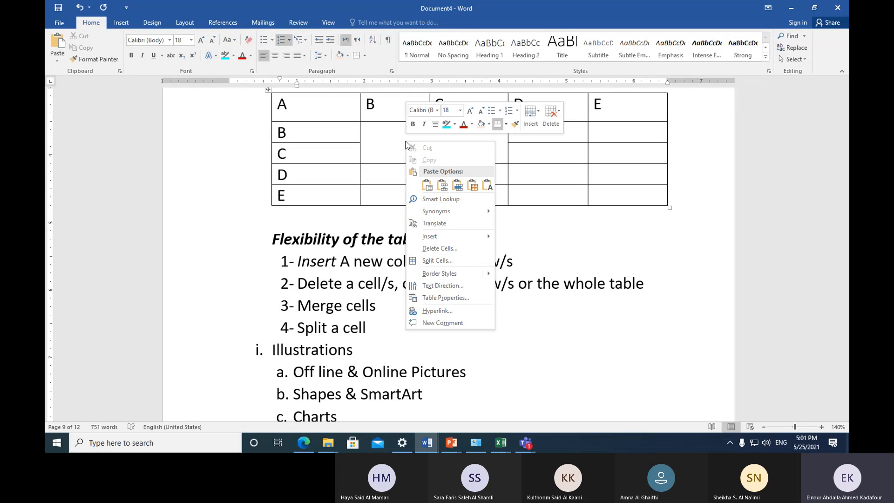
left_click(458, 261)
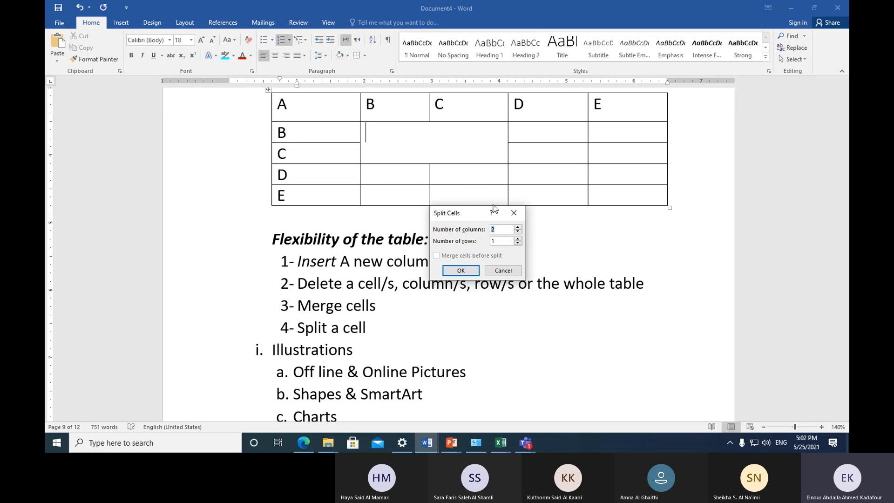
left_click(517, 228)
left_click(472, 270)
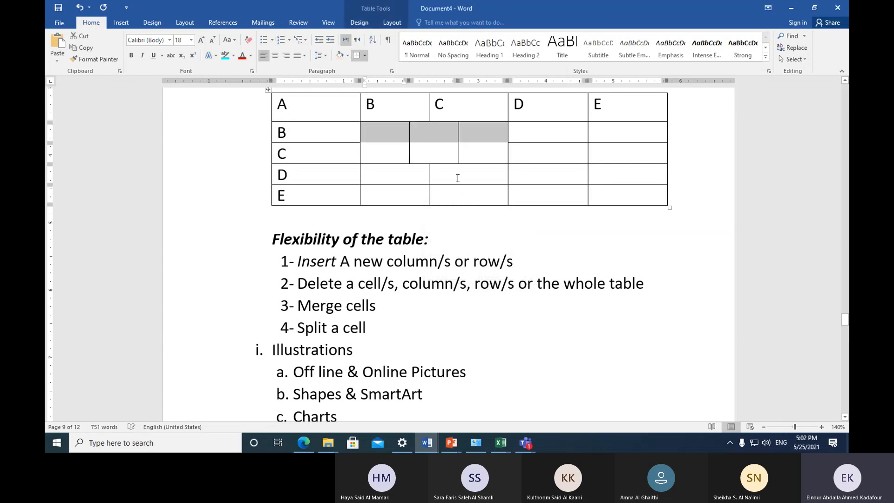
left_click(453, 156)
left_click(454, 180)
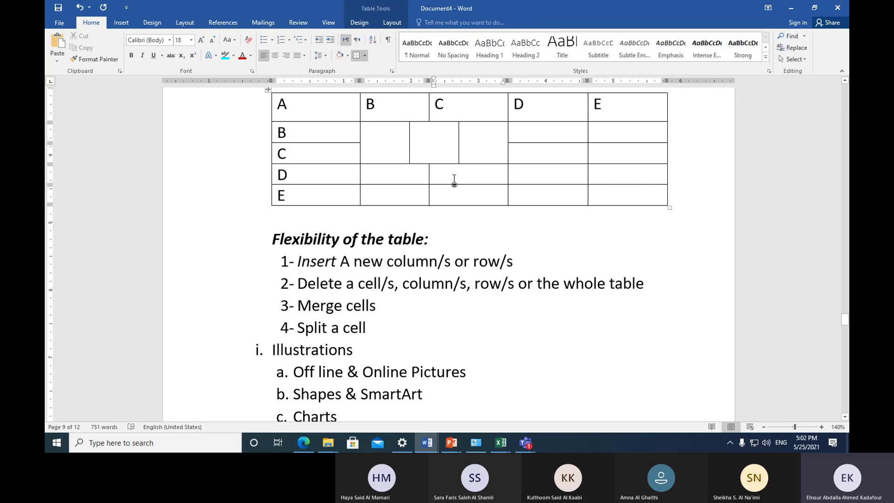
key("ctrl+z")
Split the merged table cell into 3 columns and 2 rows, and undo the split.
right_click(436, 136)
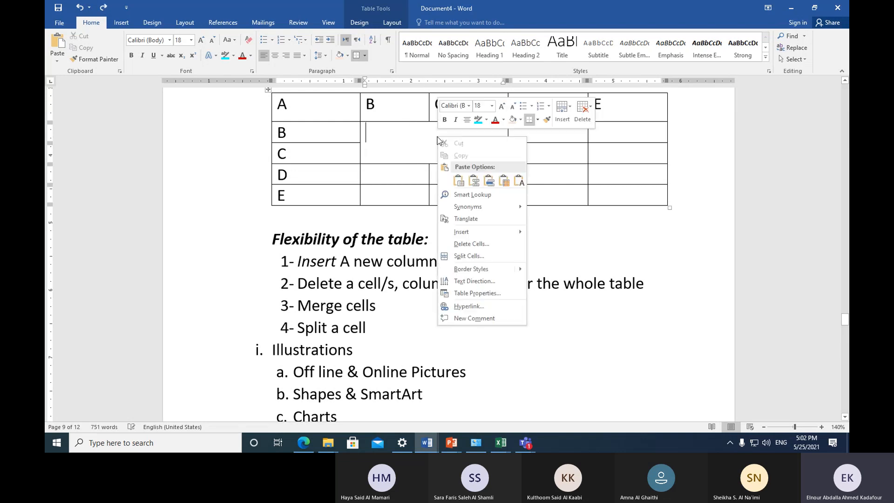
left_click(484, 255)
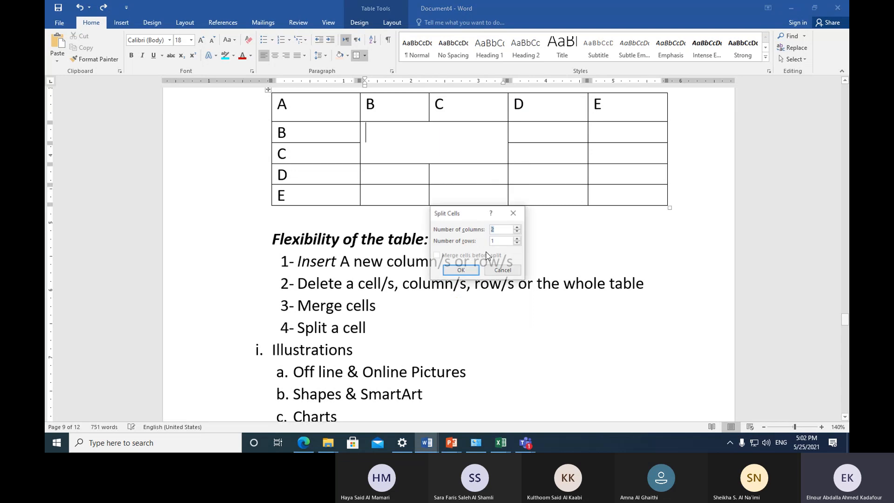
left_click(517, 227)
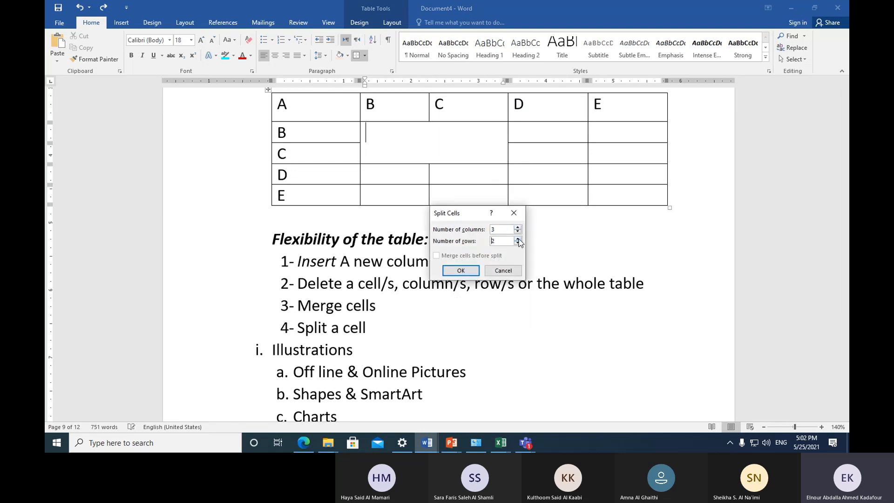
left_click(460, 272)
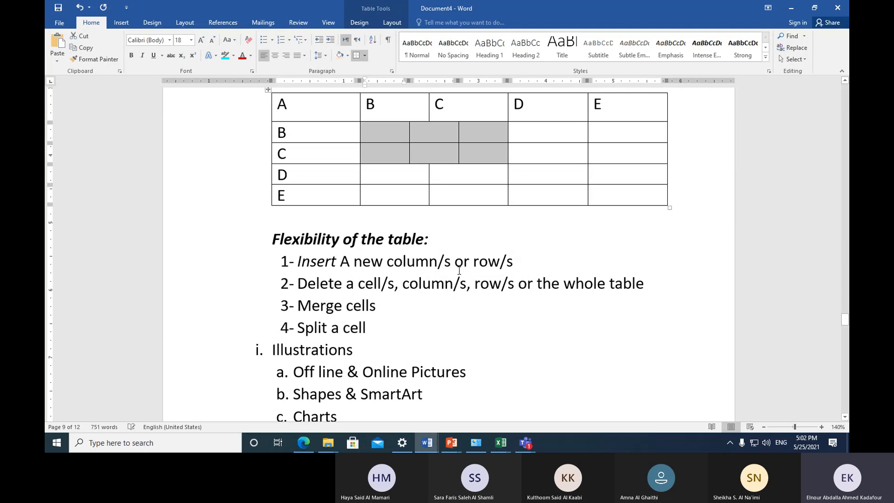
left_click(459, 266)
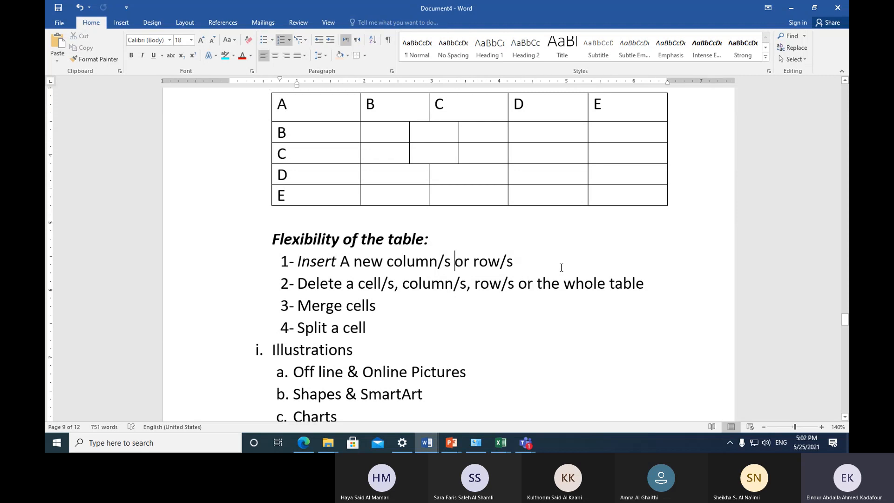
key("ctrl+z")
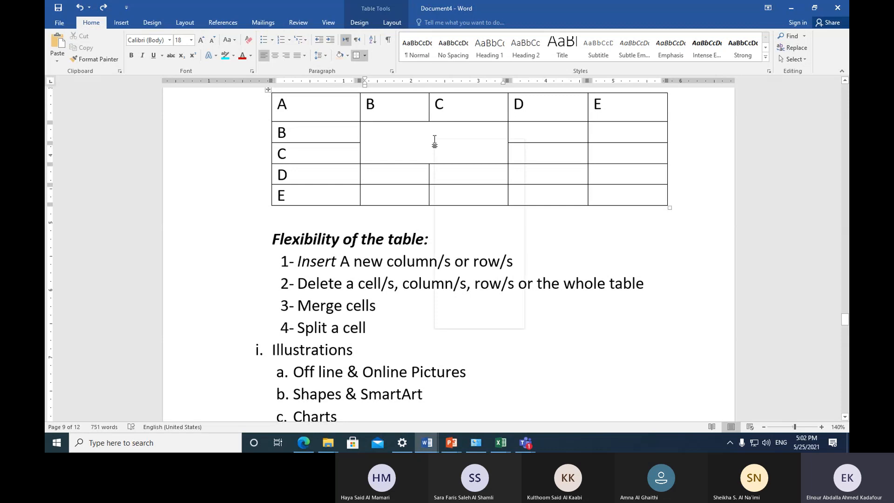
Split the merged table cell again into 3 columns and 2 rows.
right_click(434, 140)
left_click(483, 257)
left_click(518, 228)
left_click(517, 239)
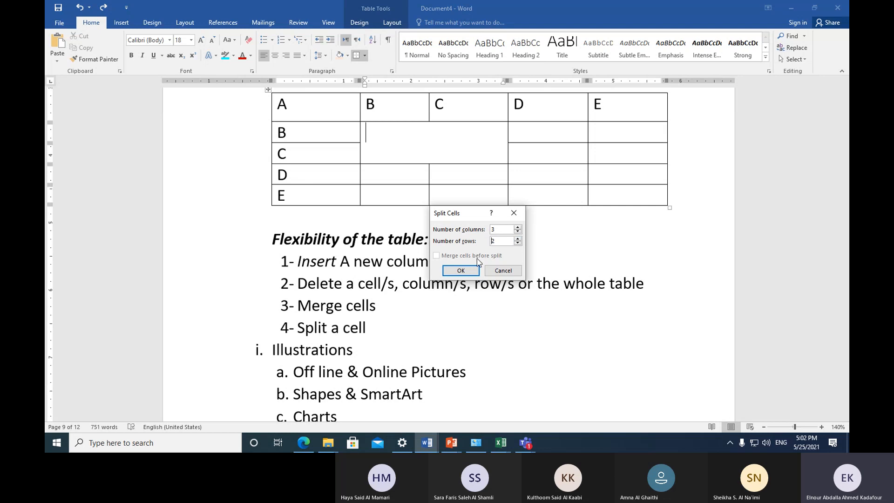
left_click(463, 271)
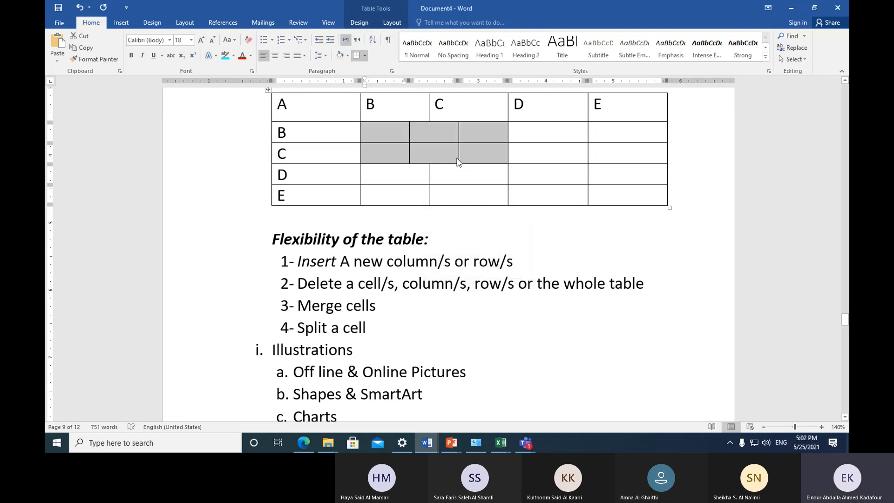
left_click(468, 151)
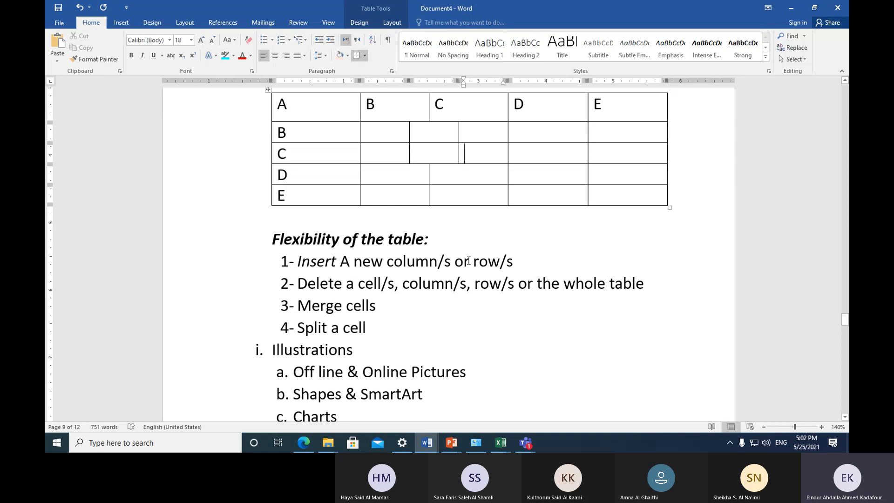
Merge the six split cells in rows B and C back into a single cell.
left_click_drag(404, 134, 470, 154)
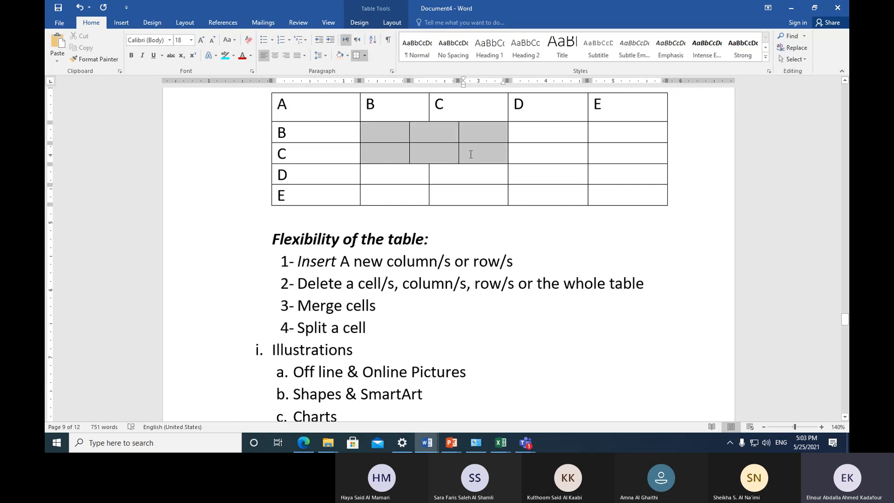
right_click(428, 135)
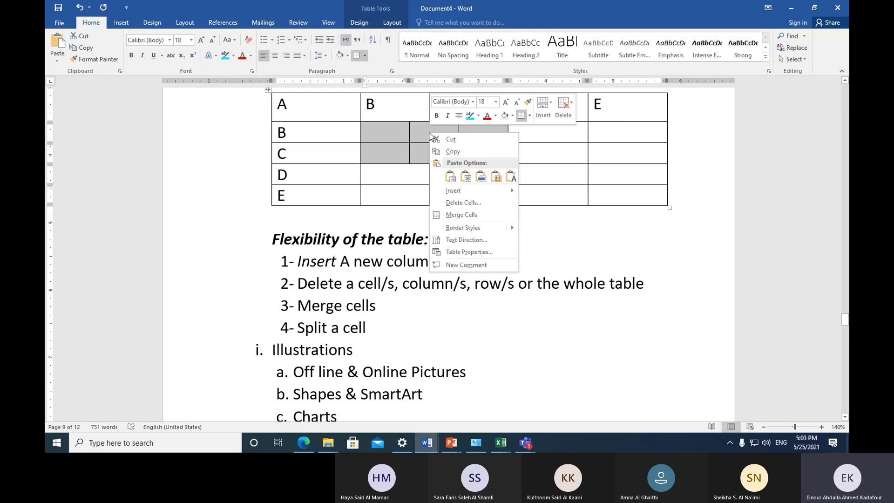
left_click(480, 215)
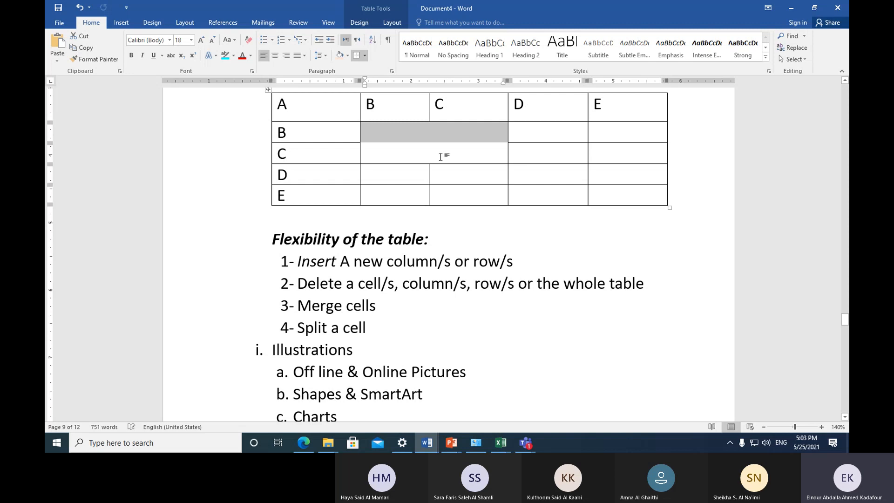
Split the merged table cell into 2 columns and 2 rows, and align the new divider with the border between columns B and C.
right_click(437, 140)
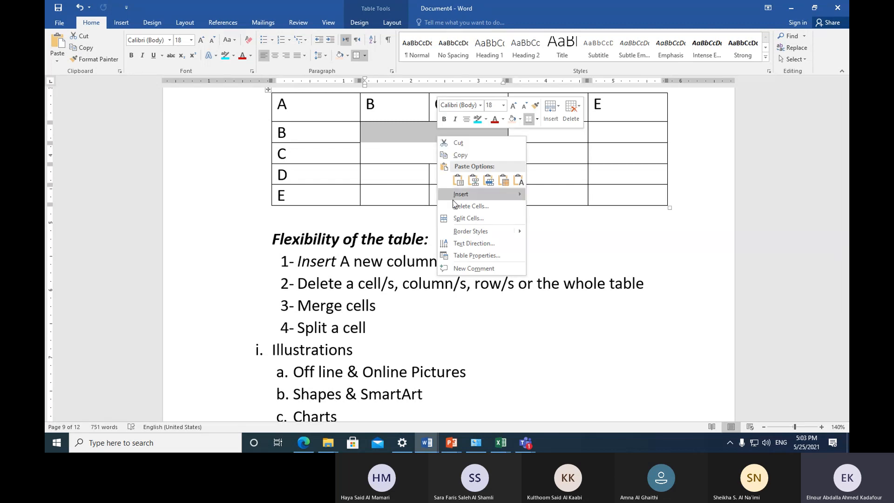
left_click(467, 218)
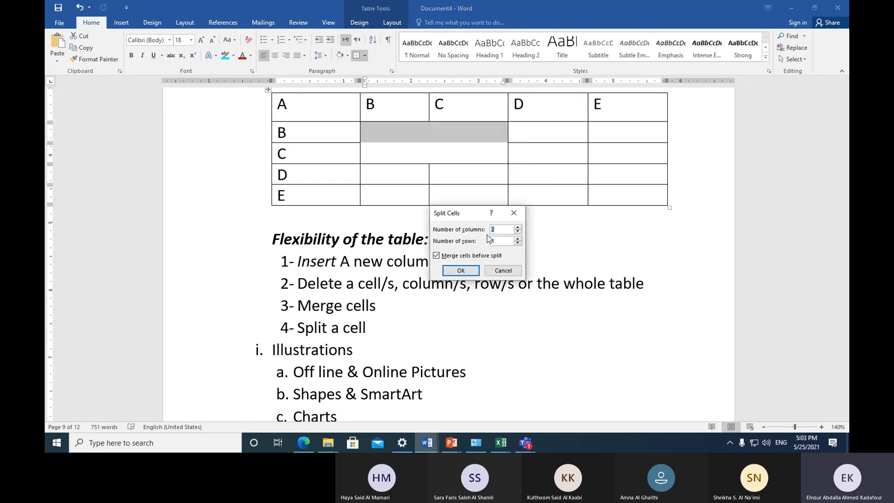
left_click(517, 239)
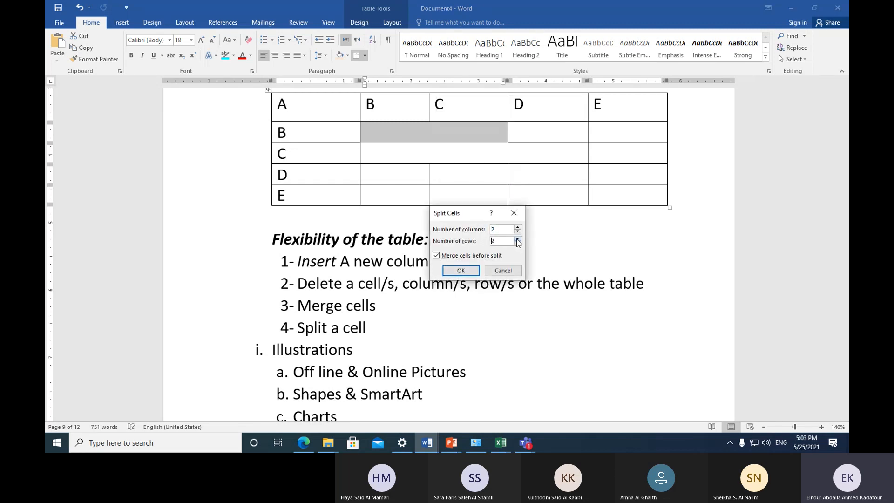
left_click(461, 271)
left_click(450, 191)
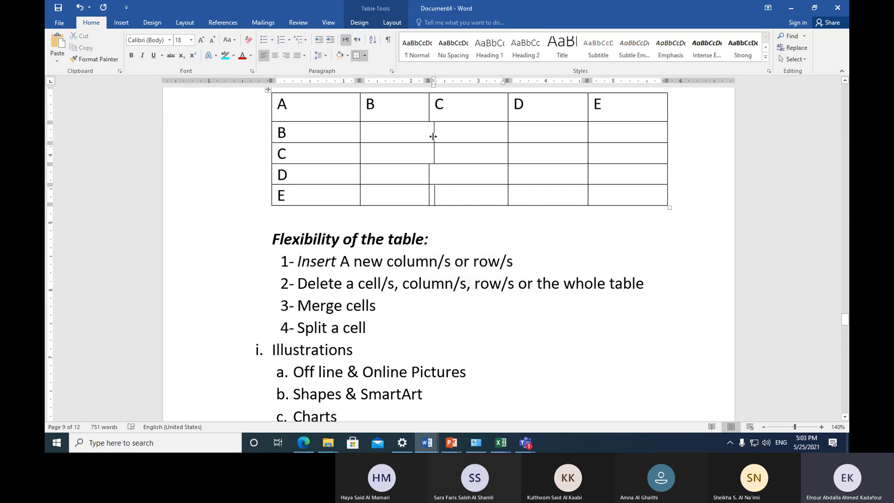
left_click_drag(433, 136, 427, 139)
left_click(482, 246)
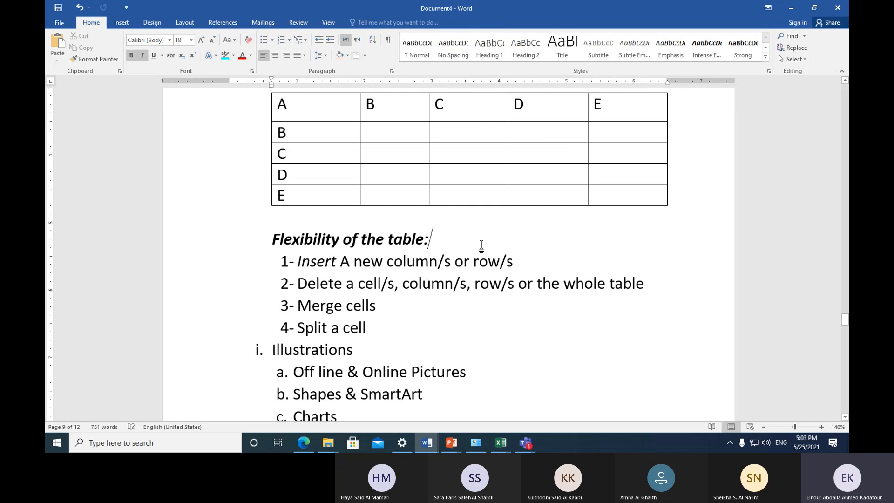
Add "Column width & row height" as the fifth item in the list of table flexibility features.
scroll(419, 326, "down", 1)
left_click(392, 302)
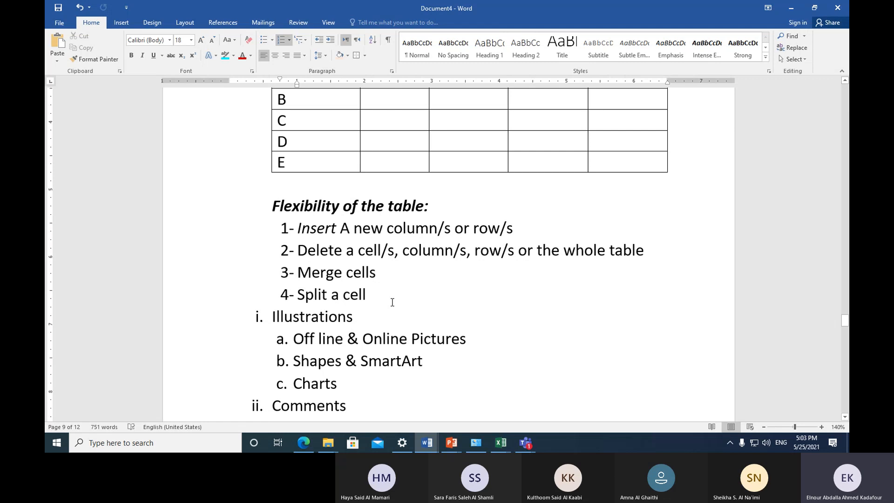
key("Return")
scroll(487, 223, "up", 1)
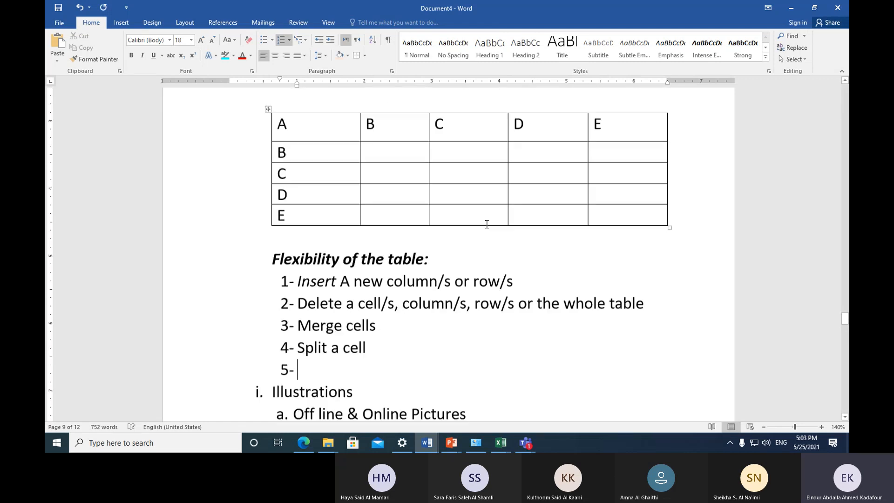
scroll(487, 223, "up", 1)
scroll(584, 285, "down", 3)
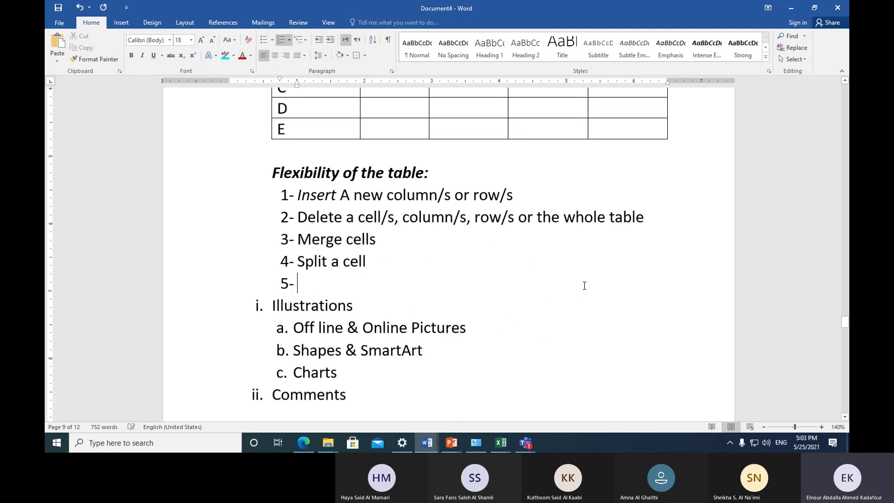
type("c")
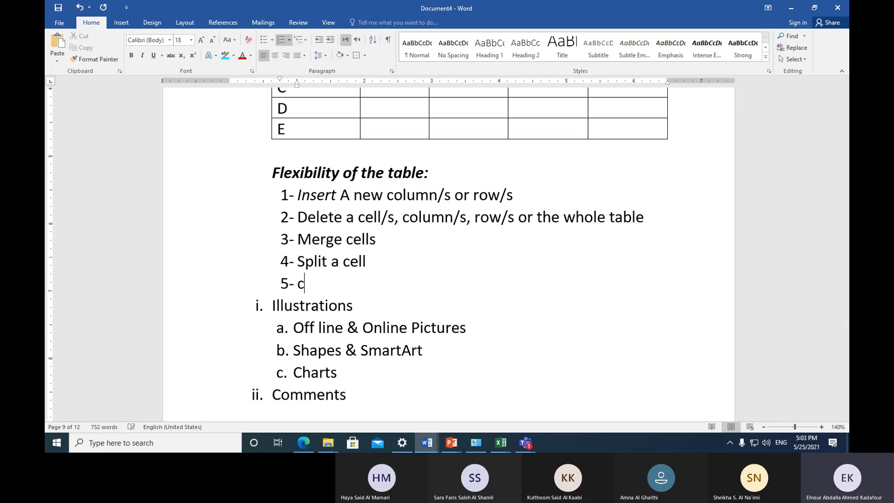
type("olumn heigh")
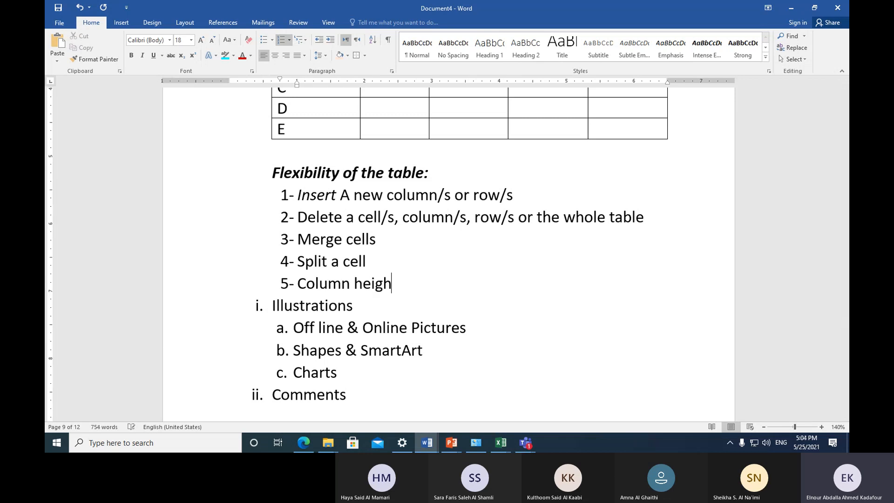
type("t & row h")
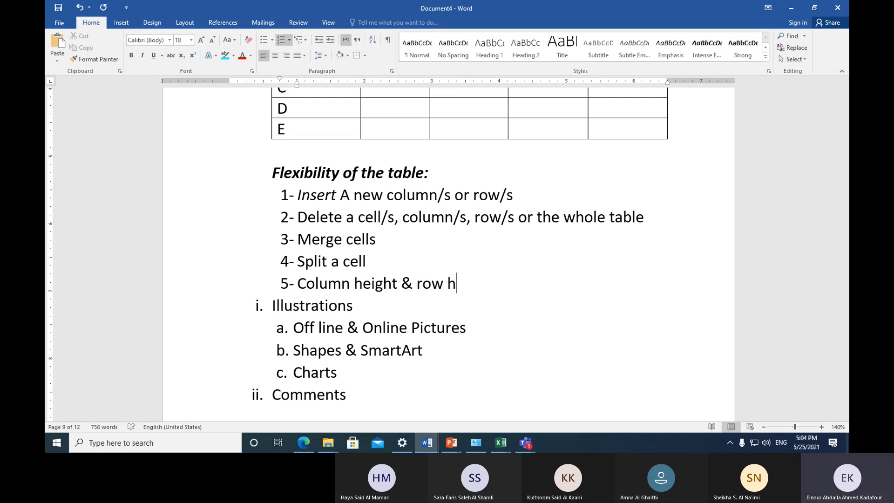
type("eight")
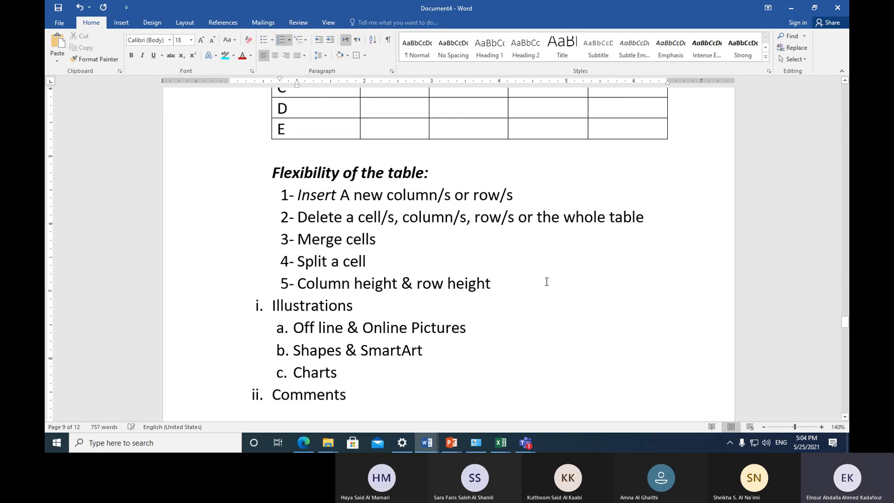
double_click(381, 285)
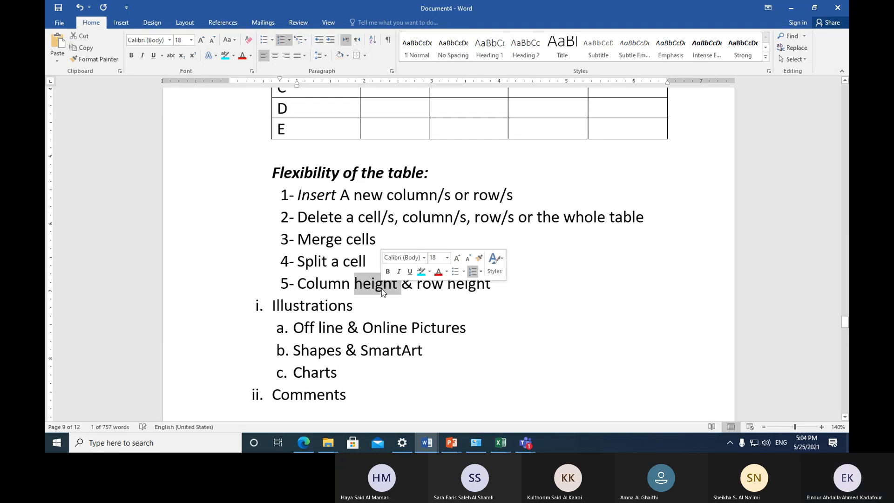
type("width")
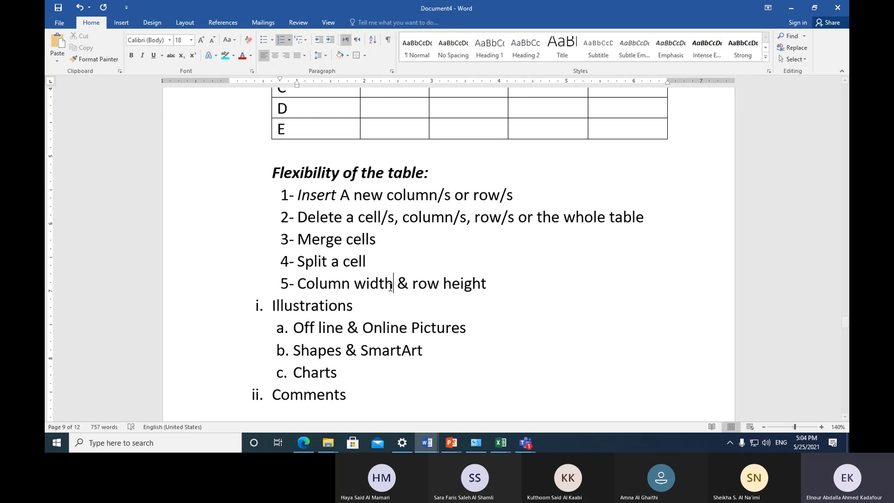
Narrow column A to about half its width and move the border between rows A and B up slightly.
scroll(471, 294, "up", 3)
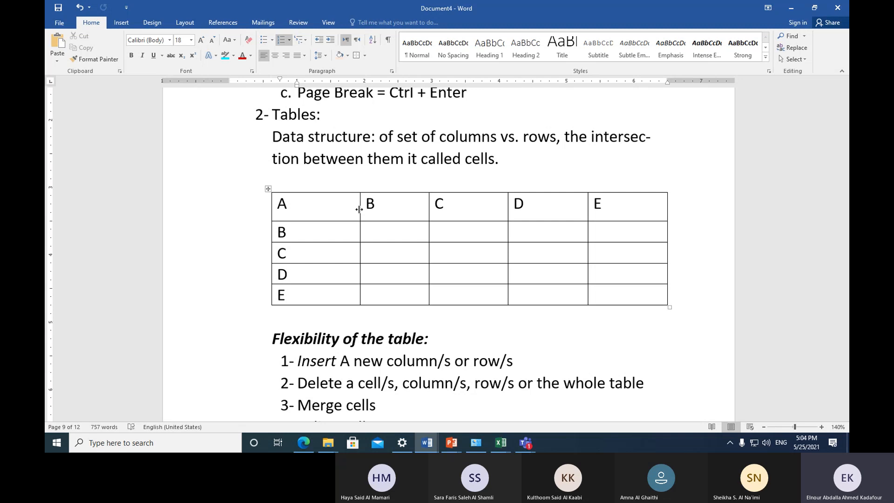
left_click_drag(359, 209, 320, 218)
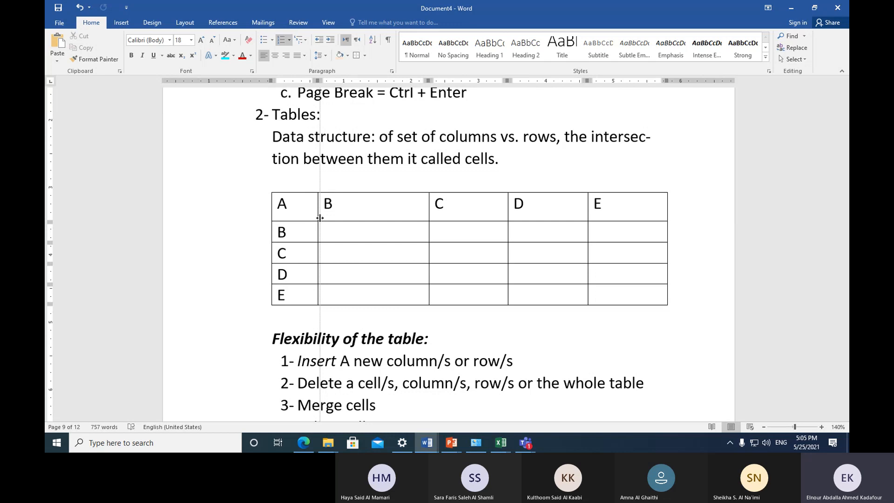
left_click_drag(320, 217, 319, 218)
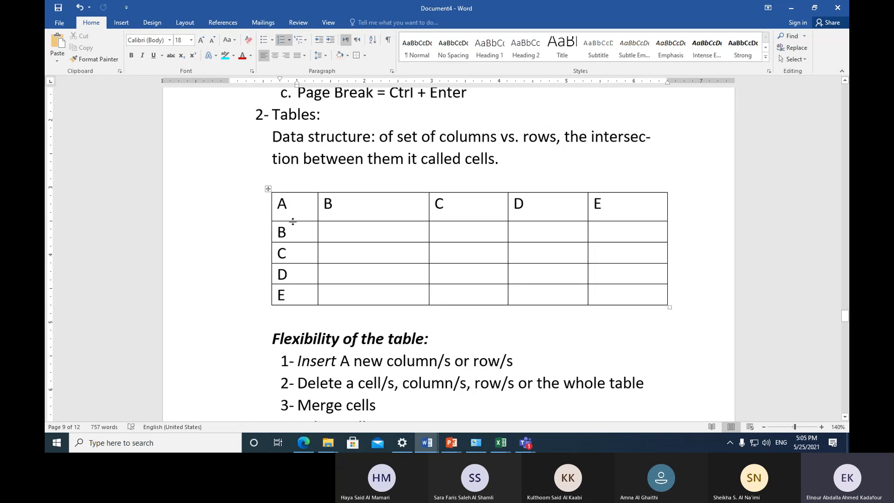
left_click_drag(293, 221, 300, 241)
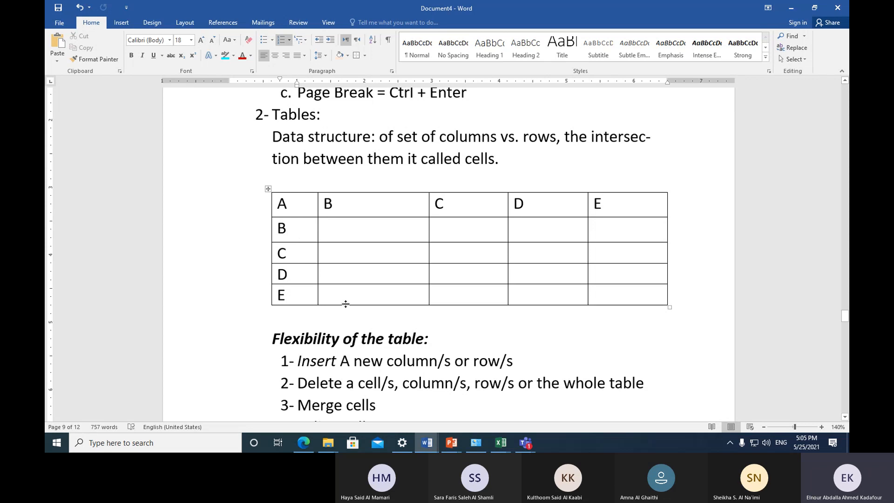
scroll(347, 307, "down", 3)
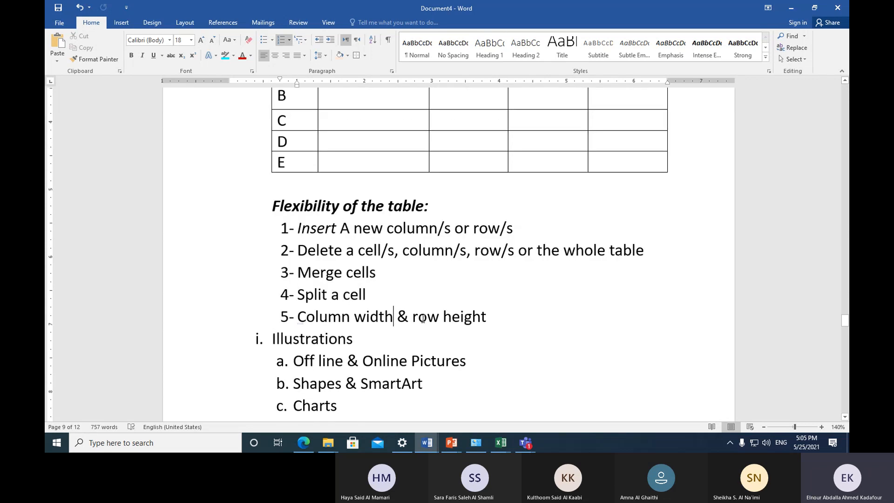
scroll(407, 296, "up", 4)
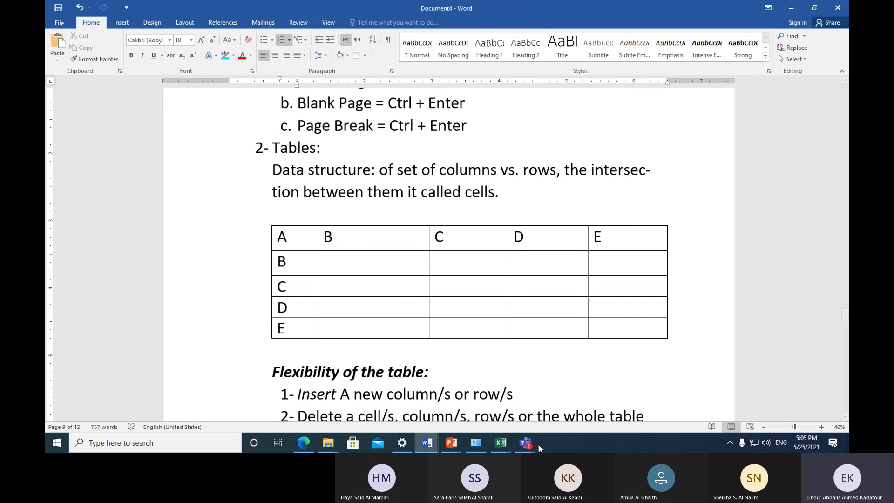
Switch to the Microsoft Teams meeting, admit the guest waiting in the lobby, and return to the Word document.
mouse_move(529, 442)
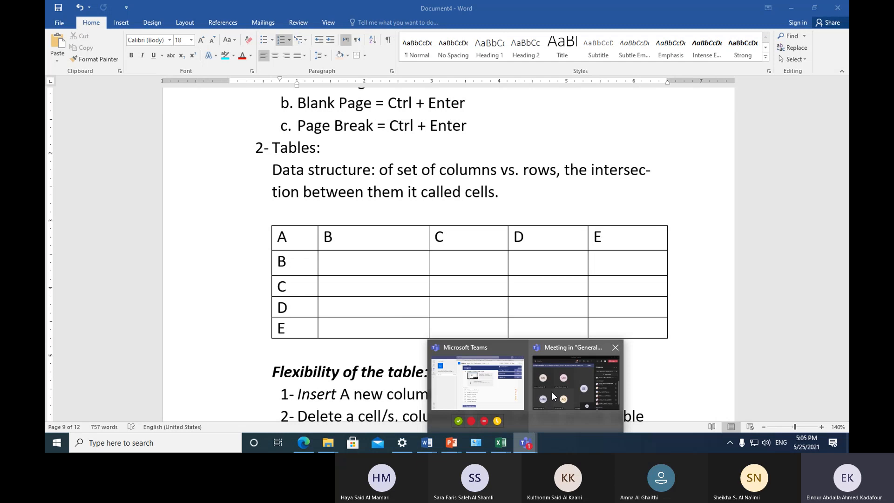
mouse_move(551, 392)
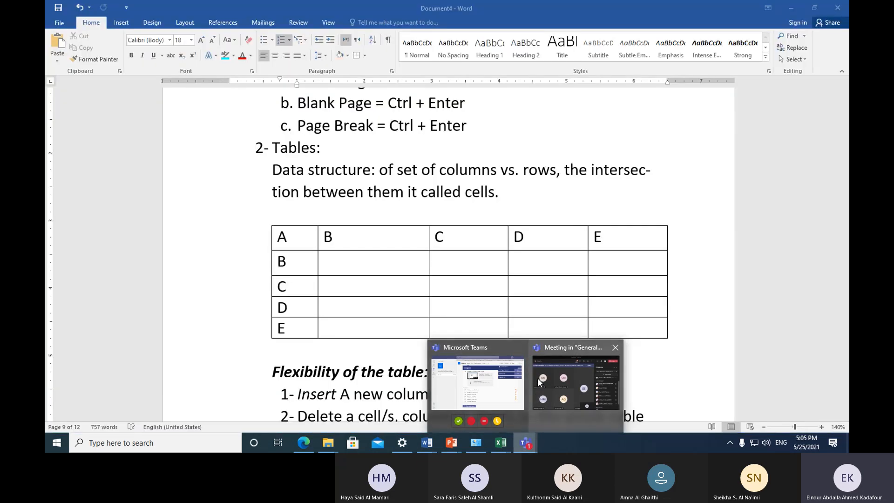
left_click(539, 382)
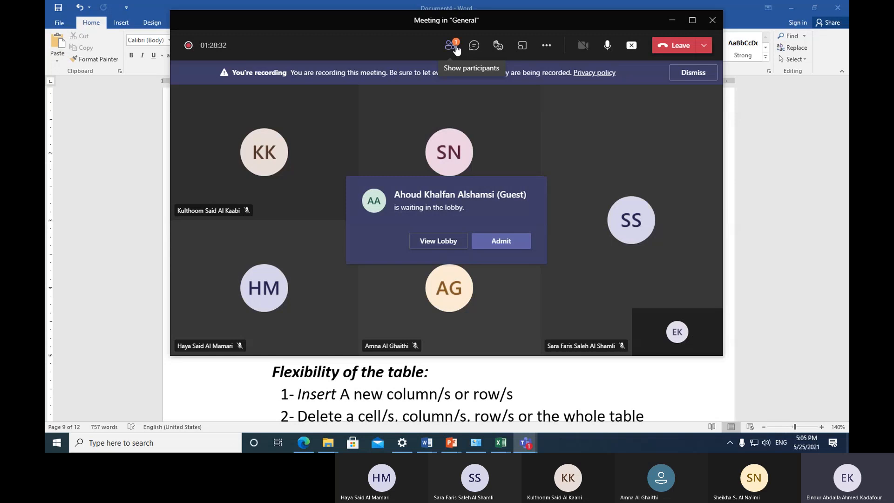
left_click(509, 243)
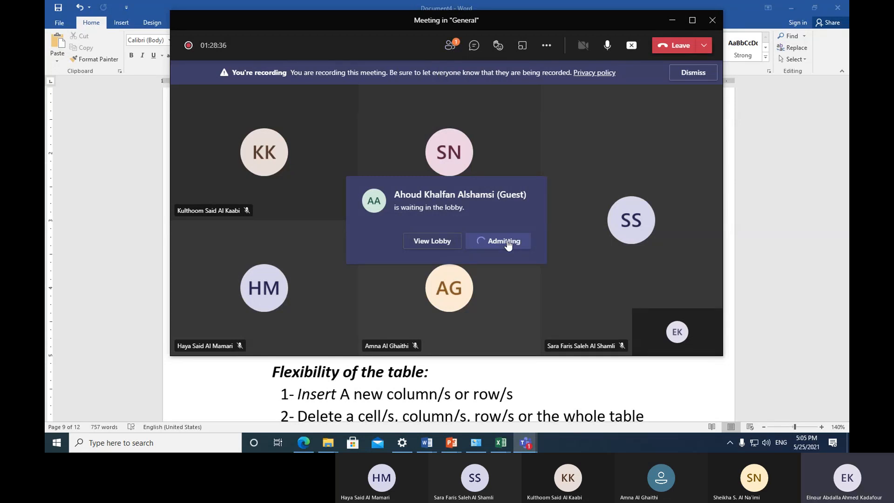
left_click(473, 374)
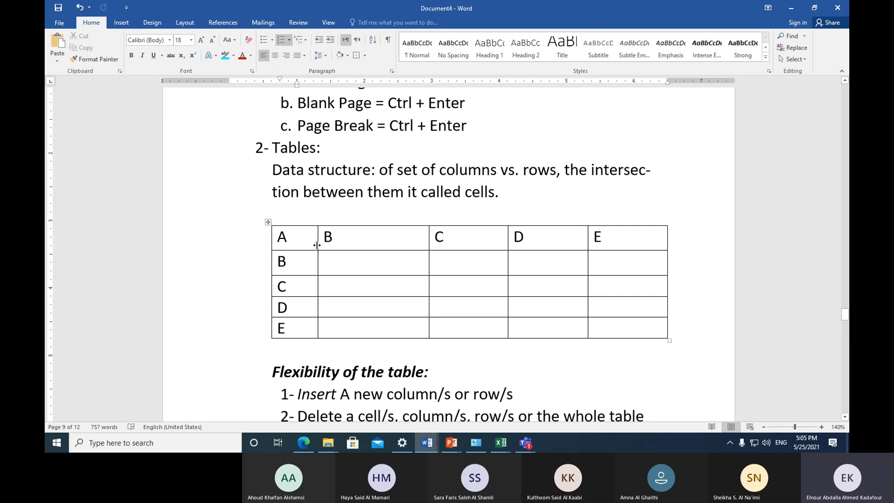
Widen column A to about 1.18", and distribute all columns of the table evenly.
left_click_drag(316, 245, 351, 249)
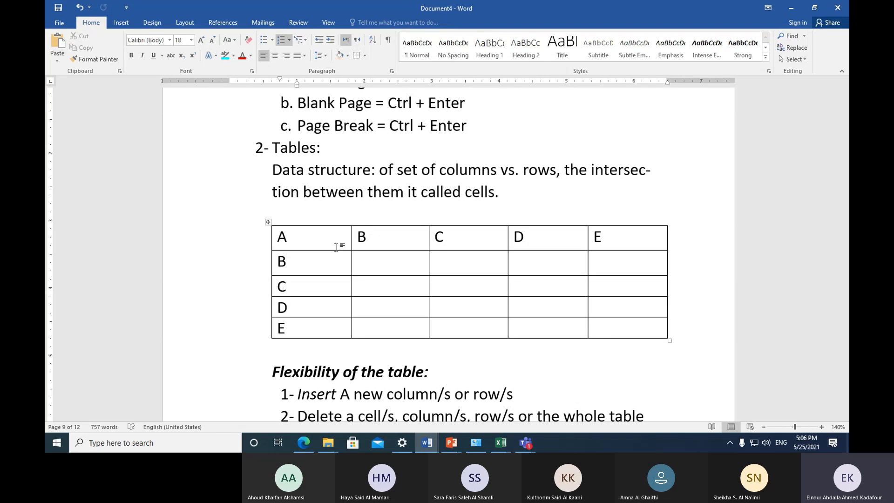
left_click(303, 239)
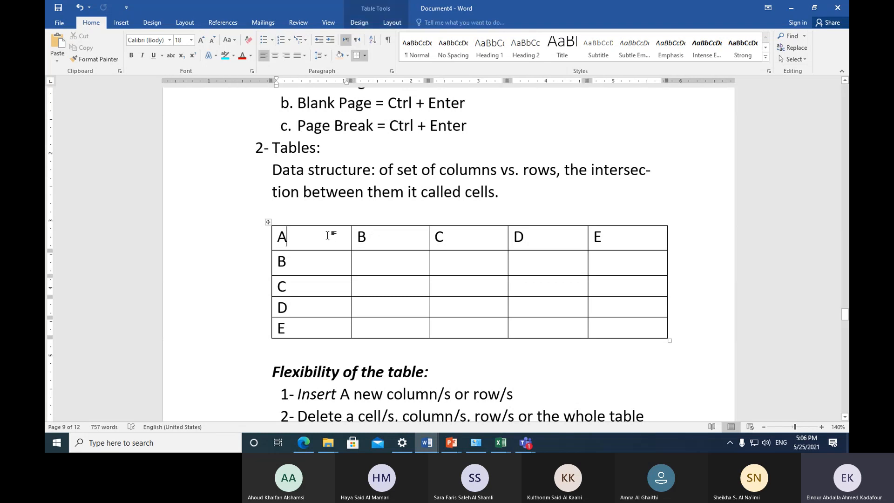
left_click(393, 24)
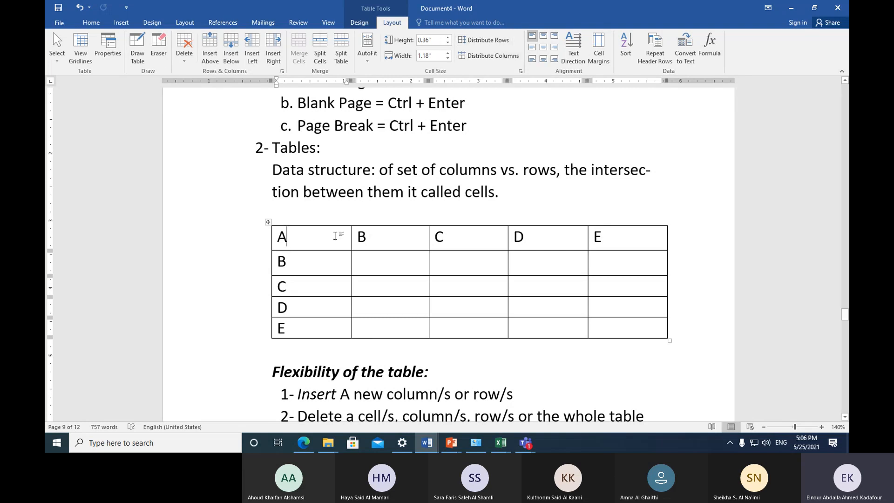
left_click(267, 223)
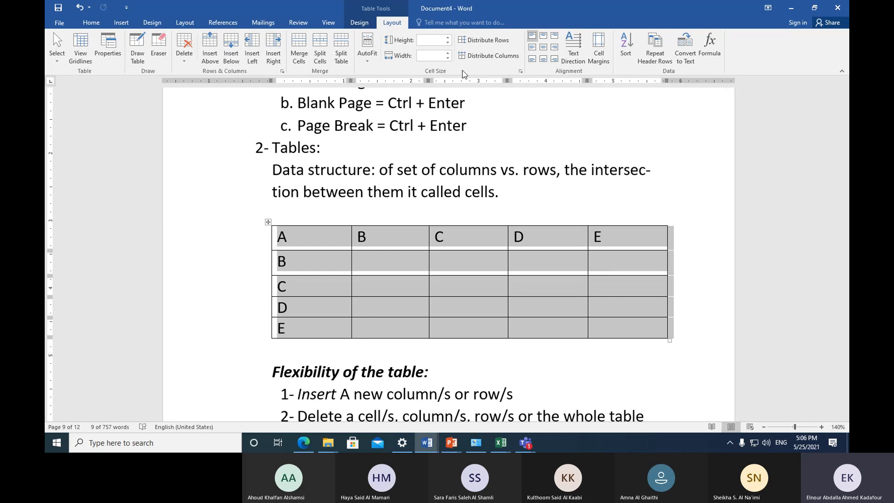
left_click(490, 55)
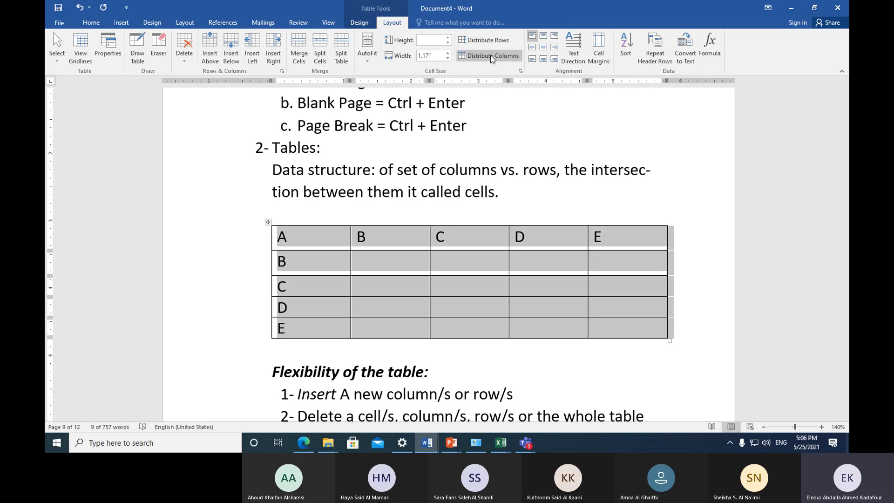
Make the column widths uneven by widening column B into column C and column D to about 1.73".
left_click(490, 262)
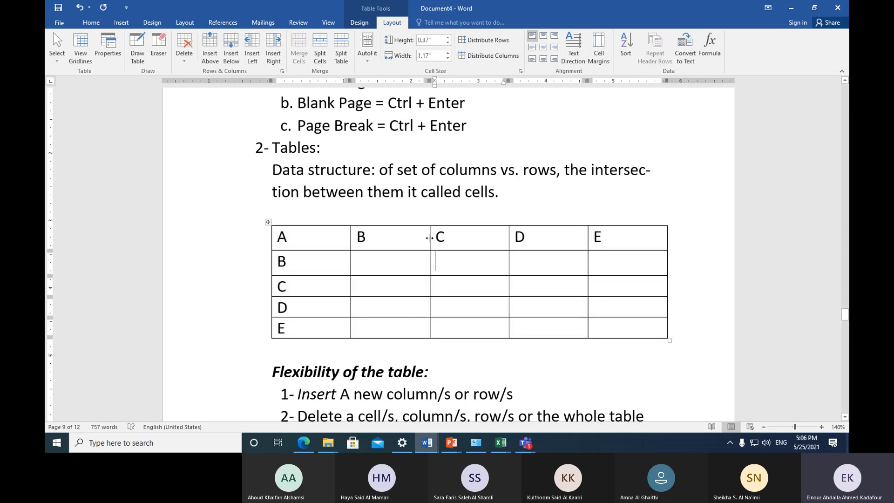
left_click_drag(429, 238, 469, 238)
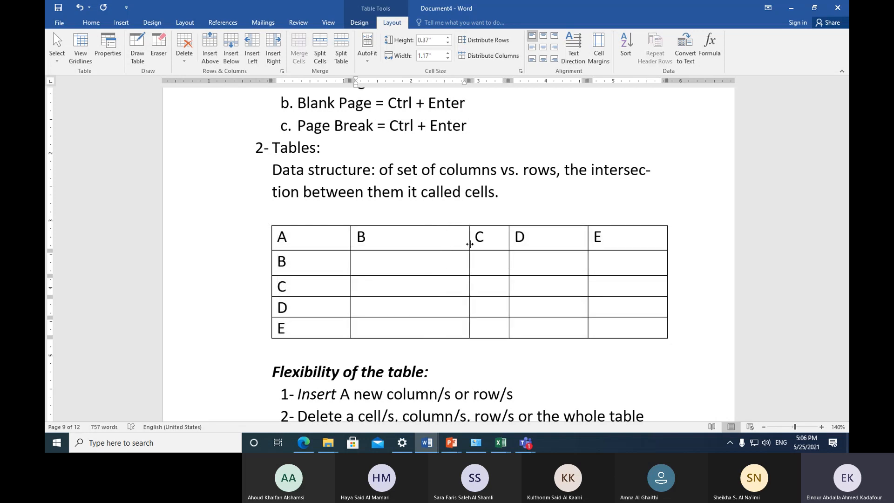
left_click(589, 241)
left_click(584, 242)
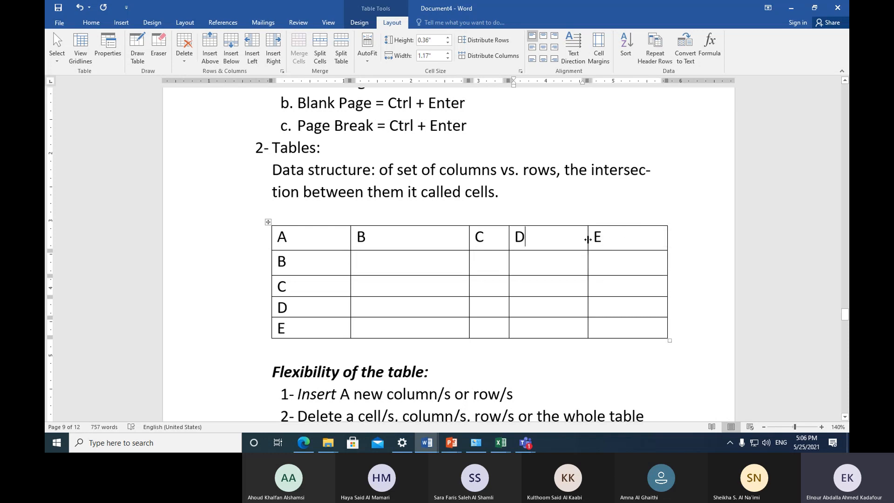
left_click(588, 240)
left_click(586, 245)
left_click_drag(585, 243, 625, 249)
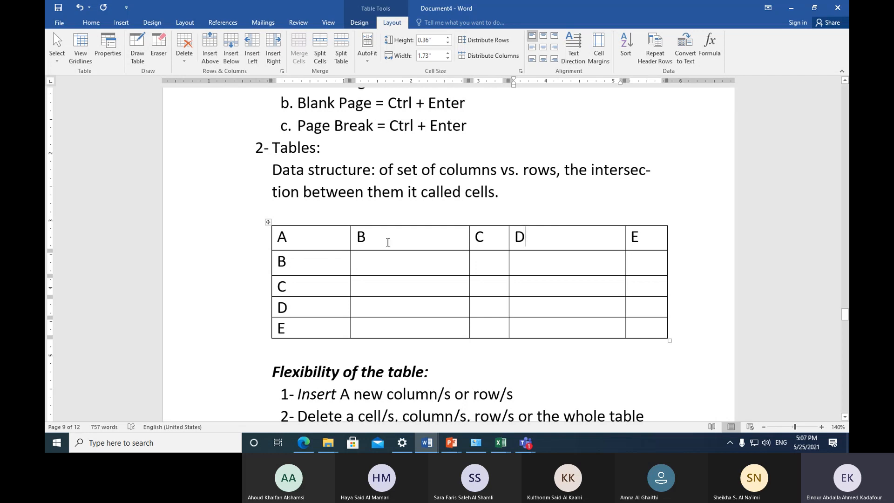
Select the whole table.
left_click(266, 223)
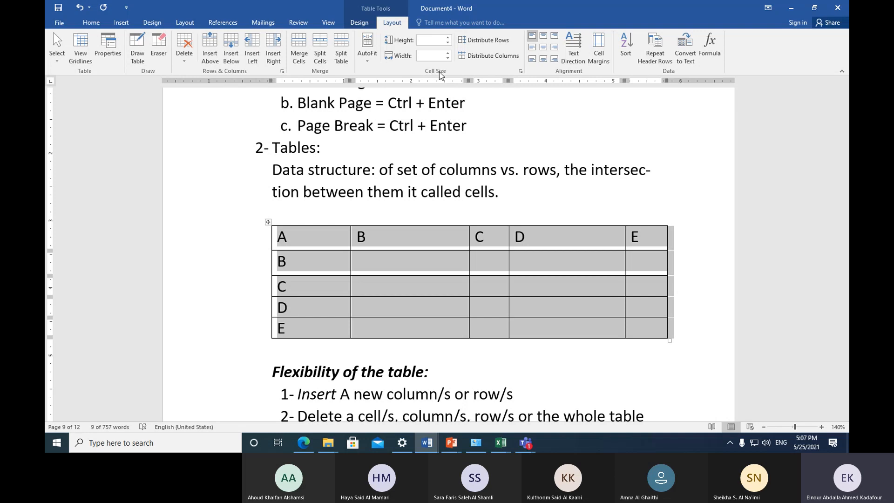
Distribute the table's columns evenly and place the cursor in the cell where row B meets column B.
left_click(483, 56)
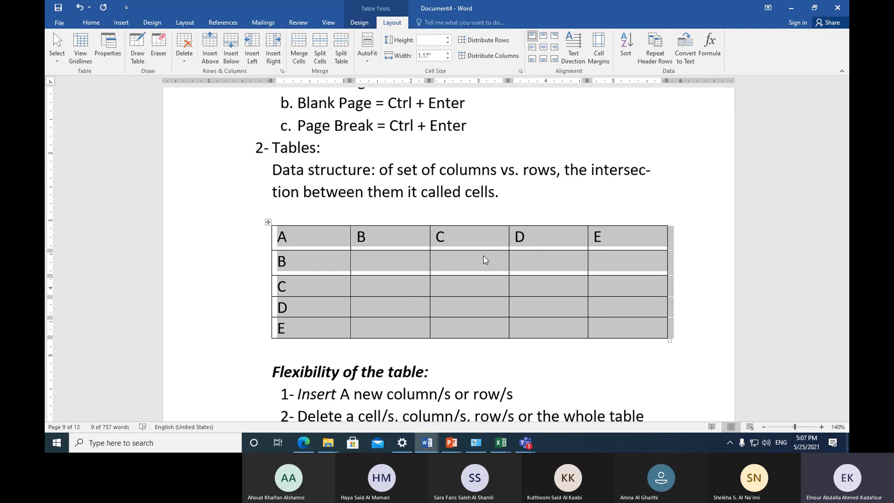
left_click(406, 264)
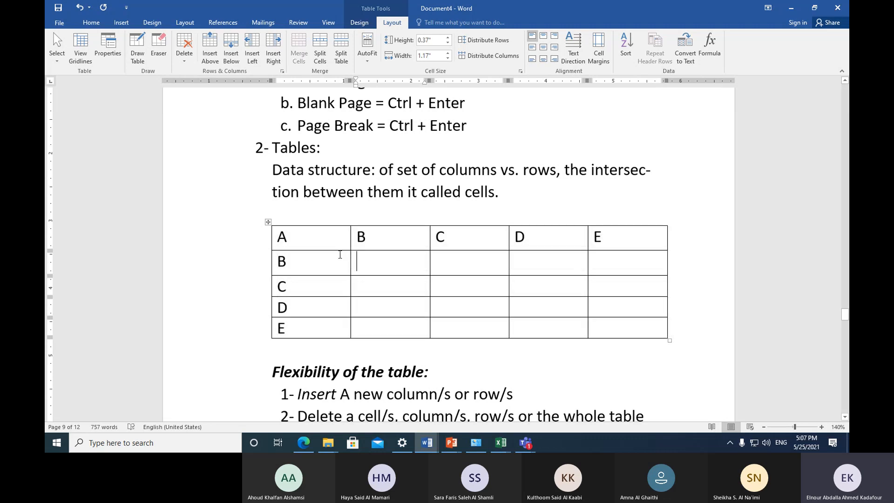
Make rows A, C and E of the table taller, and distribute the height evenly across all its rows.
left_click_drag(334, 250, 335, 269)
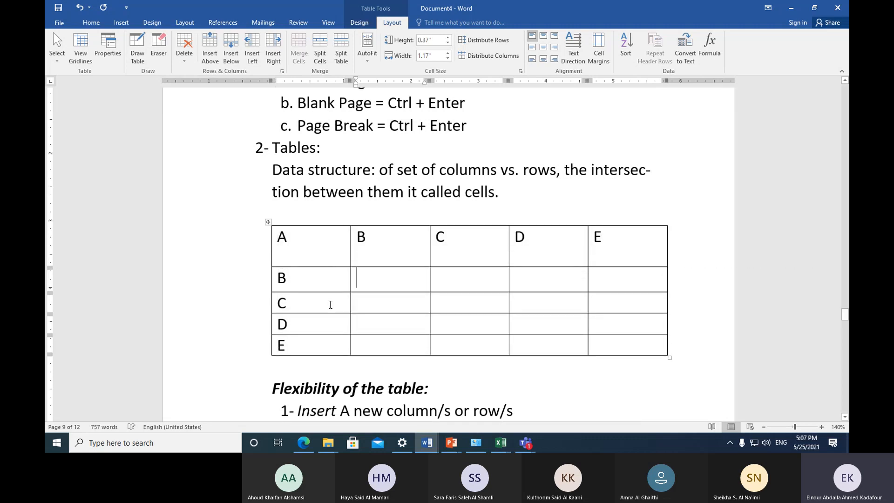
left_click_drag(327, 313, 335, 335)
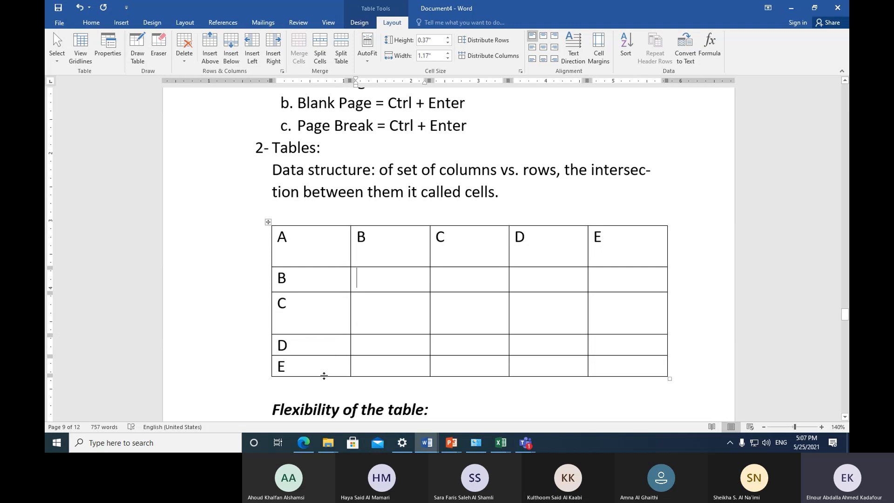
left_click_drag(325, 376, 329, 398)
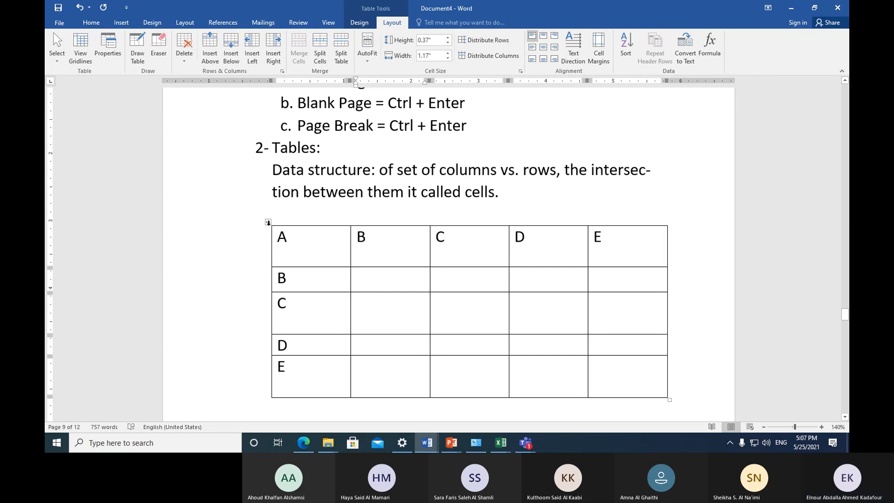
left_click(269, 223)
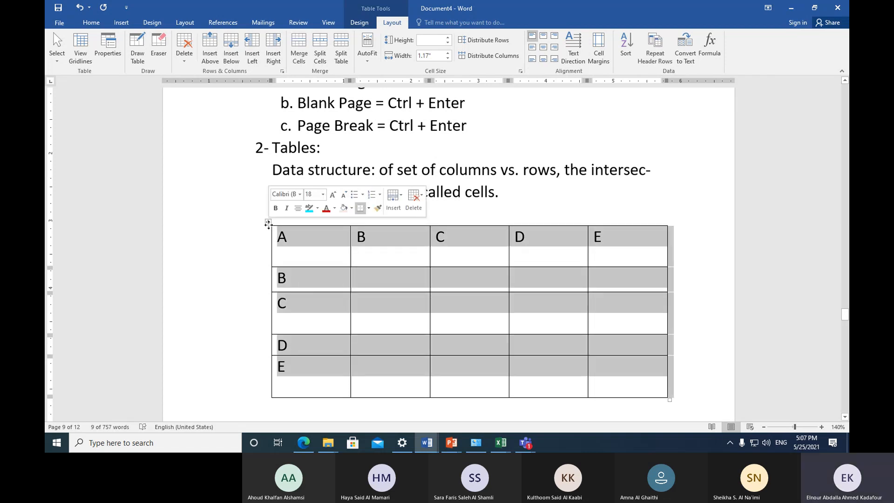
left_click(489, 41)
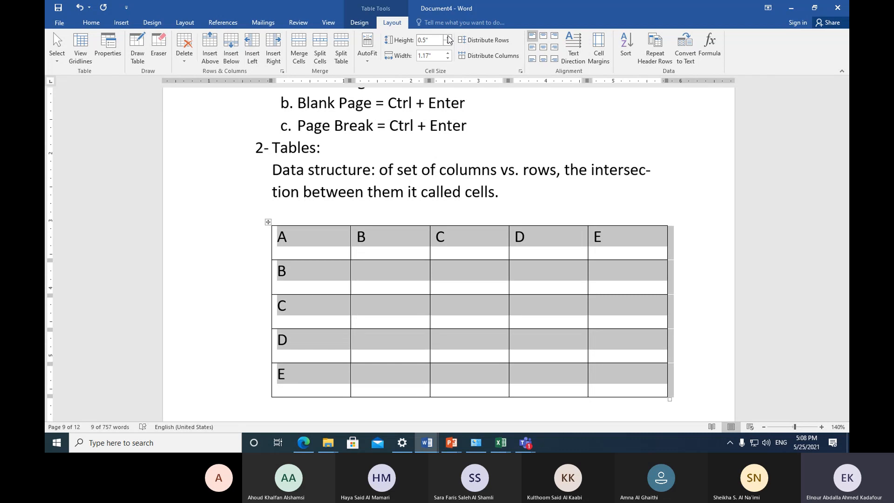
Set the row height of the whole table to 0.6".
left_click(447, 37)
left_click(447, 37)
left_click(448, 37)
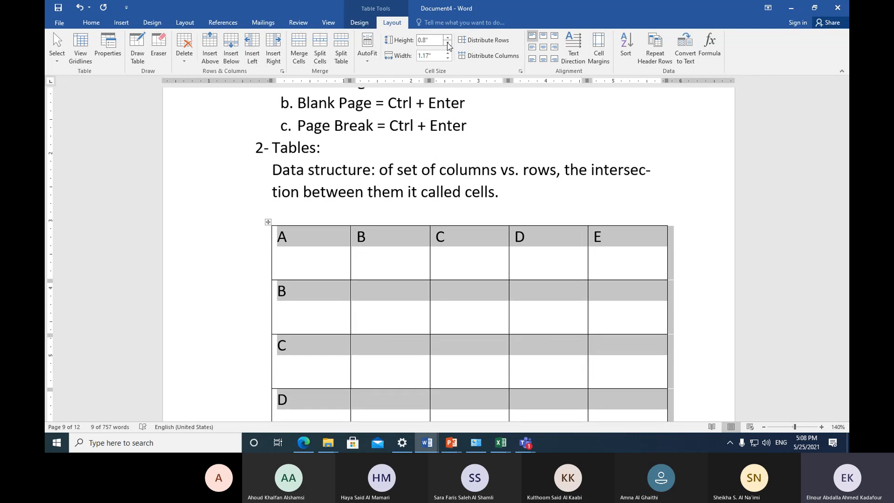
left_click(447, 43)
left_click(447, 42)
Try a column width of 1.3" for the whole table and undo the width changes.
left_click(448, 52)
left_click(447, 53)
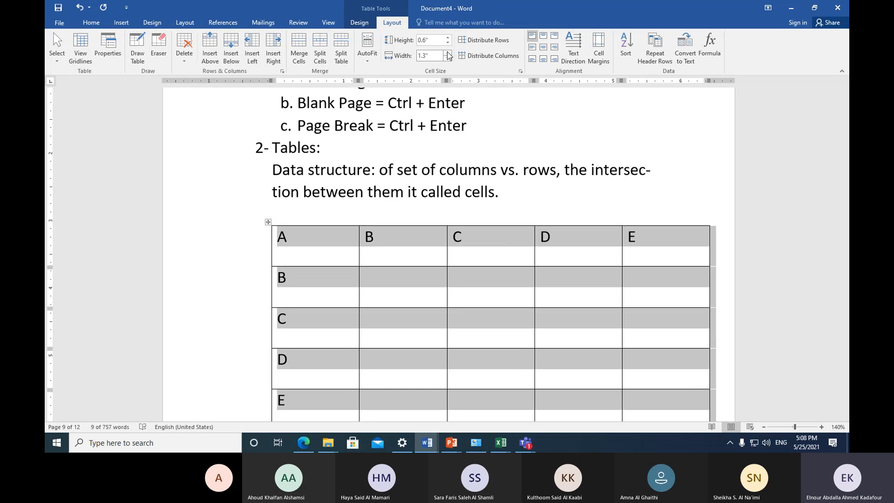
left_click(80, 7)
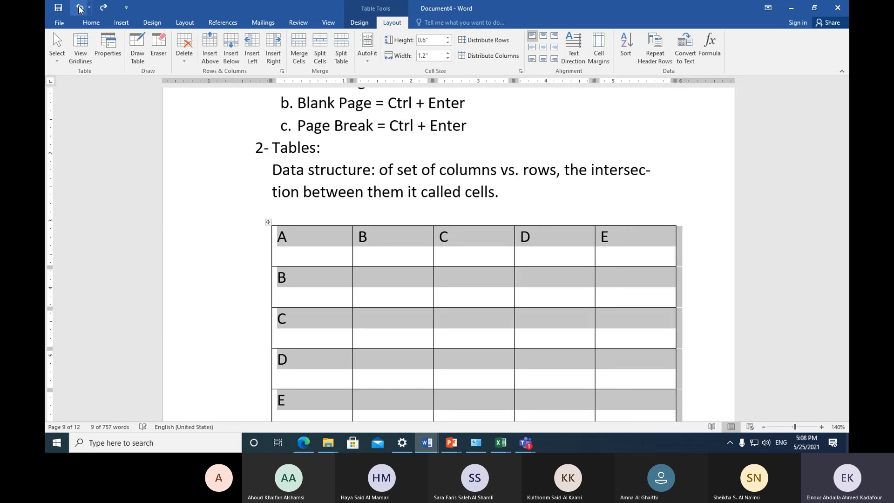
left_click(80, 8)
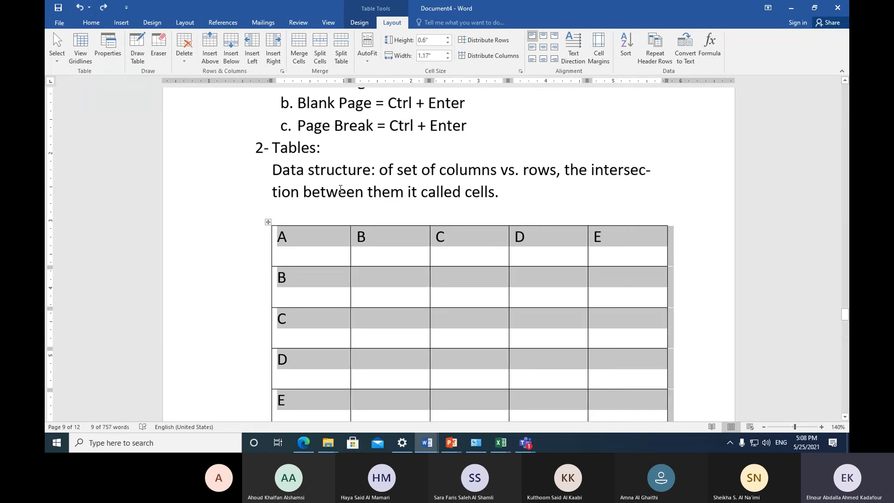
Add "Table design & layout" as item 6 of the list under "Flexibility of the table".
scroll(340, 188, "down", 5)
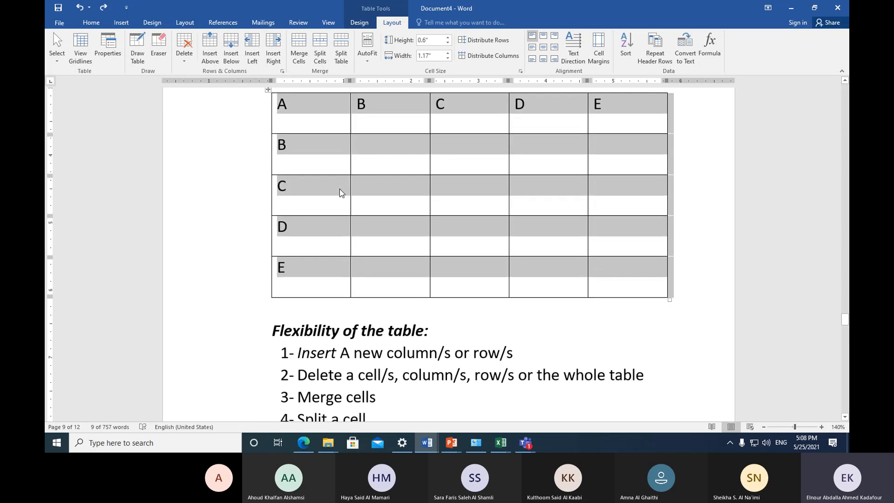
scroll(340, 189, "down", 5)
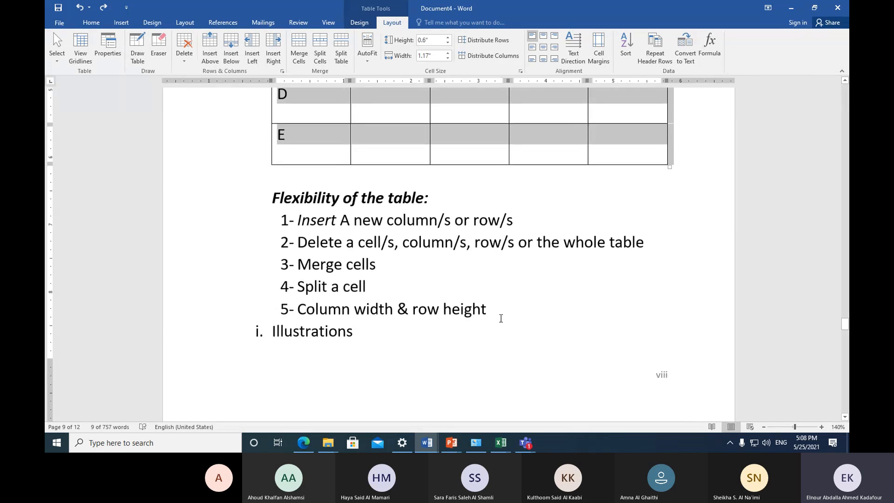
left_click(498, 310)
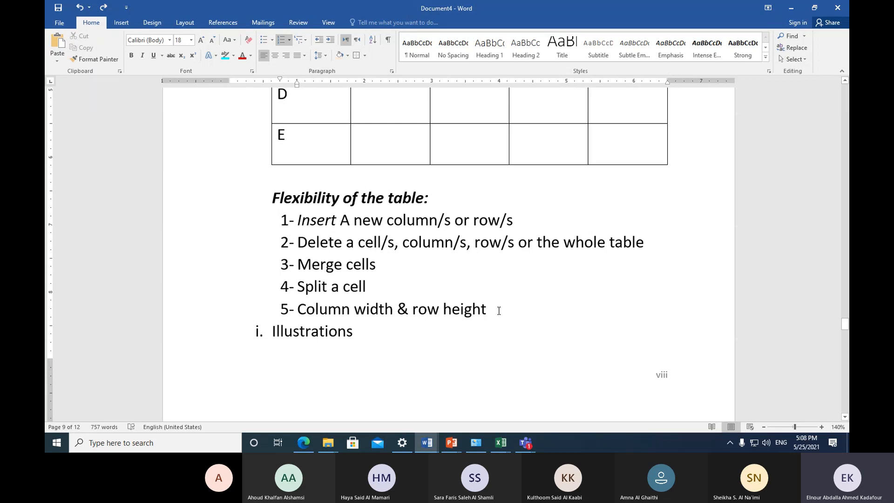
key("Return")
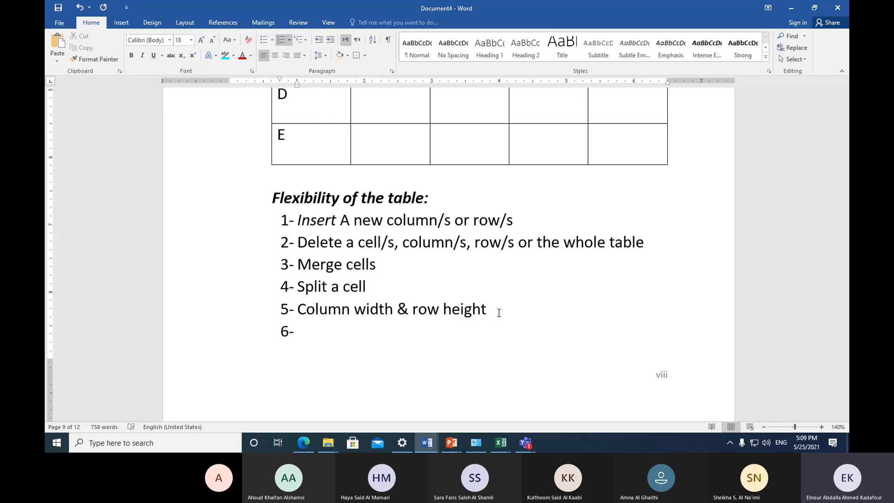
type("tab")
type("le ")
type("f")
type("desi")
type("gn ")
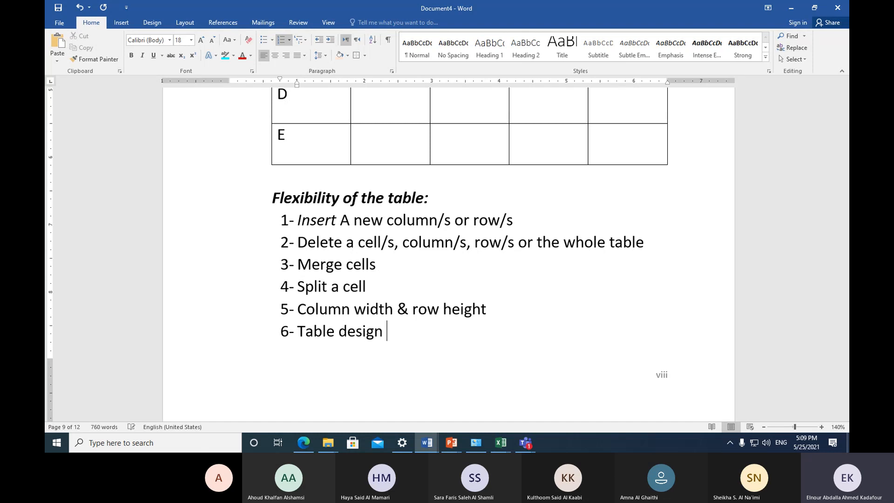
type("7")
key("BackSpace")
type("& layout")
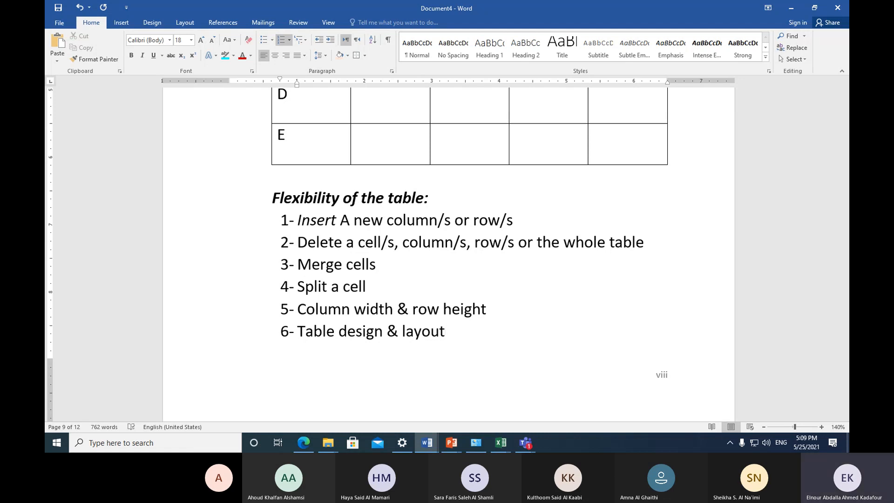
Show the table's layout options and place the cursor after the letter in the table's first cell, A.
scroll(679, 292, "up", 3)
left_click(472, 160)
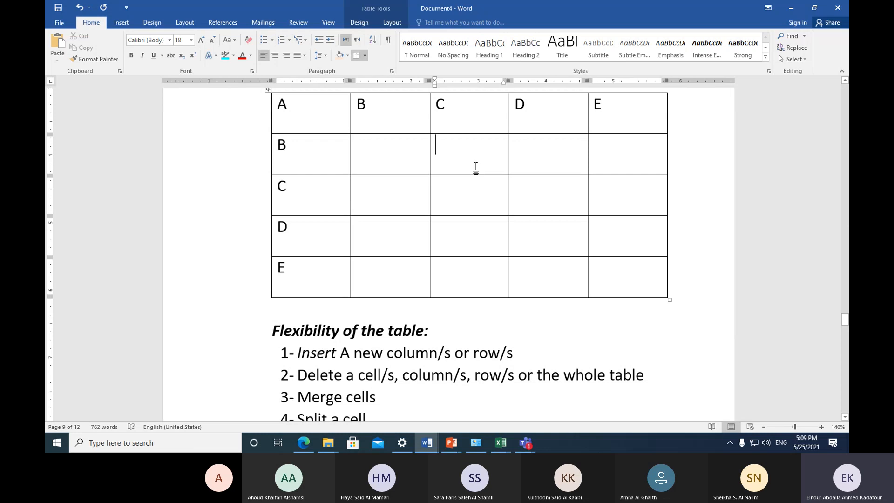
left_click(389, 23)
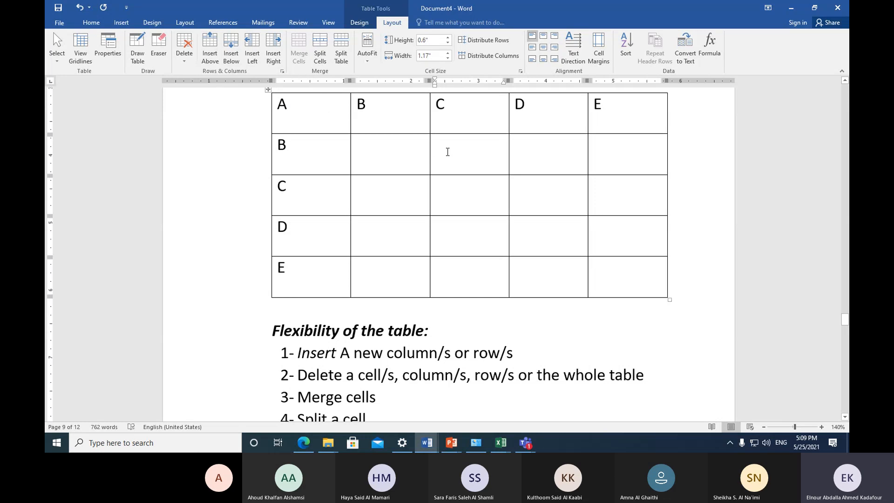
scroll(414, 158, "up", 3)
left_click(268, 187)
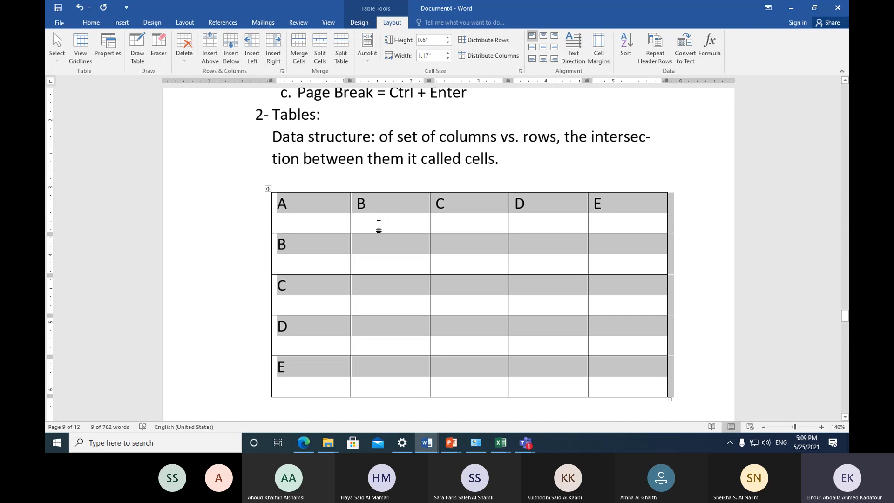
scroll(378, 225, "down", 1)
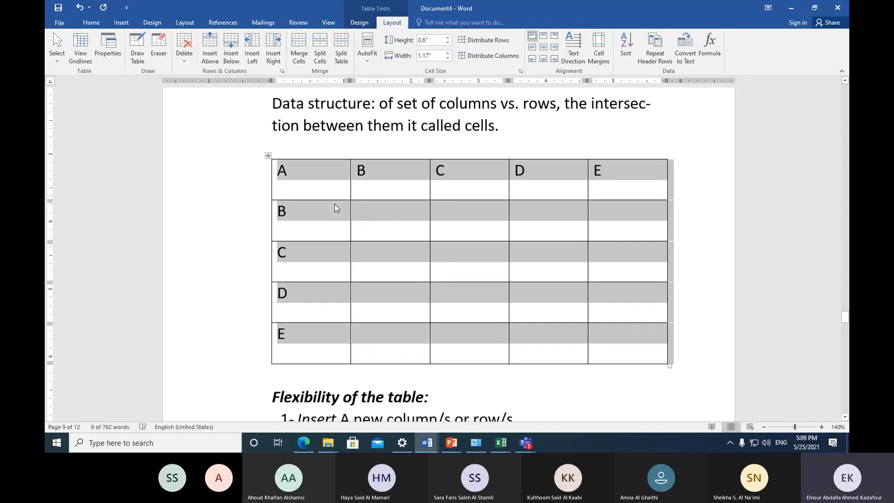
left_click(306, 176)
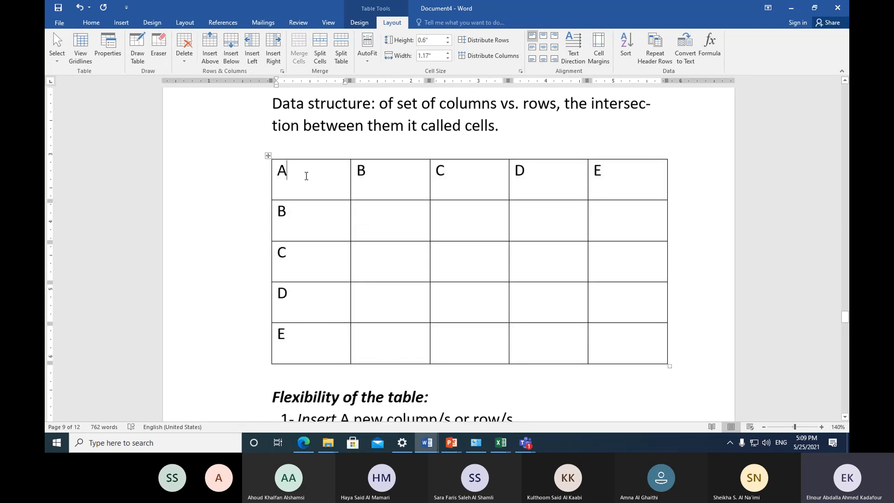
Switch to the Microsoft Teams meeting to admit the waiting participant, and return to the Word document.
left_click(525, 442)
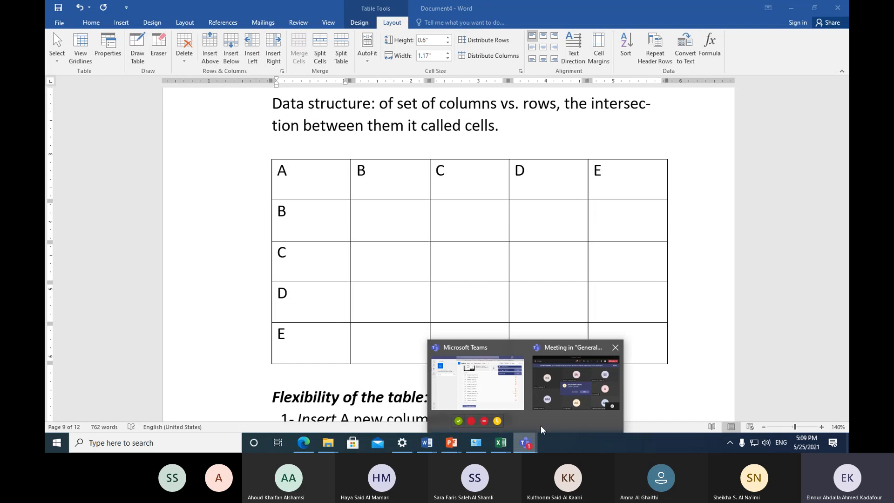
left_click(546, 411)
left_click(504, 242)
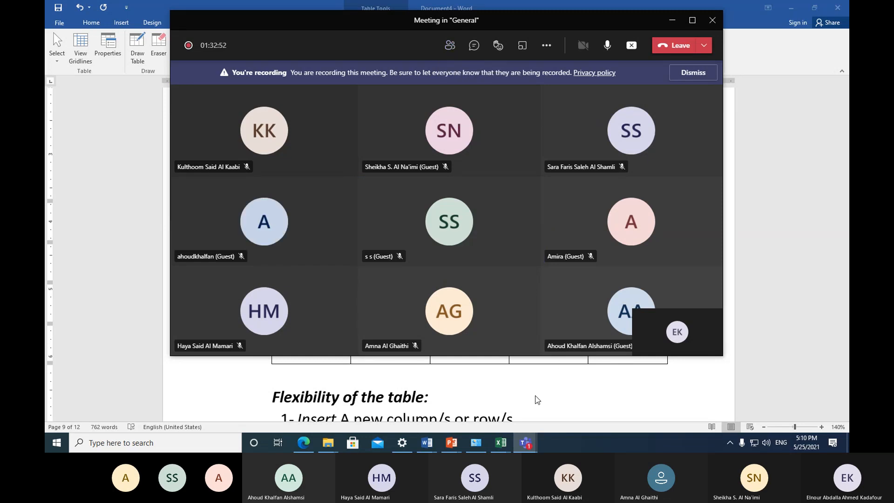
left_click(433, 441)
left_click(612, 397)
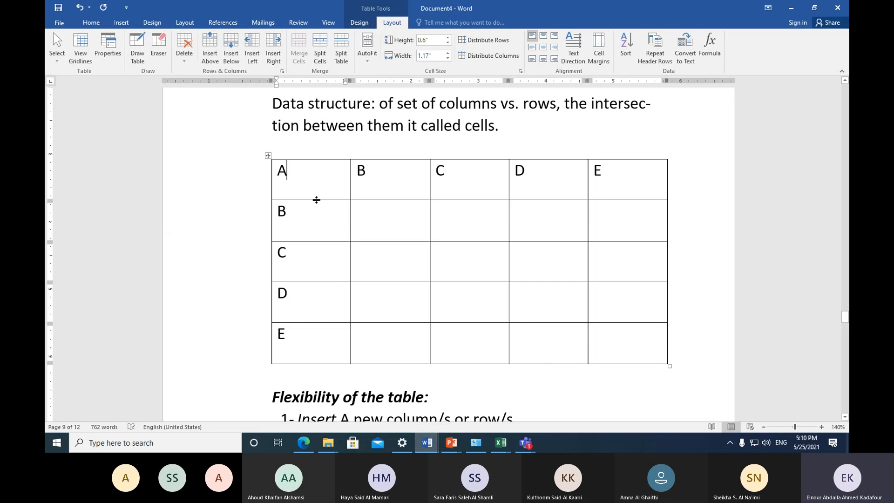
Enlarge the table's first cell, A, to about 1.11" high and 1.62" wide.
left_click_drag(315, 200, 317, 234)
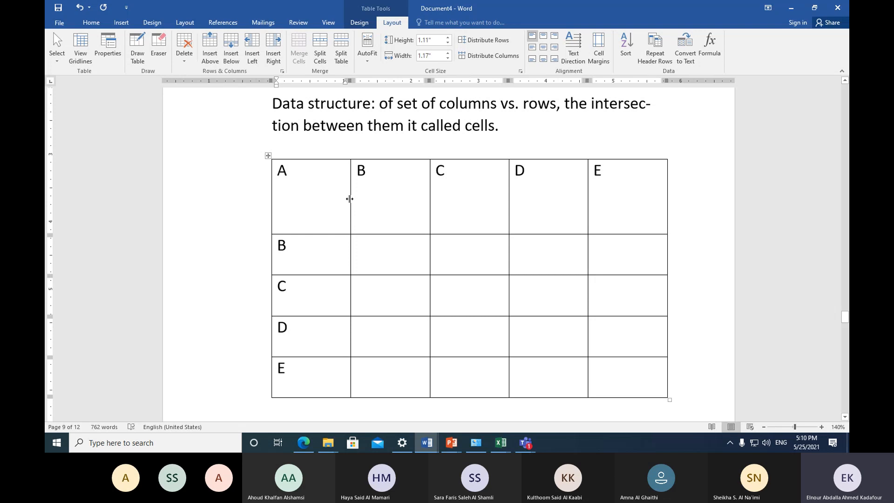
left_click_drag(350, 199, 379, 206)
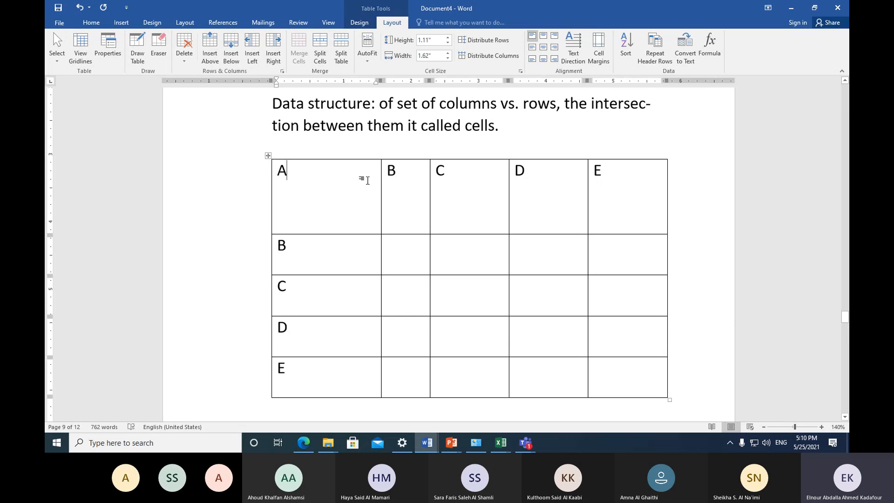
Try top-center, top-right and center-left alignment on cell A, and finish with its text centered both horizontally and vertically.
left_click(543, 37)
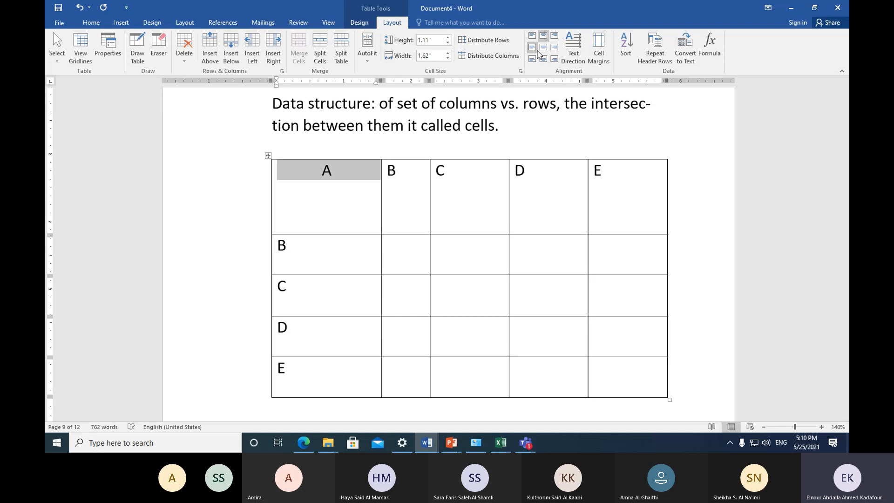
left_click(554, 36)
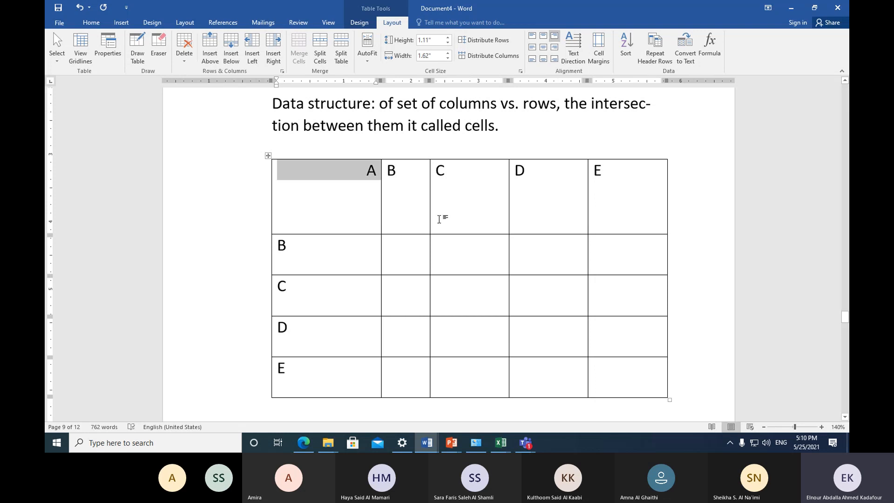
left_click(532, 48)
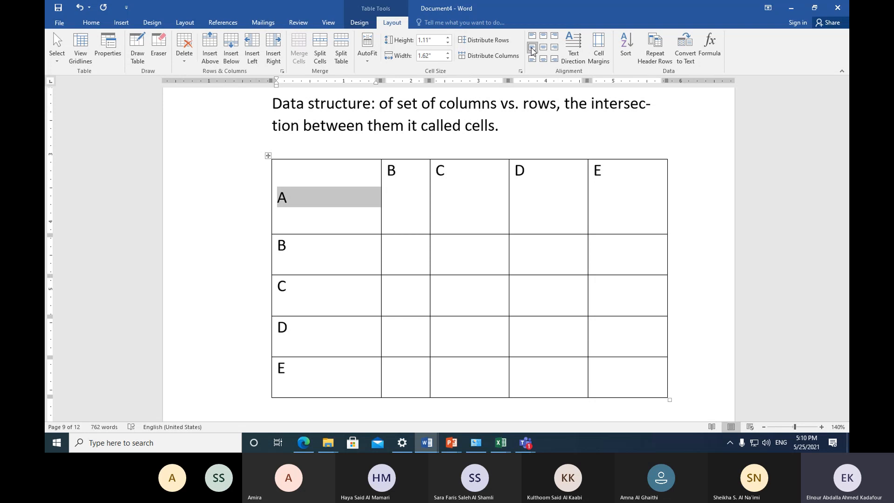
left_click(543, 48)
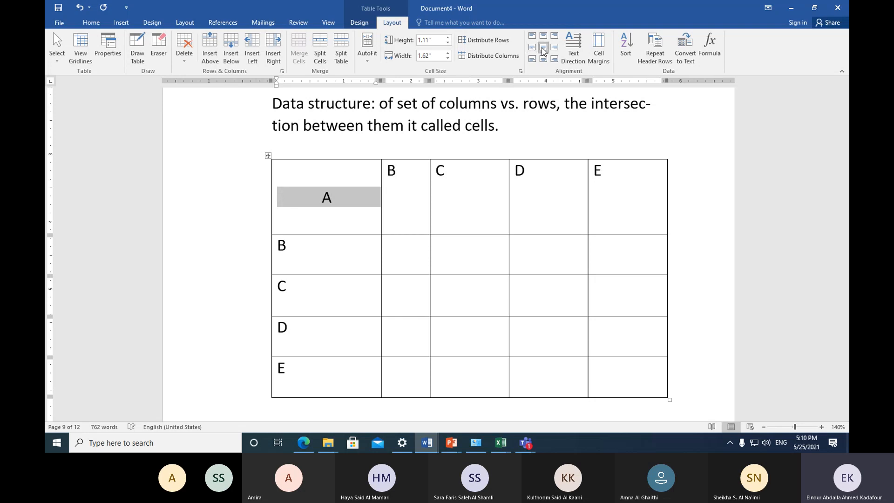
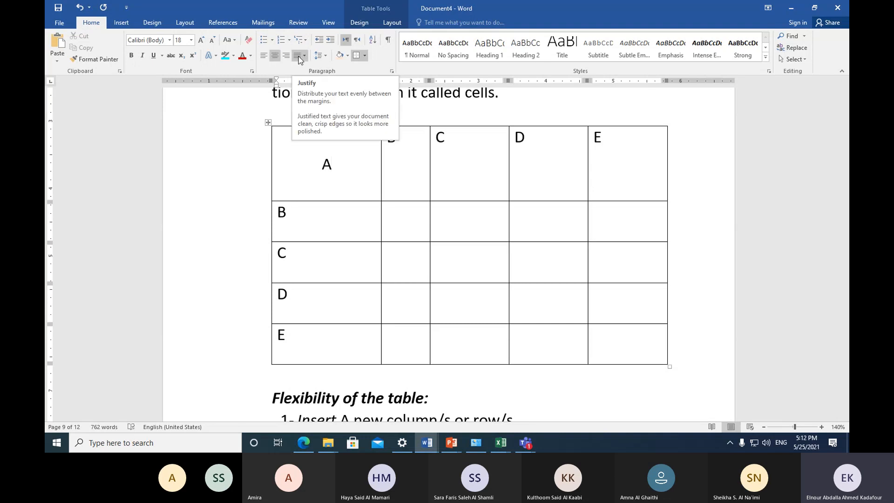
left_click(392, 23)
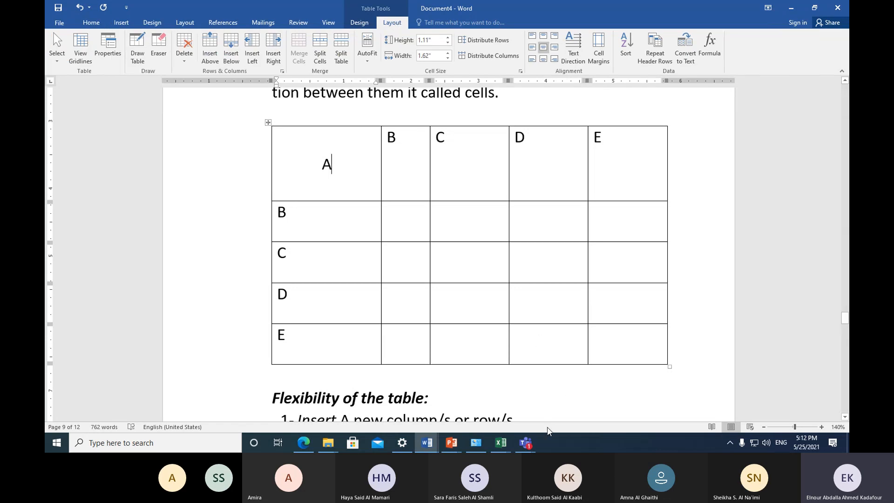
Switch to the Microsoft Teams meeting and admit the guest waiting in the lobby.
left_click(532, 443)
left_click(564, 394)
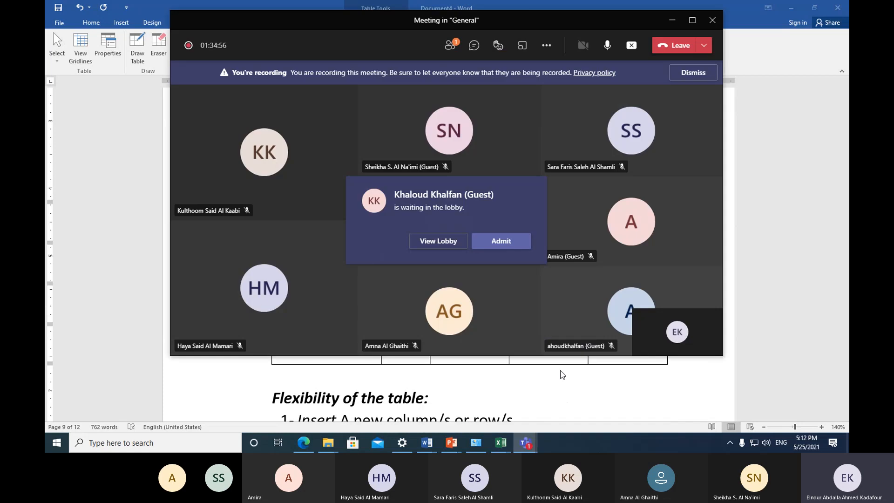
left_click(510, 250)
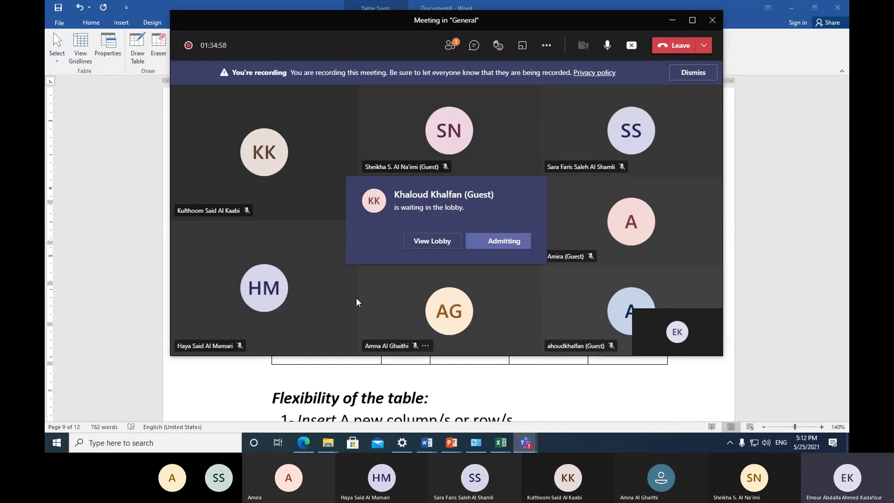
Return to the Word document and compare the design and layout tools available for the table from cell A.
left_click(137, 264)
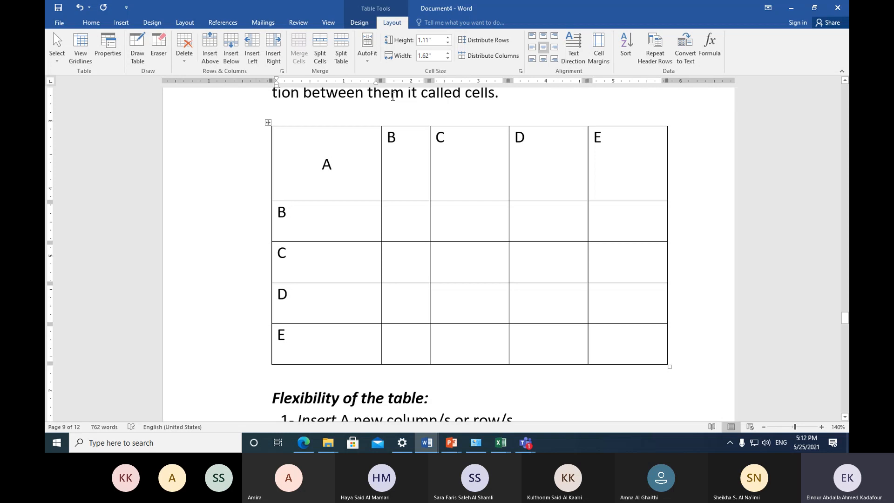
scroll(392, 97, "up", 1)
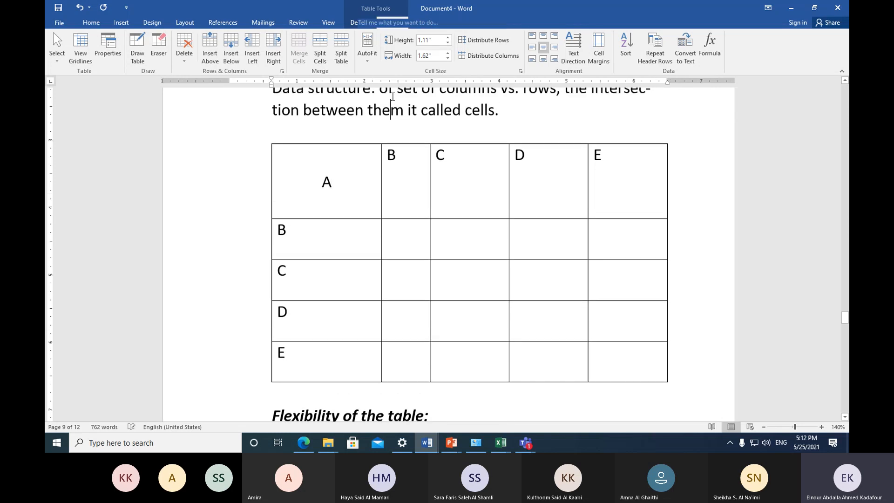
left_click(391, 112)
left_click(369, 178)
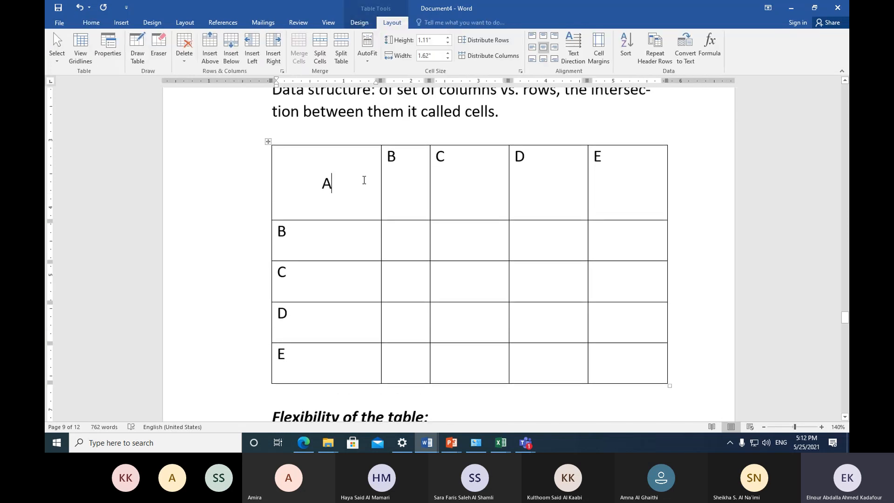
left_click(359, 22)
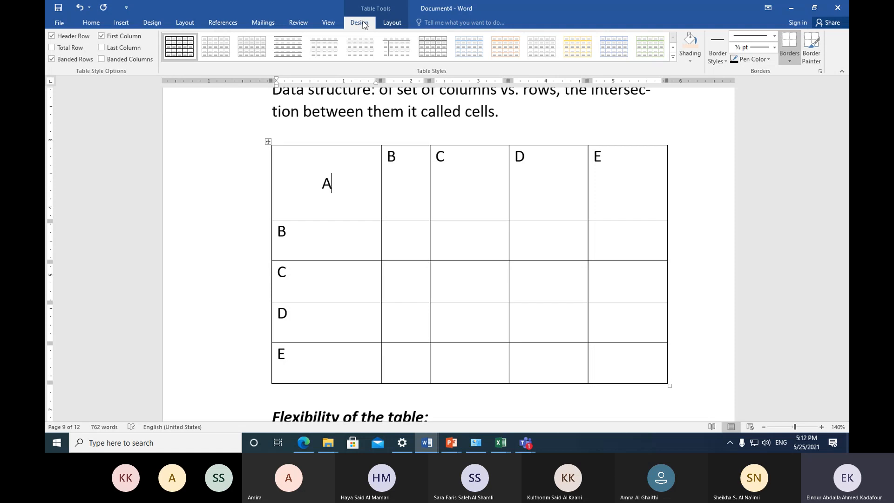
left_click(387, 23)
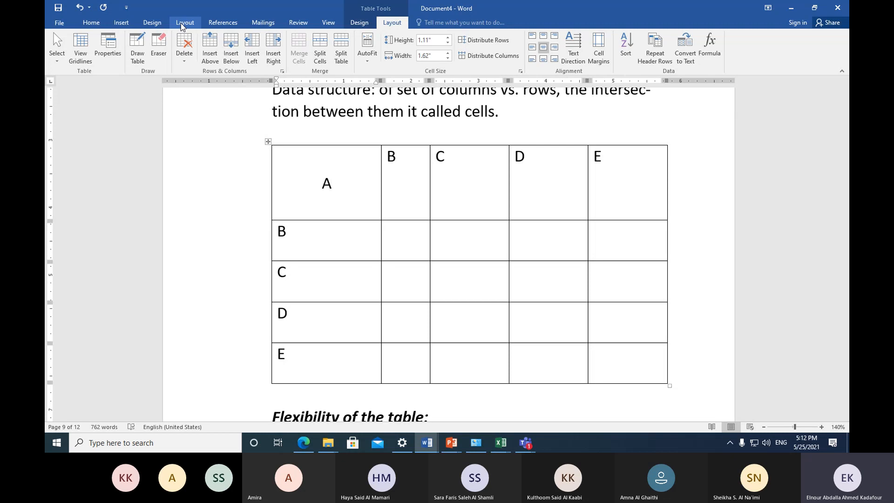
left_click(368, 25)
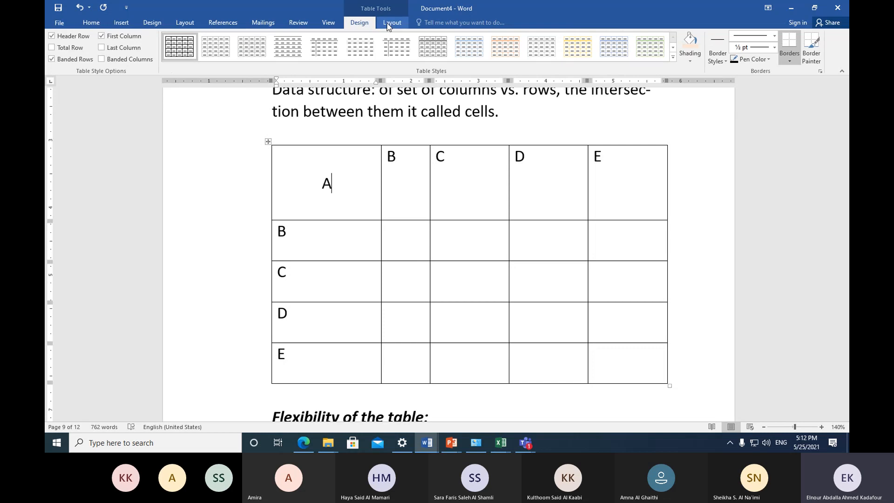
left_click(392, 23)
left_click(368, 25)
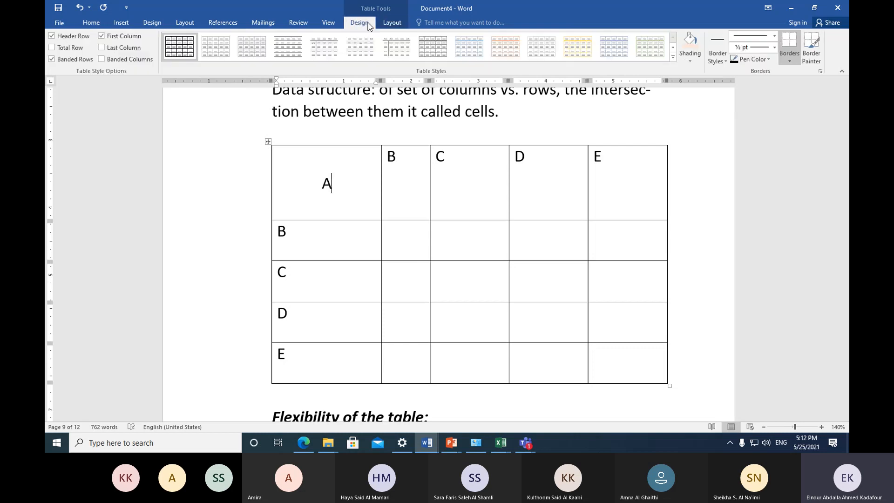
left_click(391, 22)
Review the "Flexibility of the table" list through item 6, Table design & layout, and return to the table's layout tools.
scroll(333, 203, "down", 5)
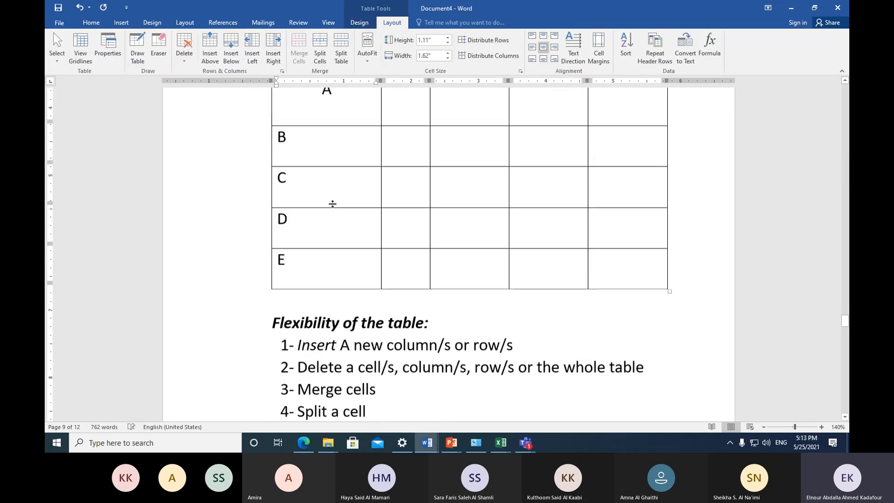
scroll(333, 204, "down", 1)
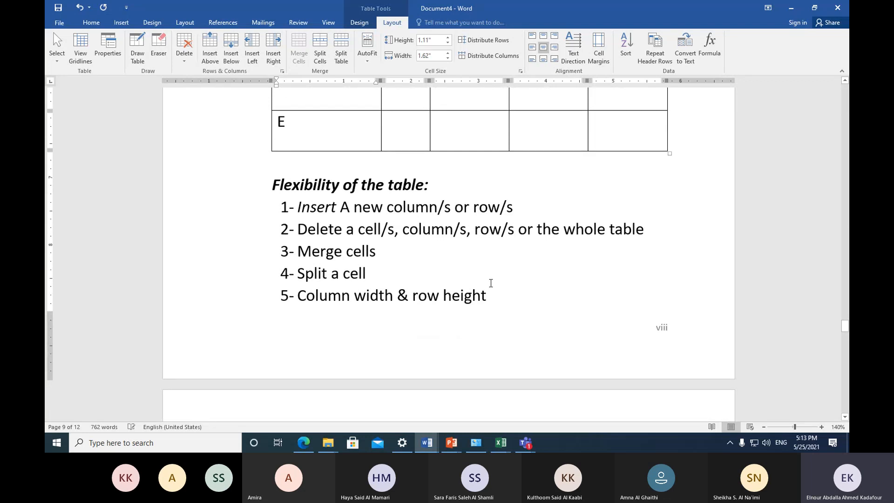
left_click(507, 295)
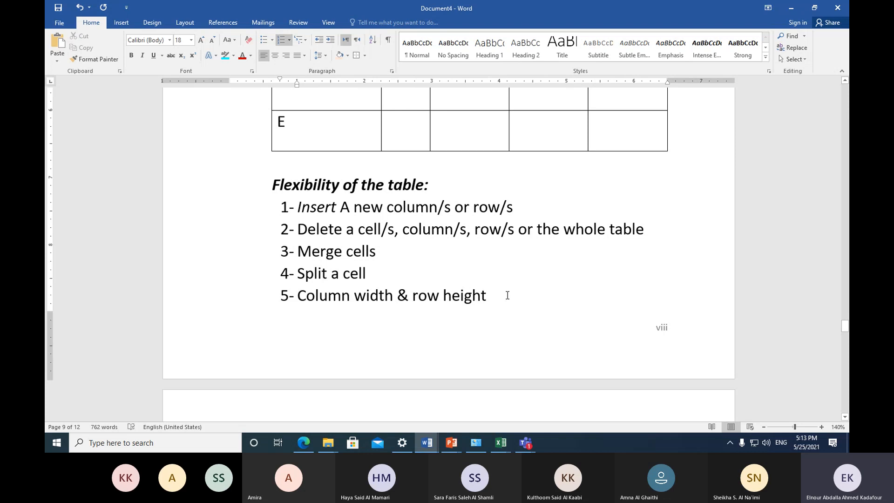
scroll(507, 295, "down", 5)
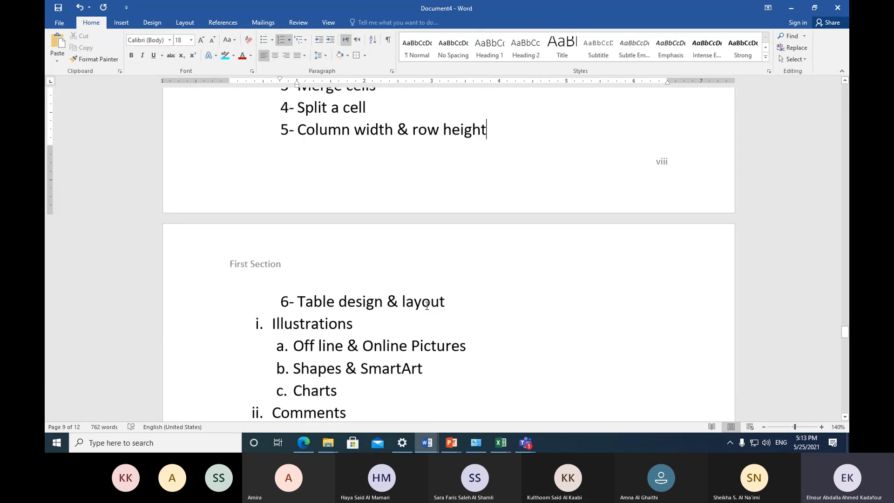
scroll(433, 302, "up", 9)
left_click(452, 180)
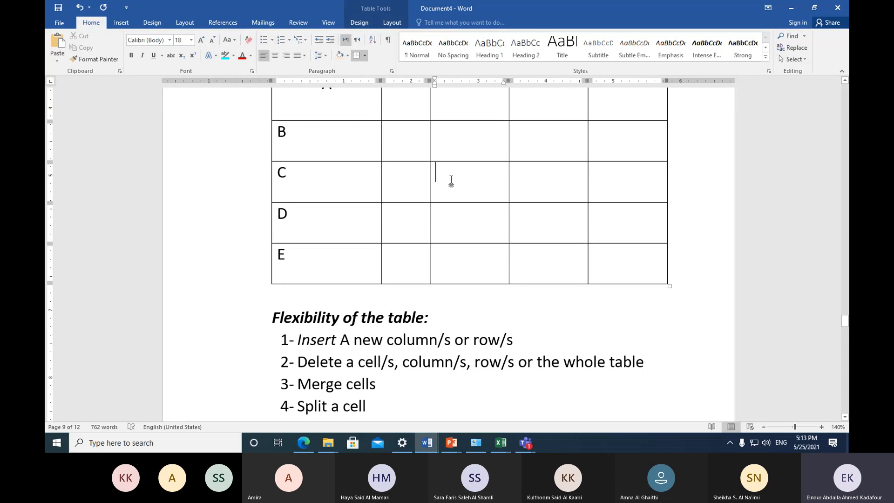
left_click(392, 22)
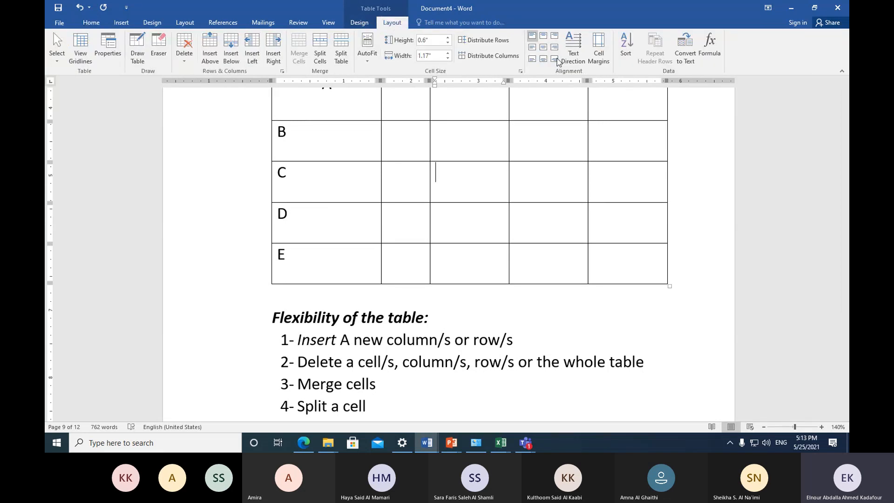
scroll(451, 193, "up", 3)
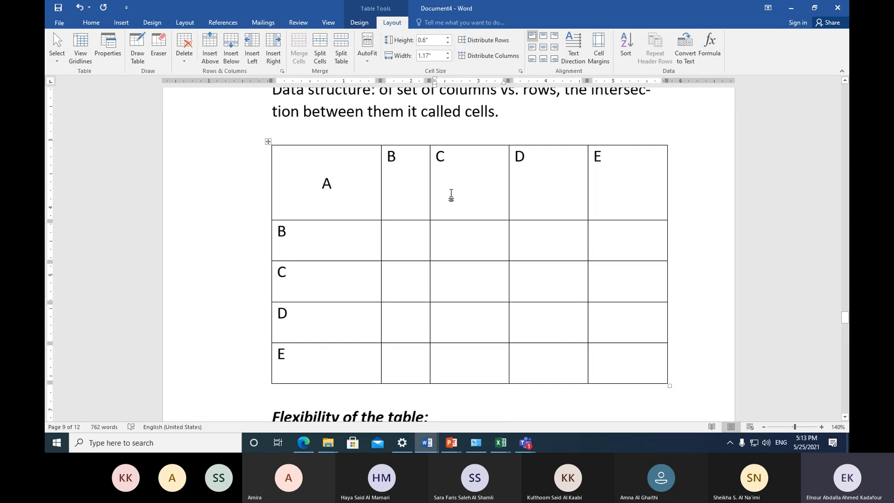
Cycle the text direction of cell A through its rotated orientations and back to horizontal.
left_click(338, 185)
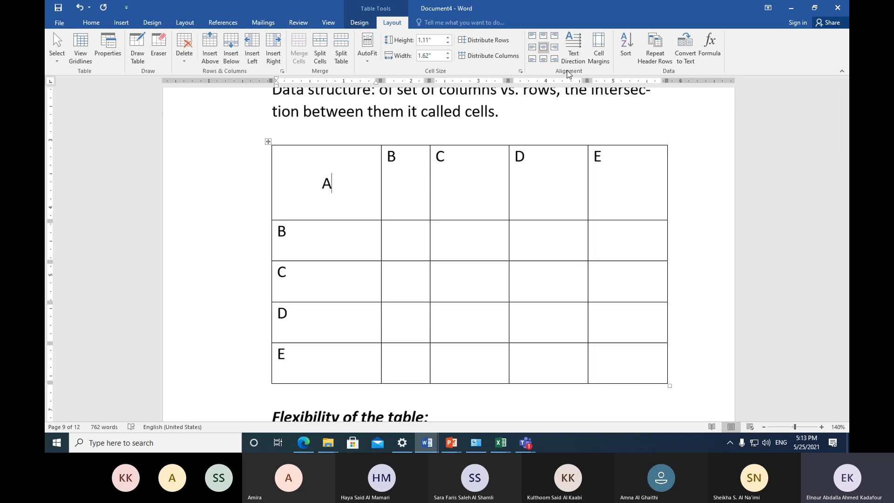
left_click(573, 44)
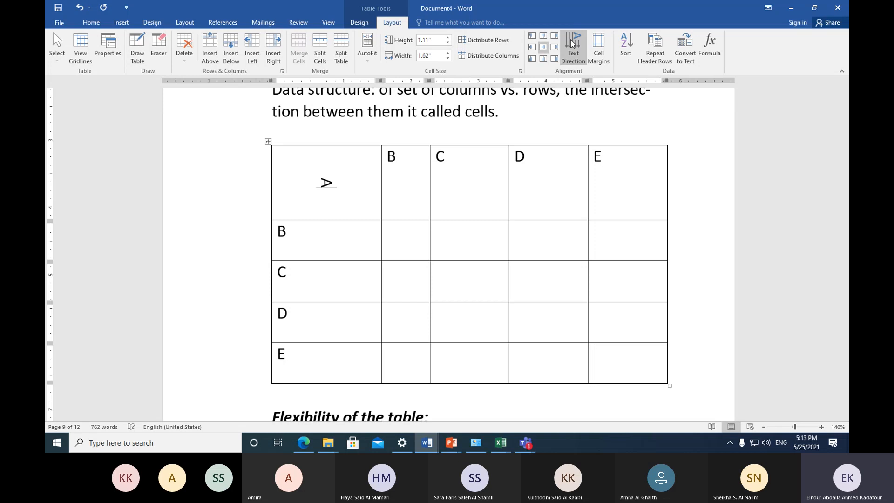
left_click(573, 43)
left_click(576, 40)
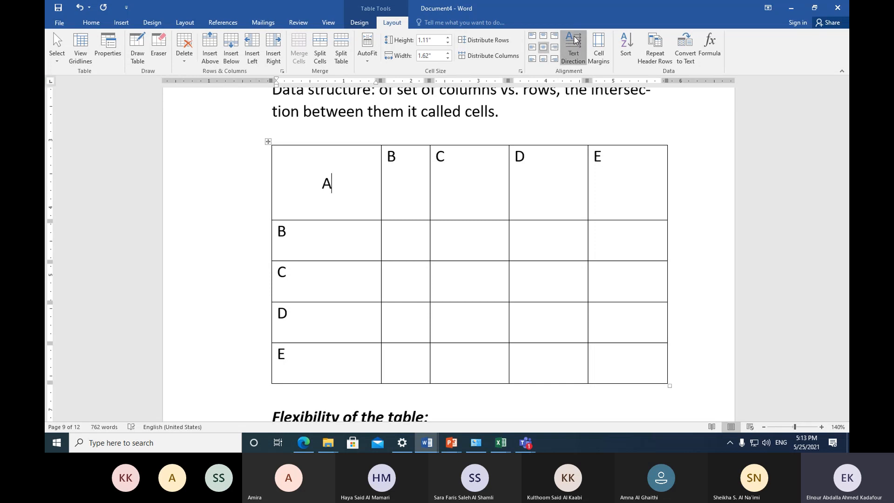
left_click(576, 40)
left_click(576, 41)
left_click(576, 40)
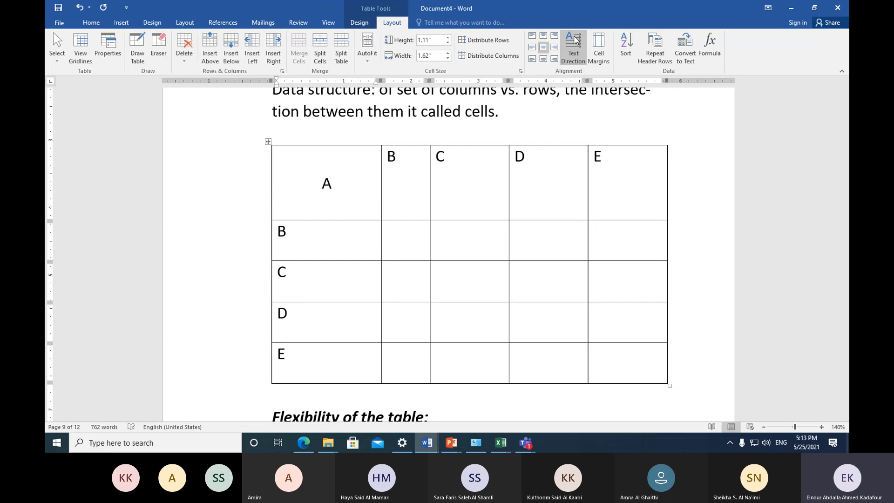
left_click(576, 40)
left_click(576, 41)
left_click(574, 42)
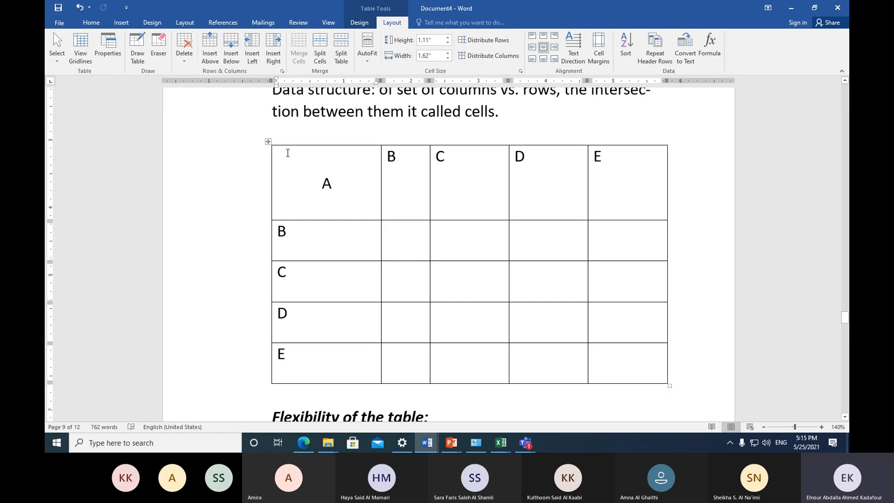
Center the text of every cell in the table both horizontally and vertically.
left_click(270, 142)
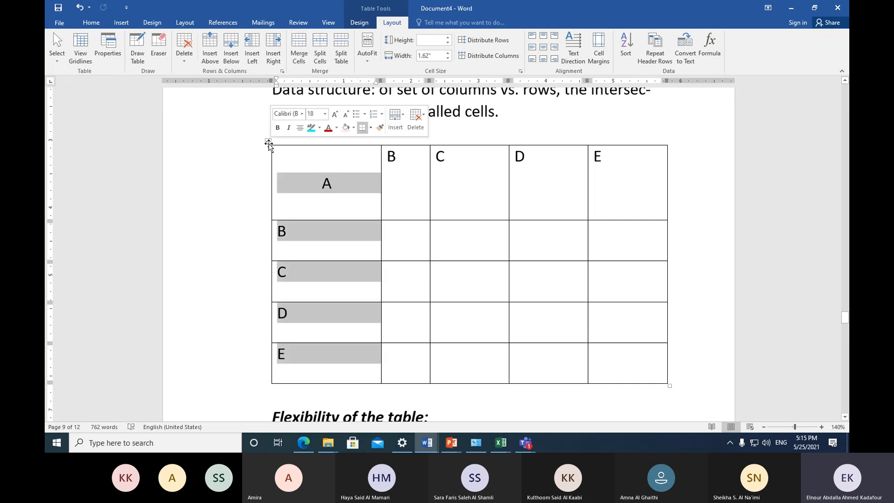
left_click(268, 142)
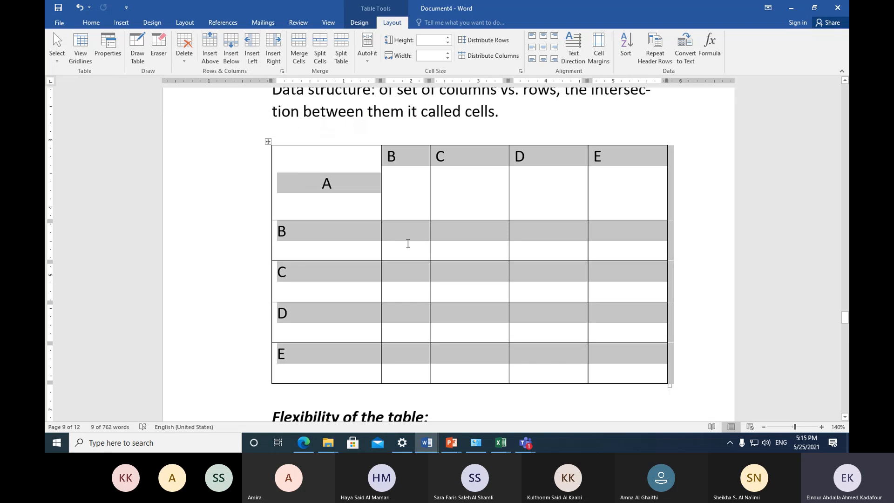
left_click(544, 47)
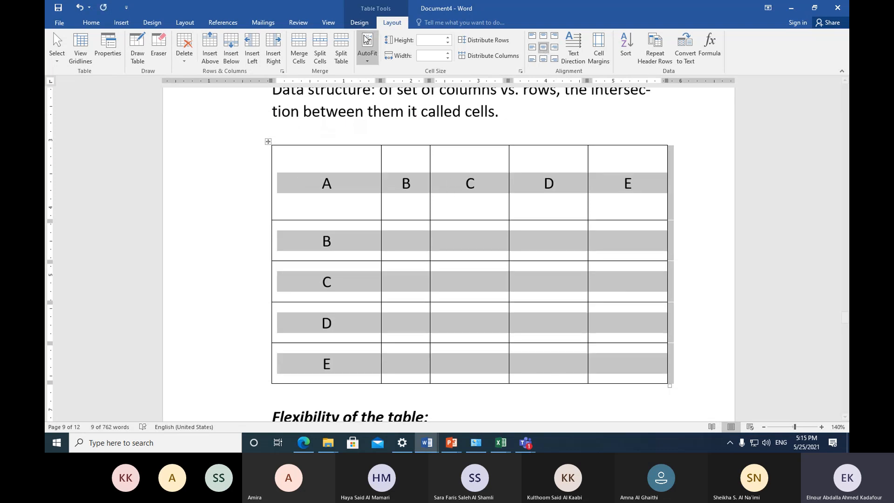
Try an orange grid table style with banded rows on the whole table, and undo it.
left_click(361, 23)
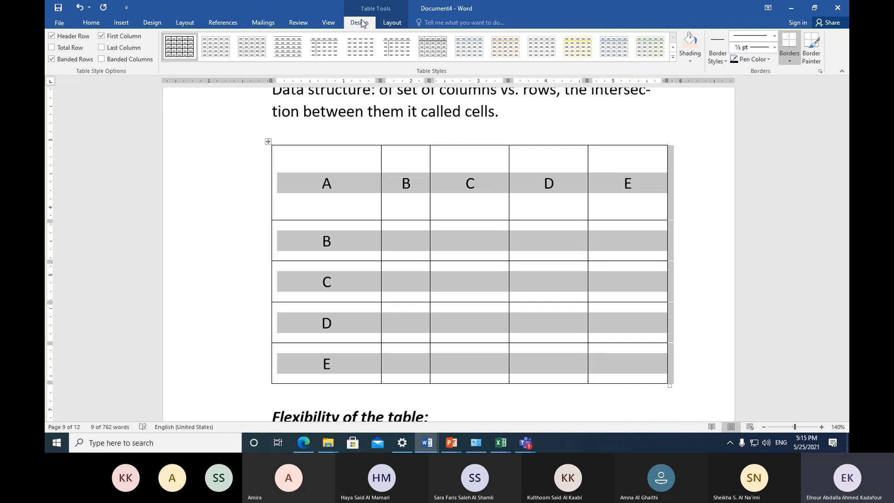
left_click(425, 50)
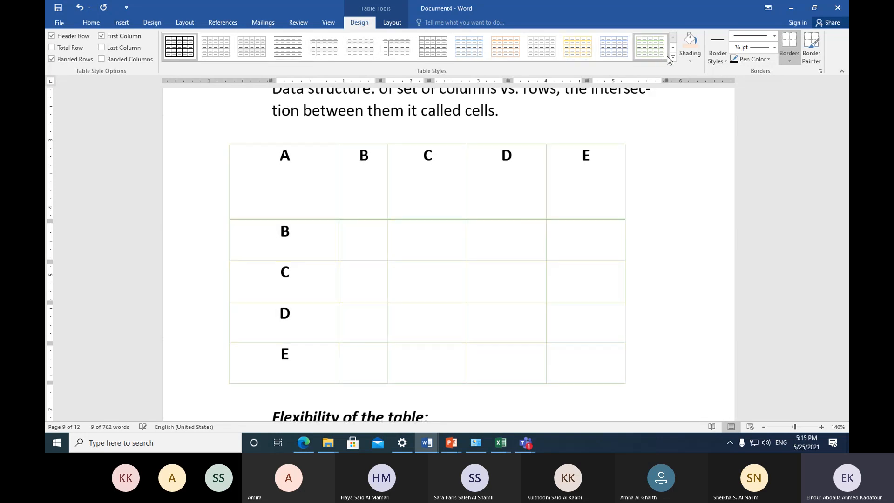
left_click(672, 57)
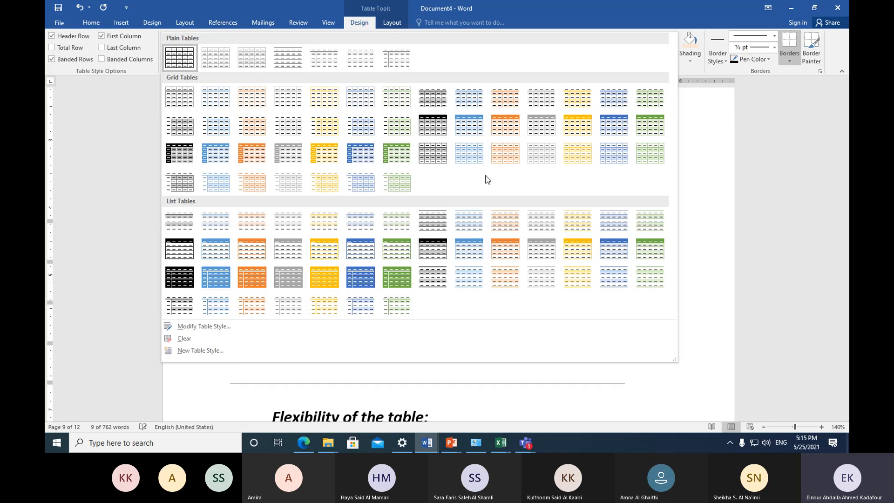
left_click(498, 157)
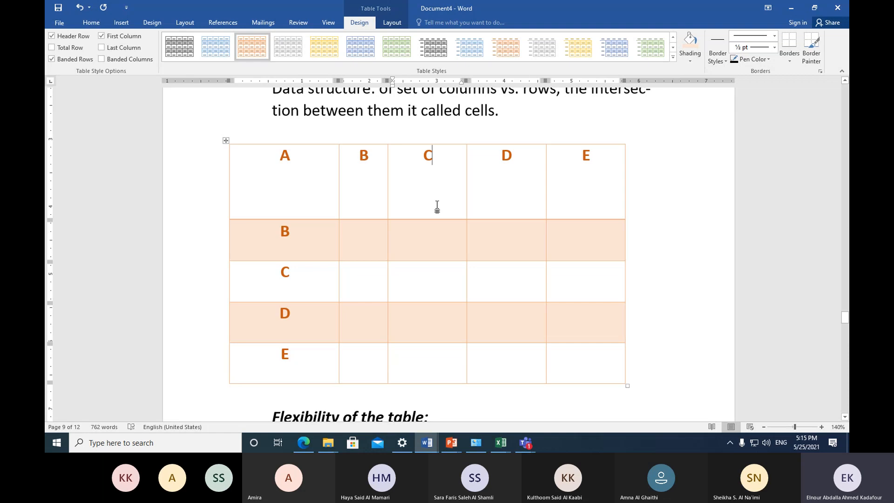
left_click(80, 7)
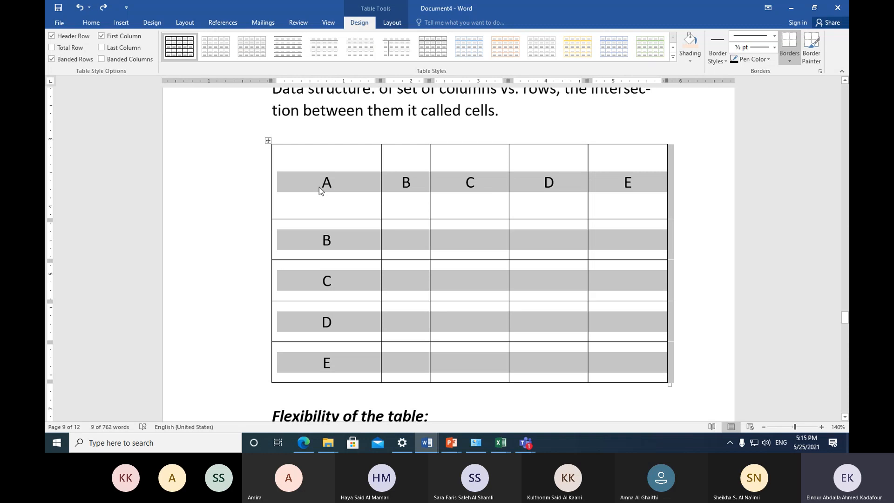
Examine the shading colors and border styles available for the selected table.
left_click(690, 61)
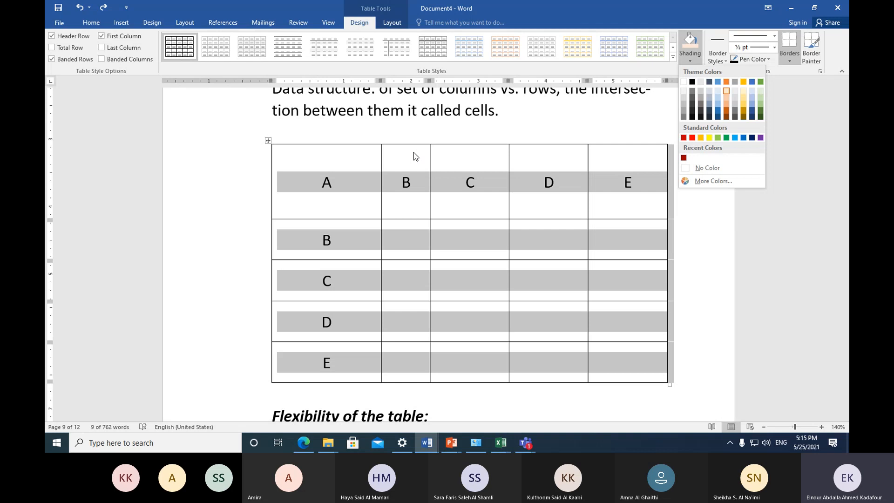
left_click(727, 63)
left_click(727, 63)
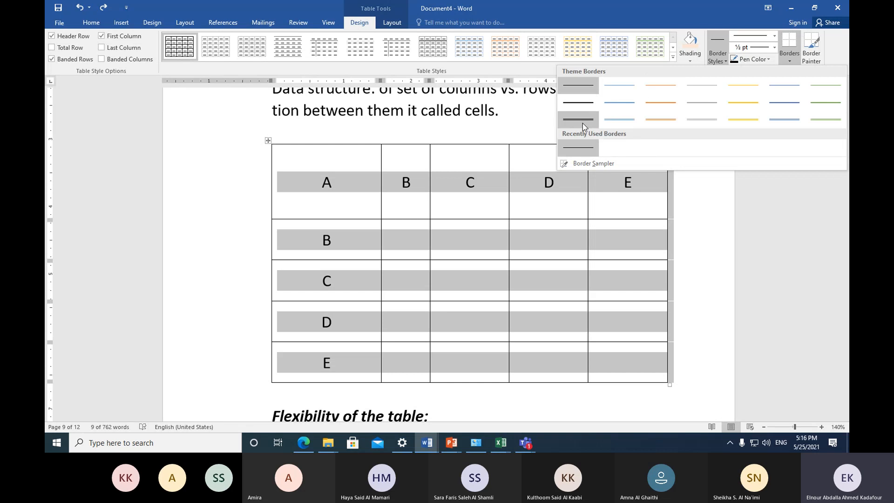
Set the table's border pen to dark red with a line weight of 1 ½ pt.
left_click(769, 59)
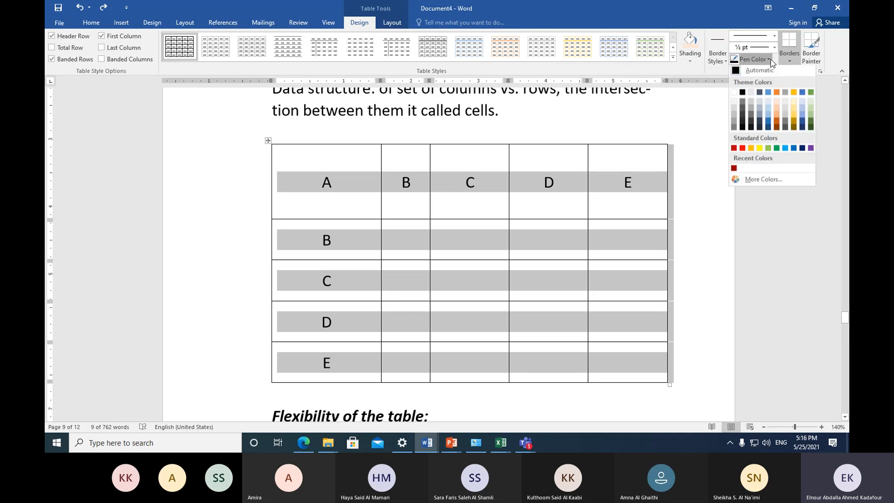
left_click(733, 150)
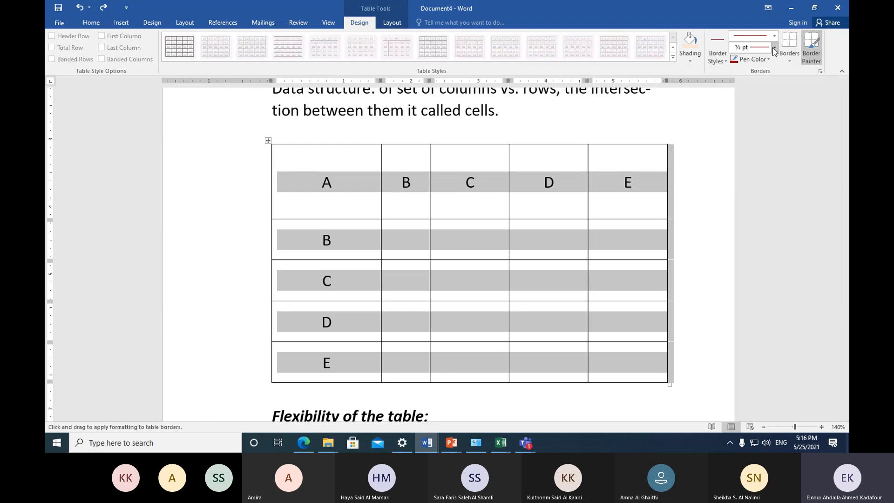
left_click(774, 47)
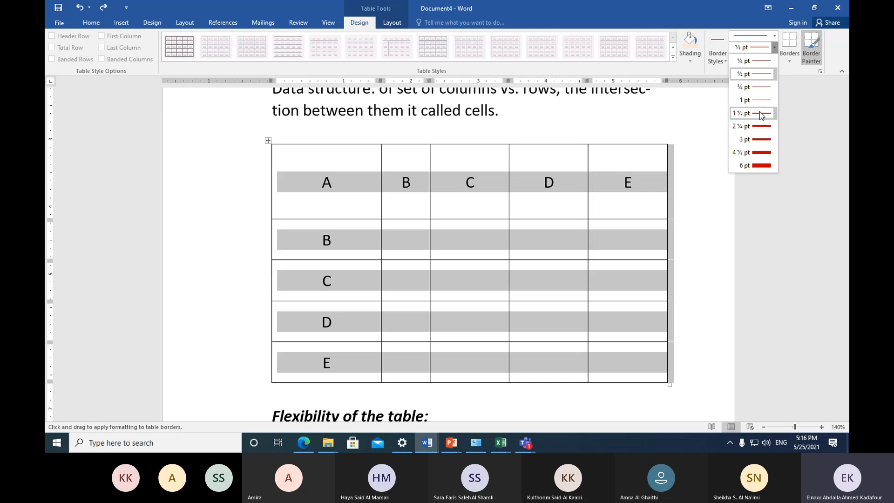
left_click(760, 112)
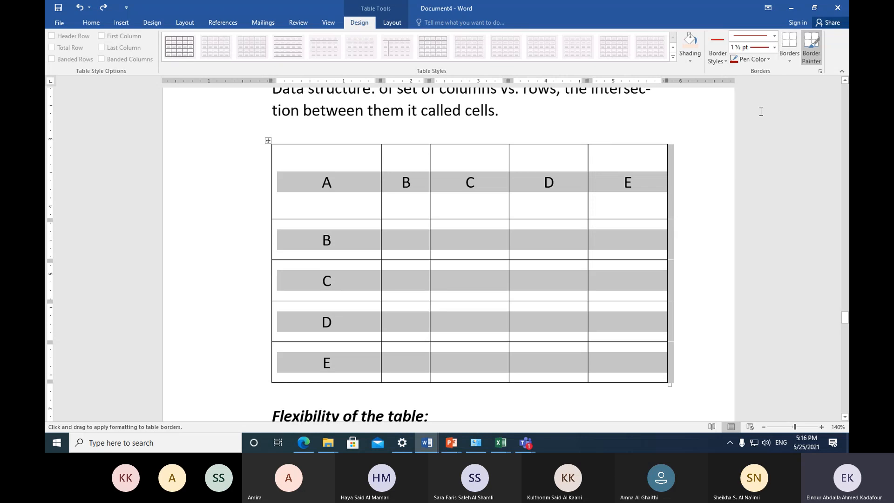
Paint the upper border of the first header cell, A, with the orange ½ pt double-line theme border style.
left_click(726, 62)
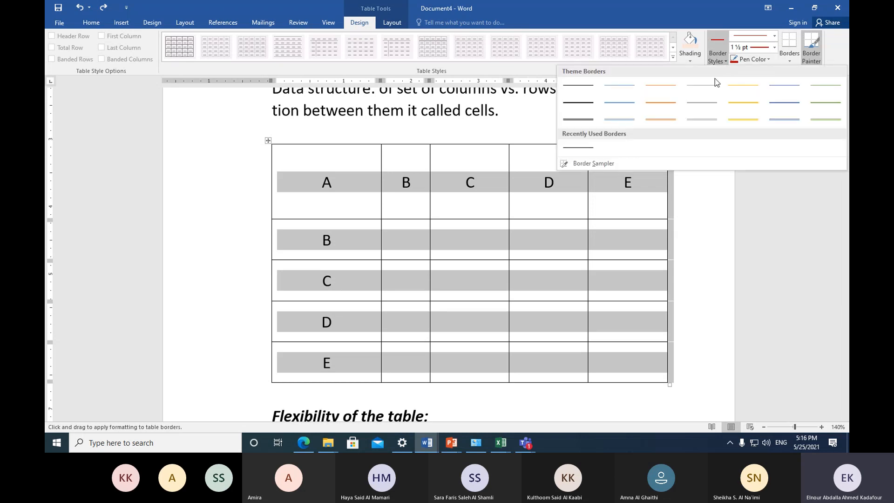
left_click(663, 119)
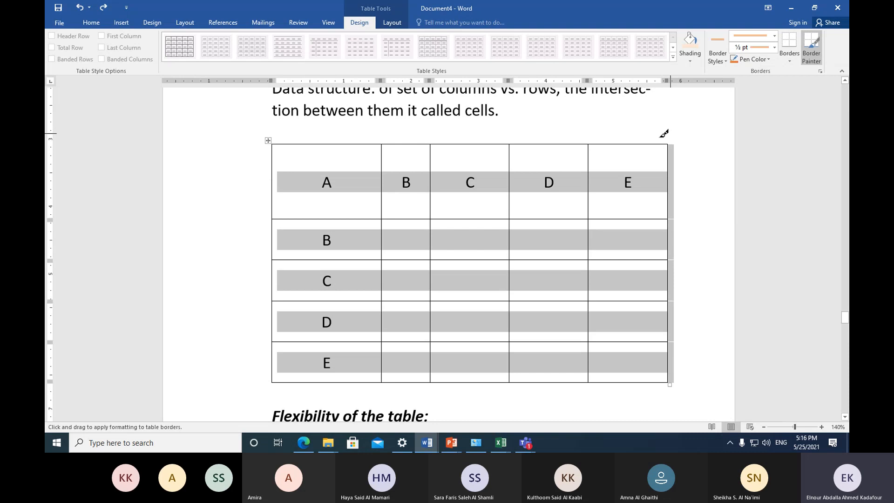
left_click(300, 144)
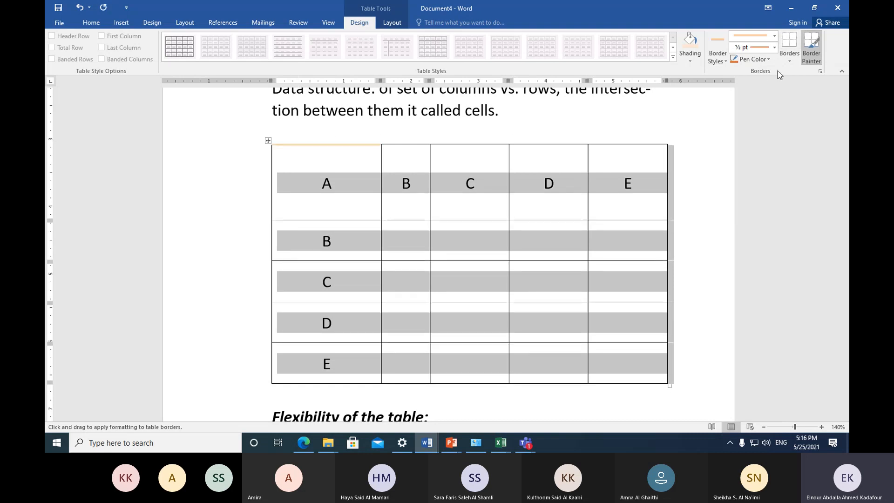
Apply the blue 1 ½ pt theme border style to all borders of the table.
left_click(789, 59)
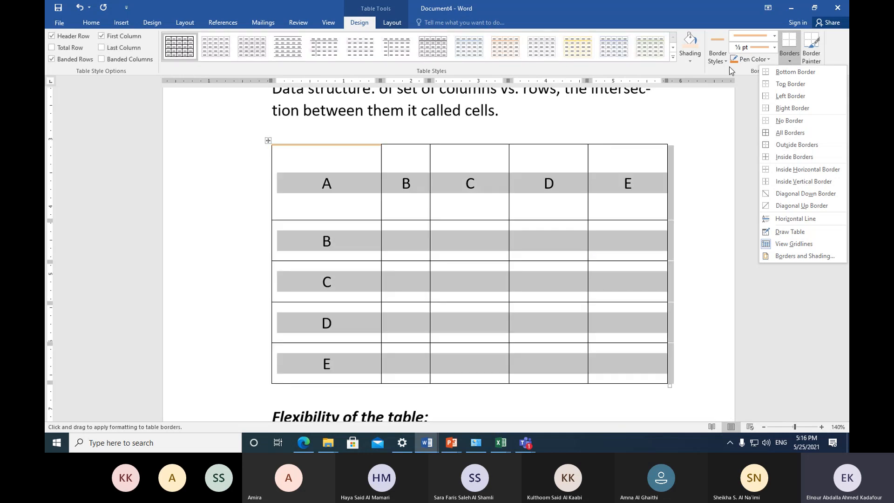
left_click(726, 63)
left_click(722, 64)
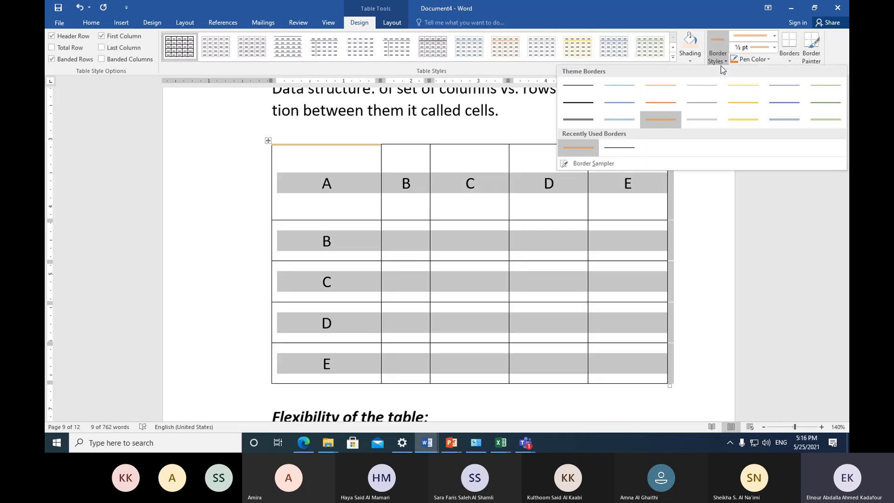
left_click(622, 104)
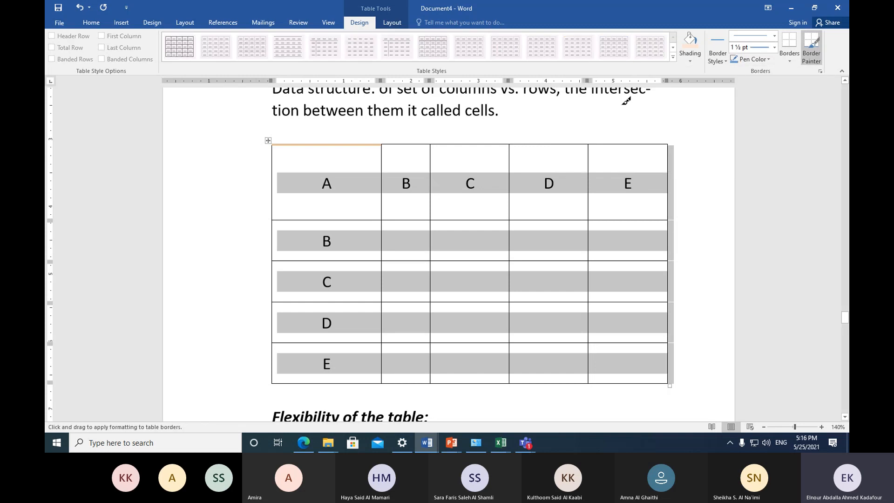
left_click(789, 61)
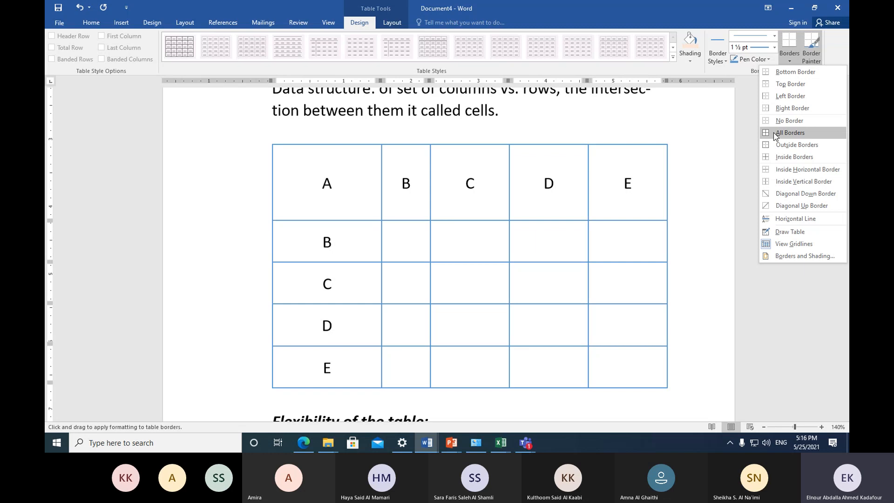
left_click(772, 133)
left_click(554, 183)
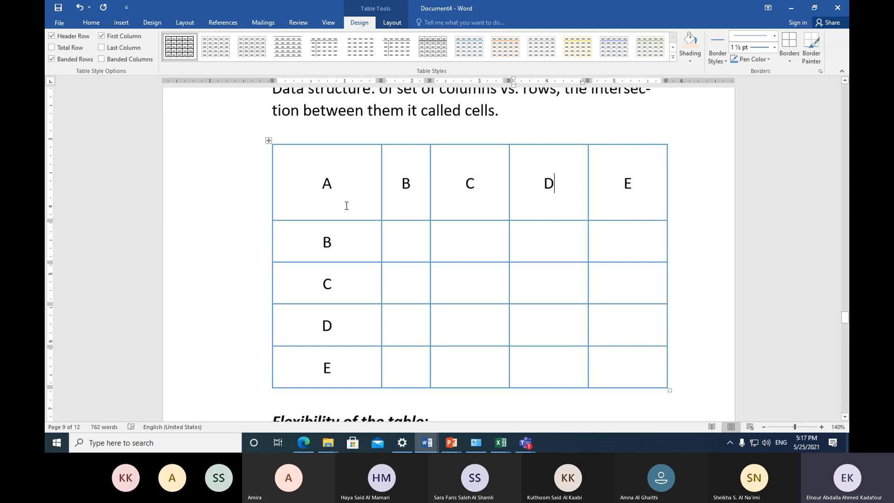
Format the text of the whole table with a red font color, bold and italic.
scroll(347, 205, "down", 3)
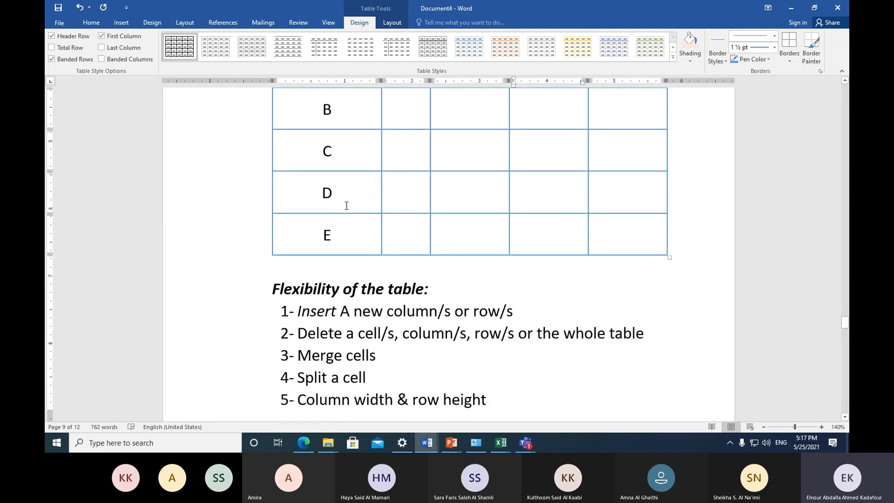
scroll(345, 203, "up", 4)
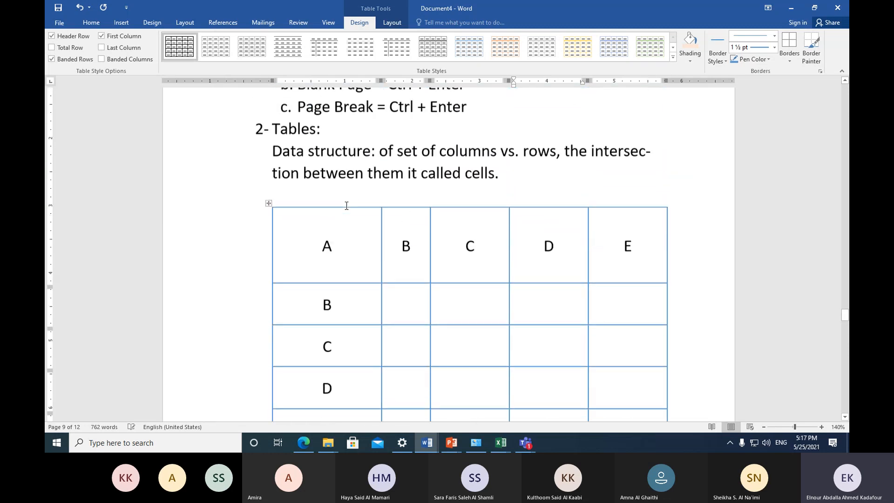
left_click(269, 207)
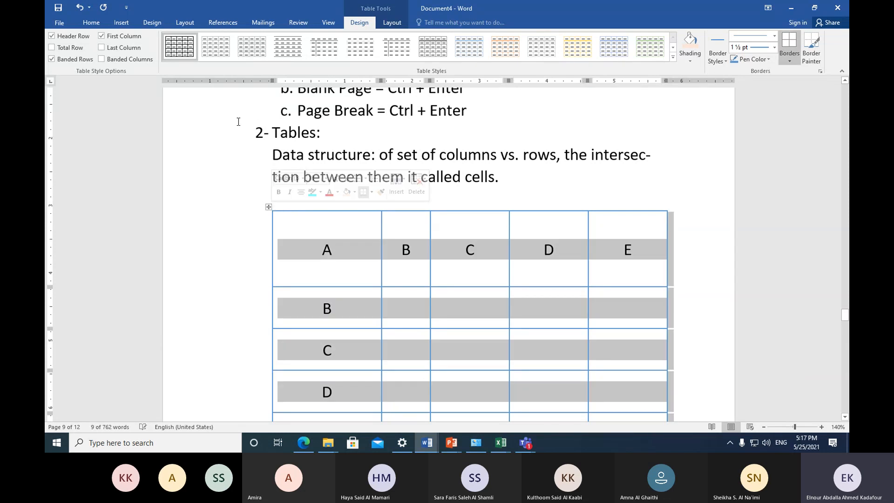
left_click(92, 25)
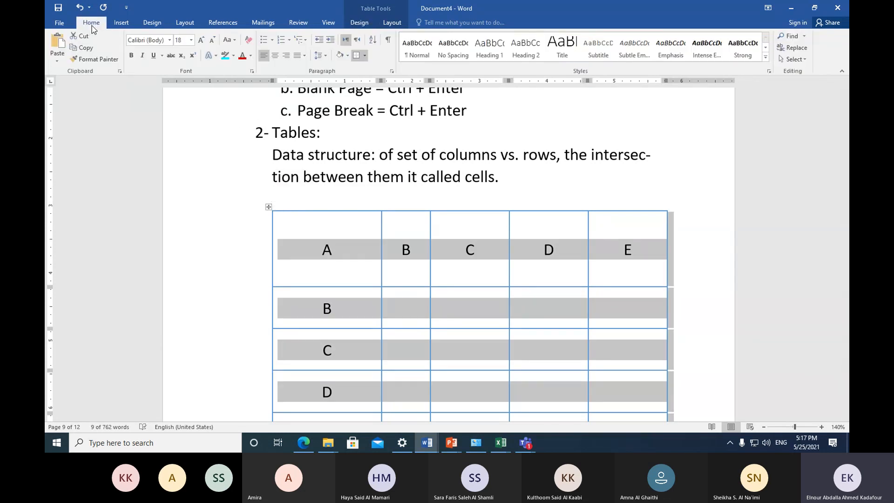
left_click(169, 41)
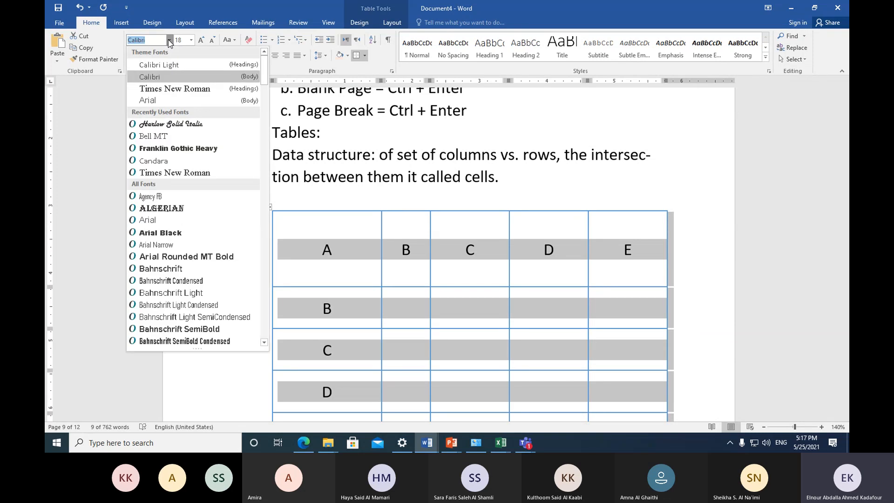
left_click(191, 41)
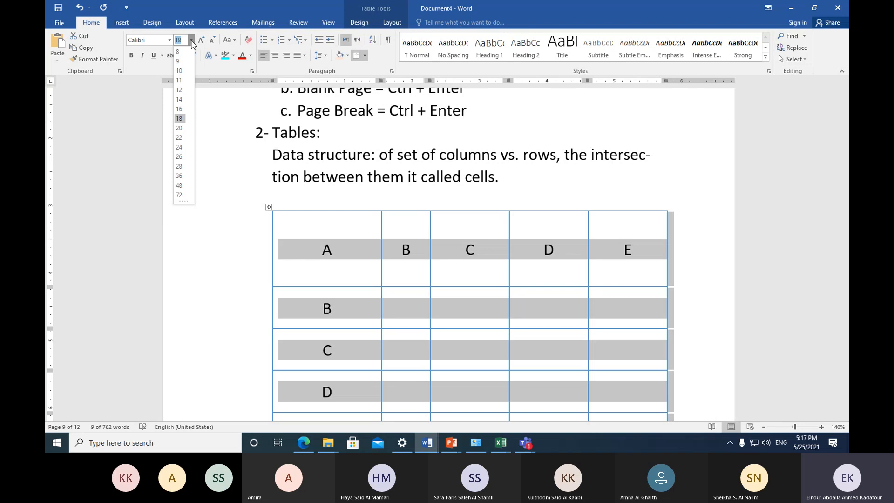
left_click(192, 41)
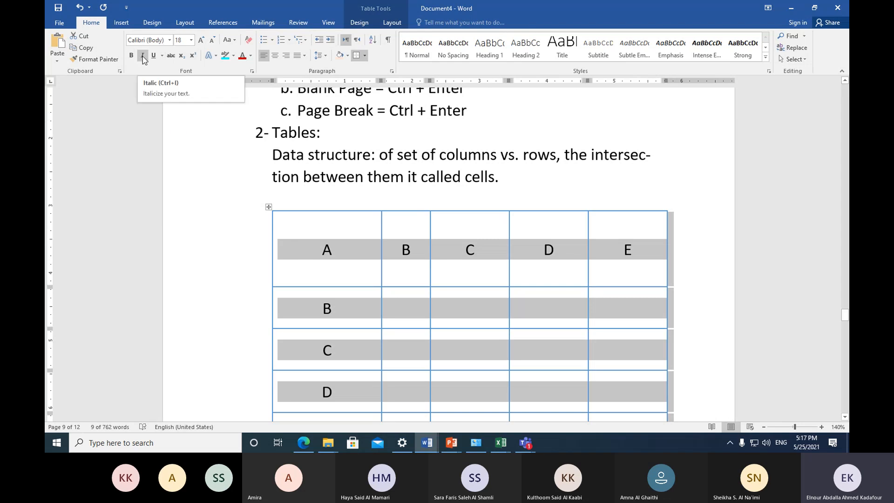
left_click(242, 56)
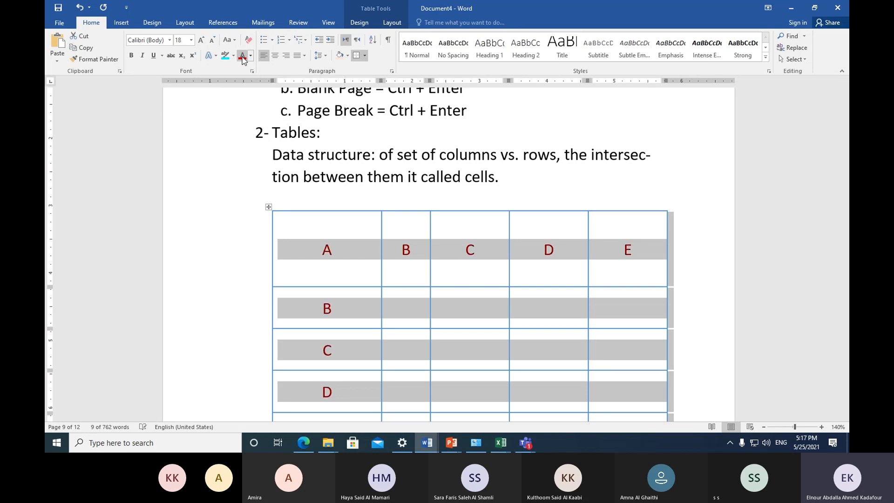
left_click(131, 55)
left_click(140, 56)
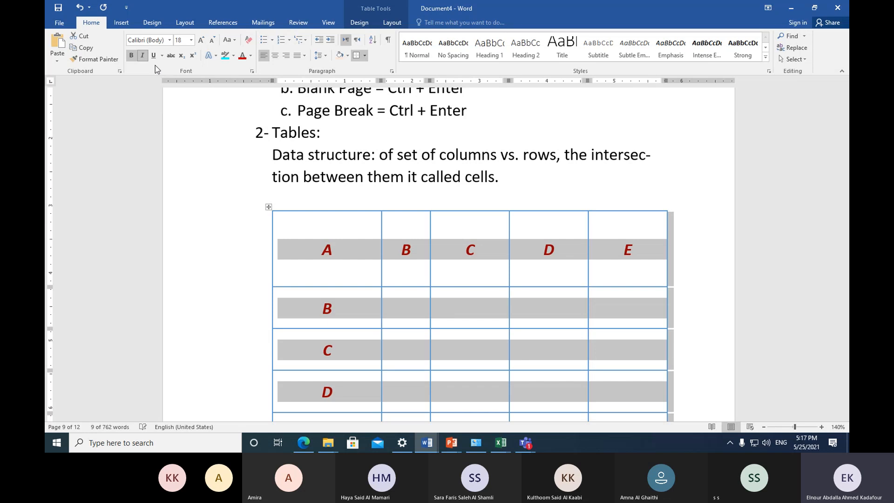
left_click(403, 242)
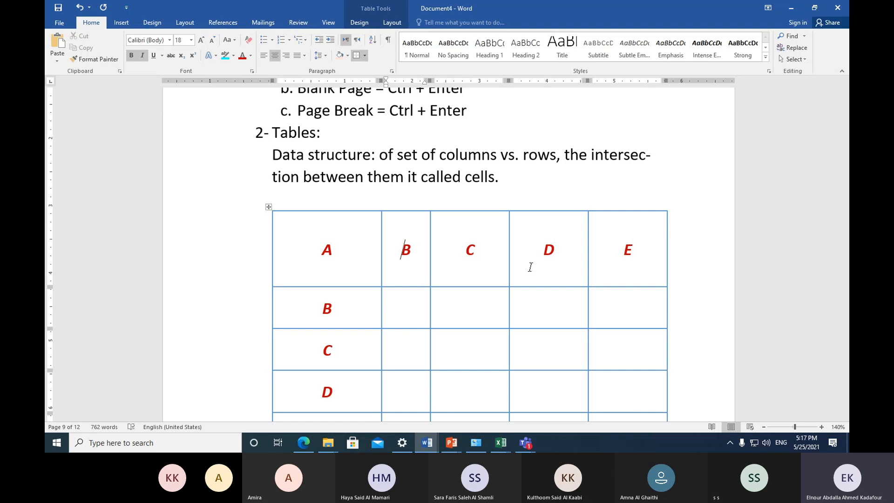
Select and copy the whole formatted table.
scroll(547, 269, "down", 5)
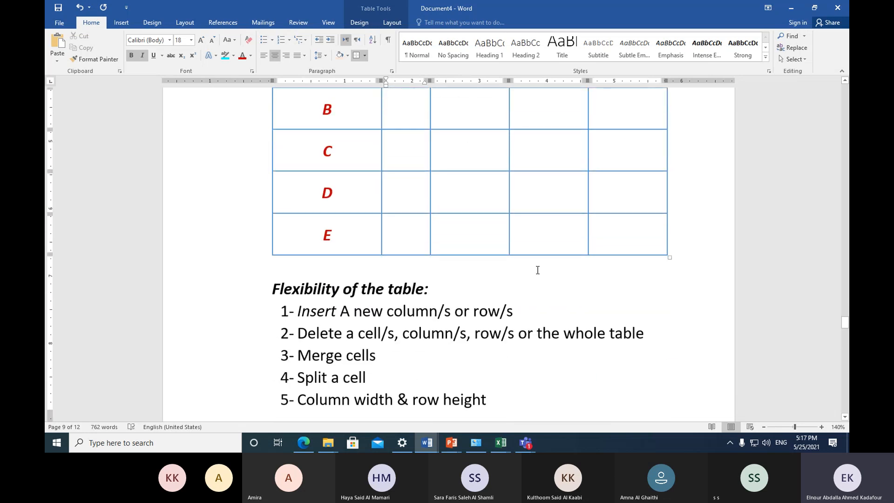
scroll(537, 270, "up", 3)
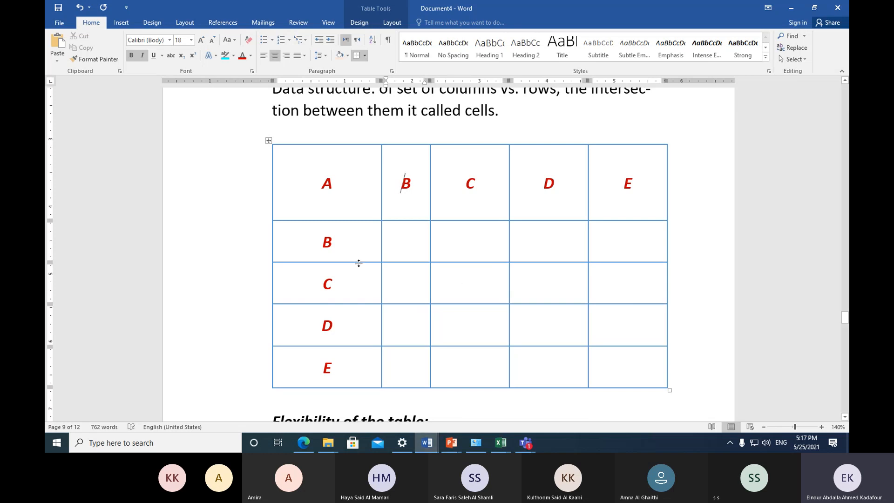
left_click(269, 141)
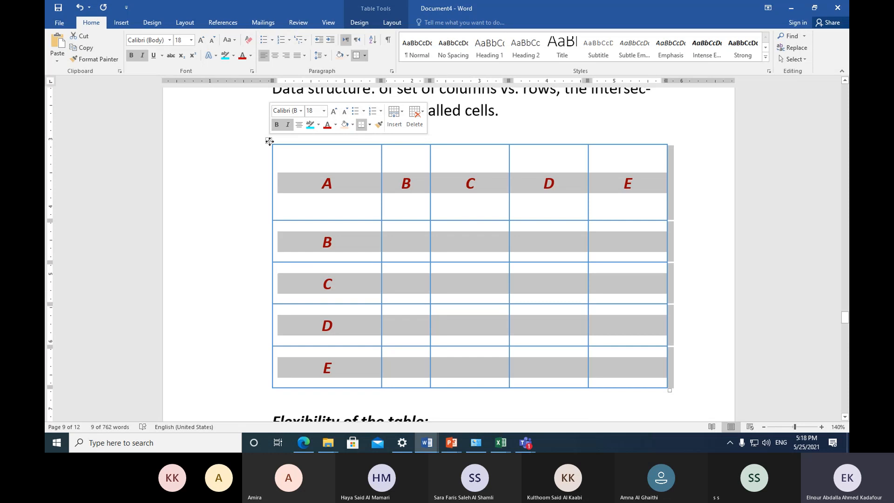
Switch to Microsoft Edge to view the keyboard picture, and return to Document4 in Word.
left_click(433, 443)
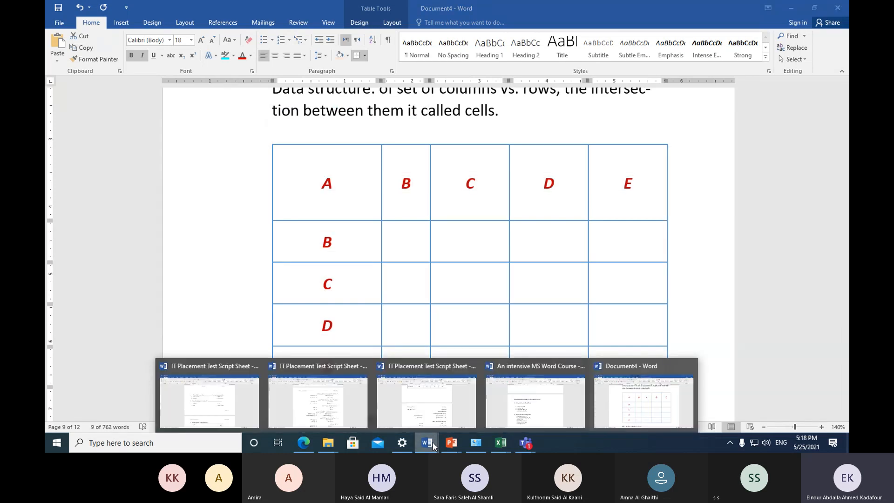
mouse_move(559, 399)
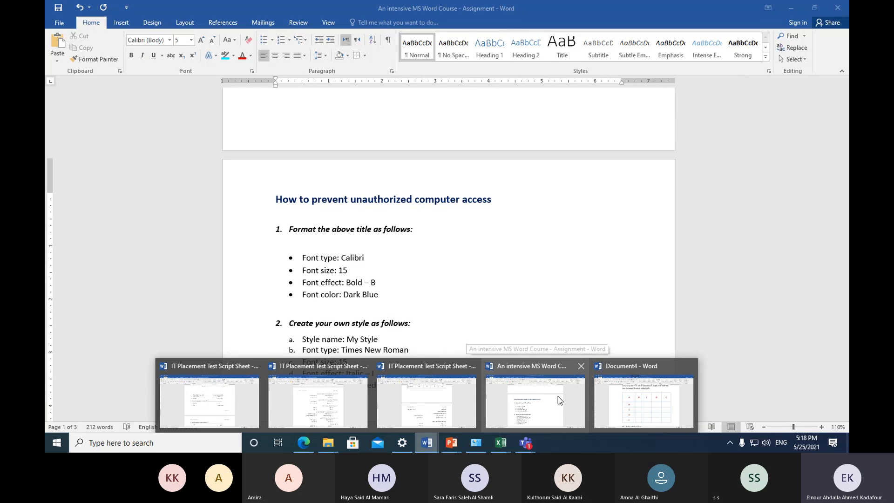
left_click(303, 443)
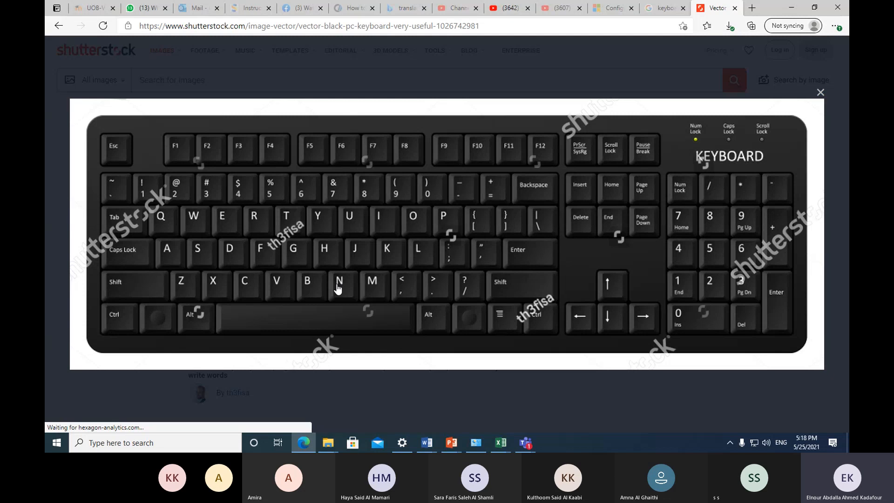
left_click(427, 442)
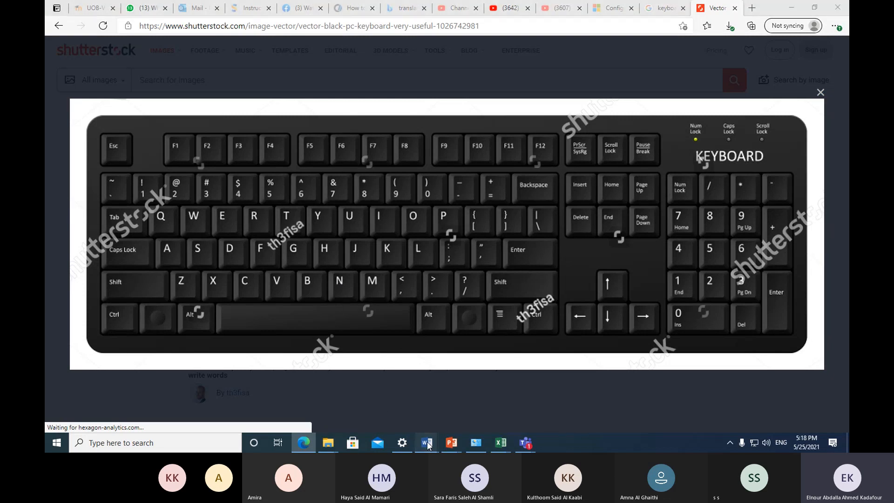
left_click(627, 406)
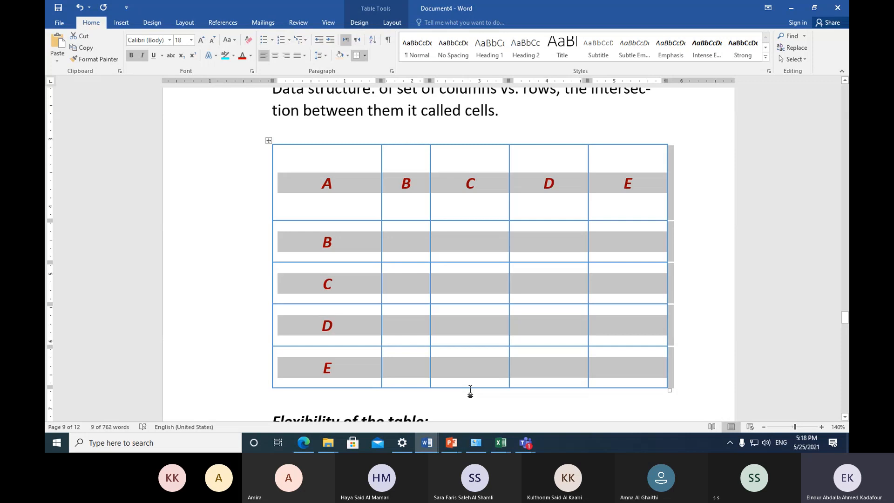
Create a new blank document and paste the copied table into it with its source formatting.
key("ctrl+n")
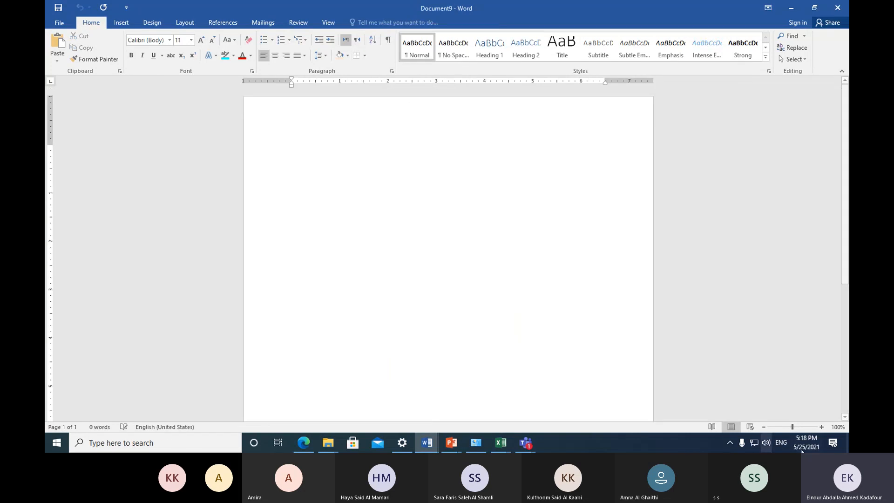
left_click(821, 427)
left_click(821, 426)
left_click(821, 427)
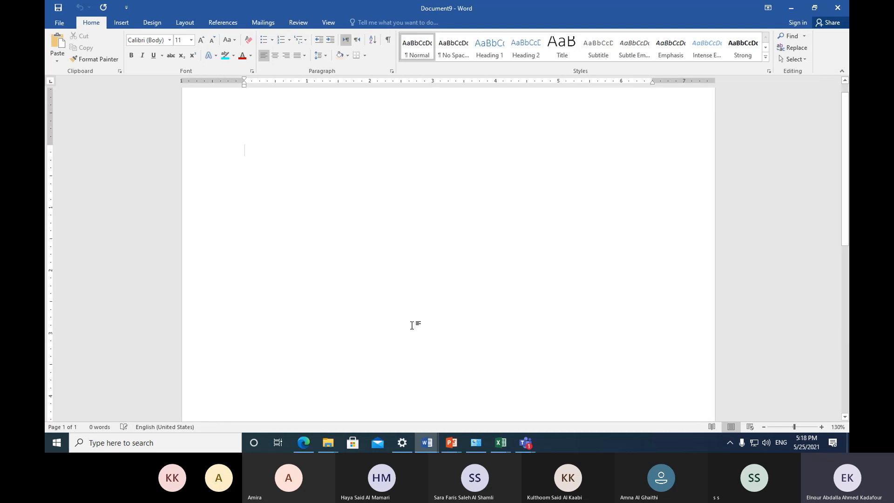
left_click(58, 60)
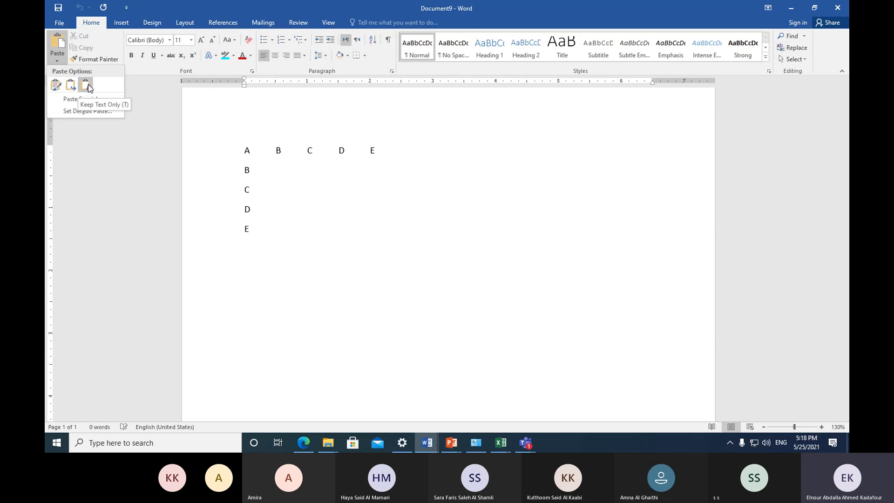
left_click(55, 86)
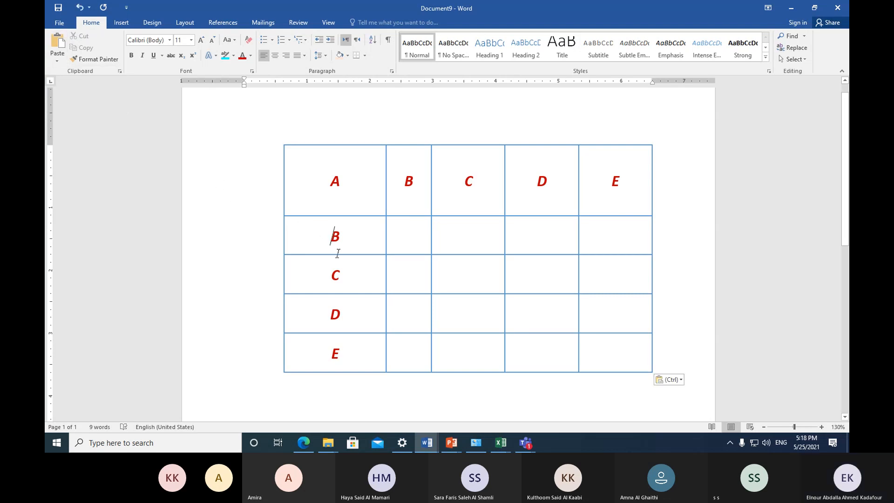
Clear the labels B to E from the first column below the header row.
left_click_drag(336, 251, 347, 352)
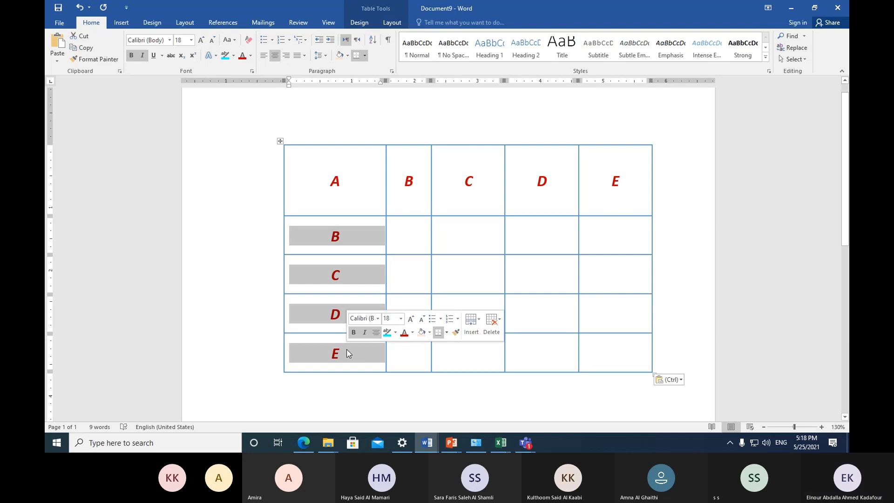
left_click(341, 382)
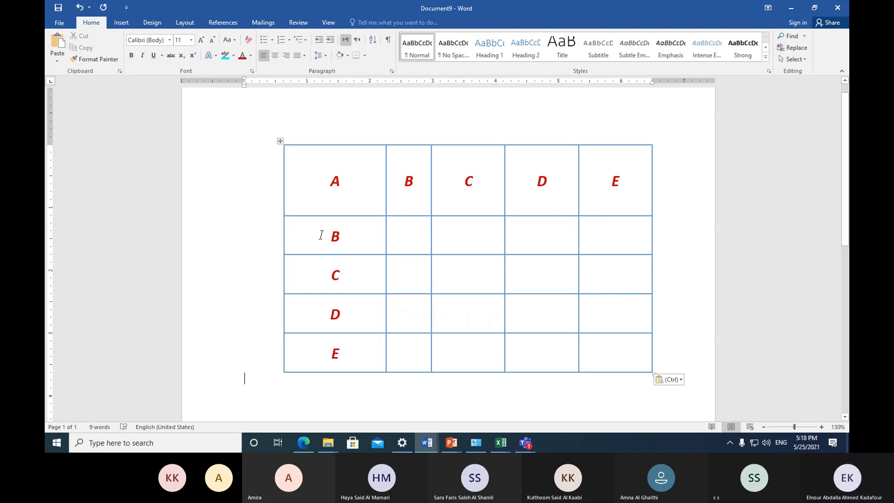
left_click_drag(319, 233, 346, 357)
key("BackSpace")
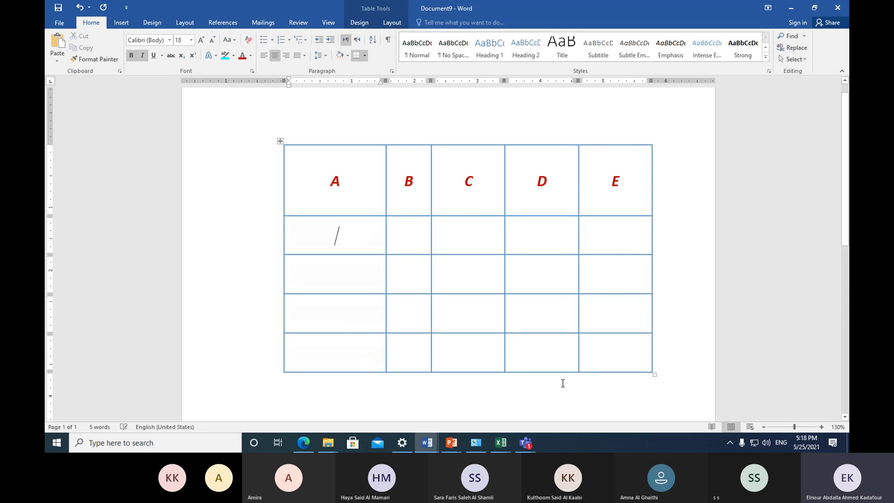
Shade the header row, cells A to E, in light orange.
mouse_move(341, 200)
left_mouse_down()
mouse_move(459, 180)
mouse_move(634, 195)
left_mouse_up()
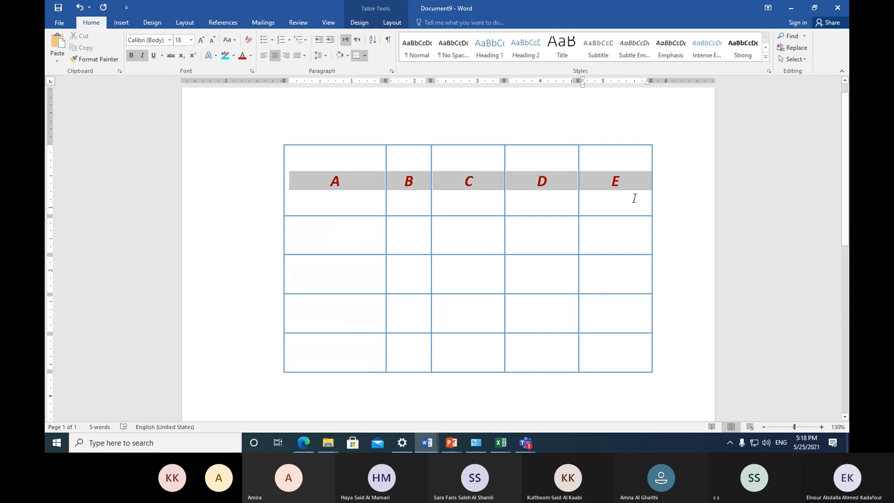
left_click(339, 55)
left_click(358, 199)
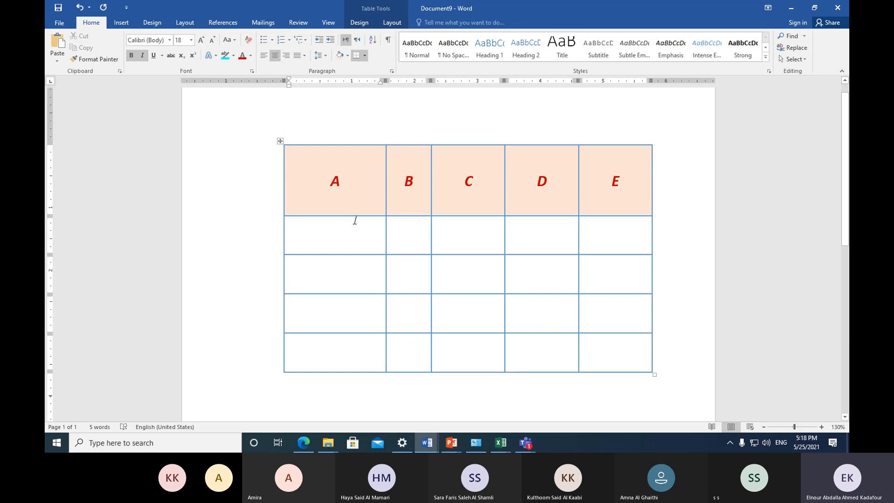
Reduce the header row's height, and append empty rows to the end of the table until it runs onto a third page.
left_click_drag(356, 217, 355, 200)
key("Tab")
key("Tab")
key("Tab")
key("Tab")
key("Tab")
key("Tab")
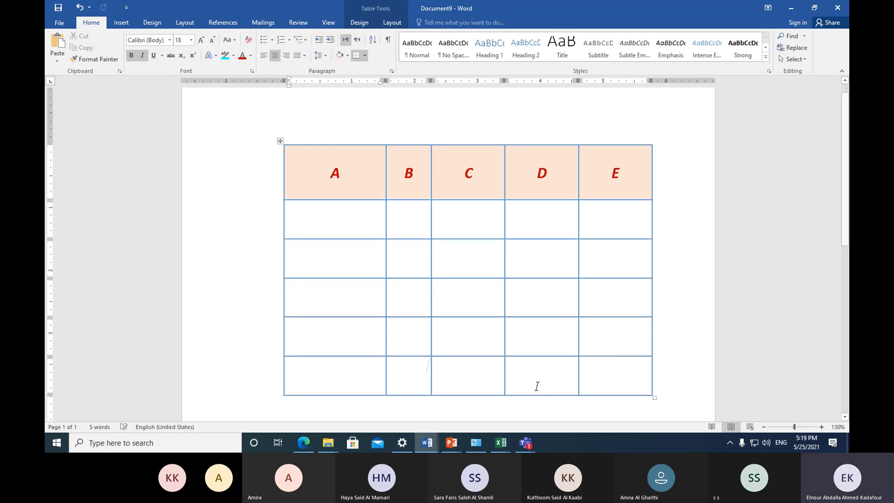
key("Tab")
key("Tab")
key("Tab")
key("Tab")
key("Tab")
key("Tab")
key("Tab")
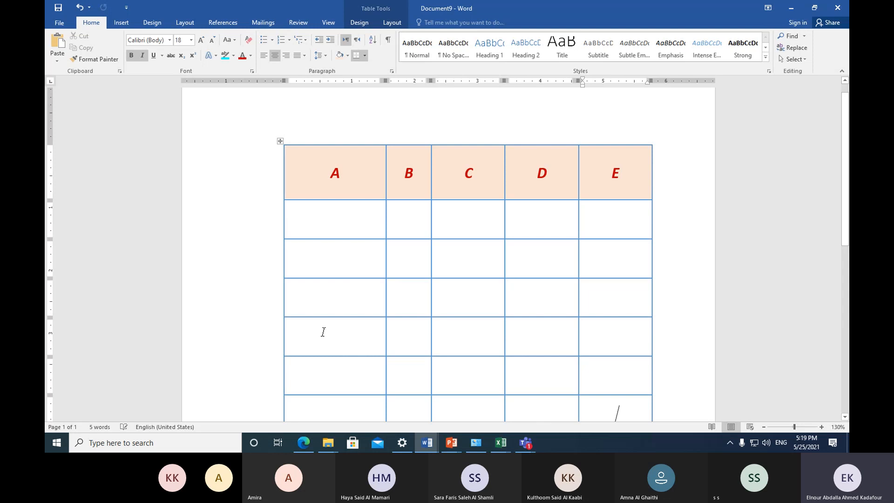
key("Tab")
key("Tab")
key("Tab")
key("Tab")
key("Tab")
key("Tab")
key("Tab")
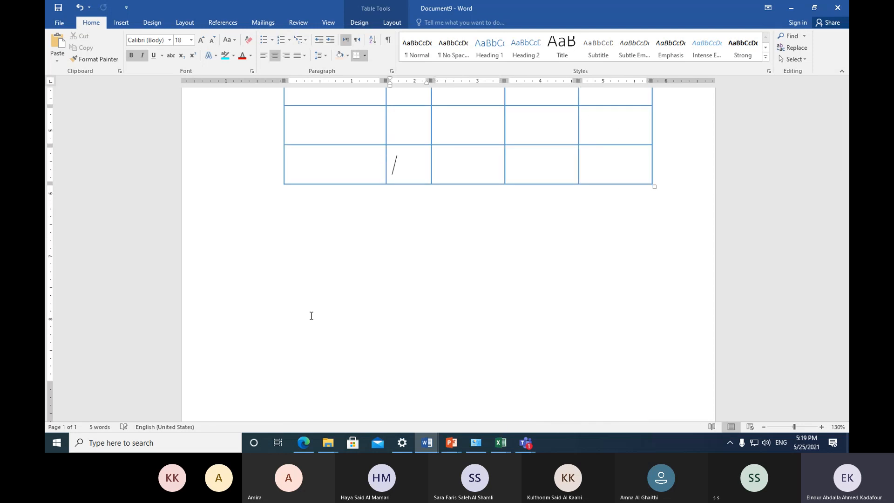
key("Tab")
key("Tab")
key("Tab")
key("Tab")
key("Tab")
key("Tab")
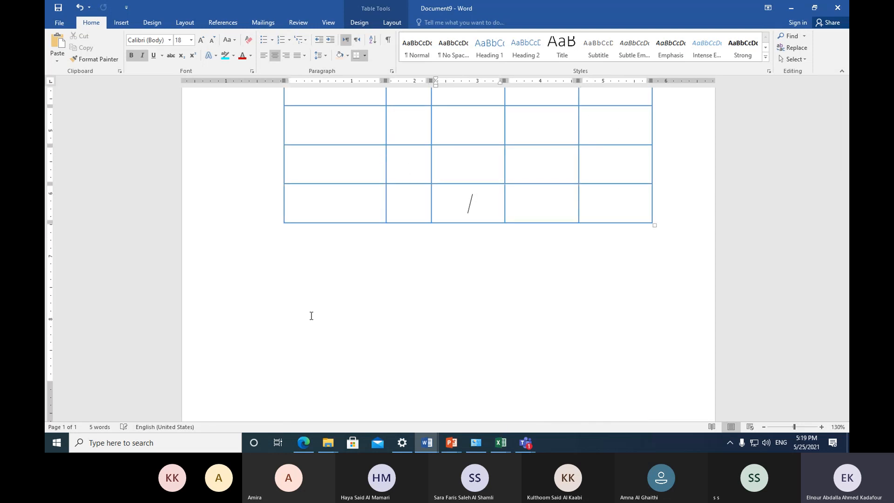
key("Tab")
key("Tab")
key("Tab")
key("Tab")
key("Tab")
key("Tab")
key("Tab")
key("Tab")
key("Tab")
key("Tab")
key("Tab")
key("Tab")
key("Tab")
key("Tab")
key("Tab")
key("Tab")
key("Tab")
key("Tab")
key("Tab")
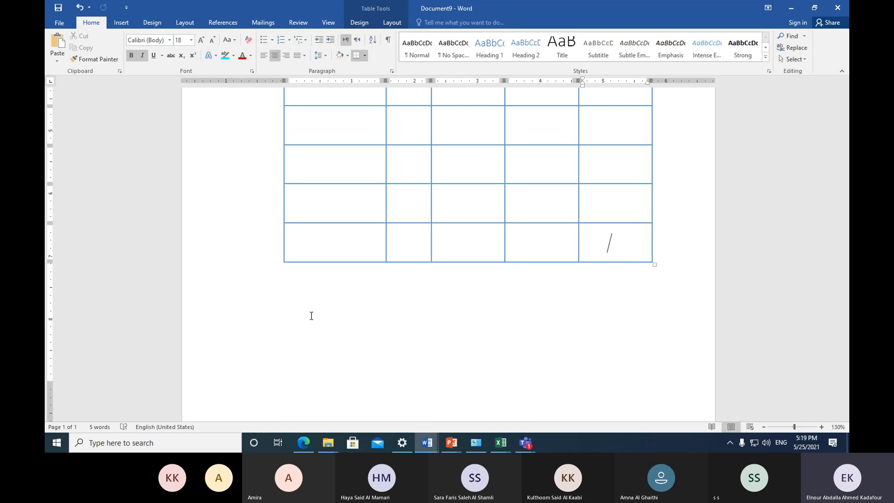
key("Tab")
key("Tab")
key("Tab")
key("Tab")
key("Tab")
key("Tab")
key("Tab")
key("Tab")
key("Tab")
key("Tab")
key("Tab")
key("Tab")
key("Tab")
key("Tab")
key("Tab")
key("Tab")
key("Tab")
key("Tab")
key("Tab")
key("Tab")
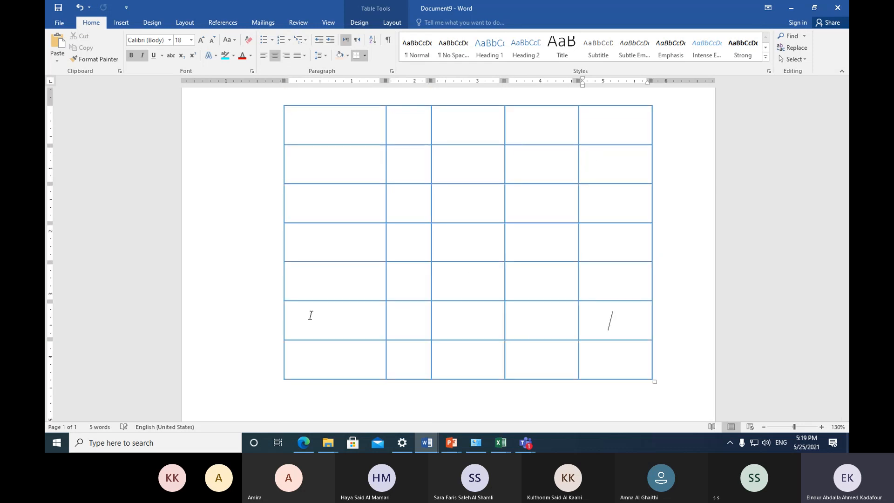
key("Tab")
key("Tab")
key("Tab")
key("Tab")
key("Tab")
key("Tab")
key("Tab")
key("Tab")
key("Tab")
key("Tab")
key("Tab")
key("Tab")
key("Tab")
key("Tab")
key("Tab")
key("Tab")
key("Tab")
key("Tab")
key("Tab")
key("Tab")
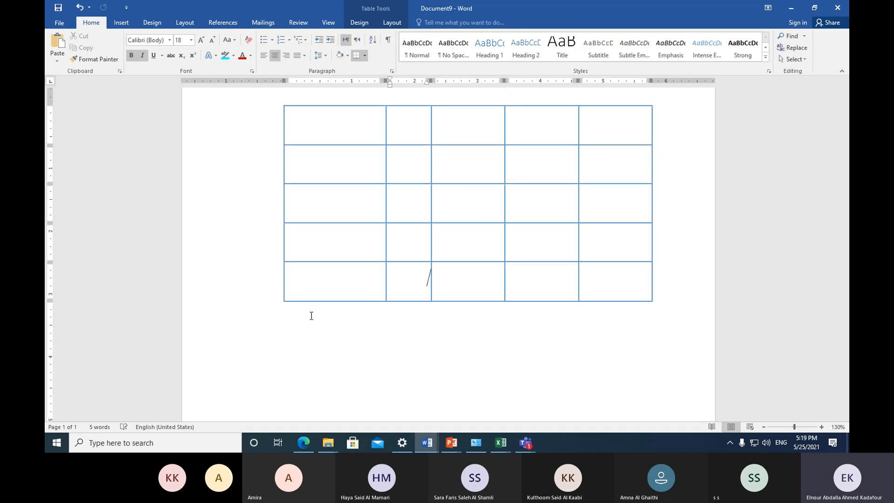
key("Tab")
key("Tab")
key("Tab")
key("Tab")
key("Tab")
key("Tab")
key("Tab")
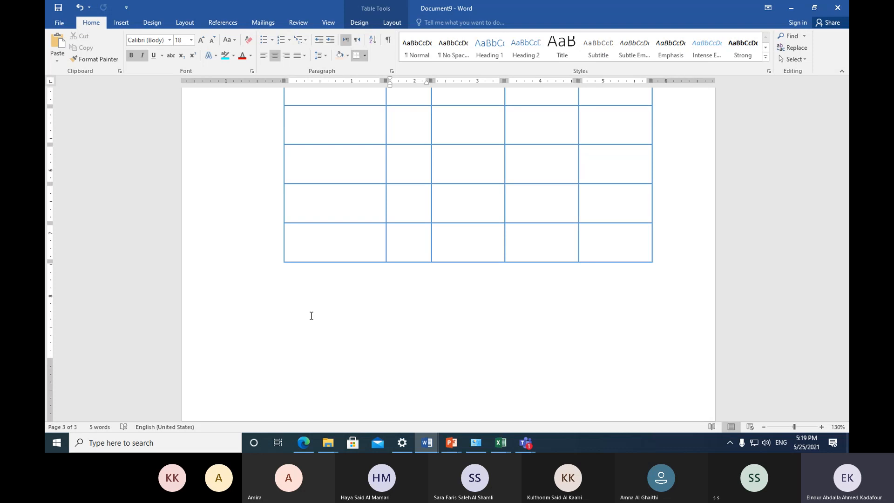
key("Tab")
key("Tab")
key("Tab")
key("Tab")
key("Tab")
key("Tab")
key("Tab")
key("Tab")
key("Tab")
key("Tab")
key("Tab")
key("Tab")
key("Tab")
key("Tab")
key("Tab")
key("Tab")
key("Tab")
key("Tab")
key("Tab")
key("Tab")
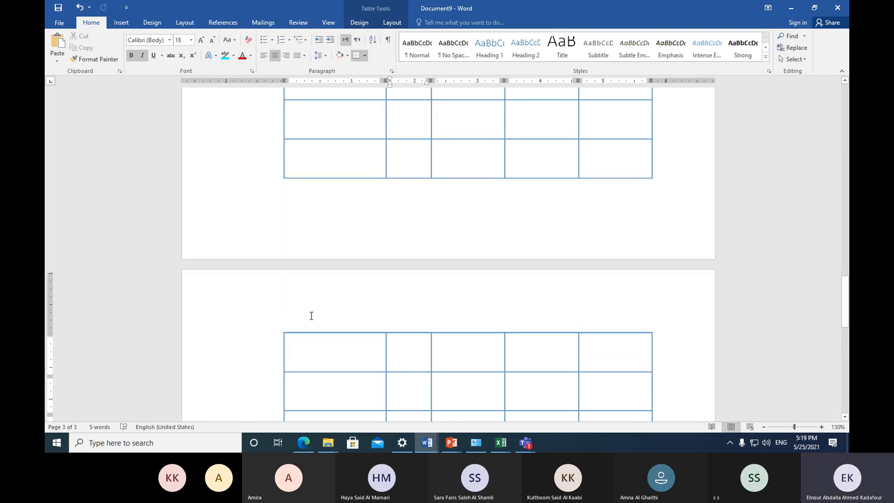
Add one more row after the table's last row on page 3.
scroll(310, 315, "down", 5)
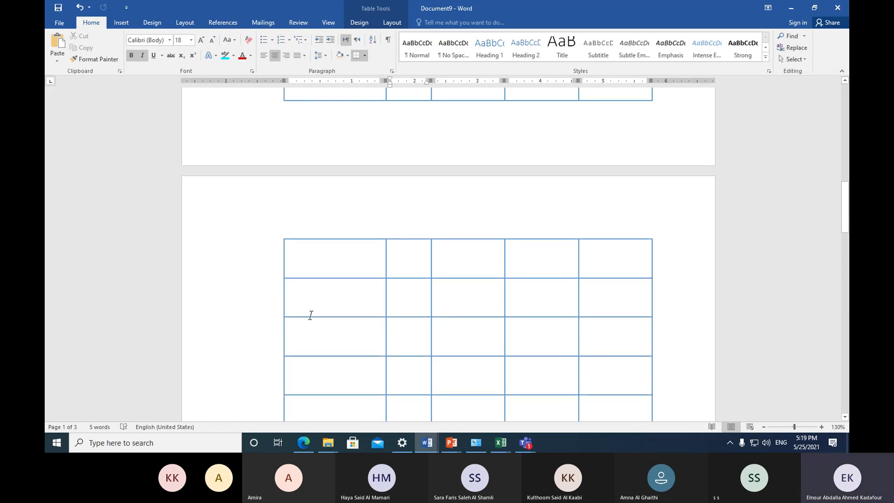
scroll(310, 315, "down", 14)
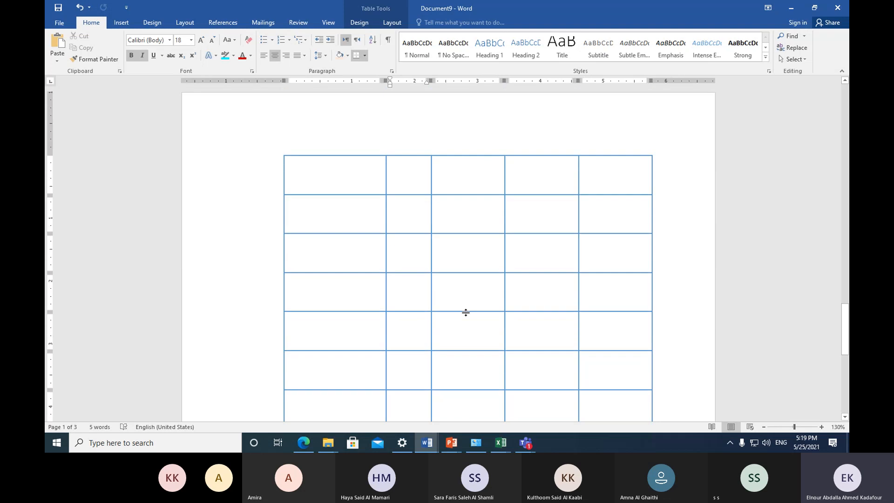
scroll(465, 313, "down", 3)
left_click(603, 313)
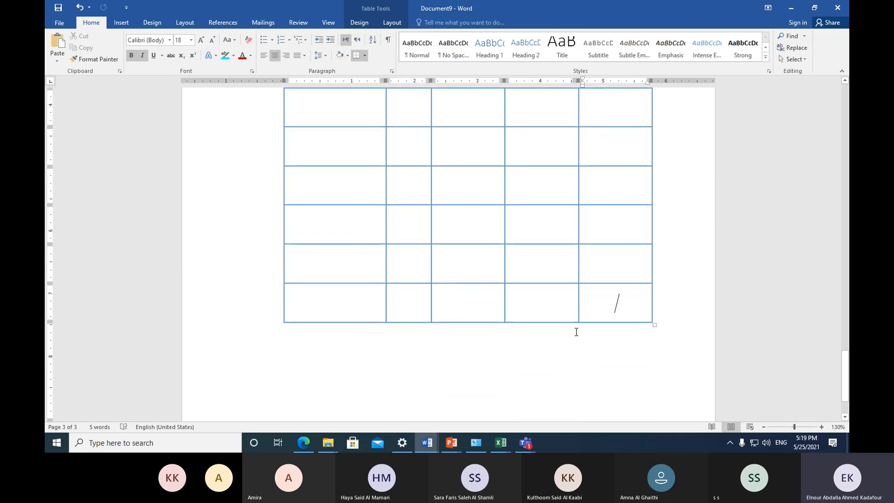
key("Tab")
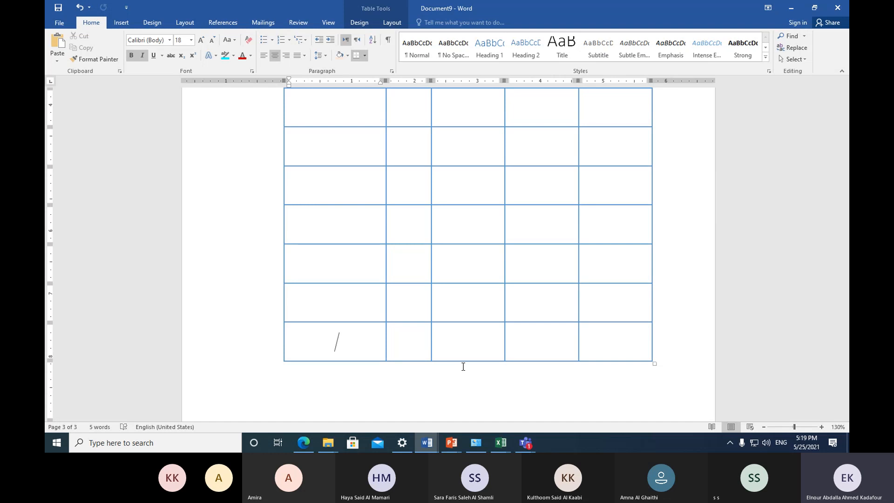
scroll(461, 365, "up", 3)
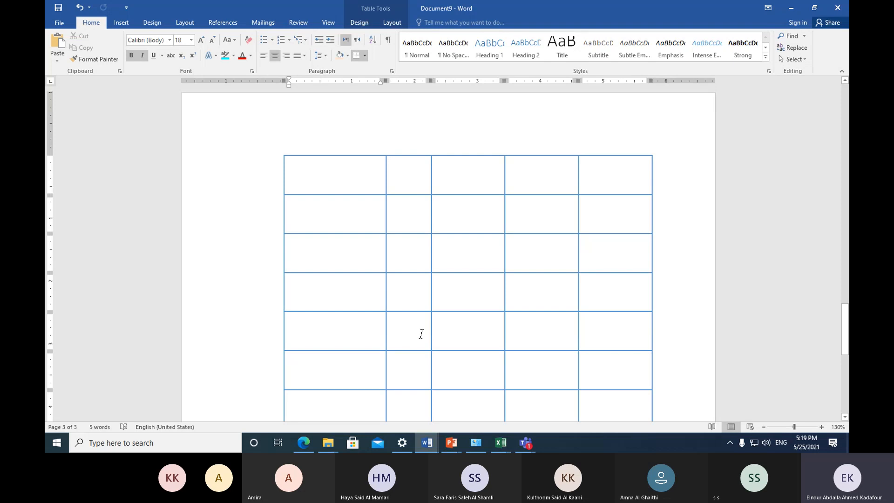
scroll(403, 320, "up", 9)
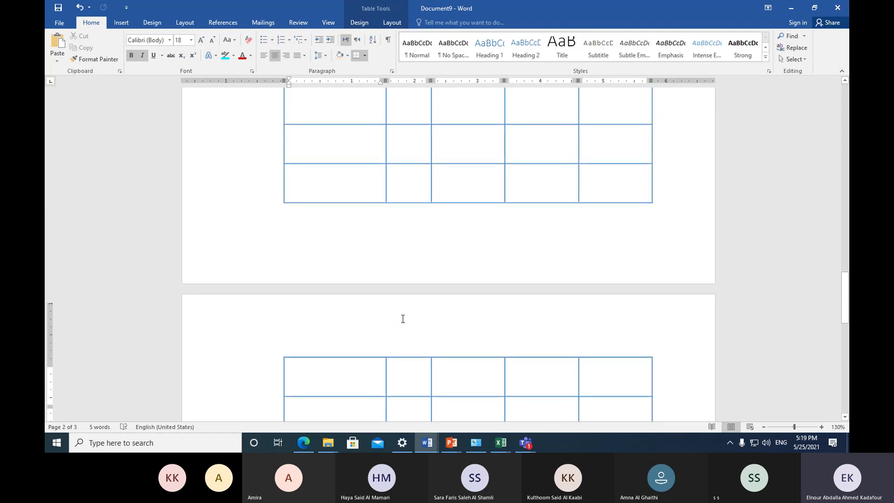
scroll(402, 318, "up", 6)
Switch to the Microsoft Teams meeting to admit the guest waiting in the lobby, and return to Document9 in Word.
left_click(522, 440)
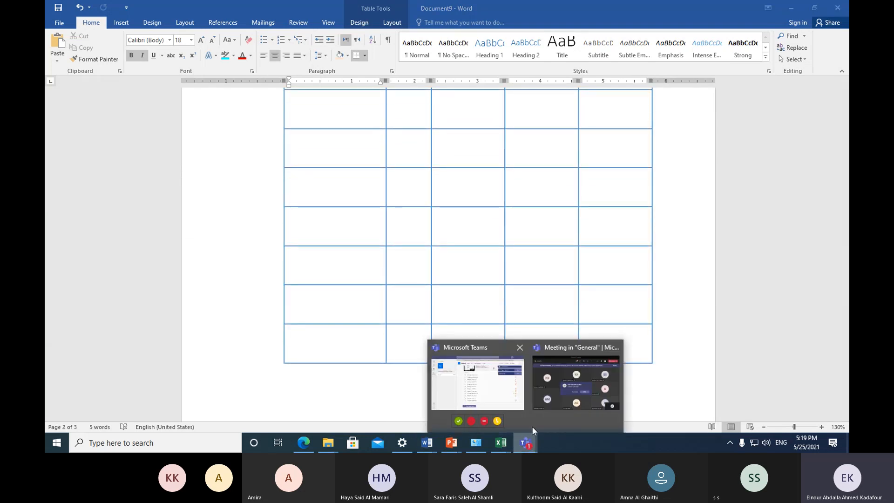
left_click(542, 386)
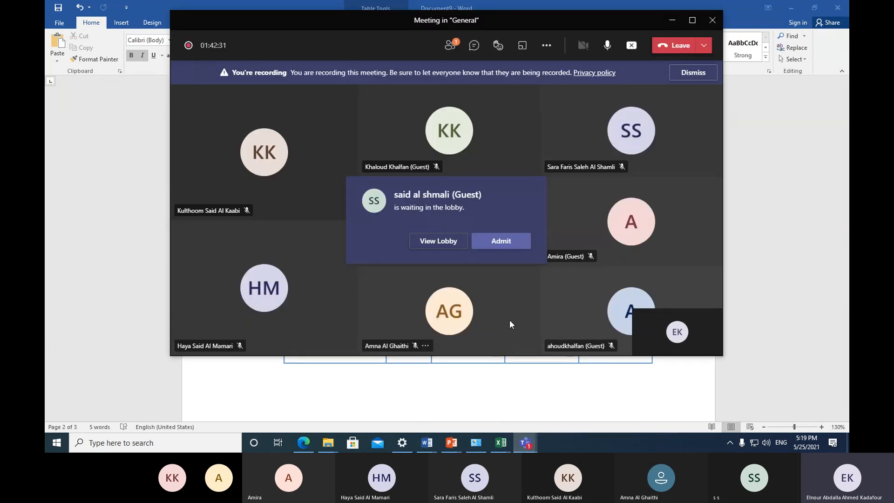
left_click(507, 249)
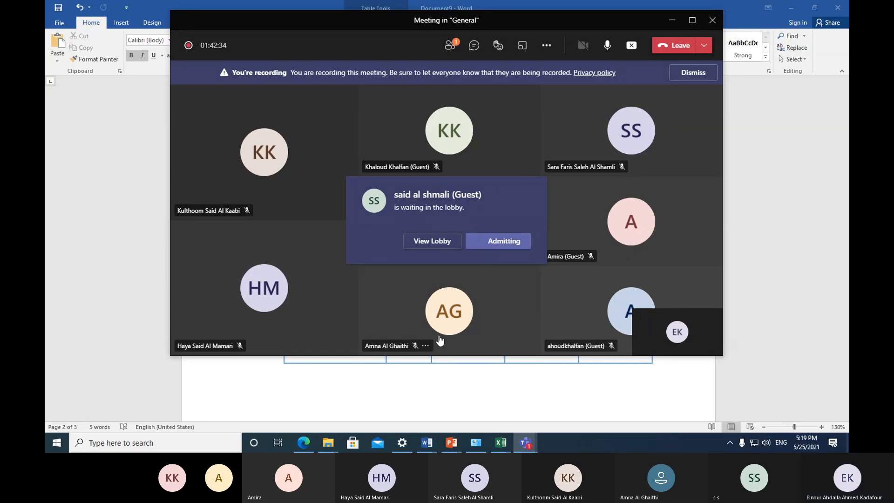
left_click(426, 442)
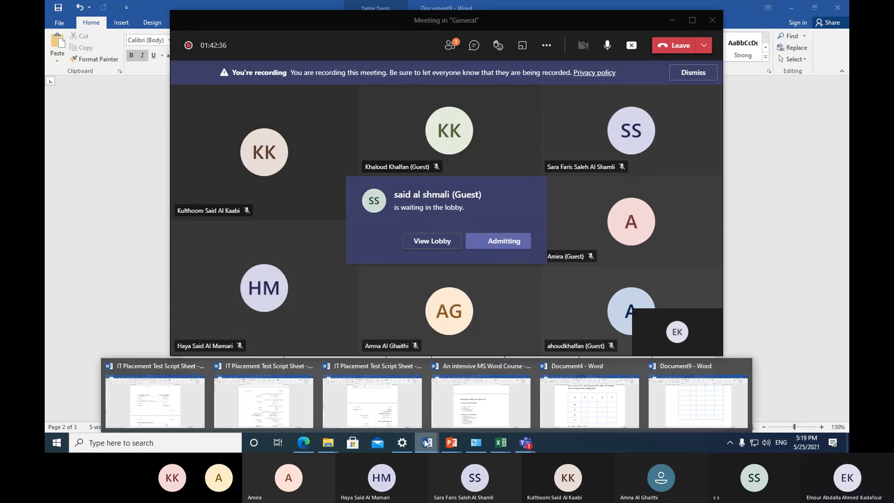
left_click(683, 410)
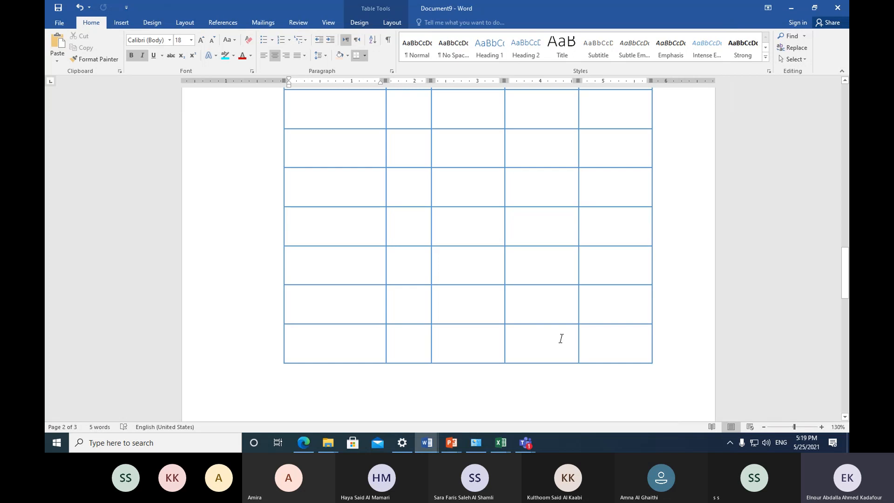
Examine the table across all three pages, comparing the header row on page 1 with the first rows on pages 2 and 3.
scroll(467, 284, "down", 1)
scroll(429, 260, "up", 3)
scroll(428, 259, "down", 5)
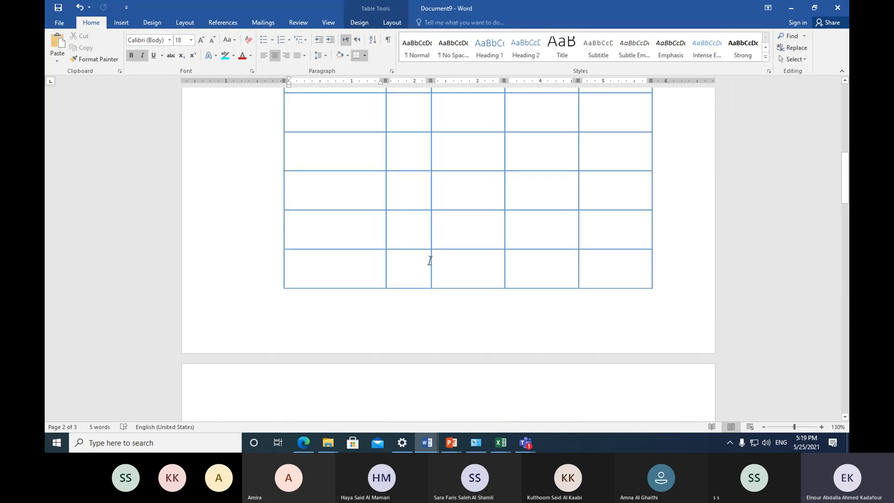
scroll(429, 260, "up", 5)
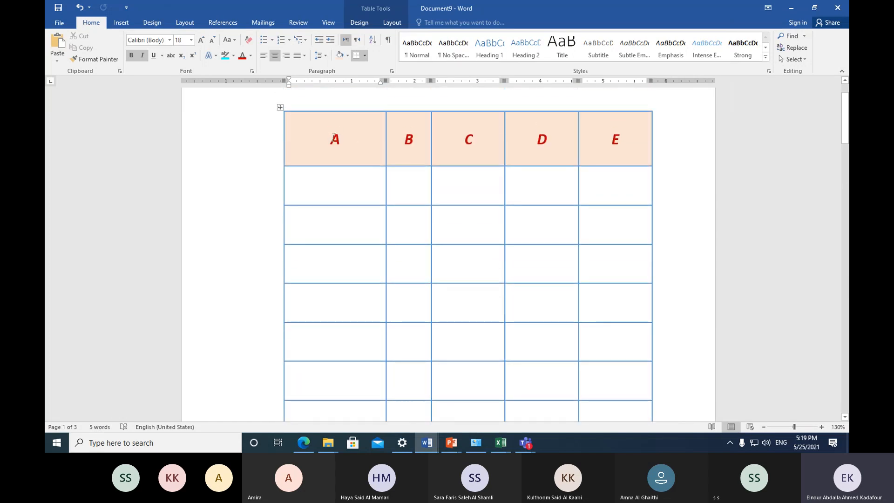
left_click_drag(334, 137, 625, 156)
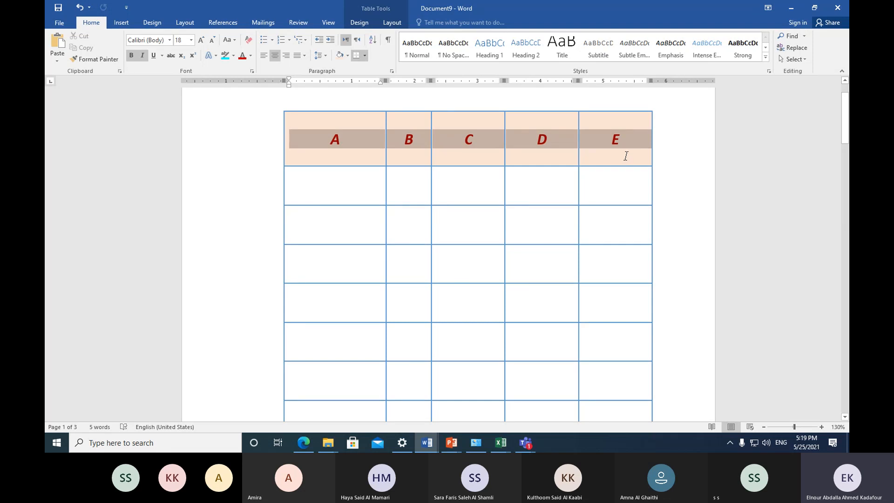
scroll(401, 253, "down", 8)
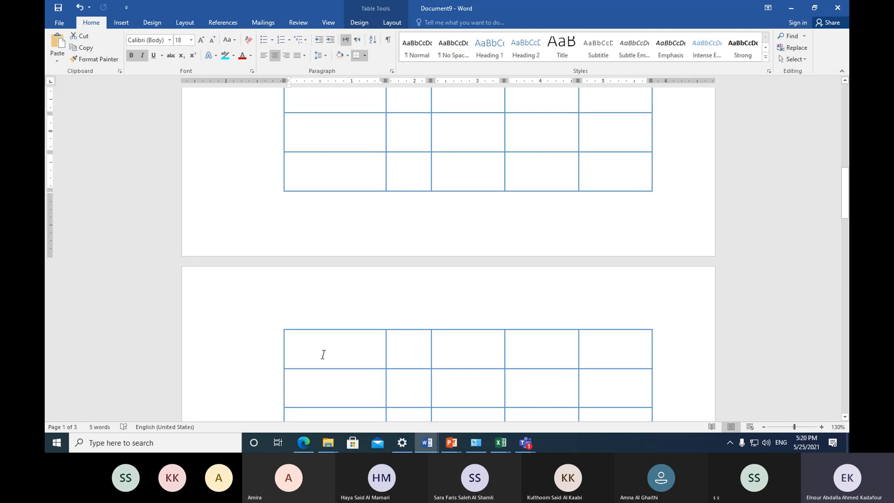
scroll(323, 354, "down", 2)
scroll(579, 274, "down", 1)
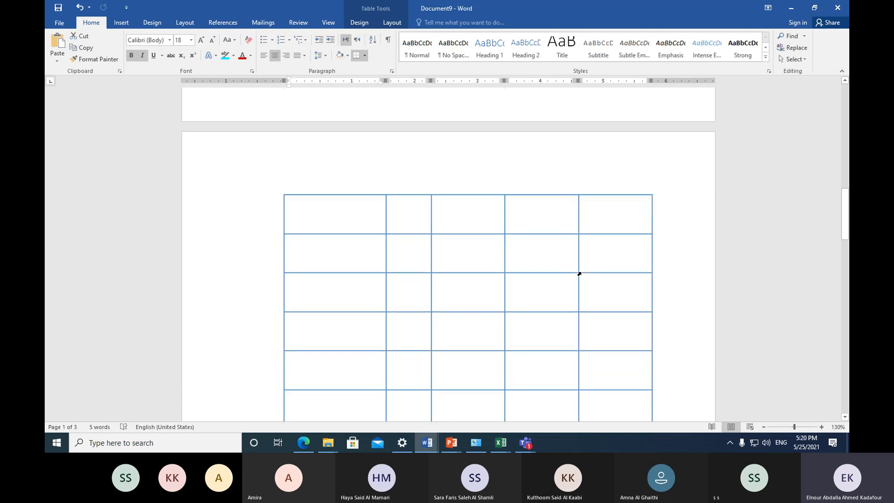
scroll(579, 274, "down", 2)
scroll(542, 373, "down", 6)
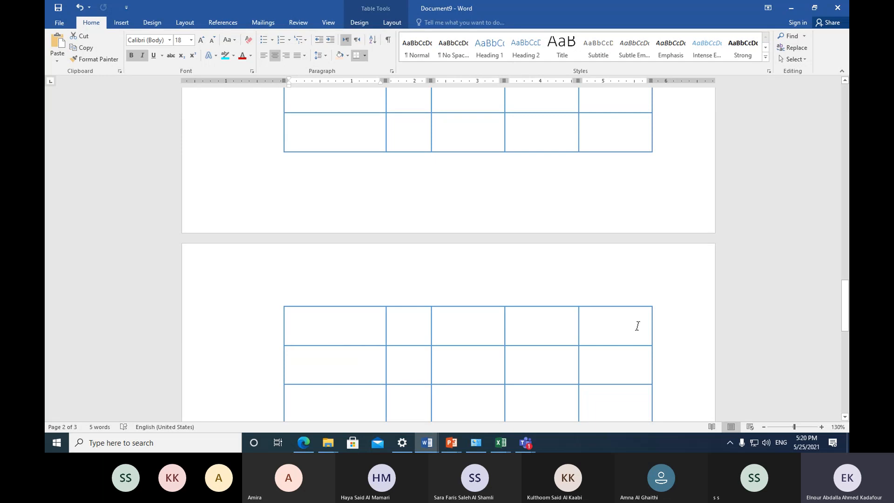
scroll(463, 326, "down", 10)
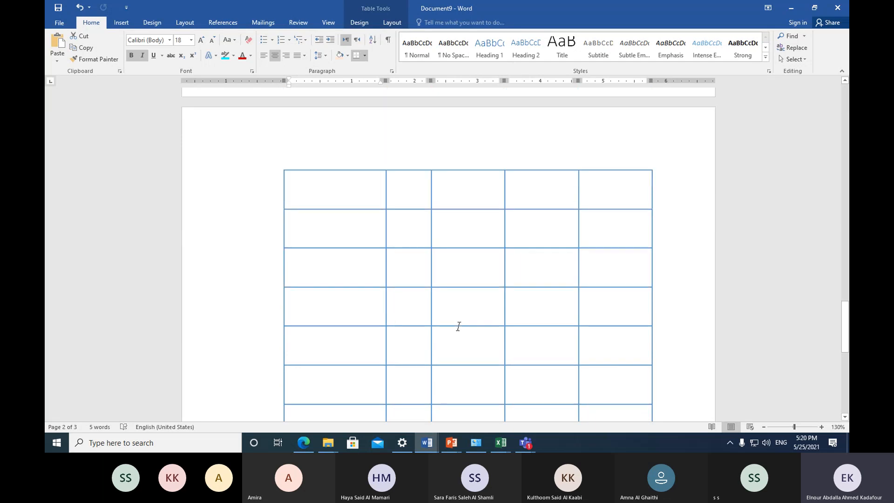
scroll(399, 310, "up", 20)
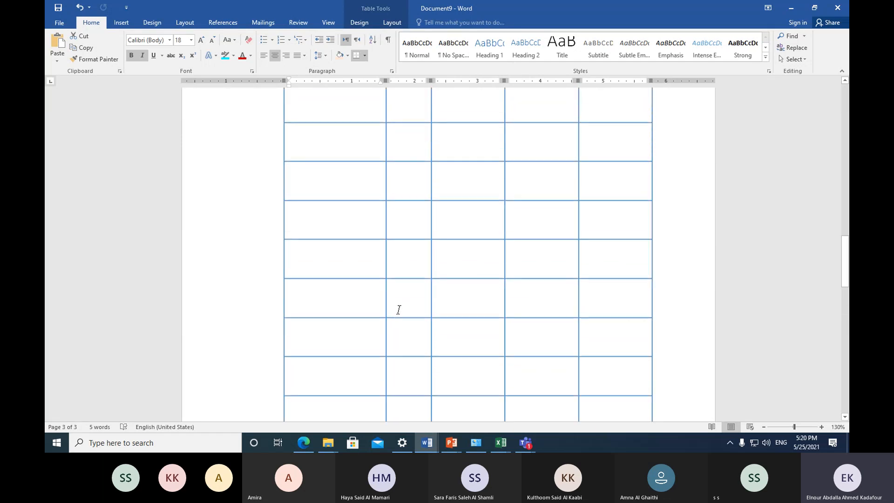
scroll(398, 310, "up", 5)
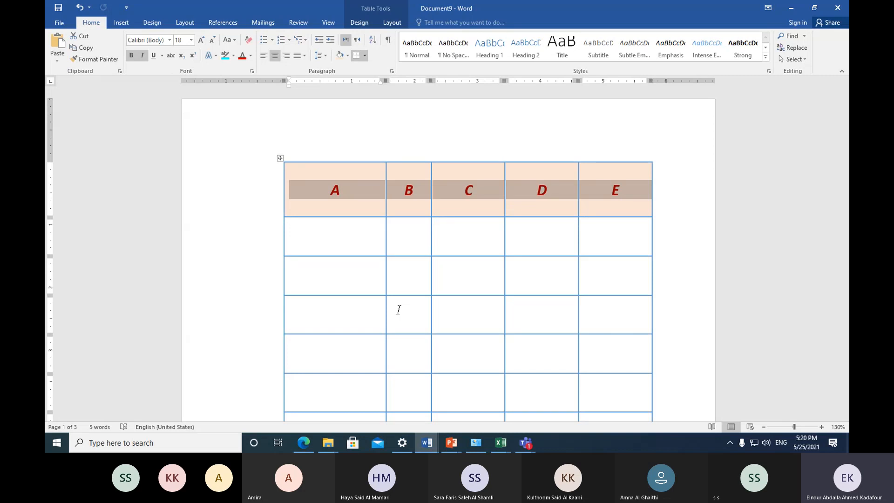
Replace the label A in the first header cell with ID.
left_click(330, 194)
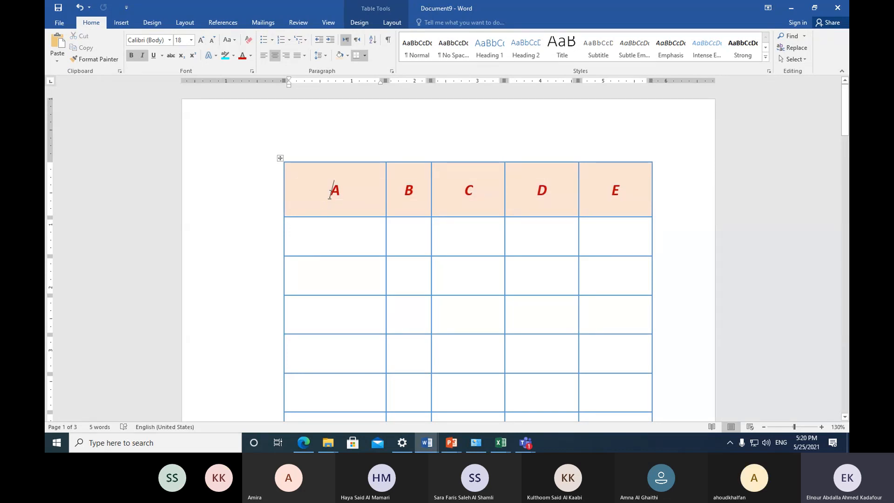
left_click_drag(330, 195, 342, 195)
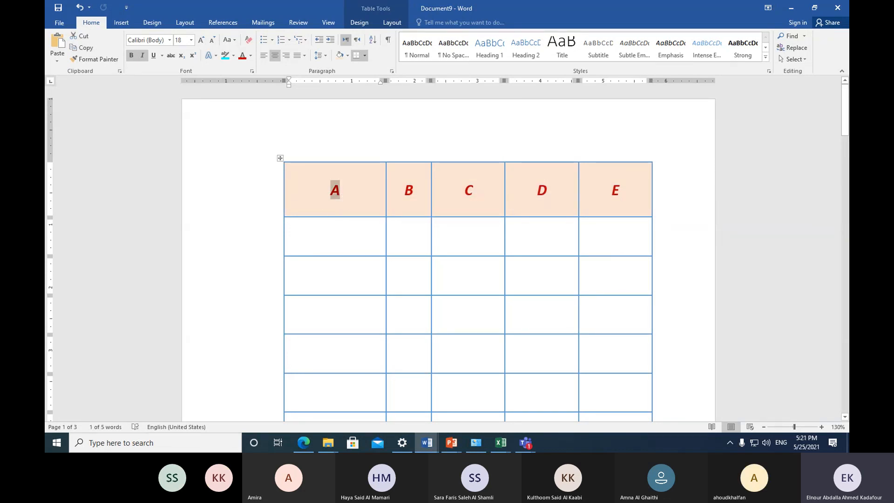
type("ID")
left_click(333, 234)
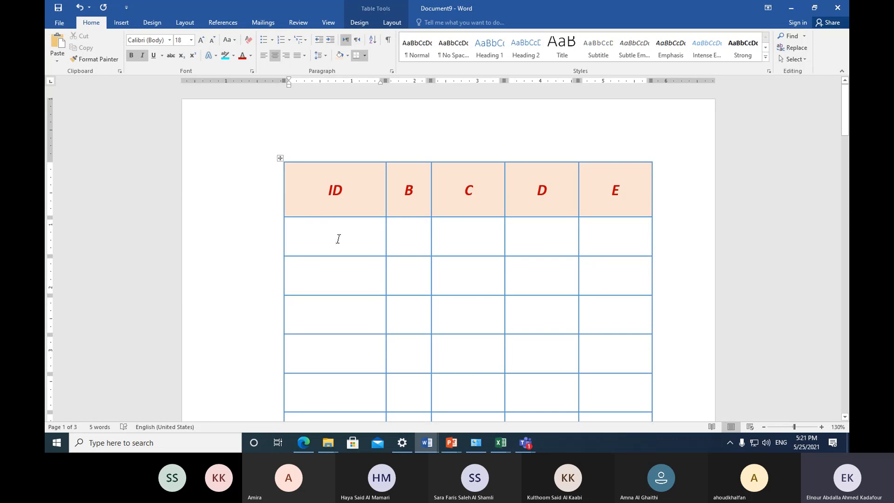
Select the first column's empty cells below the ID header down to the end of page 1.
left_click_drag(338, 236, 341, 373)
scroll(316, 308, "up", 10)
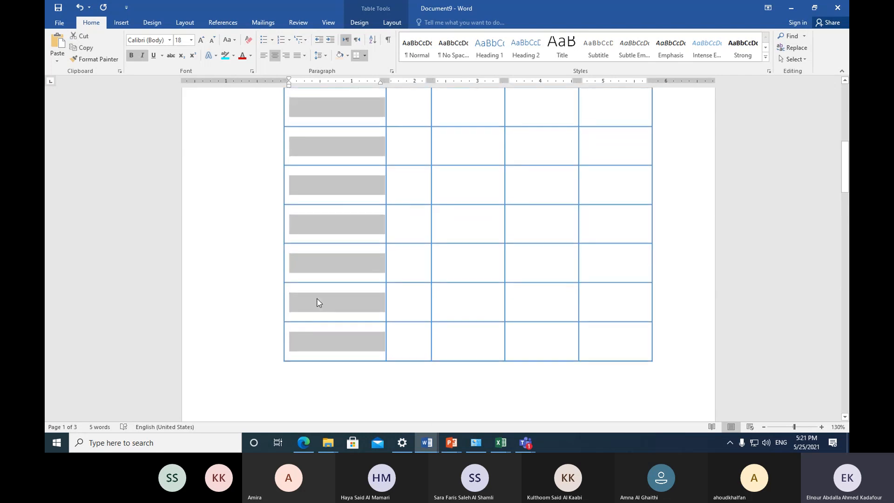
scroll(319, 303, "up", 3)
Clear the ID label from the first header cell.
left_click(350, 190)
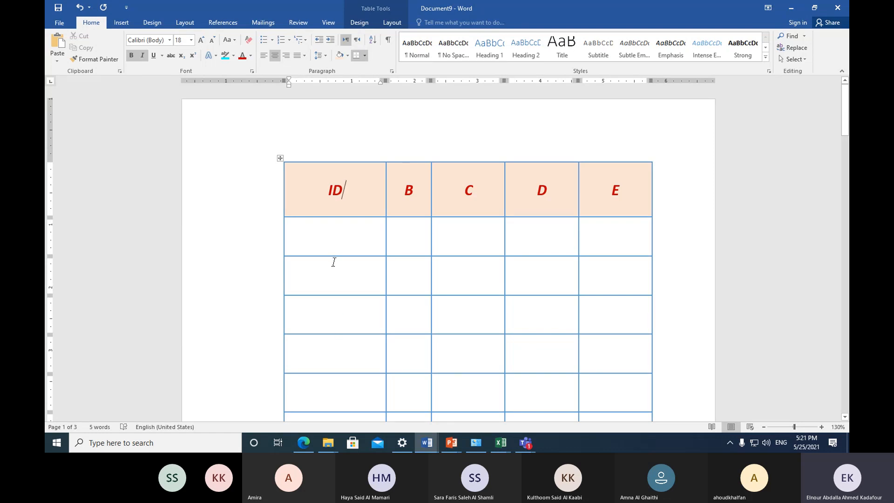
left_click(327, 240)
left_click_drag(329, 191, 343, 193)
left_click(319, 245)
left_click_drag(327, 191, 358, 191)
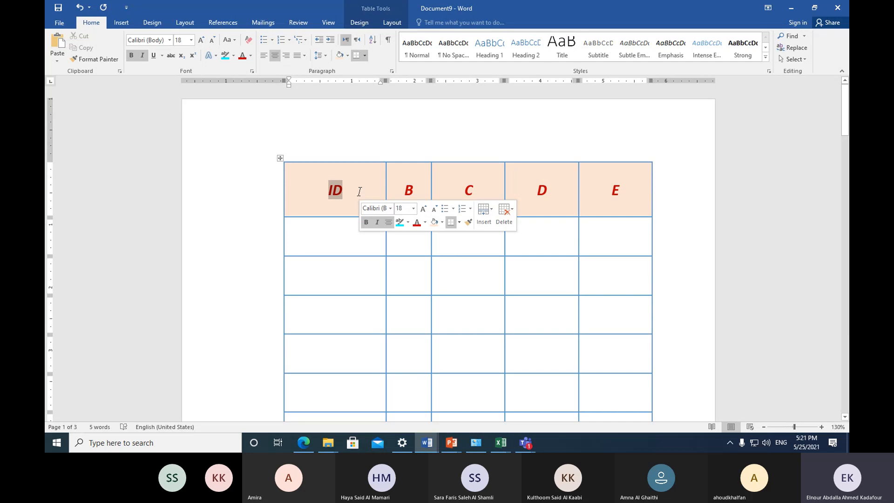
key("Delete")
Enter a sample ID number in the cell below the first header and label that header cell ID again.
left_click(335, 239)
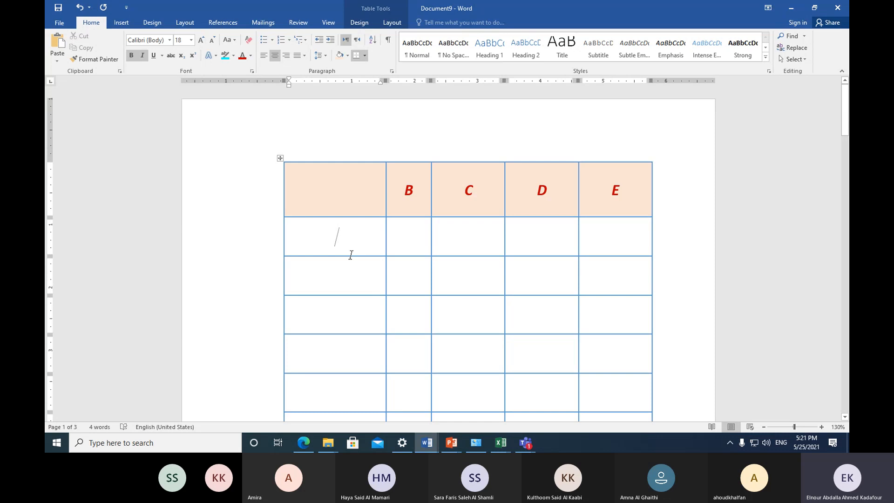
type("201020")
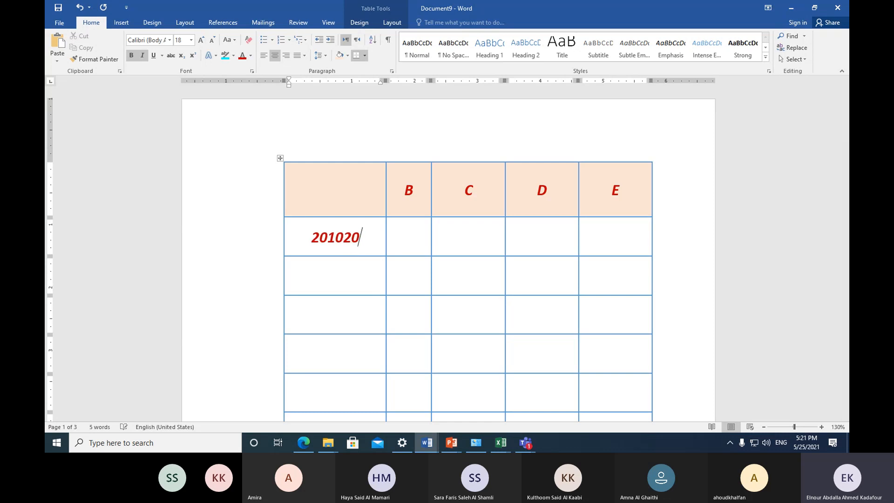
type("2")
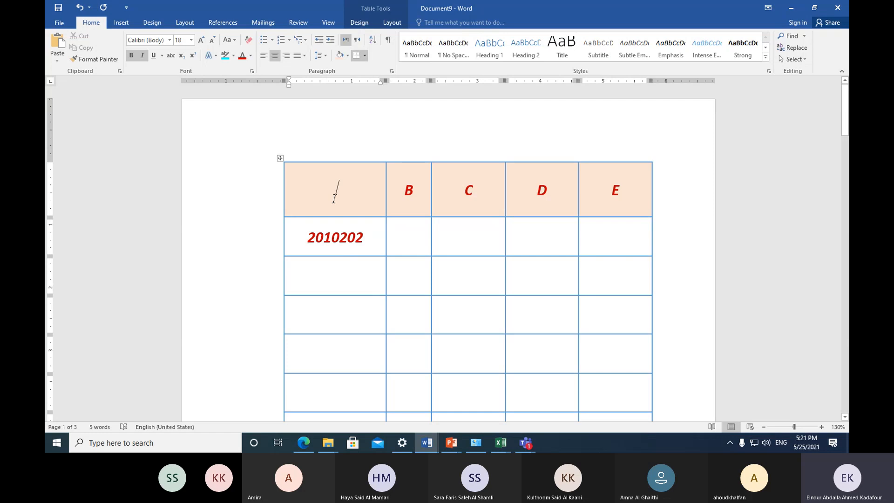
type("ID")
Delete the sample number below the first header and change the header label from ID to A.
left_click_drag(309, 238, 370, 240)
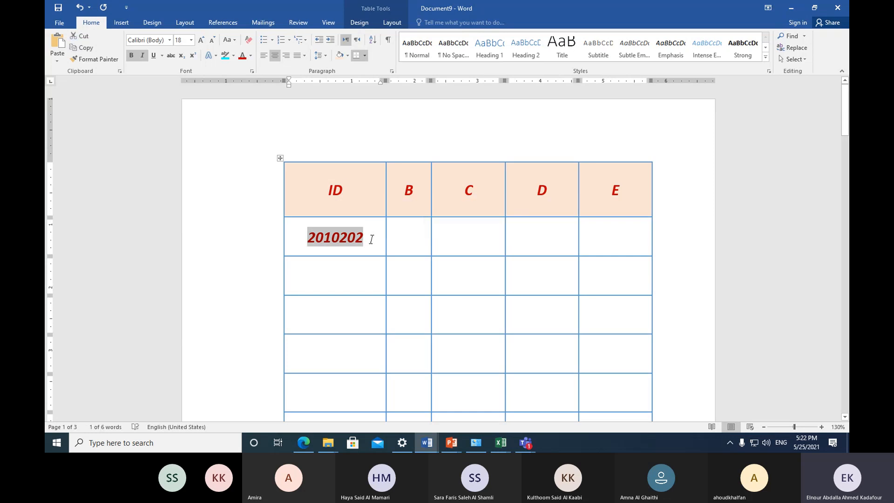
key("Delete")
left_click_drag(327, 190, 345, 190)
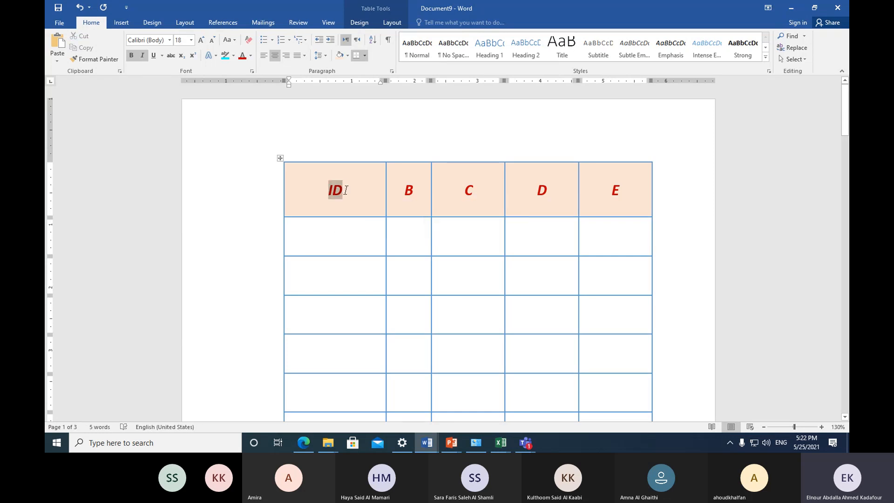
type("A")
Make the table's A to E header row repeat on every page.
scroll(345, 238, "down", 10)
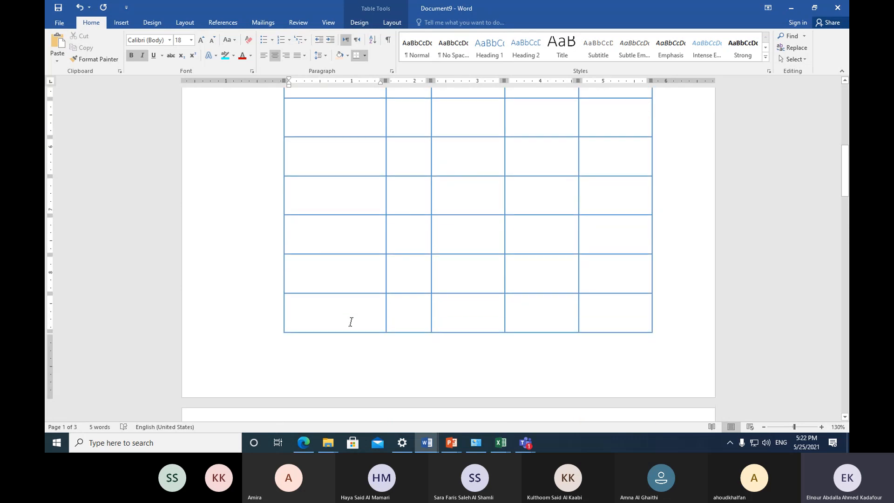
scroll(540, 368, "down", 5)
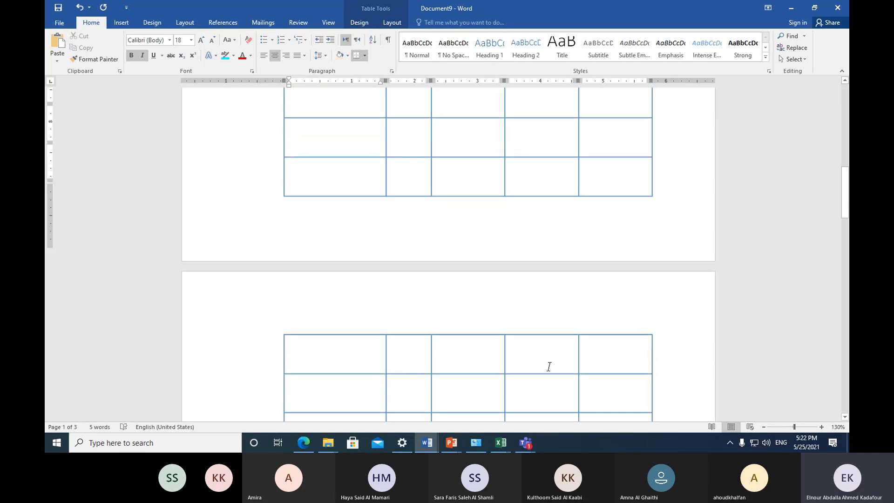
scroll(419, 333, "up", 8)
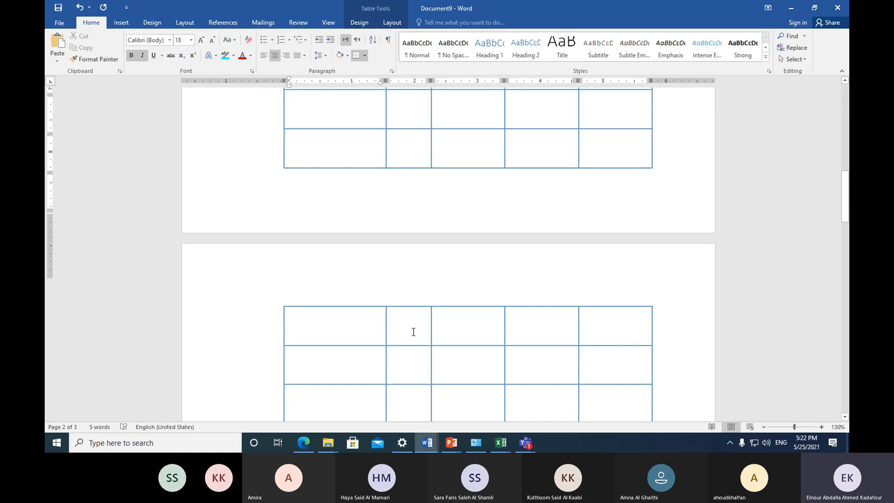
scroll(414, 323, "up", 3)
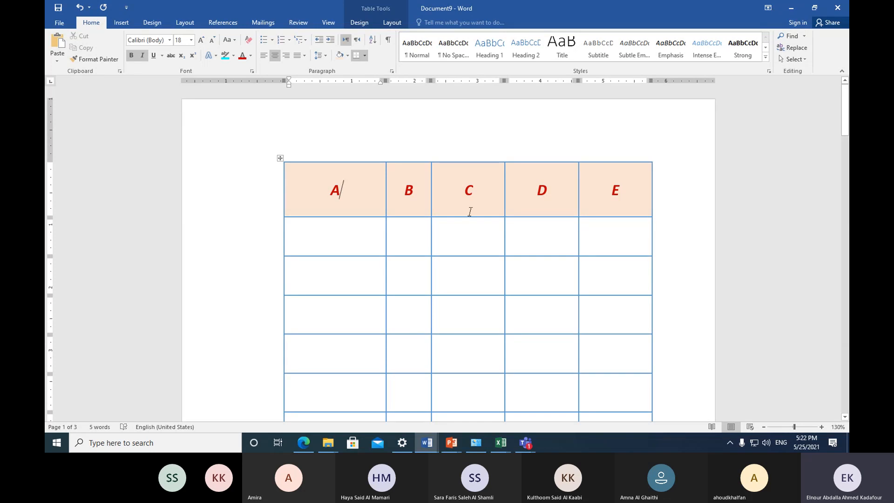
left_click(398, 24)
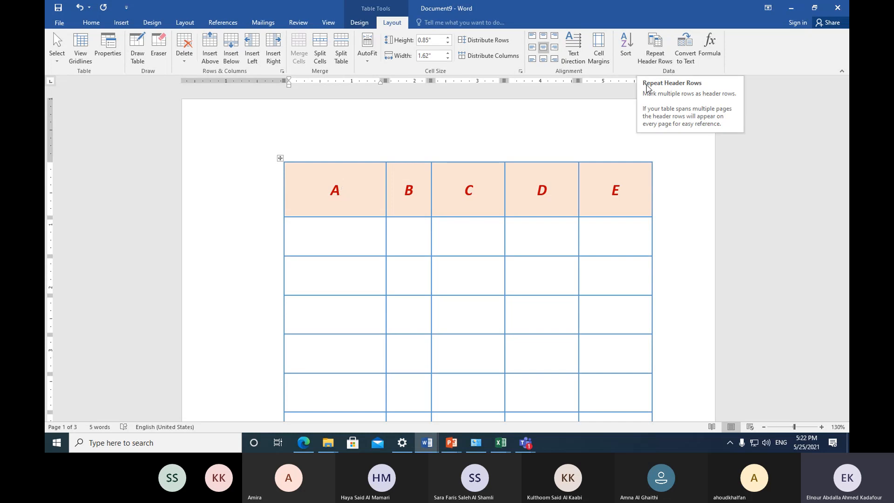
left_click(651, 63)
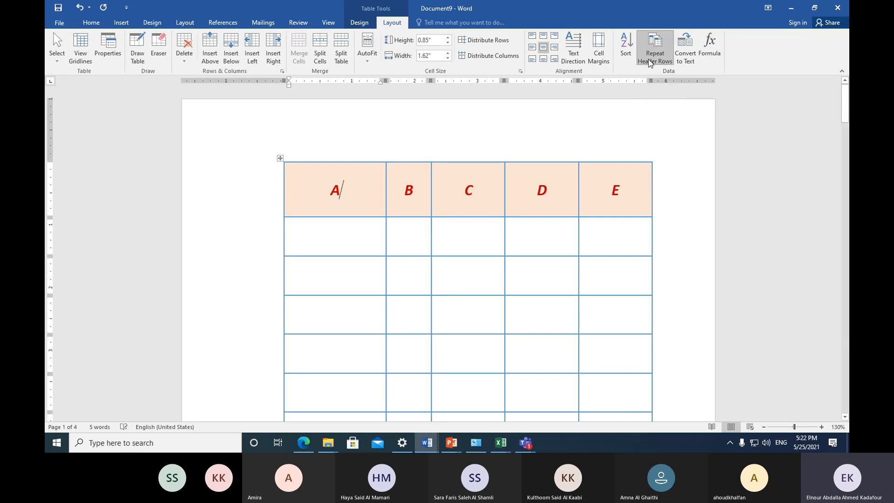
Check the top of the table on each following page for the header row and undo Repeat Header Rows.
scroll(504, 314, "down", 10)
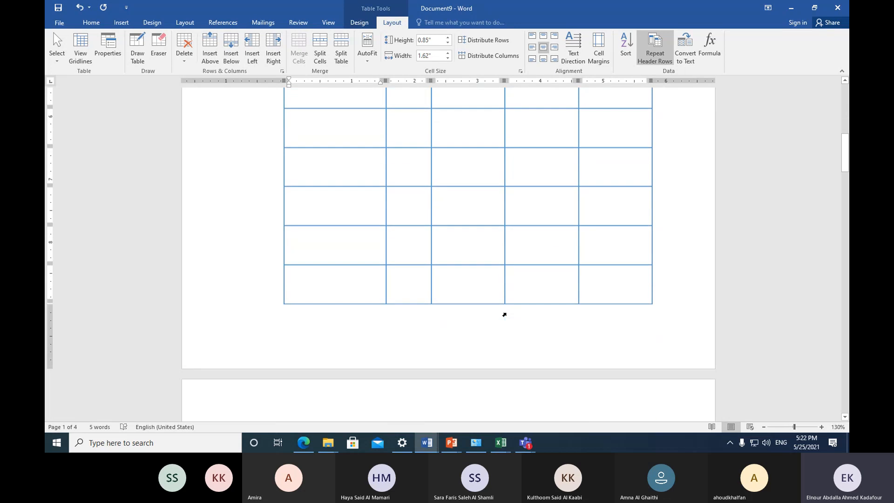
scroll(504, 315, "down", 15)
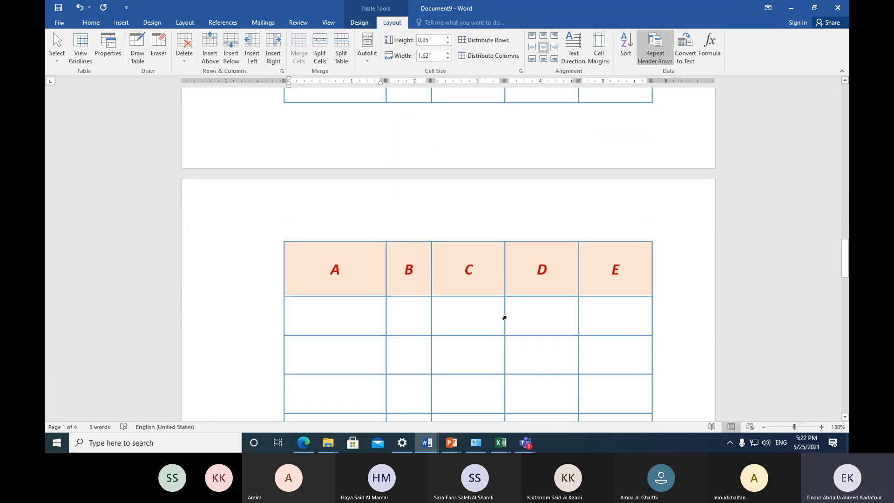
scroll(504, 318, "down", 10)
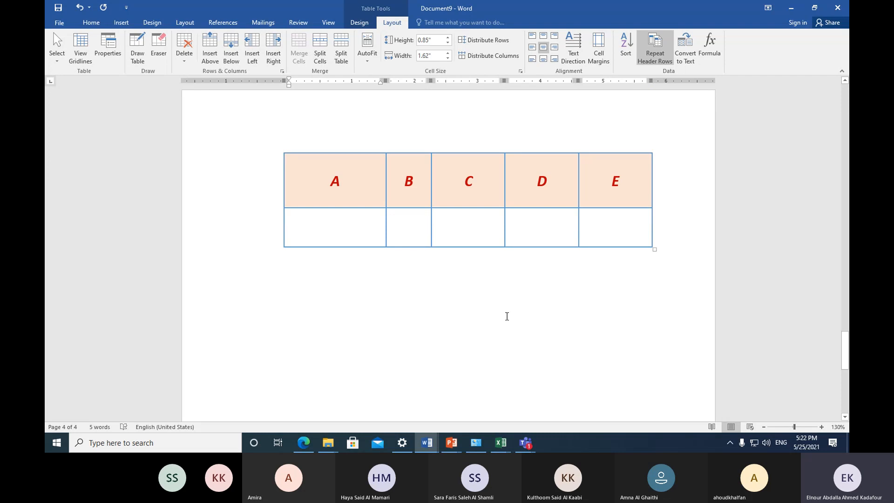
scroll(507, 316, "up", 5)
scroll(486, 282, "down", 3)
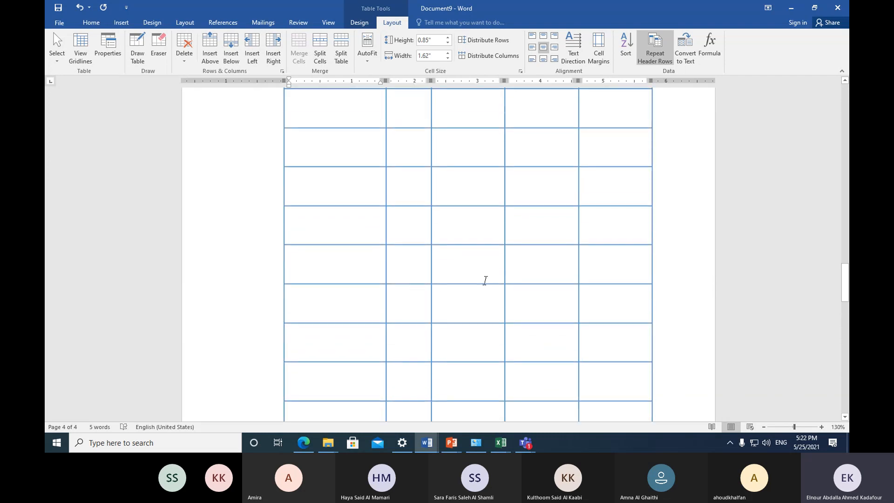
scroll(486, 282, "up", 3)
scroll(486, 281, "down", 6)
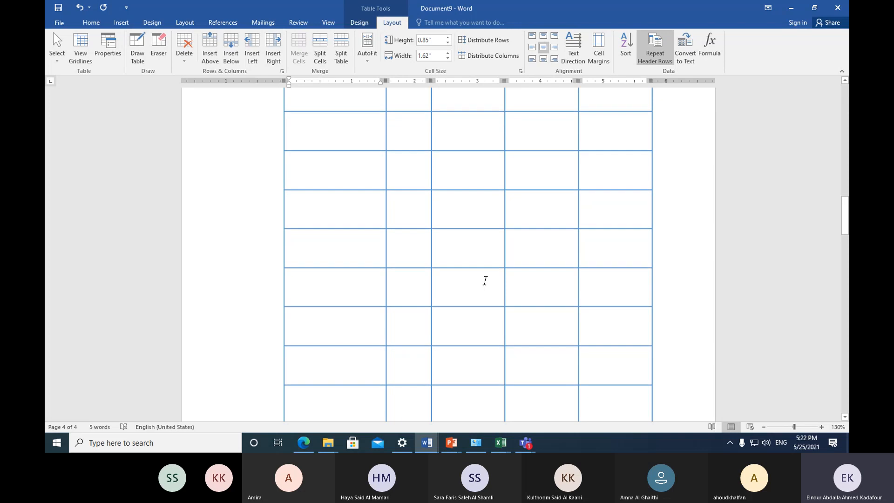
scroll(399, 228, "up", 18)
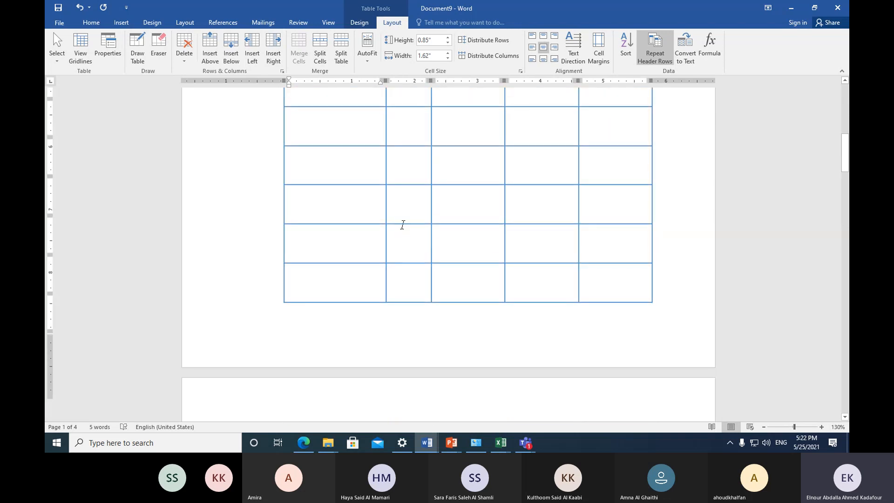
scroll(403, 224, "up", 3)
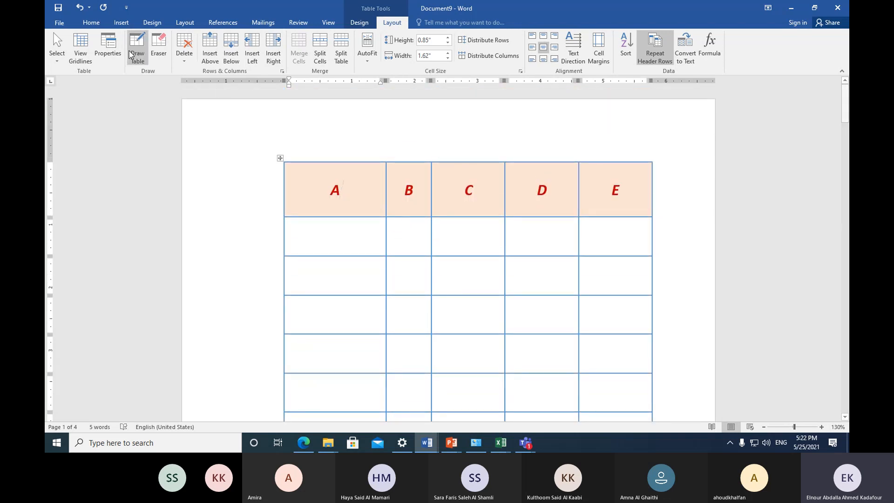
left_click(79, 7)
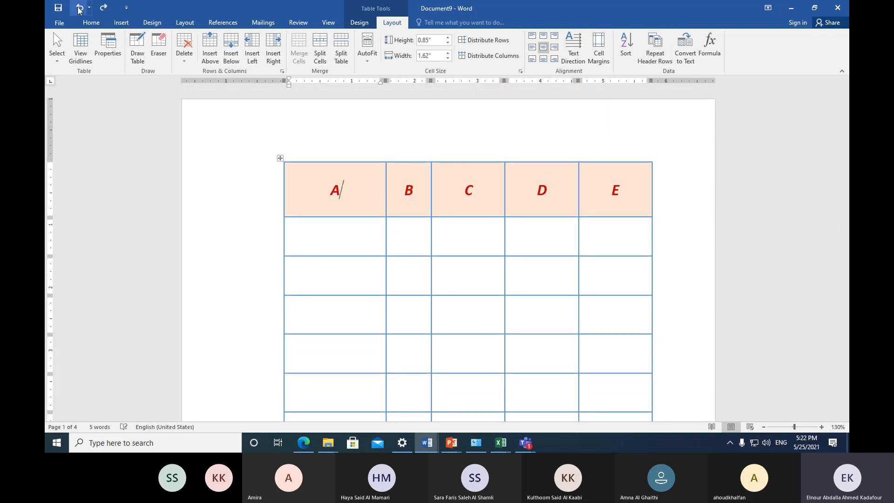
Enter 12121120 in the first cell below header A.
left_click(345, 232)
type("12")
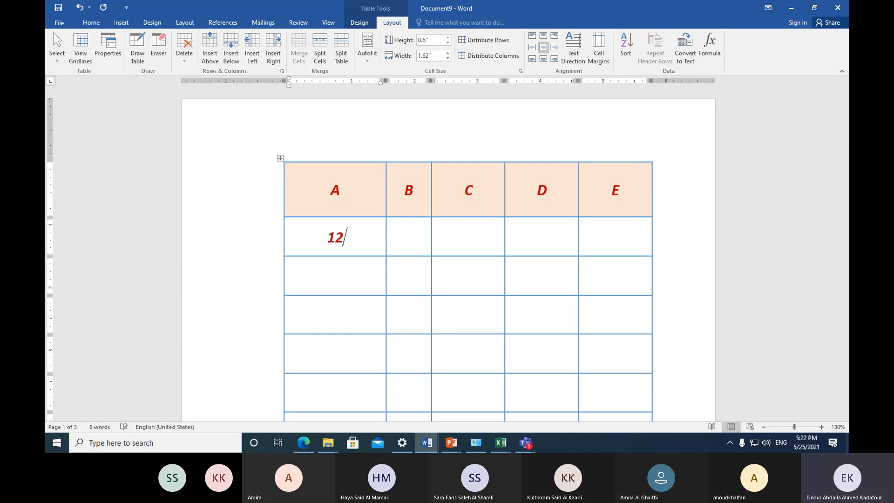
type("121120")
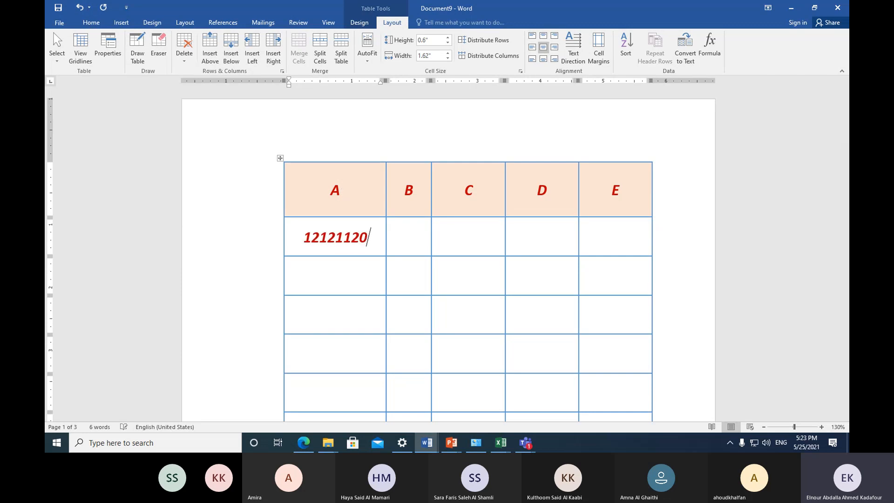
left_click(579, 240)
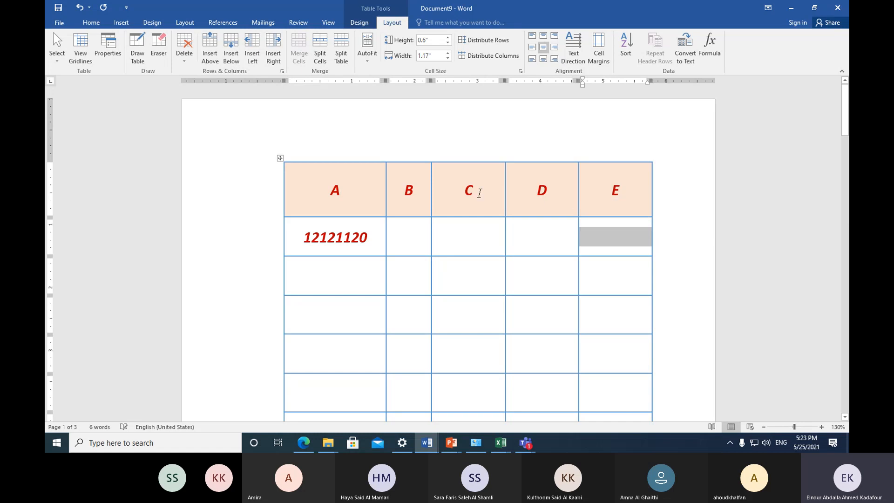
Try Repeat Header Rows from header cell C, check the following pages, and undo it.
left_click(446, 193)
left_click(658, 55)
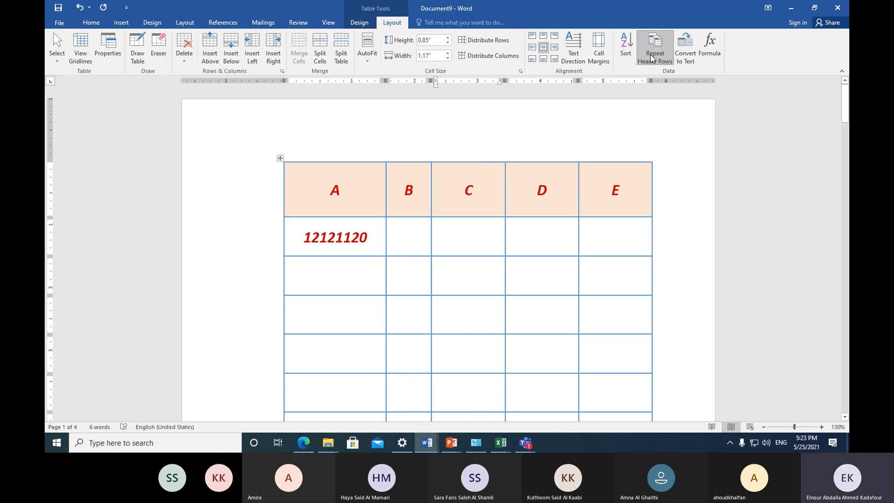
scroll(484, 185, "down", 10)
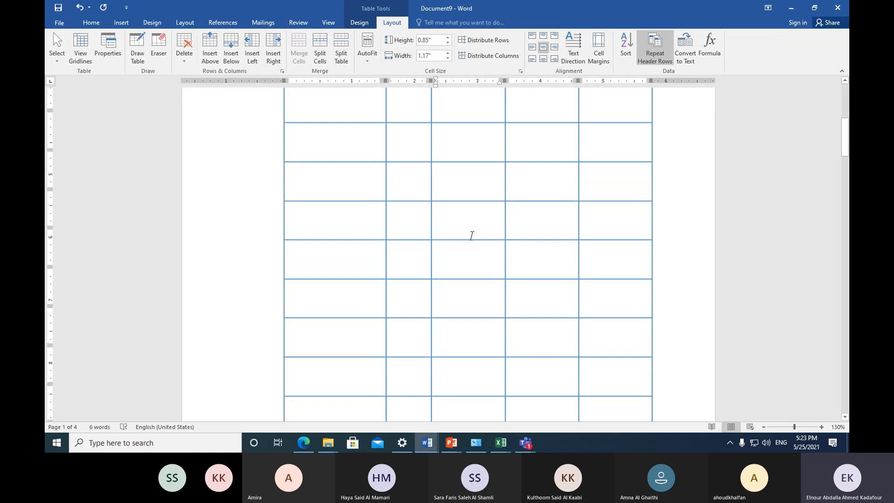
scroll(474, 241, "up", 8)
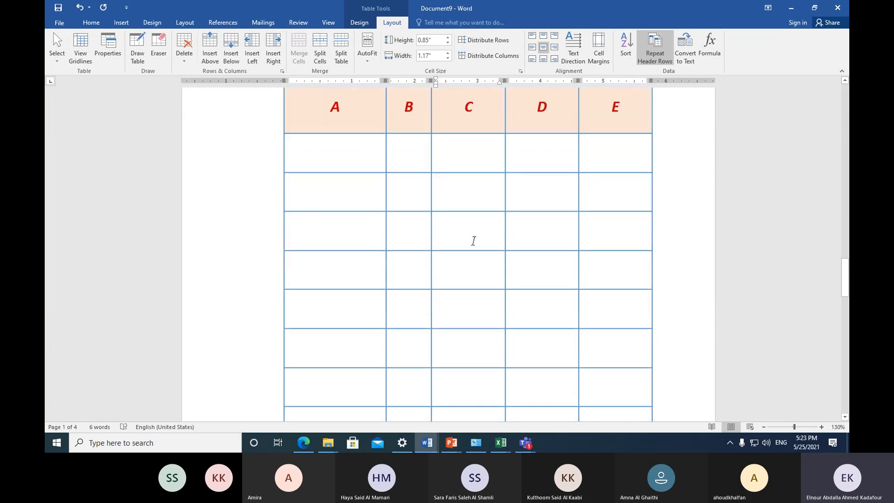
scroll(474, 241, "down", 10)
scroll(474, 241, "down", 15)
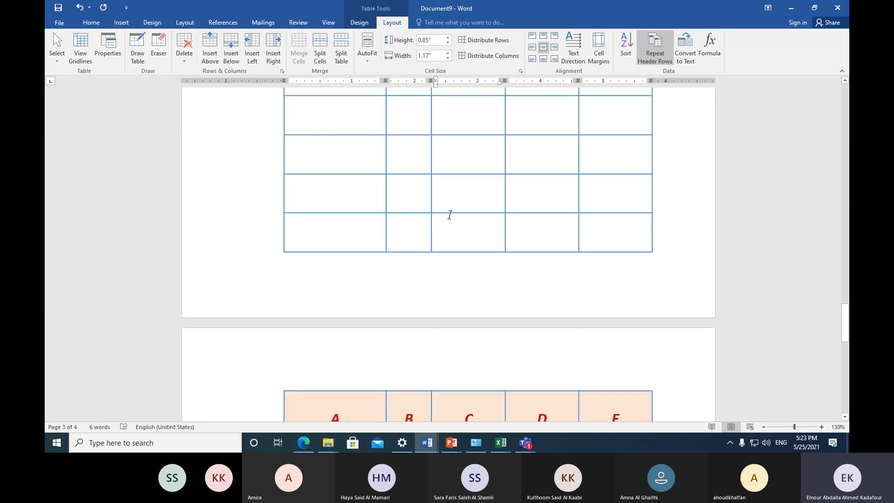
scroll(449, 214, "up", 3)
scroll(365, 171, "up", 5)
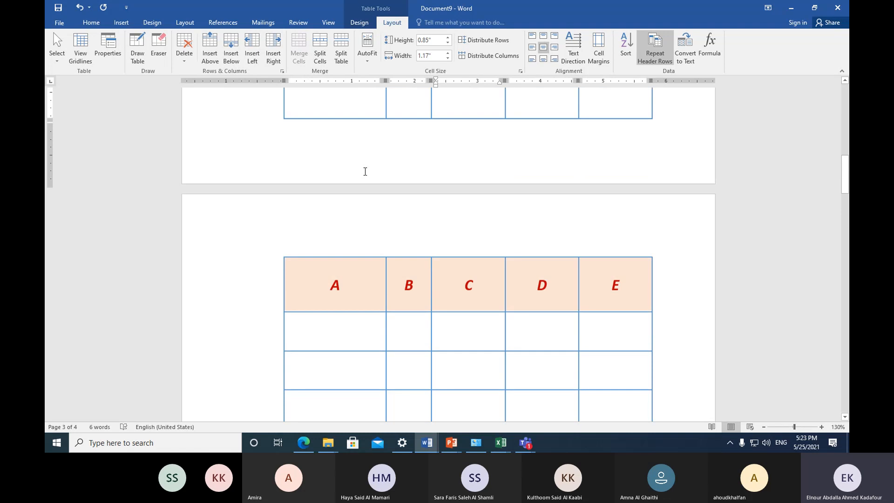
key("ctrl+z")
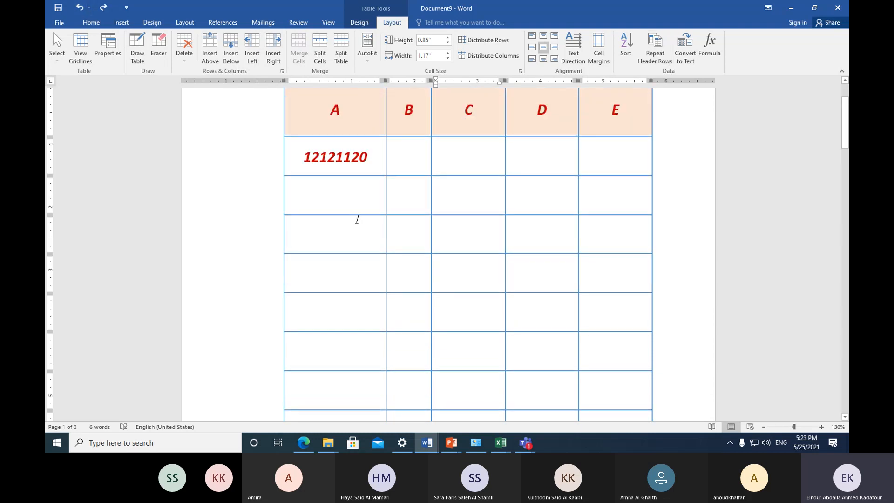
Copy 12121120 into all five columns from the second row below the header to the end of page 1.
double_click(315, 153)
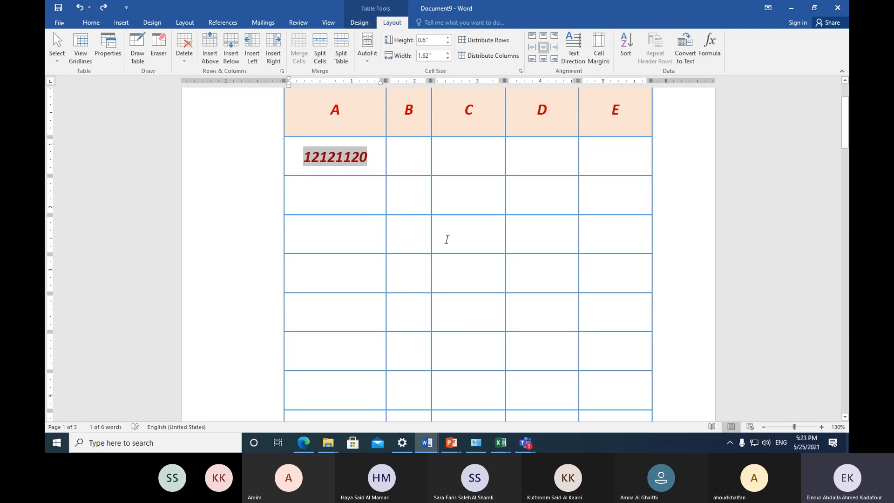
scroll(447, 239, "down", 16)
scroll(447, 240, "up", 17)
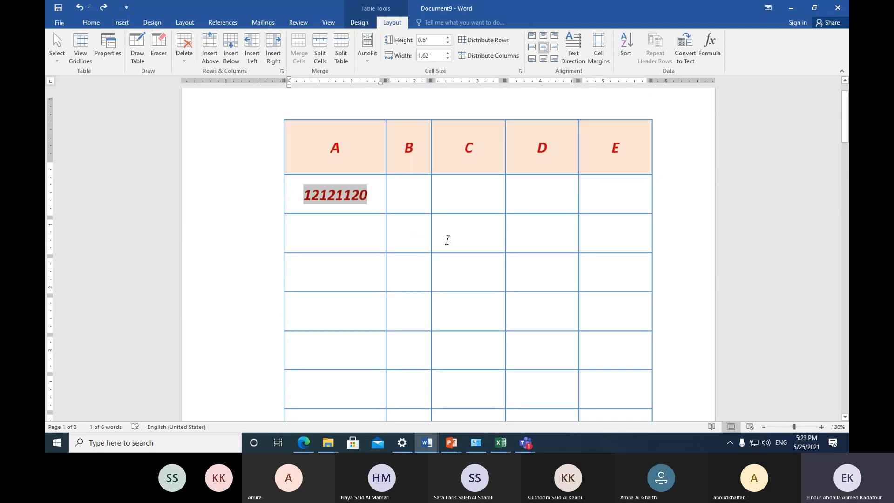
scroll(447, 239, "up", 1)
left_click_drag(343, 273, 589, 264)
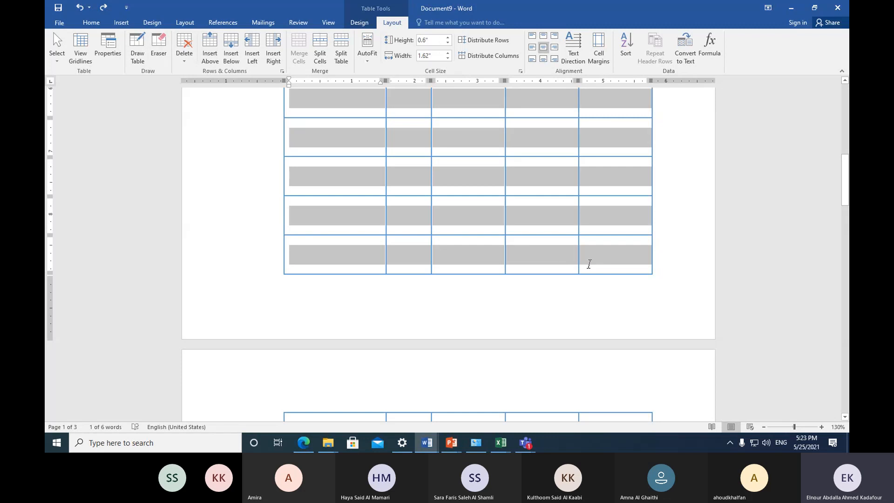
key("ctrl+v")
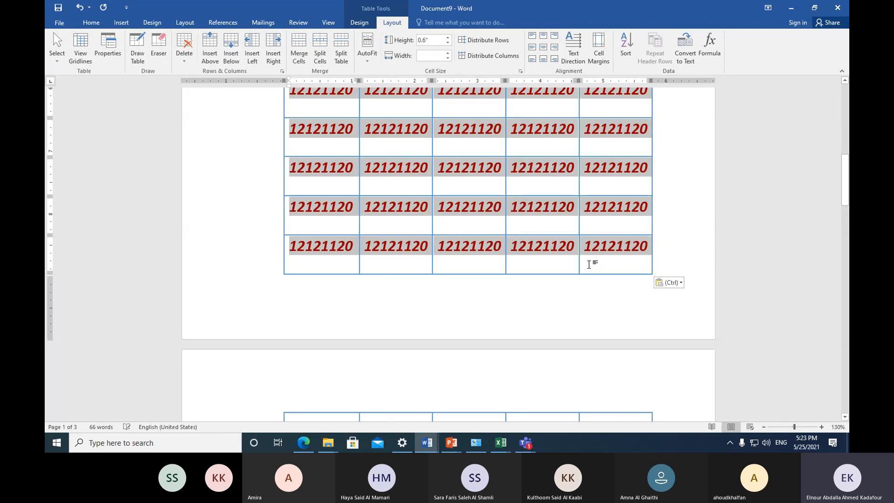
left_click(600, 167)
scroll(630, 116, "up", 8)
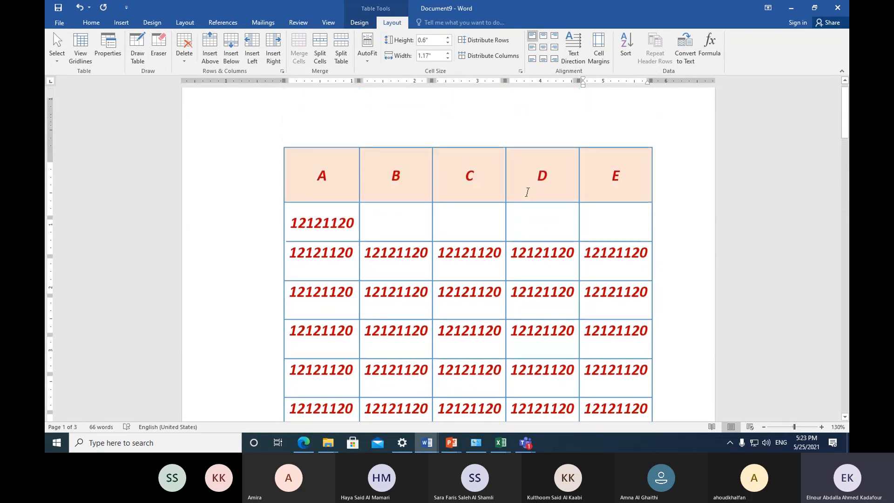
Try Repeat Header Rows from header cell D and check the following pages for the header.
left_click(527, 203)
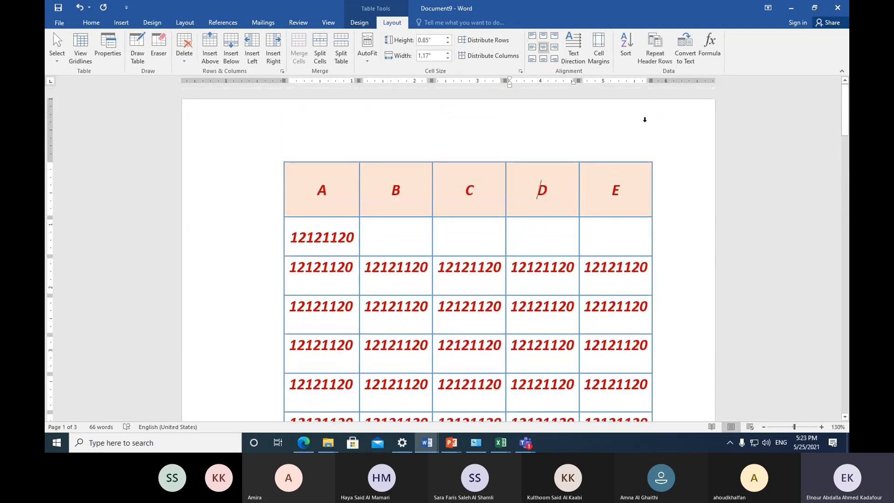
left_click(655, 50)
scroll(576, 200, "down", 15)
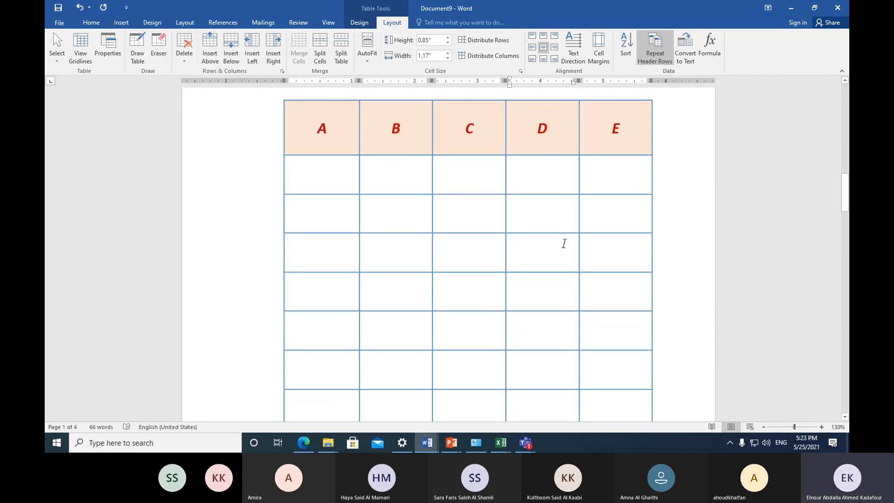
scroll(566, 242, "down", 15)
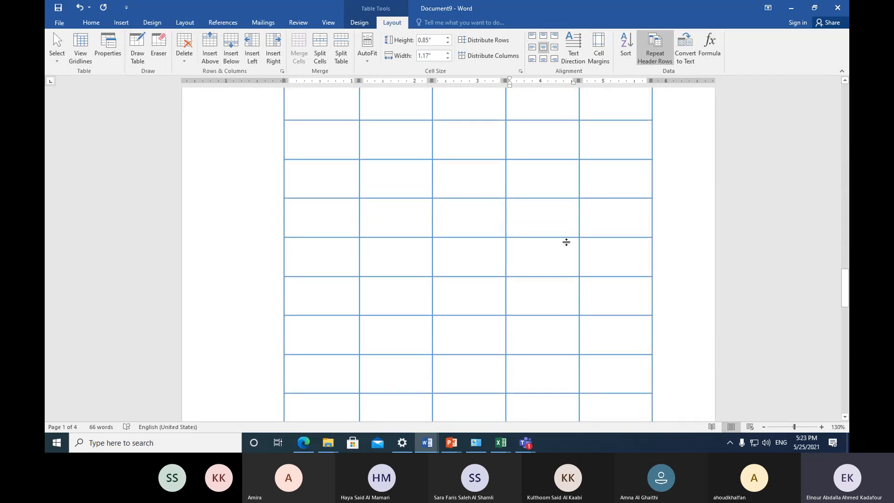
scroll(566, 241, "down", 10)
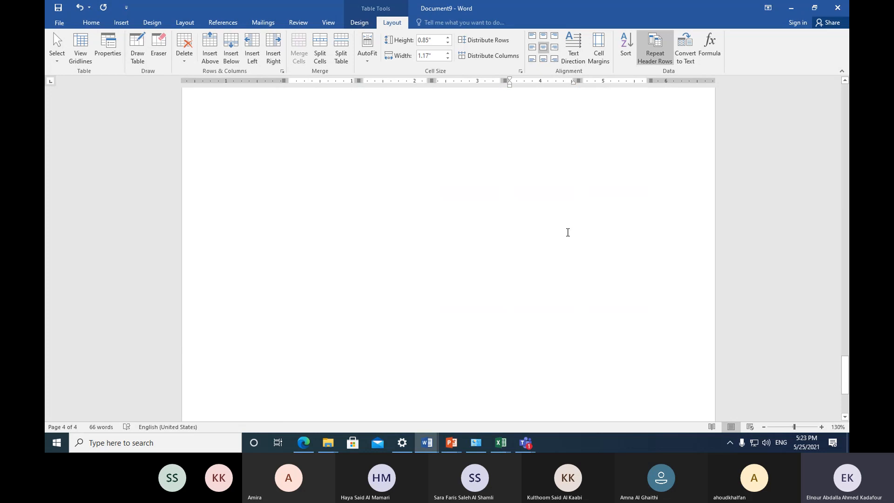
Undo the header repetition and all the 12121120 entries below the header row.
key("ctrl+z")
key("ctrl+z")
key("ctrl+z")
key("ctrl+z")
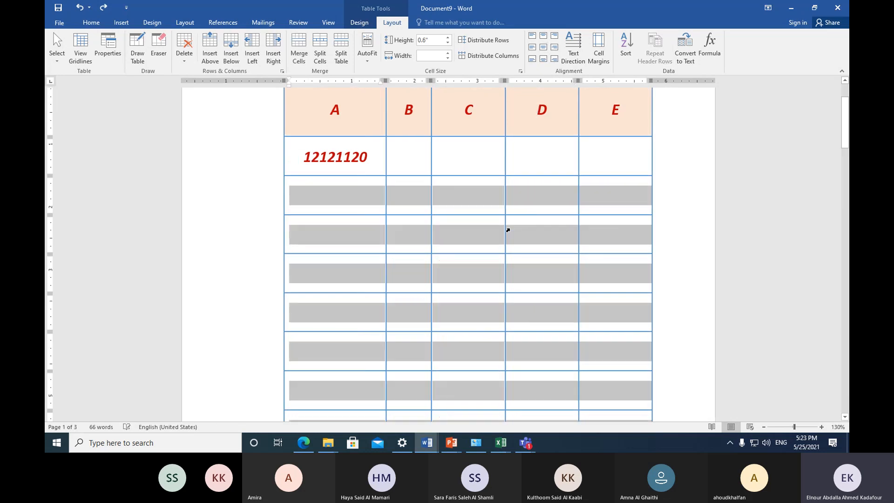
left_click(359, 164)
Select the header row from A to E on page 1 and repeat it on every page.
scroll(352, 161, "up", 3)
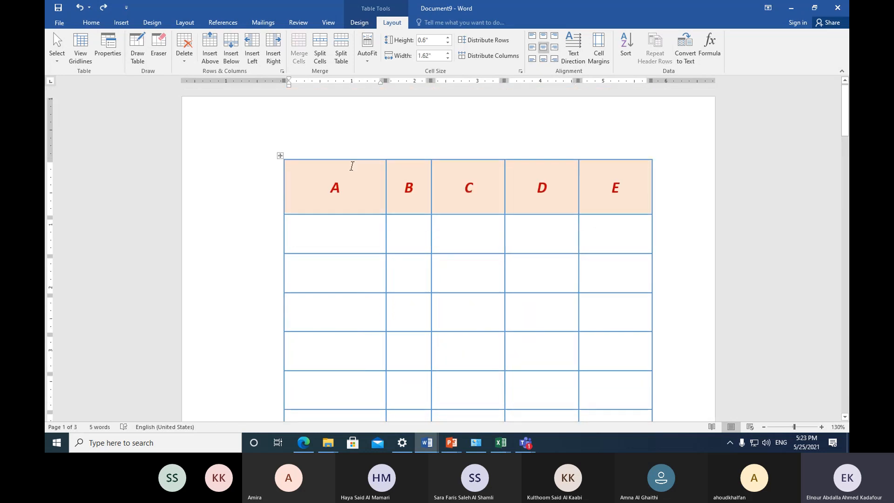
left_click_drag(329, 186, 594, 200)
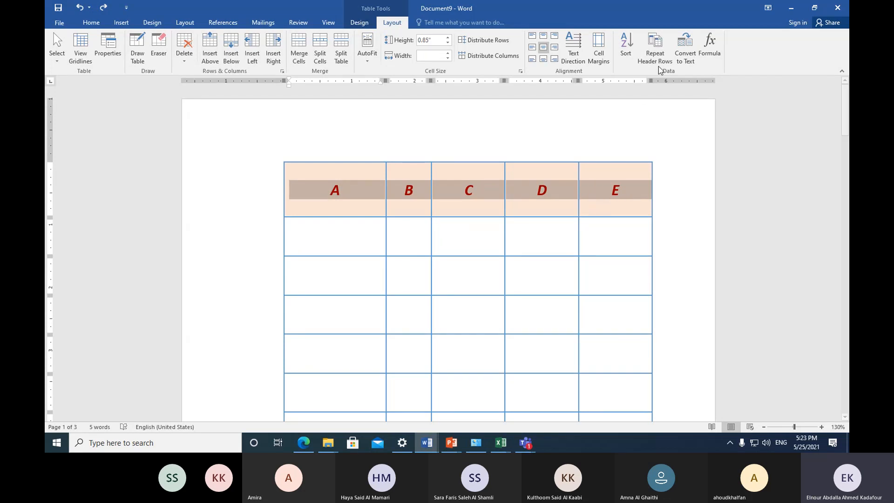
left_click(654, 50)
scroll(504, 242, "down", 15)
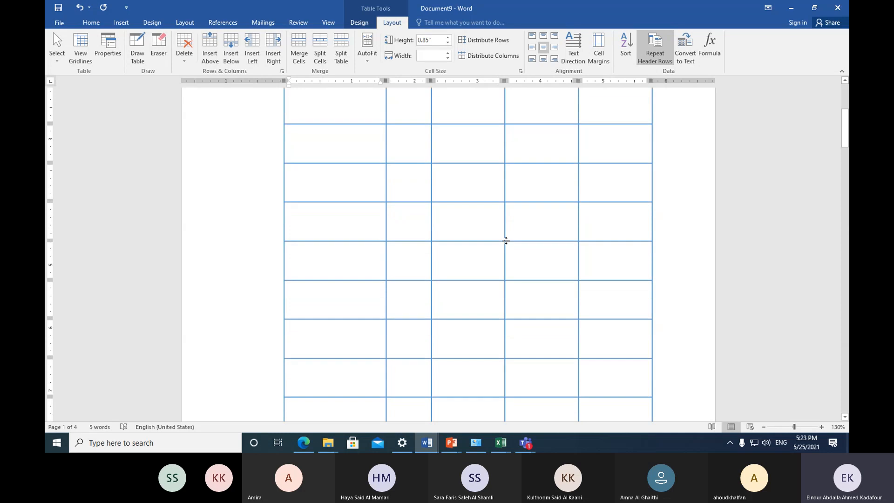
scroll(387, 209, "up", 10)
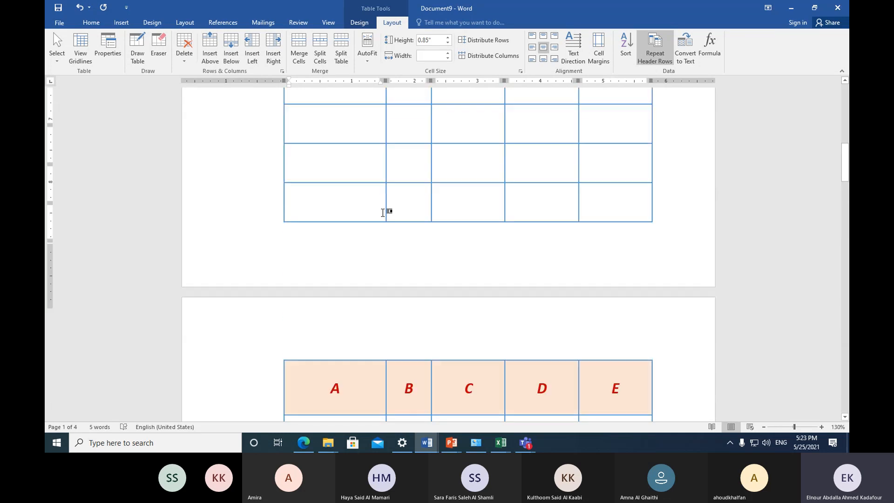
scroll(352, 142, "up", 2)
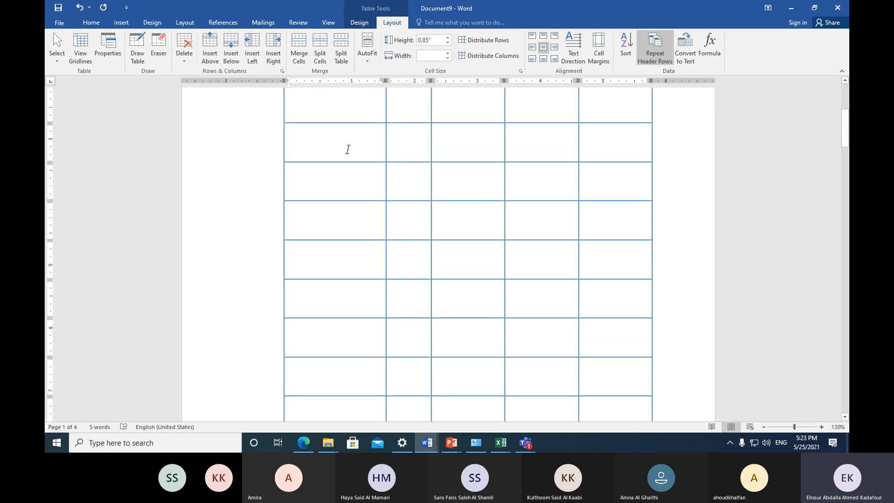
Examine the cells under each header on page 1 and the header row on the following pages.
left_click(336, 144)
left_click(411, 145)
left_click(475, 154)
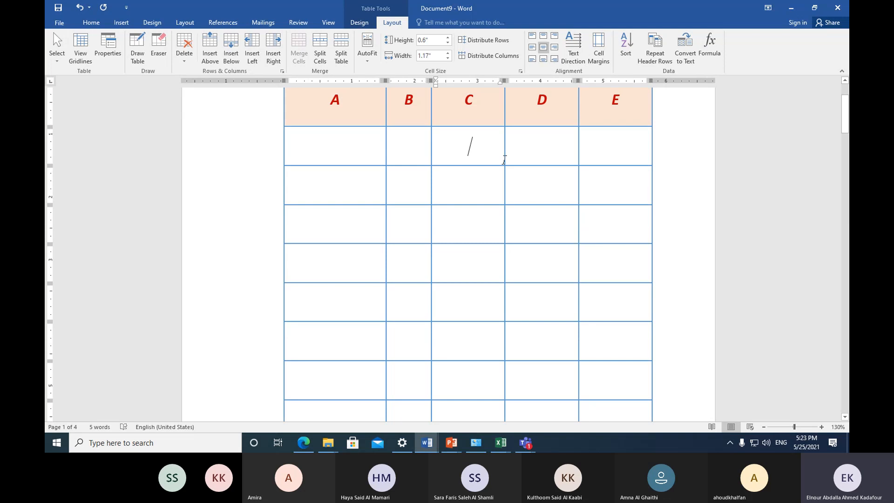
left_click(554, 159)
left_click(600, 157)
scroll(490, 196, "down", 10)
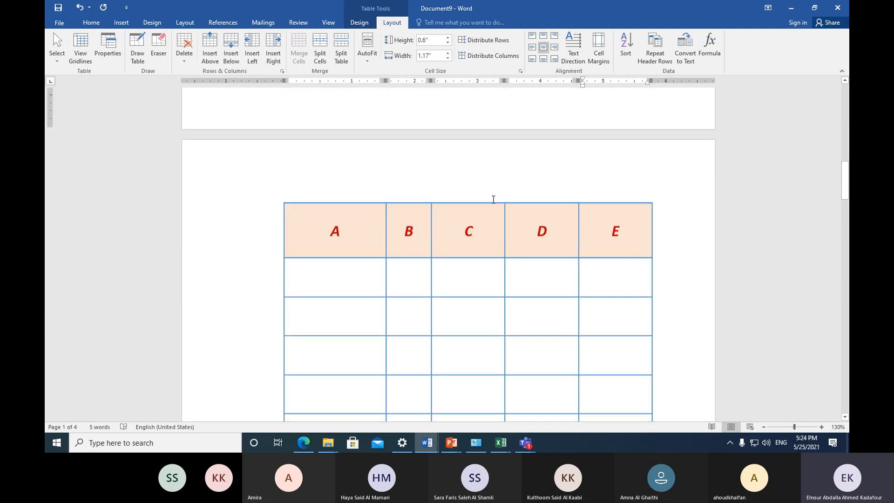
scroll(492, 199, "down", 5)
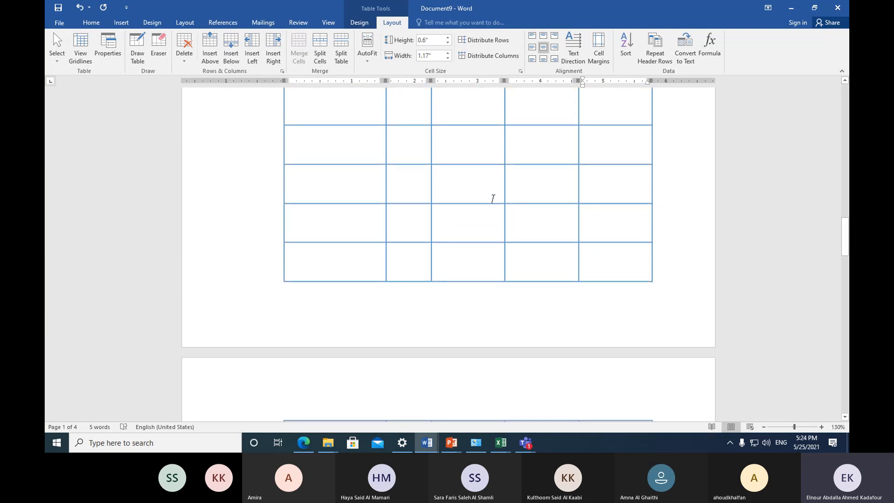
scroll(492, 199, "down", 8)
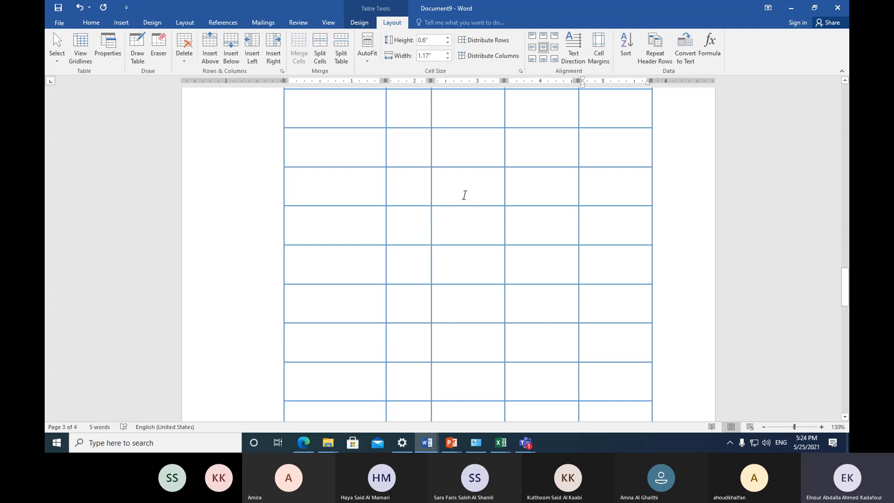
scroll(464, 195, "up", 3)
scroll(403, 219, "down", 1)
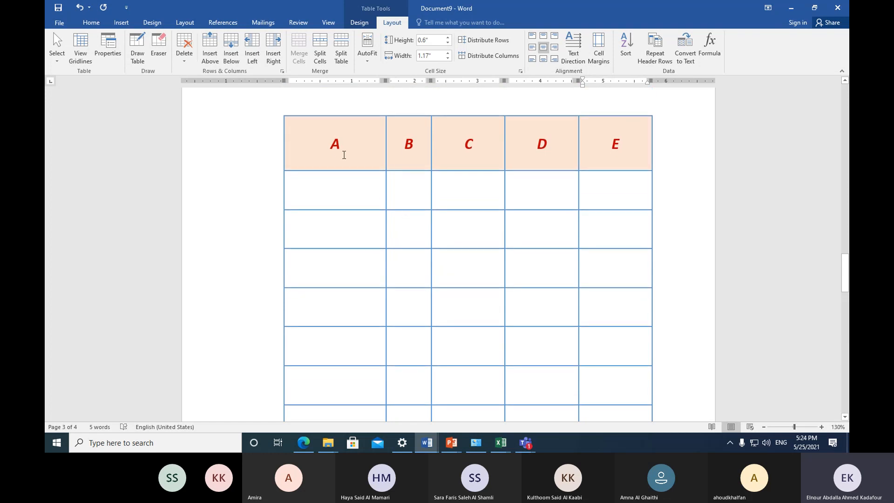
Try to select the repeated header row from A to E on page 3.
left_click_drag(332, 144, 603, 150)
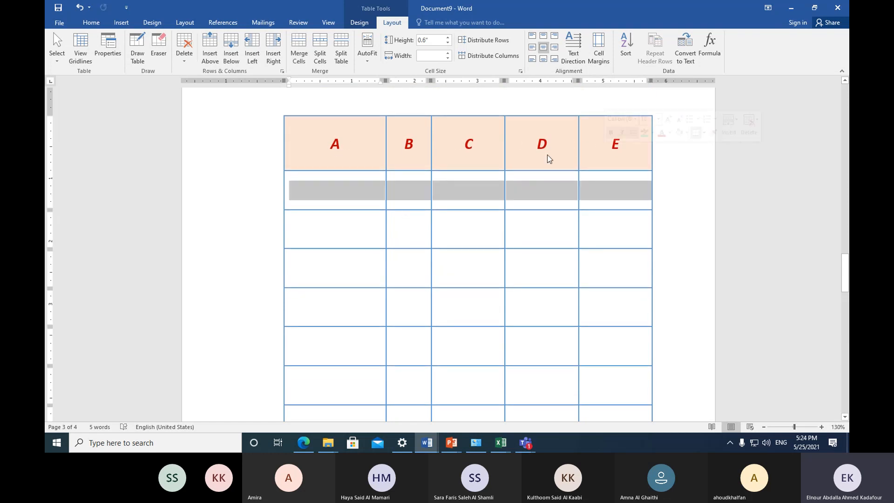
left_click(415, 189)
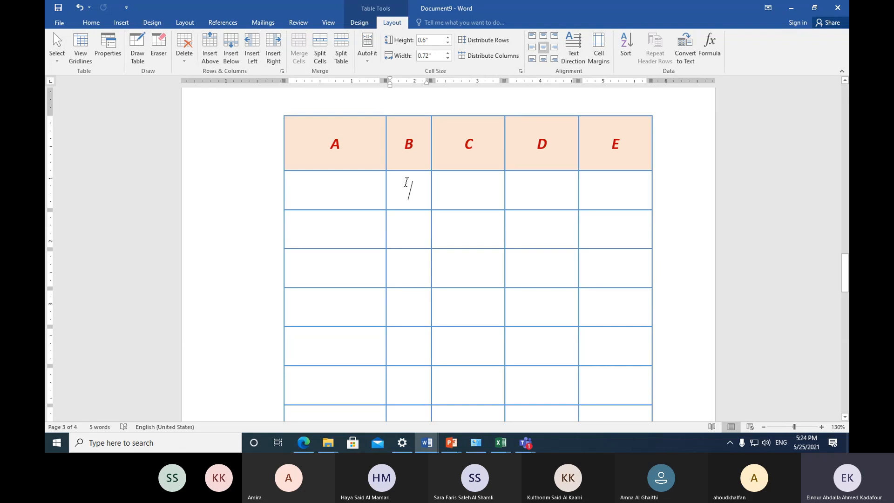
scroll(408, 183, "down", 3)
Change the header B on page 1 to BB.
scroll(412, 185, "up", 5)
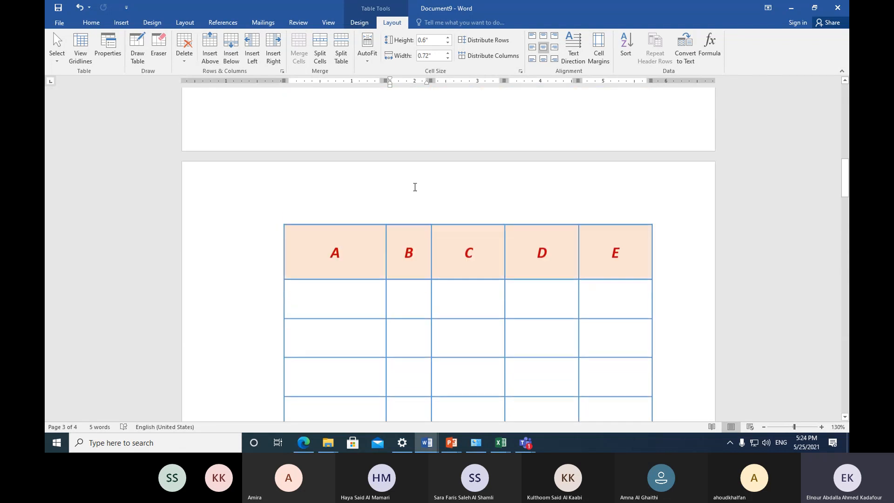
scroll(414, 187, "up", 15)
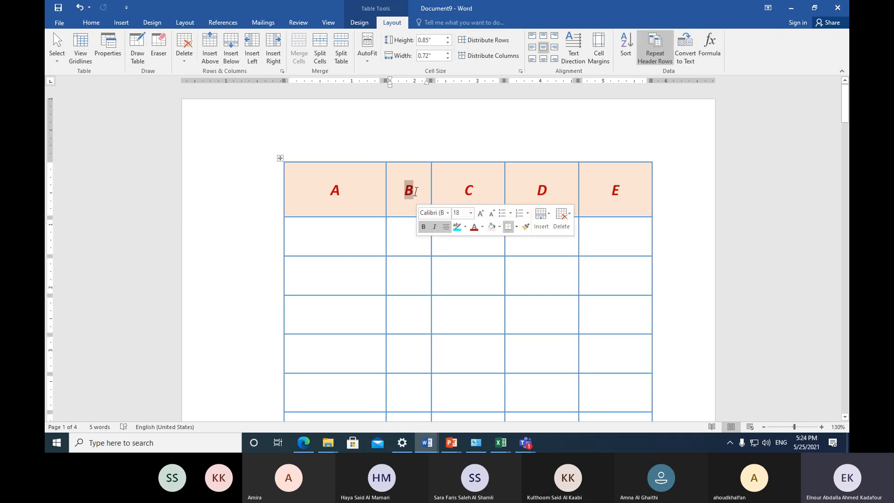
left_click(429, 208)
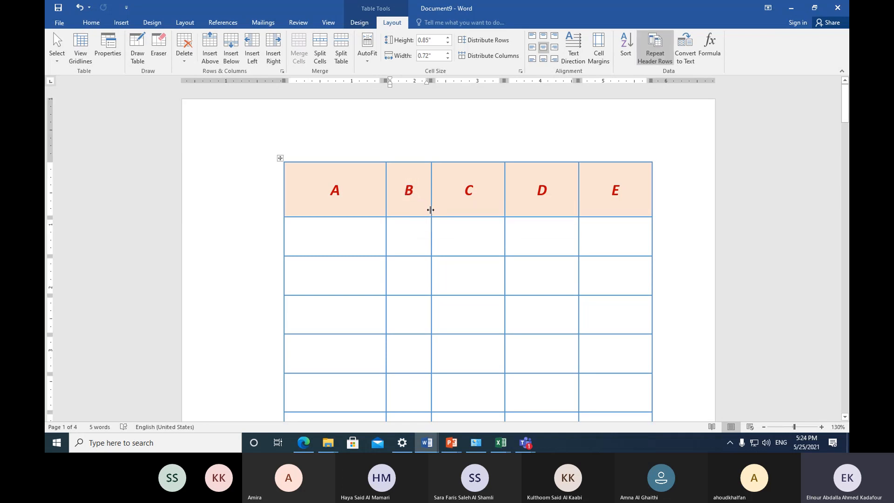
type("B")
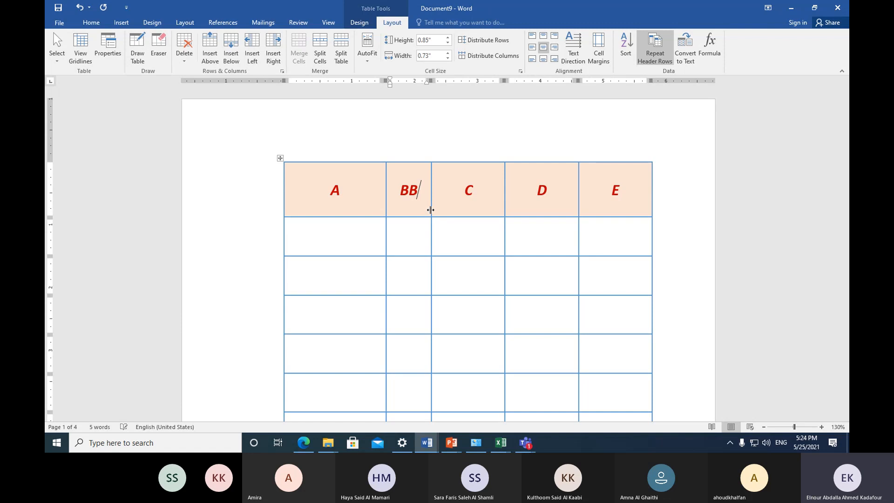
left_click(404, 225)
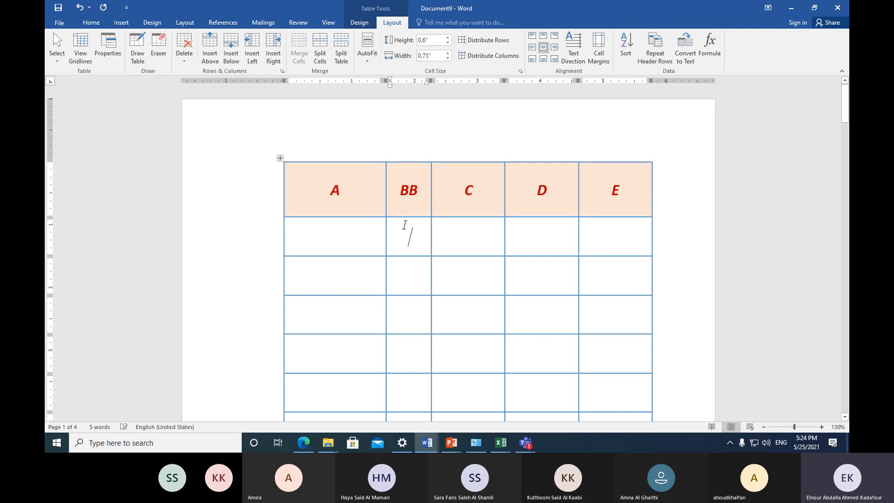
Check the second column's heading in the repeated header rows through to page 4.
scroll(405, 224, "down", 15)
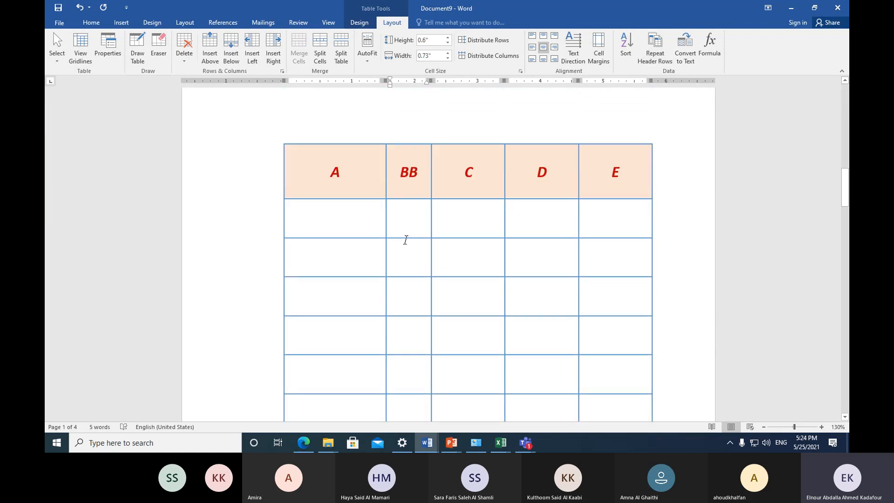
scroll(407, 241, "down", 15)
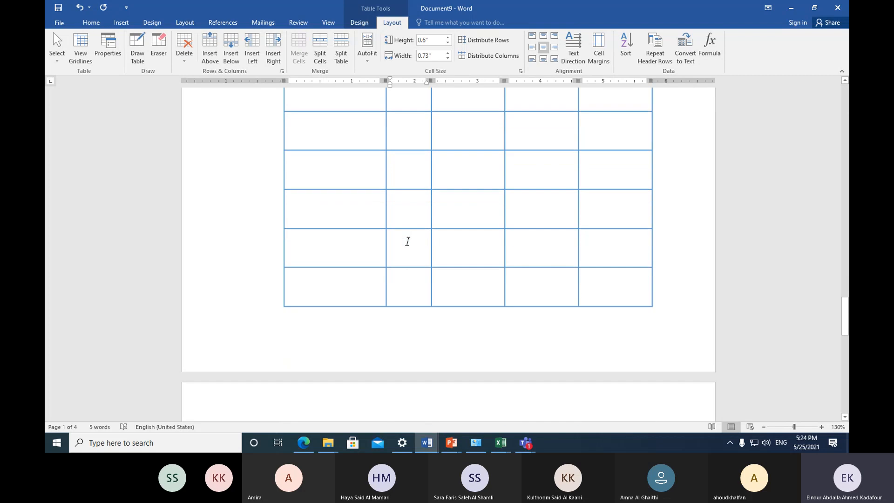
scroll(407, 241, "down", 3)
scroll(408, 242, "up", 8)
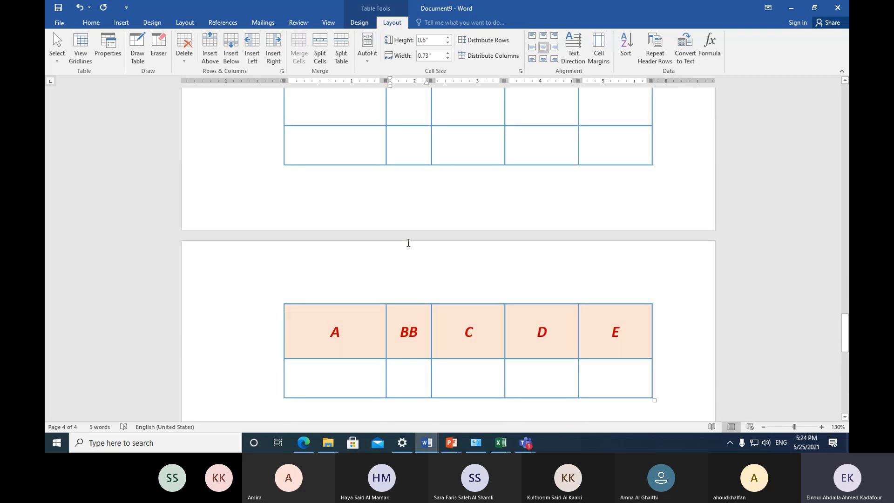
scroll(407, 242, "up", 15)
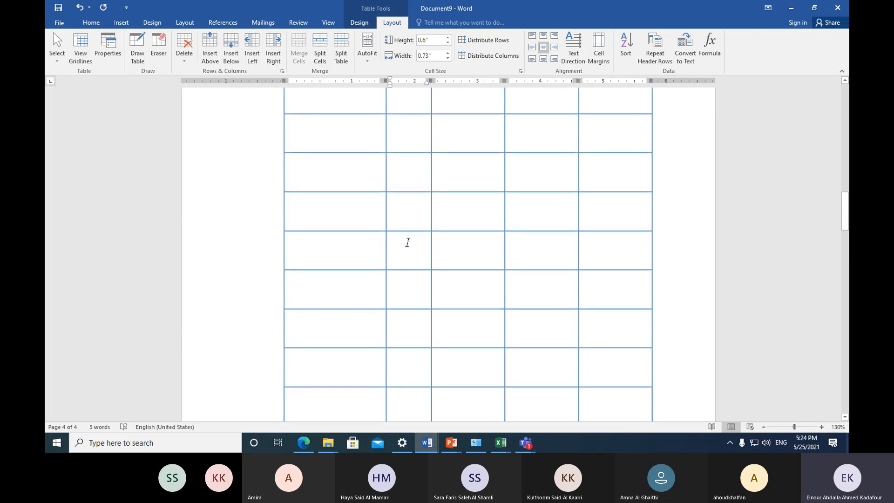
scroll(408, 242, "up", 3)
scroll(408, 242, "down", 6)
scroll(407, 242, "up", 1)
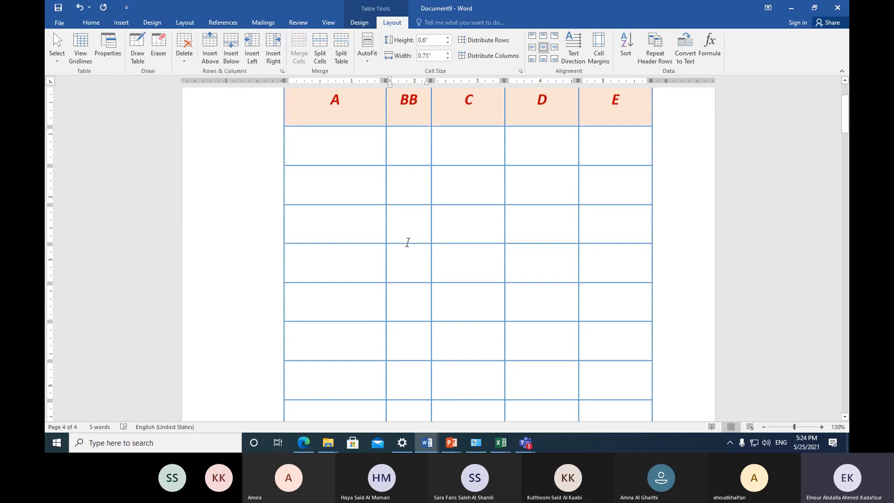
Select the BB heading on page 1 and compare it with the headings on the following pages.
scroll(407, 242, "up", 3)
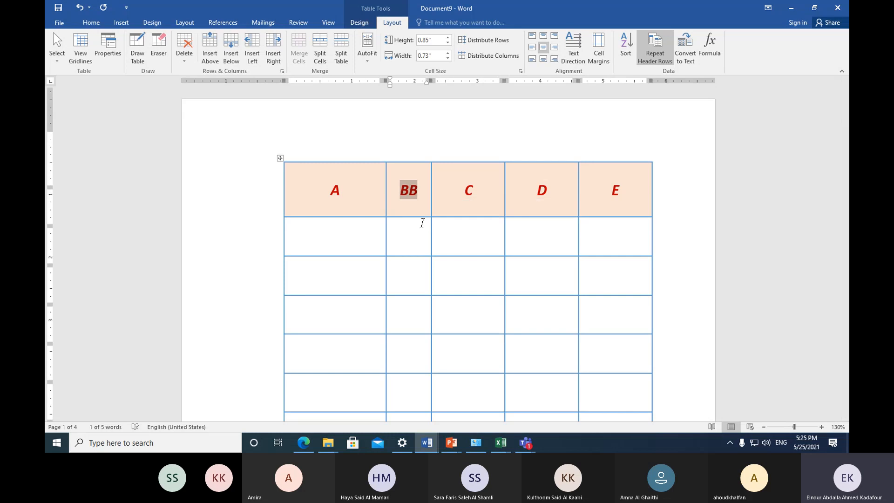
scroll(423, 304, "down", 10)
scroll(429, 314, "down", 15)
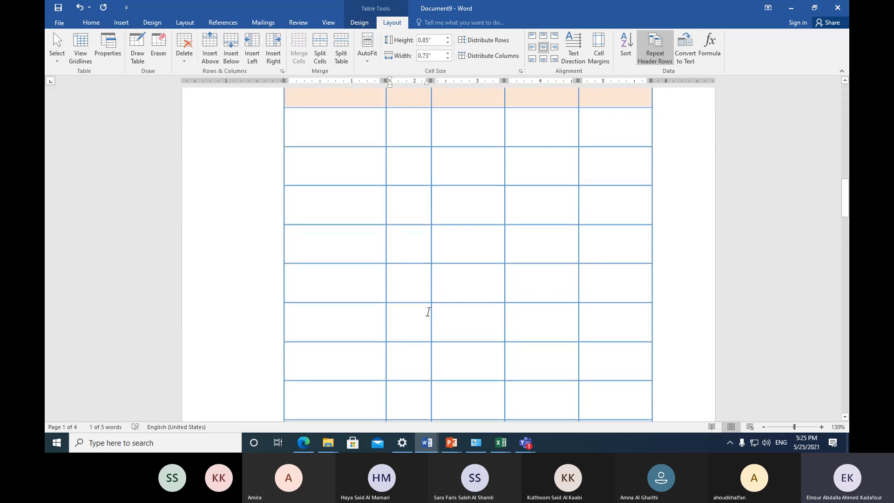
scroll(428, 312, "down", 15)
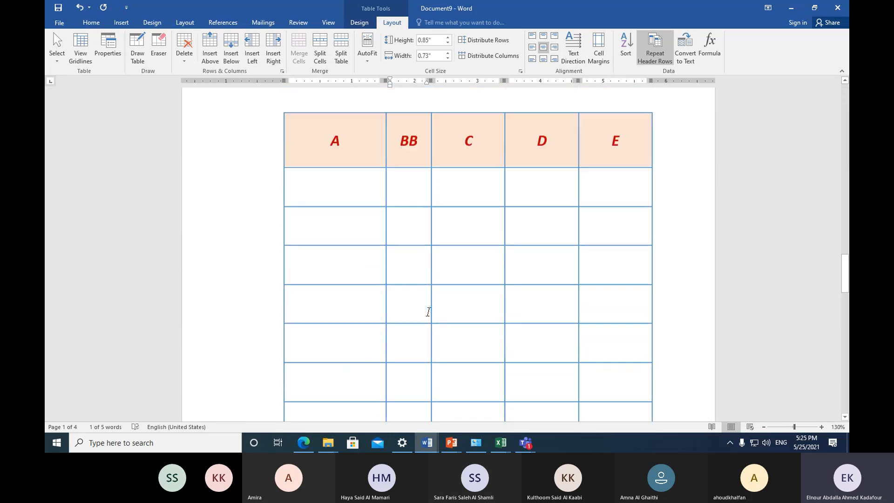
scroll(428, 312, "down", 3)
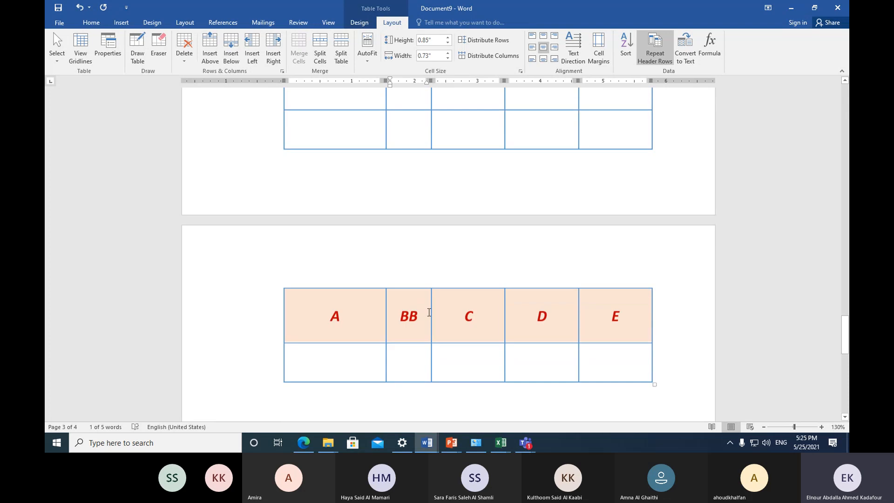
scroll(425, 305, "up", 8)
scroll(426, 259, "up", 20)
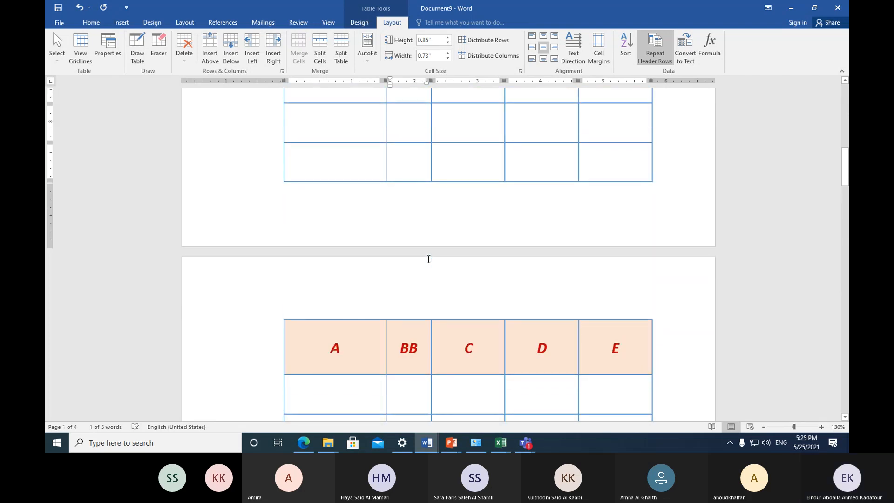
scroll(428, 259, "up", 12)
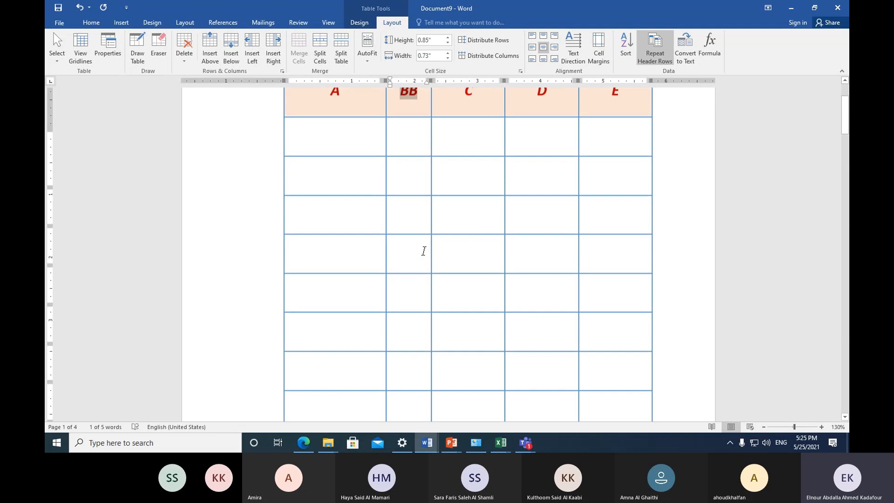
left_click(409, 239)
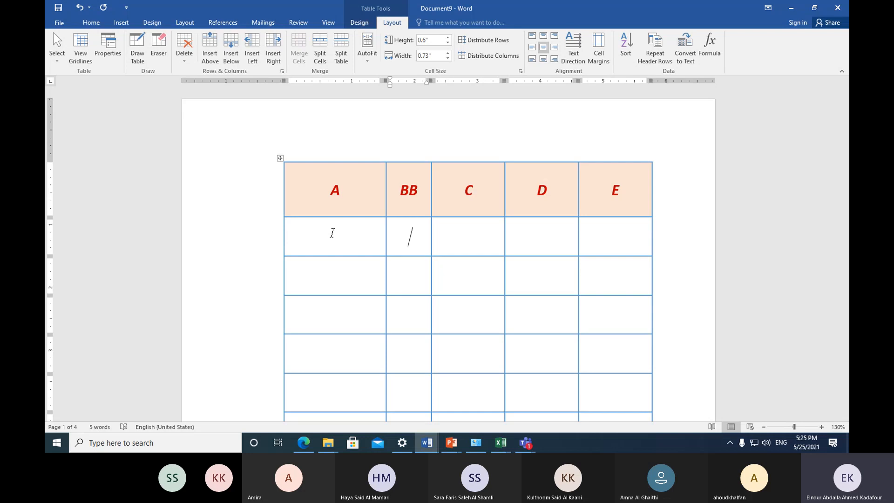
scroll(332, 232, "down", 3)
scroll(332, 233, "up", 3)
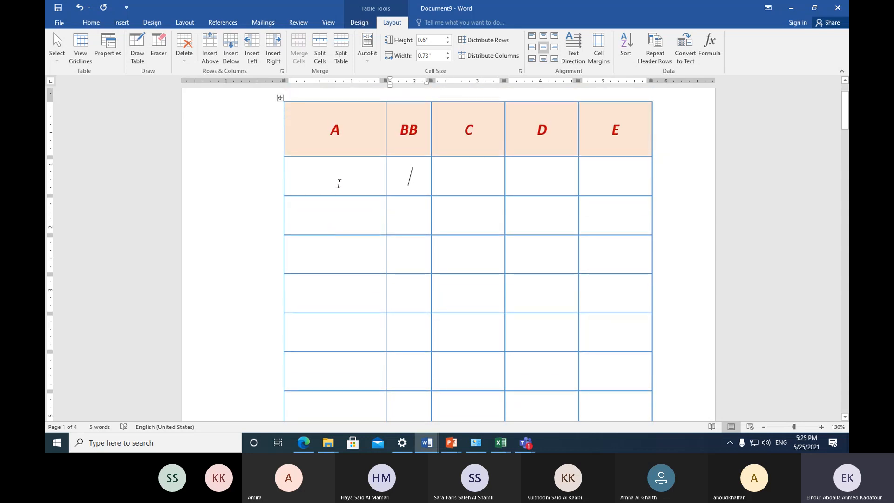
Select the empty cells below the header row on page 1, column by column and finally across columns A to E.
left_click(337, 183)
left_click_drag(341, 199, 418, 405)
left_click_drag(467, 187, 468, 405)
left_click_drag(517, 210, 544, 392)
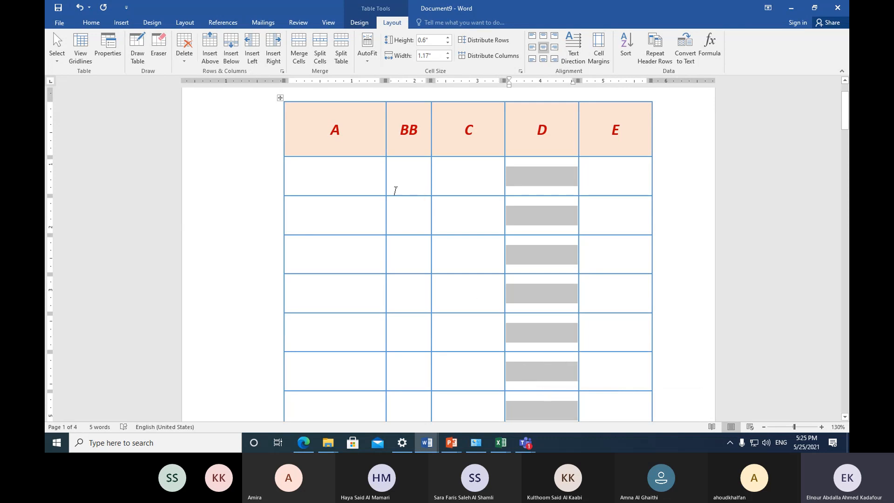
left_click_drag(354, 180, 604, 392)
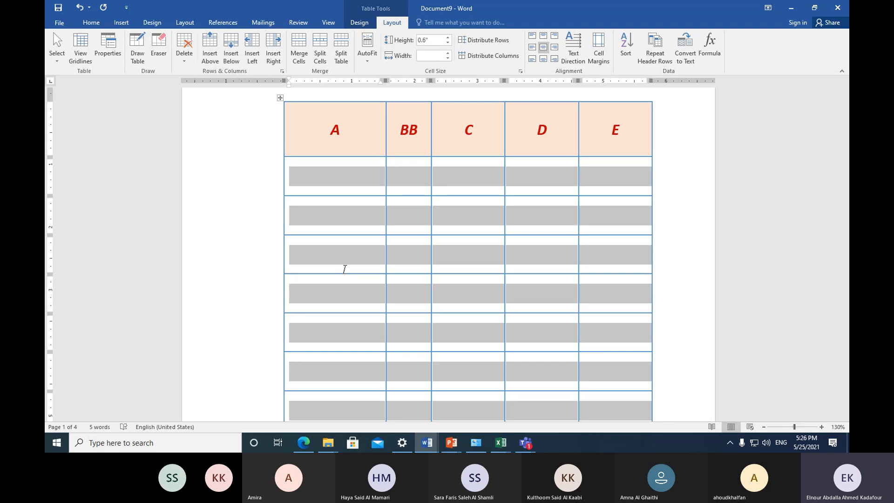
Switch to the Document4 document and go to the end of its "Flexibility of the table" list.
left_click(427, 443)
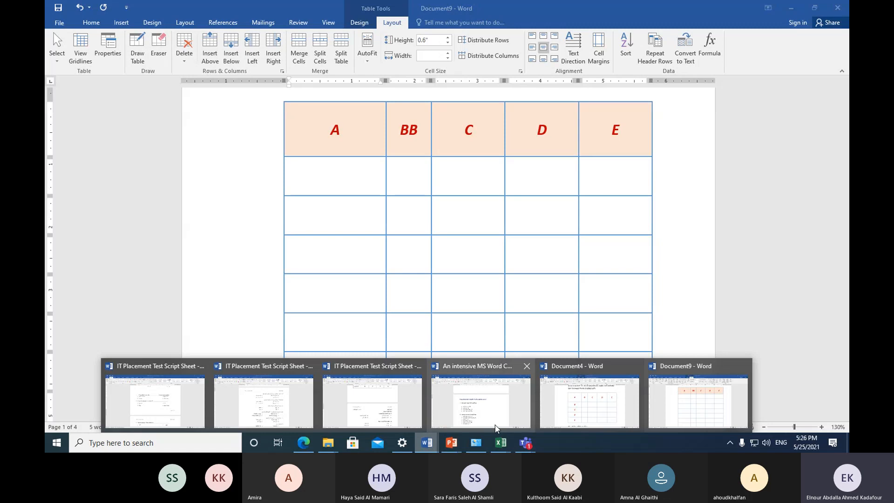
left_click(558, 403)
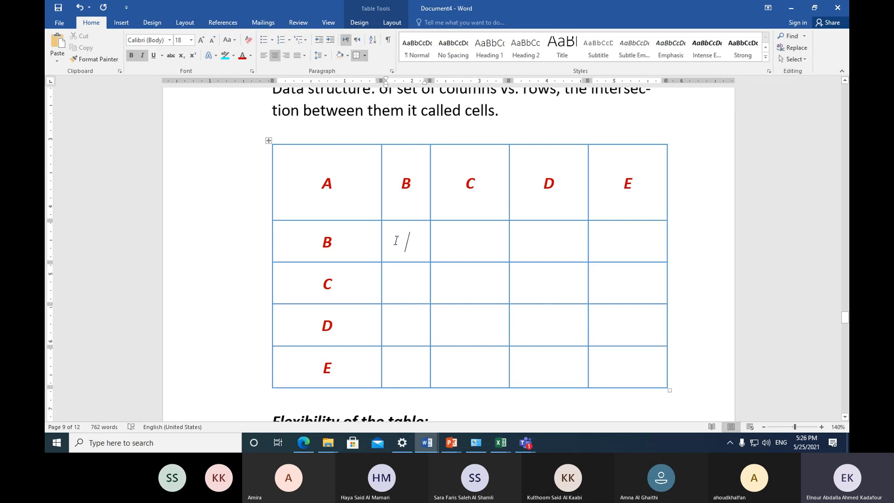
left_click(121, 24)
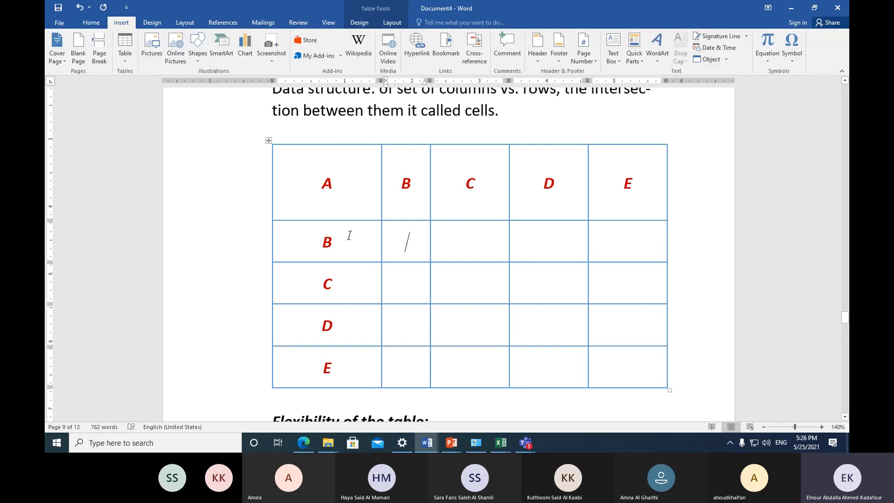
scroll(469, 246, "down", 5)
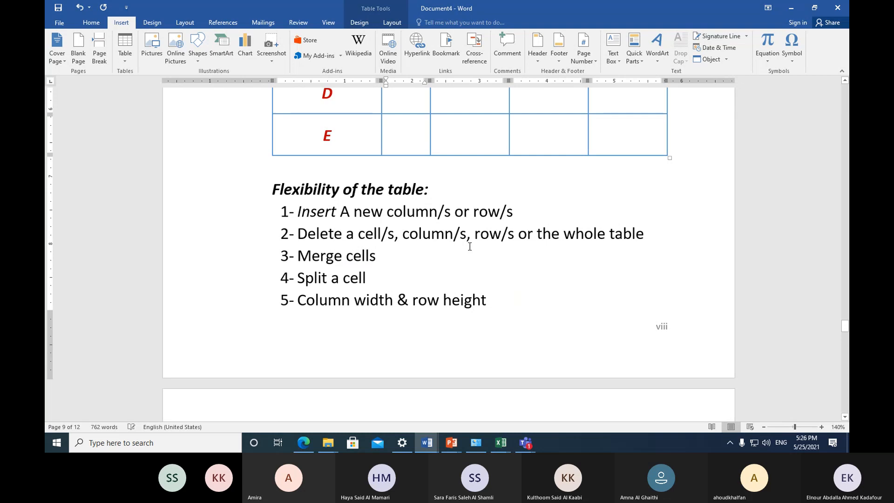
scroll(470, 246, "down", 5)
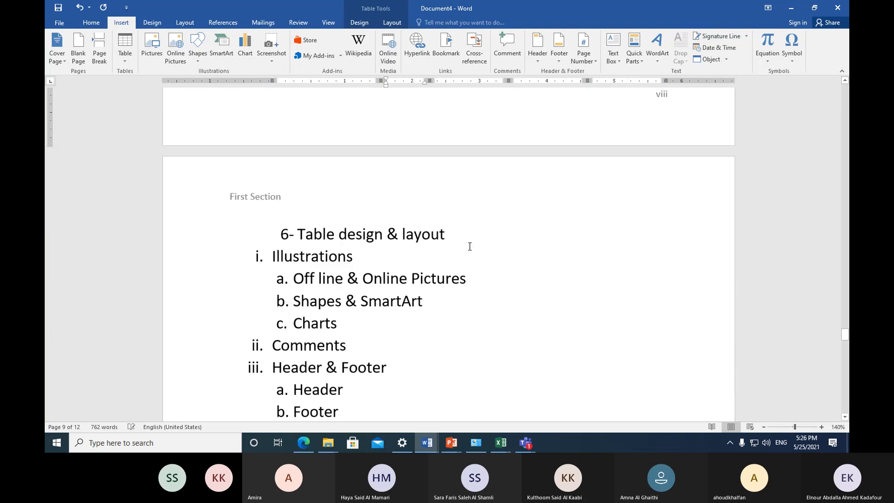
Add the list item "Repeating row headers within a subsequent of pages" after "Table design & layout".
left_click(460, 233)
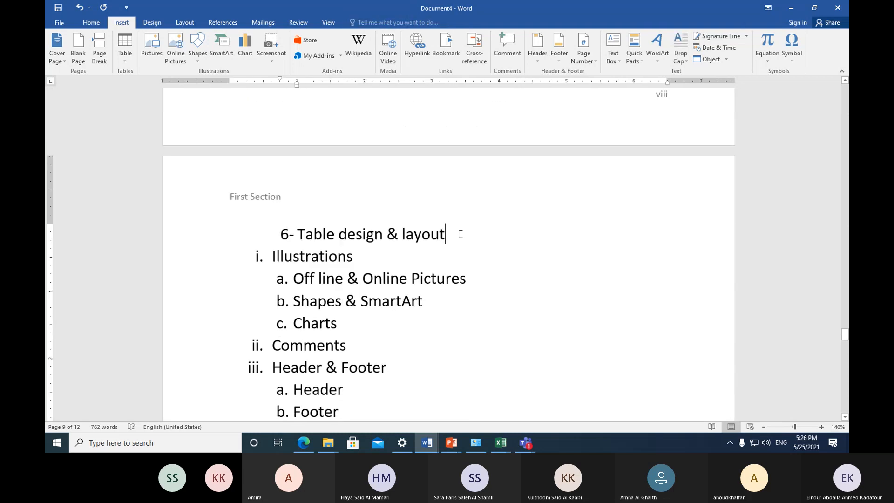
key("Return")
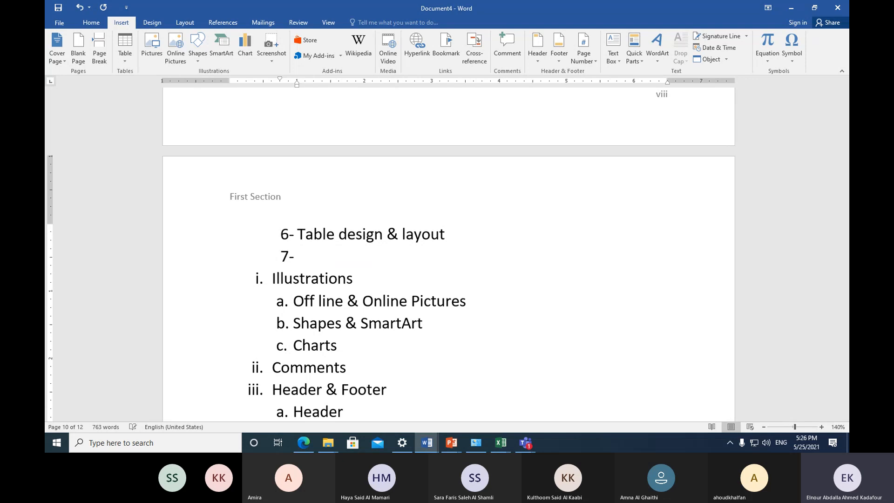
type("repeating ")
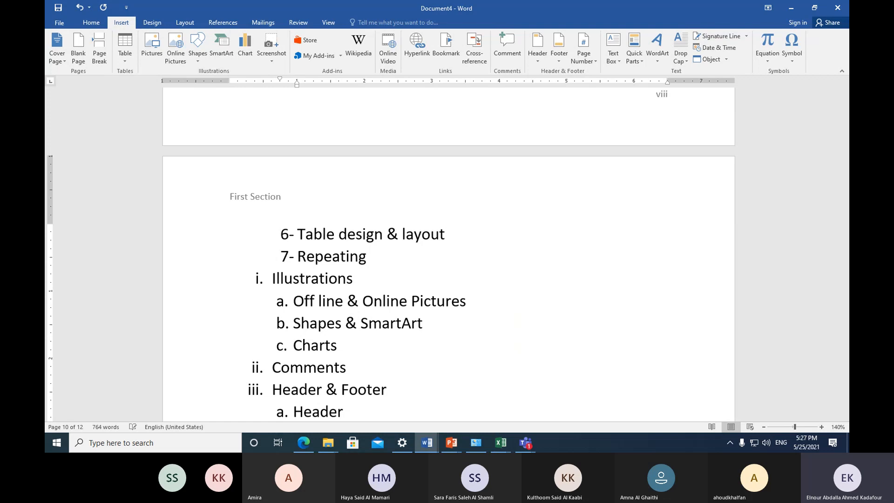
type("row ")
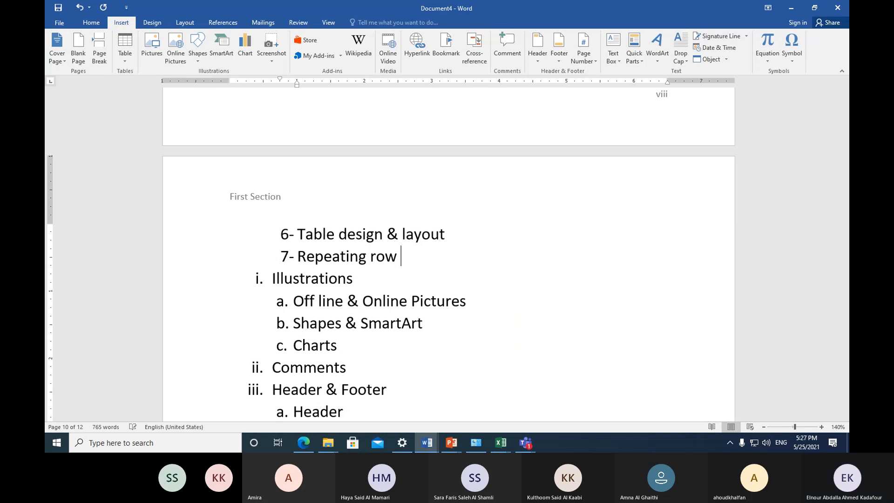
type("header")
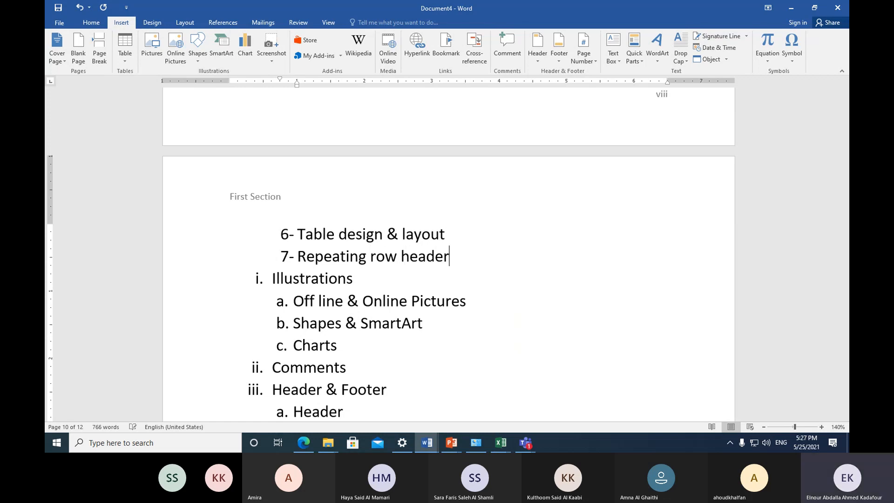
type("s a")
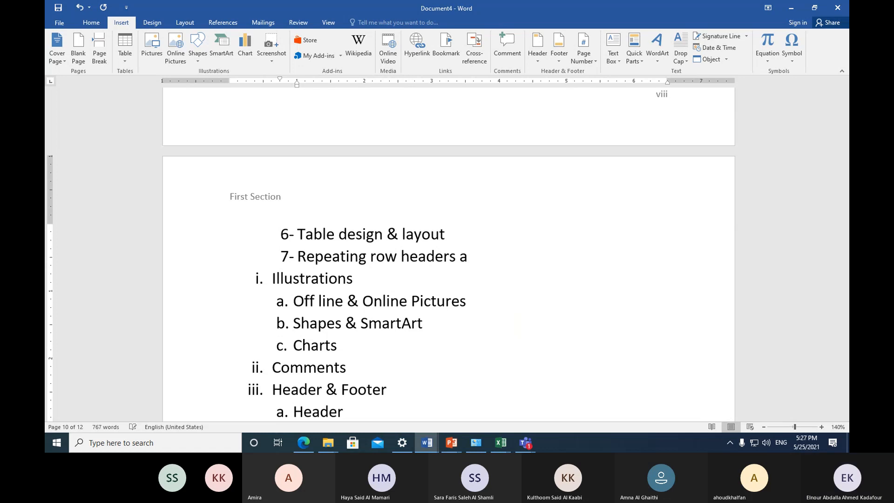
key("BackSpace")
type("w")
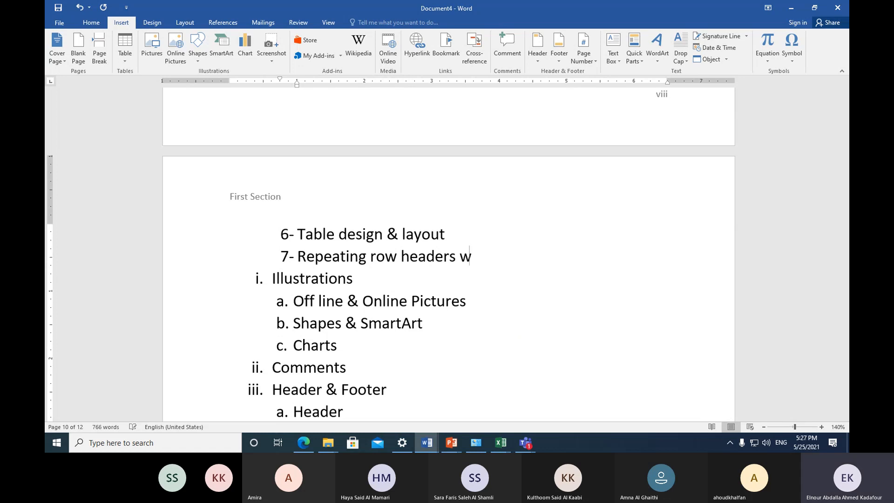
type("ithin a ")
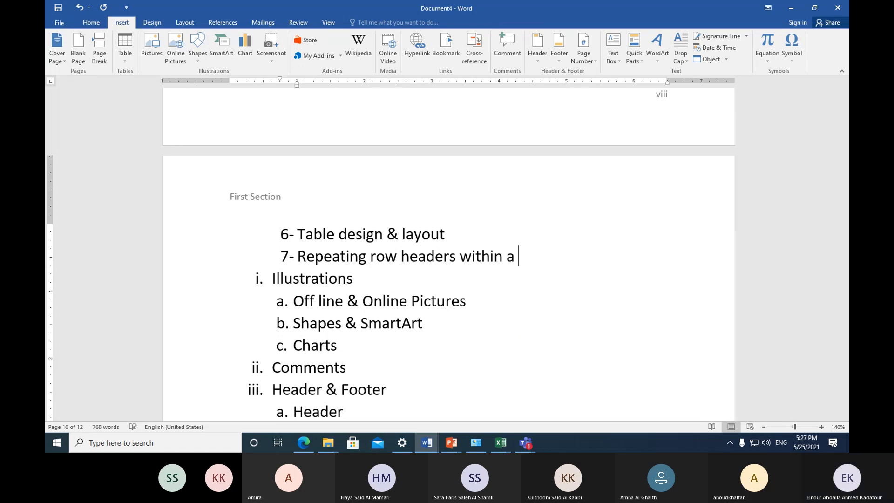
type("subs")
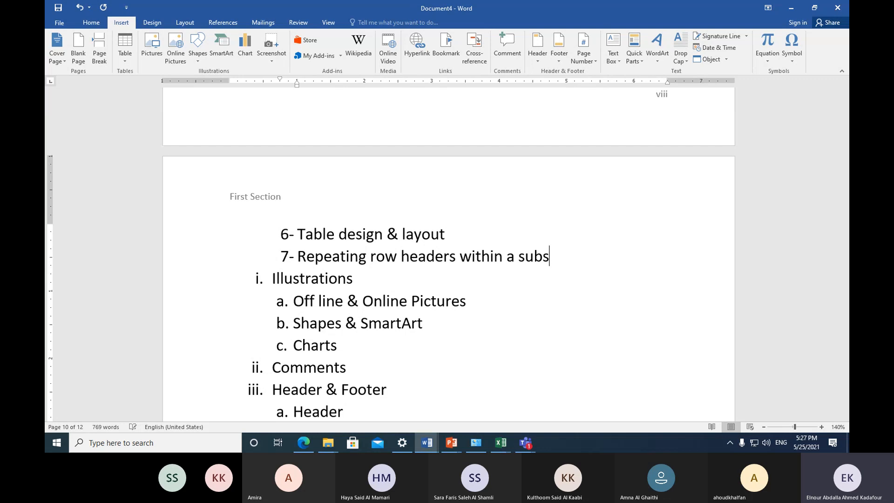
type("equent of pages")
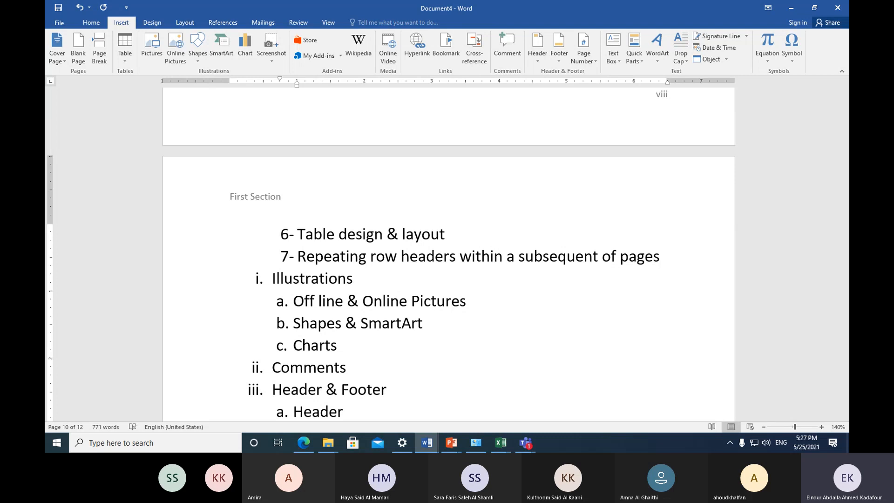
End the numbered list after item 7 and leave one blank line above the Illustrations heading.
key("Return")
key("Return")
key("Return")
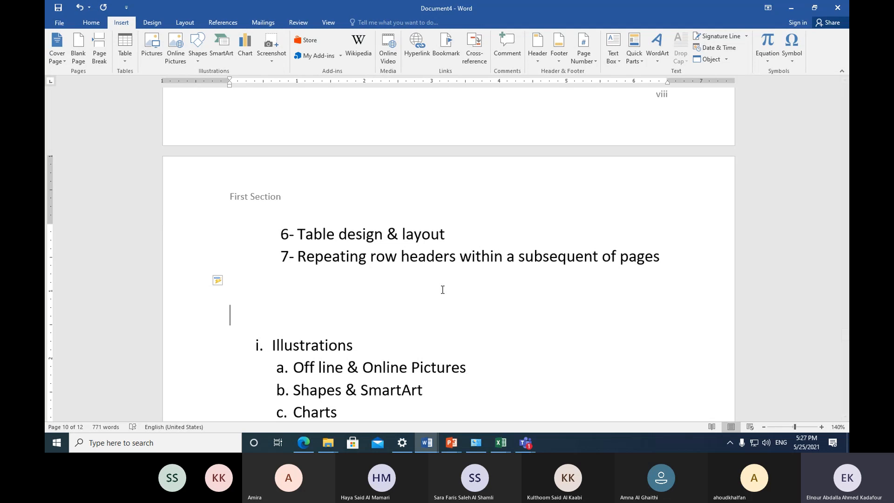
left_click(282, 288)
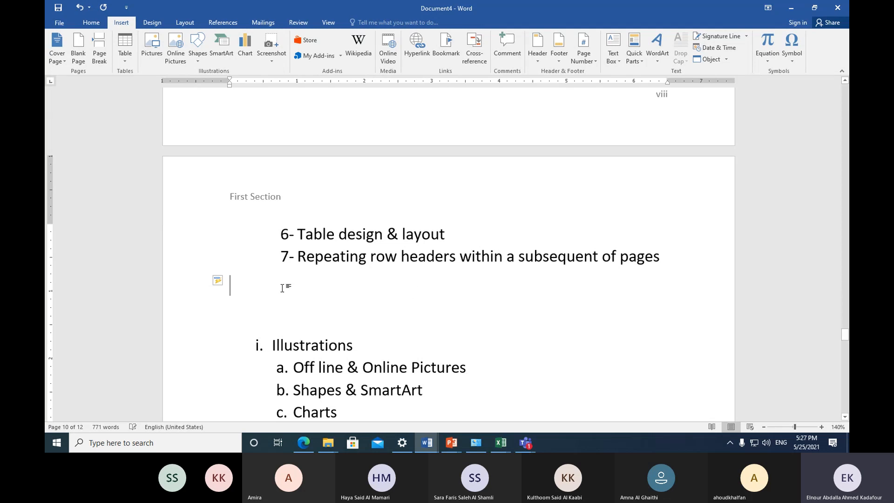
key("Delete")
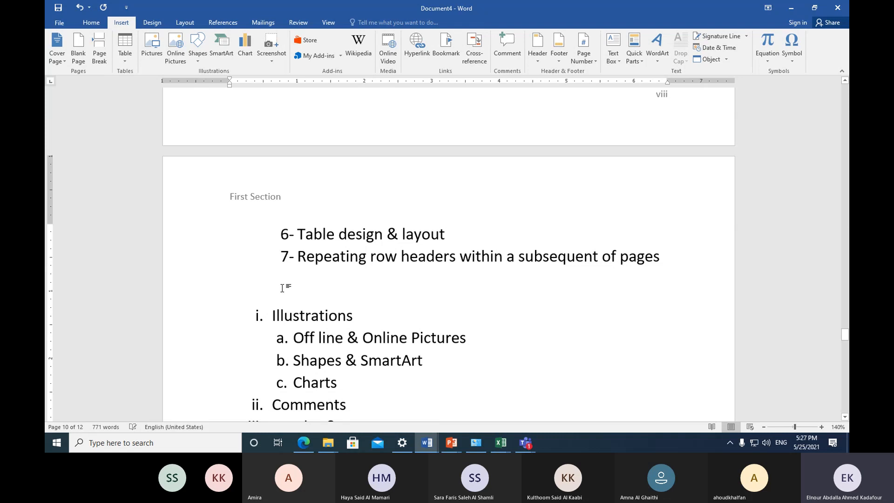
key("Delete")
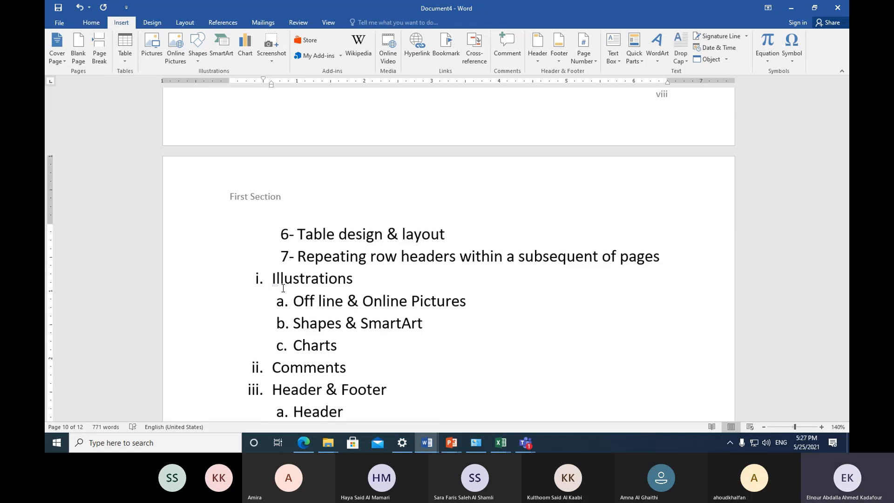
key("ctrl+z")
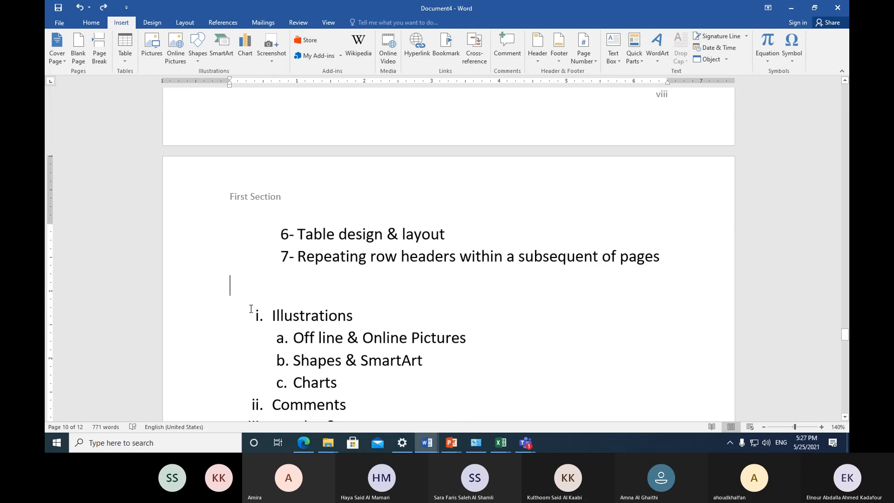
Copy the numbering format of the "Tables:" heading to the Illustrations heading with Format Painter.
scroll(250, 308, "up", 10)
scroll(250, 309, "down", 5)
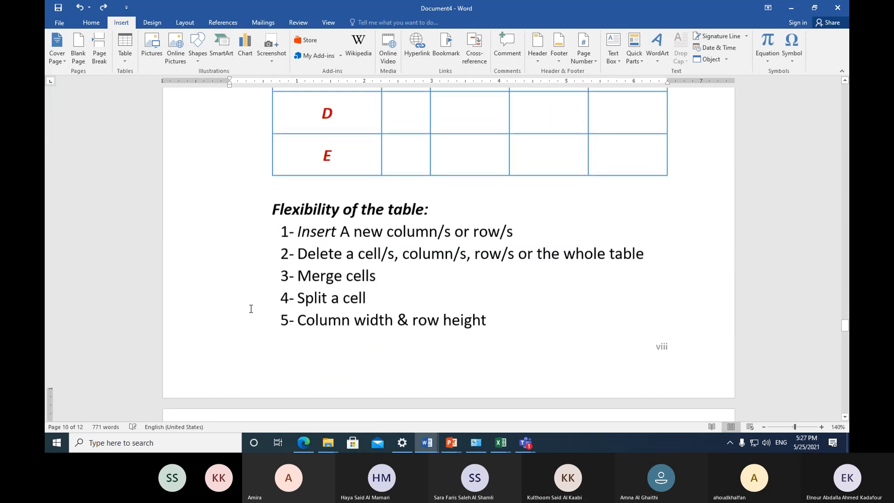
scroll(250, 308, "down", 1)
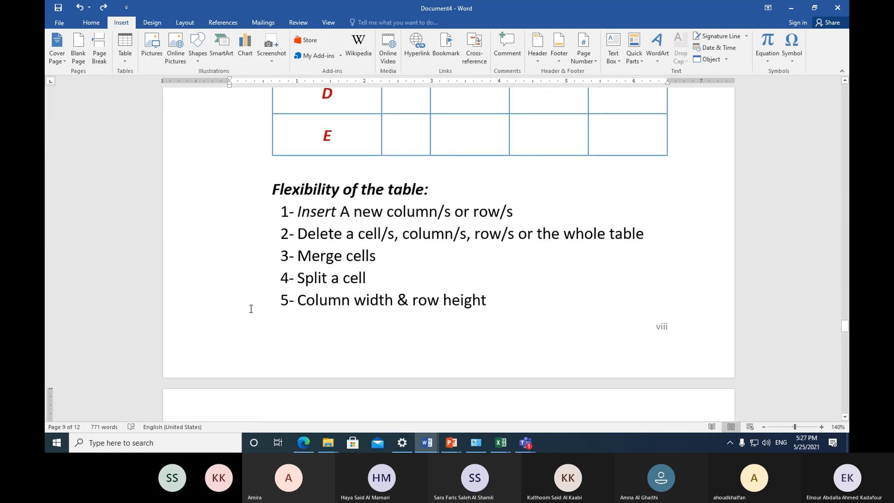
scroll(250, 307, "up", 9)
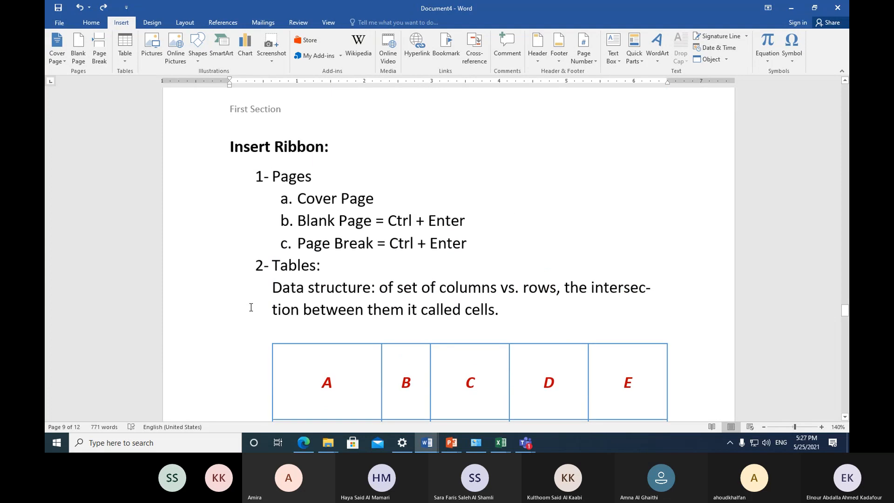
left_click(204, 276)
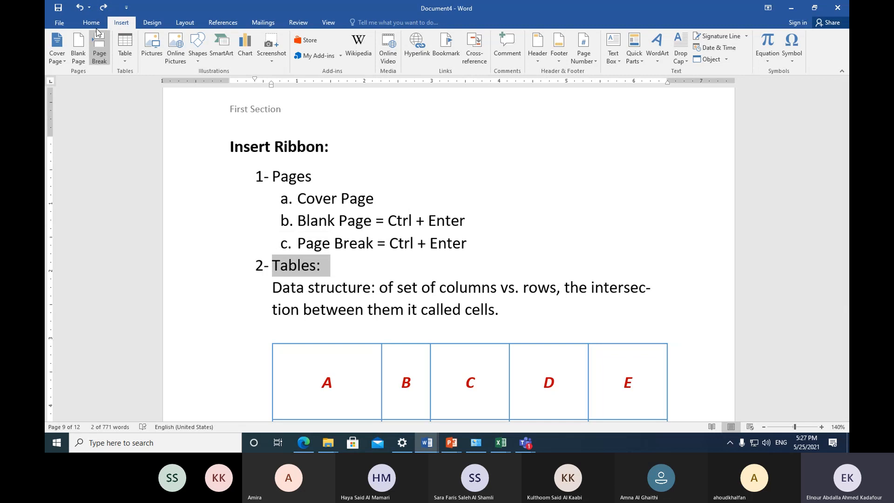
left_click(90, 22)
left_click(84, 60)
scroll(229, 302, "down", 12)
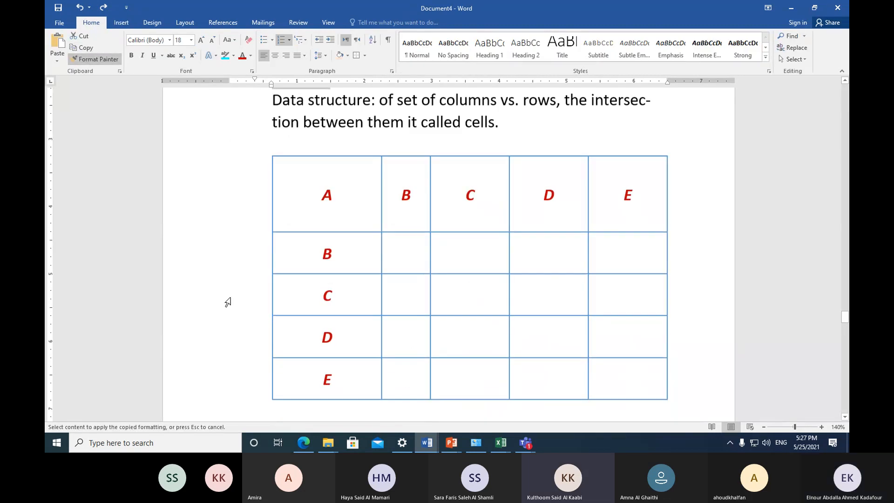
scroll(230, 305, "down", 3)
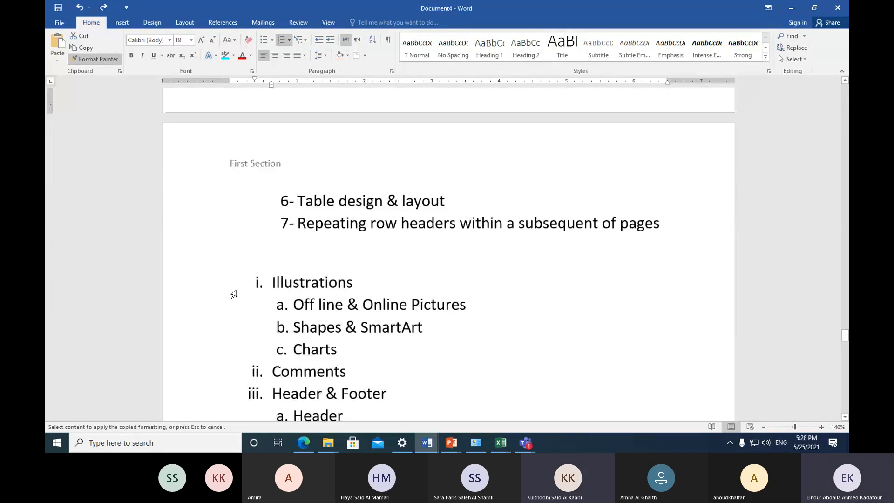
left_click(235, 286)
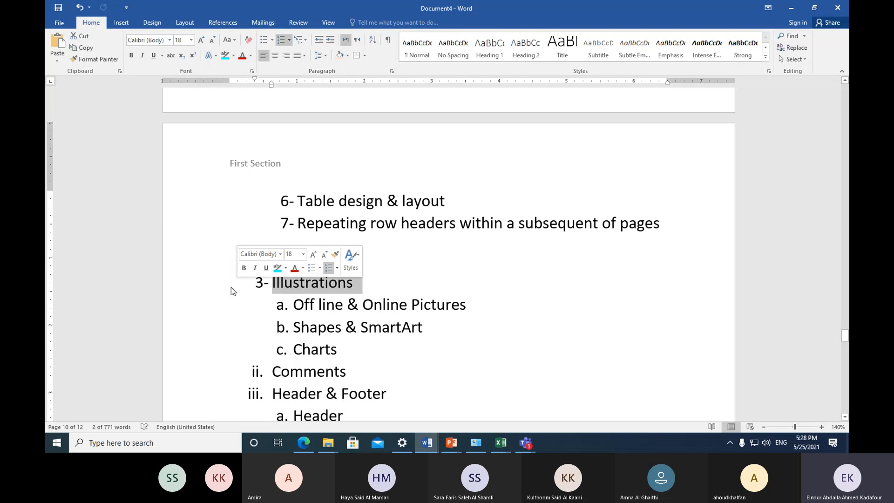
Apply the Illustrations heading's numbering format to the Comments and Header & Footer headings with Format Painter.
left_click(95, 59)
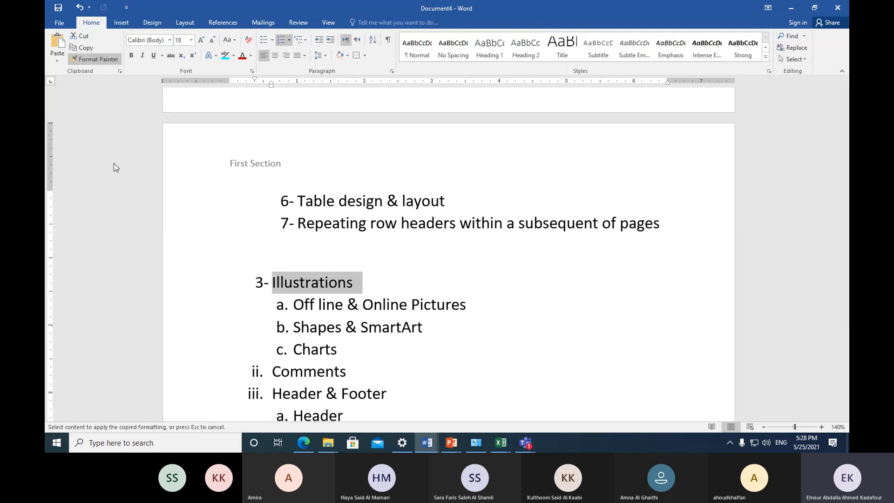
left_click(220, 377)
left_click(95, 59)
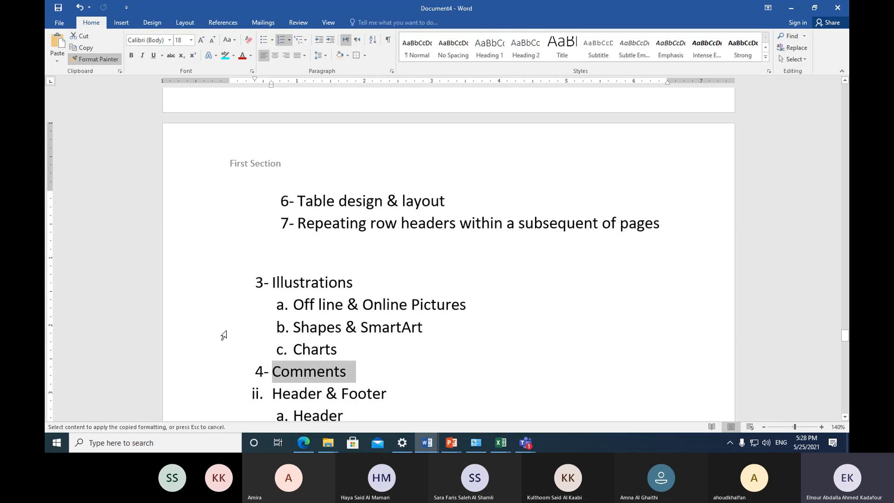
left_click(235, 393)
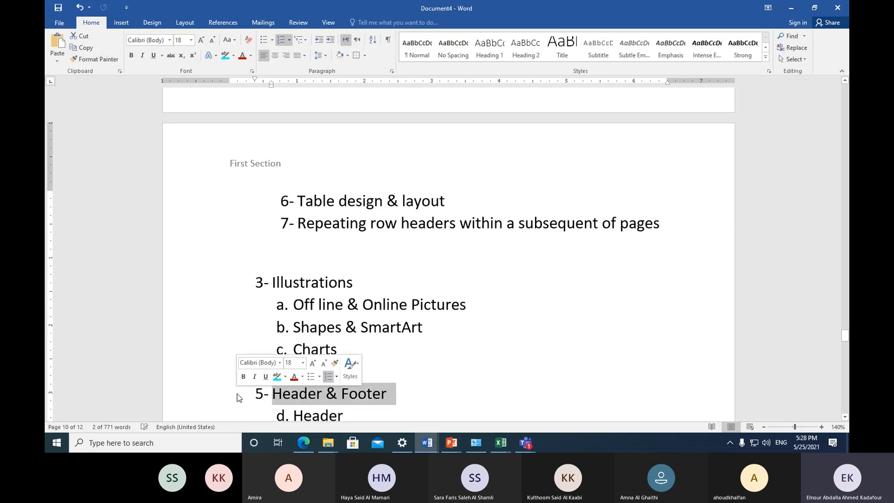
left_click(429, 386)
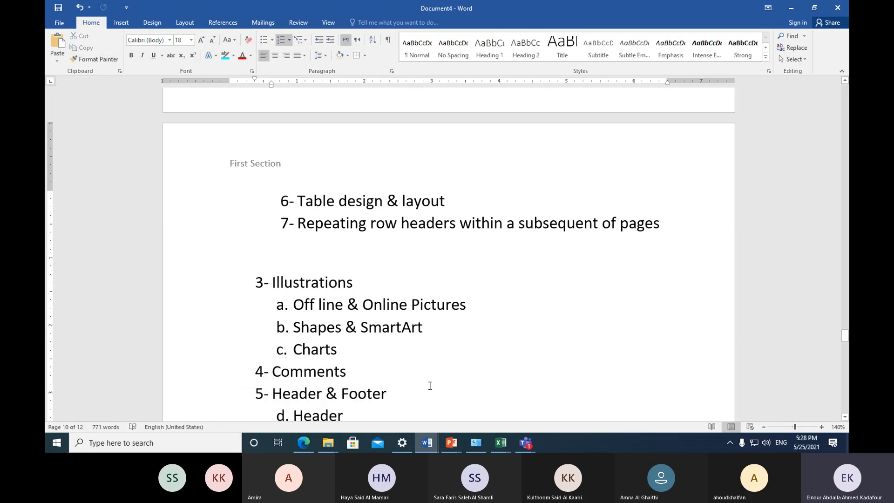
scroll(419, 379, "down", 3)
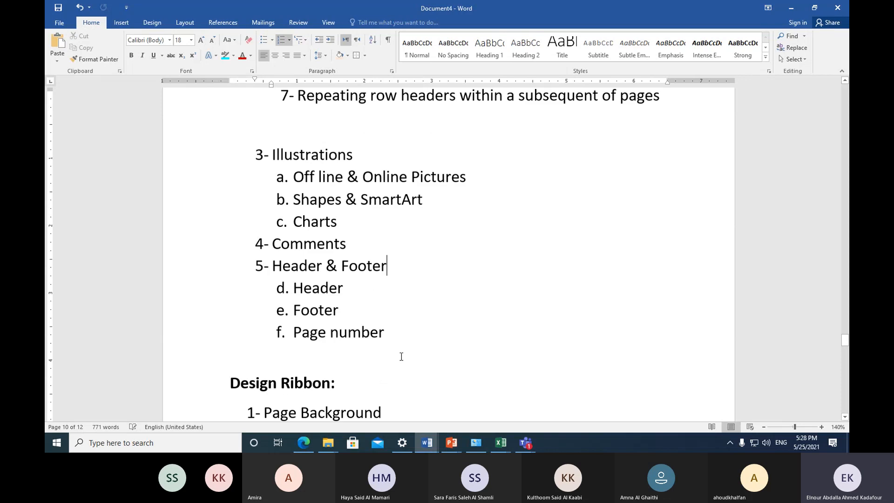
scroll(401, 356, "up", 1)
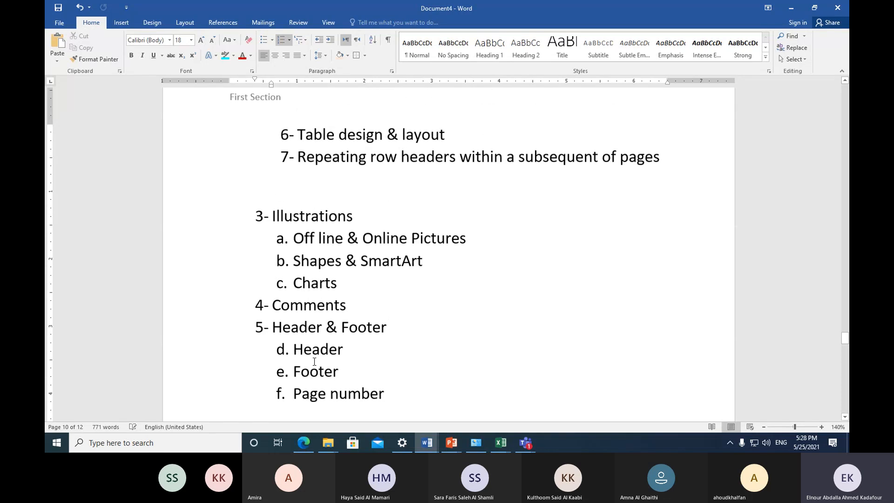
Restart the lettering of the Header item under Header & Footer as a new list starting at a.
left_click(192, 353)
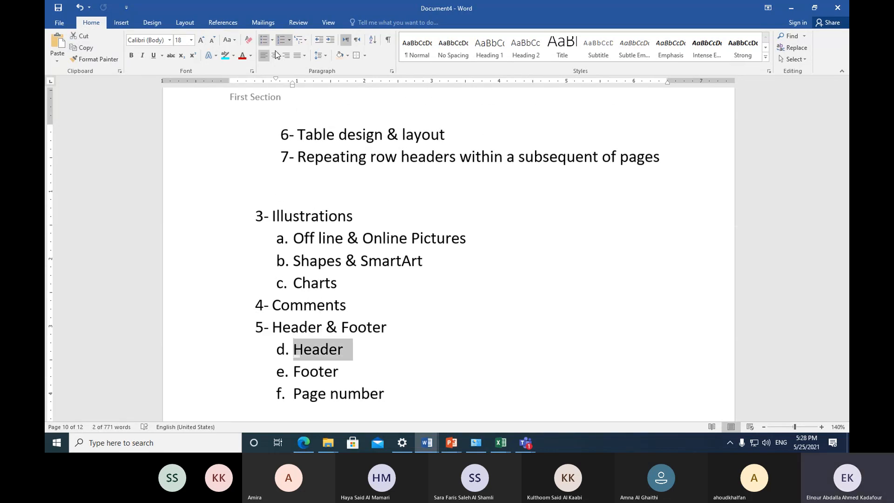
left_click(288, 40)
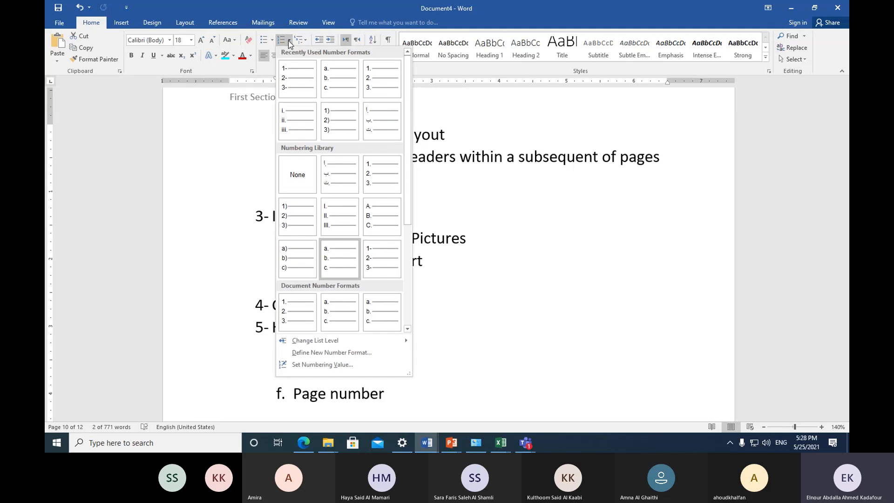
left_click(326, 365)
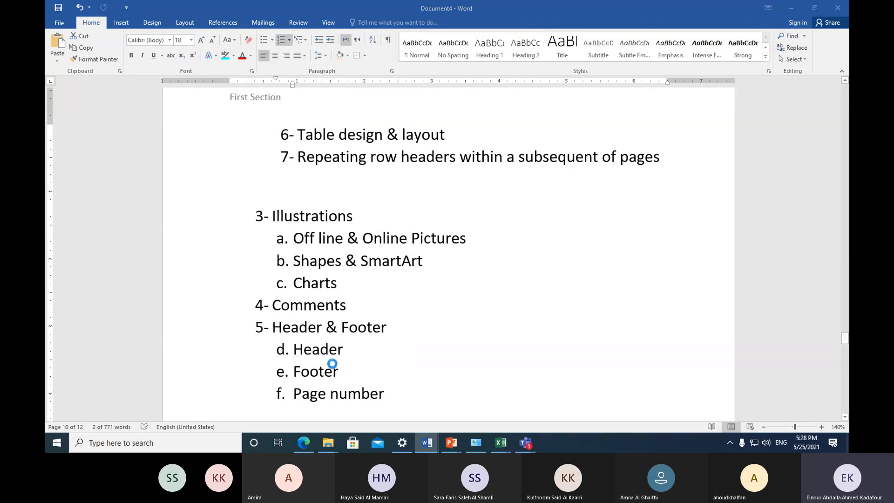
left_click(418, 226)
left_click(417, 225)
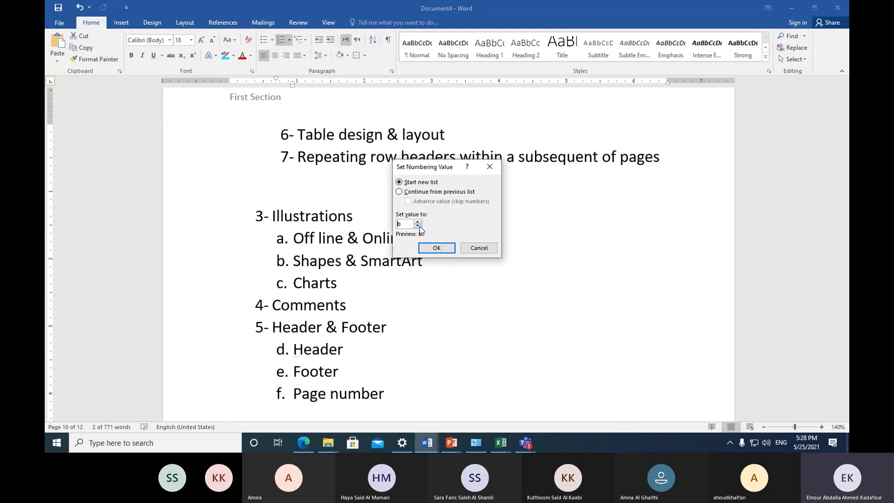
left_click(439, 248)
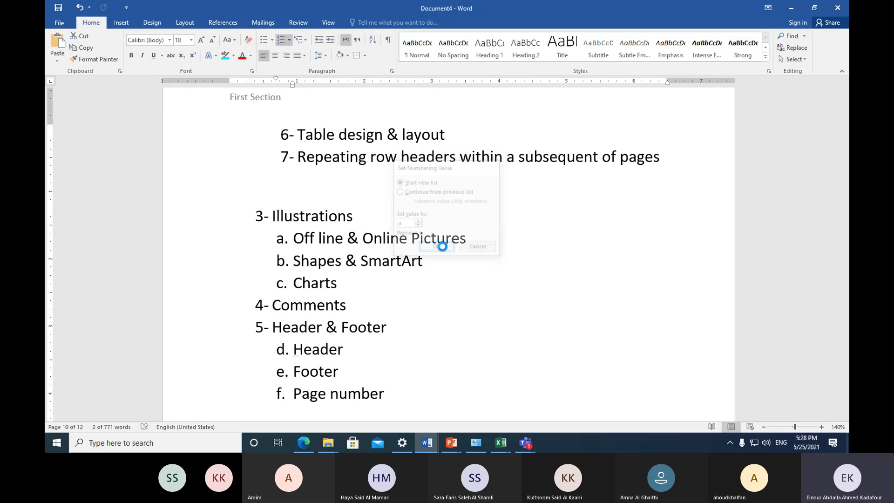
left_click(457, 273)
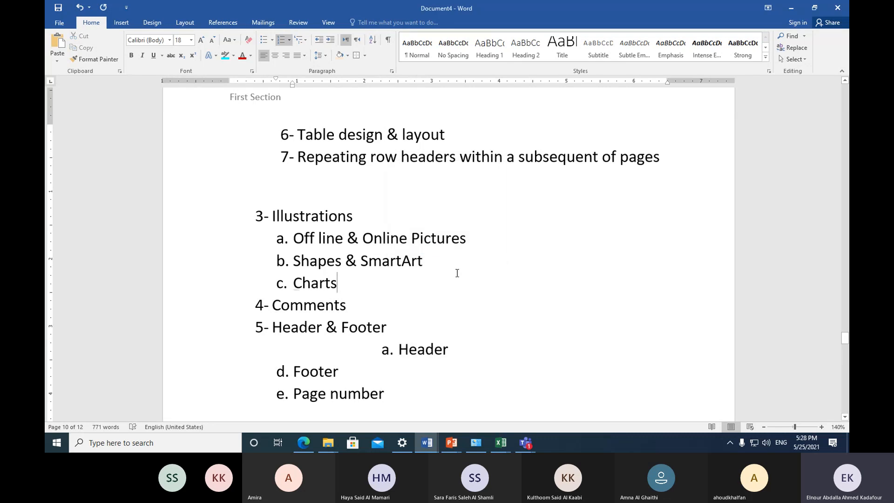
Underline and italicize the word "Pictures" in the first item under Illustrations.
left_click_drag(412, 237, 464, 241)
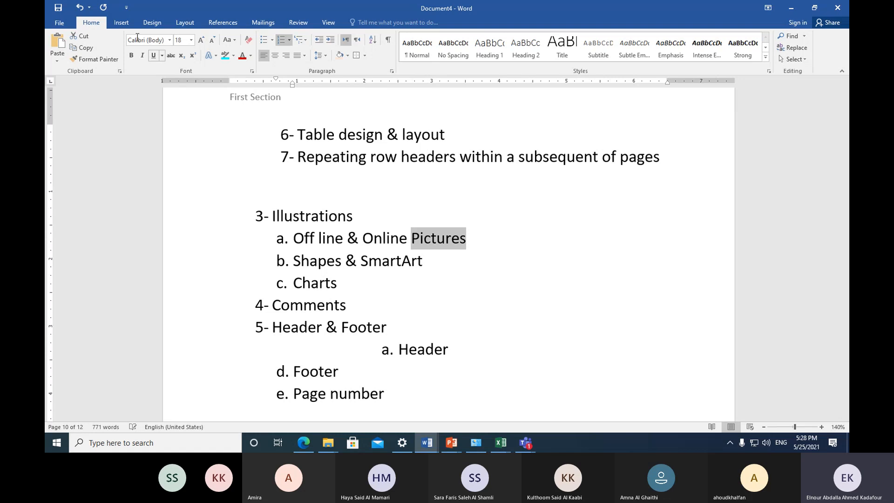
left_click(153, 56)
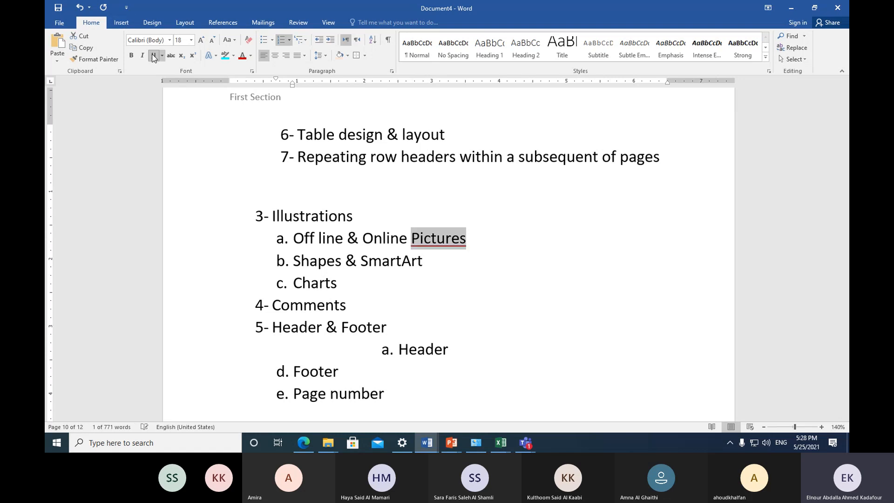
left_click(142, 56)
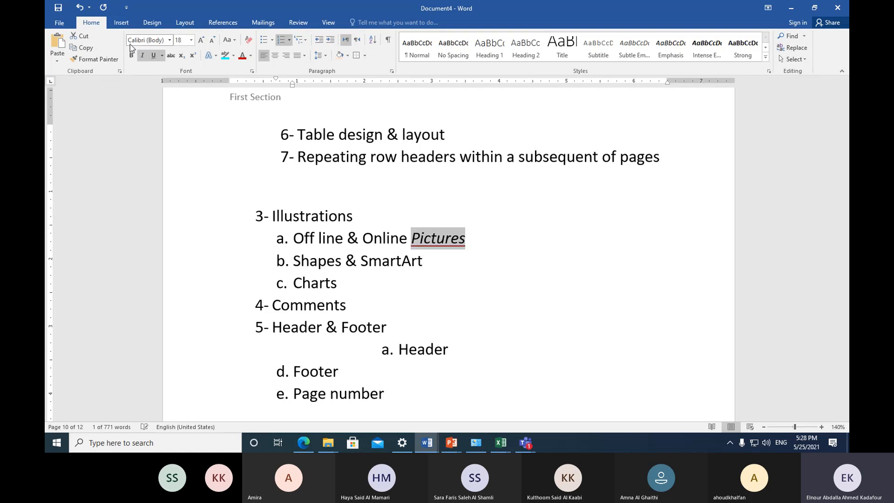
left_click(120, 24)
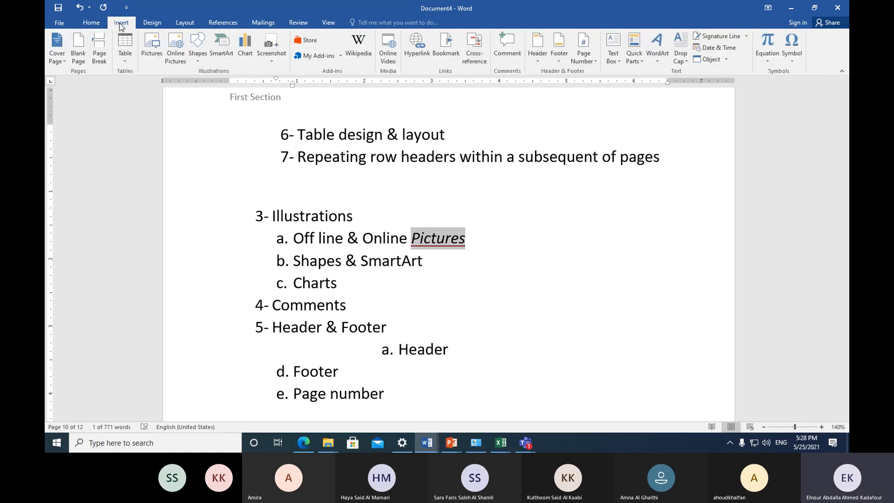
Add "(media)" after "Off line" in the first Illustrations item and join those two words into "Offline".
left_click(347, 239)
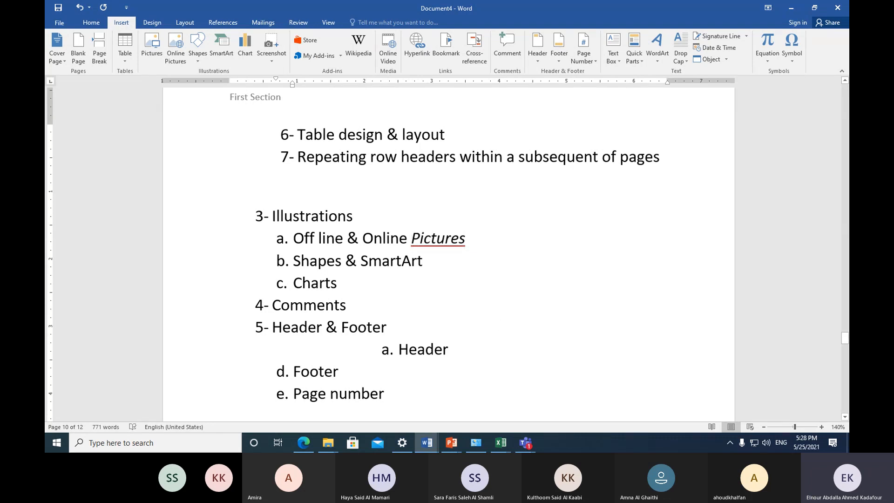
type("(")
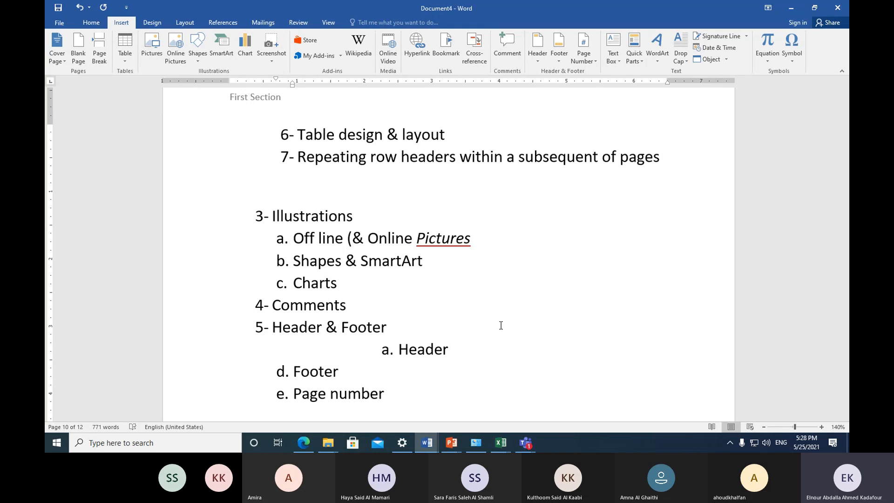
type("med")
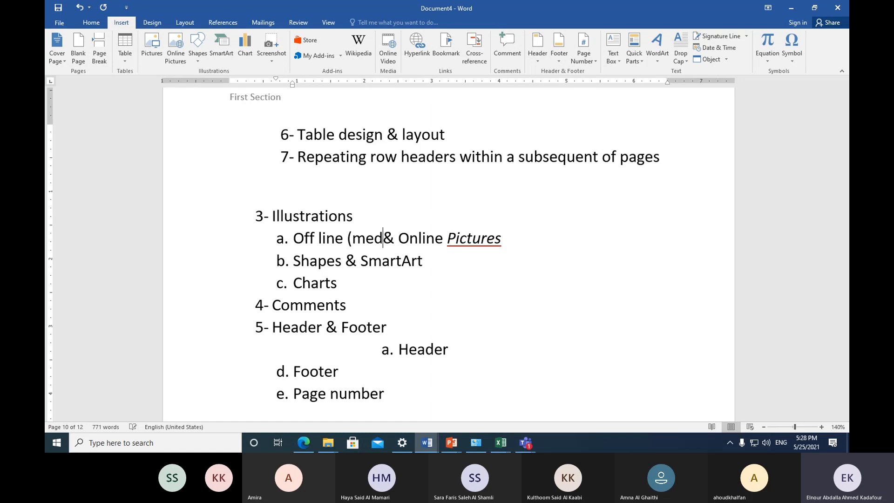
type("ia)")
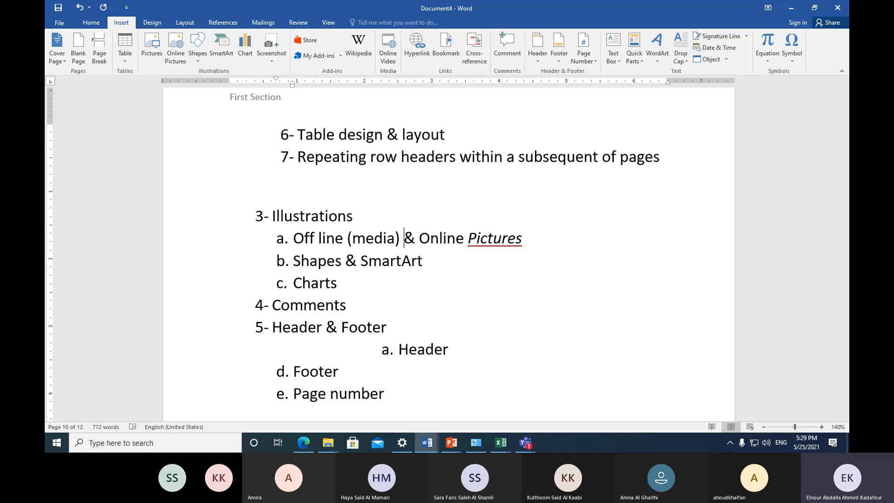
left_click(318, 239)
key("BackSpace")
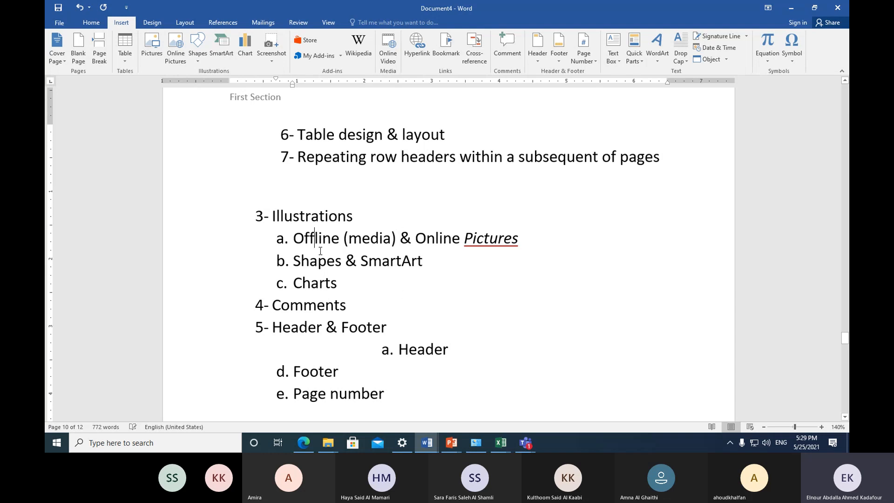
left_click(397, 300)
Add a blank line between the "Page number" item and the Design Ribbon heading.
scroll(406, 298, "down", 3)
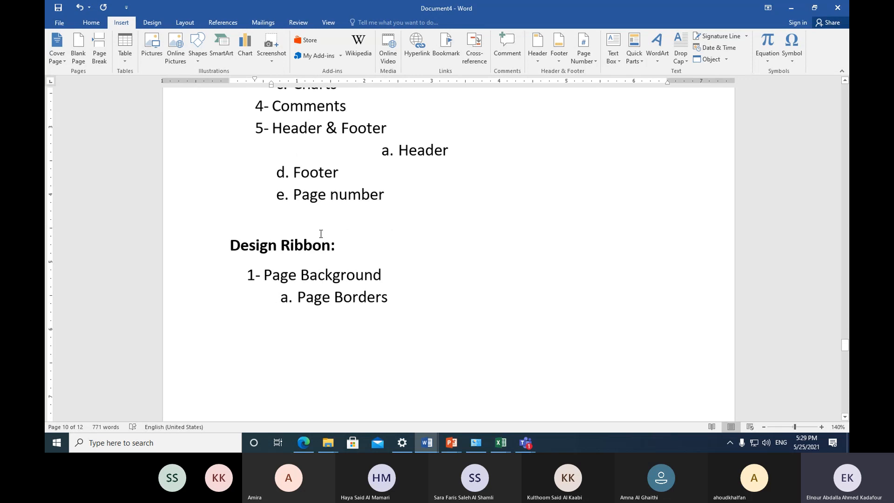
left_click(248, 228)
key("Return")
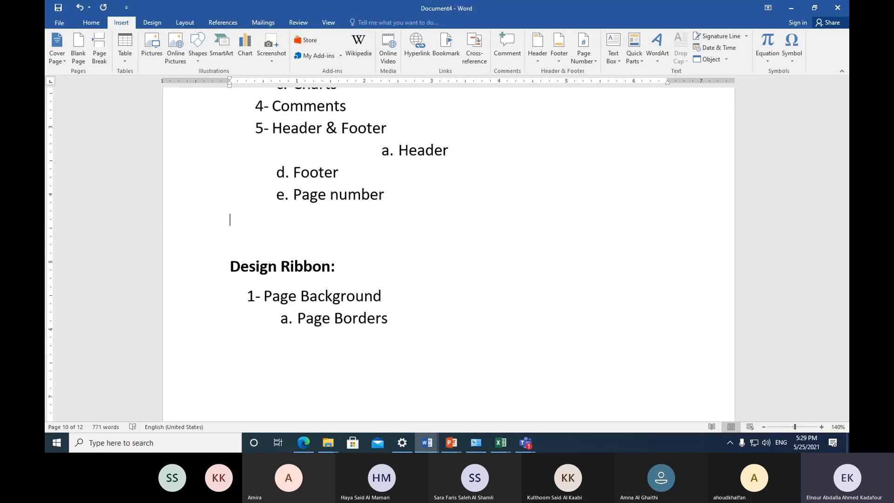
scroll(377, 248, "up", 1)
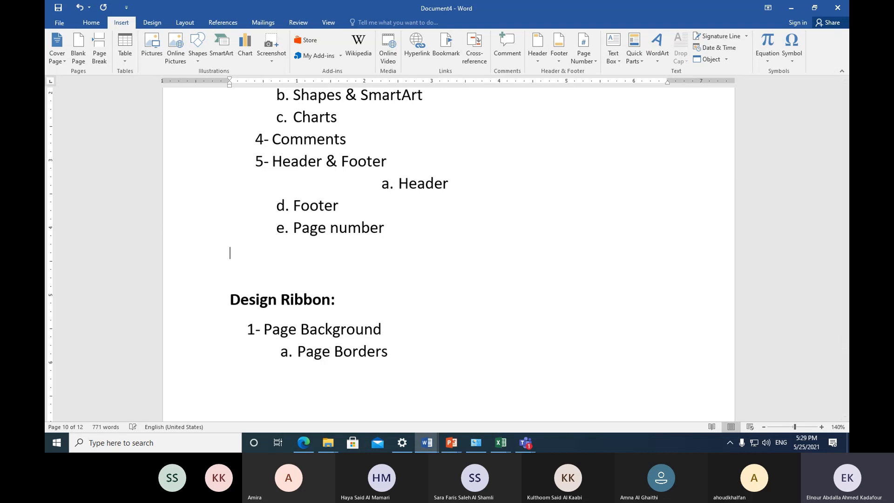
Switch to the Teams meeting to admit the waiting participant and return to the Word document.
left_click(530, 446)
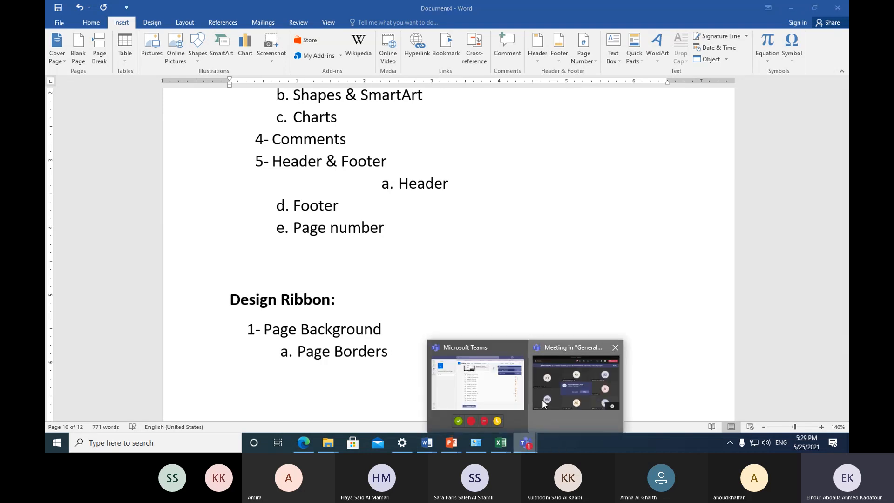
left_click(543, 406)
left_click(509, 243)
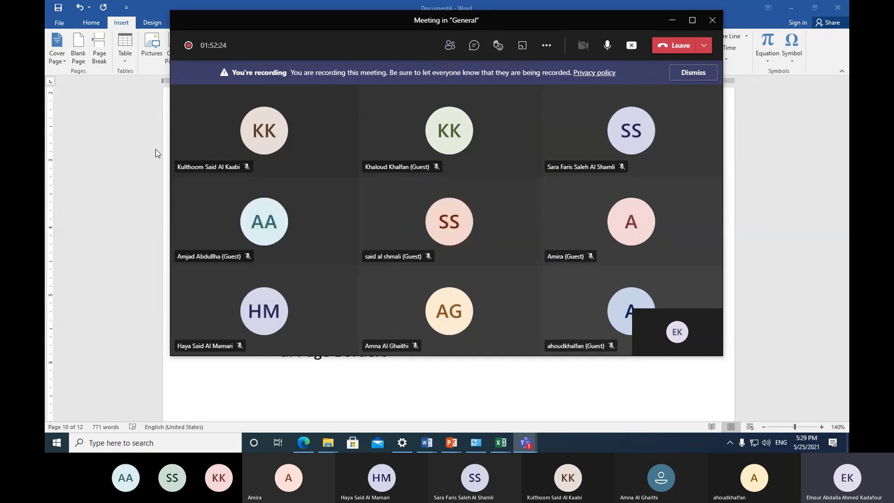
left_click(148, 179)
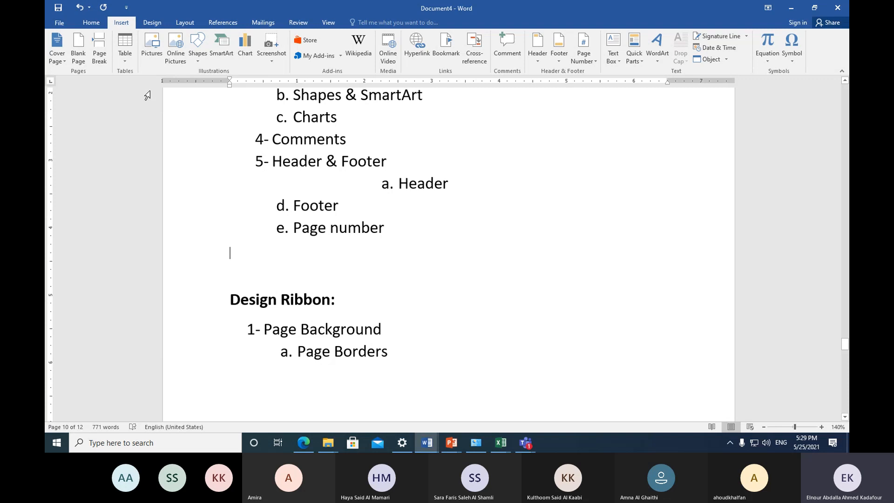
Insert the picture "download" from the Pictures folder above the Design Ribbon heading, and undo the insertion.
left_click(152, 51)
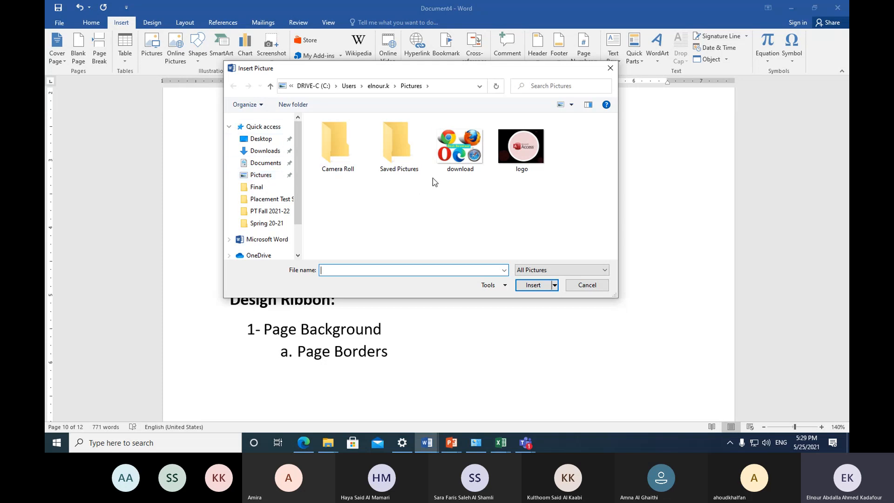
left_click(451, 143)
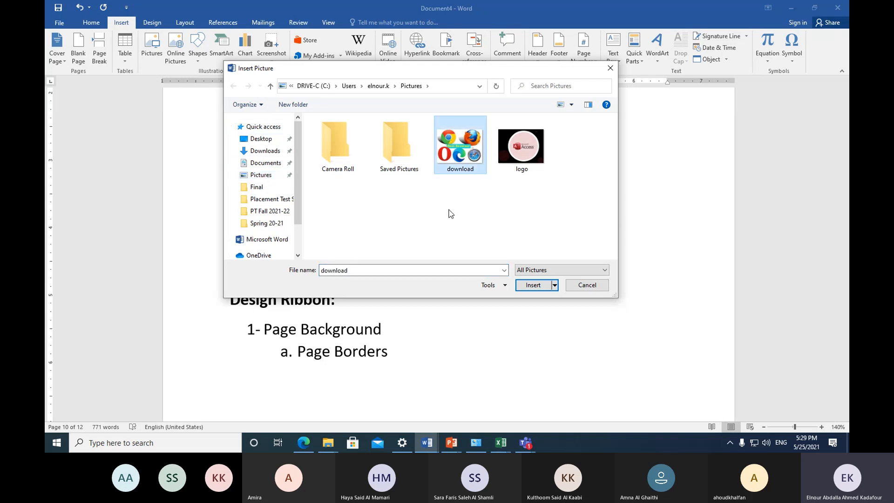
left_click(533, 285)
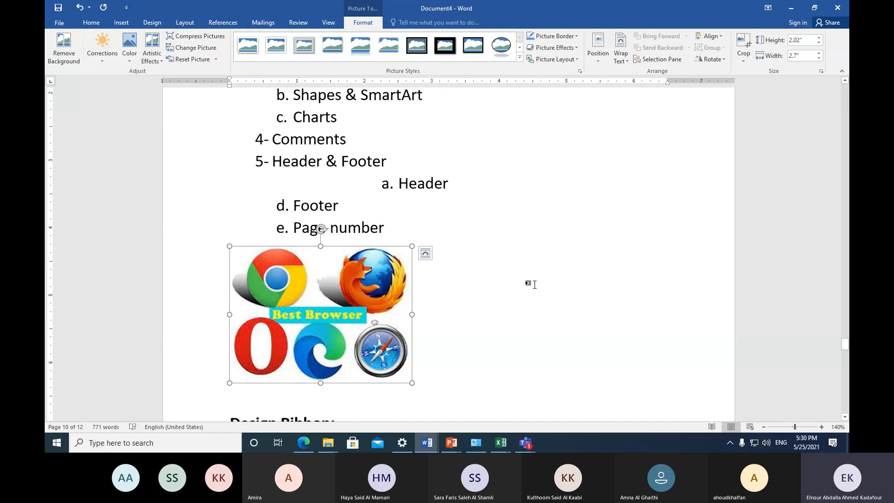
key("ctrl+z")
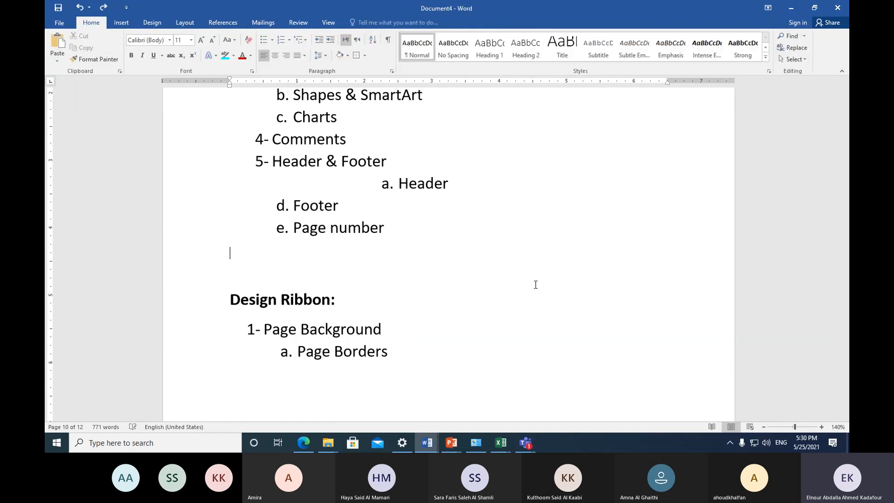
Search Bing images for "ms word" through the Online Pictures command.
left_click(122, 23)
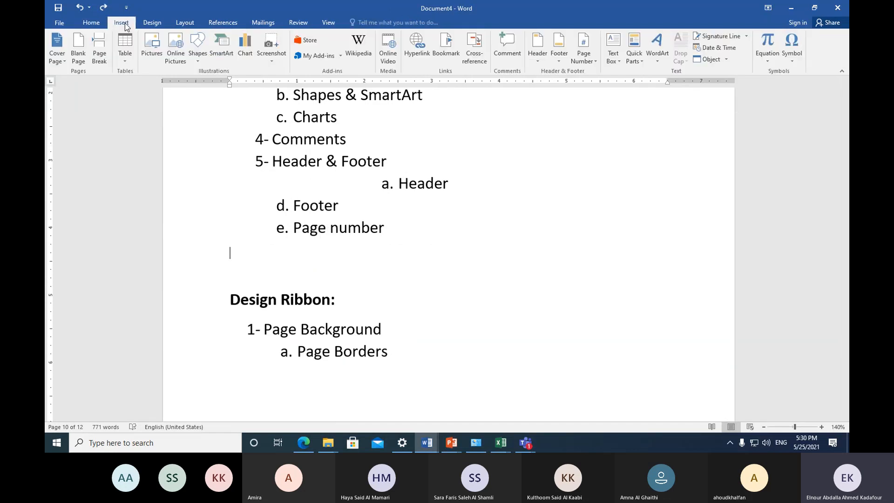
left_click(181, 62)
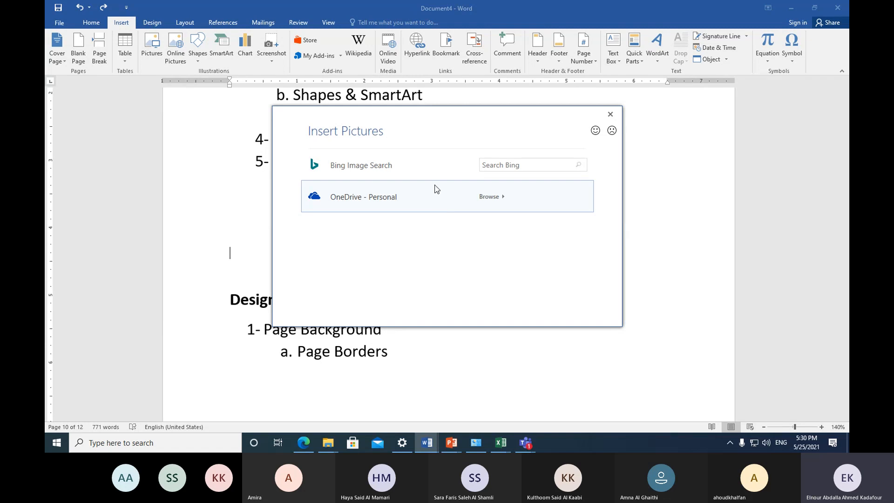
left_click(516, 166)
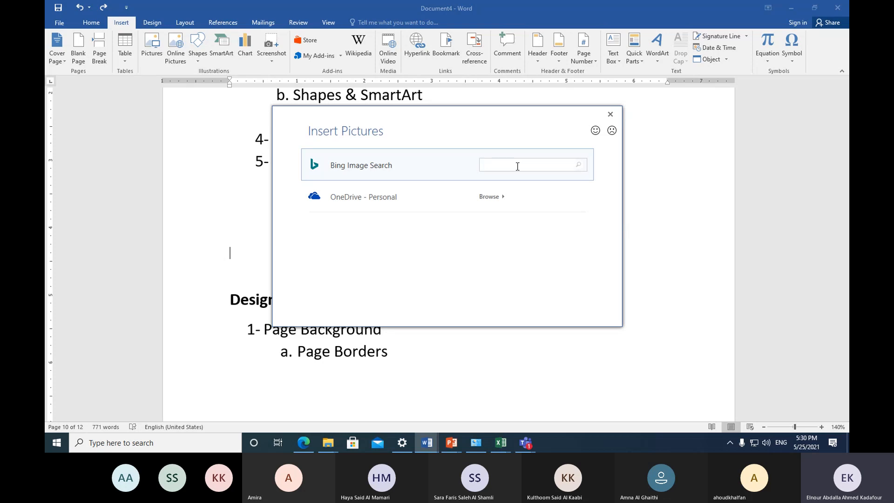
type("ms word")
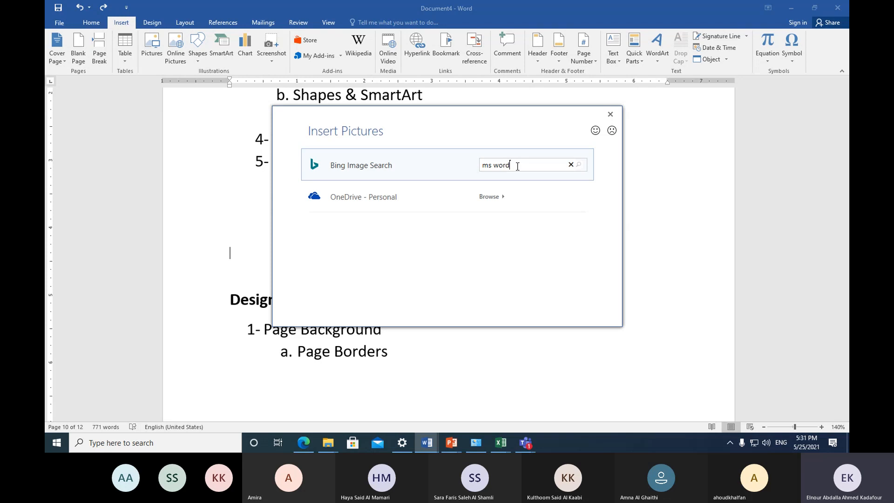
key("Return")
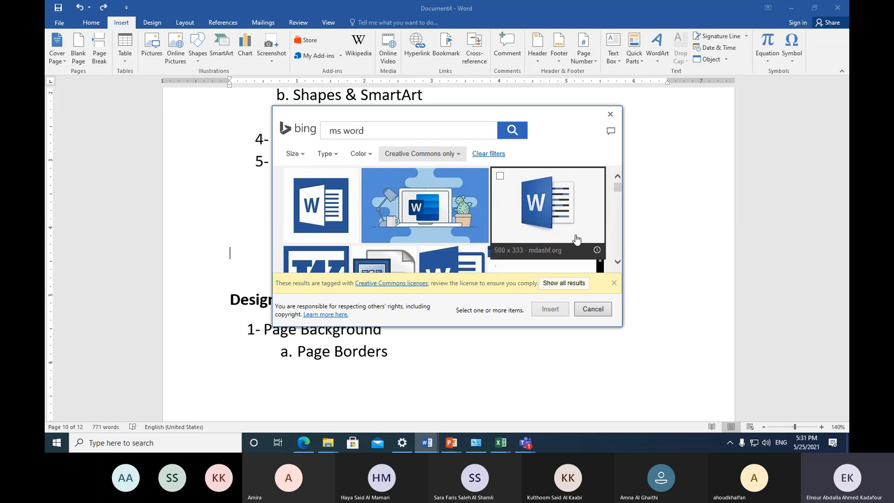
Try to insert the blue 950 x 561 picture of a laptop with the Word logo from the Bing results.
left_click(370, 176)
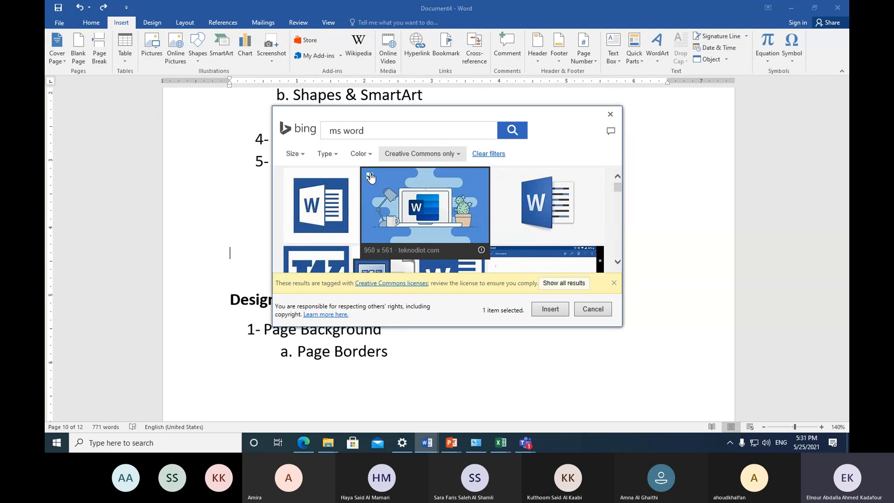
left_click(550, 309)
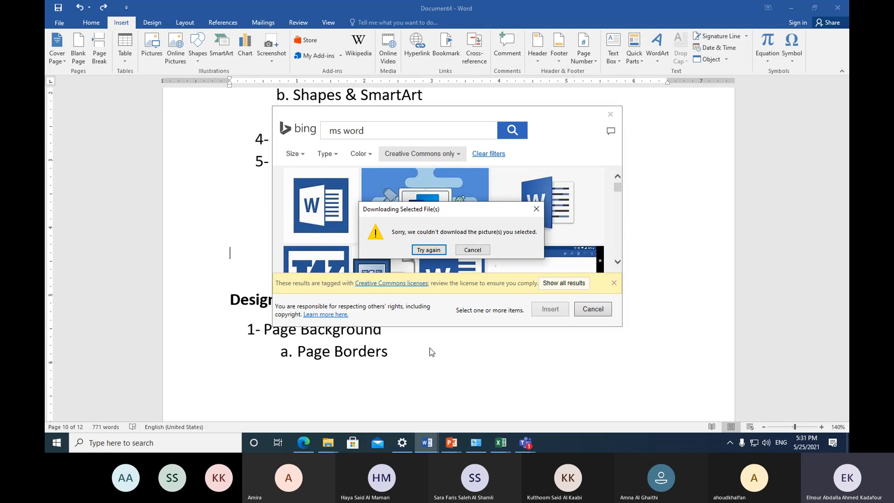
left_click(536, 209)
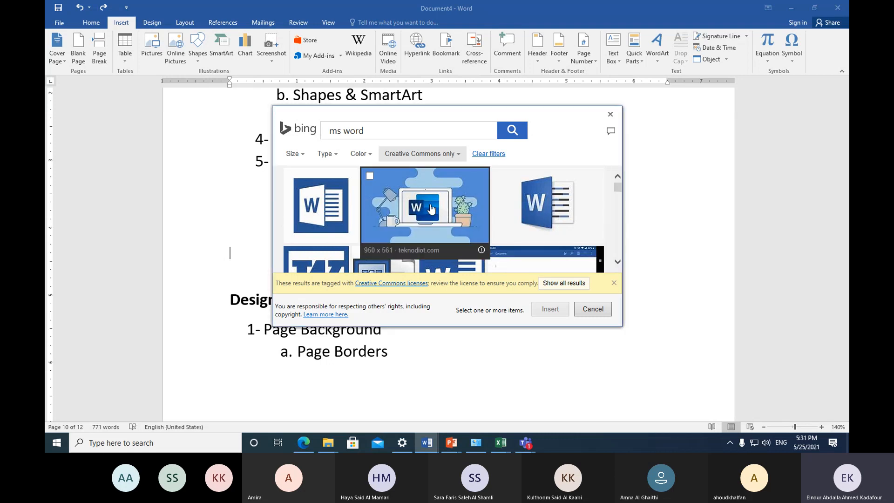
Insert the 948 x 534 "Microsoft Word Tutorial" picture with the number wheel from the Bing results.
scroll(400, 225, "down", 1)
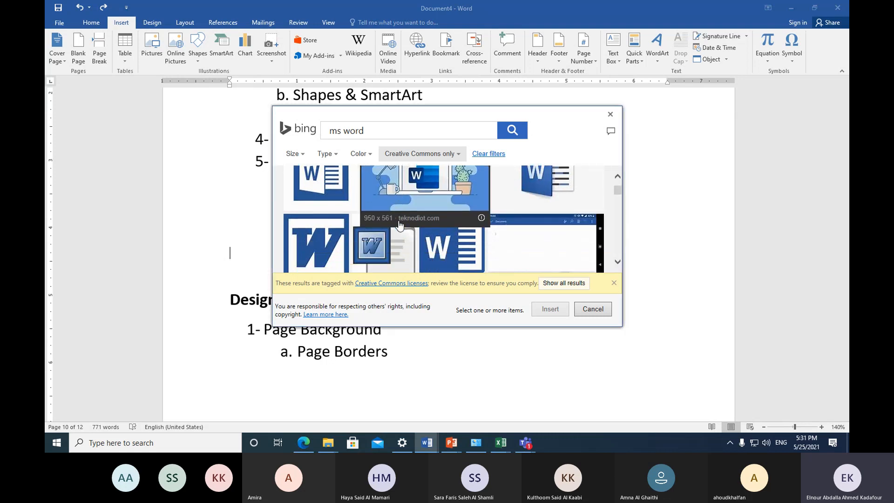
scroll(400, 225, "down", 5)
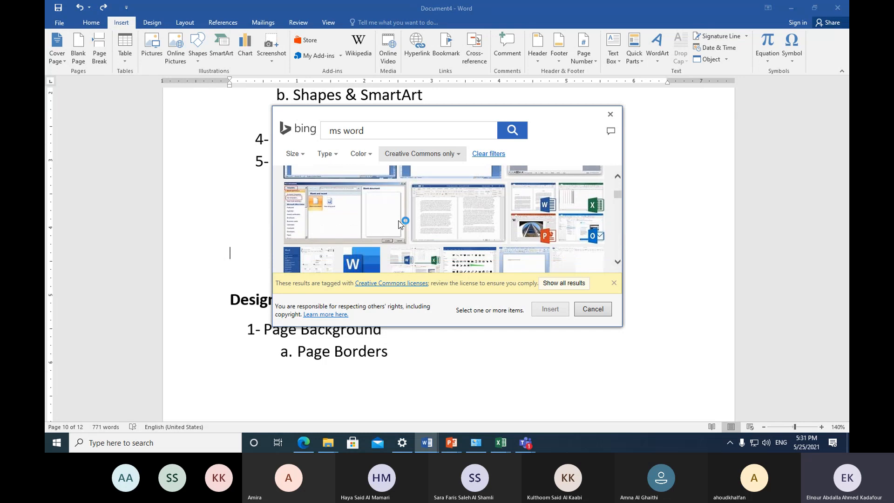
scroll(400, 225, "down", 3)
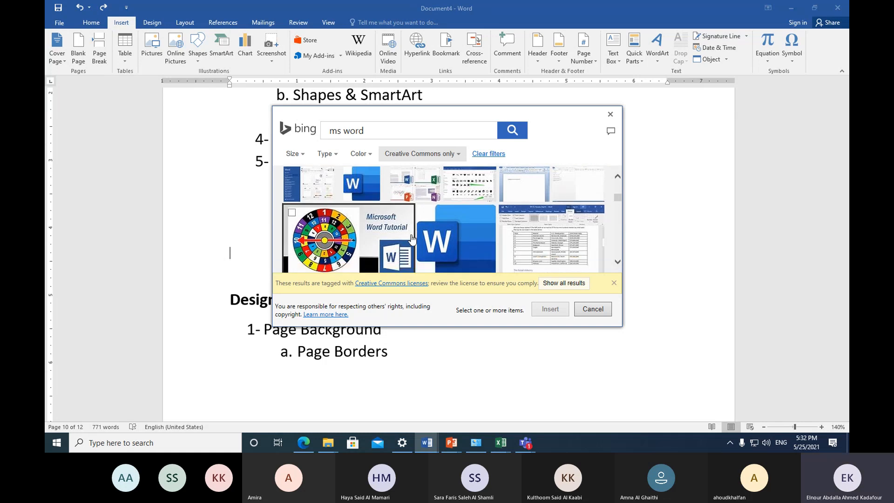
left_click(292, 213)
scroll(345, 228, "down", 1)
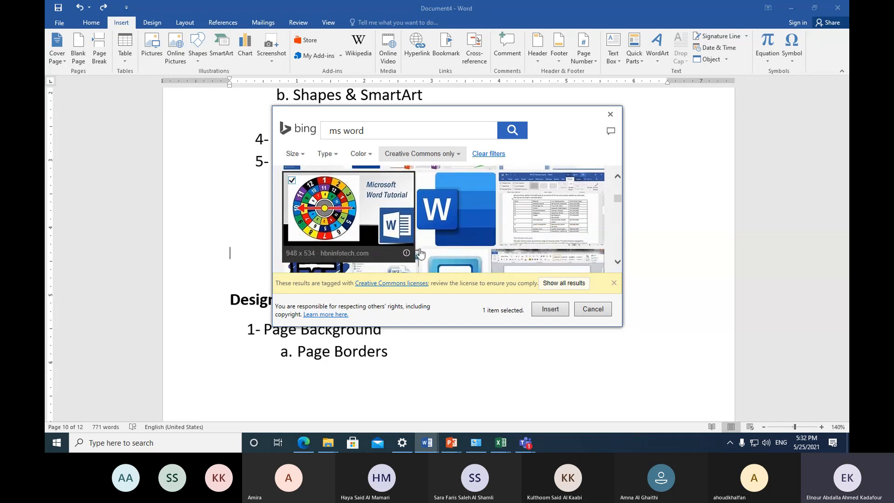
scroll(420, 253, "down", 2)
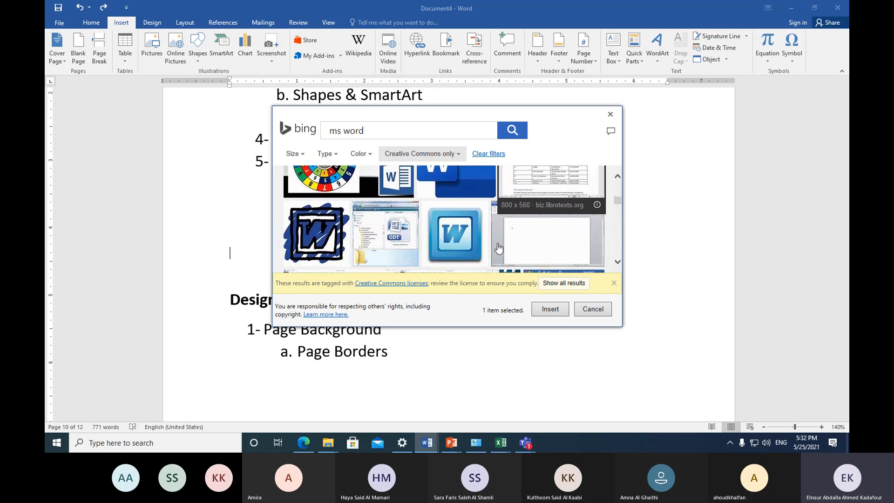
left_click(548, 309)
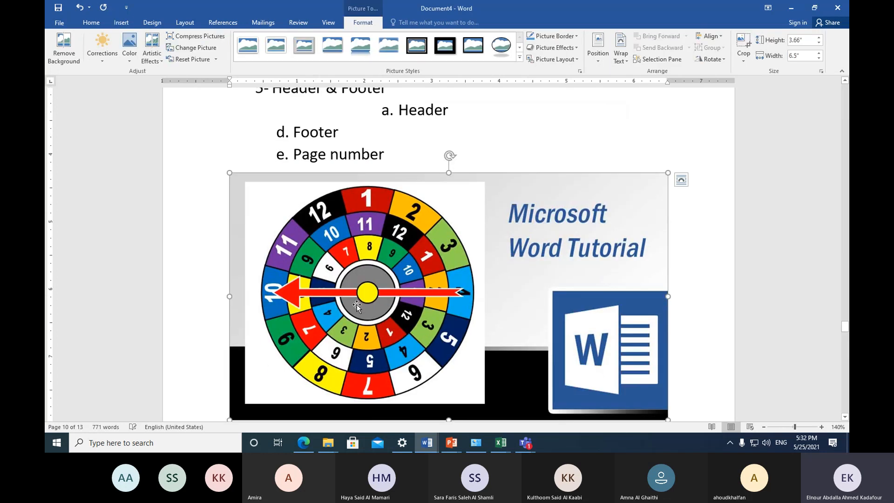
Deselect and reselect the inserted Microsoft Word Tutorial picture, and display its picture formatting options.
scroll(356, 306, "down", 3)
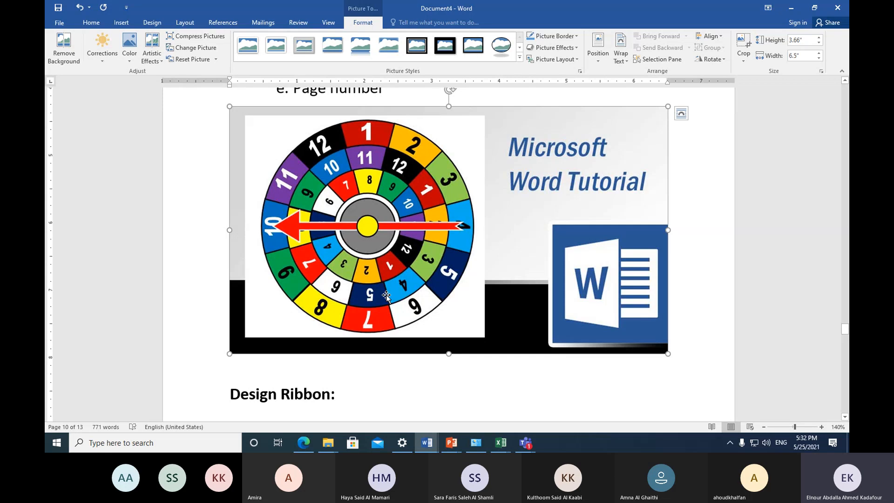
scroll(386, 295, "up", 6)
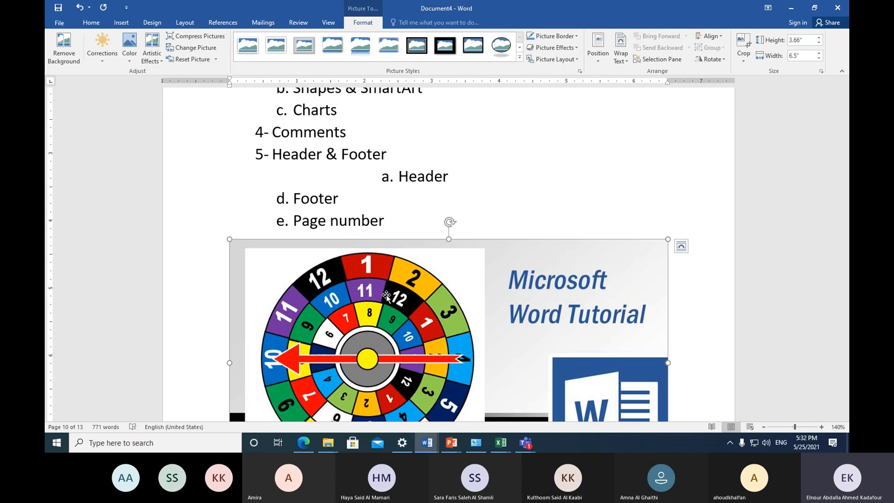
left_click(475, 176)
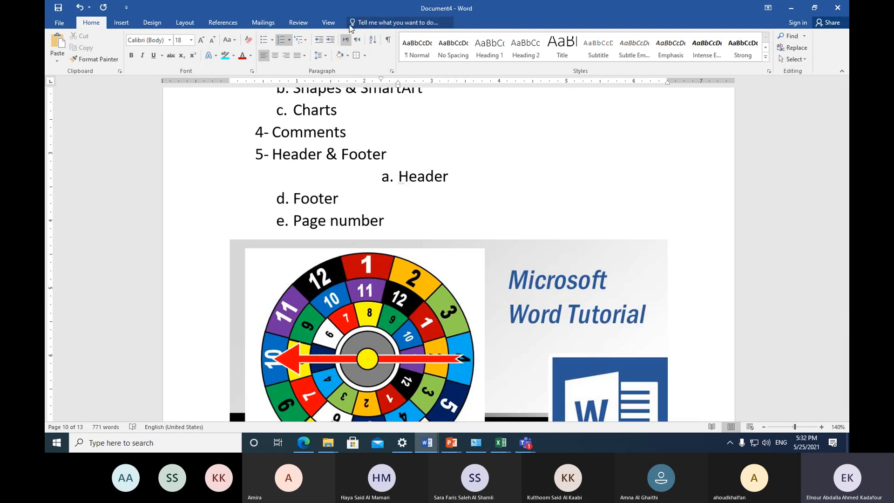
left_click(459, 251)
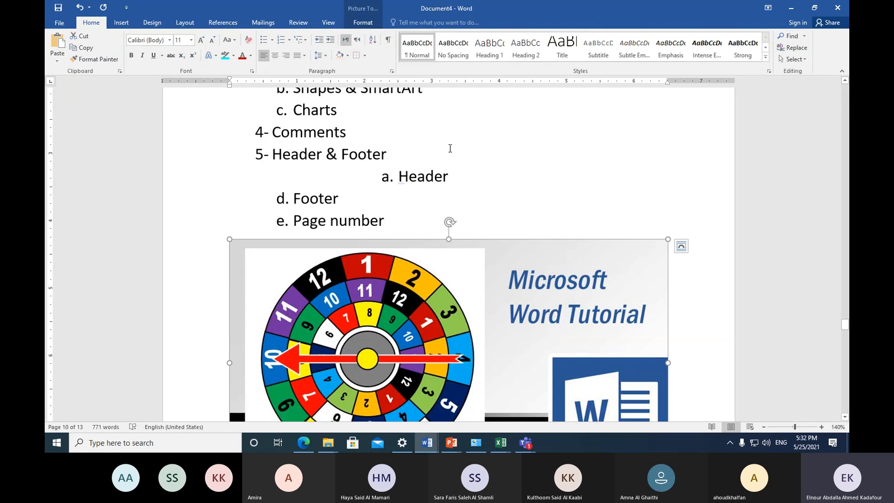
left_click(363, 24)
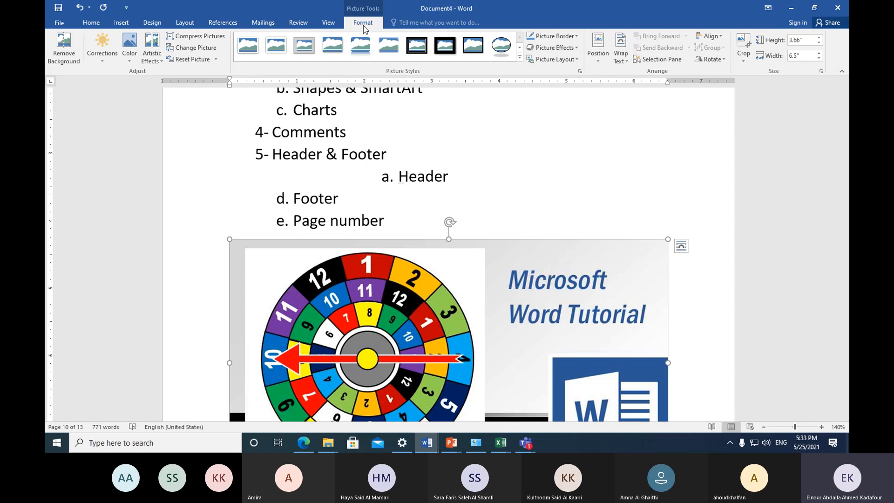
Add the bold heading "Inserting a picture:" above the Design Ribbon heading, followed by an empty non-bold line.
scroll(286, 261, "down", 6)
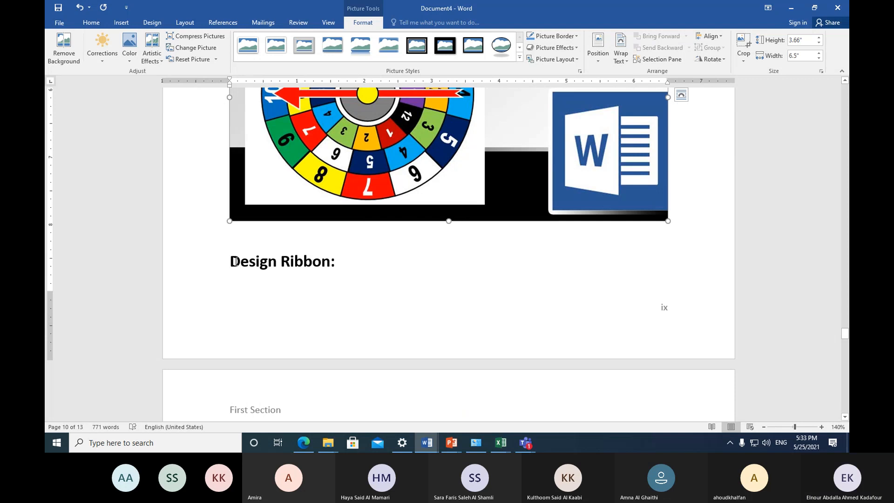
left_click(231, 262)
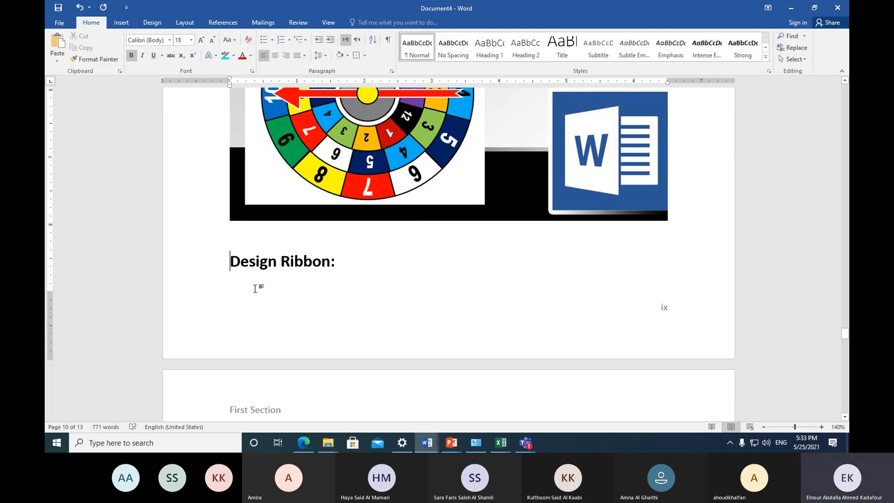
key("ctrl+Return")
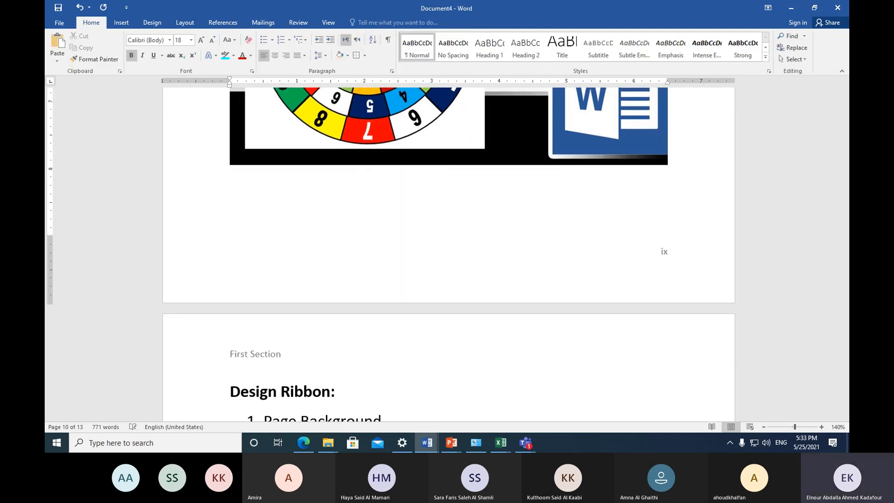
type("inserting a ")
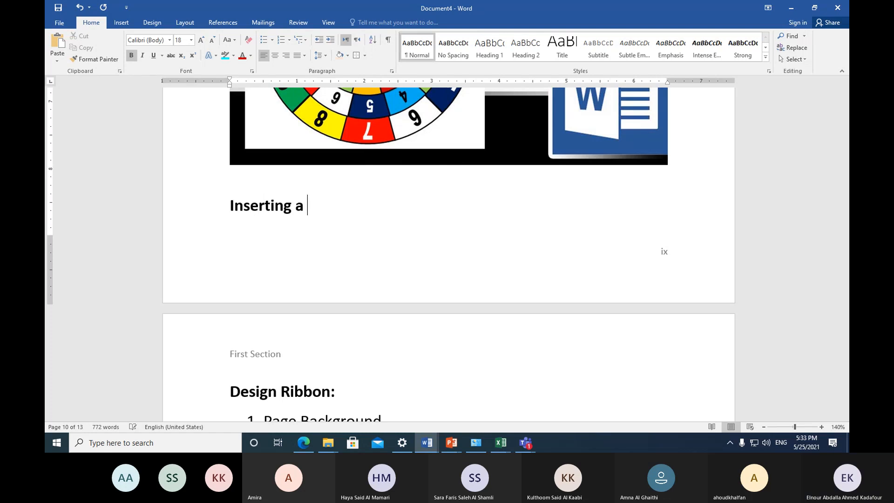
type("picture")
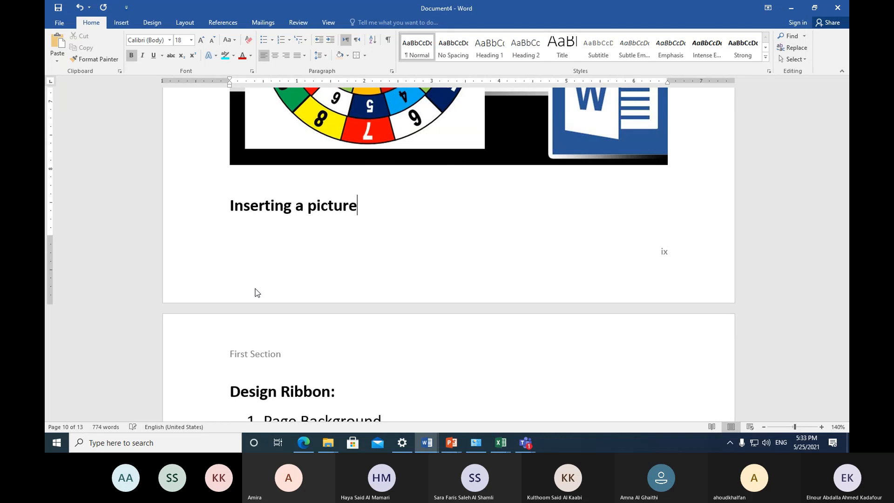
type(":")
key("Return")
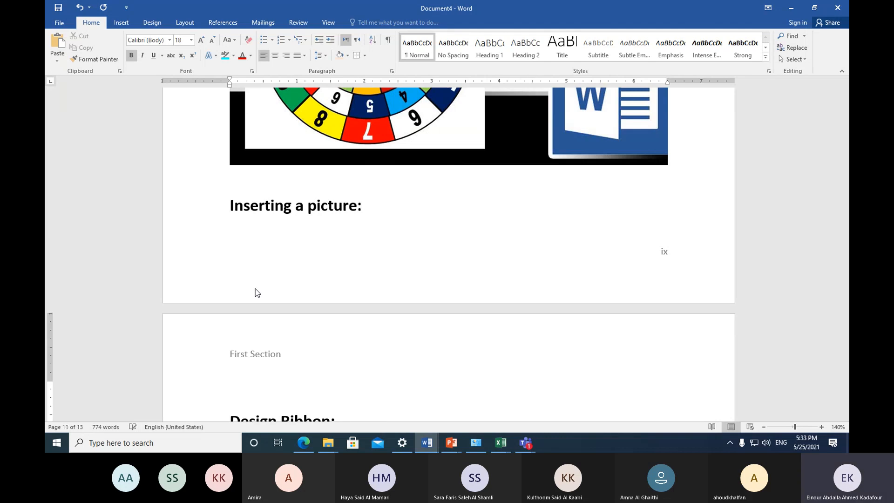
key("ctrl+b")
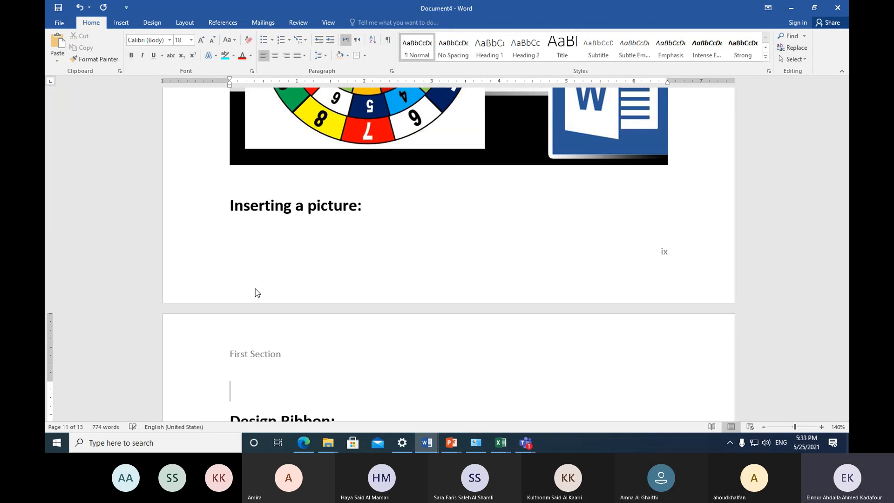
Move the "Inserting a picture:" heading to the next page, restoring its initial I and deleting the stray letter left behind.
left_click(235, 206)
key("Return")
scroll(228, 200, "down", 3)
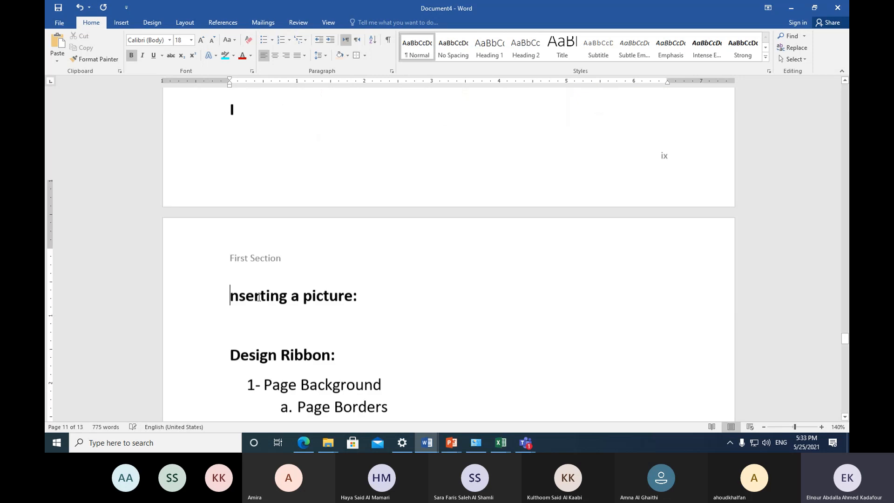
left_click(247, 283)
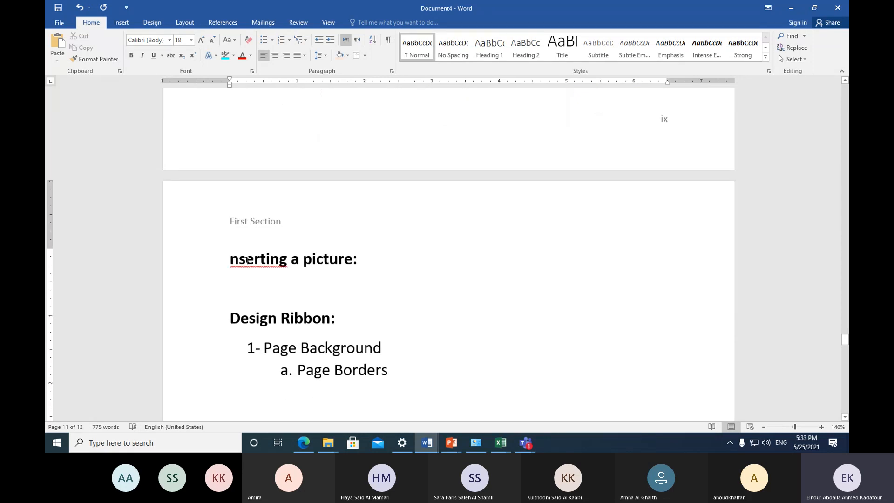
left_click(231, 260)
type("I")
scroll(235, 193, "up", 3)
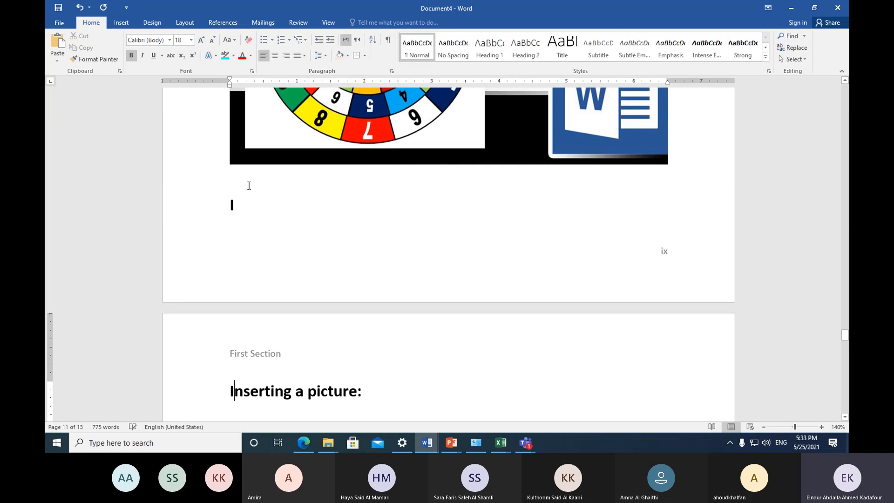
left_click(240, 215)
key("BackSpace")
scroll(251, 259, "down", 4)
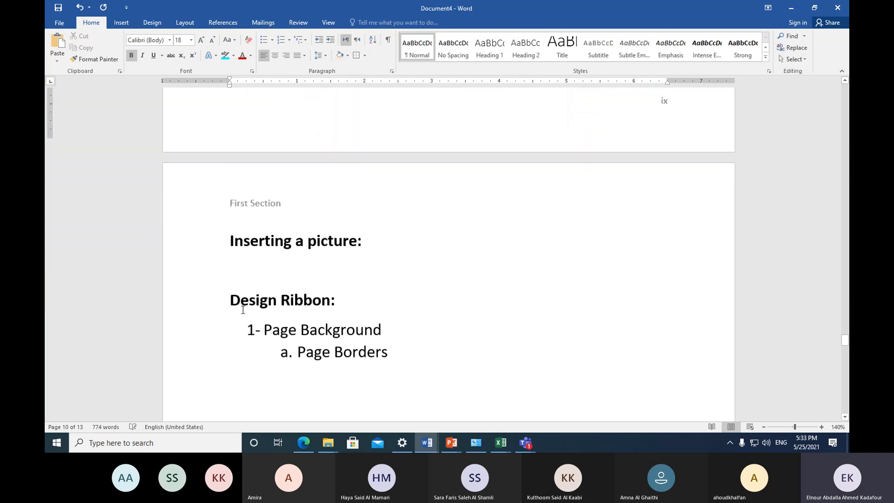
Add a numbered list under the "Inserting a picture:" heading with the items "The source" and "Resize" and an empty third item.
left_click(240, 245)
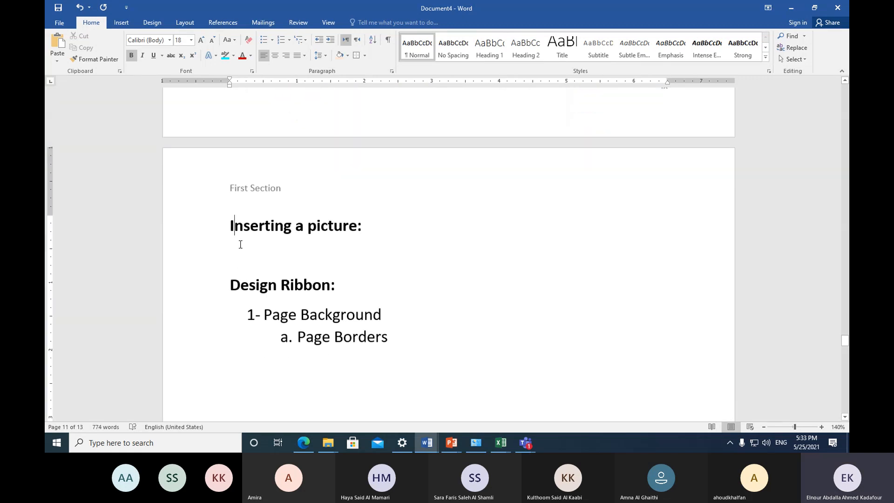
left_click(240, 244)
type("1-")
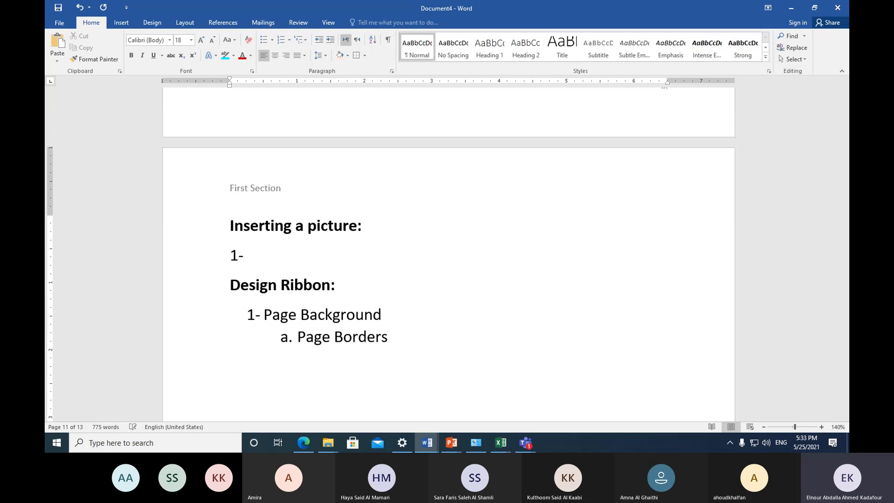
type(" The ")
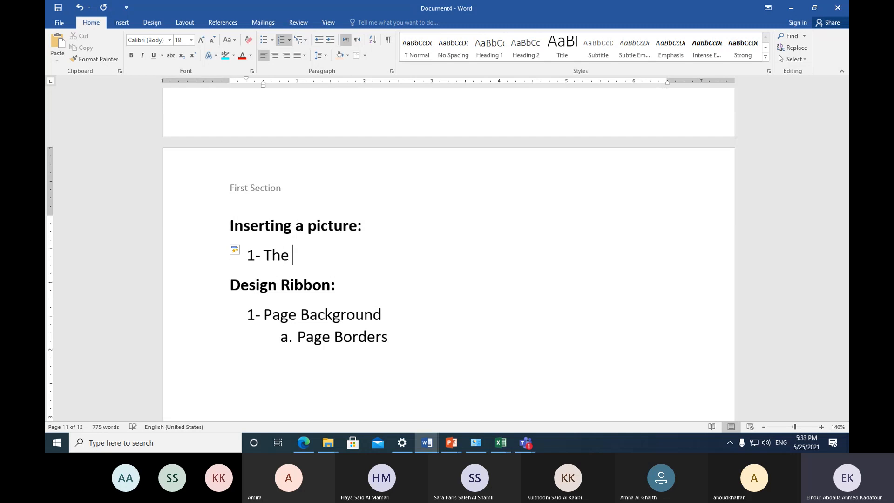
type("source")
key("Return")
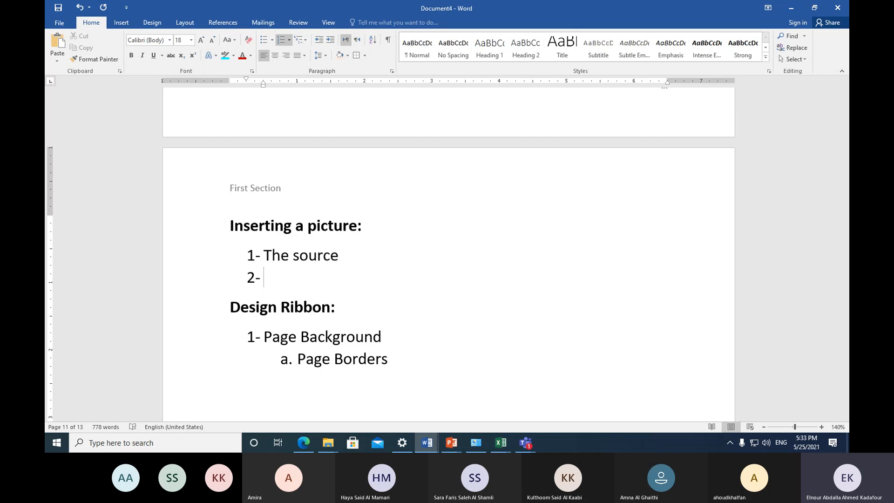
type("reseize")
key("Return")
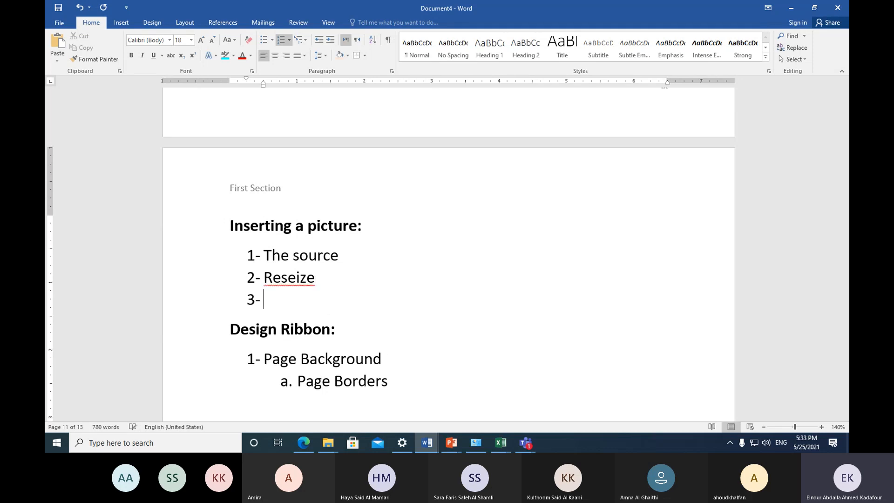
left_click(288, 279)
key("BackSpace")
left_click(271, 296)
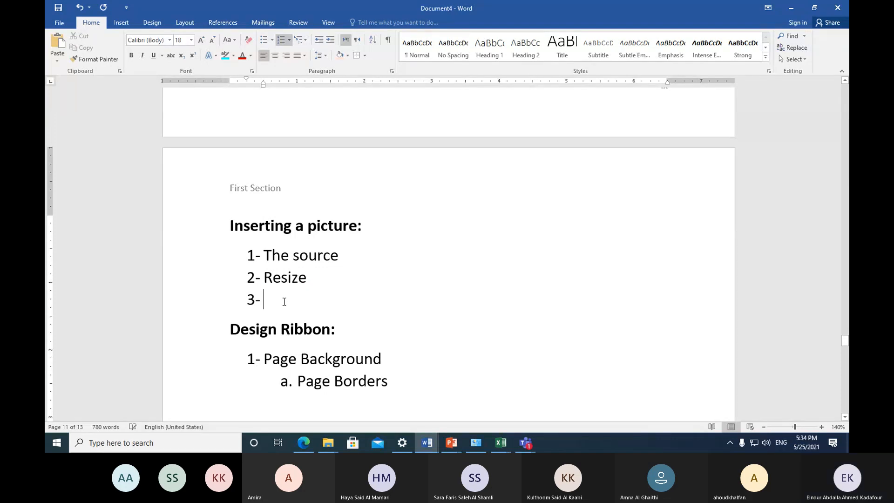
Shrink the Microsoft Word Tutorial picture proportionally to about 2 inches wide.
scroll(415, 286, "up", 6)
scroll(420, 290, "up", 1)
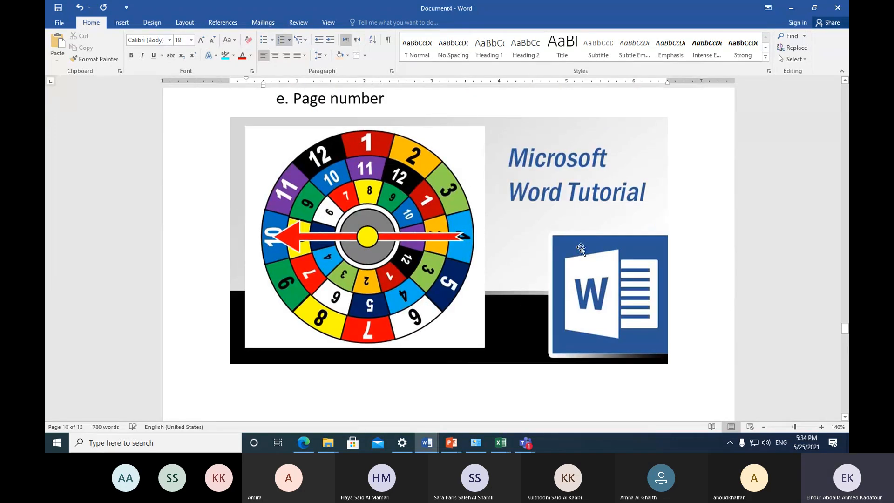
left_click(583, 247)
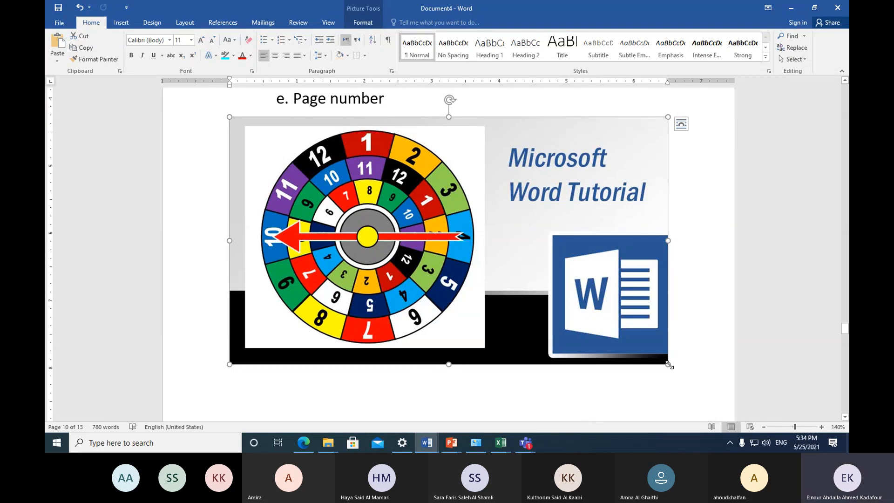
left_click_drag(667, 364, 472, 255)
scroll(485, 286, "up", 1)
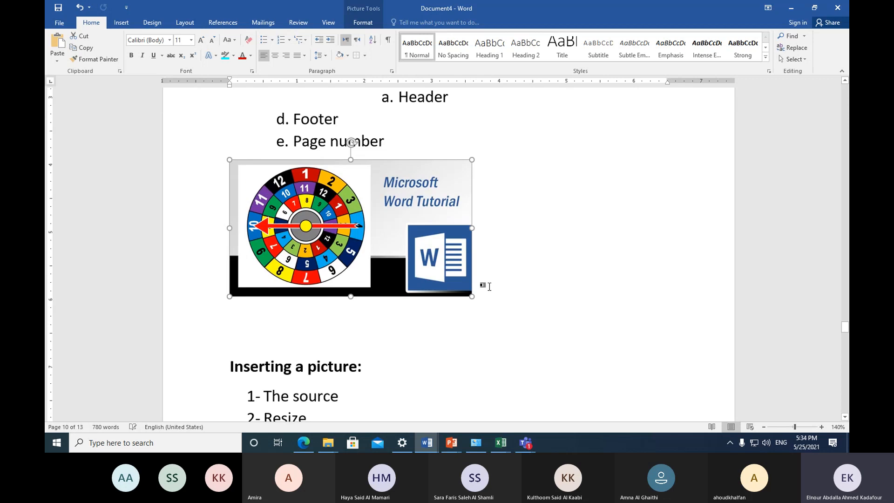
left_click_drag(472, 320, 334, 262)
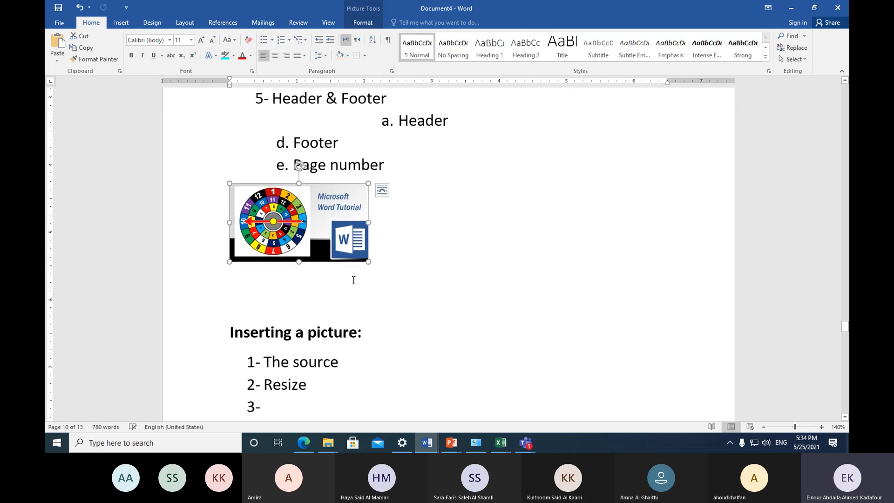
Delete the empty lines between the resized picture and the "Inserting a picture:" heading.
scroll(355, 279, "down", 3)
left_click(269, 230)
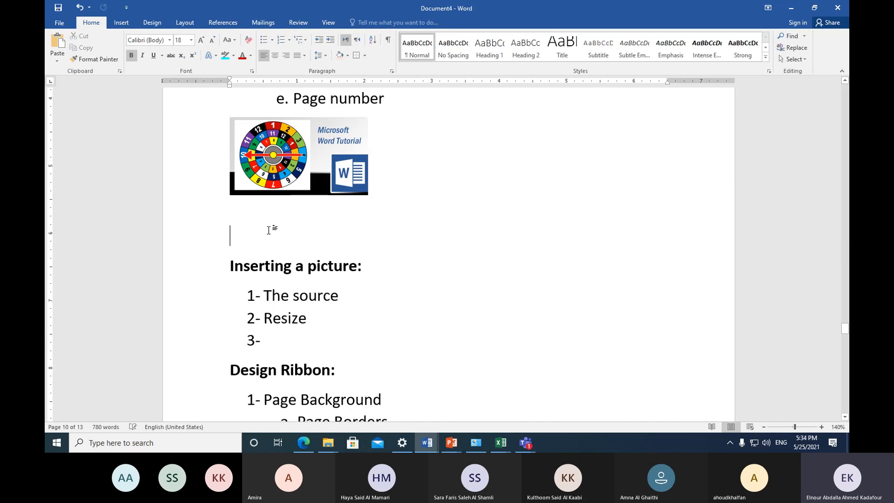
key("BackSpace")
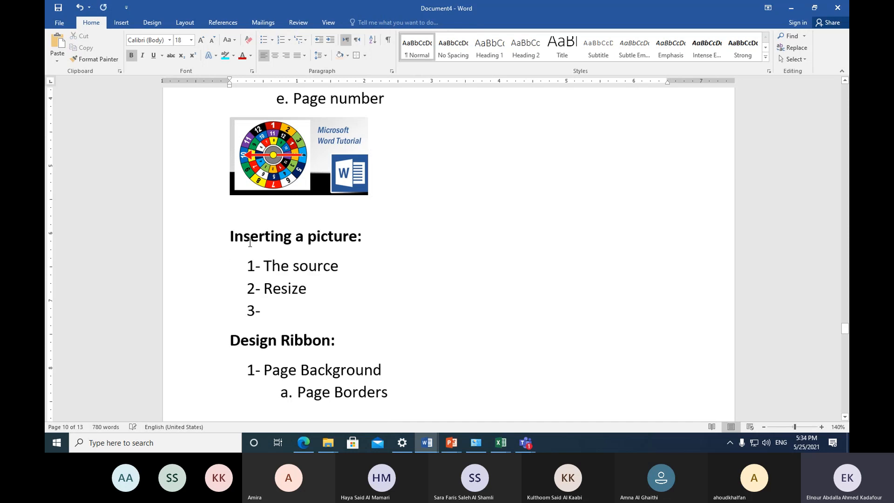
key("Delete")
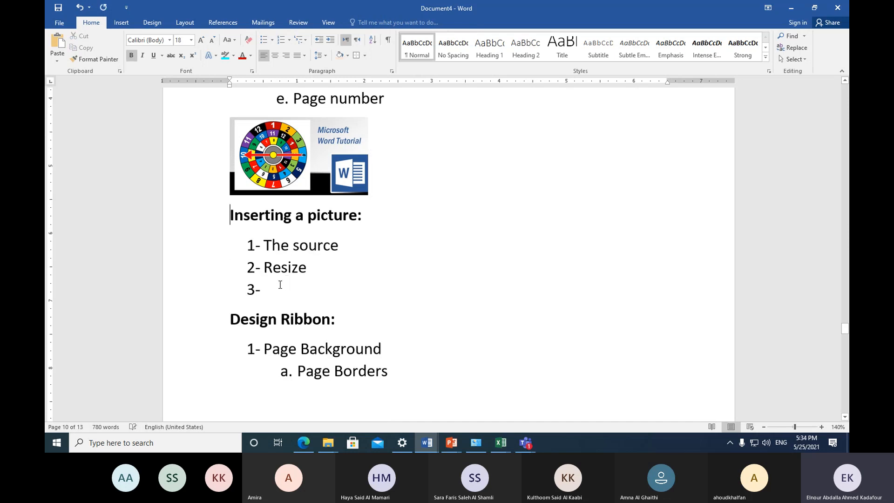
Enter "Picture style" as the third item of the numbered list under the "Inserting a picture:" heading.
left_click(280, 286)
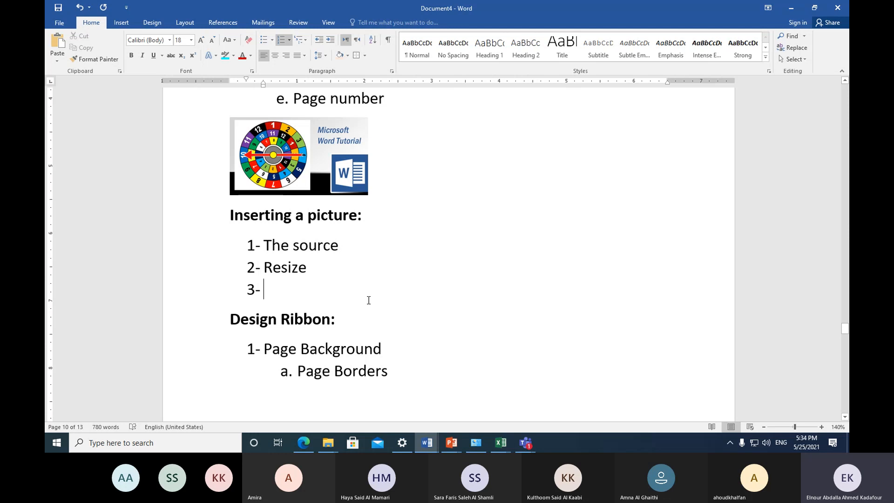
left_click(351, 176)
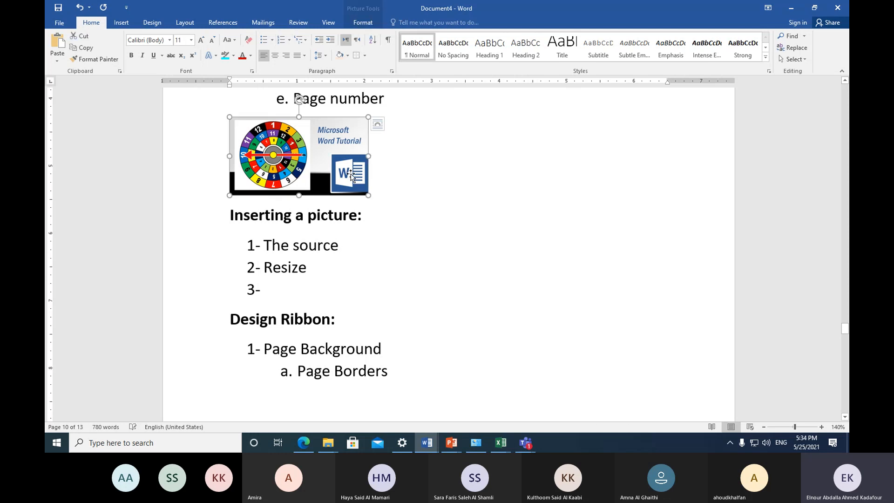
left_click(364, 24)
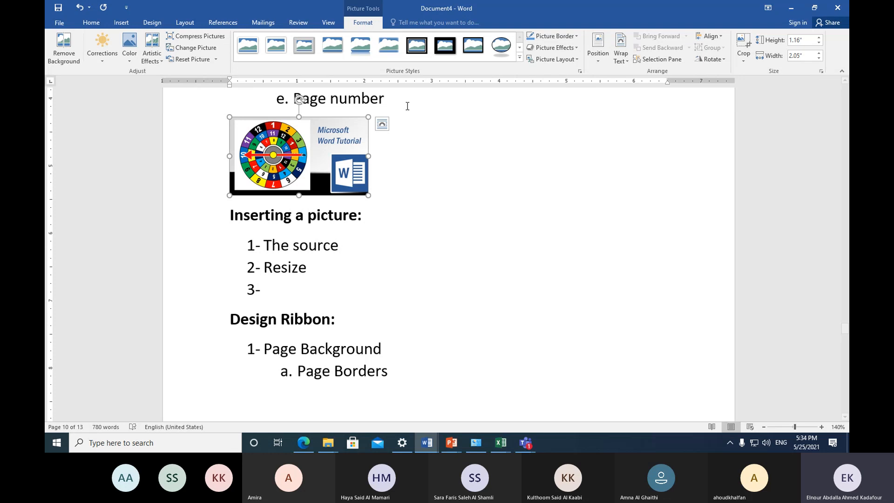
left_click(283, 291)
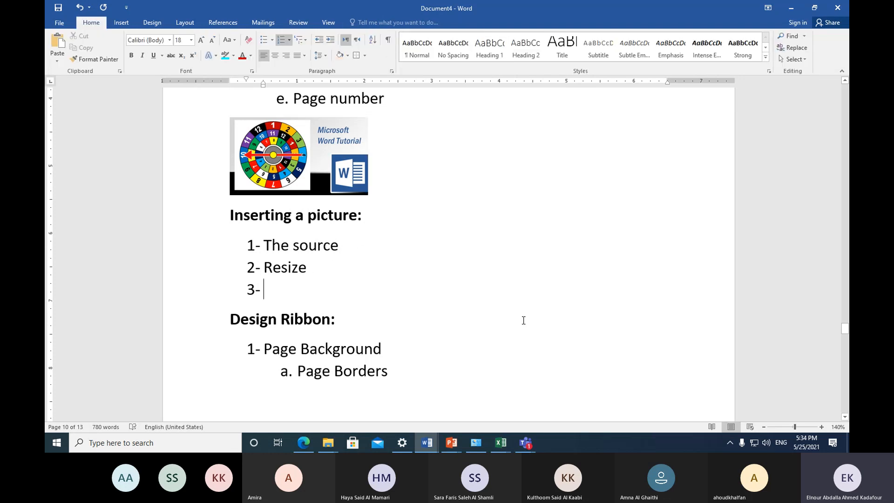
type("pict")
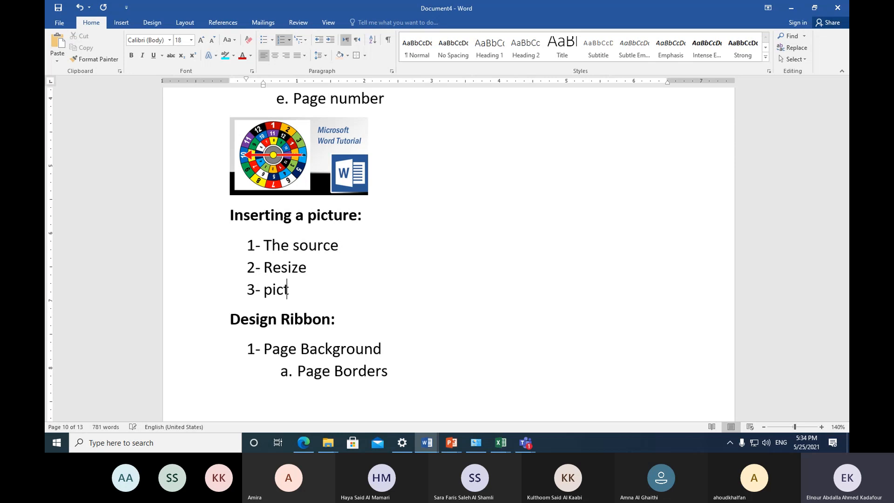
type("ure st")
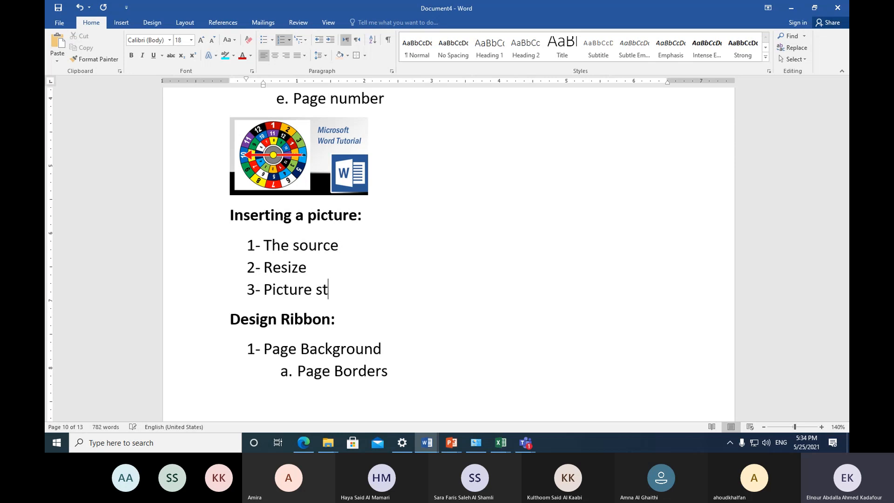
type("le")
key("BackSpace")
key("BackSpace")
type("yle")
Apply the white-framed picture style with rounded diagonal corners to the Microsoft Word Tutorial picture.
left_click(341, 159)
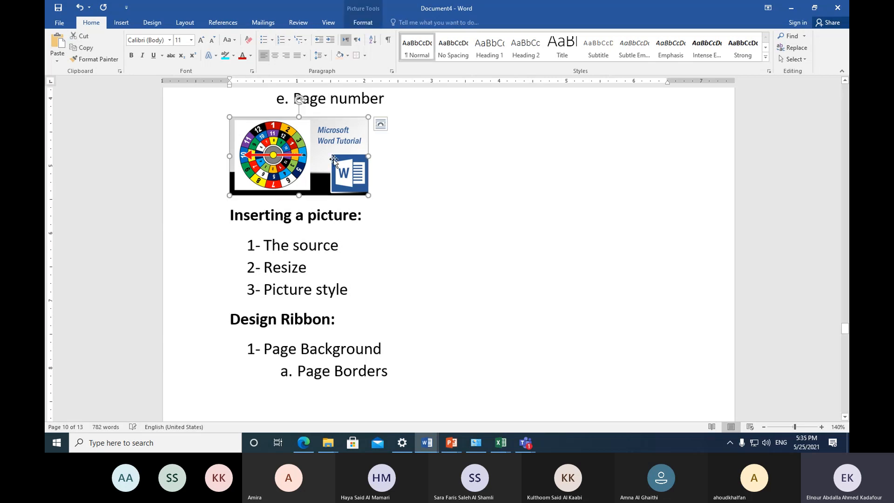
left_click(369, 28)
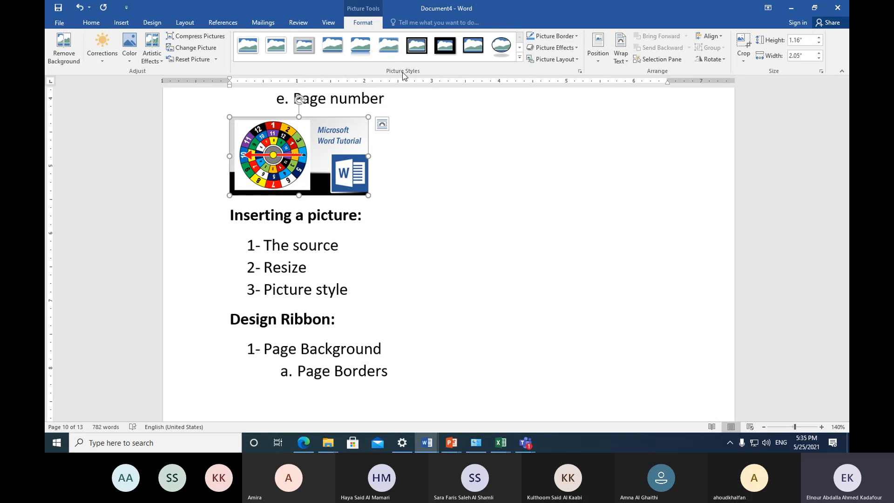
left_click(519, 58)
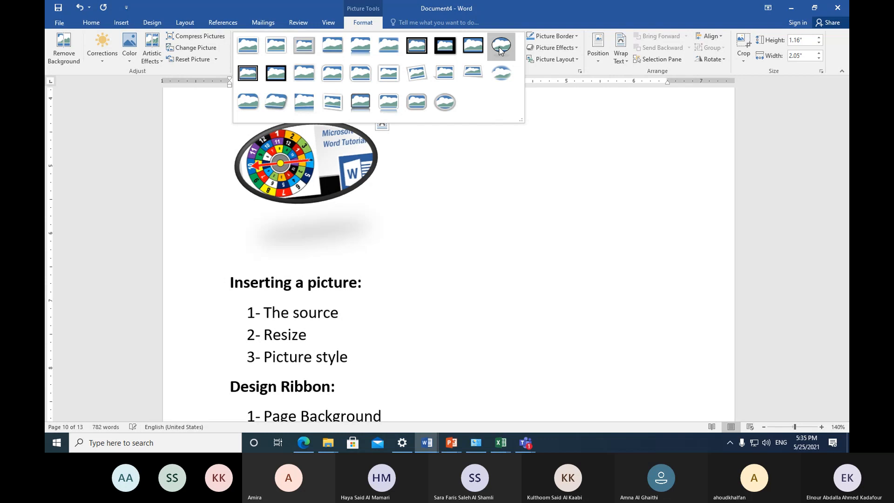
left_click(338, 76)
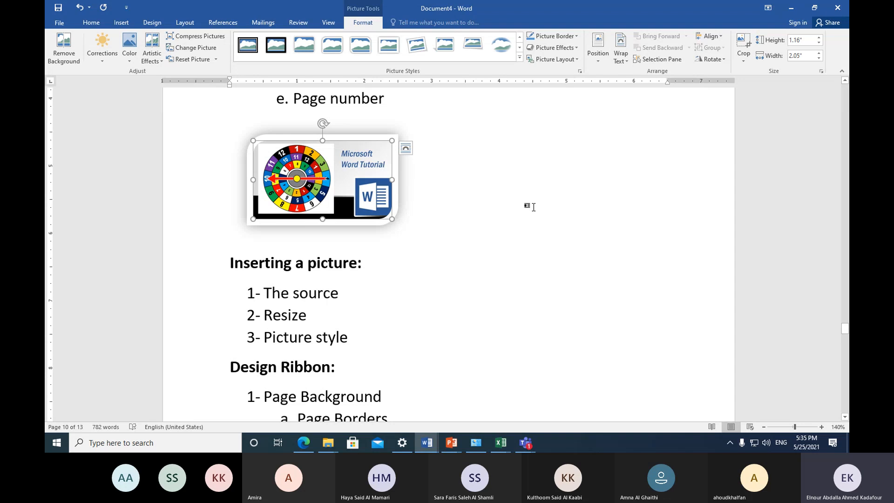
Add a fourth item, "Picture border (width & color)", to the list under the "Inserting a picture:" heading.
scroll(445, 307, "down", 3)
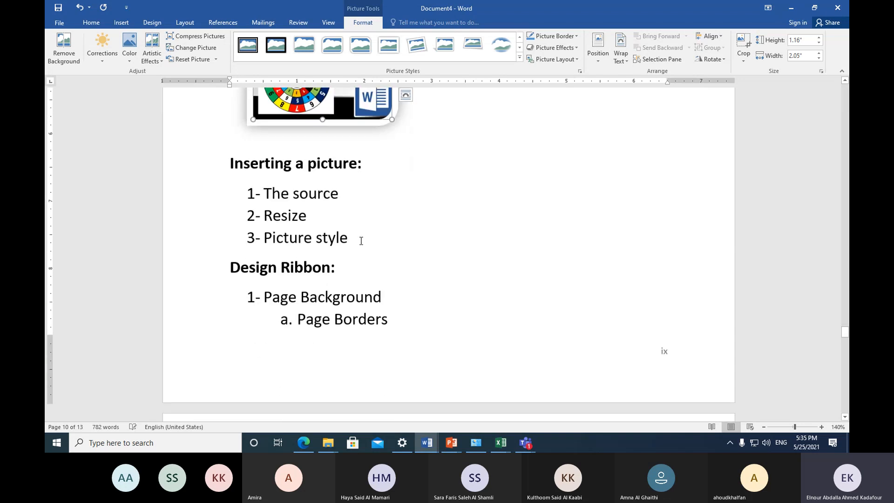
left_click(360, 240)
key("Return")
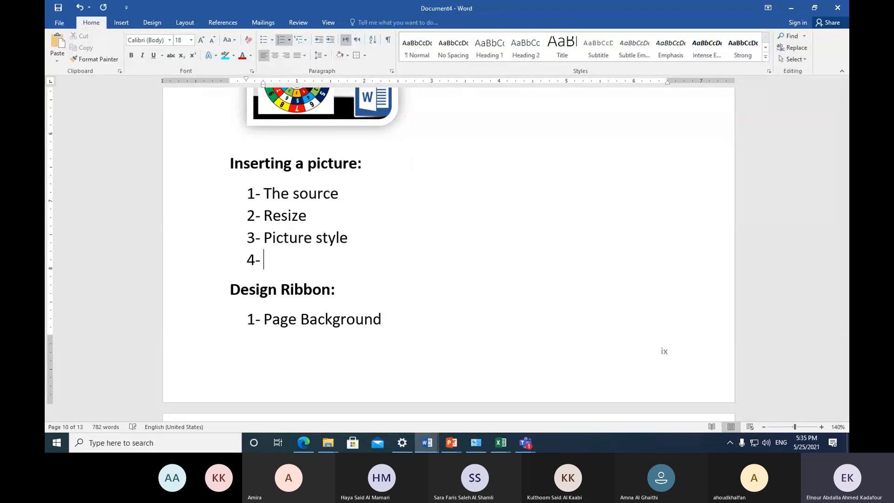
left_click(335, 117)
left_click(363, 23)
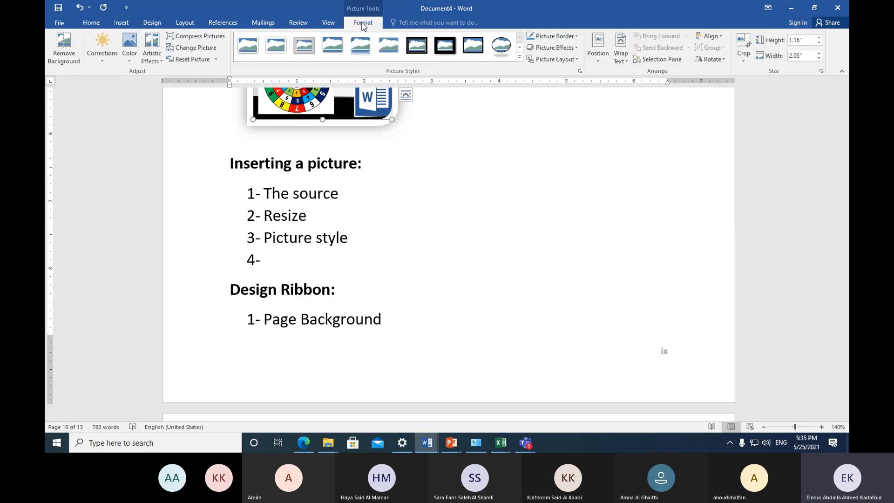
left_click(279, 261)
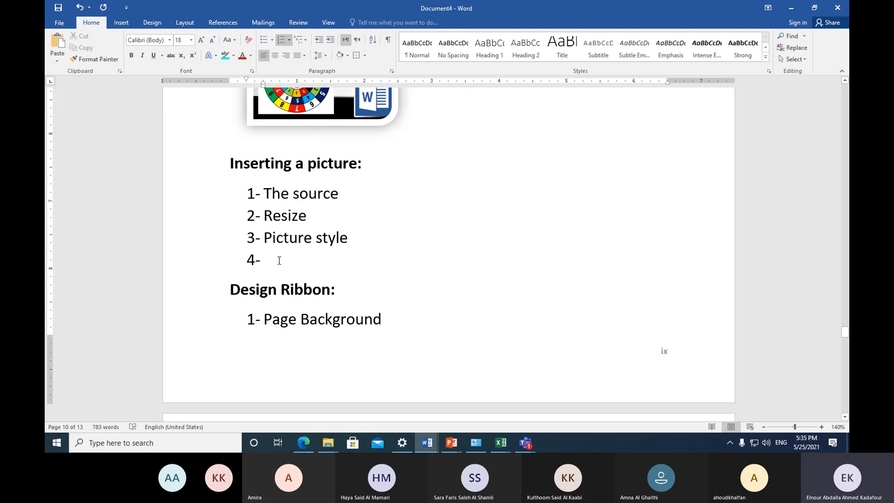
type("picture")
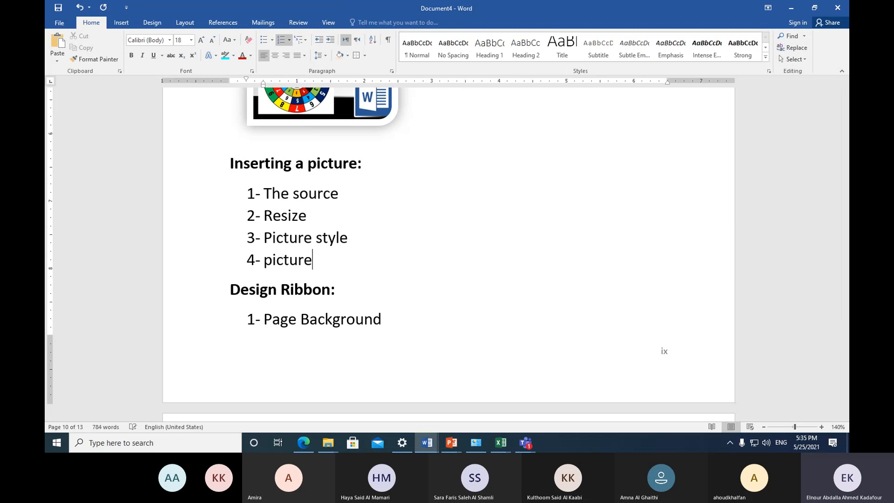
type(" border ")
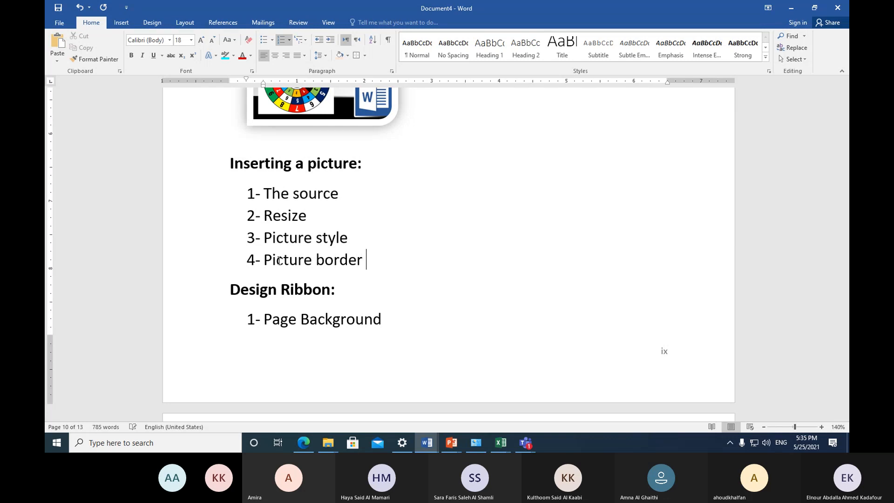
type("(widht")
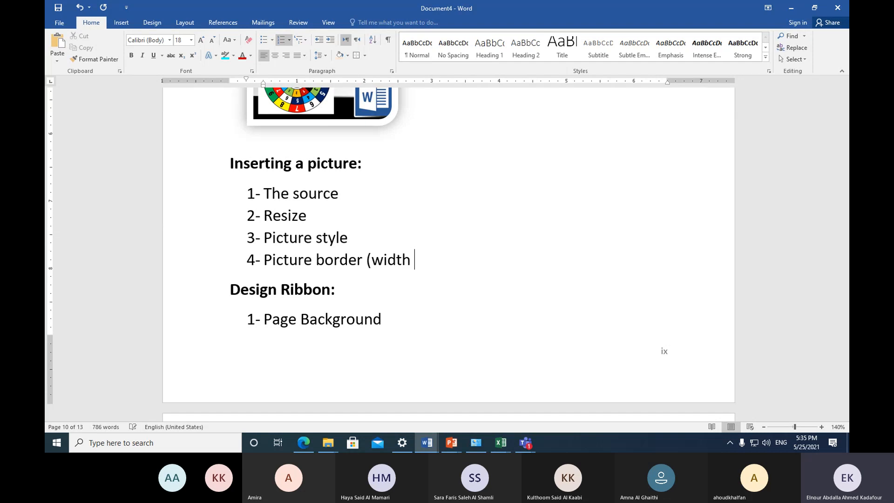
type(" & colo")
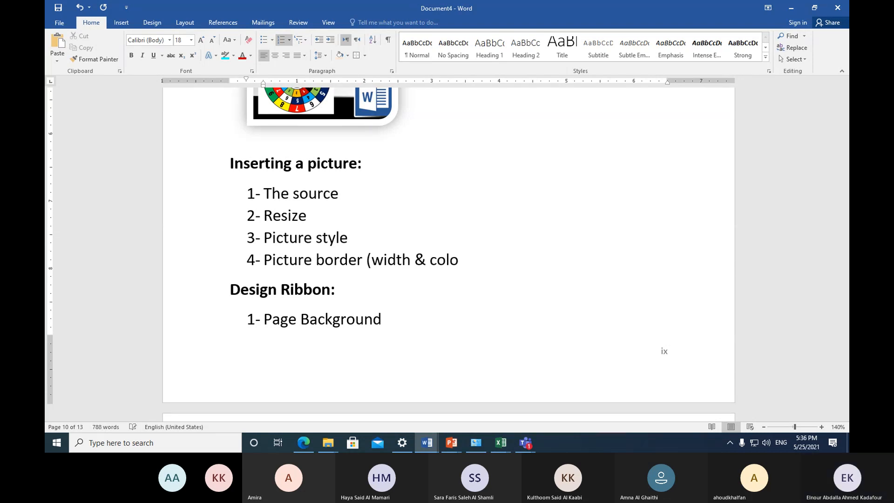
type("r)")
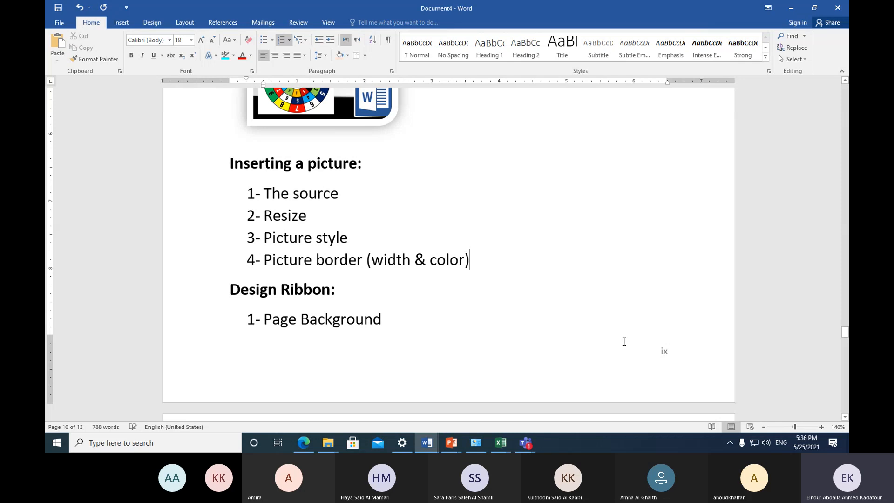
Switch to the Teams meeting, admit the guest waiting in the lobby, and return to Document4 in Word.
left_click(526, 442)
left_click(568, 368)
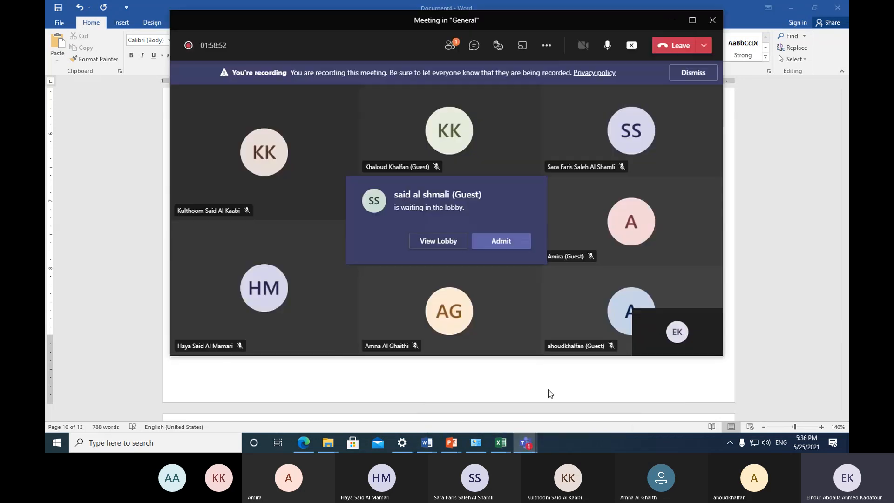
left_click(500, 241)
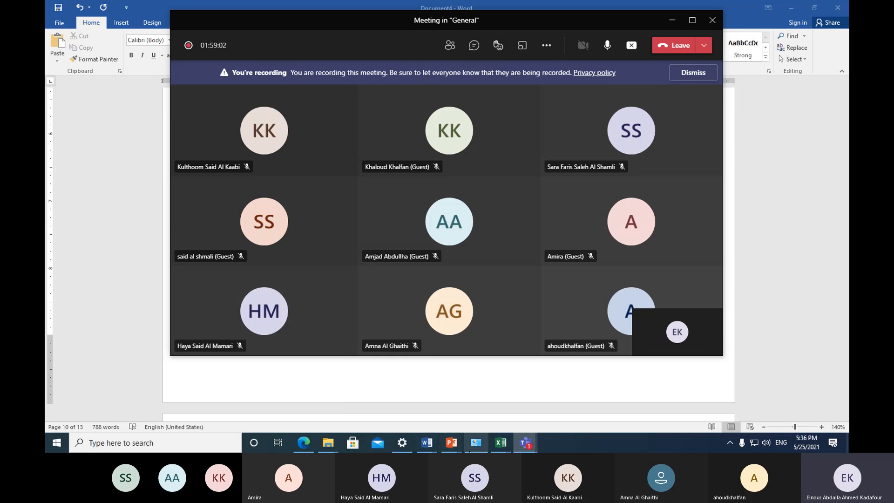
left_click(427, 442)
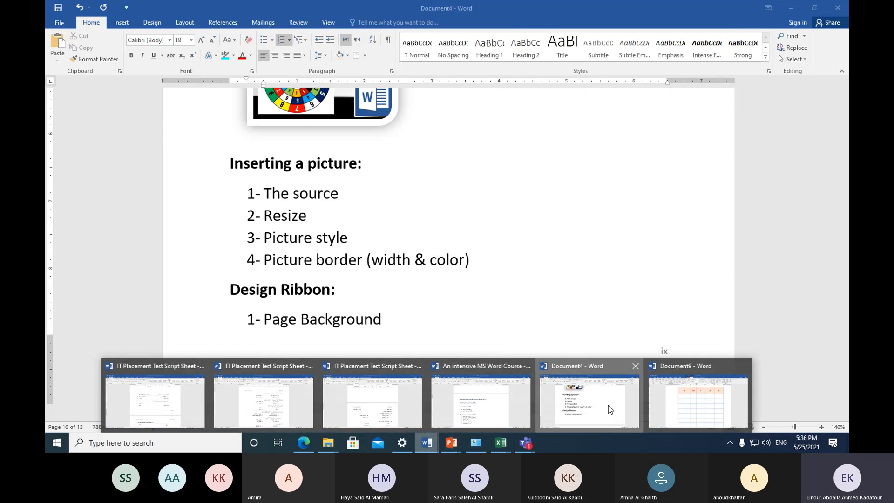
left_click(608, 405)
Give the Microsoft Word Tutorial picture a dark blue border with a weight of 1½ pt.
scroll(460, 213, "up", 3)
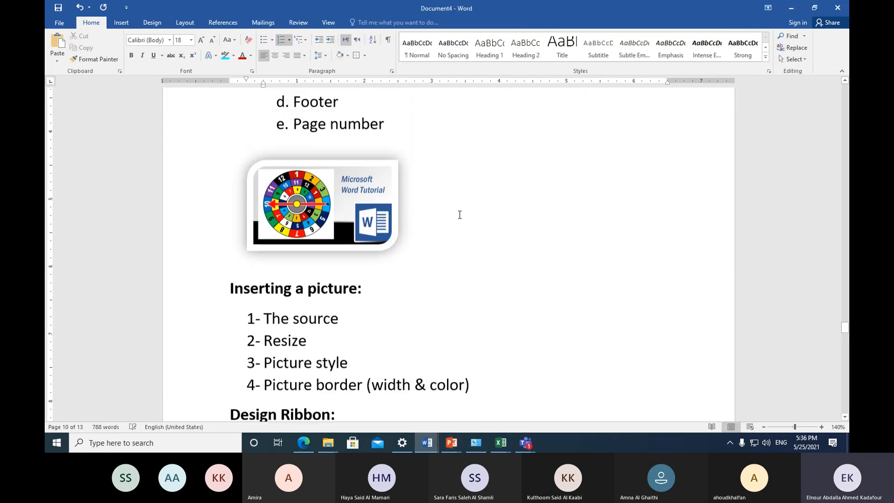
left_click(379, 205)
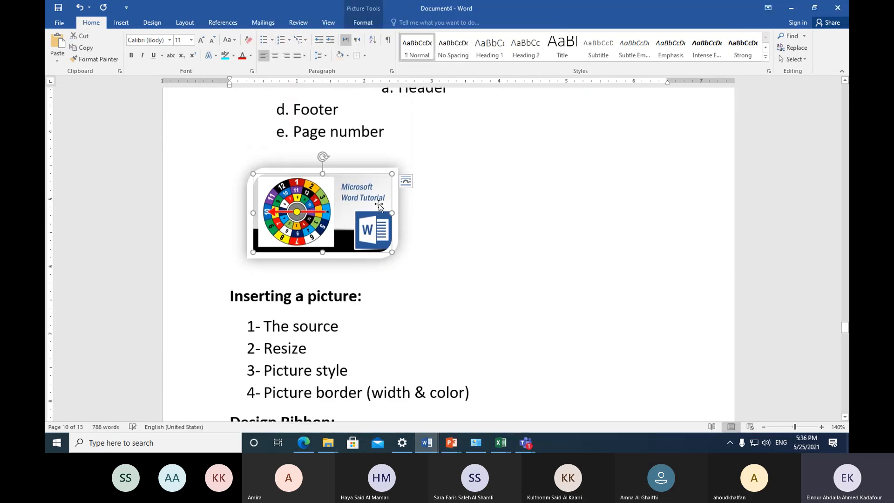
left_click(362, 23)
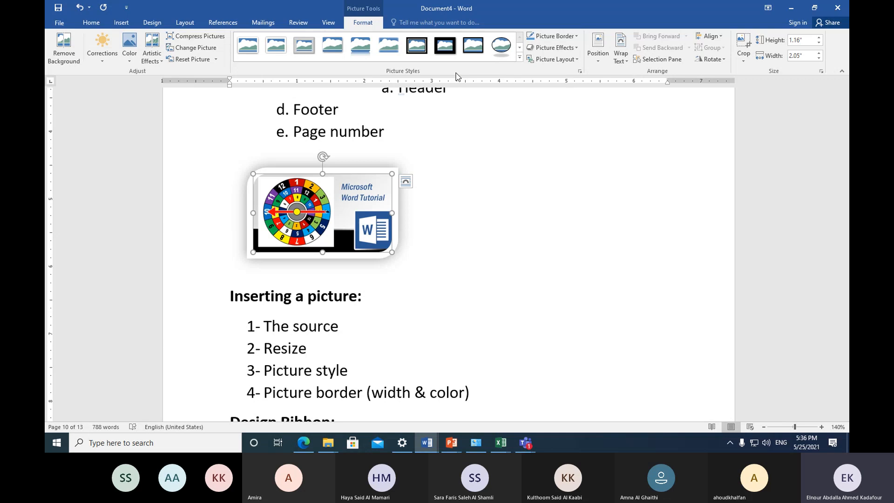
left_click(576, 38)
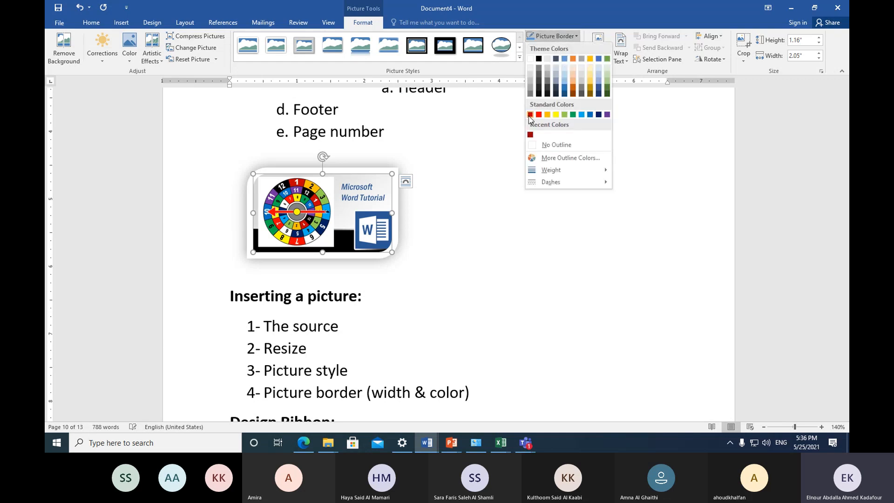
left_click(599, 114)
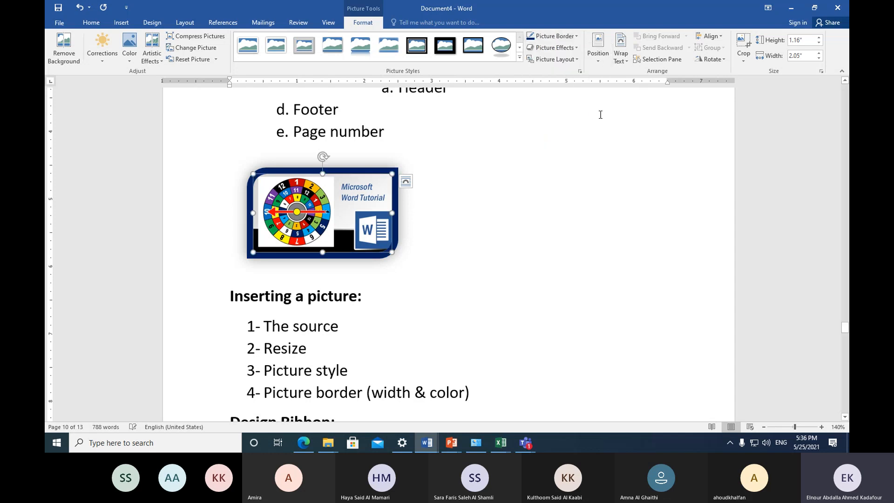
left_click(575, 38)
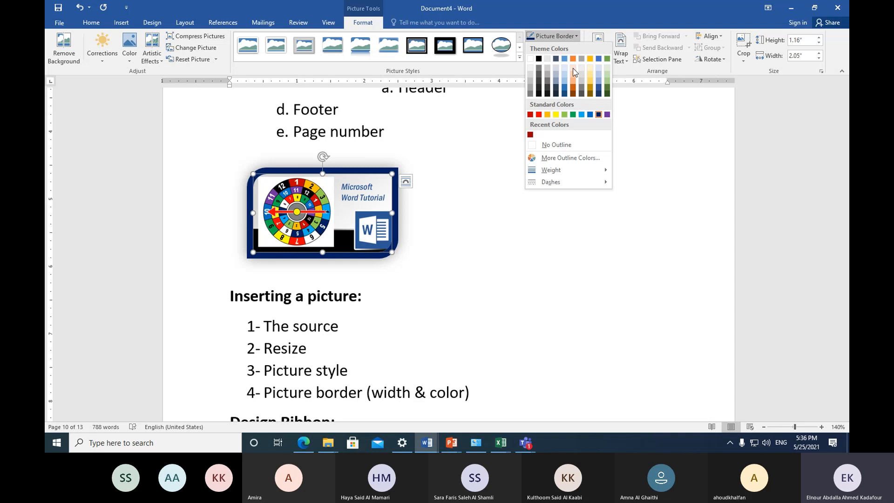
mouse_move(571, 171)
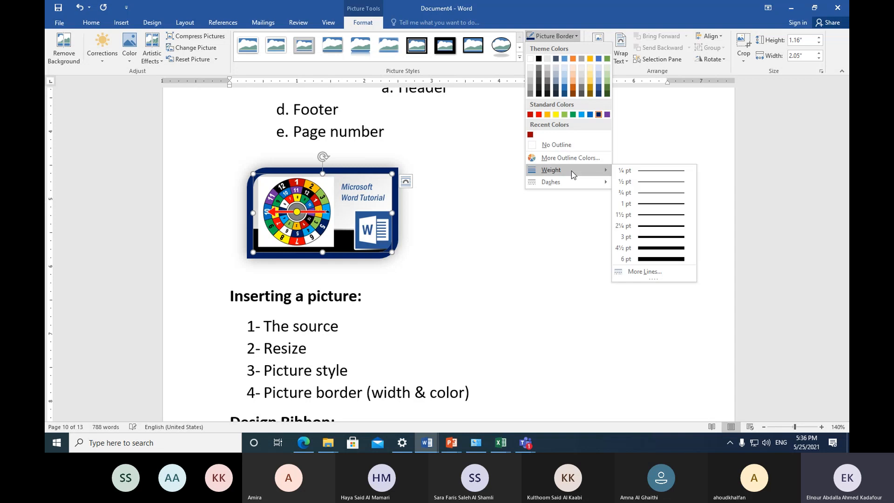
left_click(661, 215)
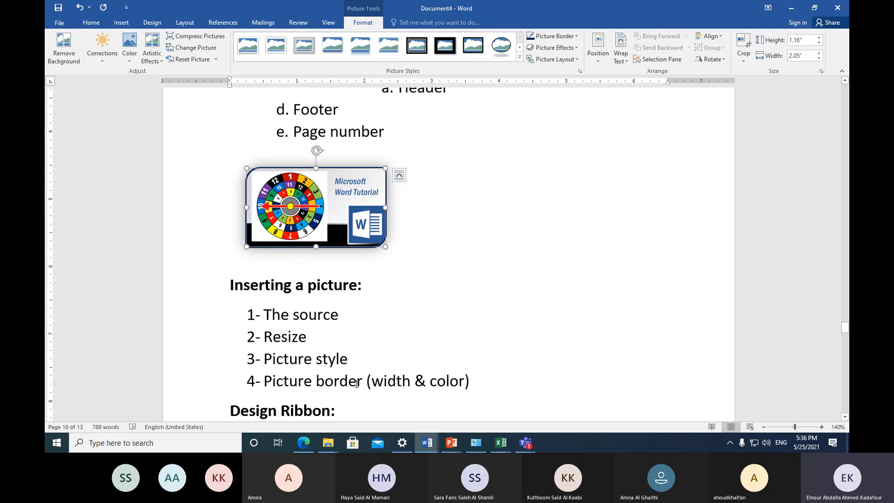
Insert "weight/ " before "width" in the fourth list item so it reads "Picture border (weight/ width & color)".
left_click(372, 381)
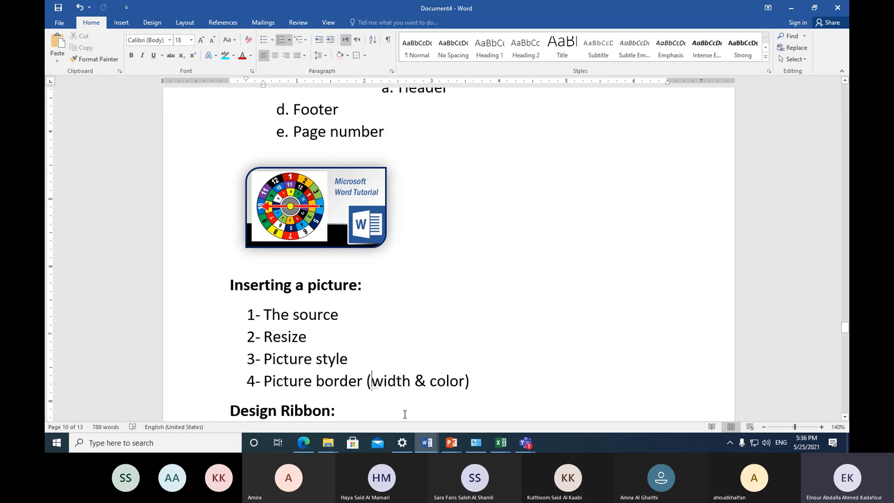
type("/wei")
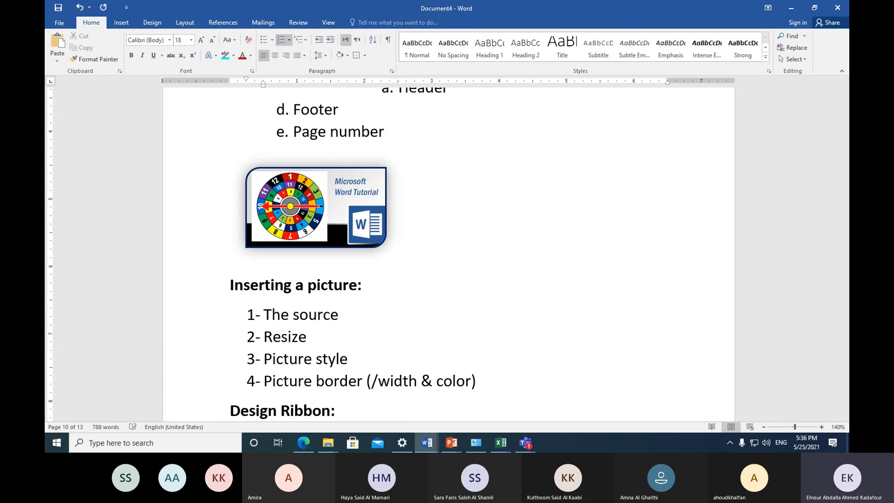
type("ght")
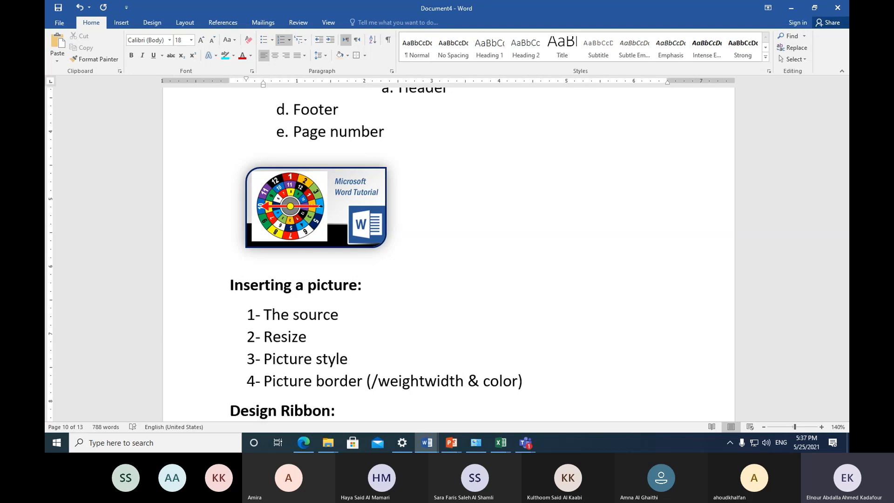
type("/")
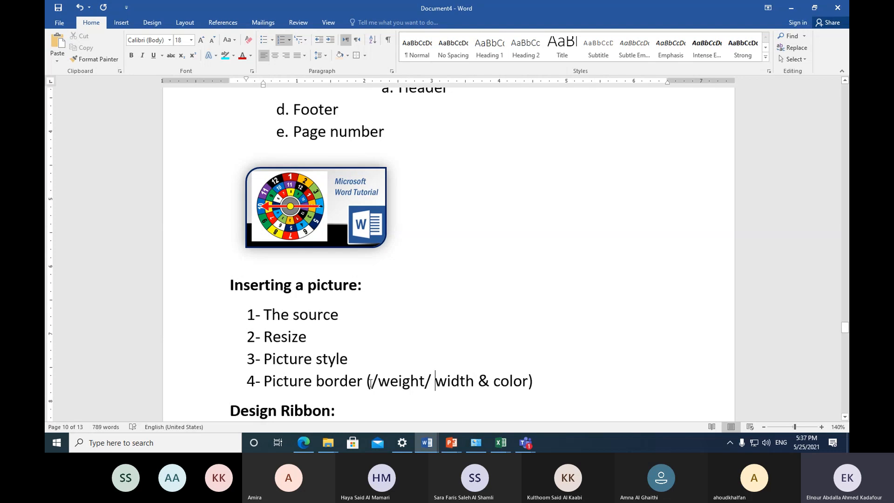
left_click(372, 382)
key("Delete")
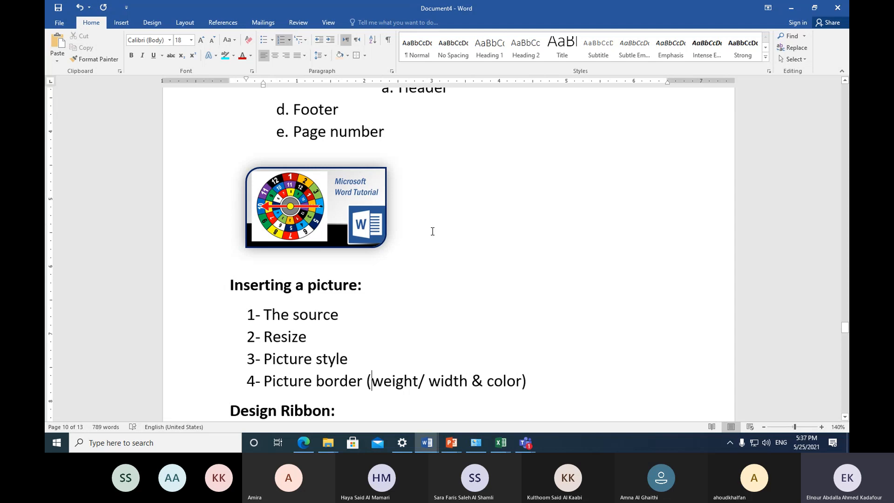
Add an empty fifth numbered item after "Picture border (weight/ width & color)" in the "Inserting a picture:" list.
scroll(432, 230, "down", 1)
left_click(546, 351)
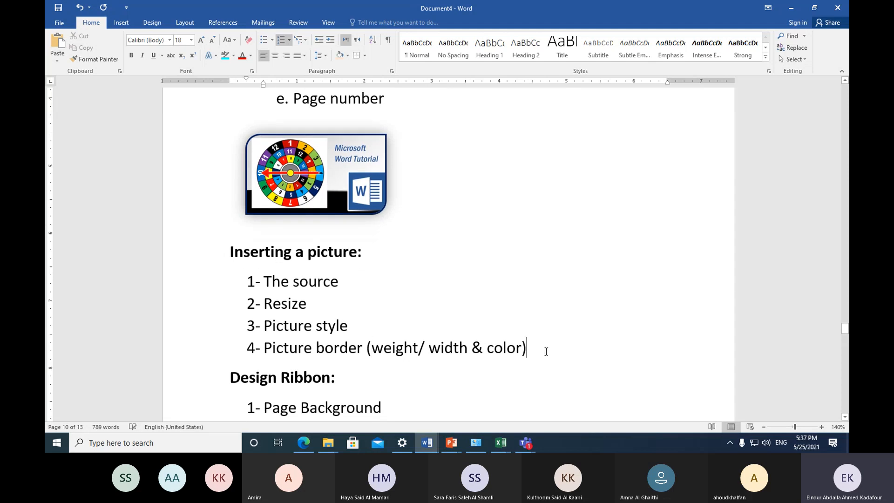
key("Return")
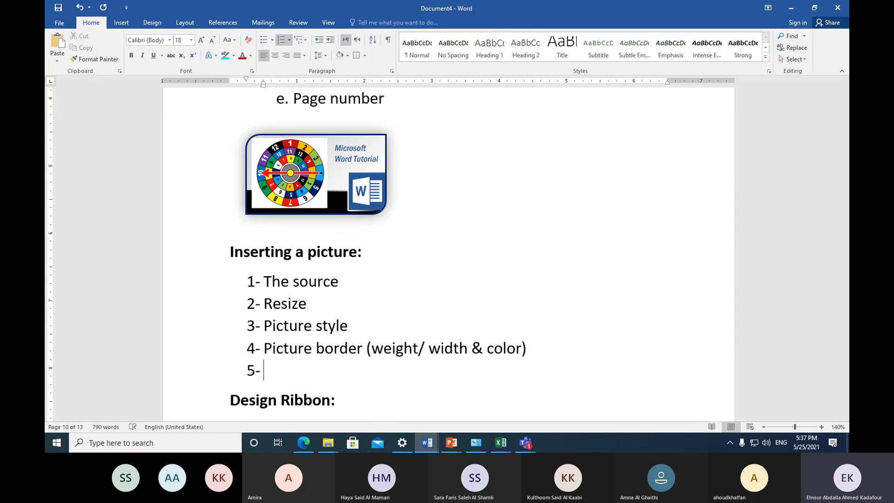
Examine the Position choices and the Layout Options available for the Microsoft Word Tutorial picture.
left_click(369, 191)
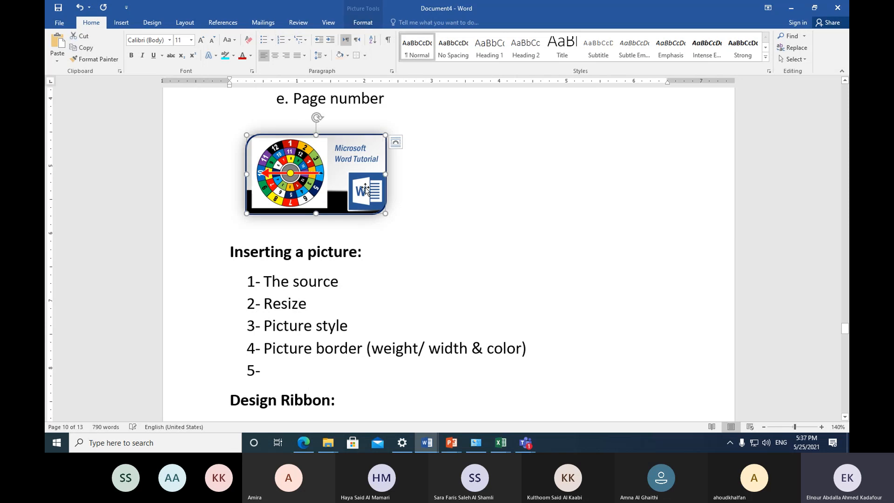
left_click(363, 24)
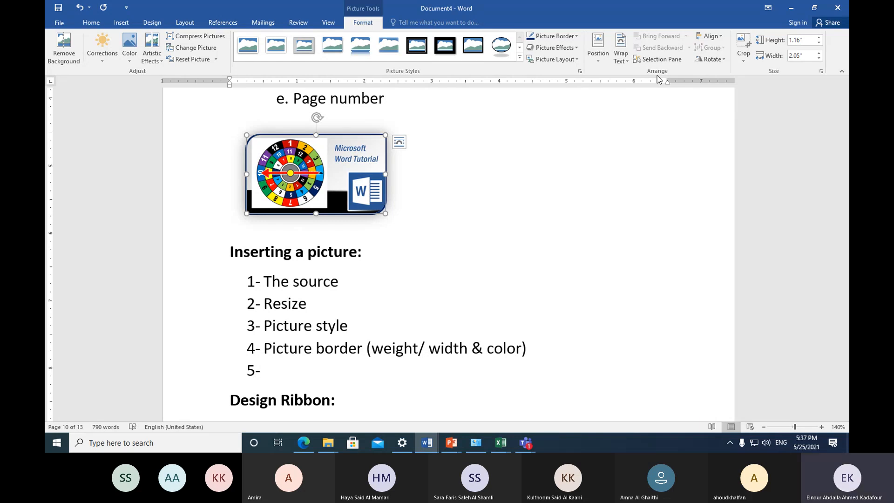
left_click(599, 62)
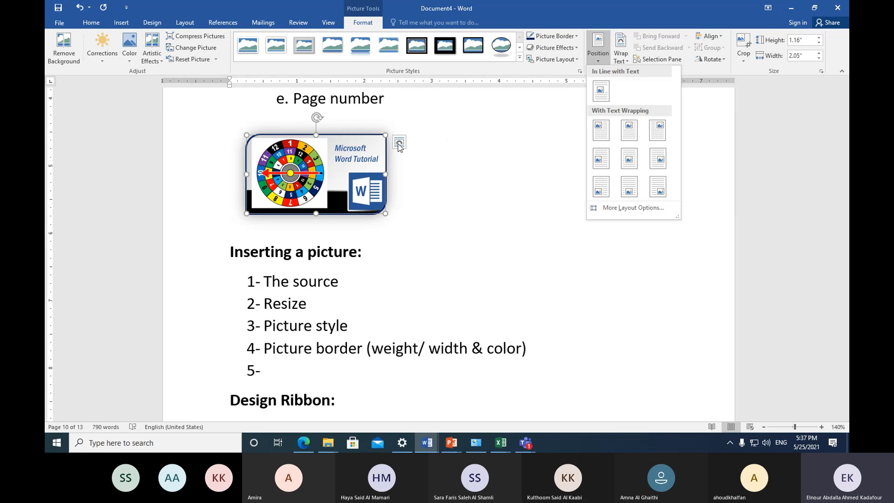
key("Escape")
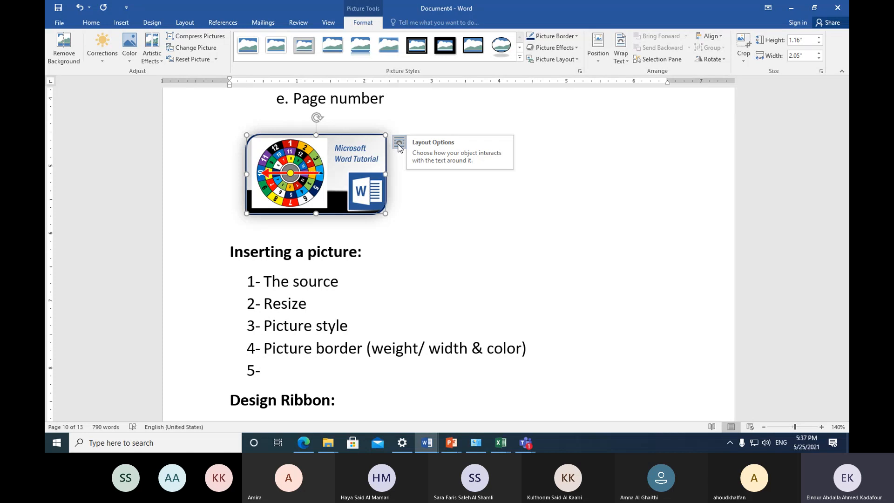
left_click(399, 143)
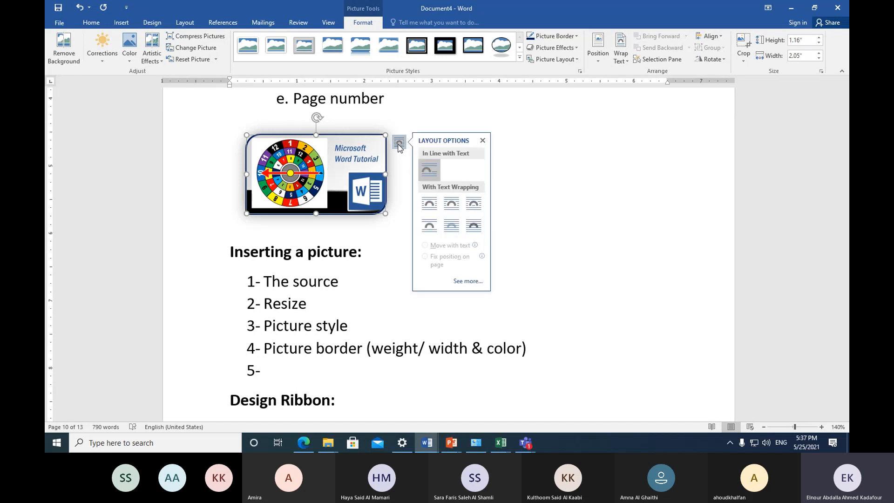
left_click(383, 243)
left_click(488, 176)
Try to move the Microsoft Word Tutorial picture to the right, and set its text wrapping to Square.
left_click(373, 174)
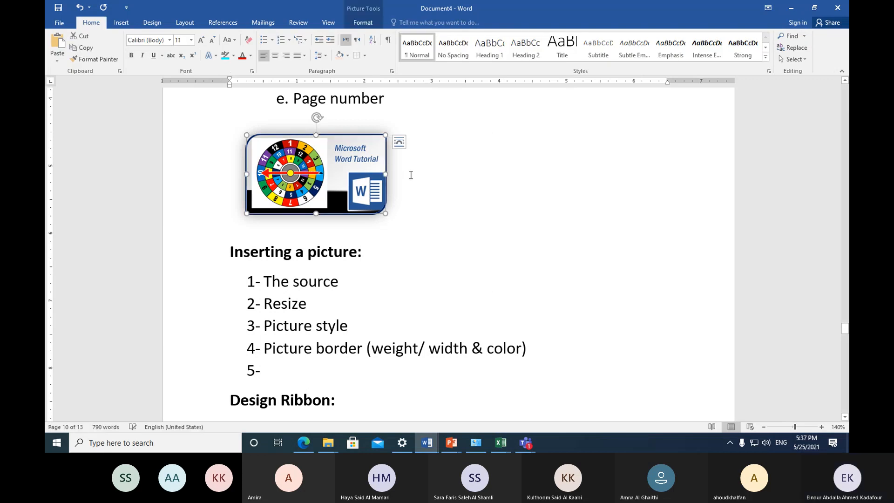
left_click_drag(374, 174, 461, 175)
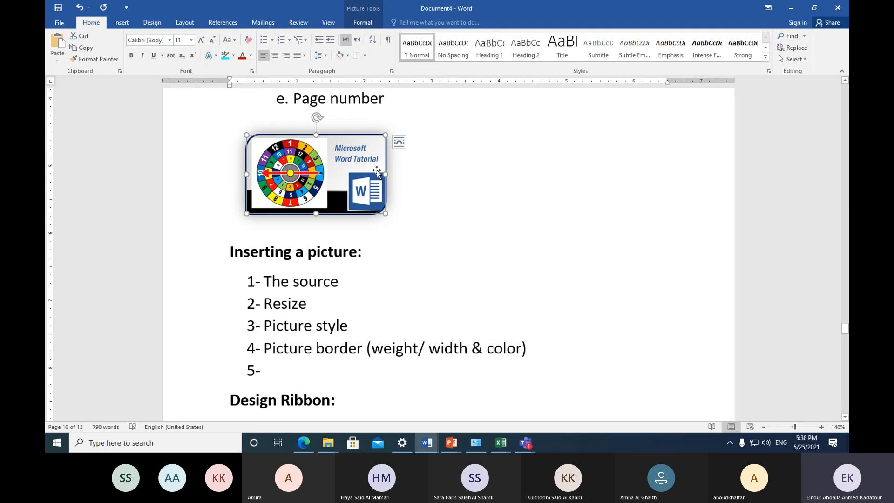
left_click(398, 144)
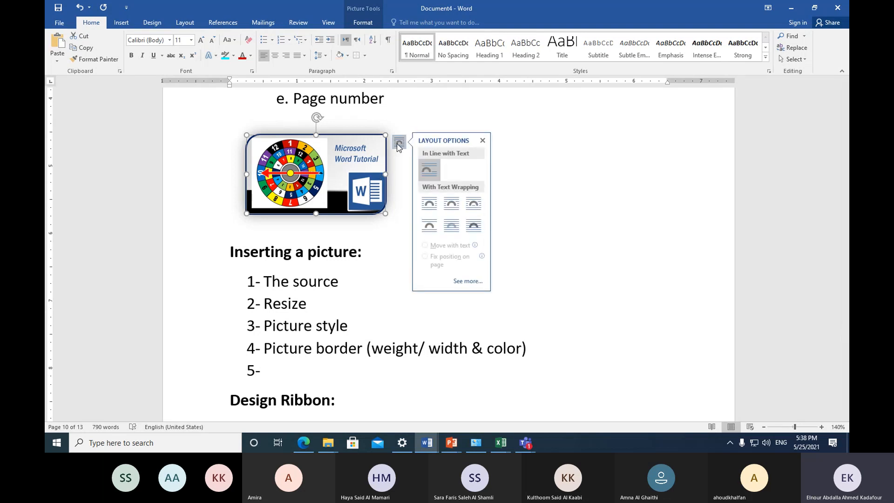
left_click(429, 203)
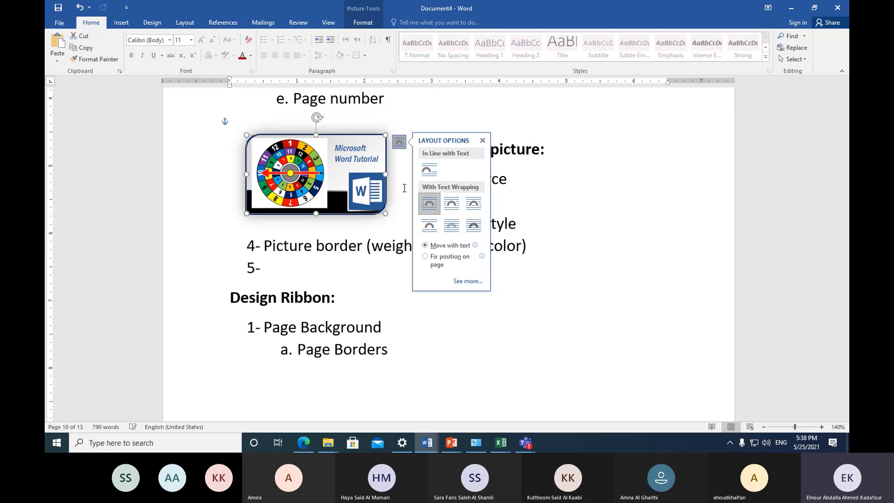
Move the picture to the right of the "Inserting a picture" list, clear of the picture border item's text.
left_click_drag(361, 179, 483, 188)
left_click_drag(542, 187, 618, 196)
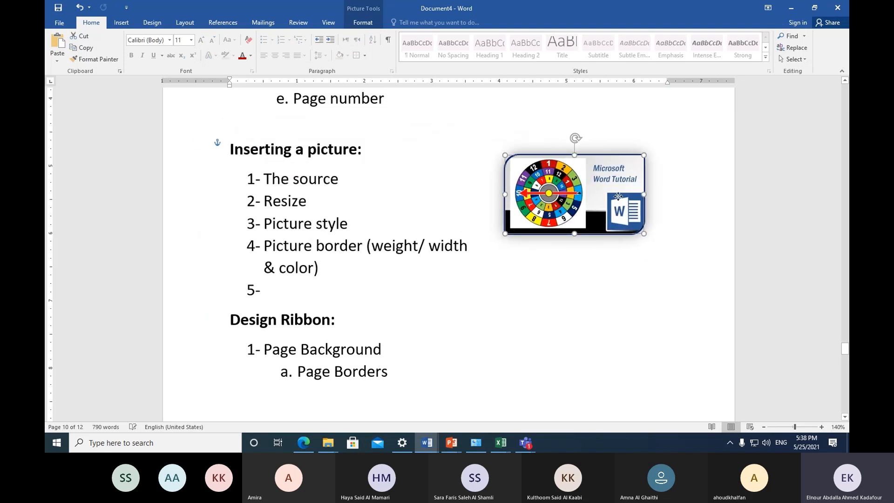
left_click_drag(618, 196, 445, 205)
left_click_drag(445, 204, 621, 169)
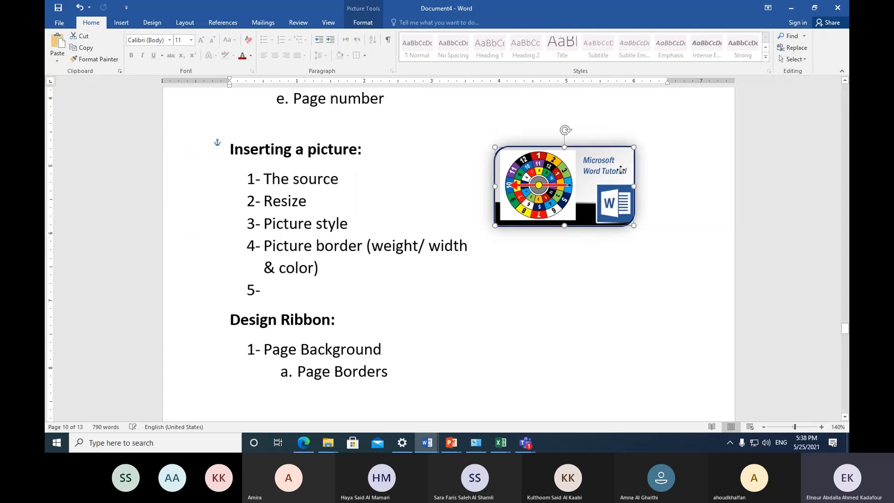
left_click(646, 156)
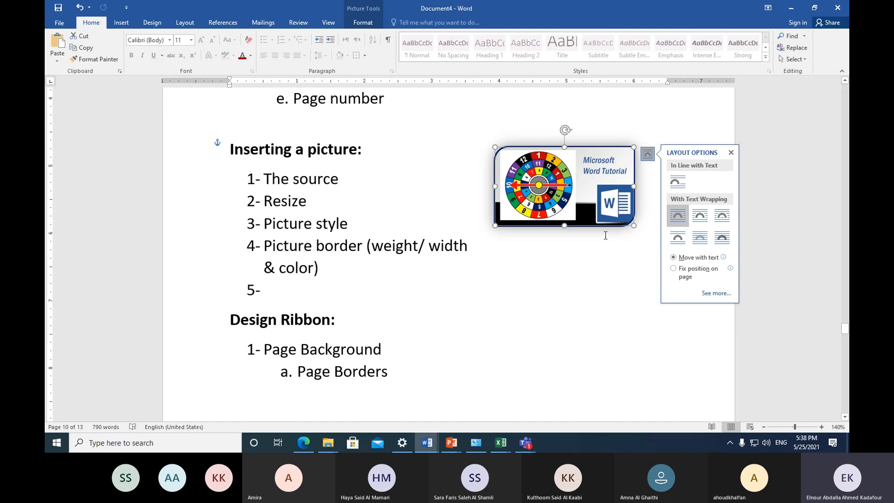
left_click_drag(538, 184, 584, 173)
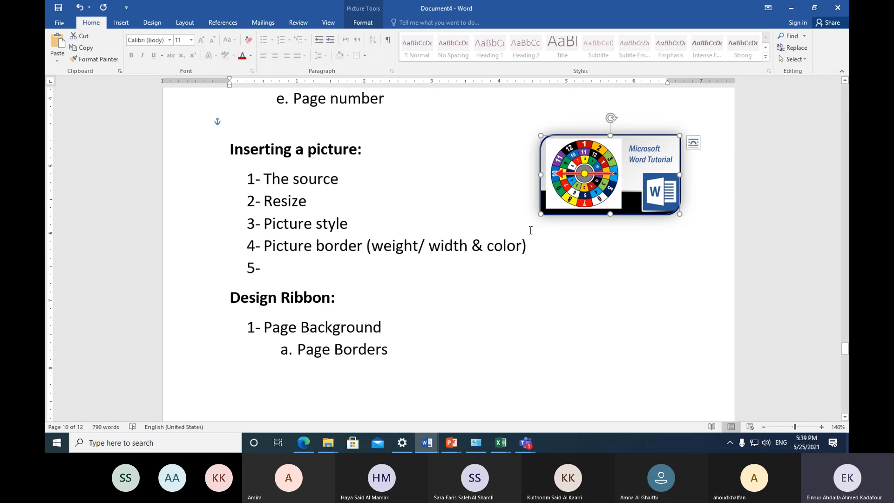
Enter "Text wrap" as the fifth item of the "Inserting a picture" list.
left_click(281, 267)
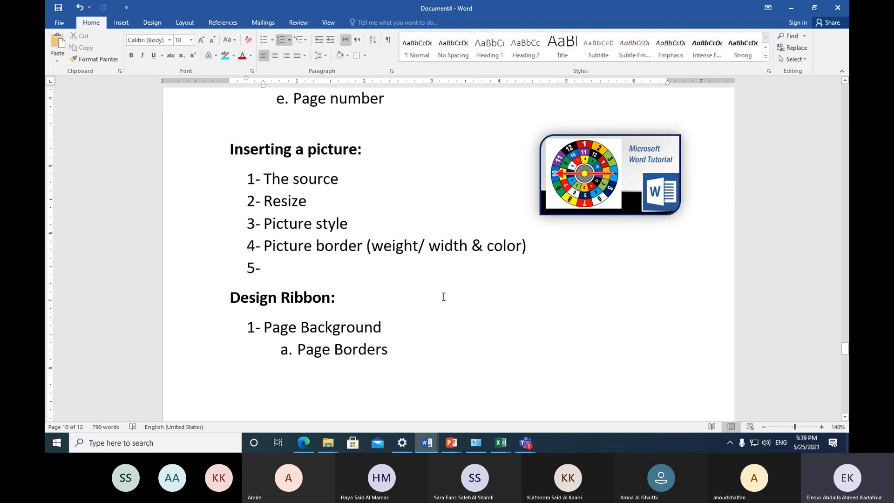
type("text ")
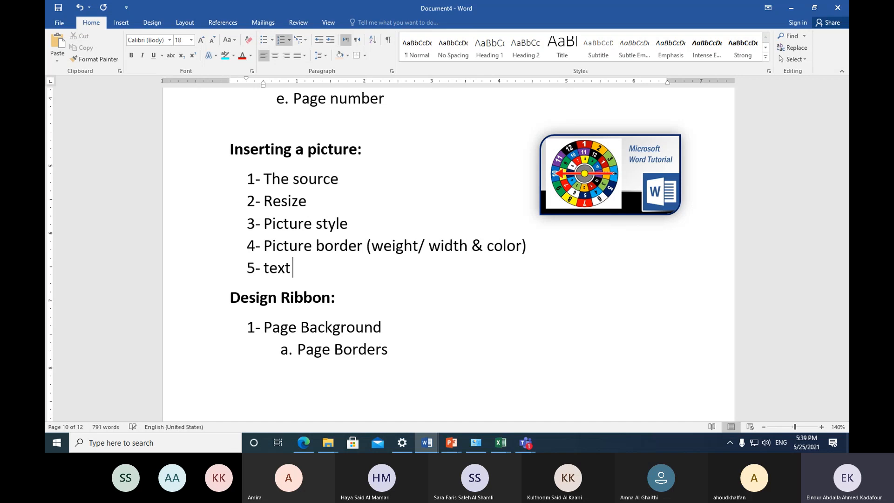
type("wr")
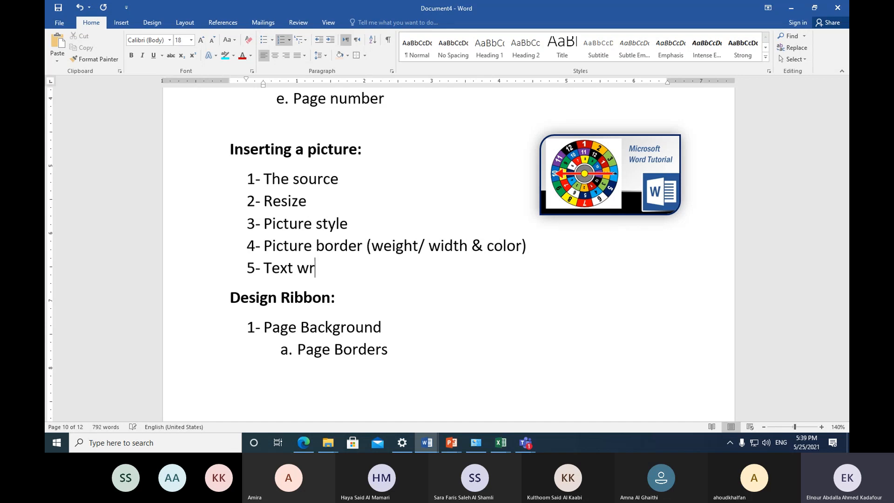
type("ap")
Check the picture's text-wrapping command name and reword the fifth list item as "Wrap Text".
left_click(585, 175)
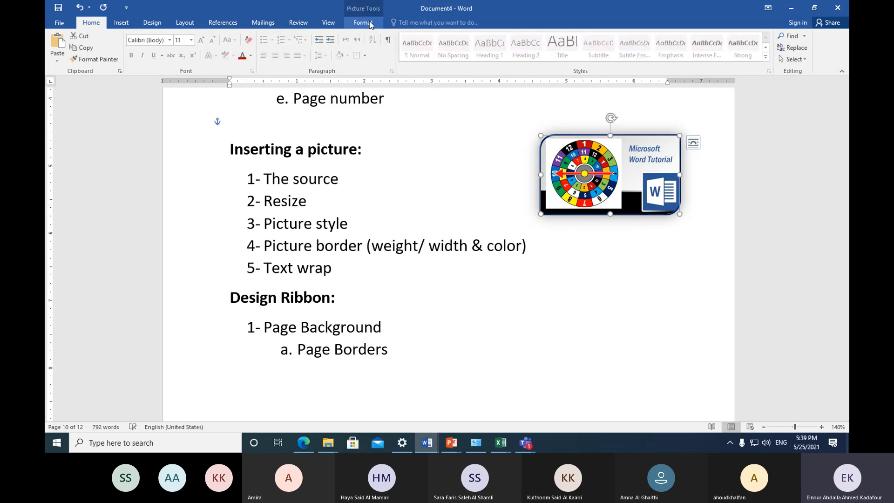
left_click(369, 21)
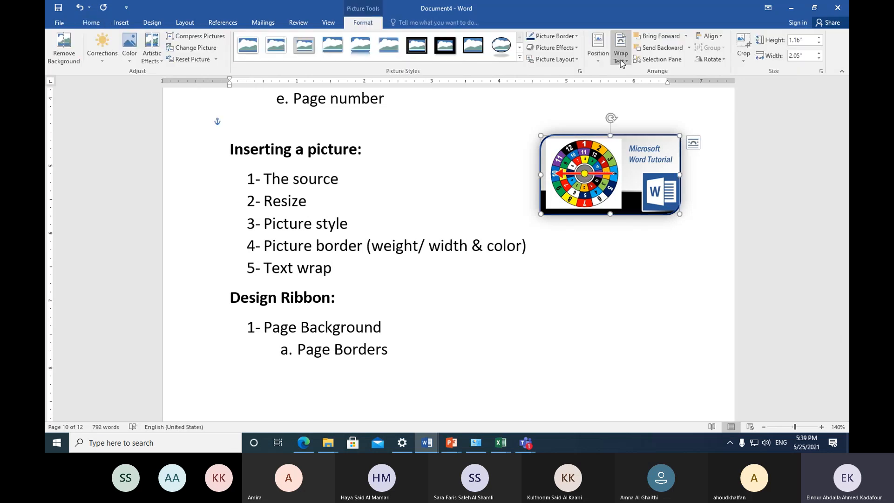
double_click(280, 271)
key("ctrl+c")
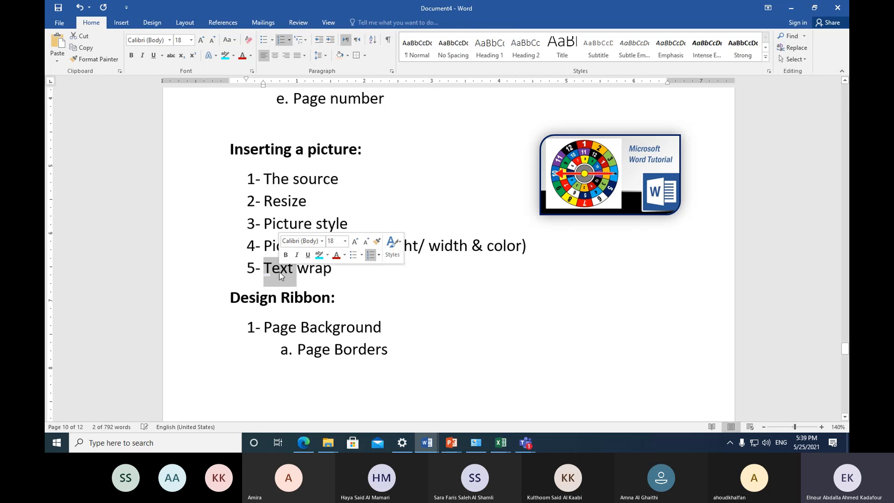
key("Delete")
left_click(314, 275)
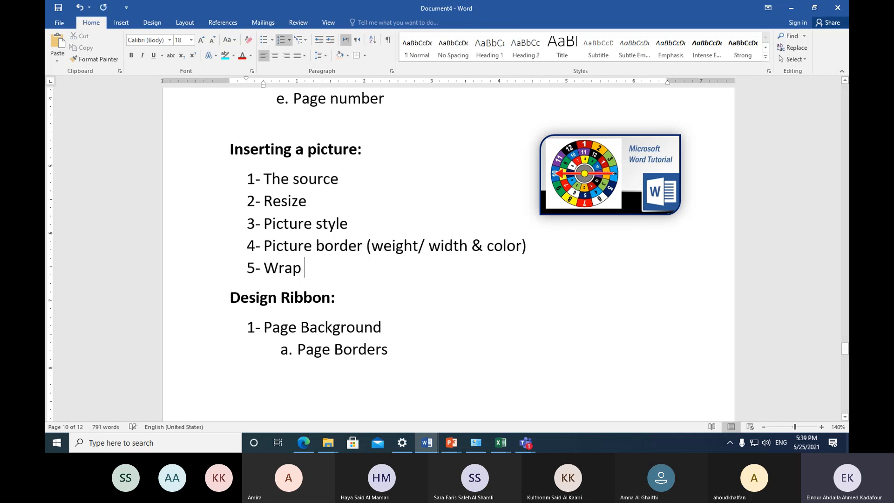
key("ctrl+v")
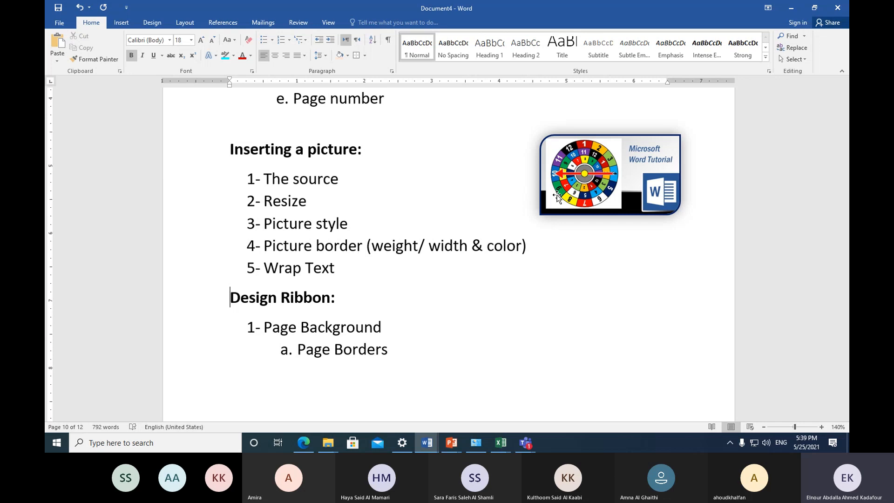
Review the Position and Wrap Text options available for the picture.
left_click(557, 197)
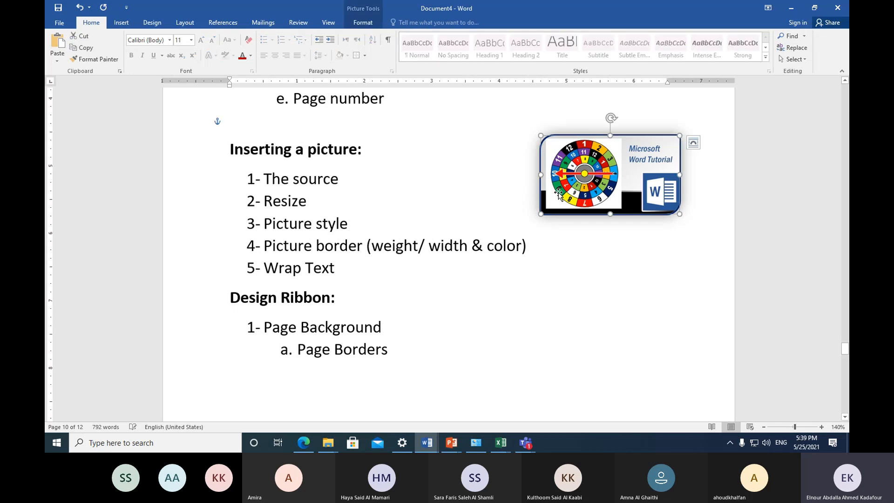
left_click(364, 22)
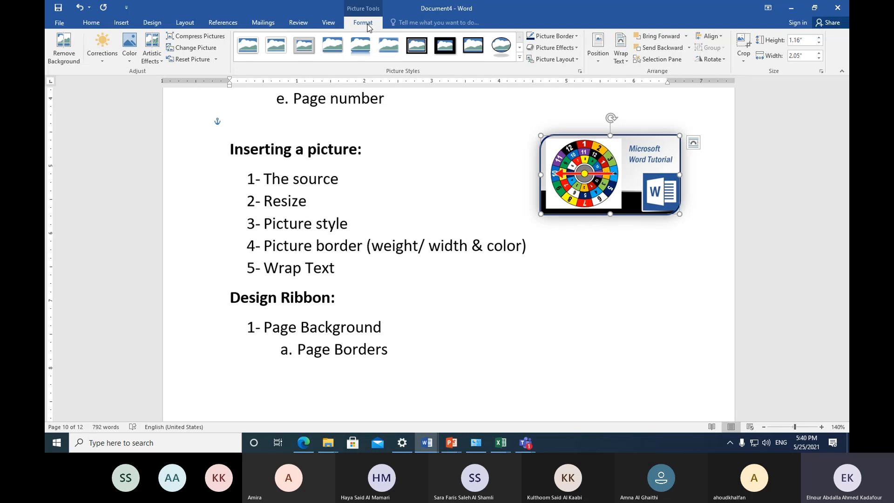
left_click(595, 61)
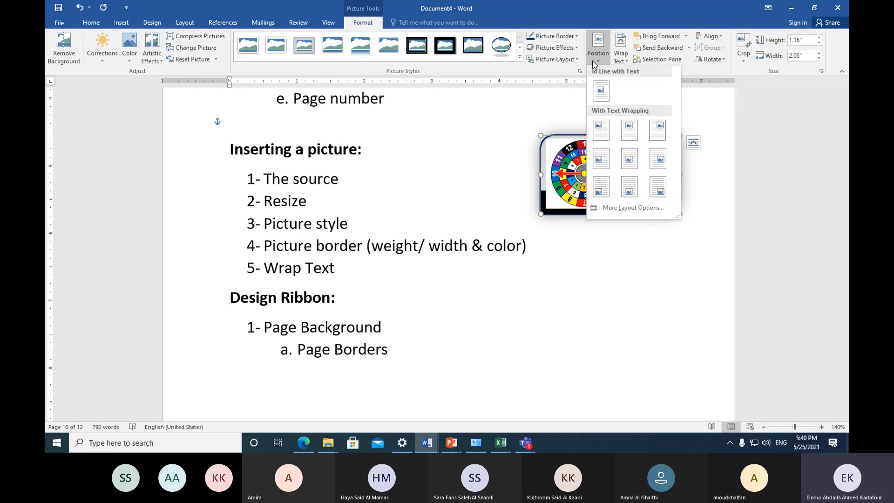
left_click(594, 61)
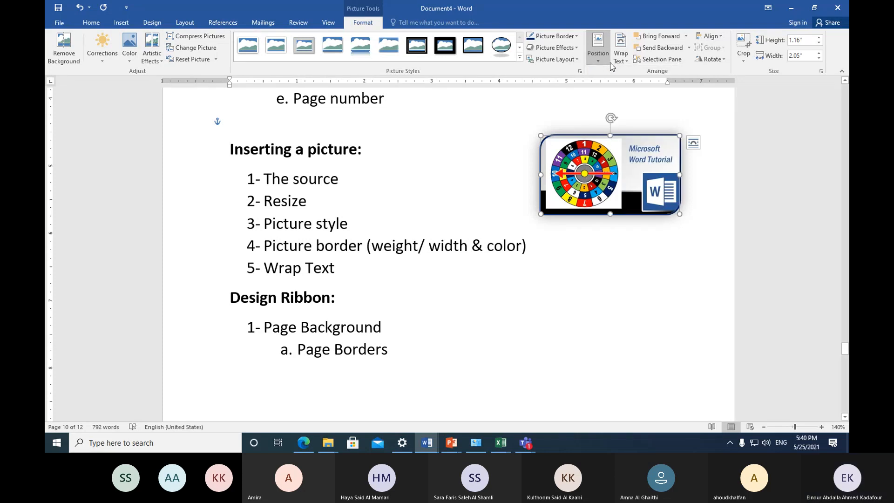
left_click(626, 61)
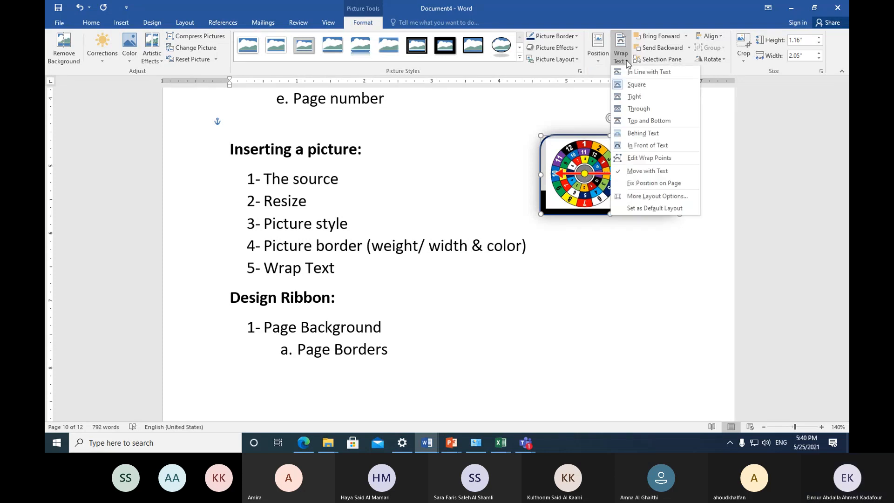
left_click(627, 62)
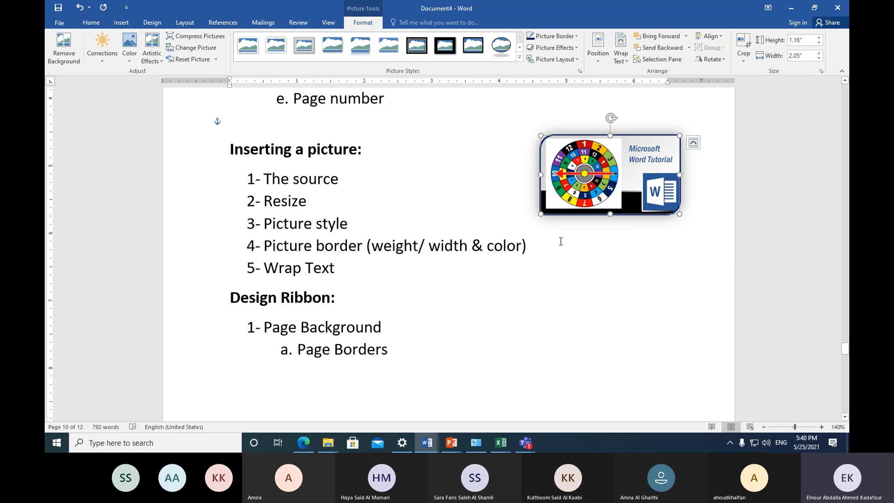
Add "Rotation" as the sixth item of the "Inserting a picture" list.
left_click(351, 273)
key("Return")
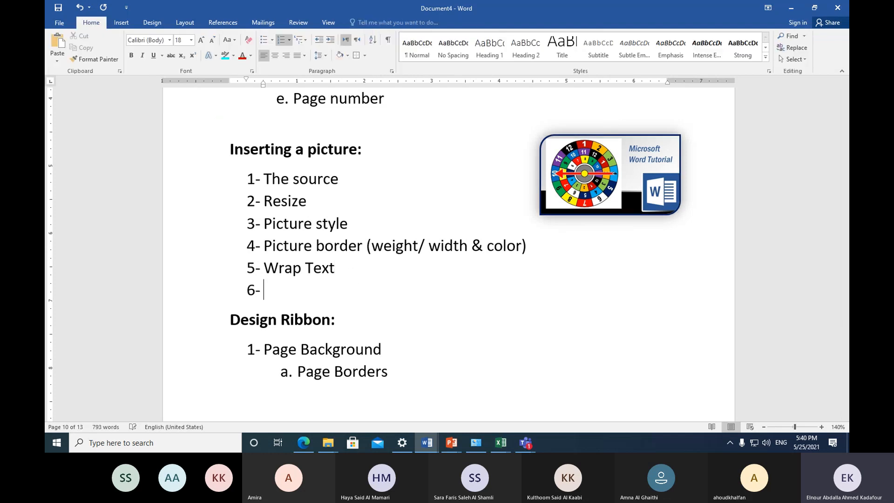
type("rot")
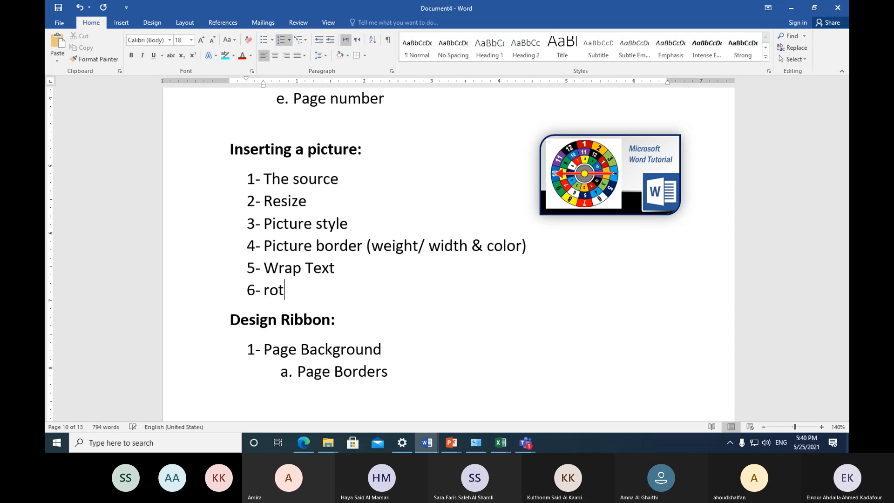
type("ation")
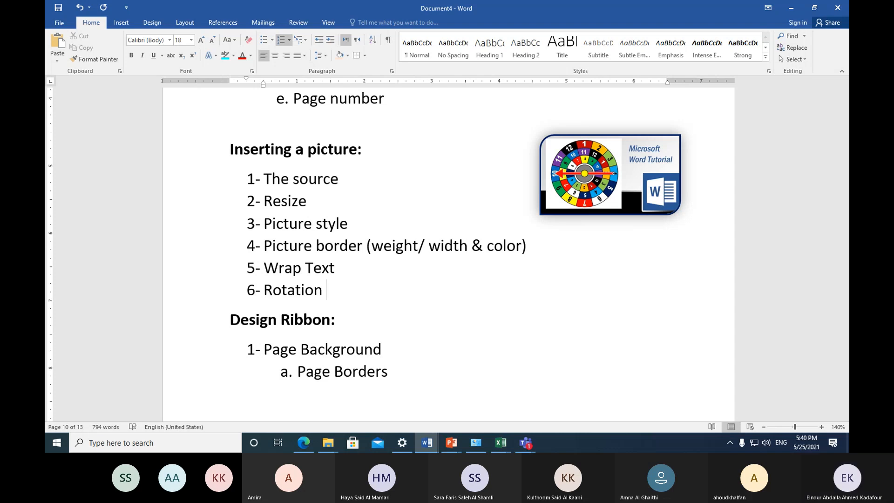
Review the picture's rotation options and preview Rotate Right 90° without applying it.
left_click(618, 179)
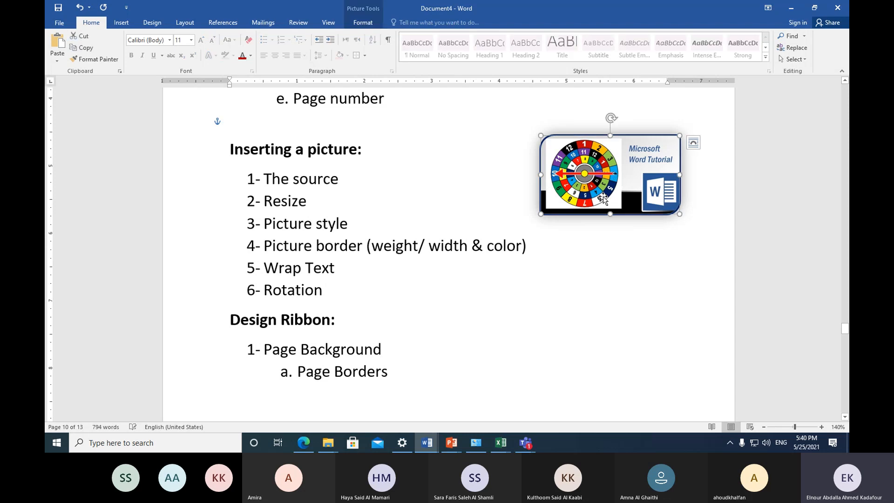
left_click(368, 24)
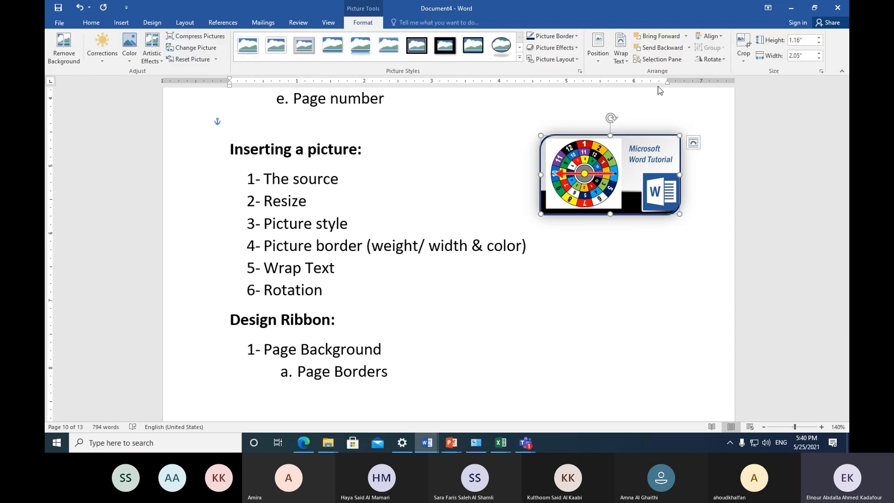
left_click(723, 60)
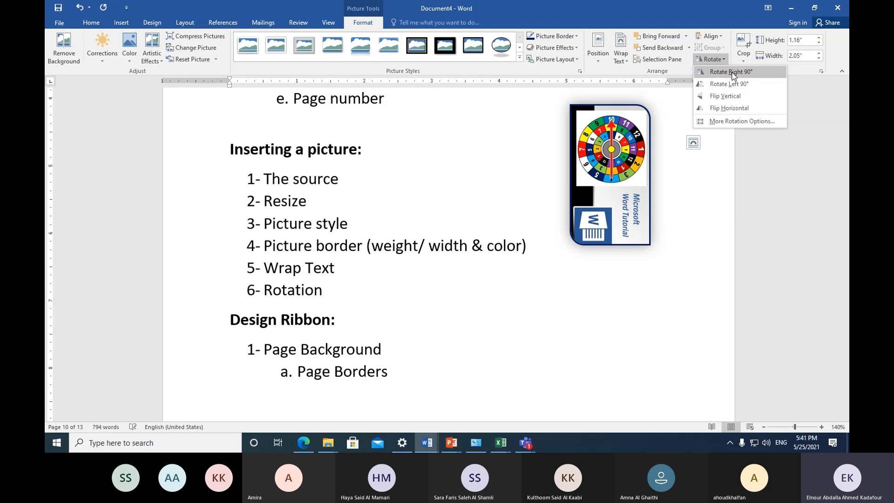
left_click(643, 290)
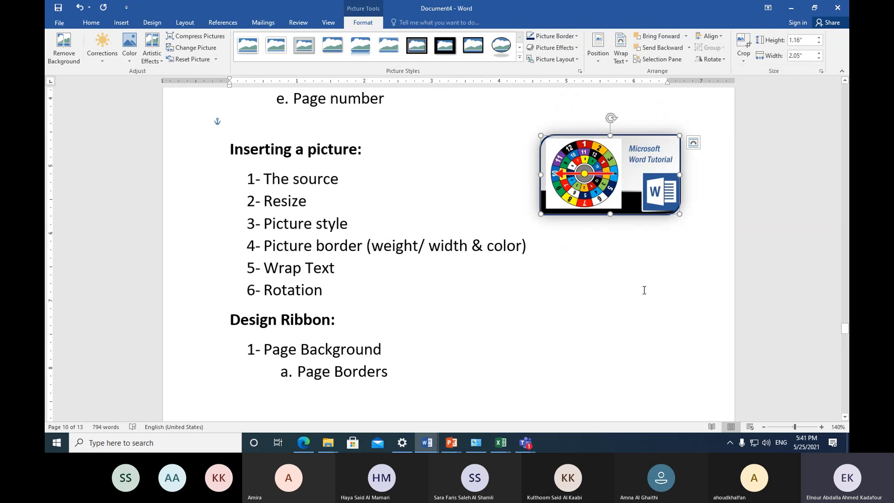
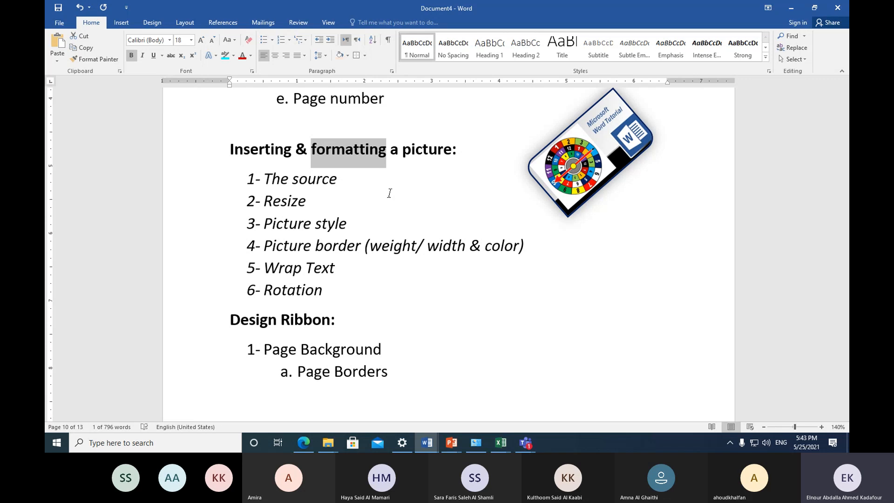
left_click(390, 193)
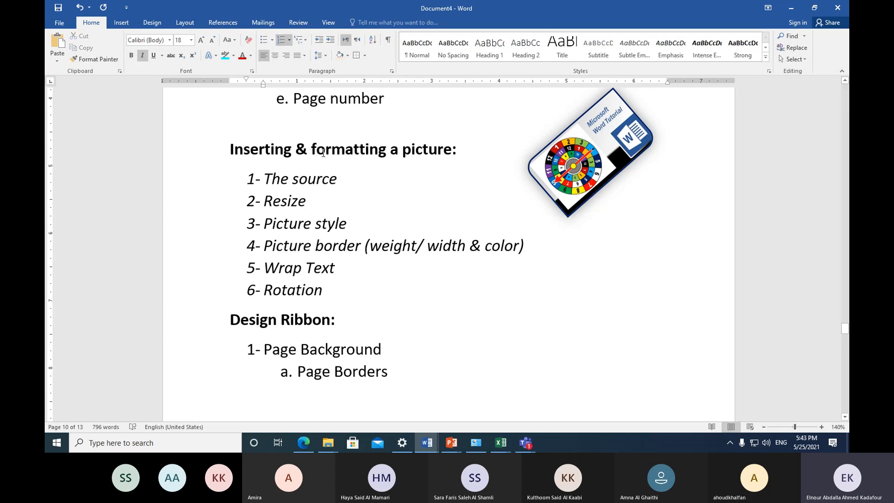
left_click_drag(313, 150, 386, 151)
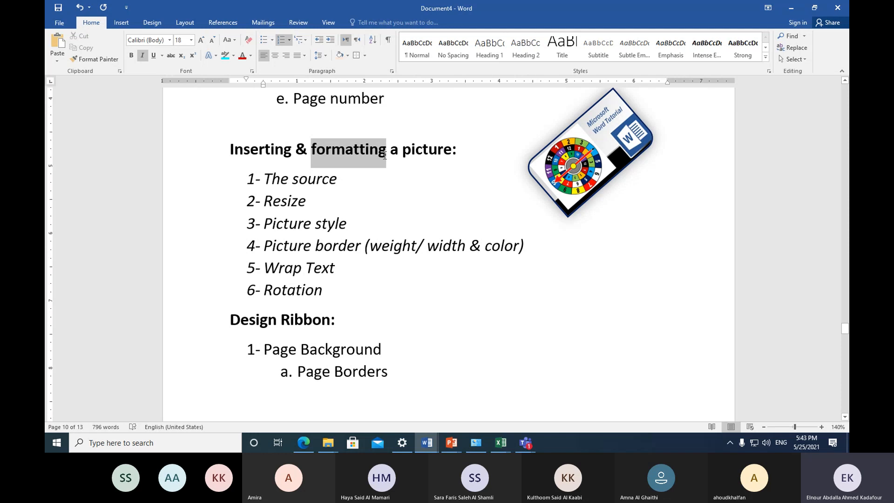
left_click(388, 203)
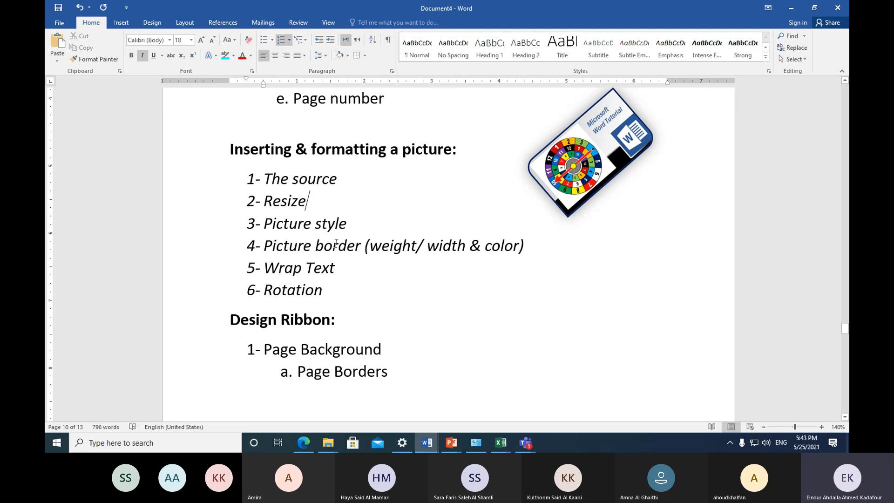
left_click_drag(207, 183, 216, 286)
left_click(333, 300)
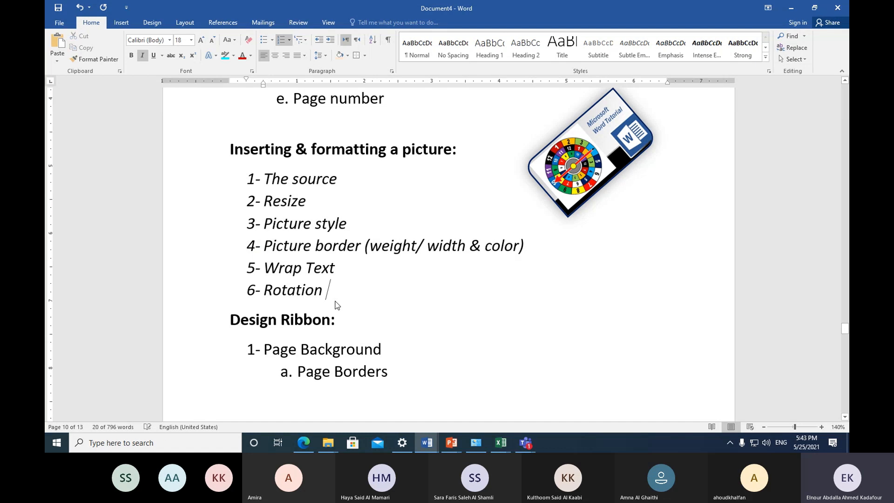
Insert a blank line above the "Design Ribbon:" heading.
scroll(335, 293, "down", 2)
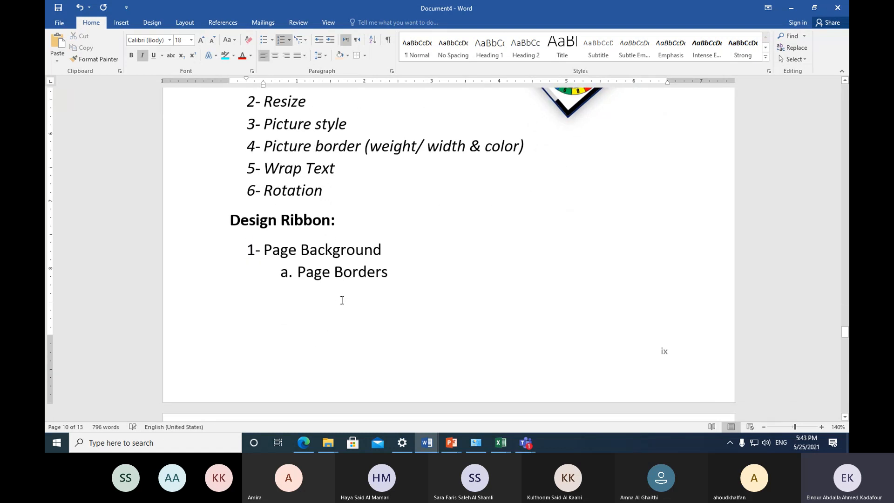
scroll(341, 297, "up", 2)
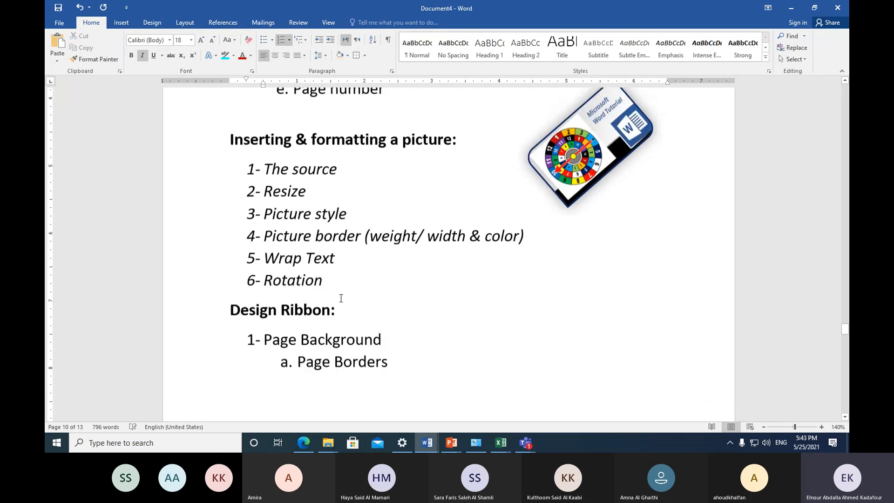
left_click(237, 314)
key("Return")
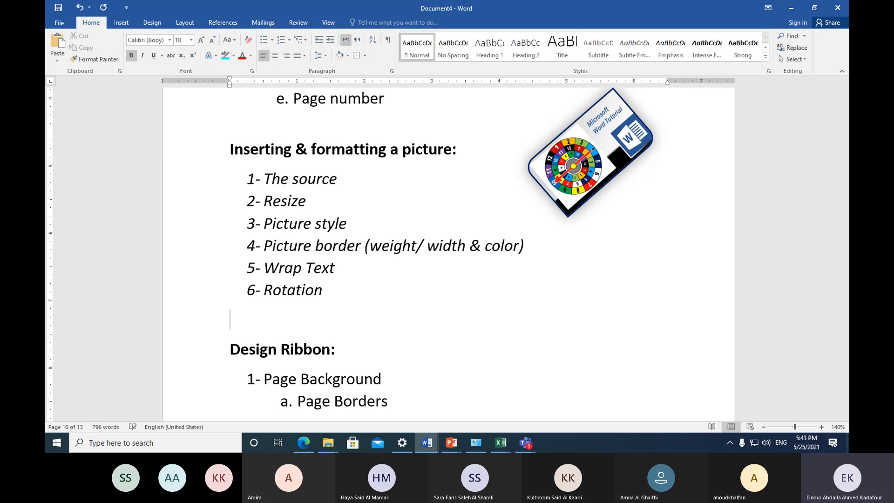
Draw a cloud shape about 1.67" high and 1.64" wide below the rotated picture, beside the list.
left_click(123, 25)
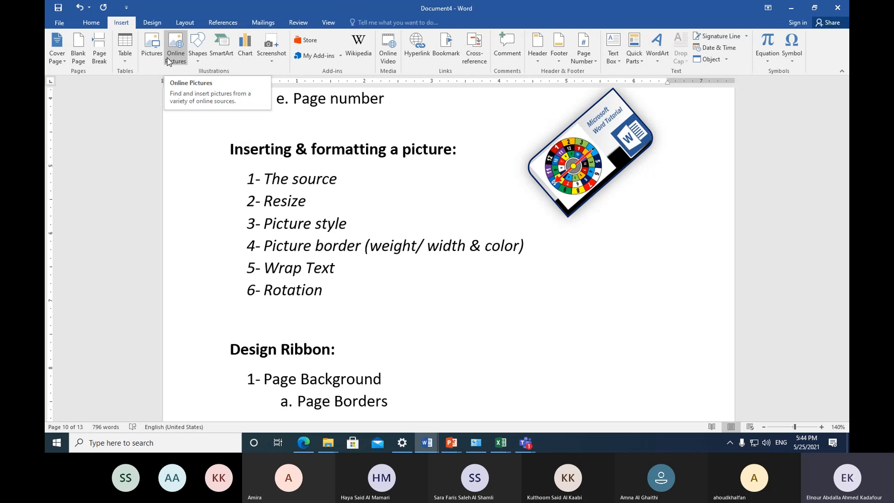
left_click(192, 63)
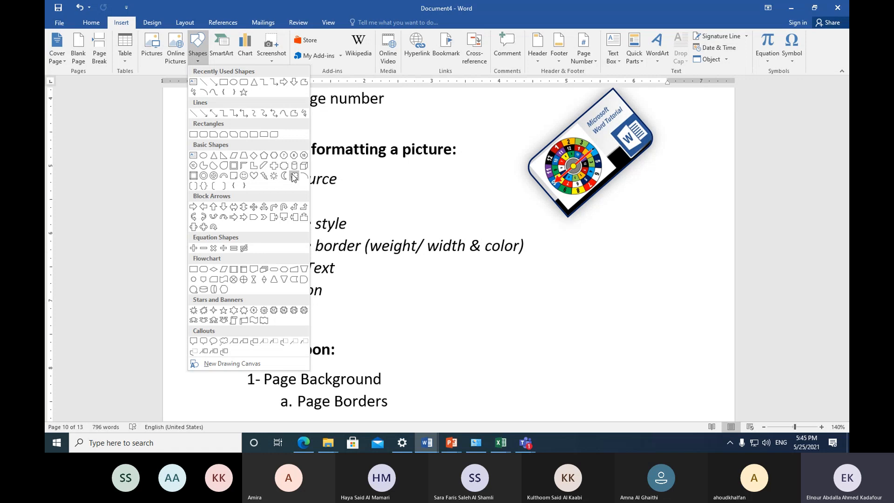
left_click(293, 176)
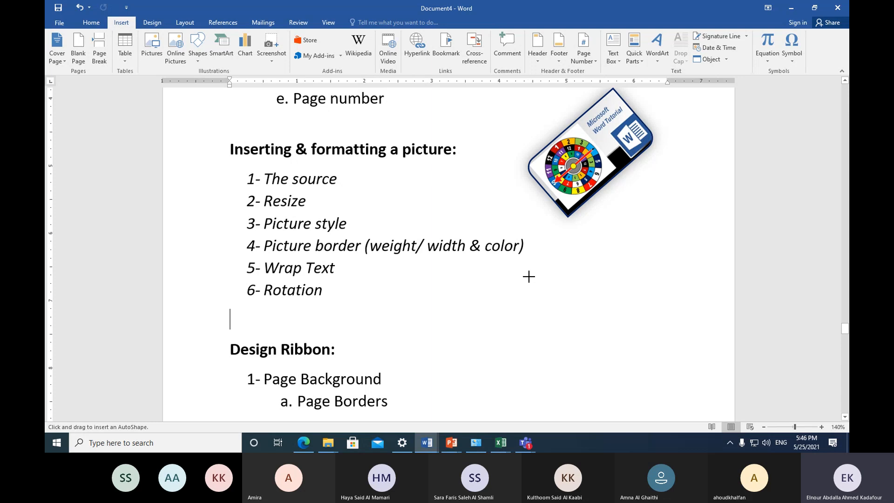
mouse_move(529, 275)
left_mouse_down()
mouse_move(586, 321)
mouse_move(640, 388)
left_mouse_up()
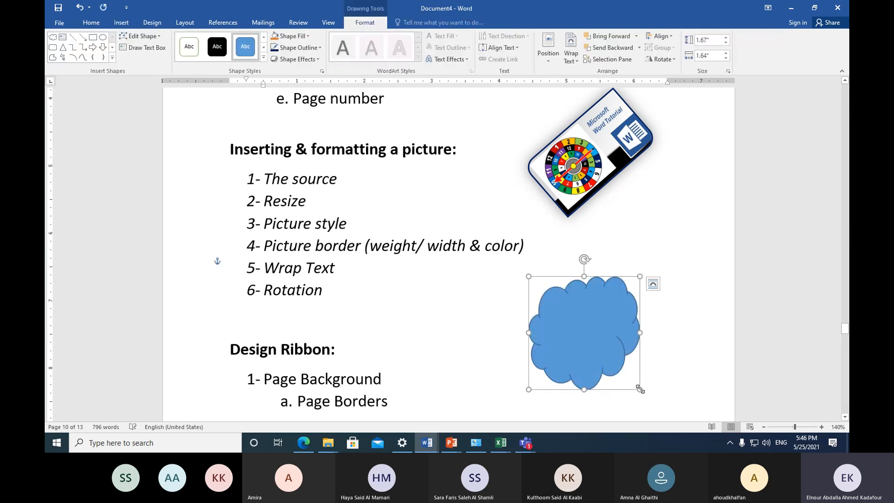
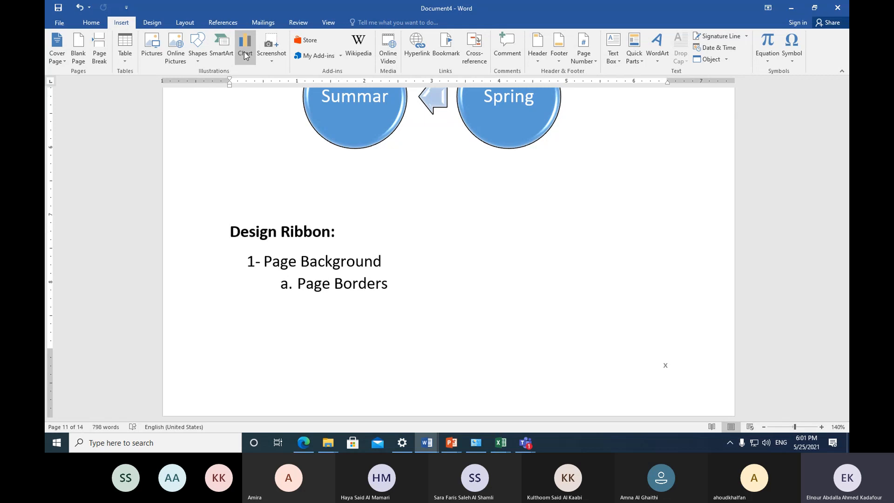
Compare the column and pie chart types and insert a Clustered Column chart above the "Design Ribbon:" heading.
left_click(244, 52)
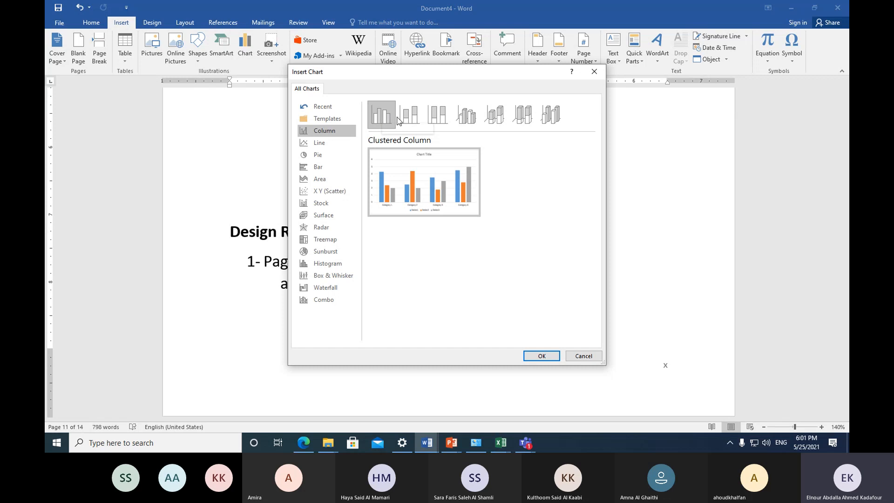
left_click(325, 155)
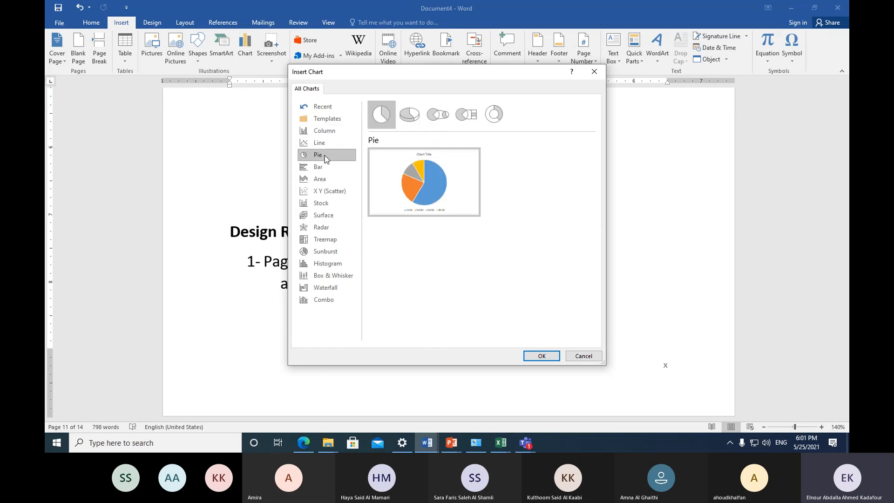
left_click(331, 131)
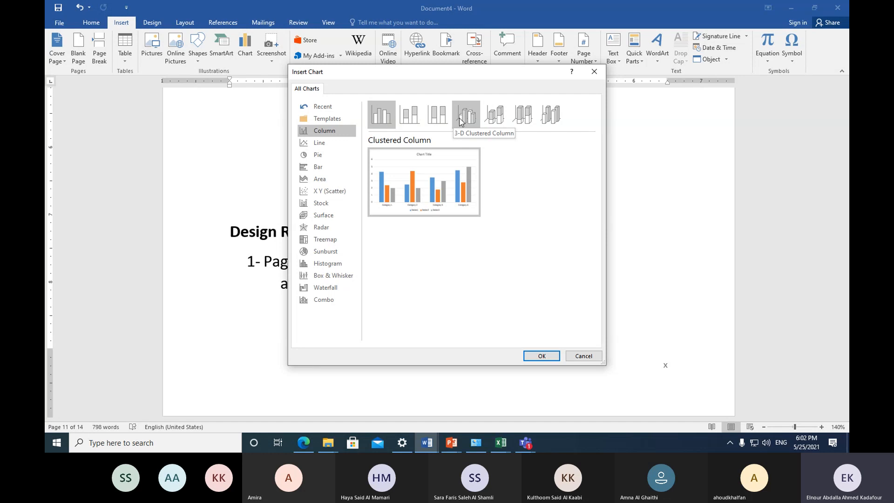
left_click(318, 159)
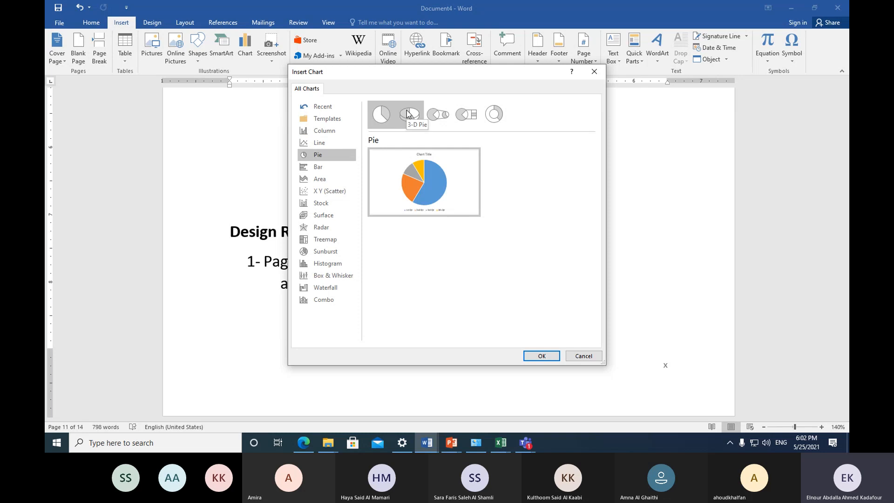
left_click(331, 132)
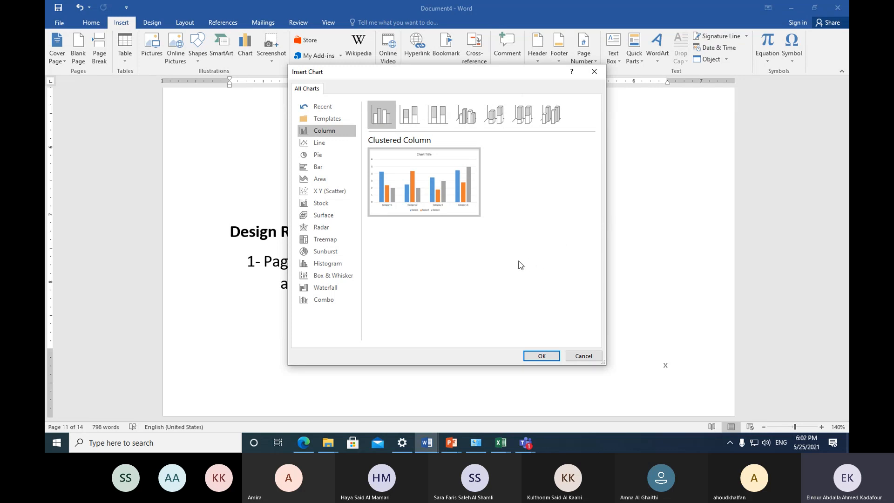
left_click(541, 356)
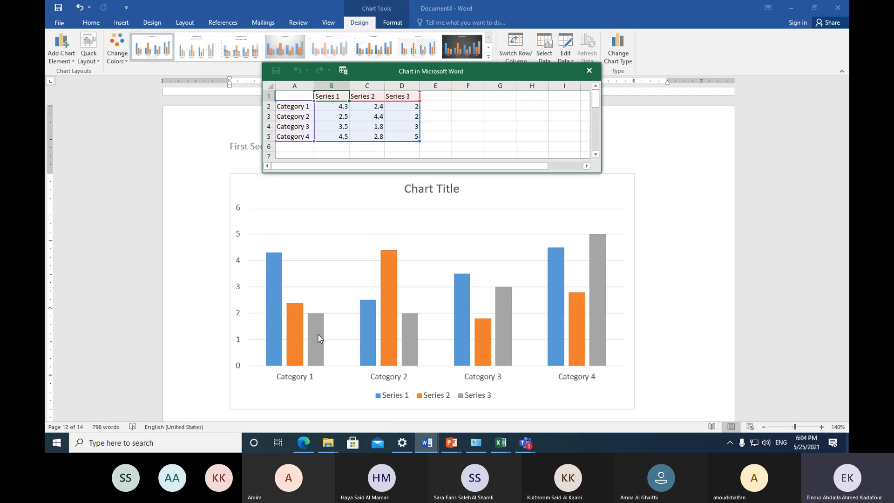
Rename the four chart categories in the data sheet as 2015-2016, 2016-2017, 2017-2018 and 2018-2019.
left_click(293, 107)
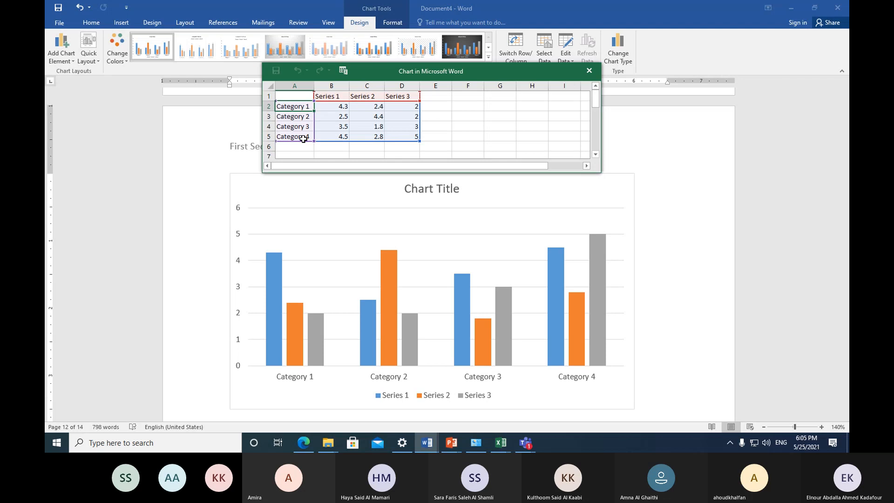
type("2")
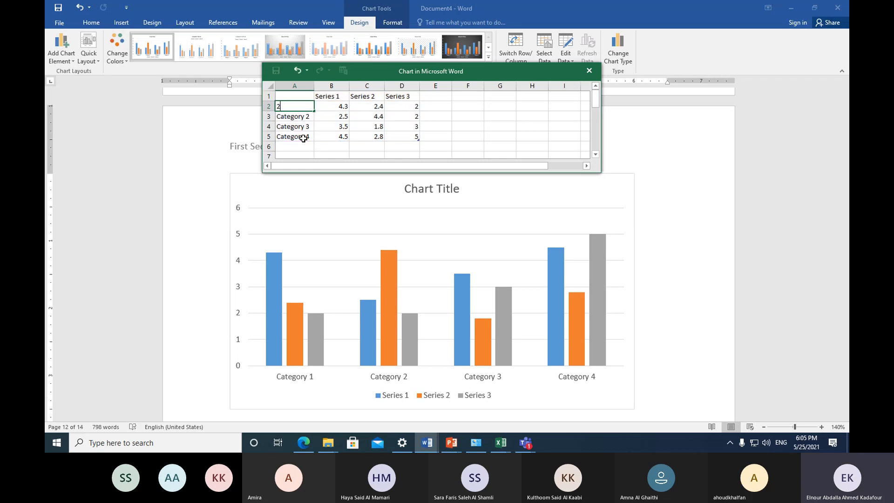
type("015-2016")
left_click(293, 117)
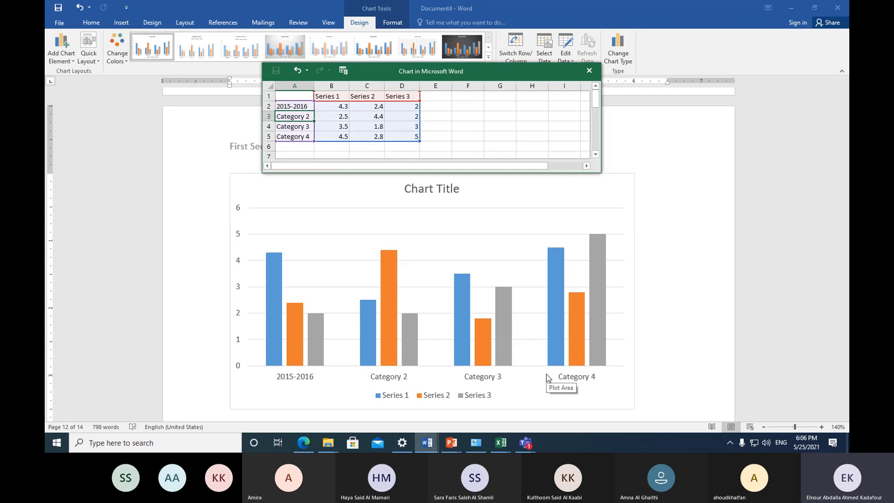
type("20")
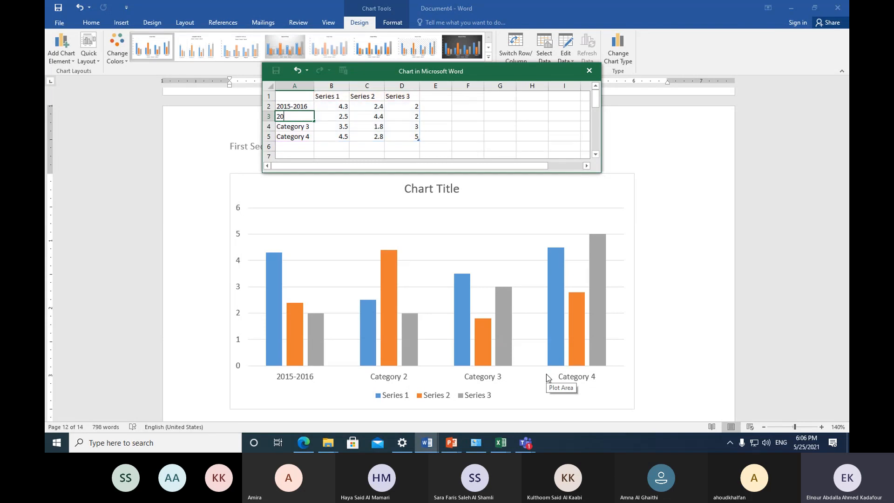
type("16-2017")
left_click(280, 125)
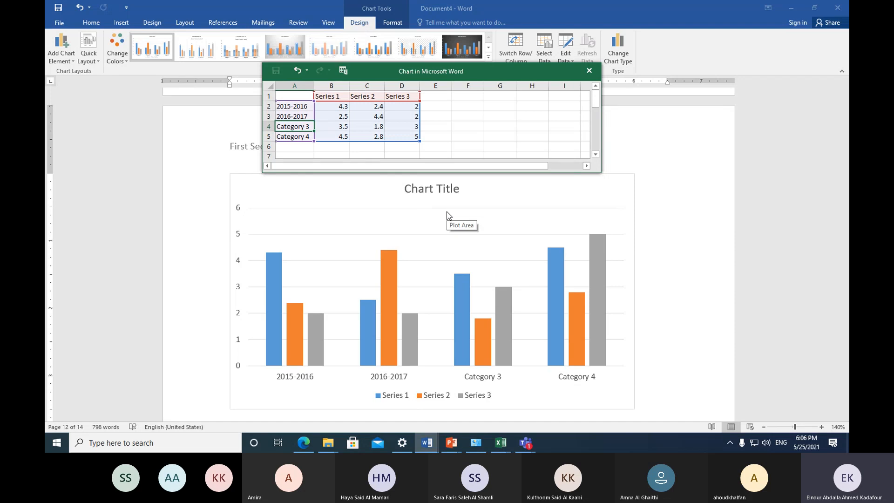
type("201")
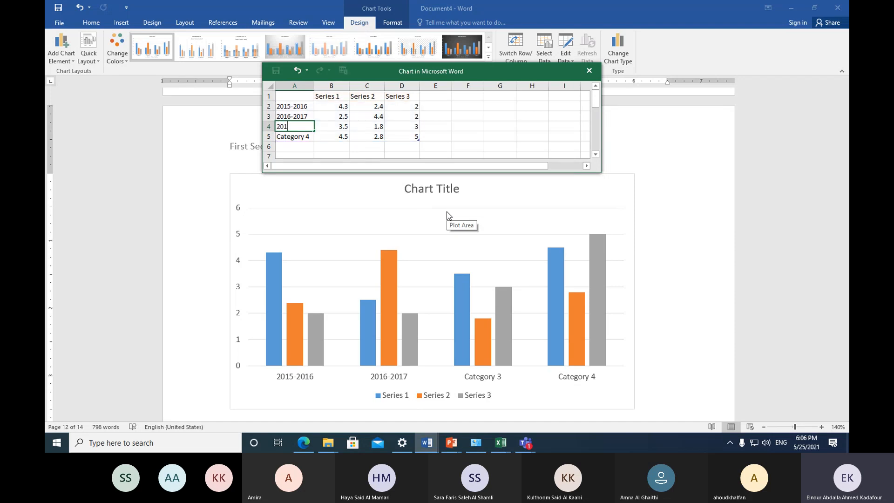
type("7-2018")
left_click(294, 136)
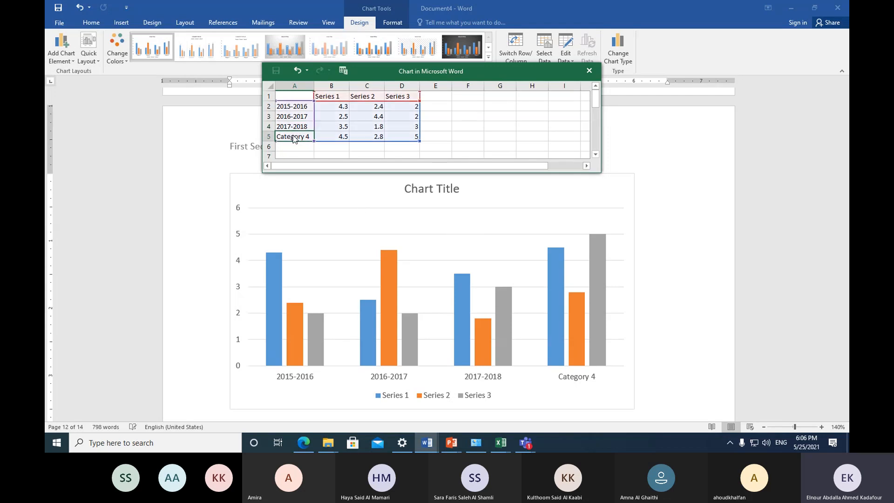
type("201")
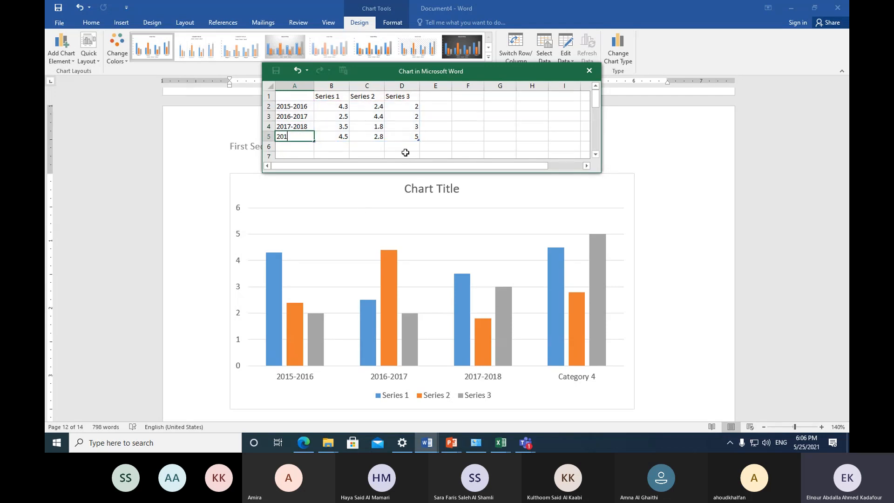
type("8-2019")
Rename the three chart series in the data sheet as "Fall", "Spring" and "Summar".
left_click(328, 97)
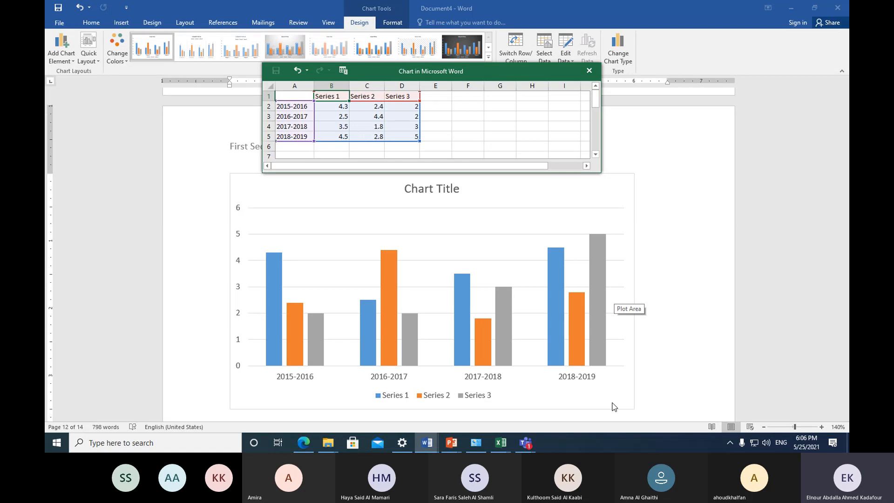
type("Fall")
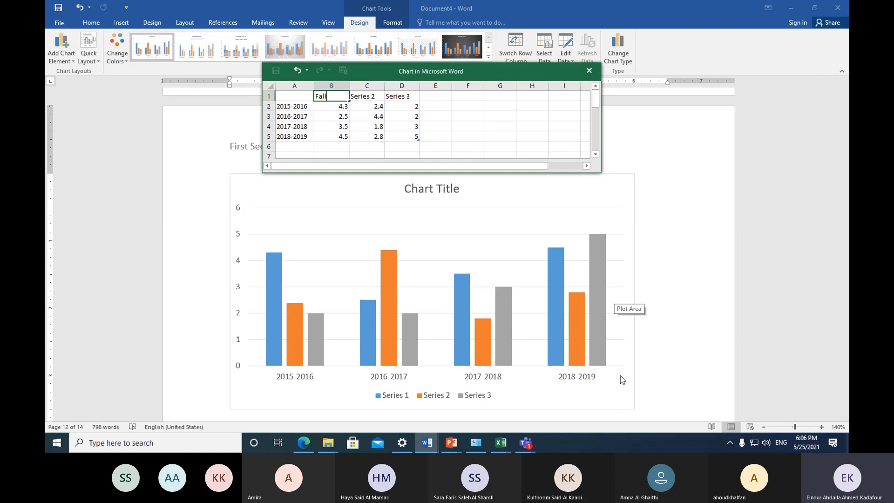
left_click(366, 100)
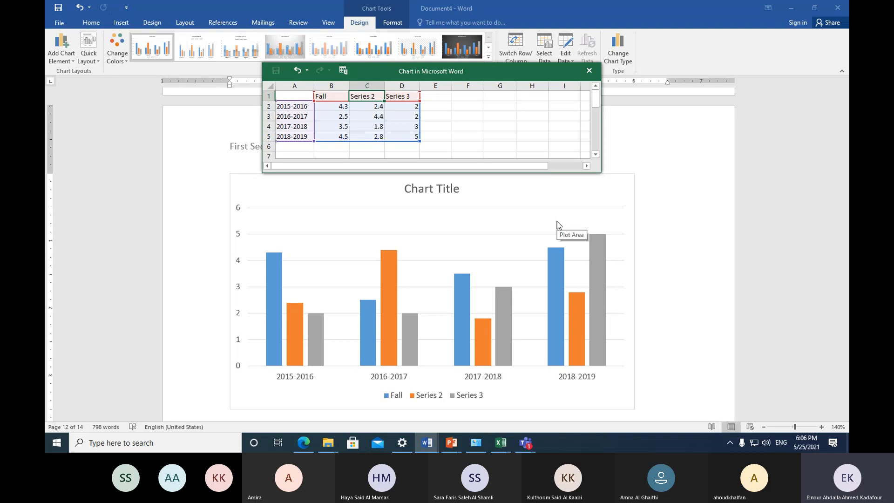
type("Spring")
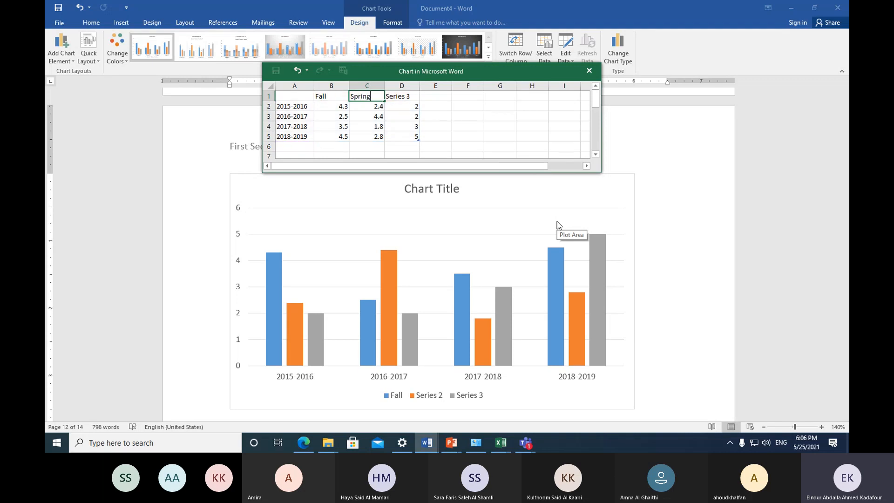
left_click(406, 96)
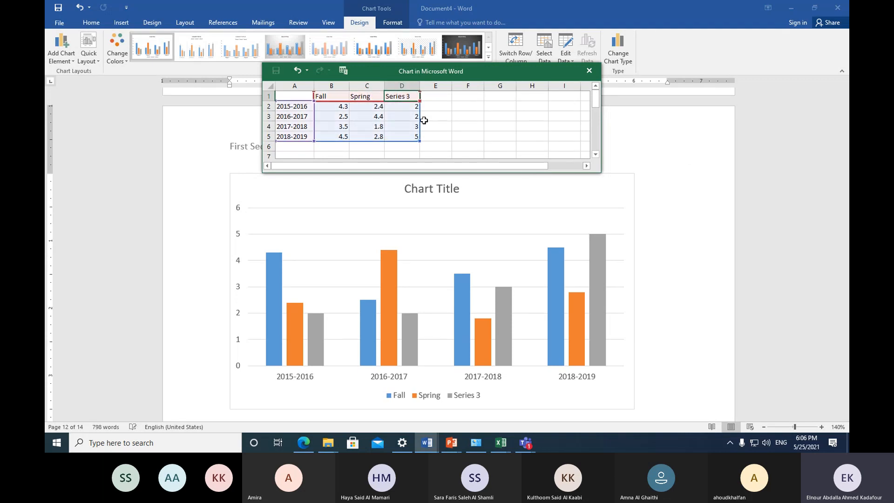
type("Su")
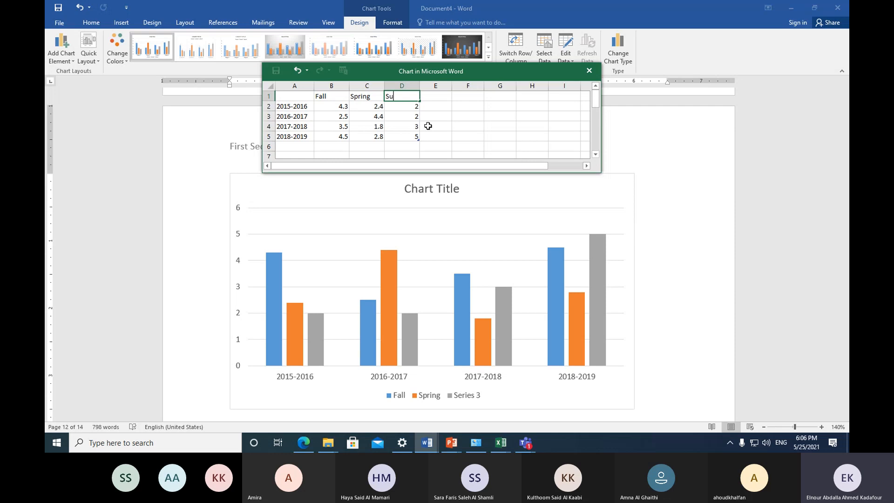
type("mmar")
left_click(404, 126)
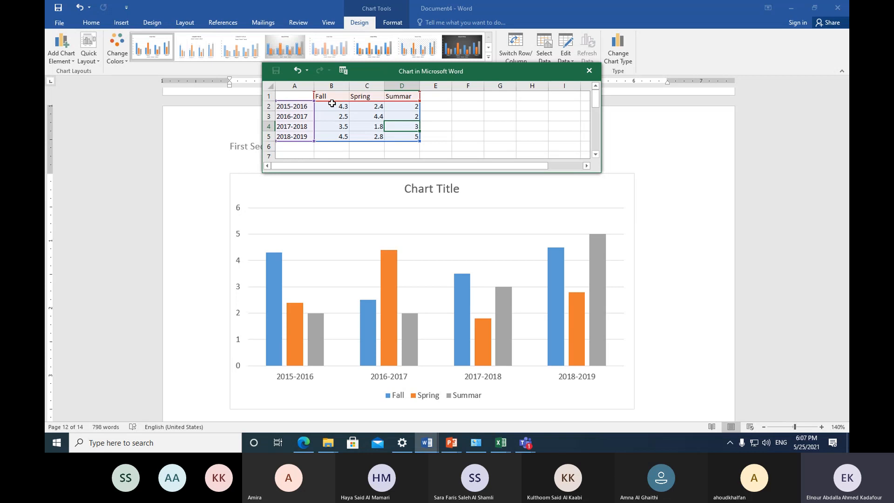
Highlight the values of the Fall, Spring and Summar columns one by one, and finally the whole value range.
left_click_drag(331, 103, 334, 136)
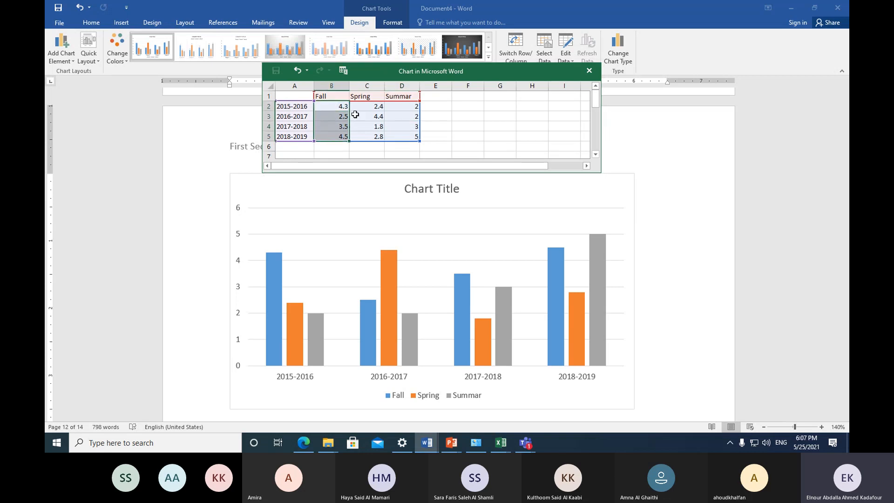
left_click_drag(363, 107, 370, 136)
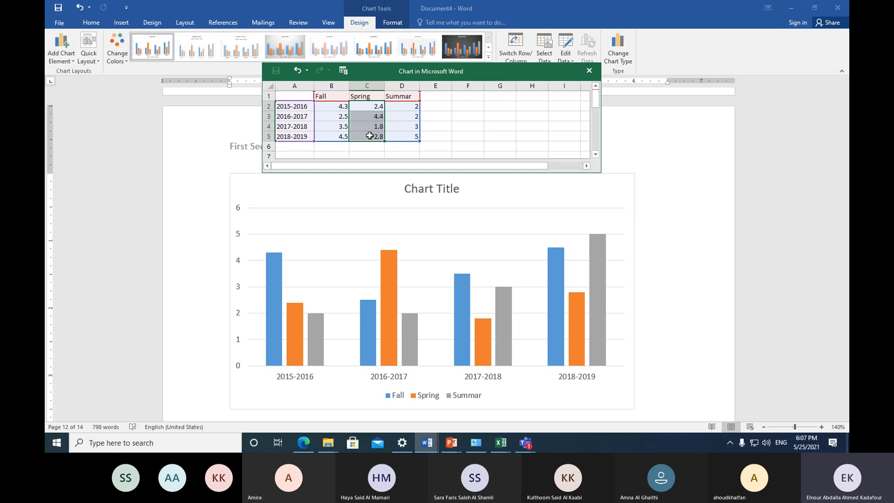
left_click_drag(399, 106, 398, 135)
left_click_drag(340, 105, 395, 137)
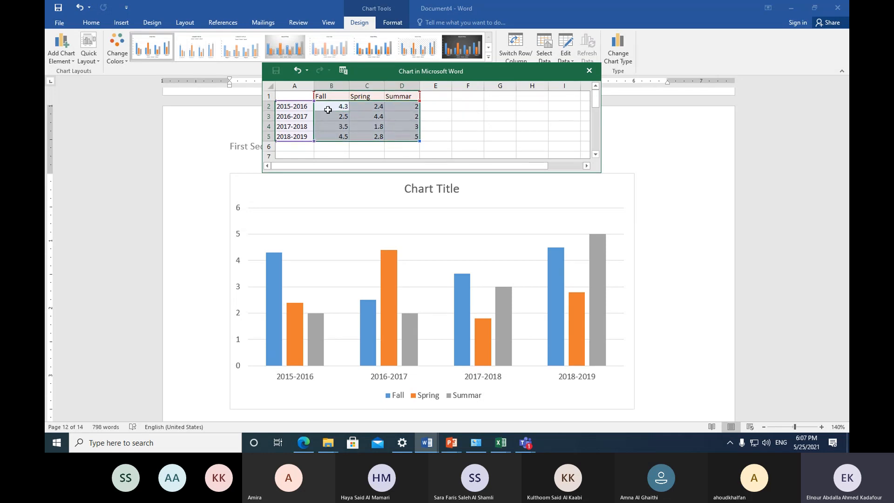
Set the Fall value for 2015-2016 to 500 in the chart data.
left_click(328, 109)
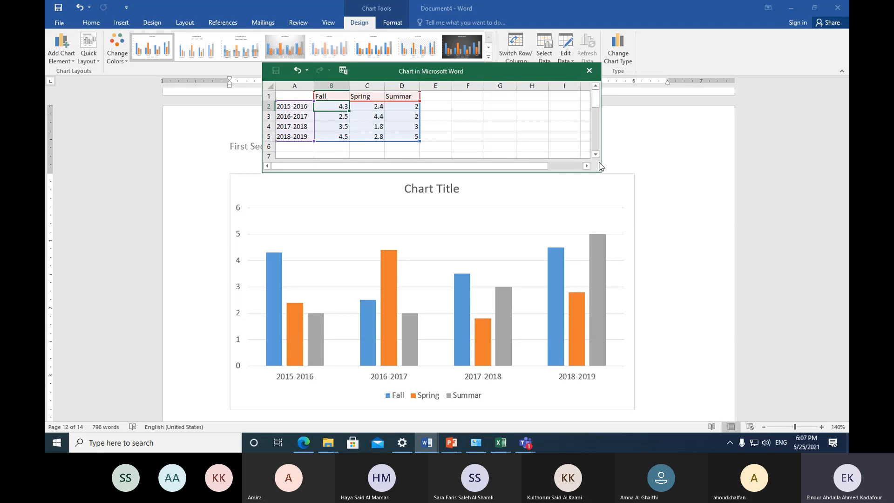
type("5")
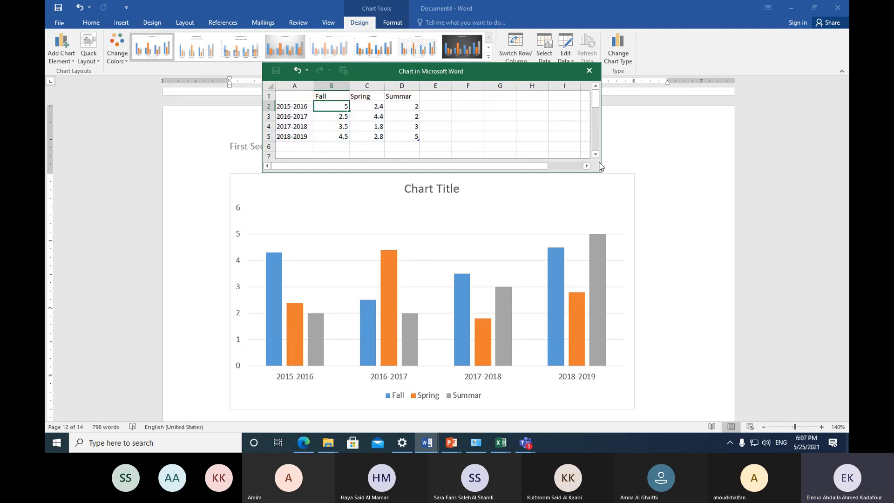
type("00")
left_click(356, 104)
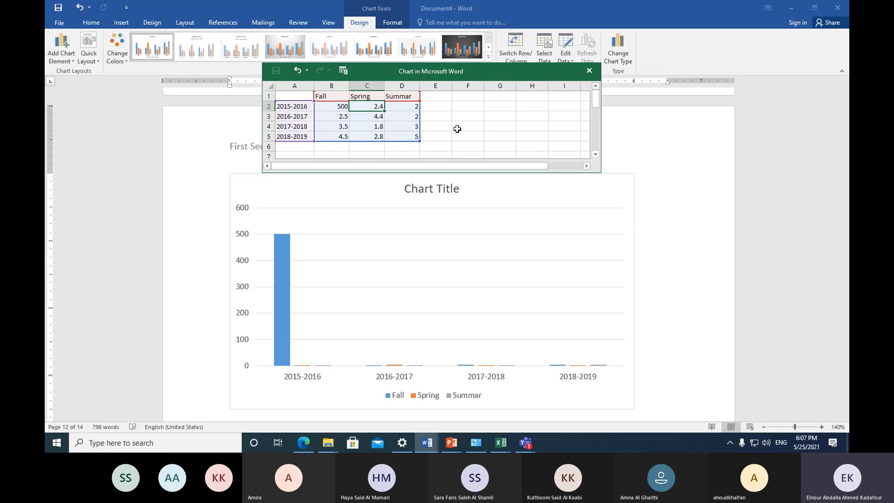
Set the 2015-2016 values in the chart data to 350 for Fall, 225 for Spring and 275 for Summar.
left_click(335, 107)
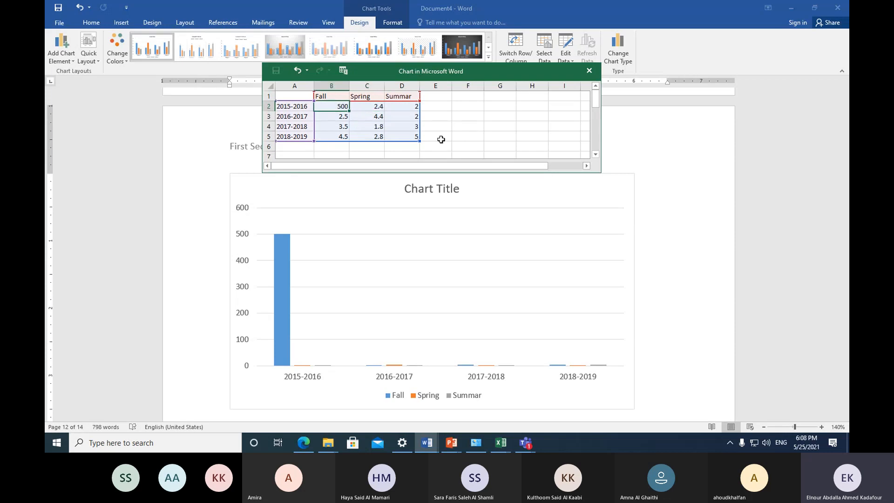
type("350")
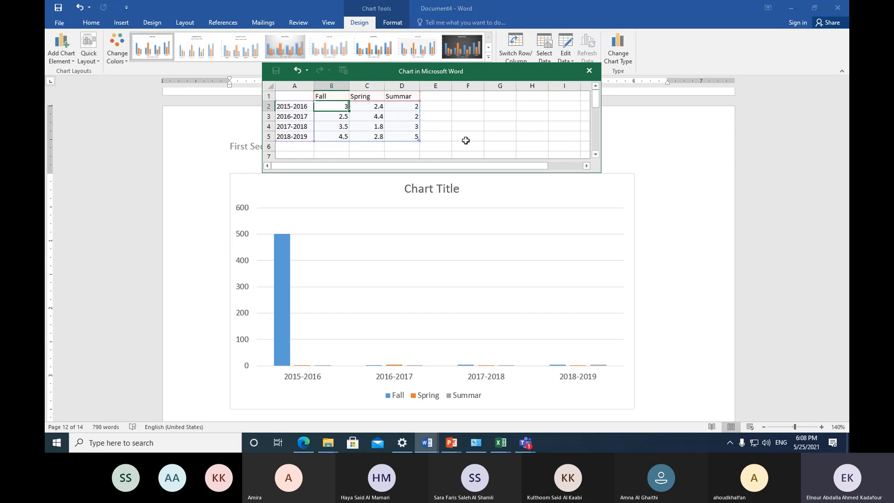
left_click(374, 108)
type("225")
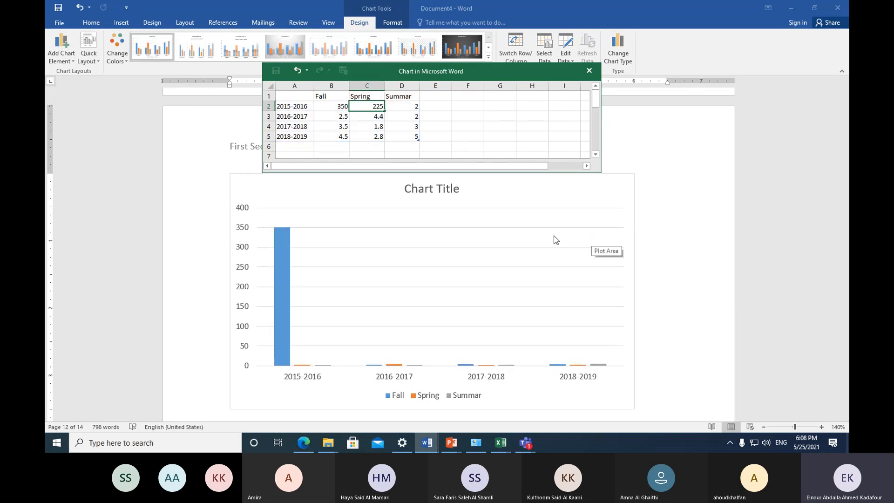
left_click(407, 107)
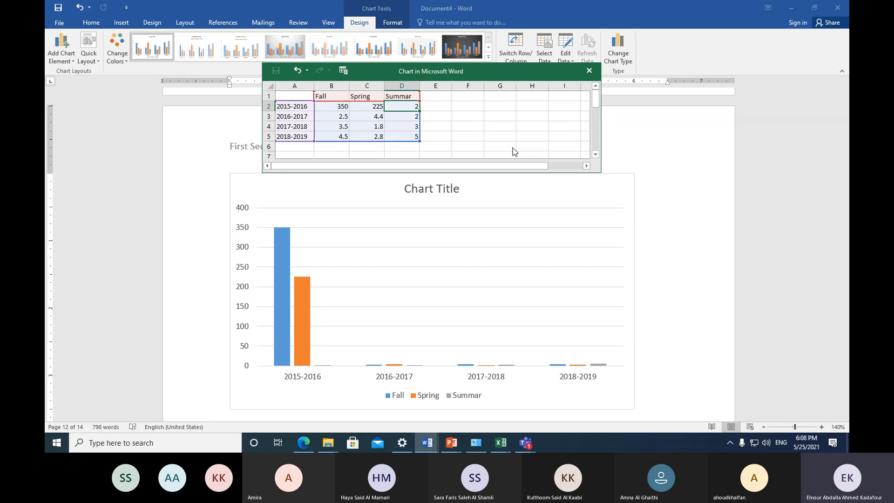
type("275")
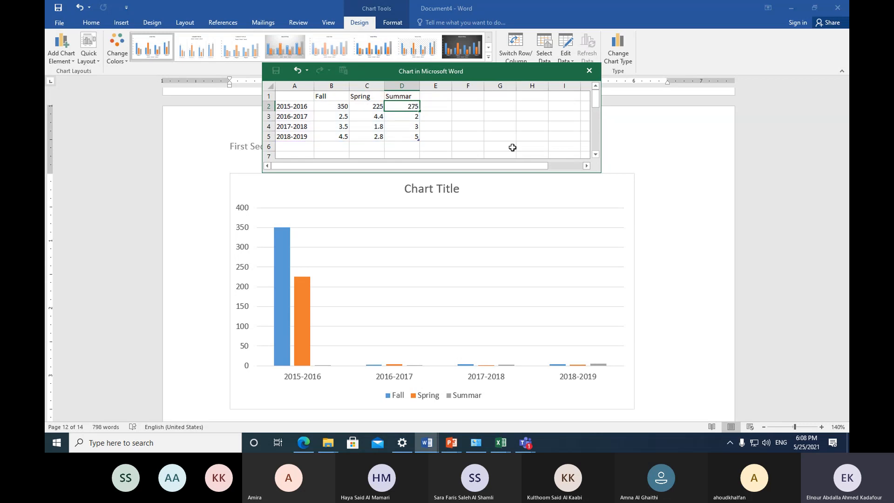
Set the 2016-2017 values in the chart data to 325 for Fall, 195 for Spring and 255 for Summar.
left_click(330, 117)
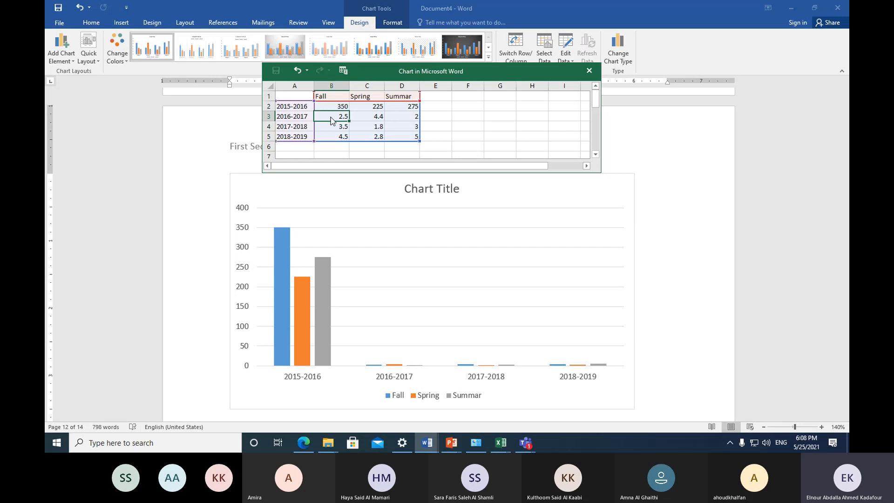
type("325")
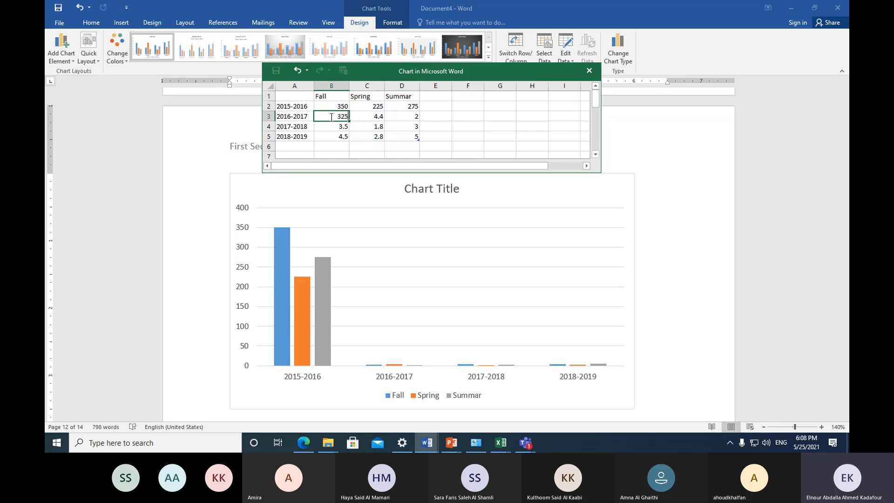
key("Tab")
type("17")
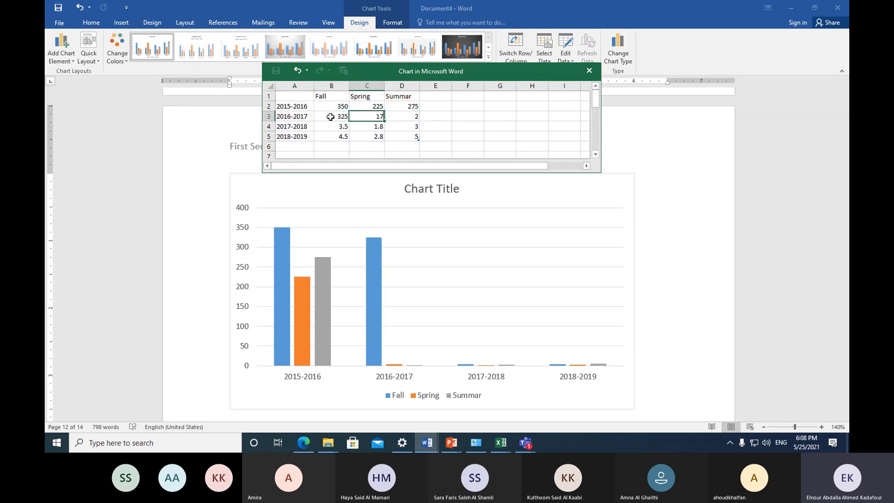
key("BackSpace")
type("95")
key("Tab")
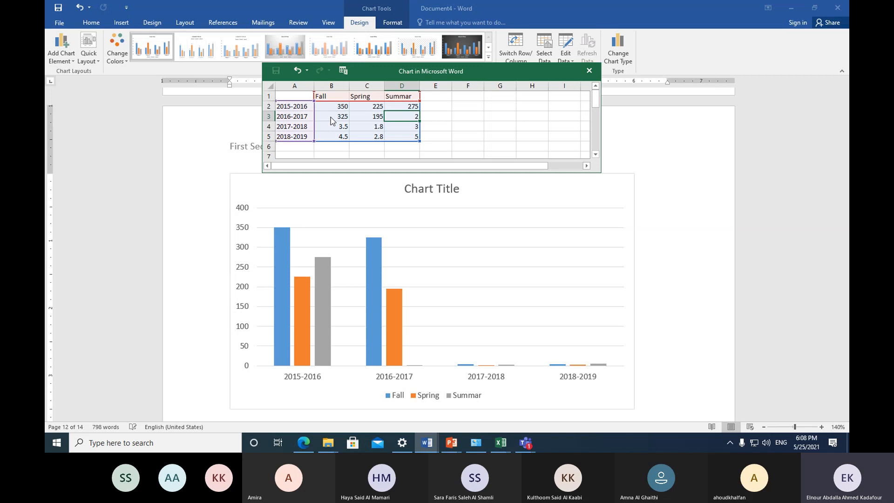
type("2")
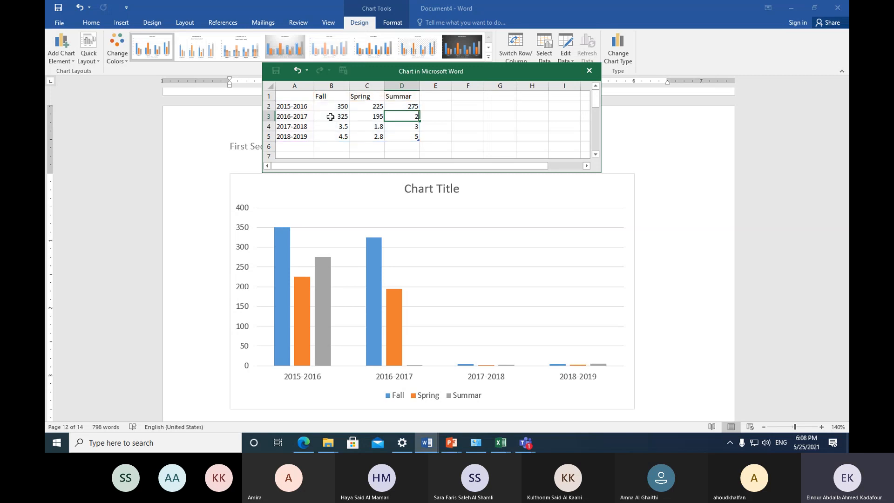
type("55")
Set the 2017-2018 values in the chart data to 375 for Fall, 250 for Spring and 145 for Summar.
left_click(329, 129)
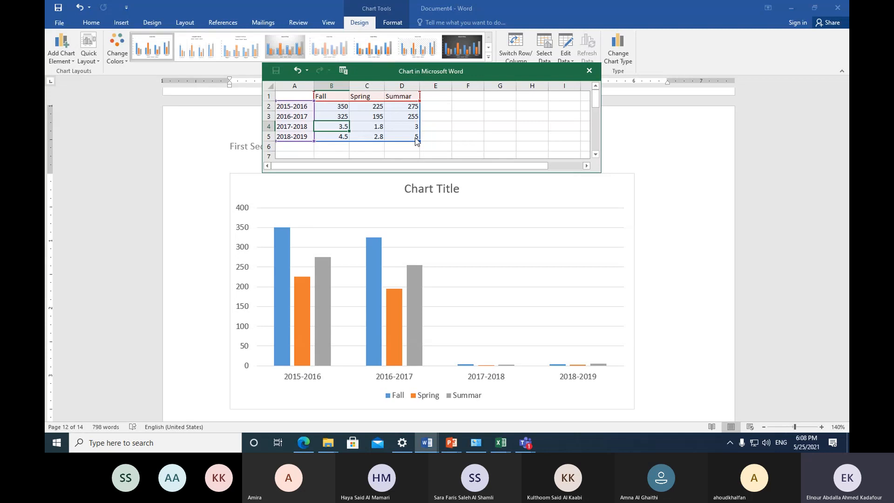
type("375")
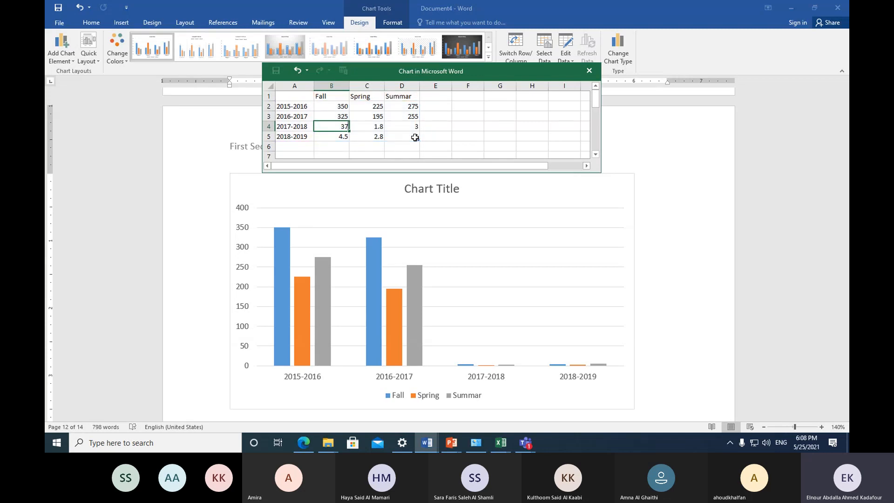
left_click(367, 127)
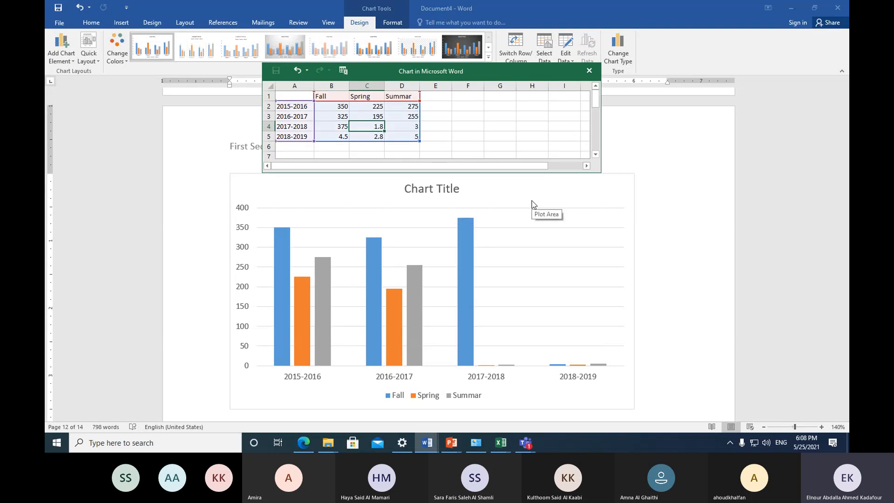
type("250")
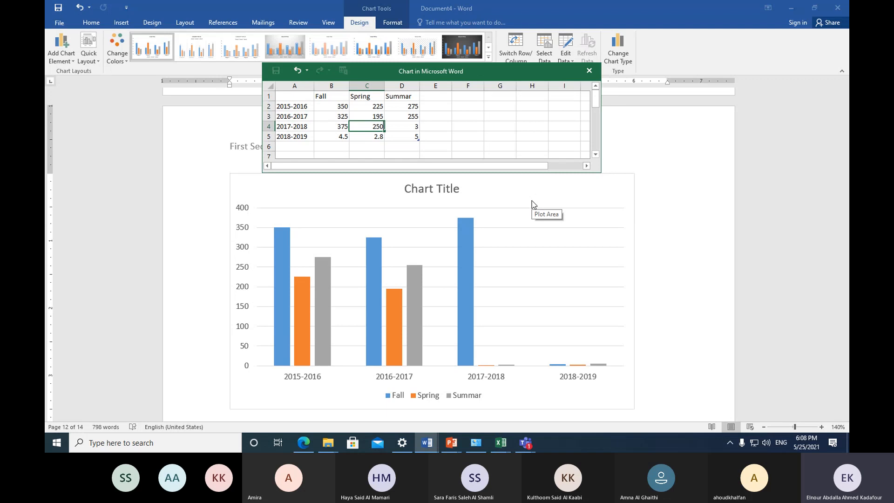
left_click(415, 129)
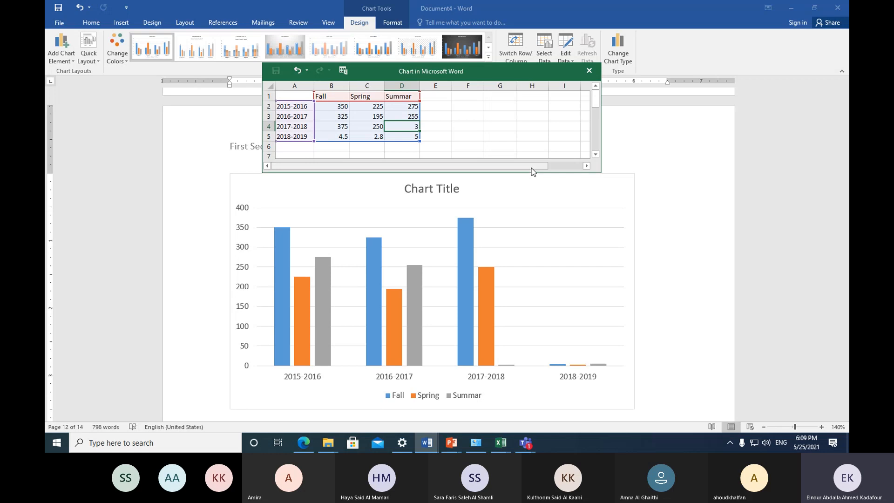
type("145")
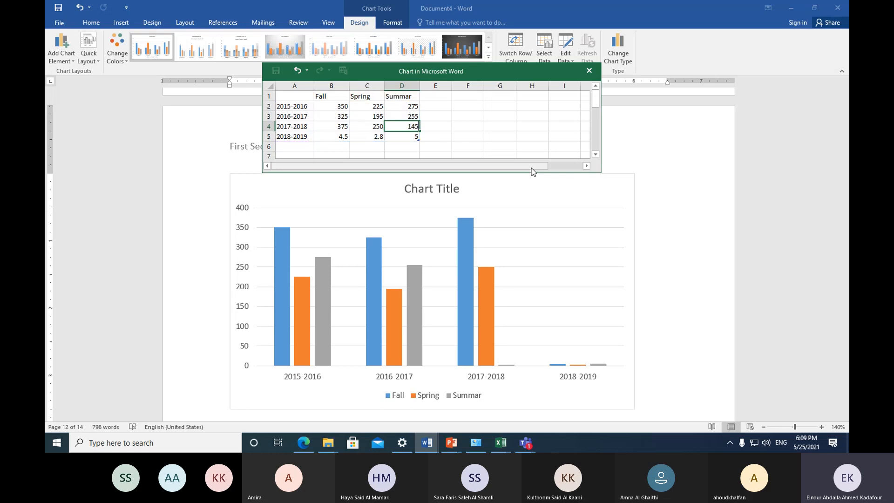
Set the 2018-2019 values in the chart data to 380 for Fall, 265 for Spring and 175 for Summar.
left_click(339, 136)
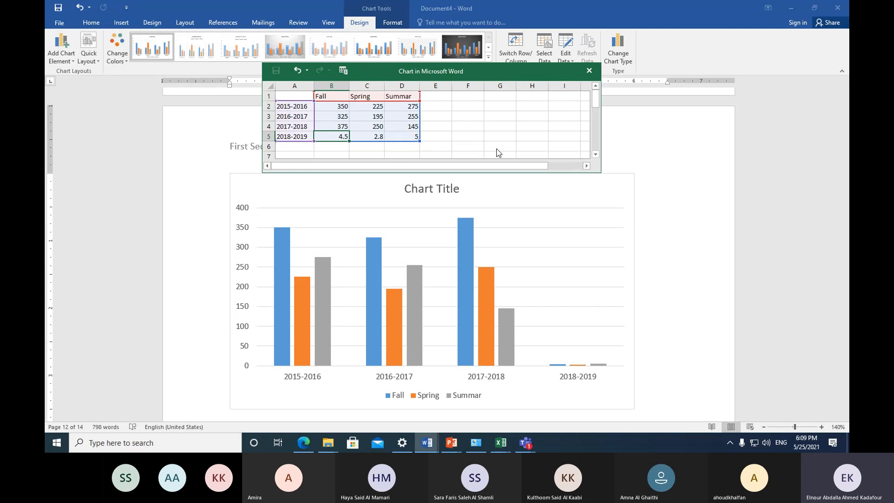
type("3")
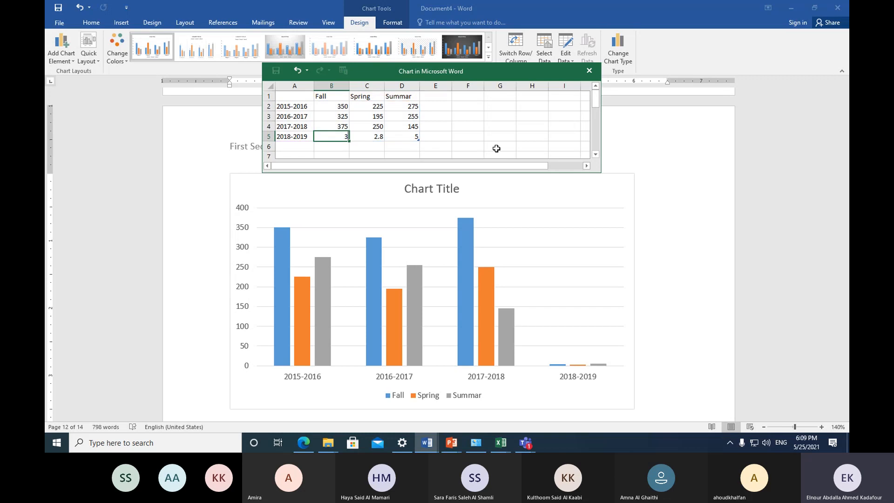
type("80")
left_click(378, 136)
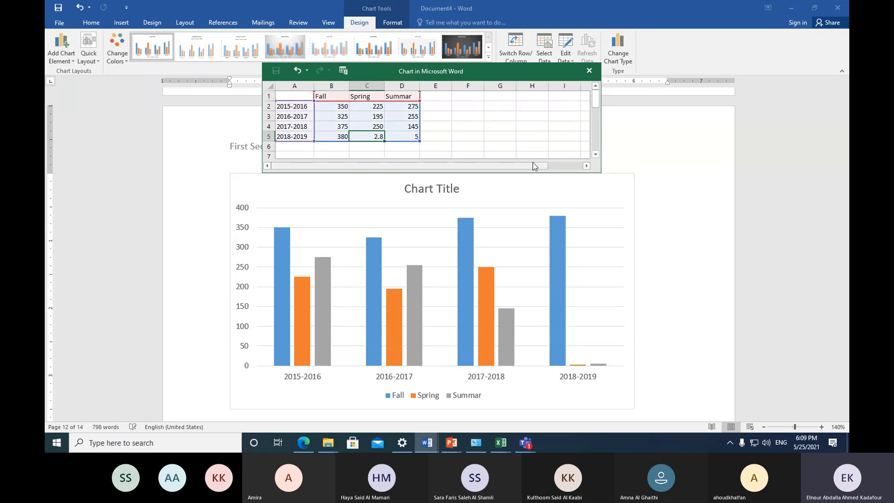
type("2")
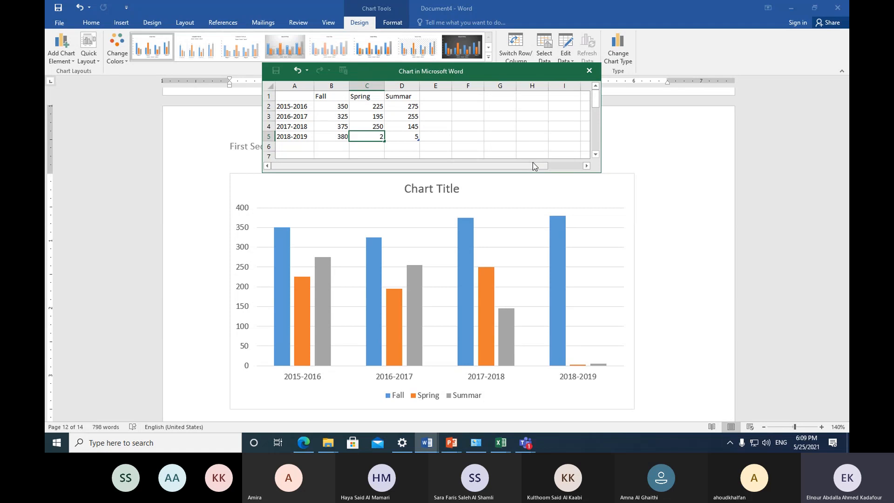
type("65")
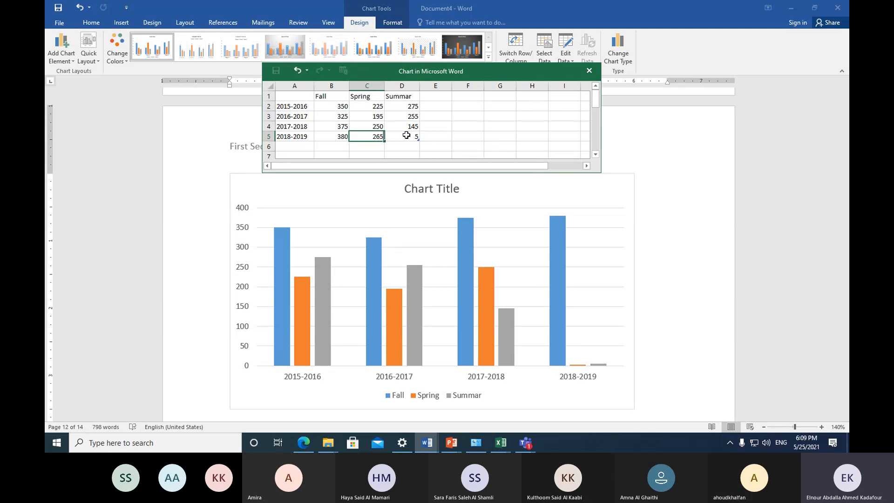
left_click(406, 136)
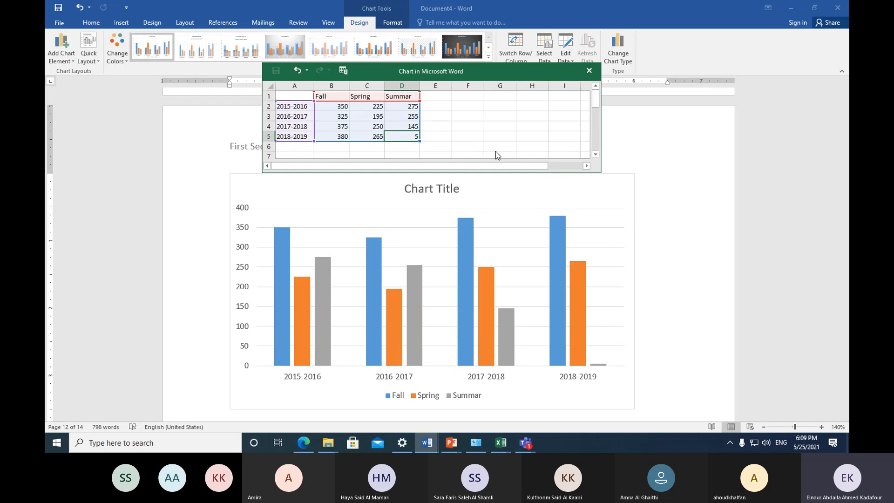
type("1")
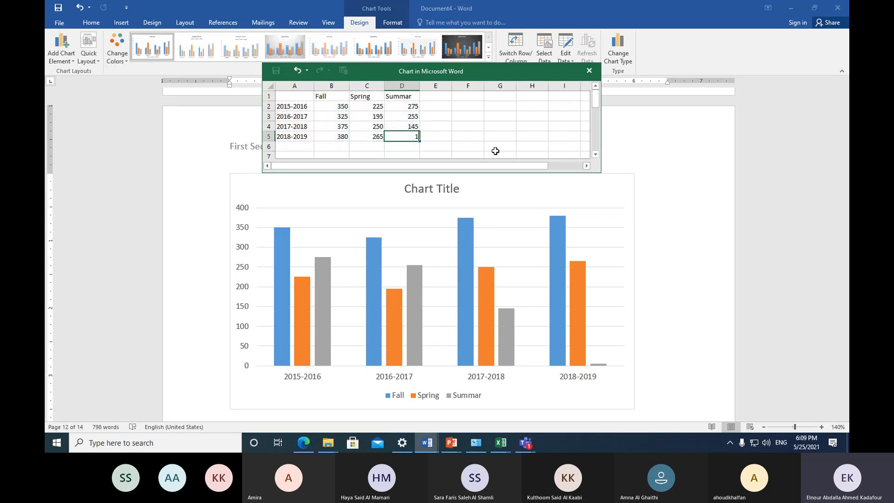
type("75")
left_click(355, 145)
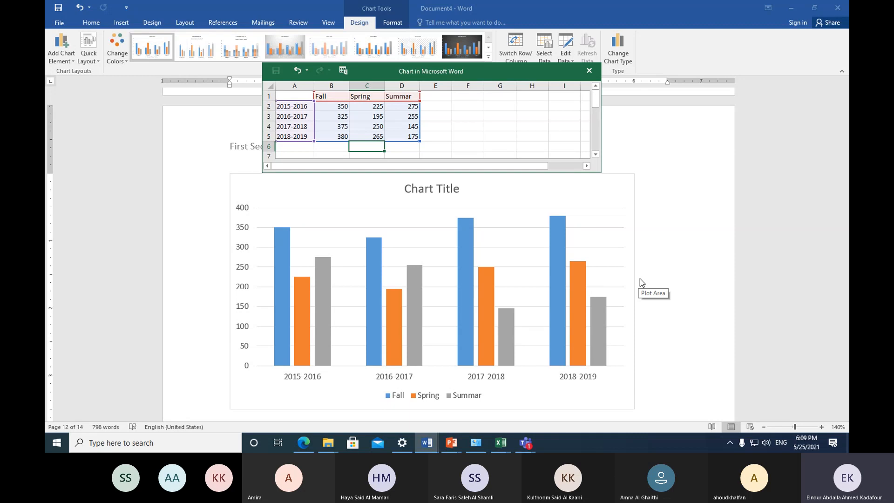
Close the chart's data sheet and place the cursor at the end of the "Design Ribbon:" heading.
left_click(589, 71)
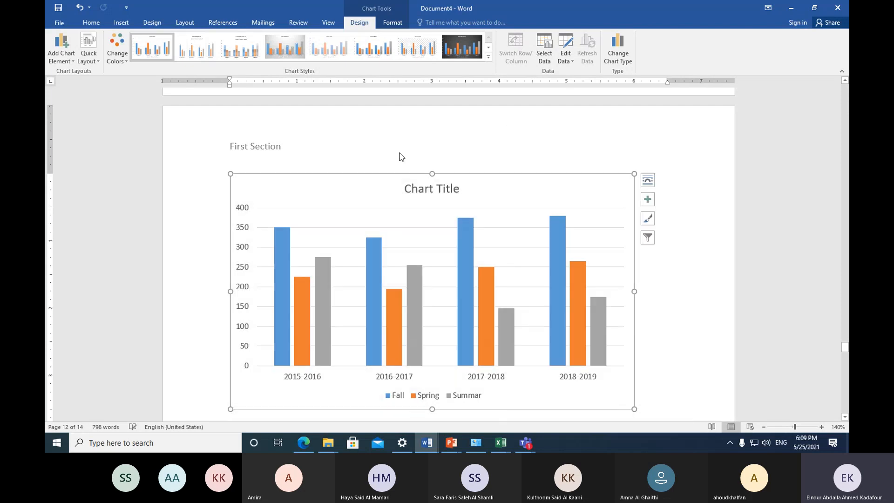
scroll(512, 307, "down", 2)
left_click(353, 355)
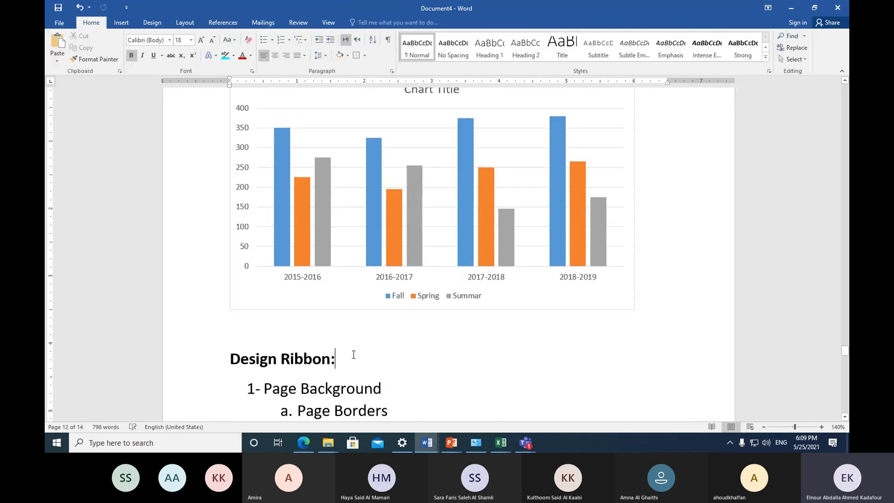
scroll(395, 335, "up", 2)
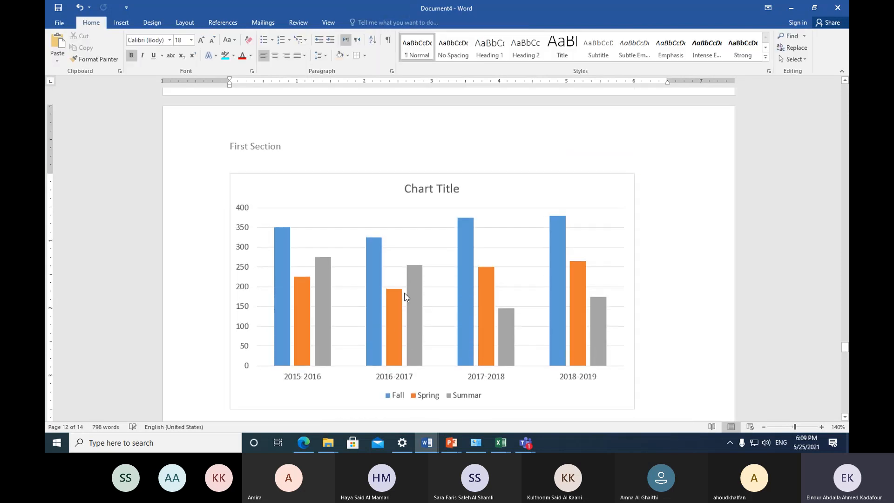
Reopen the chart's data sheet for a look, and close it together with the Format Chart Area pane.
left_click(479, 186)
double_click(478, 185)
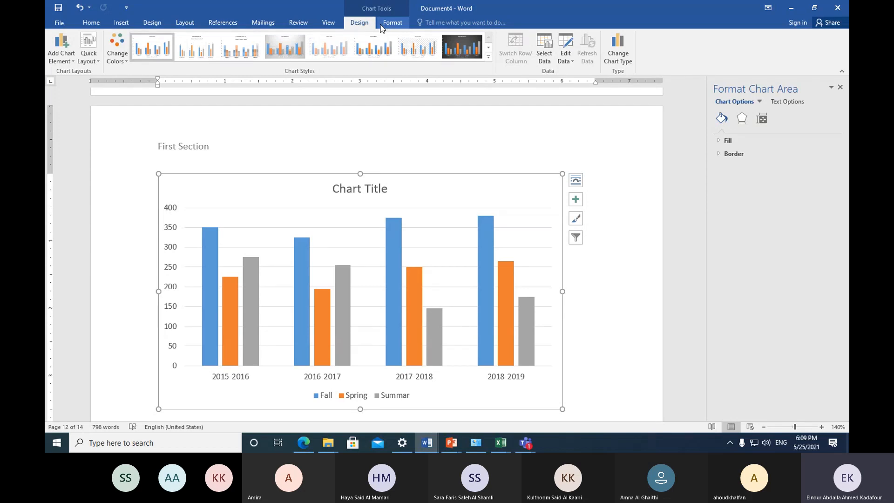
left_click(566, 42)
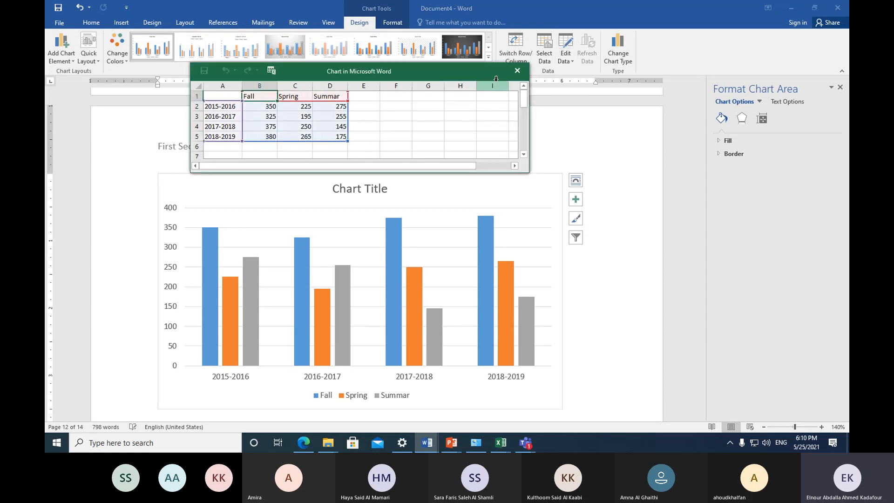
left_click(517, 70)
left_click(840, 89)
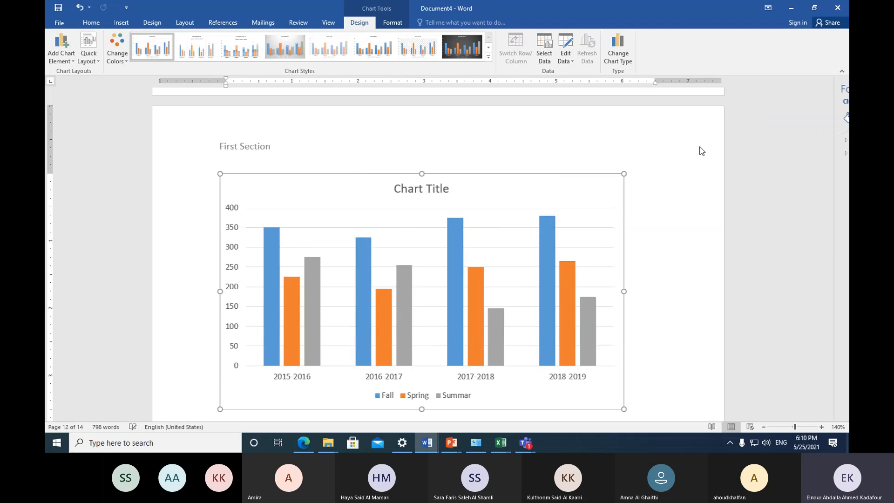
Deselect the column chart to view it in the document, and select the whole chart again.
scroll(392, 243, "down", 1)
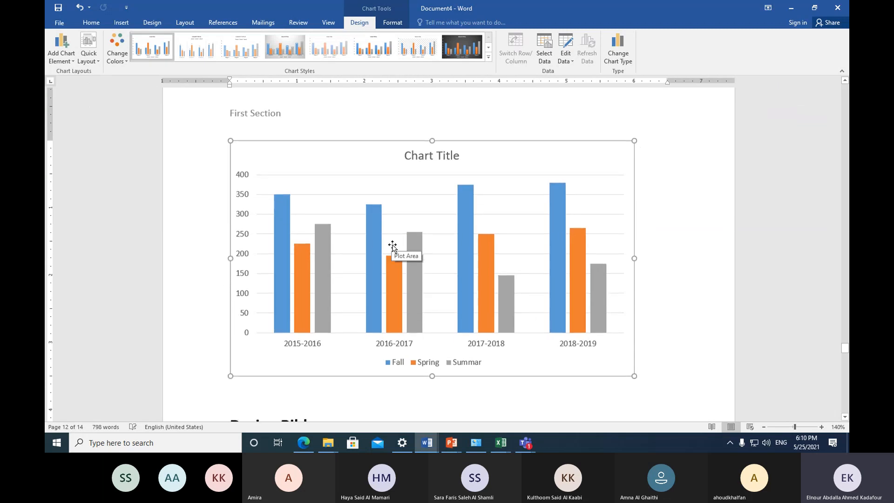
left_click(353, 403)
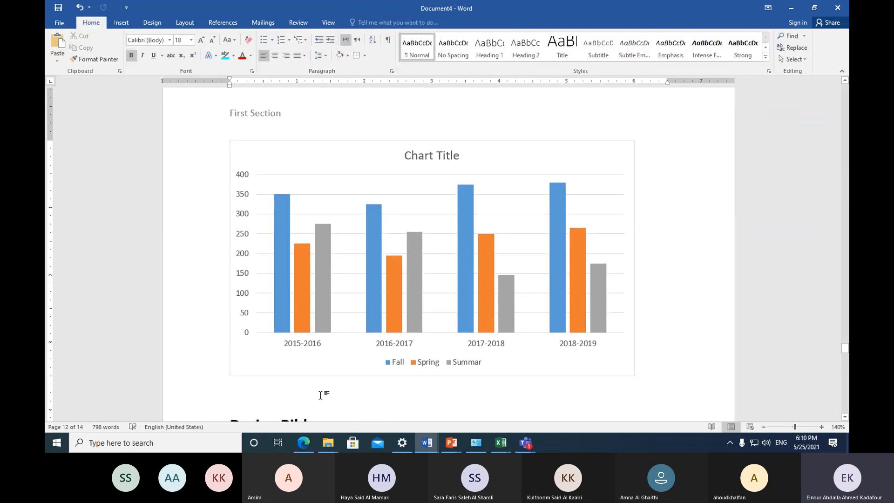
scroll(328, 402, "down", 1)
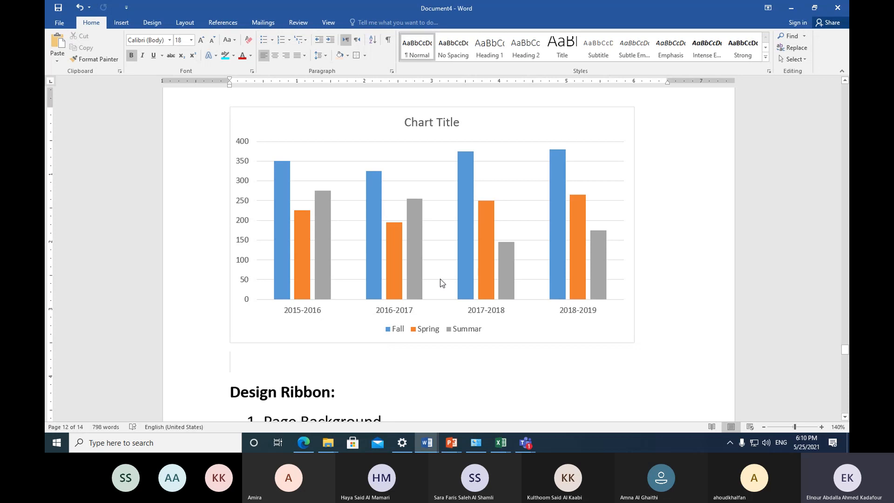
mouse_move(420, 279)
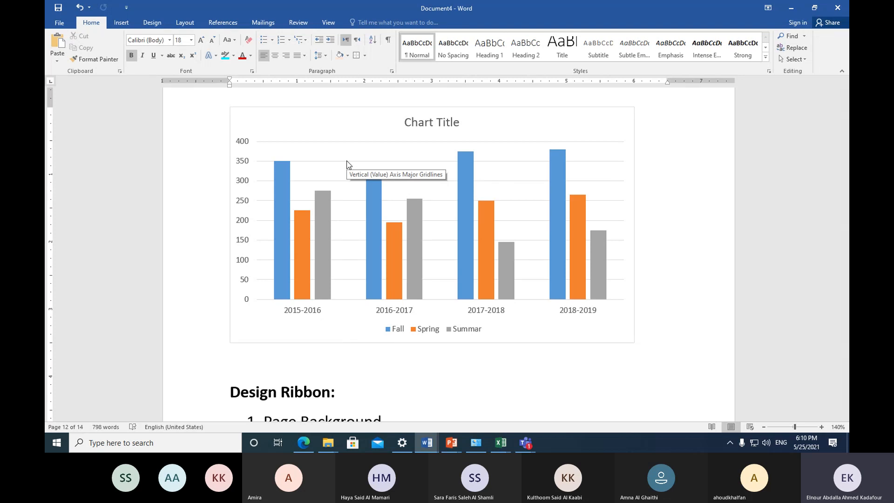
left_click(508, 130)
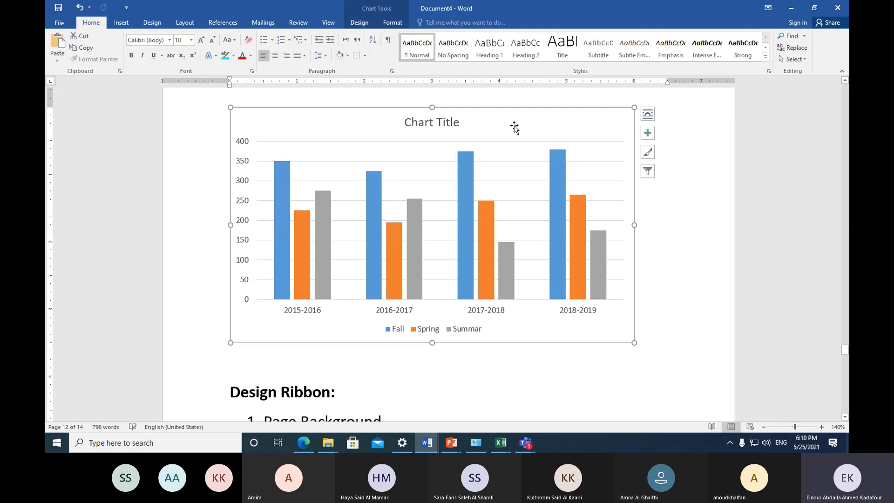
Look over the column chart's tool options and its data sheet, then close the sheet and deselect the chart.
left_click(396, 23)
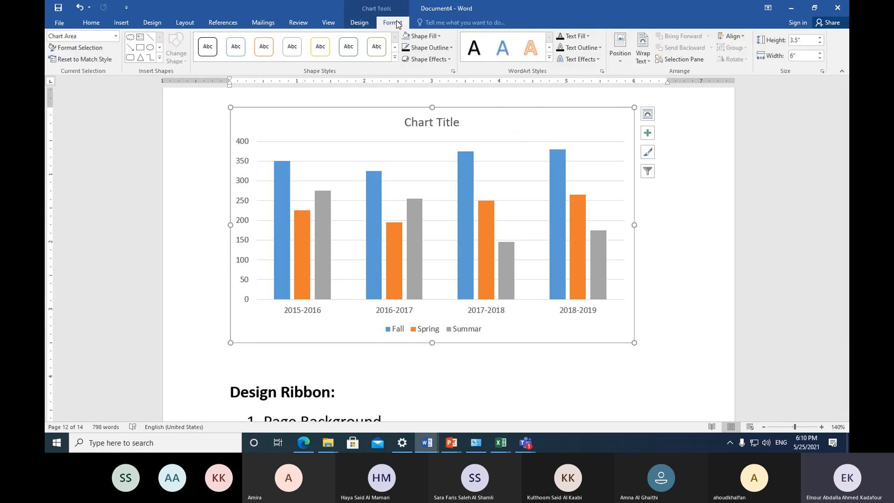
left_click(359, 22)
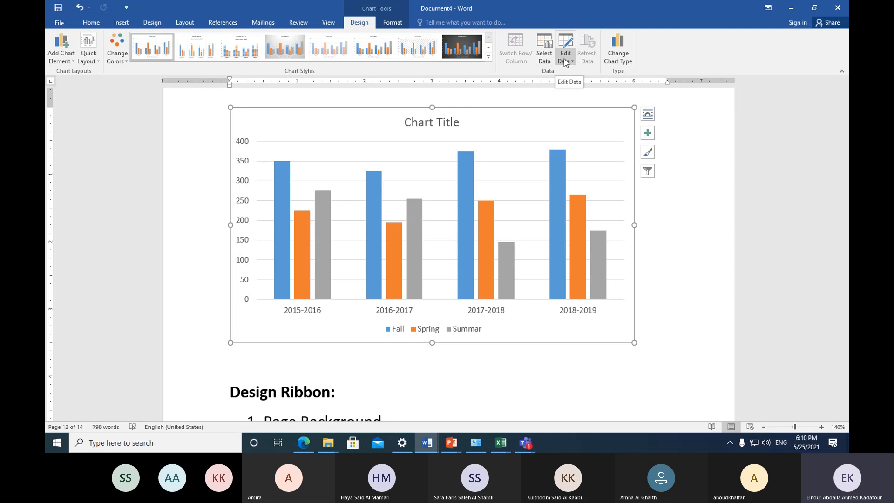
left_click(564, 46)
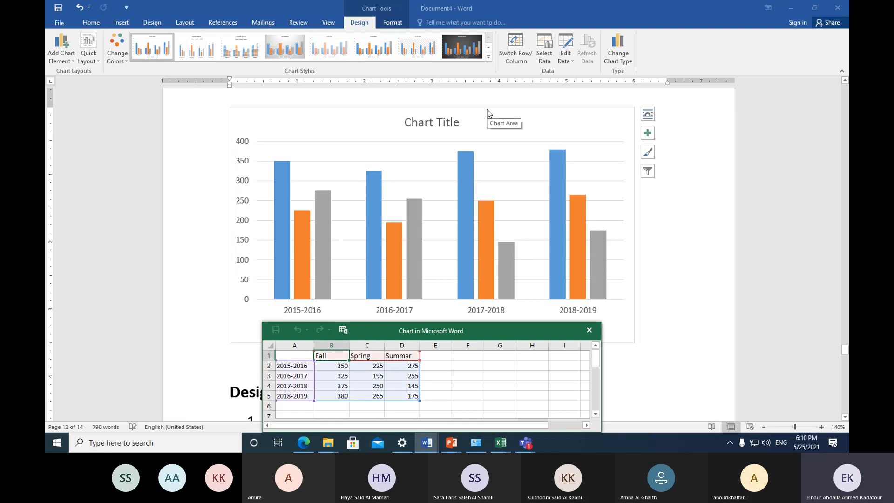
left_click(587, 329)
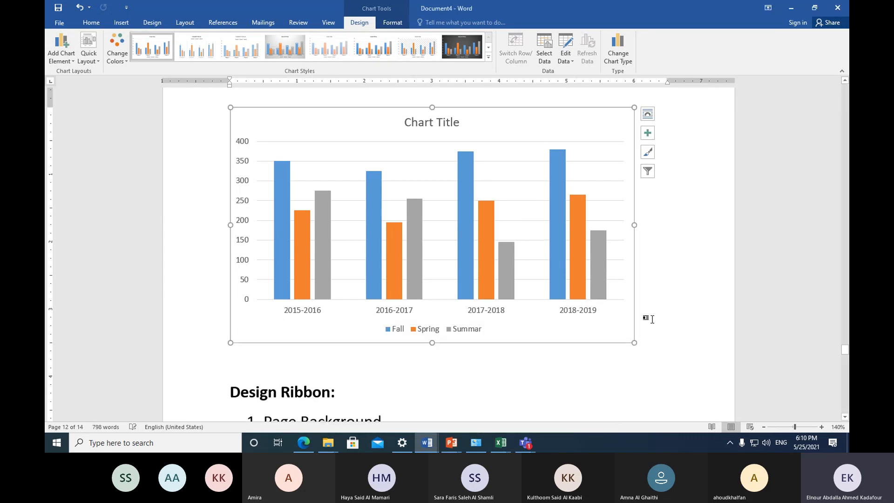
left_click(472, 389)
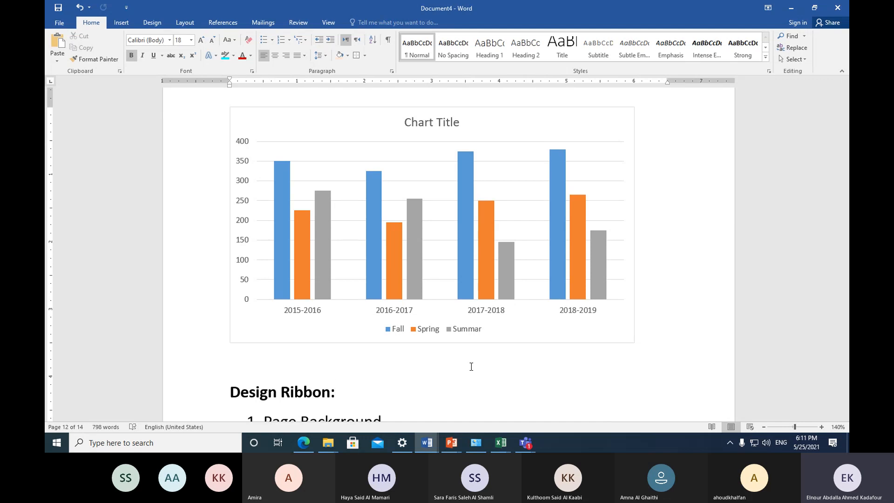
left_click(523, 439)
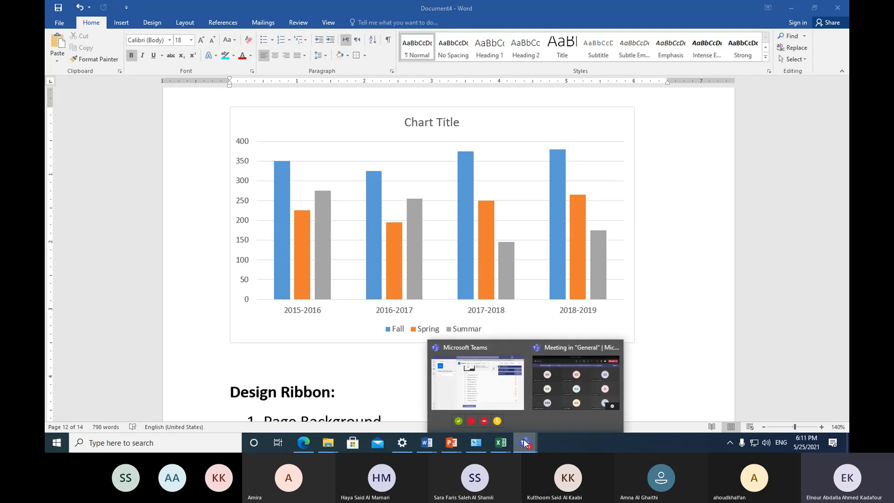
left_click(639, 326)
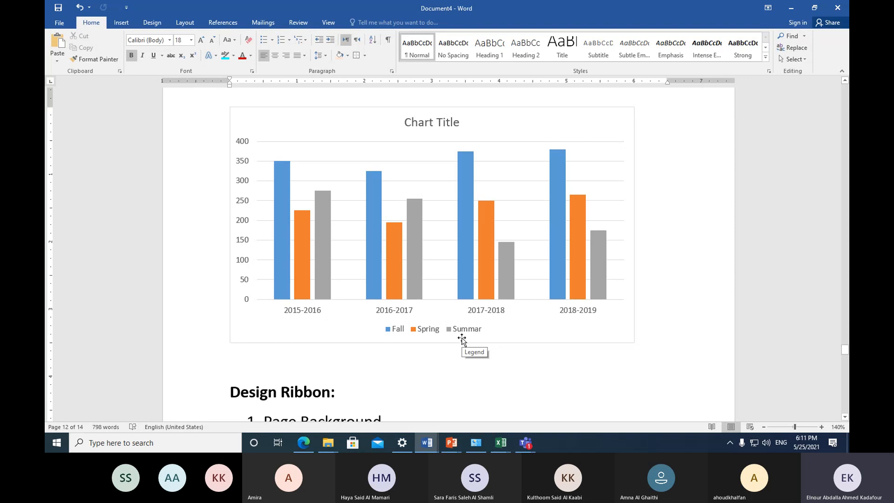
Display the Insert commands and place the cursor at the end of the "Page Borders" item under "Design Ribbon:".
left_click(302, 367)
scroll(302, 367, "down", 1)
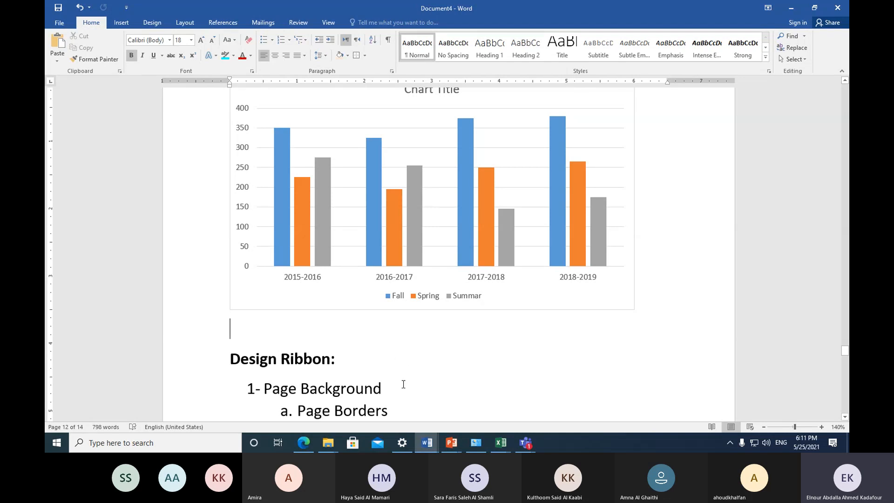
scroll(405, 389, "down", 4)
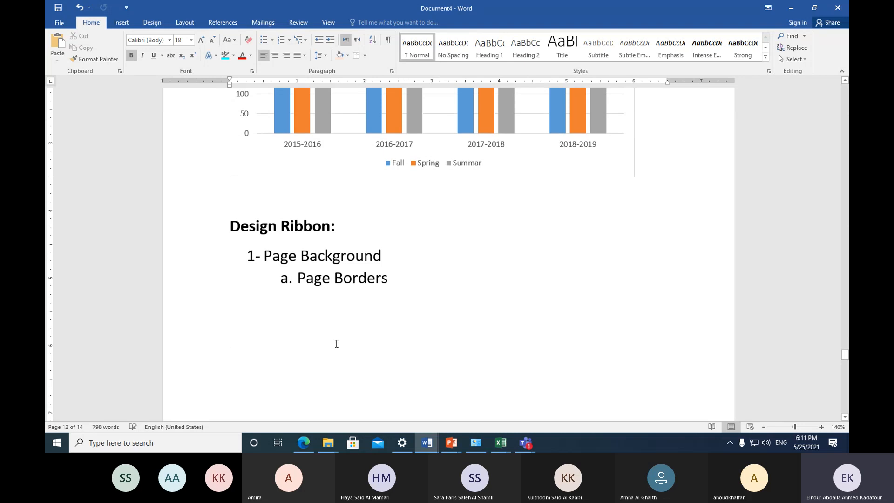
left_click(122, 23)
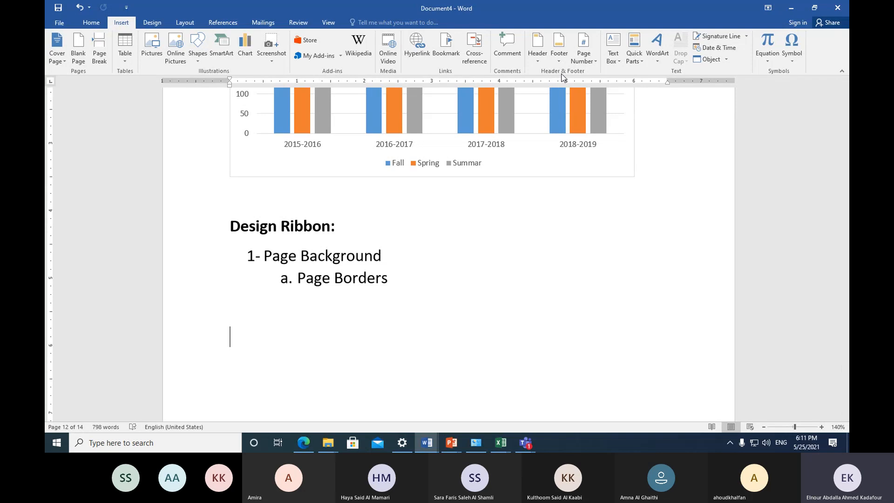
left_click(470, 275)
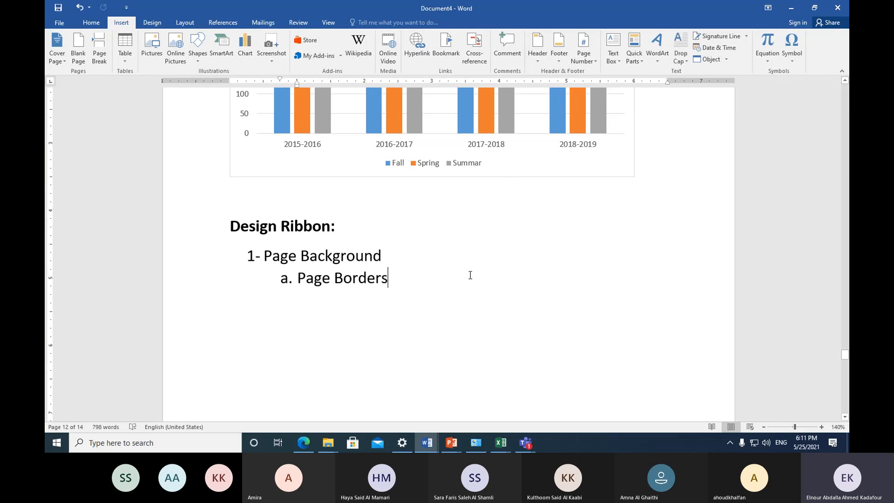
scroll(470, 275, "down", 1)
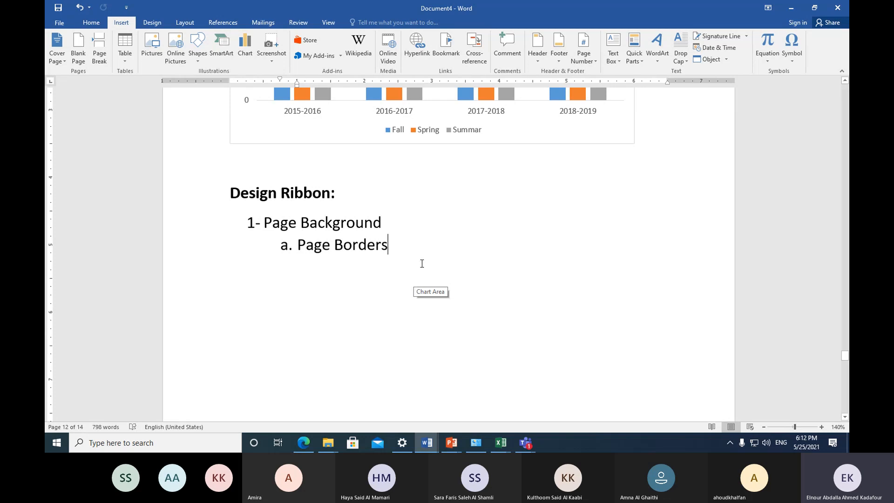
scroll(421, 263, "up", 1)
scroll(421, 263, "up", 6)
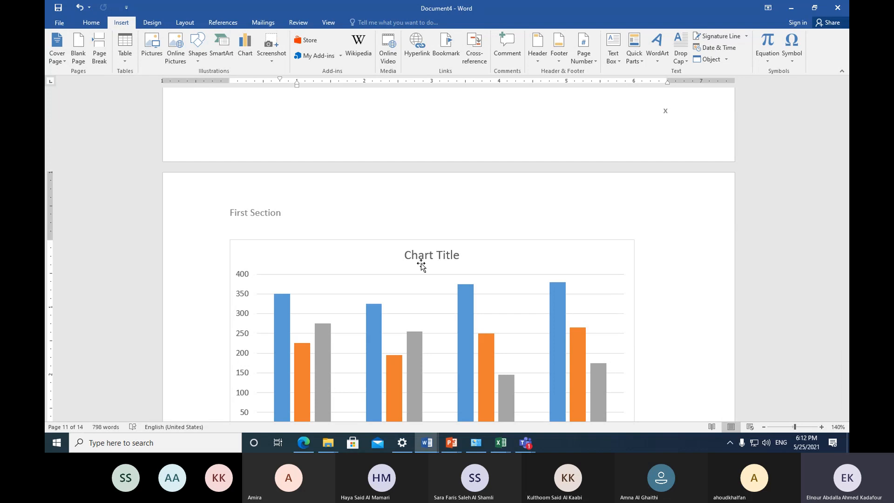
scroll(421, 264, "down", 4)
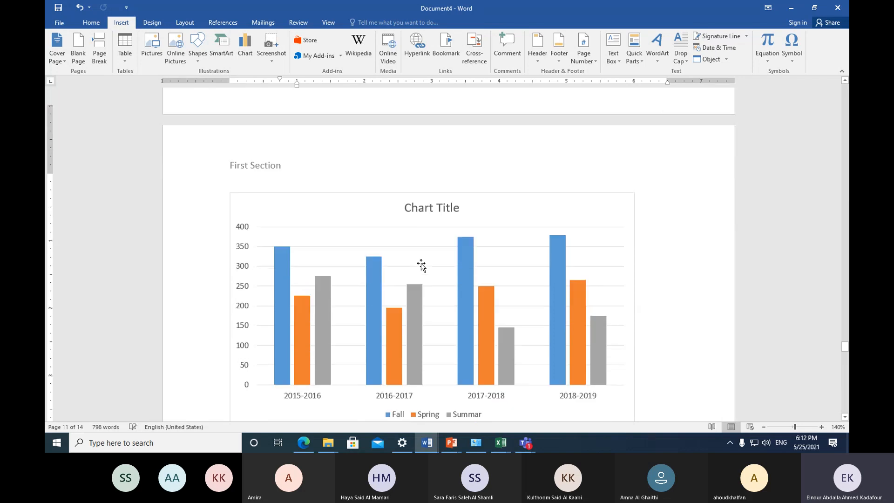
scroll(406, 318, "down", 2)
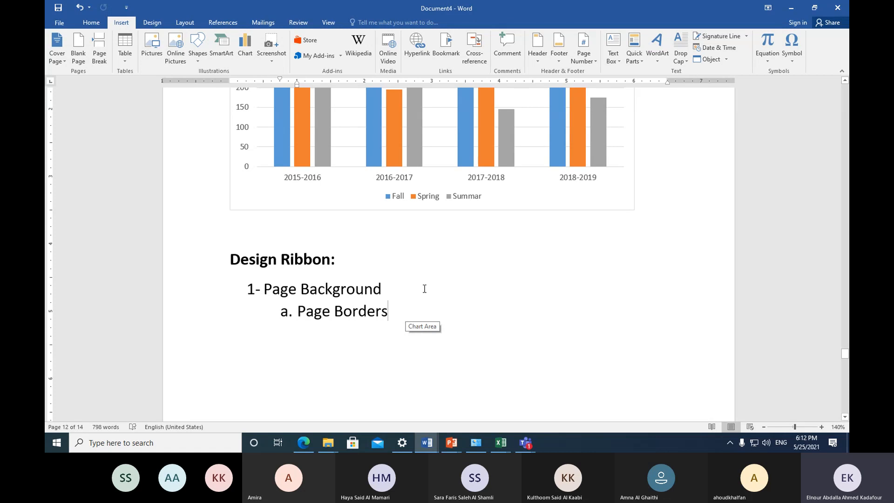
scroll(424, 289, "up", 2)
scroll(424, 288, "up", 3)
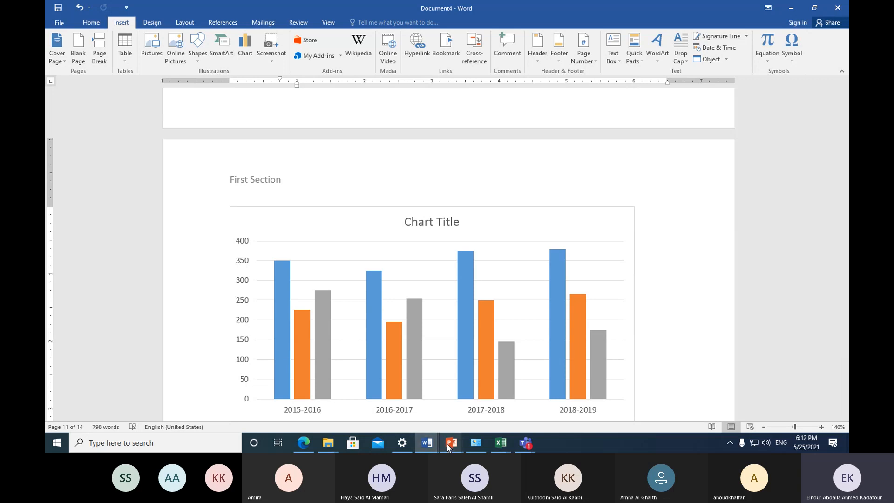
Switch to the Class No. 05 presentation in PowerPoint and show the "Layout of MS Word Screen" slide.
mouse_move(445, 443)
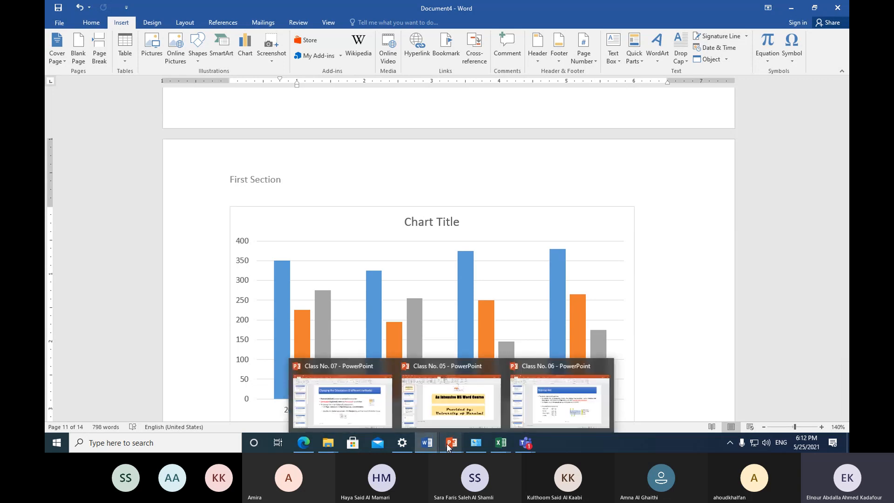
left_click(459, 419)
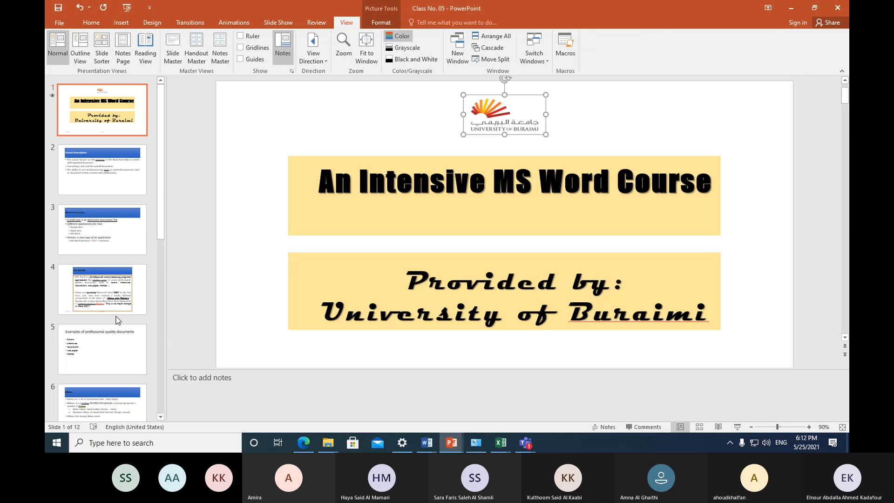
scroll(117, 320, "down", 6)
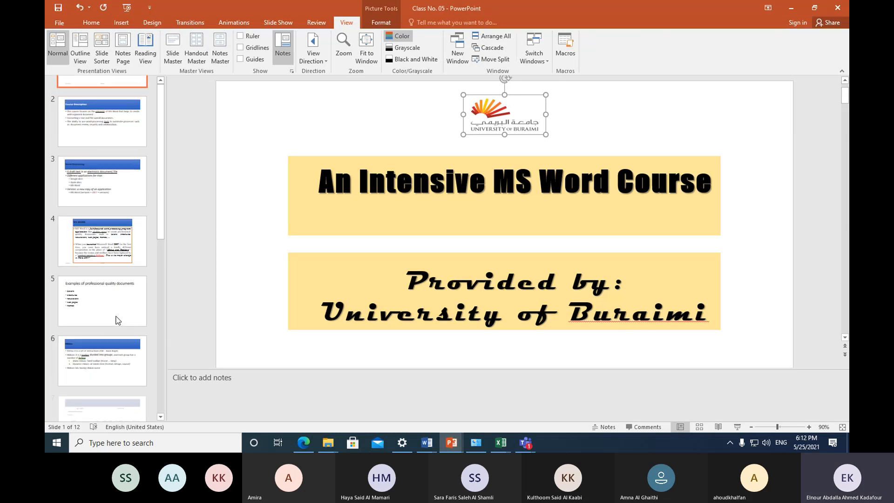
left_click(115, 273)
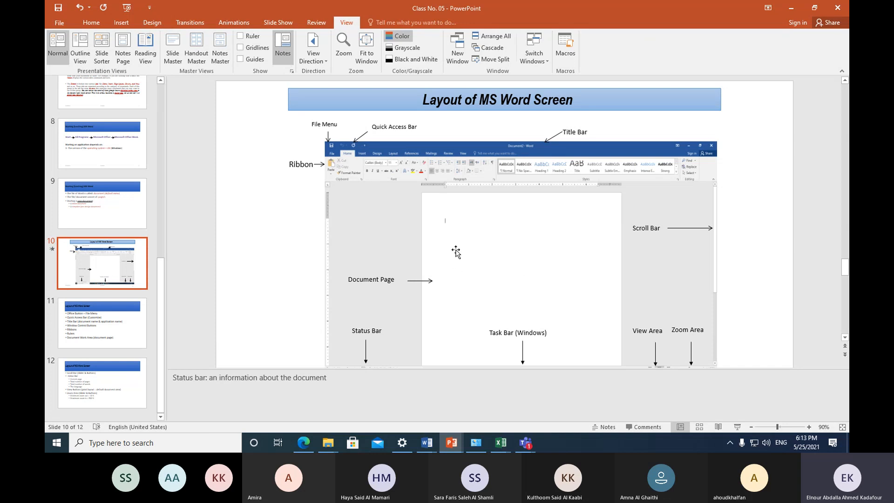
Return to Document4 in Word and examine the page containing the column chart and the Design Ribbon list.
left_click(427, 445)
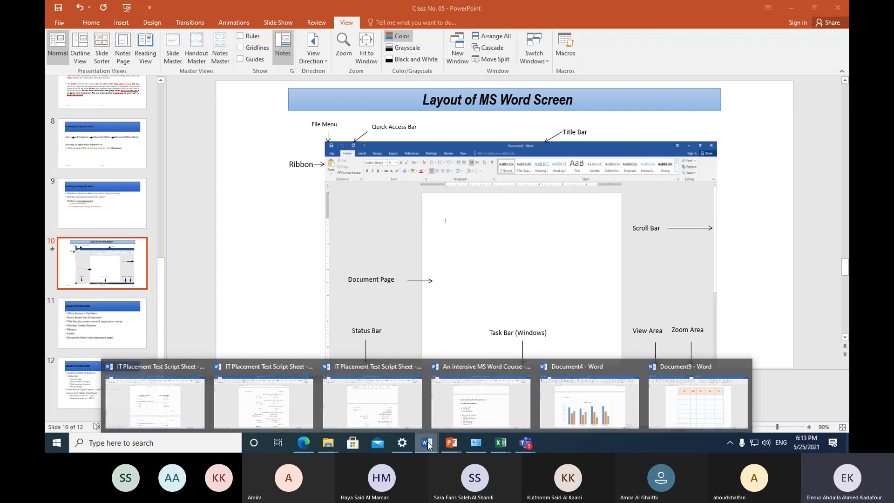
left_click(565, 399)
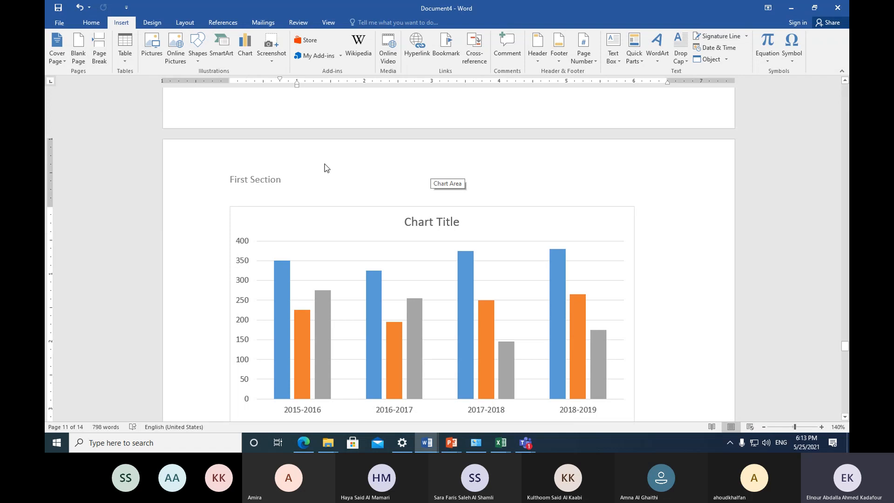
scroll(324, 237, "down", 15)
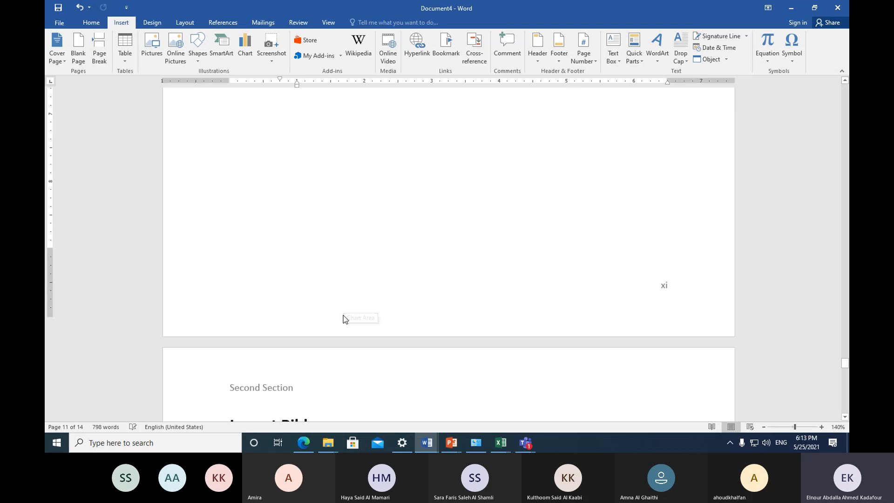
scroll(381, 283, "up", 8)
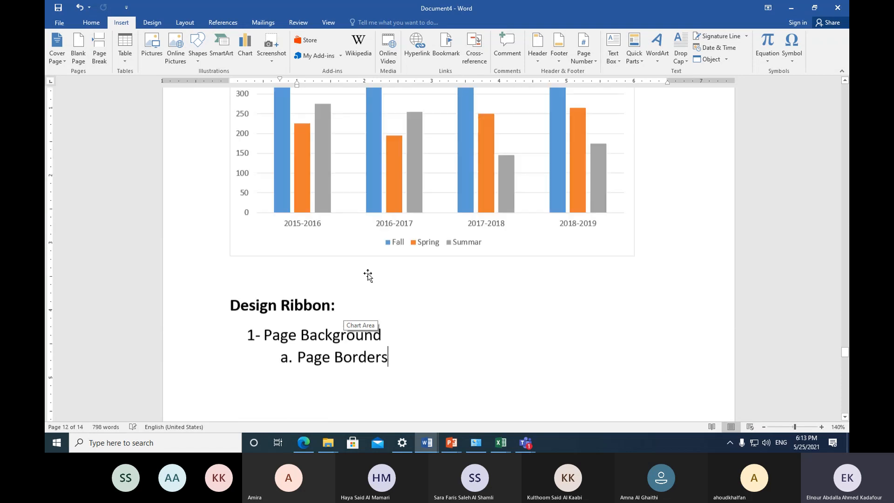
scroll(368, 276, "up", 4)
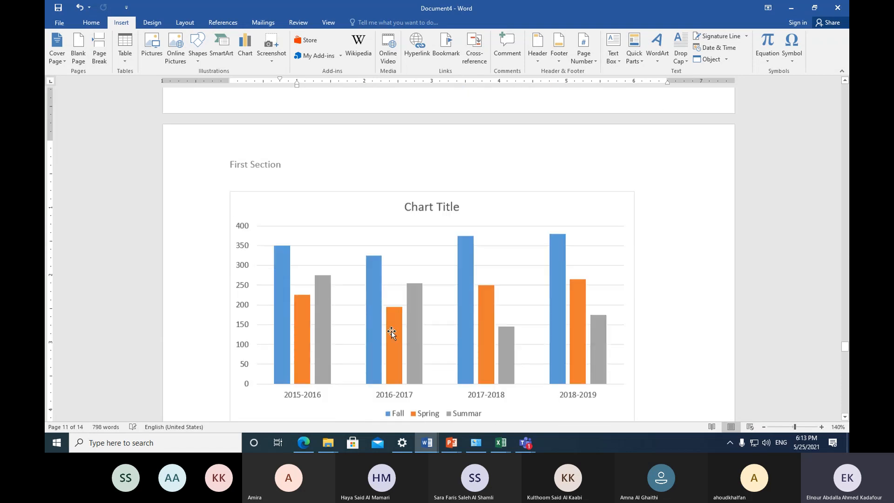
scroll(391, 332, "down", 9)
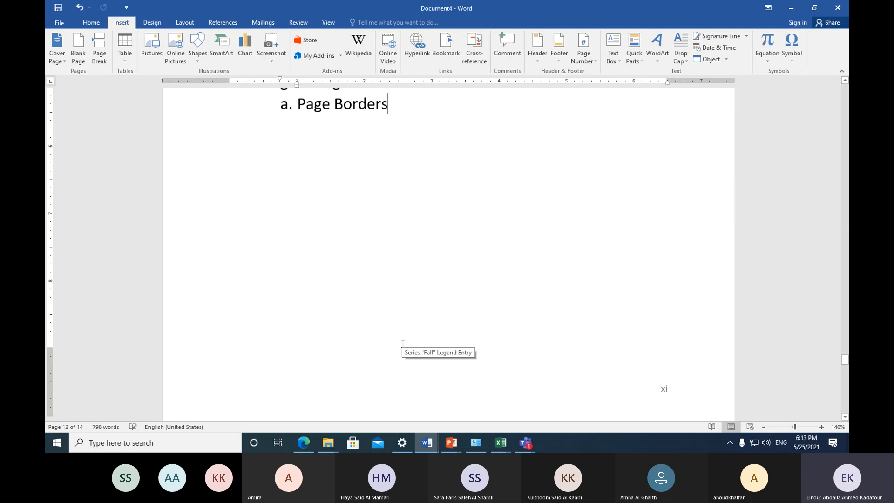
scroll(403, 343, "down", 1)
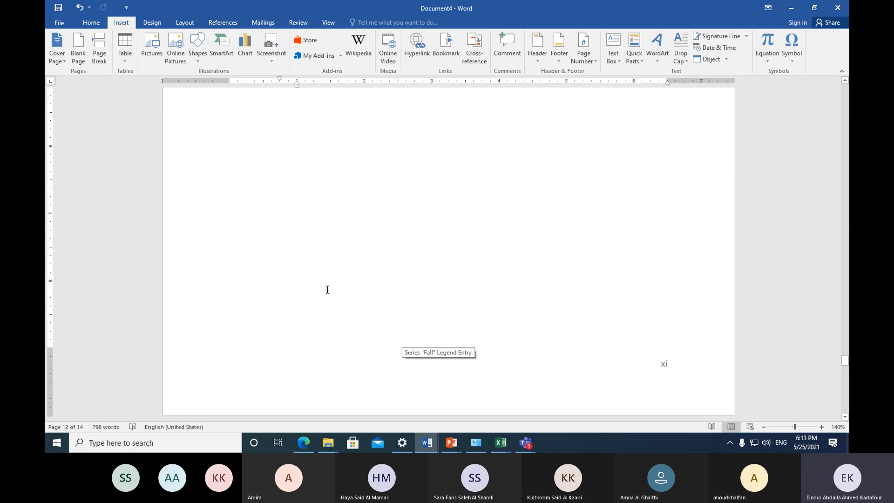
scroll(327, 289, "up", 10)
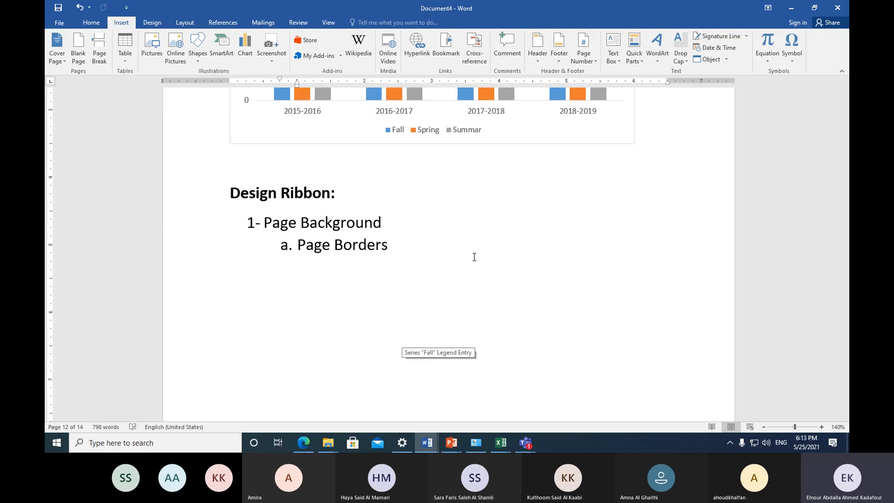
scroll(485, 333, "down", 3)
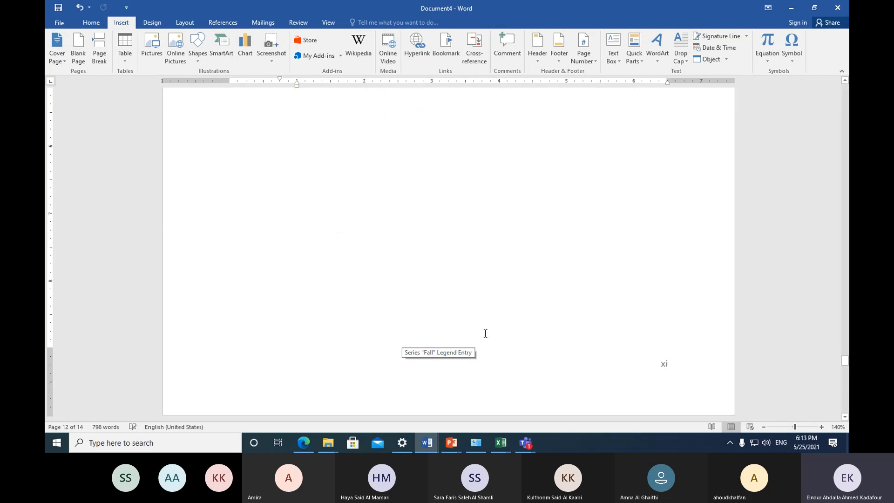
scroll(485, 333, "up", 3)
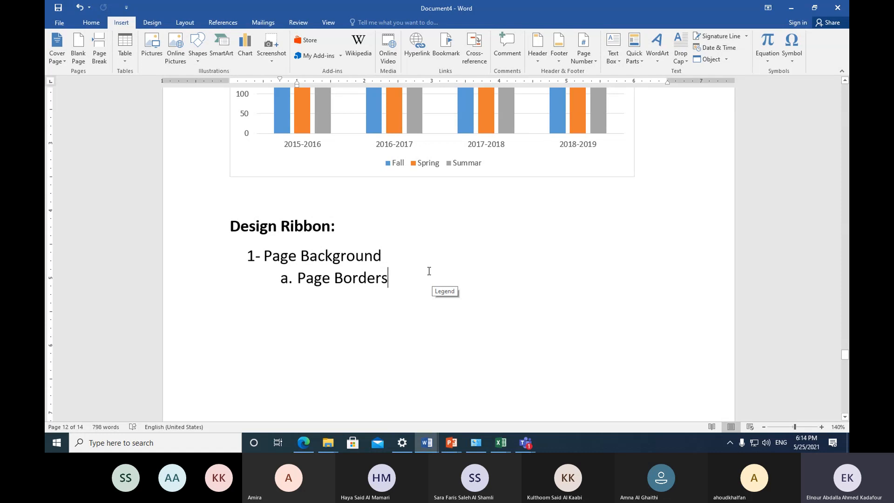
Place the cursor before "Header" in the "Header & Footer" sublist above the picture formatting section.
scroll(430, 279, "up", 8)
scroll(393, 257, "up", 10)
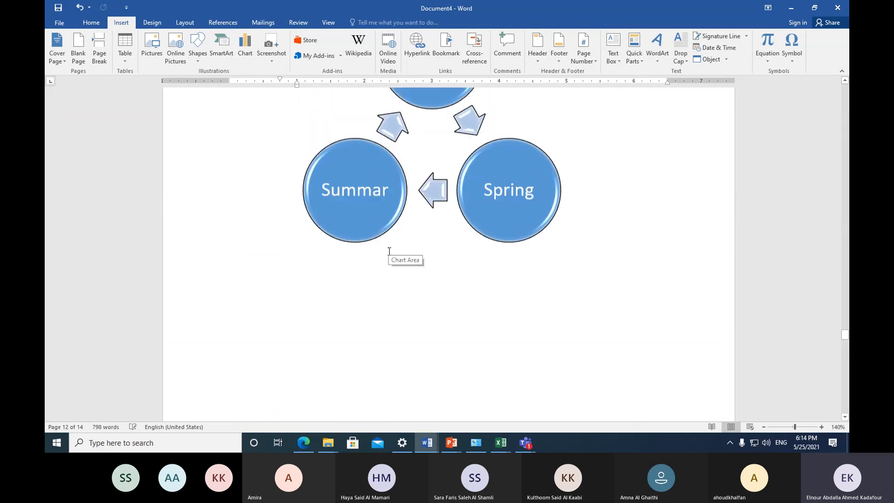
scroll(382, 245, "up", 8)
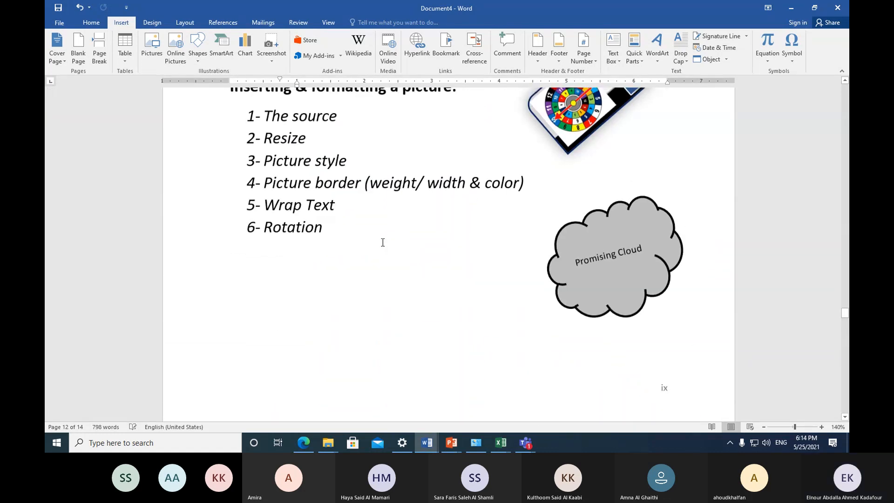
scroll(362, 249, "down", 2)
scroll(359, 251, "up", 7)
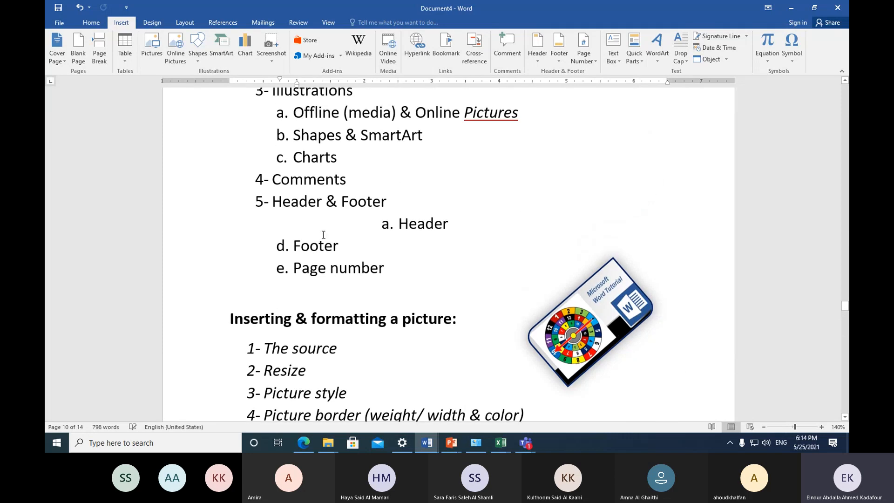
left_click(379, 224)
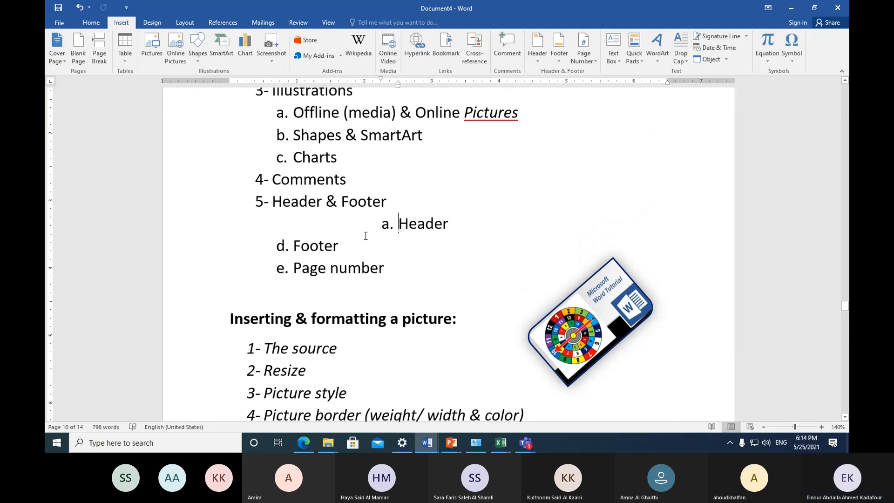
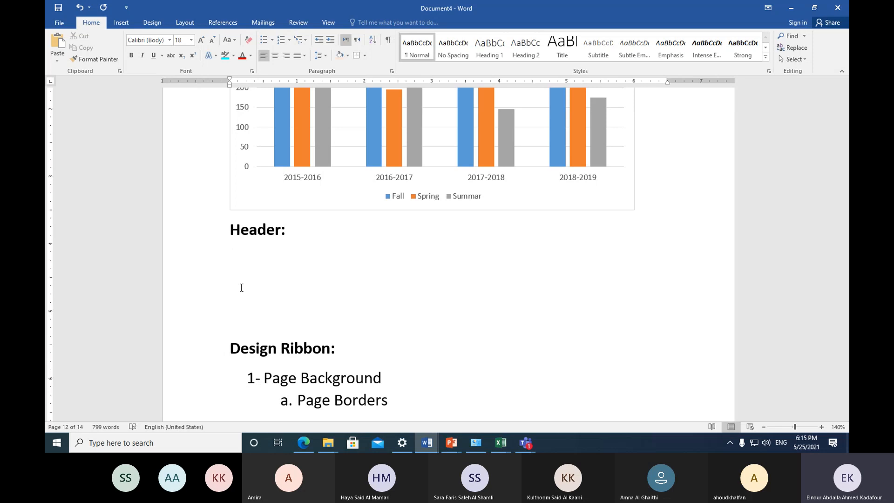
Insert the Blank (Three Columns) header and delete its middle text placeholder.
left_click(121, 24)
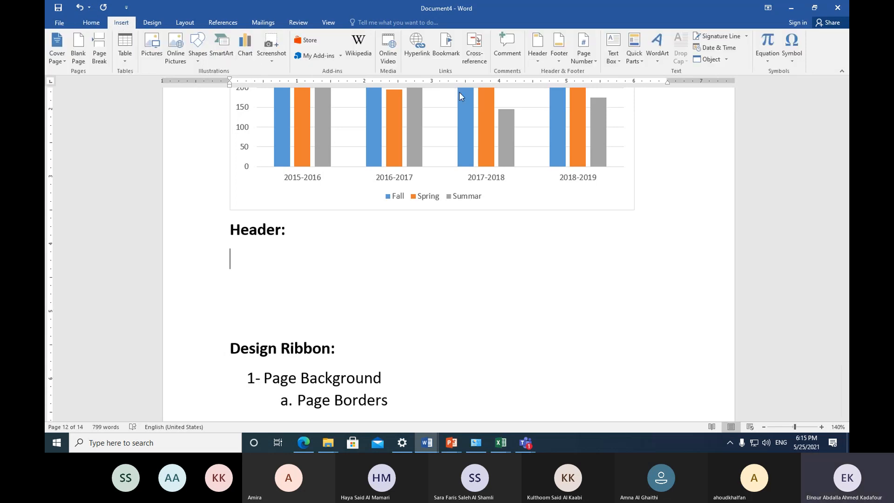
left_click(536, 66)
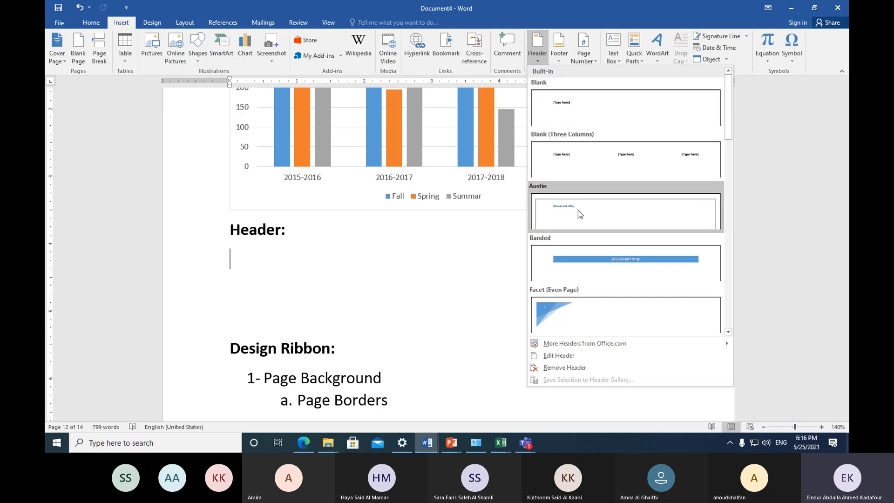
scroll(592, 266, "down", 5)
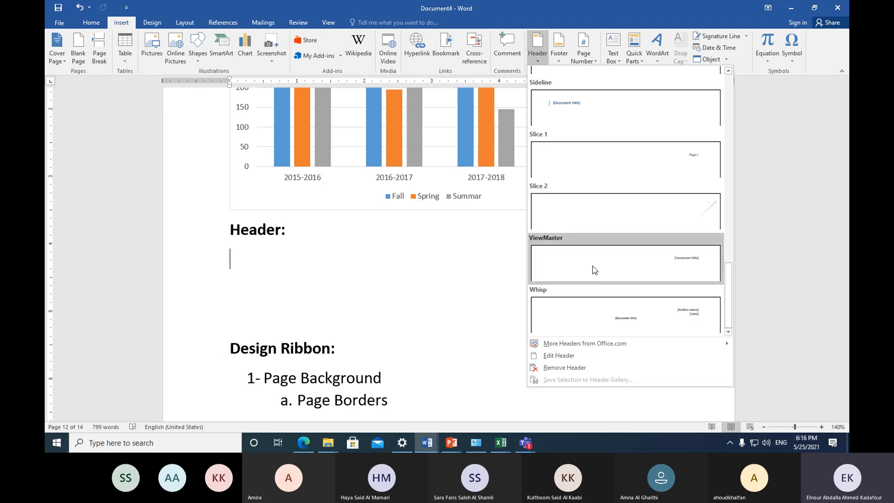
scroll(594, 270, "up", 5)
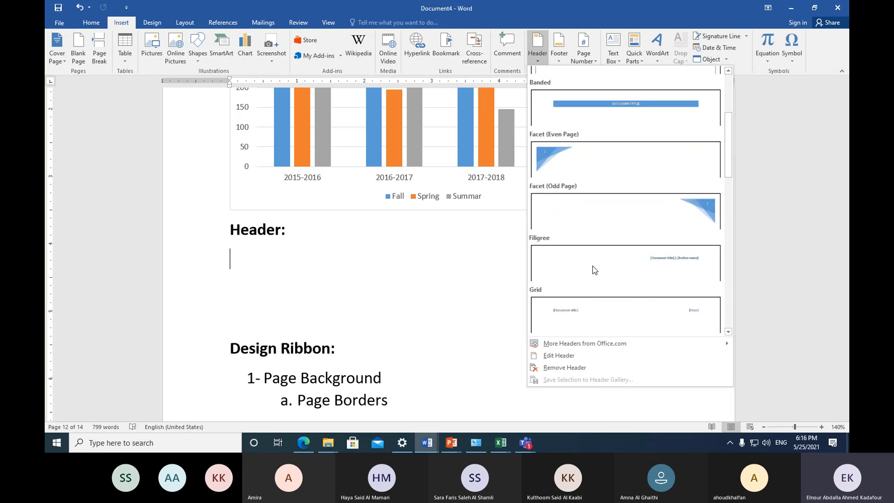
scroll(594, 270, "up", 3)
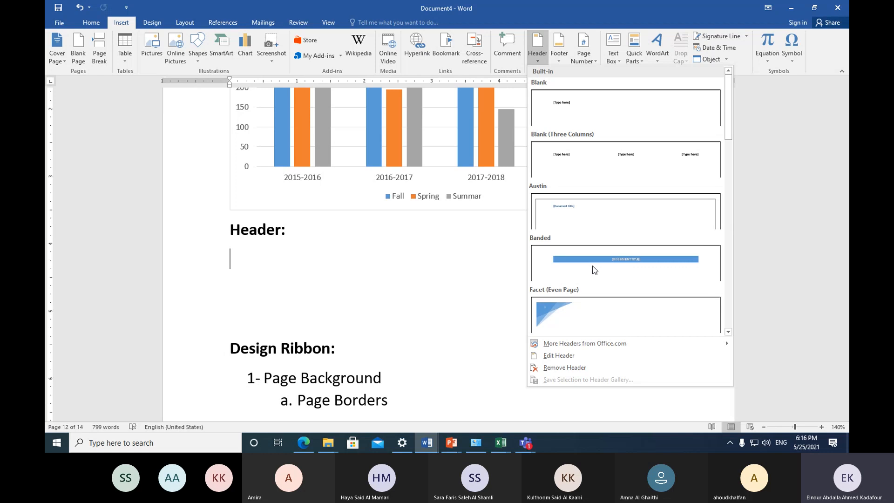
left_click(597, 160)
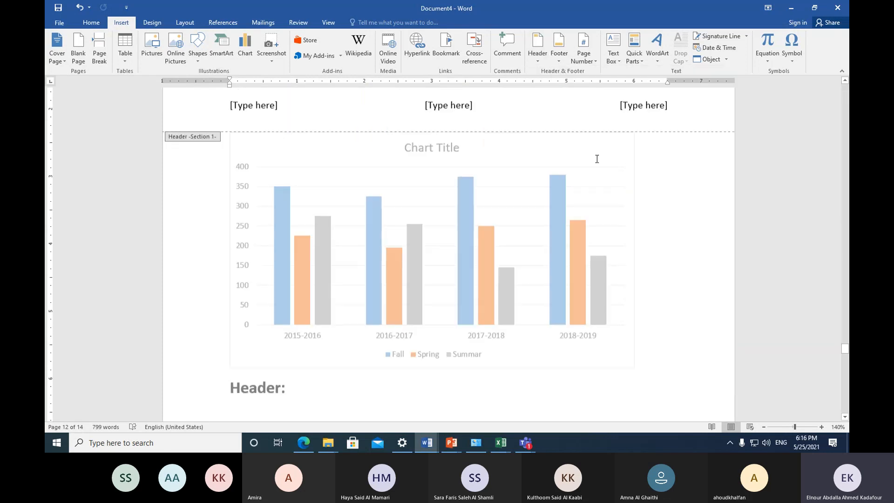
left_click(471, 138)
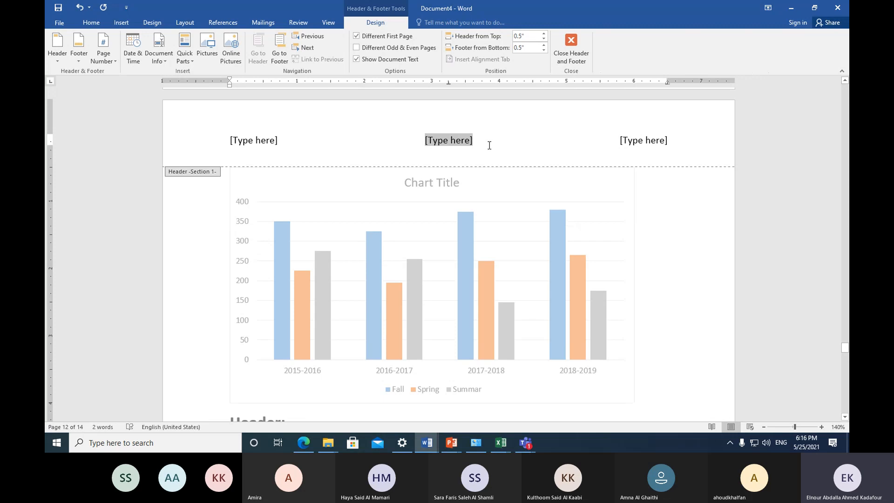
key("Delete")
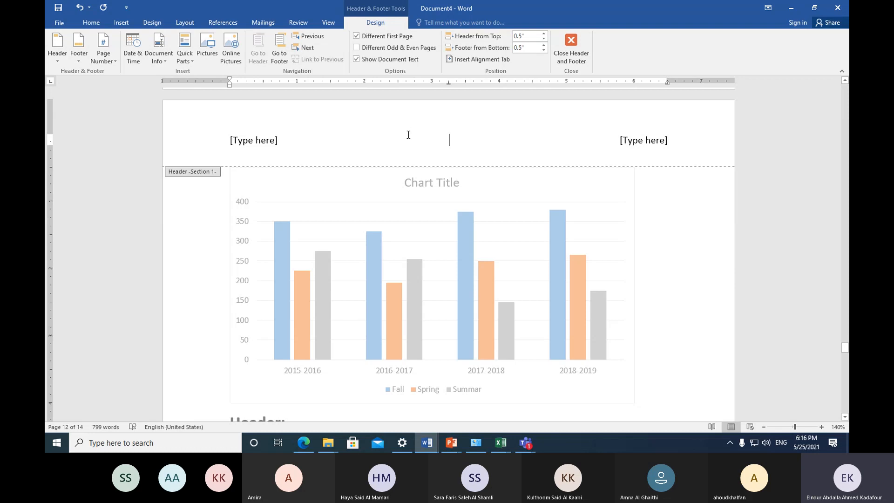
Replace the first header placeholder with the text "Intensive MS Word".
left_click(243, 141)
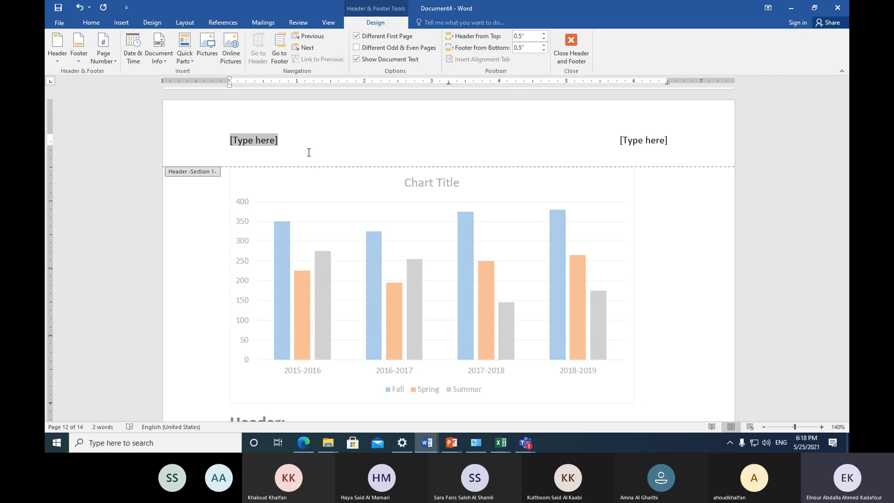
type("In")
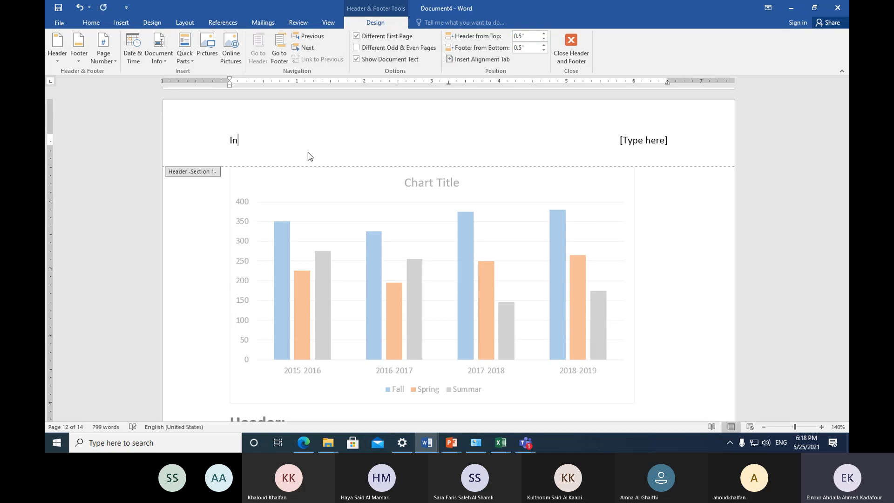
type("ten")
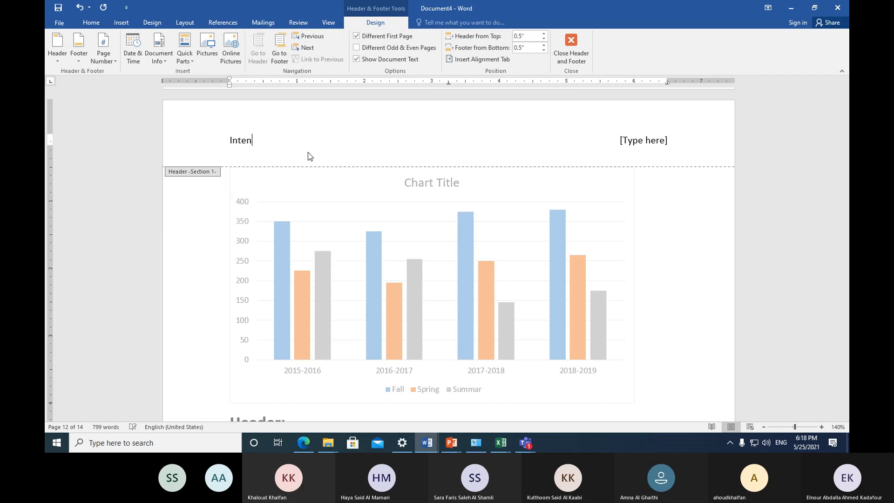
type("sics")
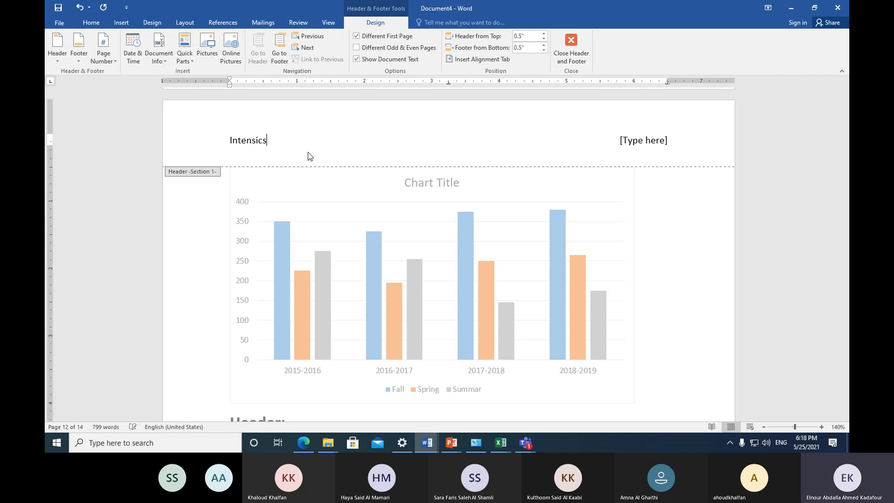
key("BackSpace")
key("BackSpace")
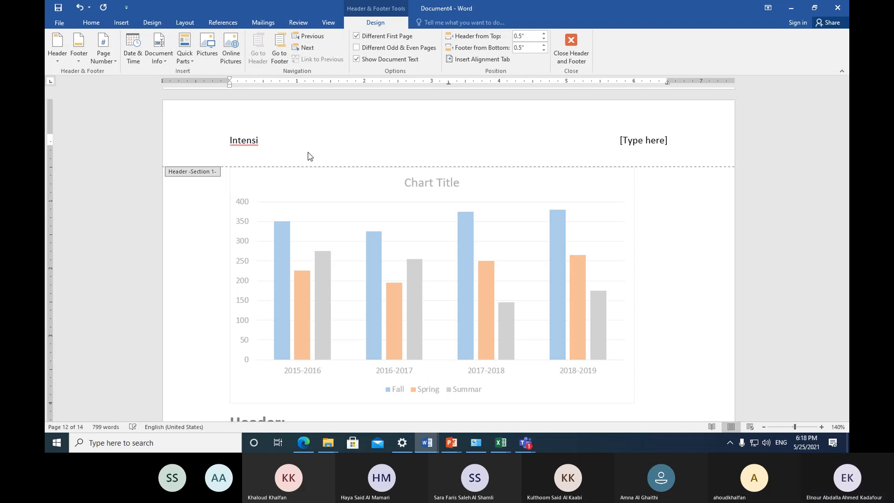
key("BackSpace")
key("BackSpace")
key("BackSpace")
key("BackSpace")
key("BackSpace")
type("tensive ")
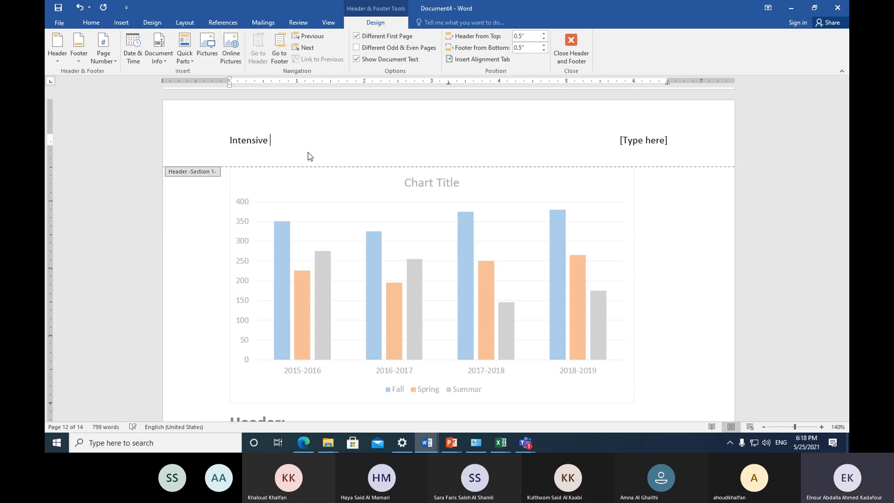
type("MS Word")
Replace the remaining header placeholder with the date text "May 20-21".
left_click(626, 141)
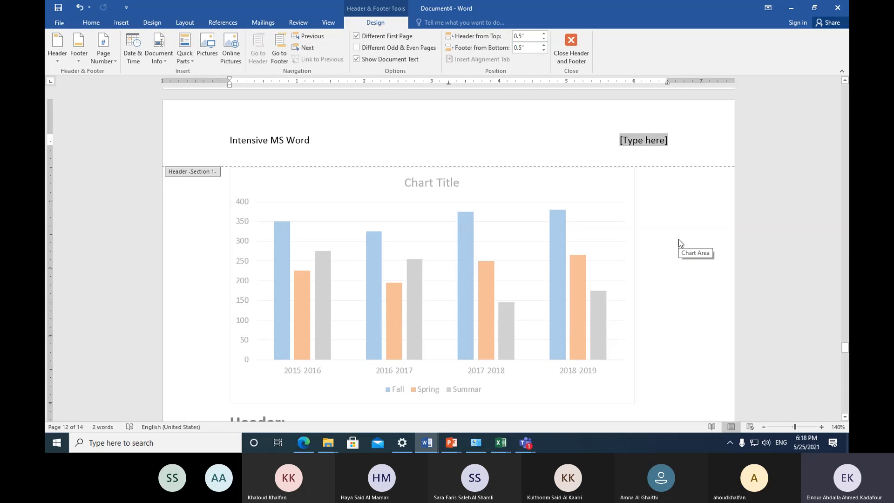
type("M")
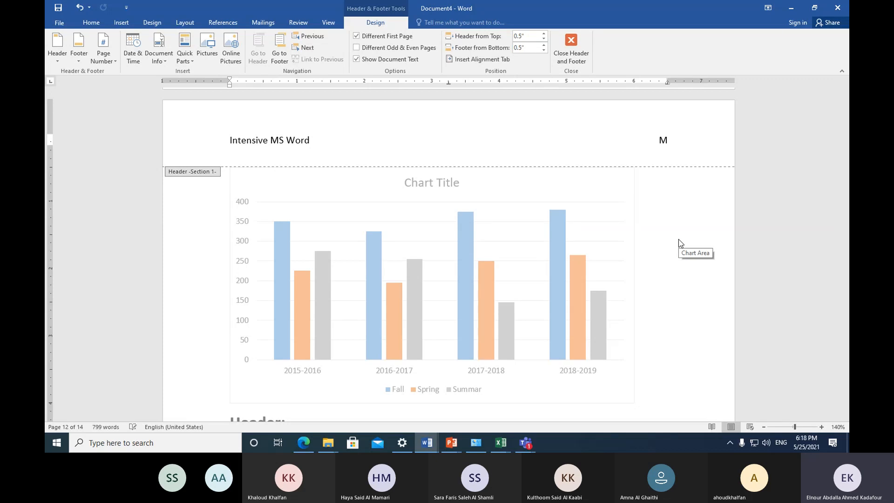
type("ay 20-21")
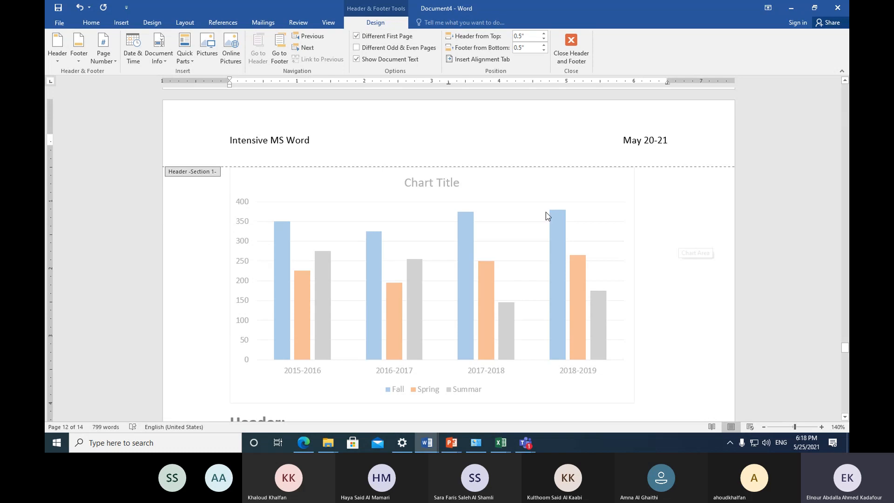
mouse_move(557, 214)
Format the whole header line in italics with dark red text, leaving it without bold.
left_click(206, 144)
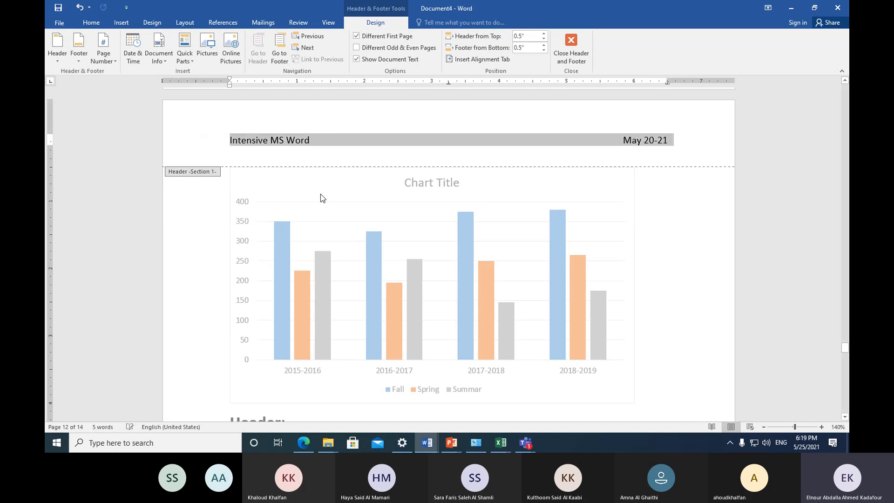
left_click(88, 23)
left_click(142, 57)
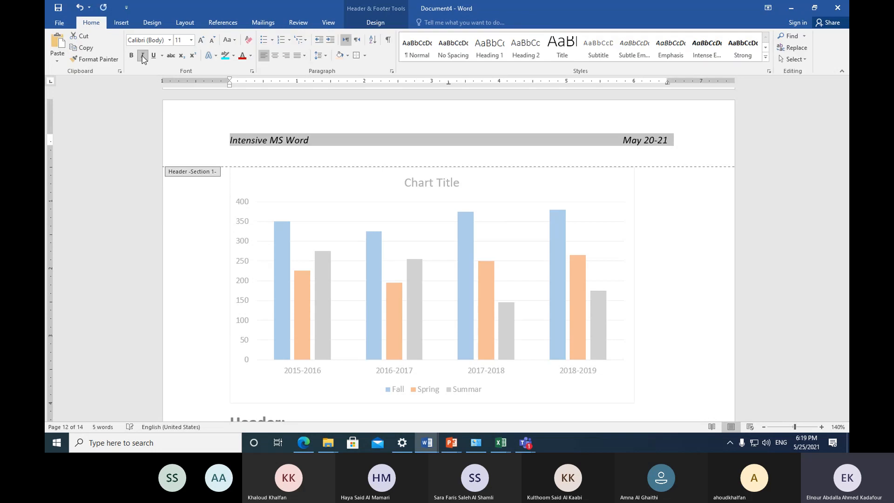
left_click(242, 57)
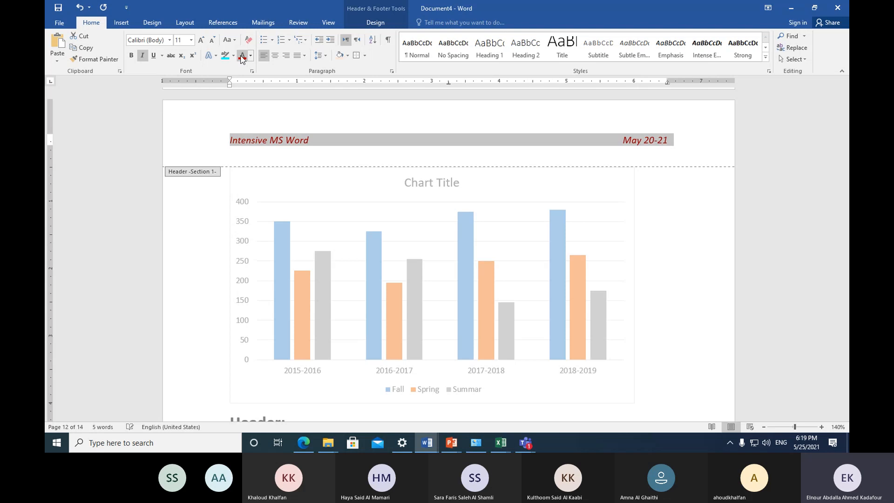
left_click(132, 55)
left_click(132, 56)
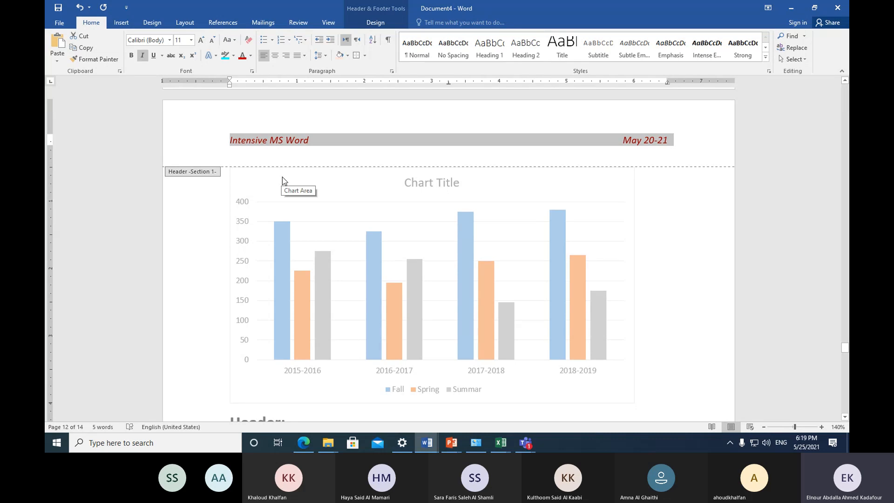
Display the header and footer design options and examine the header and footer areas of the chart page.
left_click(375, 23)
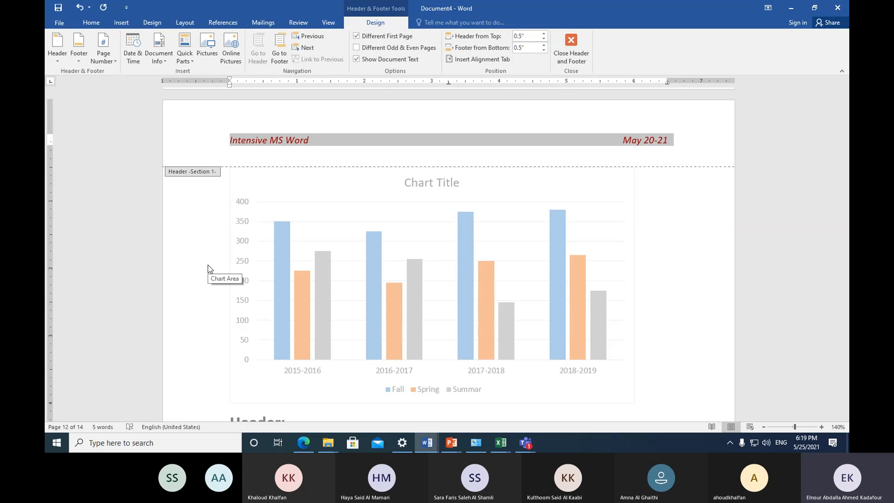
key("ctrl+c")
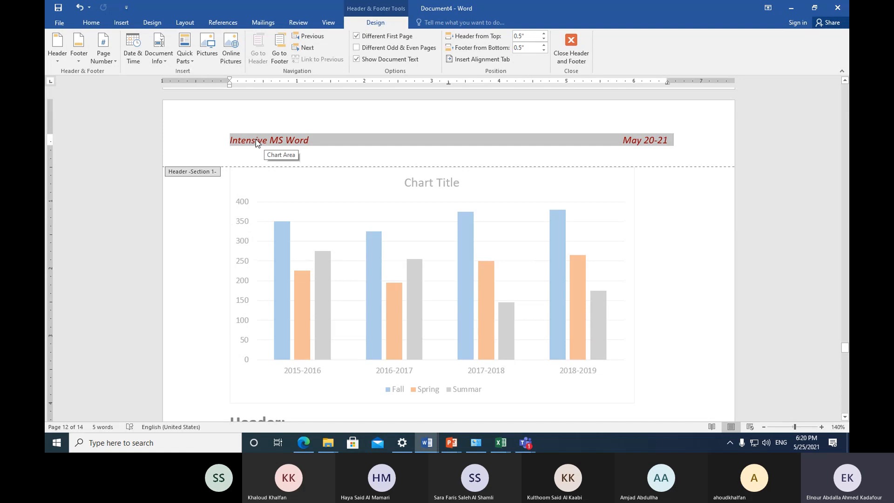
scroll(358, 216, "down", 4)
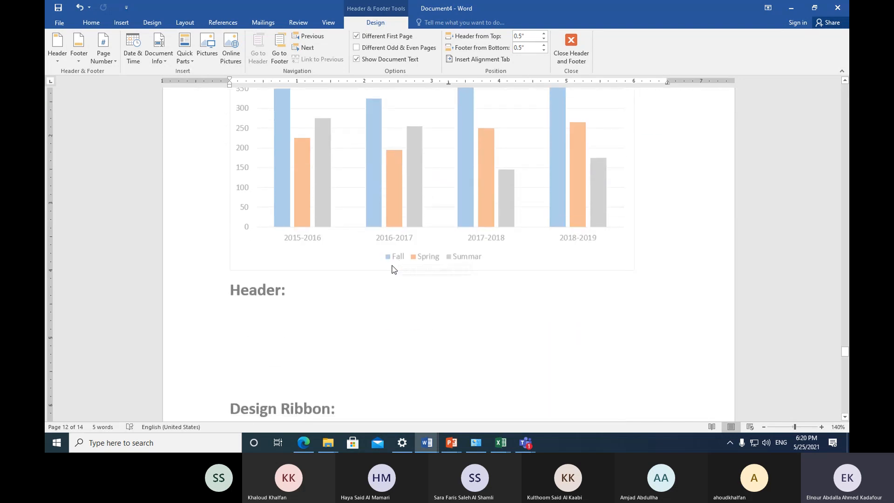
scroll(399, 259, "down", 15)
scroll(400, 291, "up", 10)
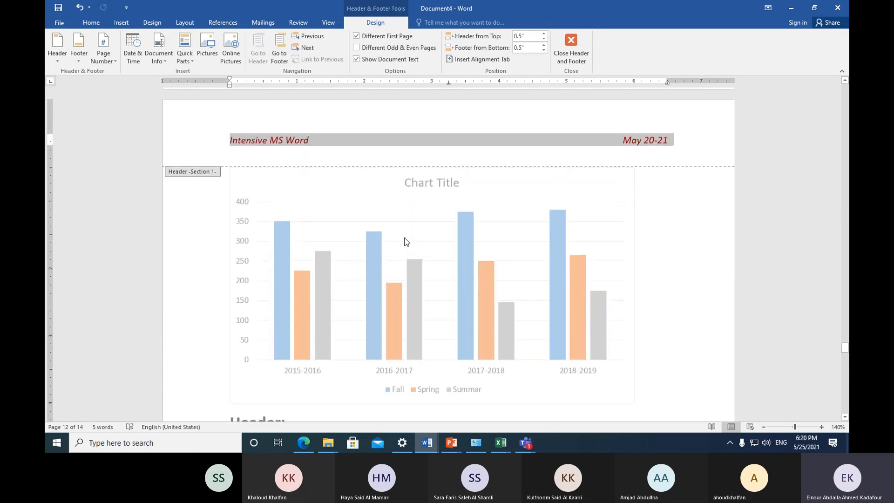
scroll(404, 241, "down", 10)
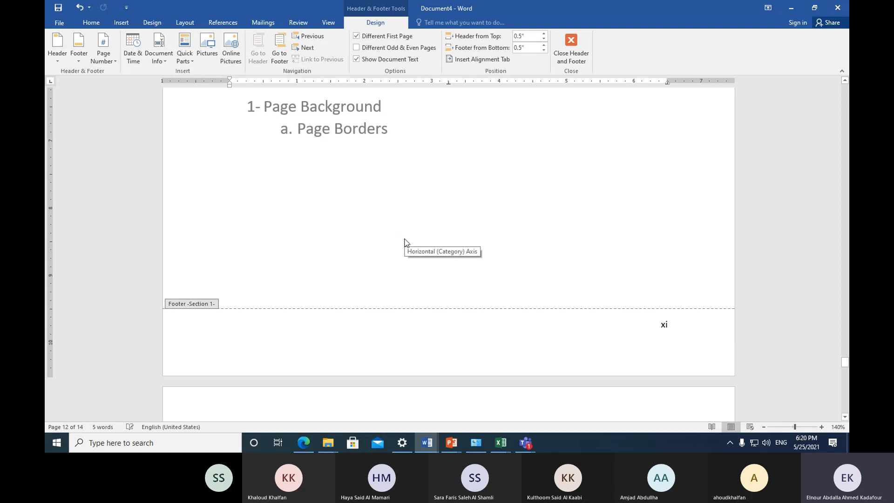
left_click(383, 326)
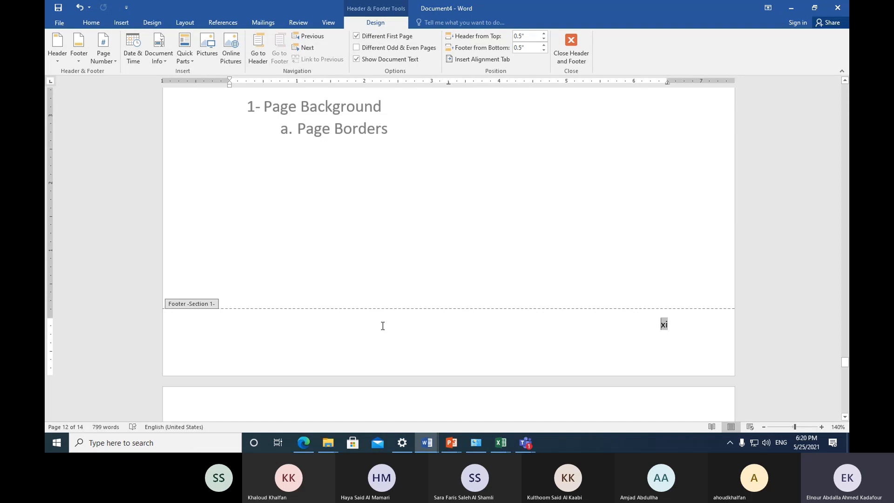
scroll(382, 326, "up", 5)
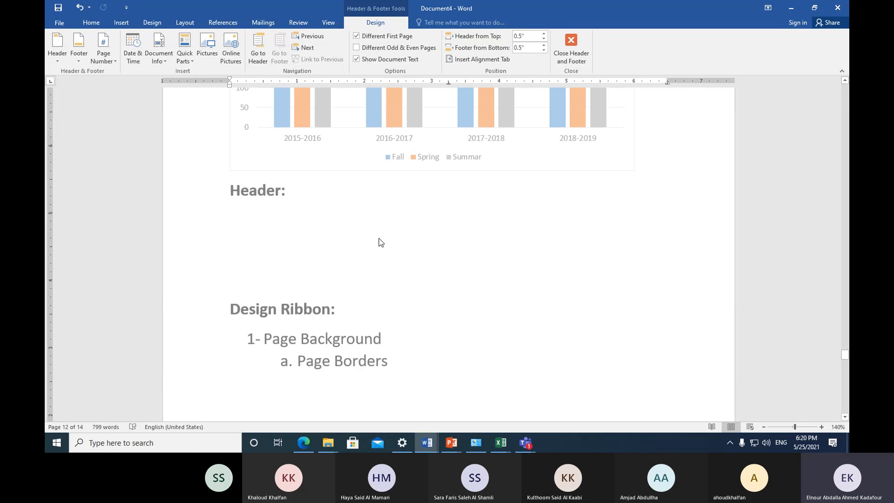
scroll(380, 242, "up", 3)
scroll(381, 242, "up", 5)
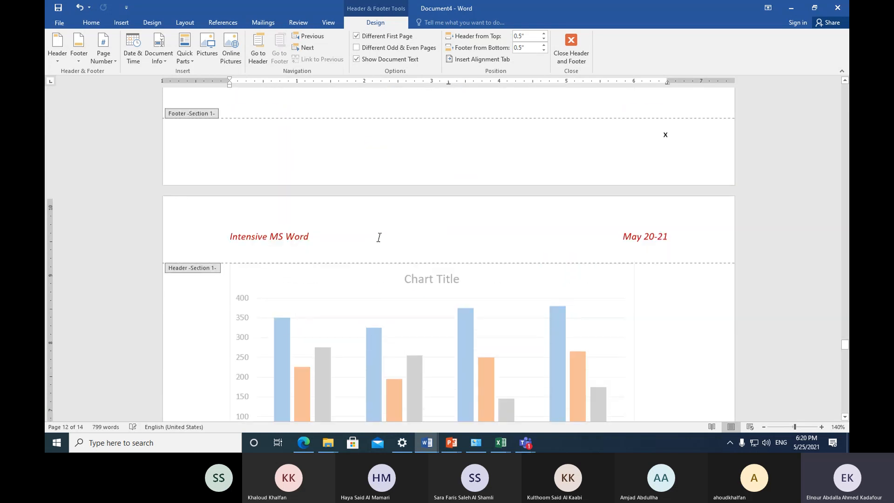
Close header and footer editing, and check the header above the column chart in the normal document view.
left_click(570, 40)
scroll(354, 309, "down", 4)
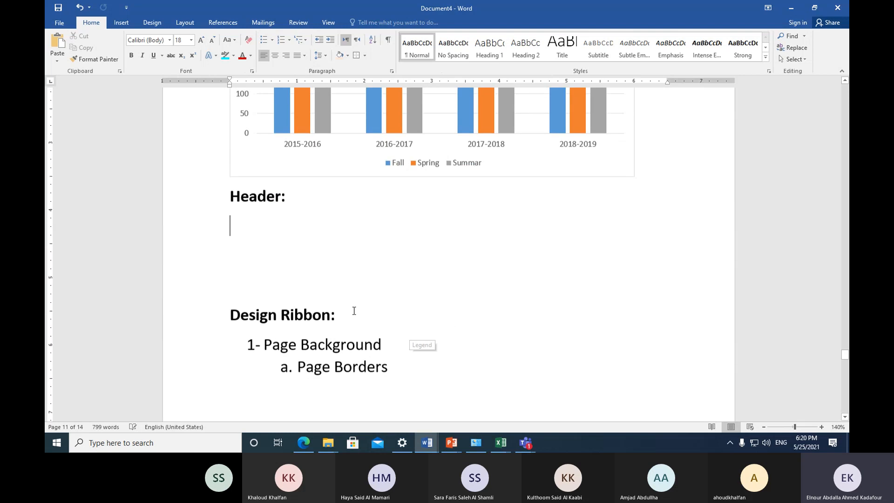
scroll(331, 181, "down", 3)
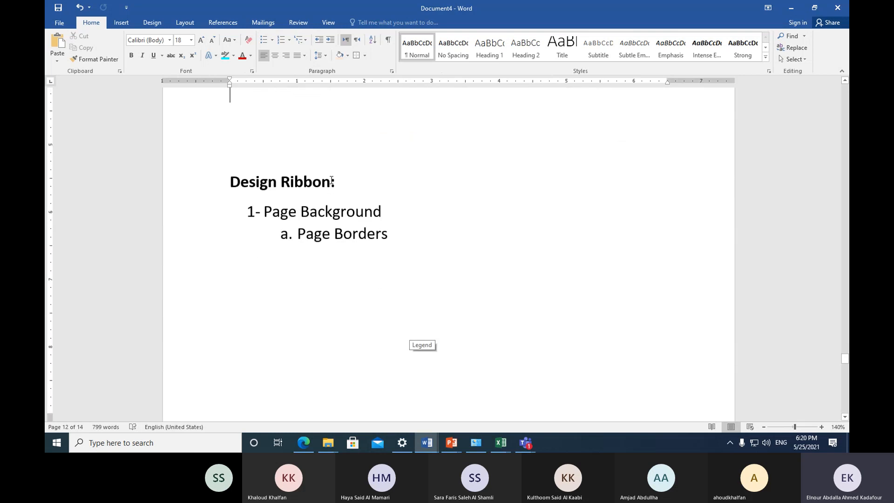
scroll(343, 207, "up", 4)
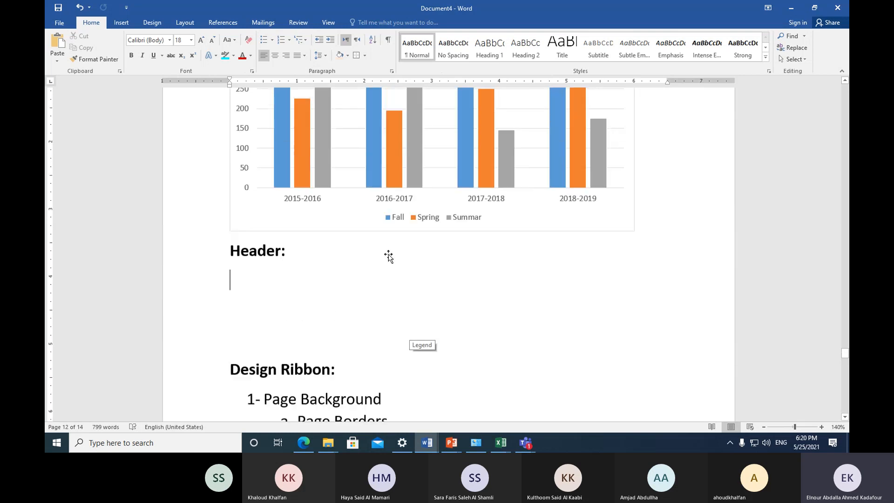
scroll(388, 256, "up", 6)
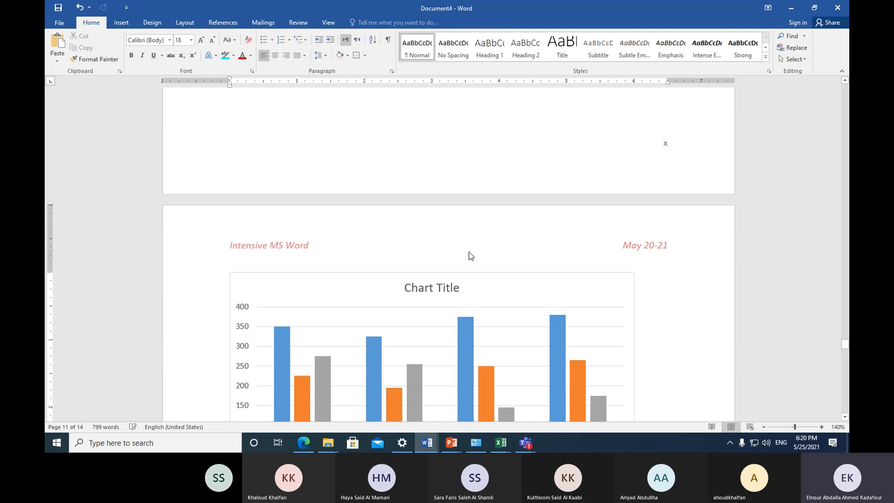
left_click(122, 23)
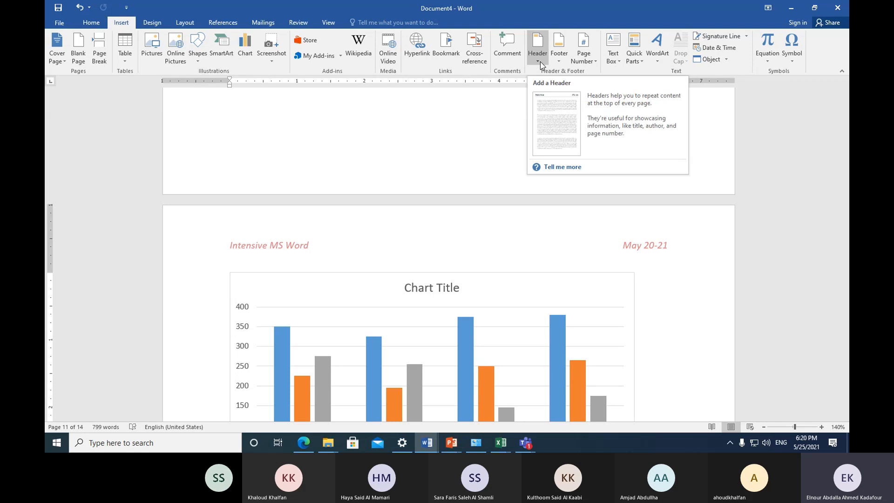
scroll(649, 253, "down", 3)
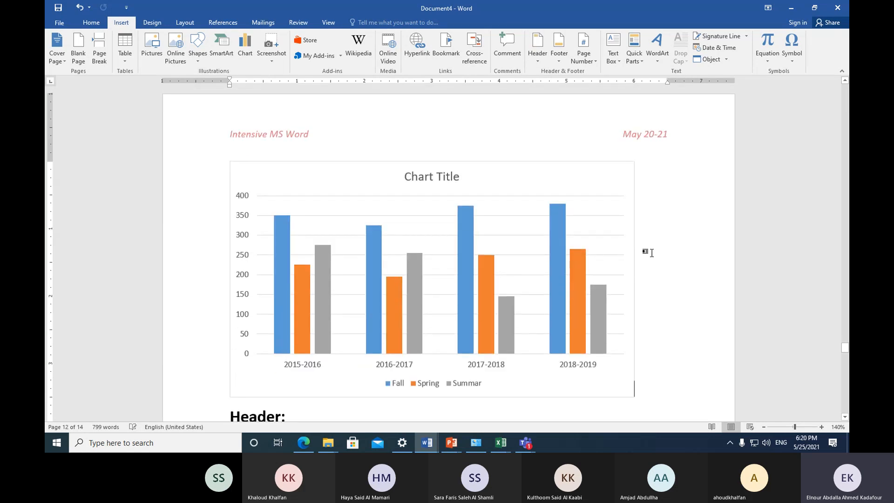
Open the chart page's header for editing, examine the Section 1 footer and the Section 2 header, and close header and footer editing.
double_click(620, 135)
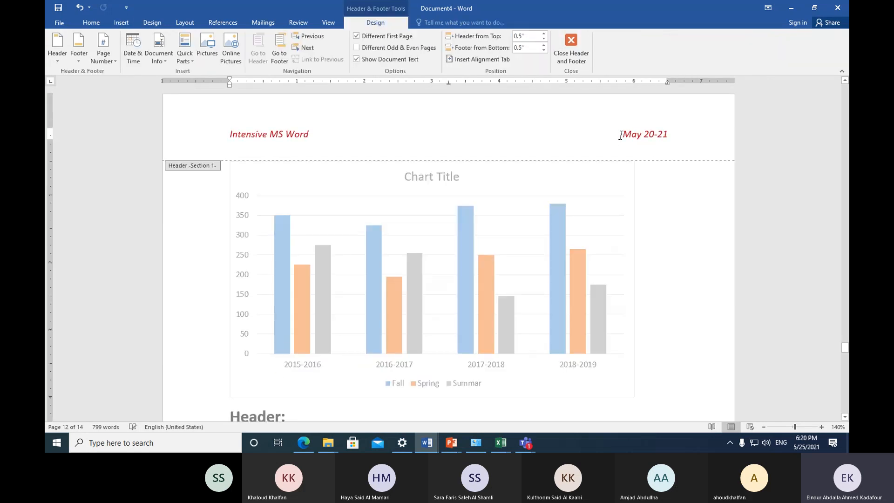
scroll(484, 284, "down", 8)
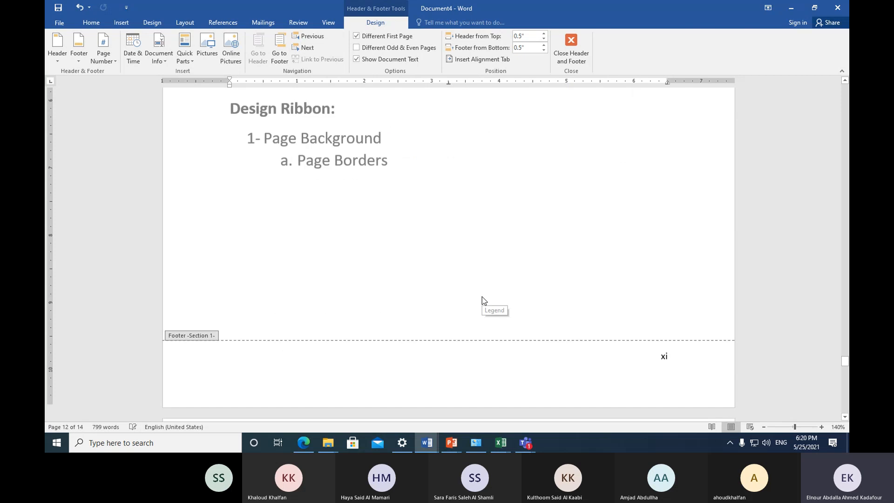
scroll(481, 297, "down", 3)
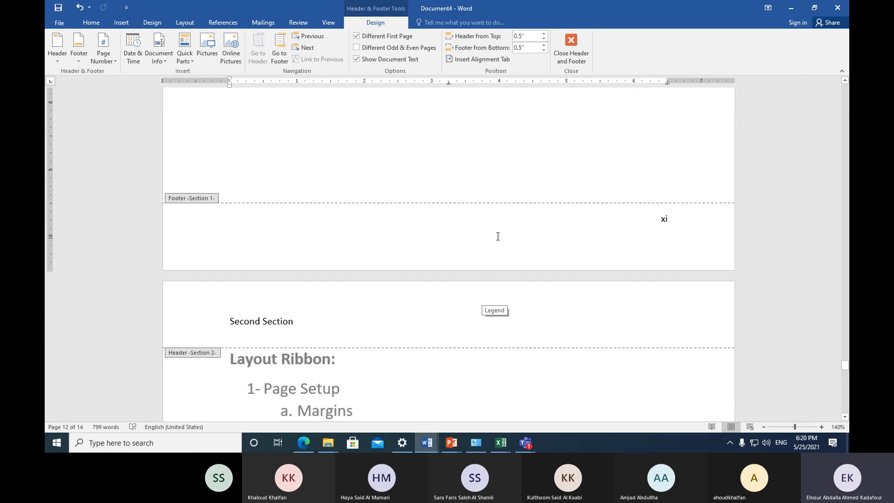
scroll(498, 236, "up", 6)
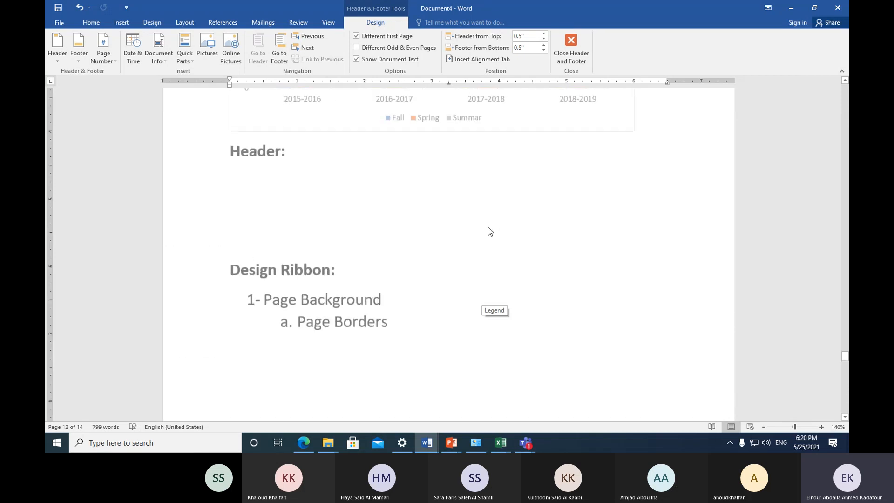
scroll(488, 232, "up", 4)
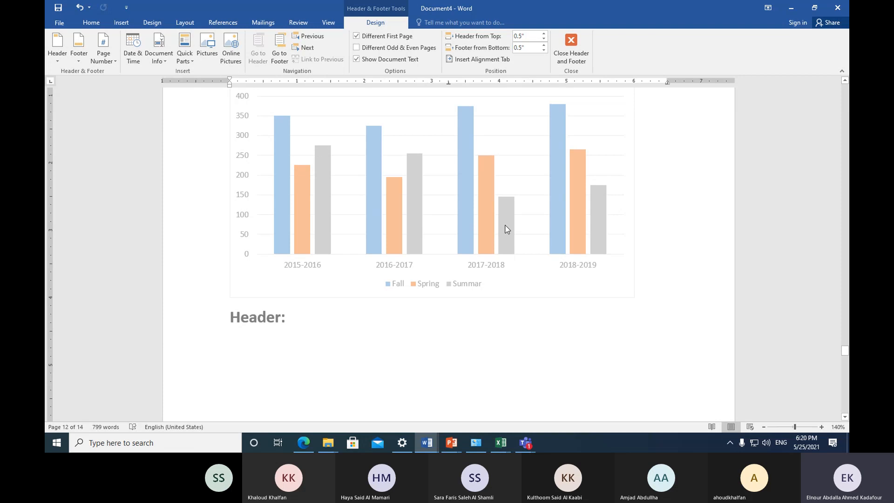
scroll(531, 184, "up", 4)
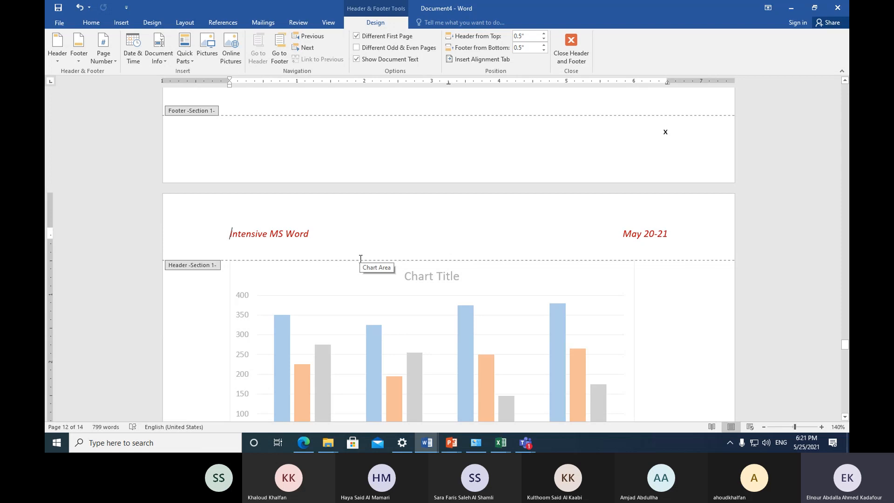
left_click(571, 44)
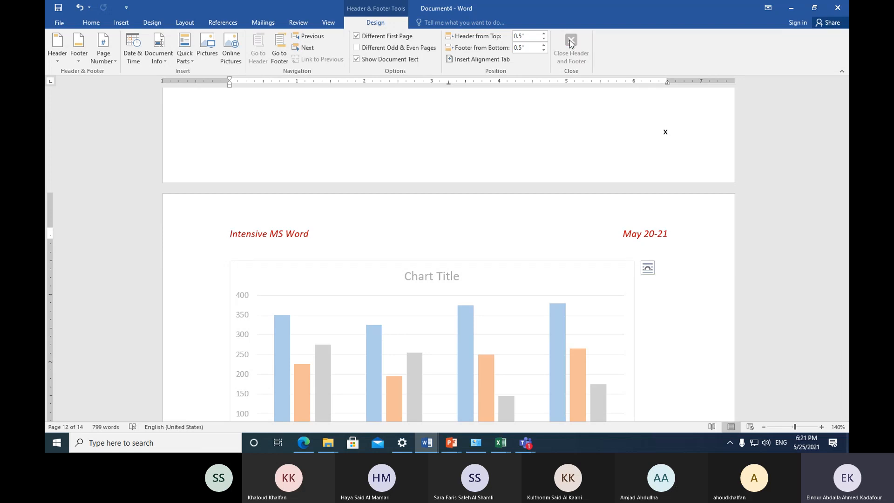
Open the Section 1 footer for editing at the page number below the Design Ribbon list.
scroll(474, 215, "down", 1)
scroll(474, 217, "down", 8)
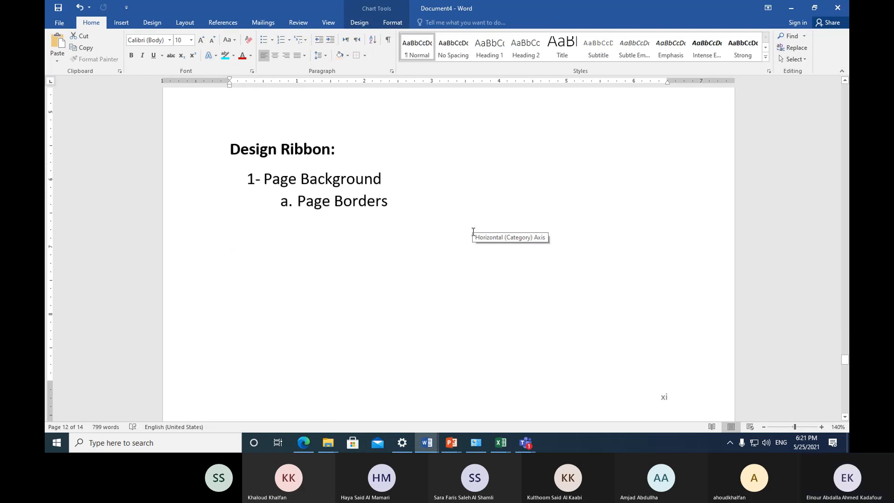
left_click(122, 23)
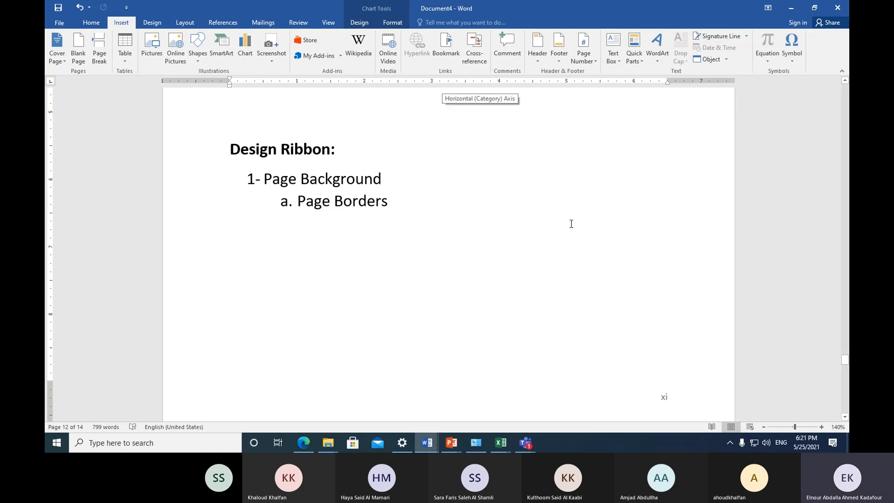
scroll(622, 307, "down", 3)
left_click(649, 263)
double_click(648, 263)
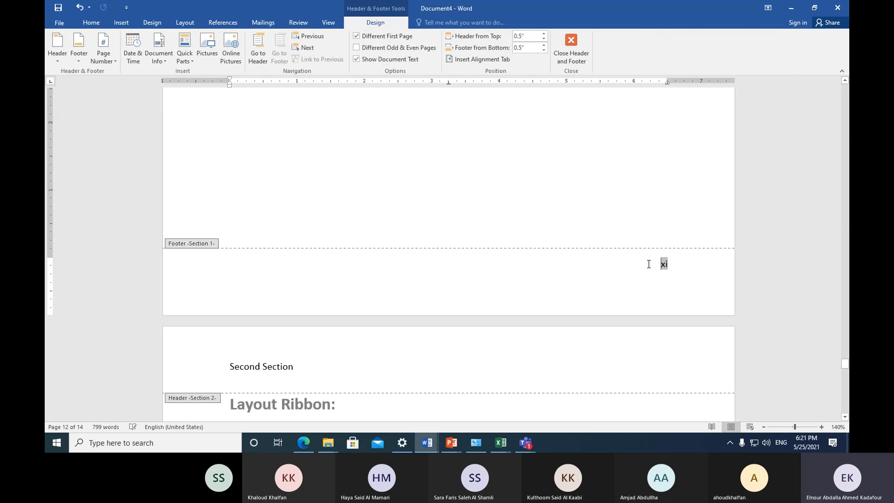
Compare the headers and footers of the Section 1 chart and SmartArt pages with those of the Section 2 pages.
scroll(578, 250, "up", 15)
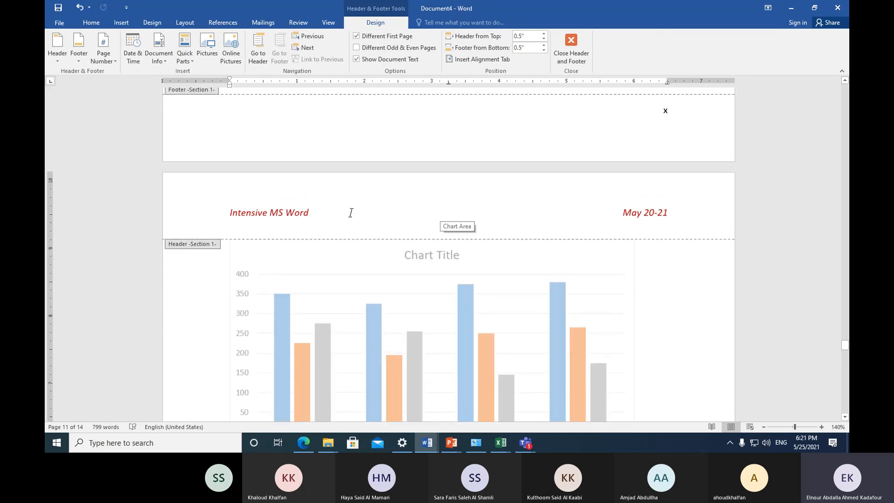
scroll(512, 295, "down", 5)
scroll(517, 303, "down", 12)
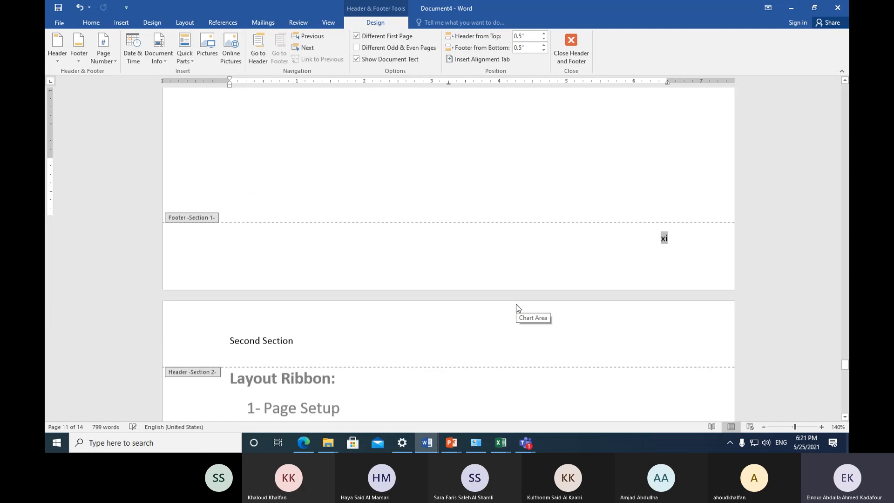
scroll(518, 307, "down", 7)
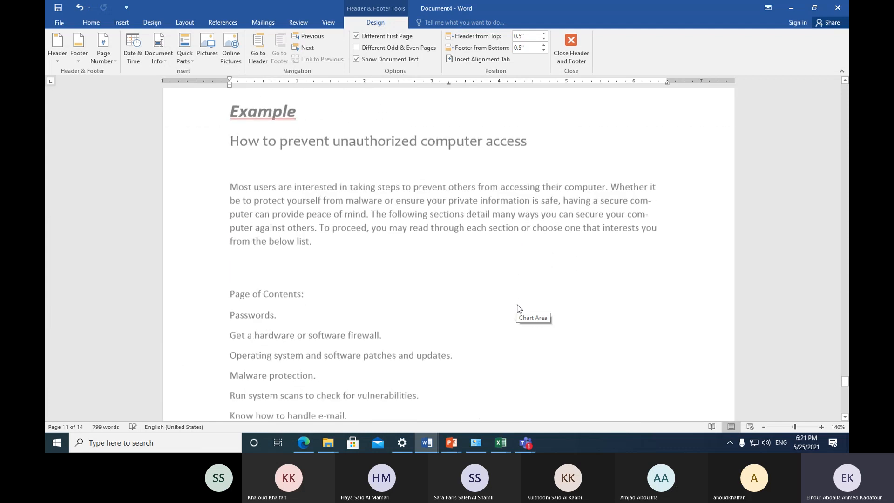
scroll(517, 305, "up", 18)
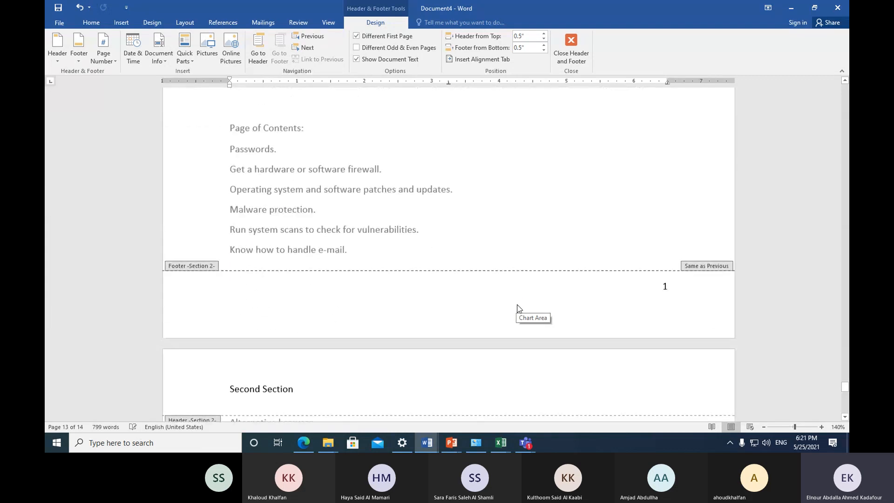
scroll(520, 289, "up", 9)
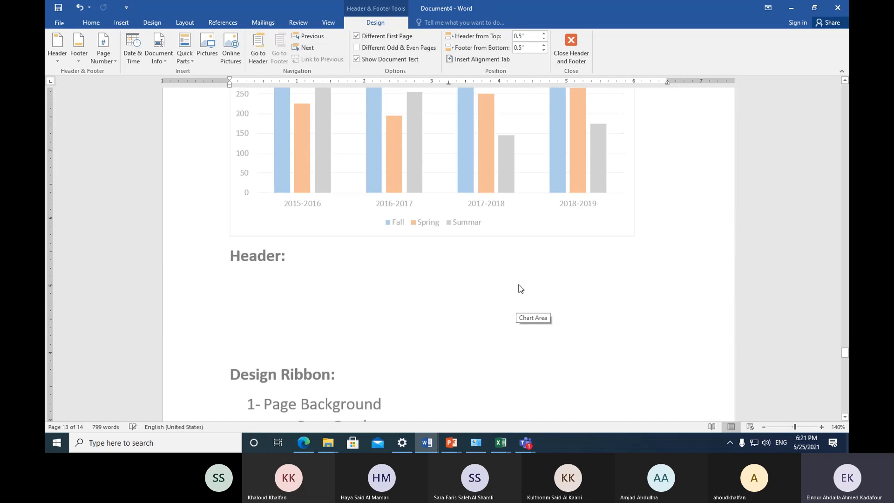
scroll(518, 275, "up", 8)
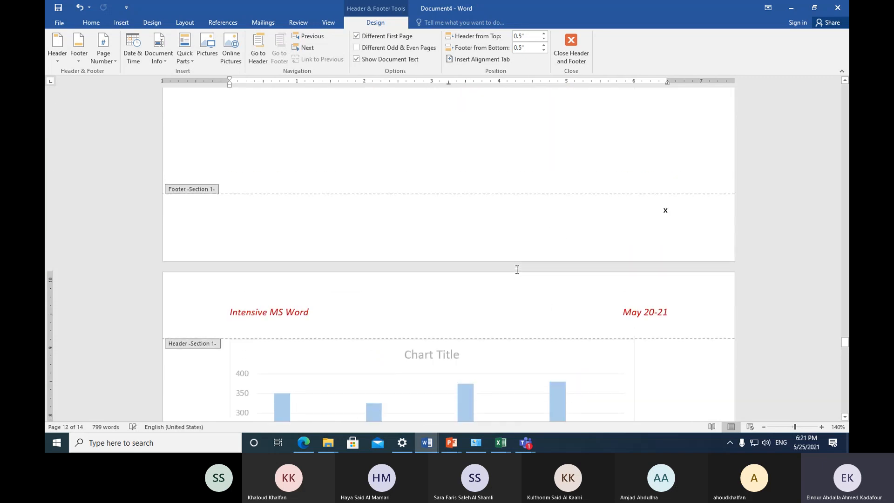
scroll(517, 271, "up", 5)
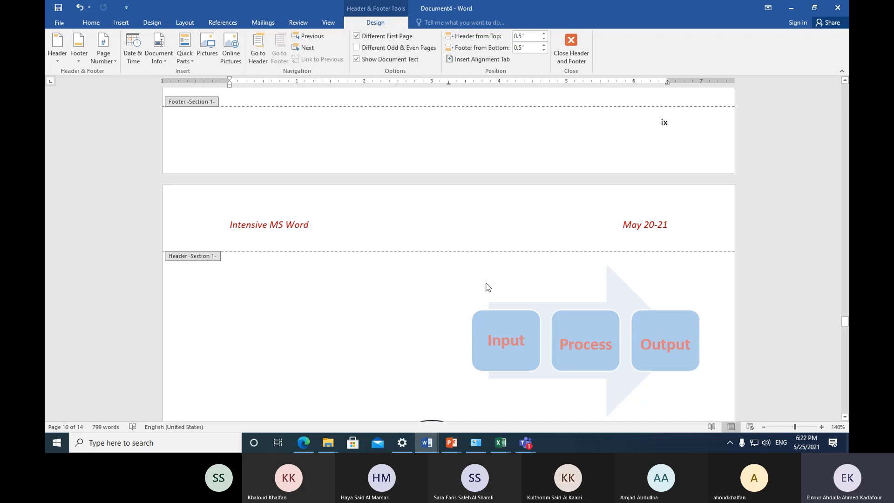
scroll(461, 247, "down", 6)
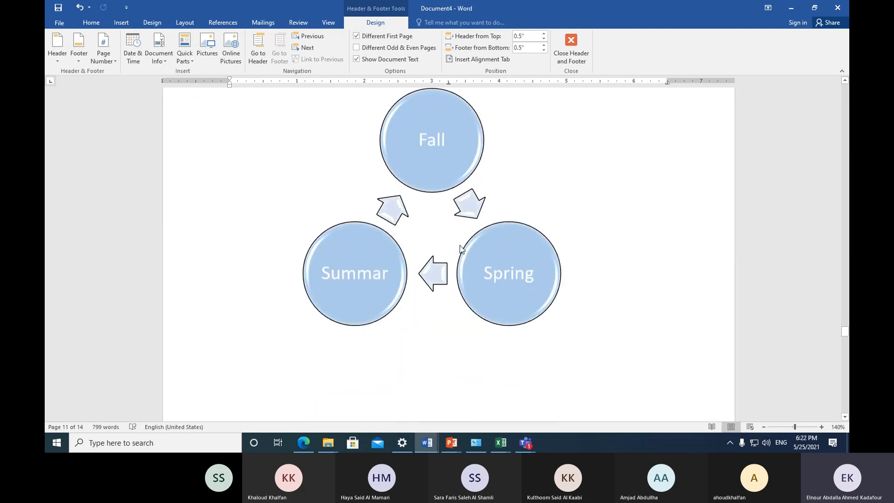
scroll(460, 245, "up", 3)
Switch to the Microsoft Teams meeting window and check its participants list and meeting chat.
left_click(523, 440)
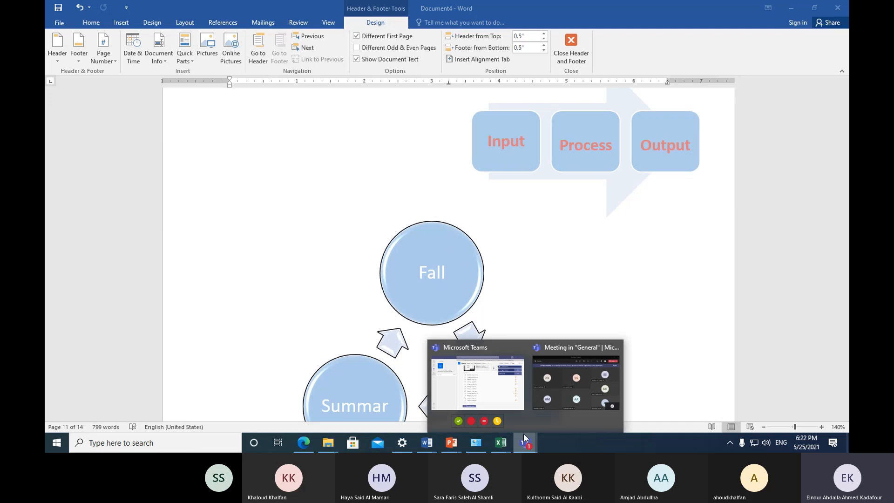
left_click(535, 403)
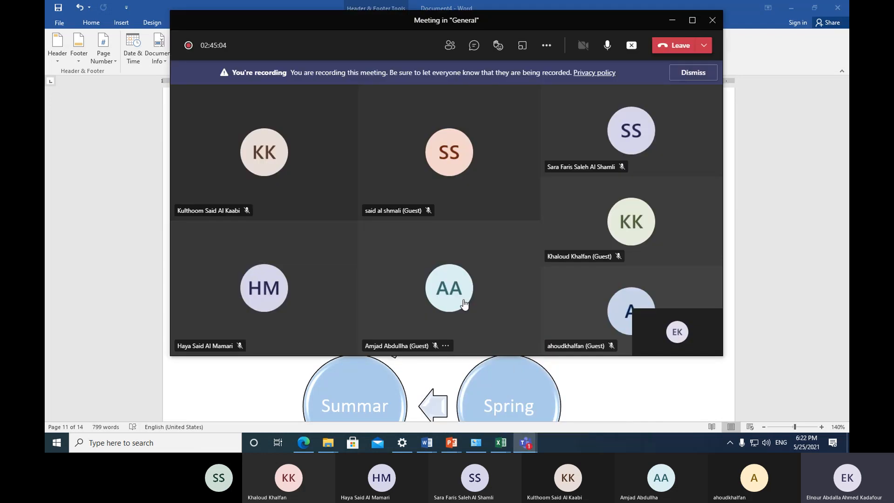
mouse_move(464, 304)
left_click(448, 51)
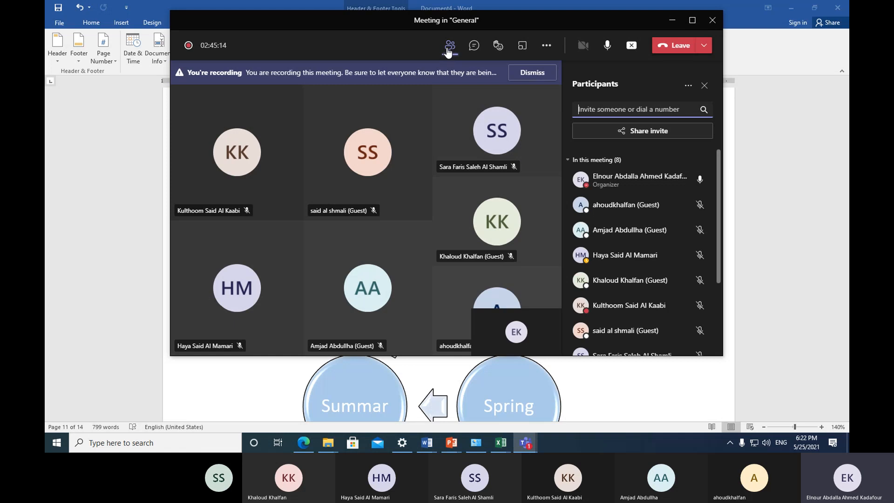
left_click(473, 49)
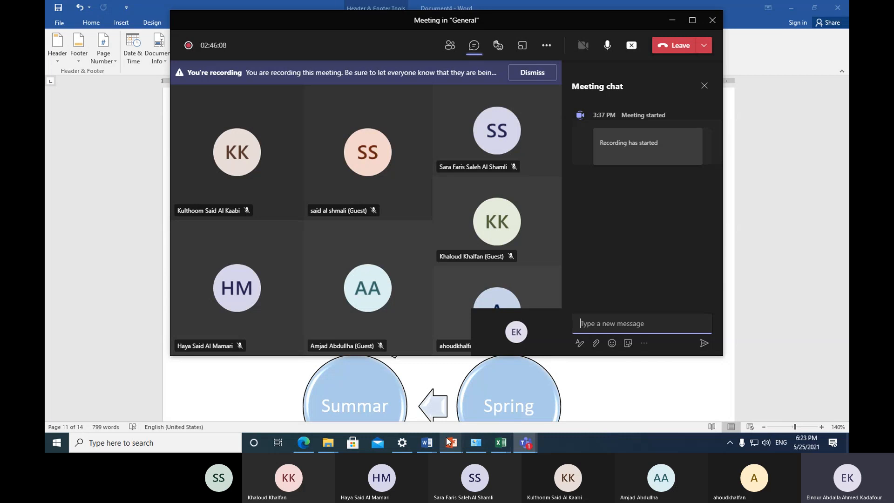
Switch back to Document4 in Word and review the headers and footers from the SmartArt page to the start of Section 2.
left_click(427, 439)
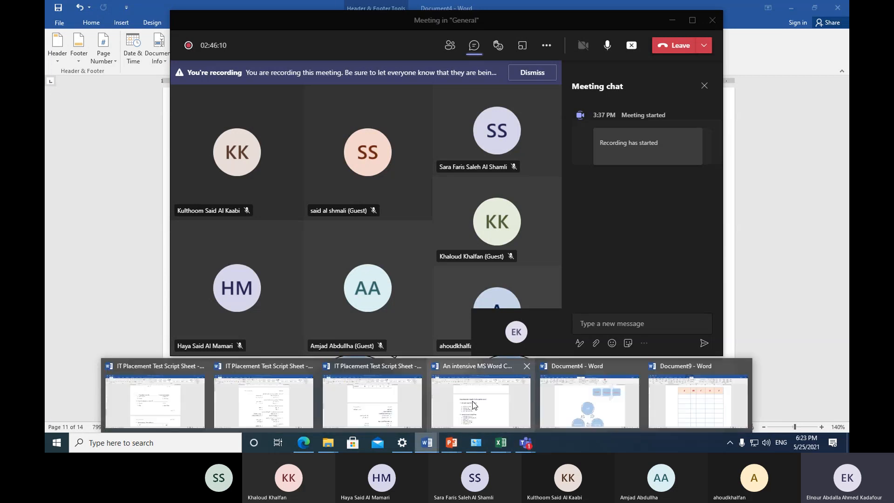
left_click(552, 400)
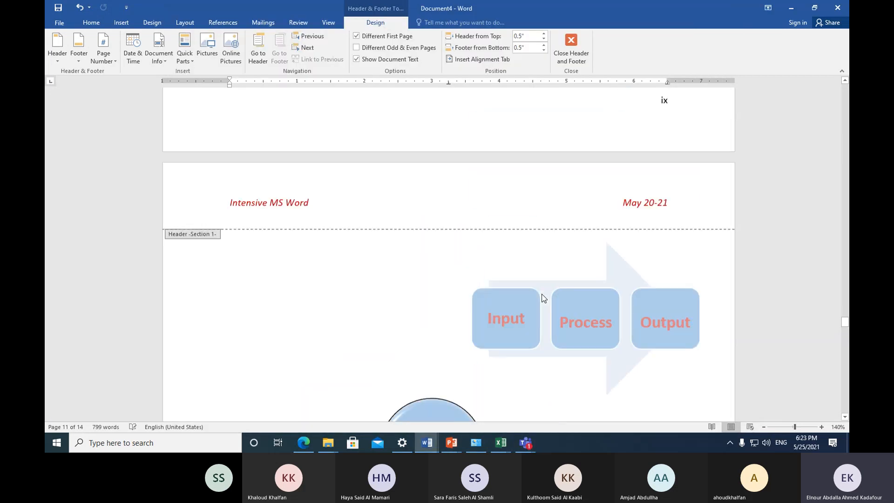
scroll(544, 298, "up", 3)
scroll(543, 293, "down", 2)
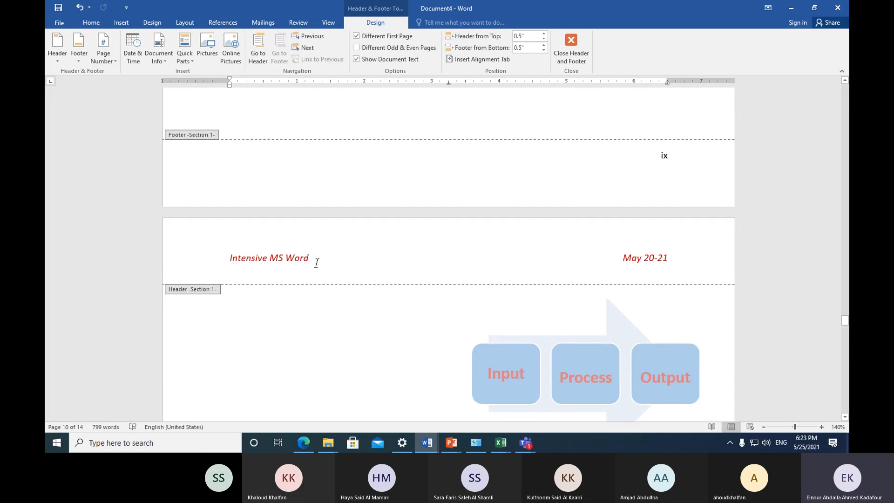
scroll(344, 261, "down", 4)
scroll(345, 260, "down", 10)
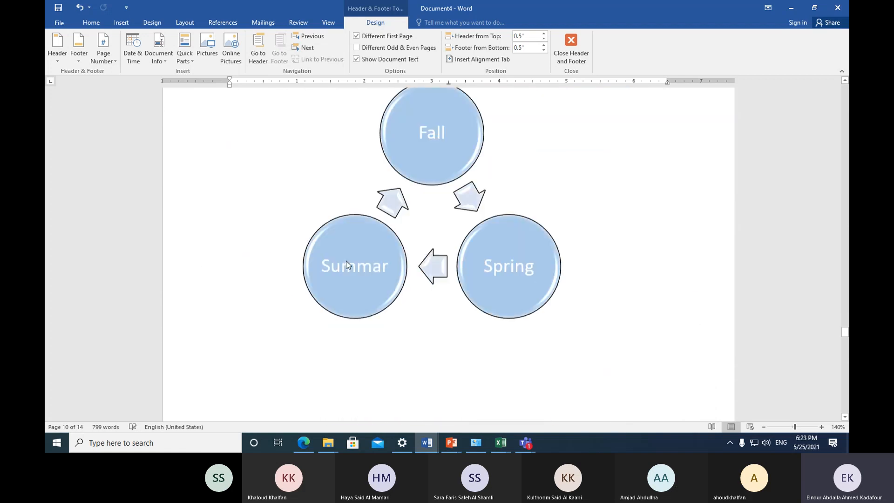
scroll(347, 261, "down", 12)
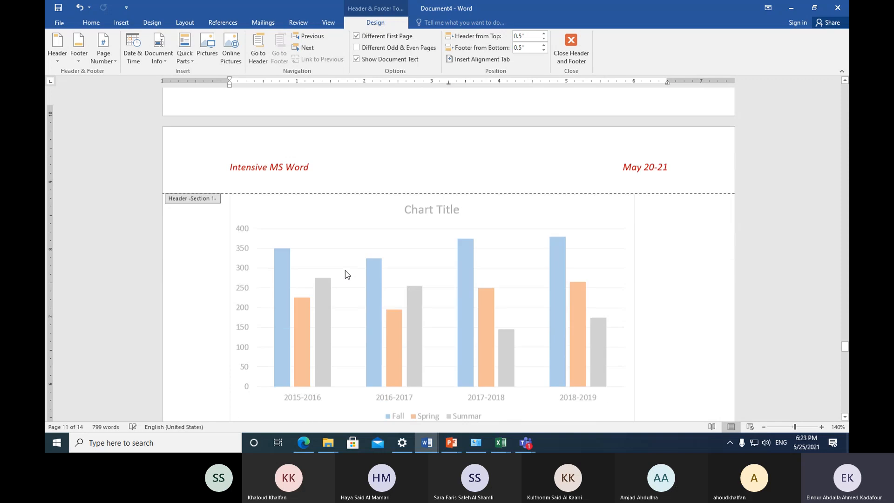
scroll(346, 282, "down", 3)
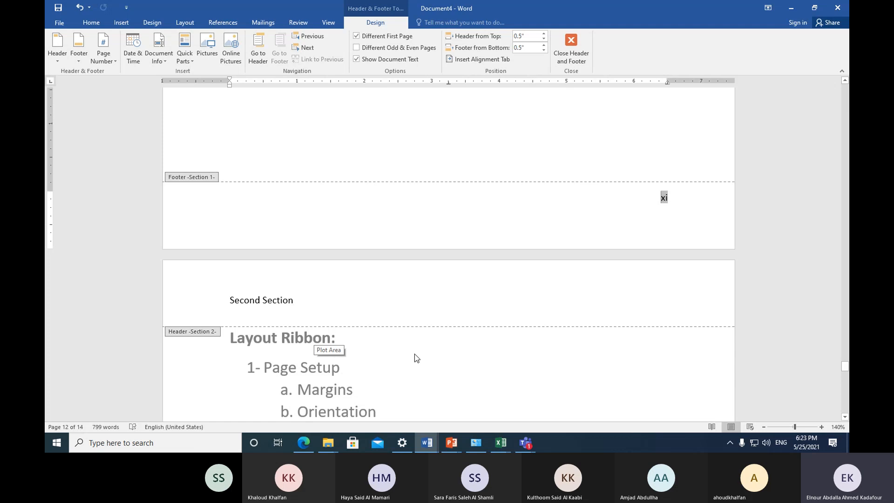
scroll(416, 357, "up", 5)
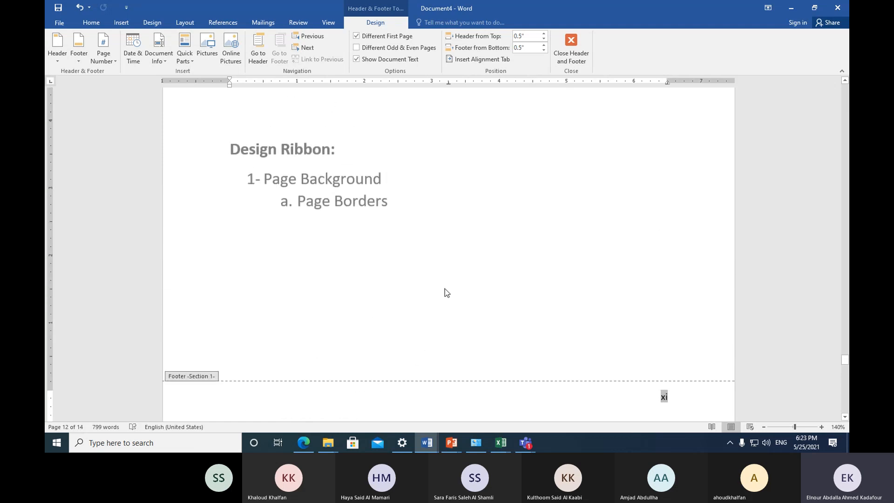
scroll(473, 279, "up", 10)
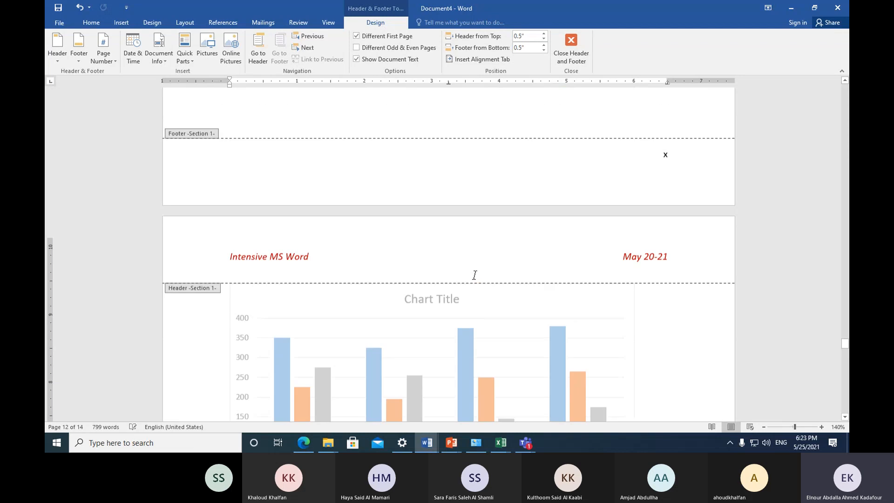
scroll(474, 275, "up", 1)
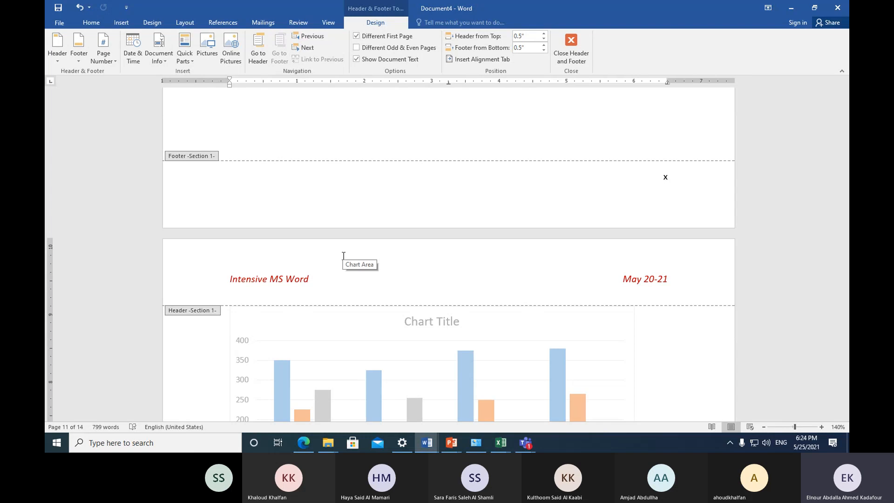
View the built-in footer designs without applying one, close header and footer editing, and check the end of the Design Ribbon page.
left_click(79, 59)
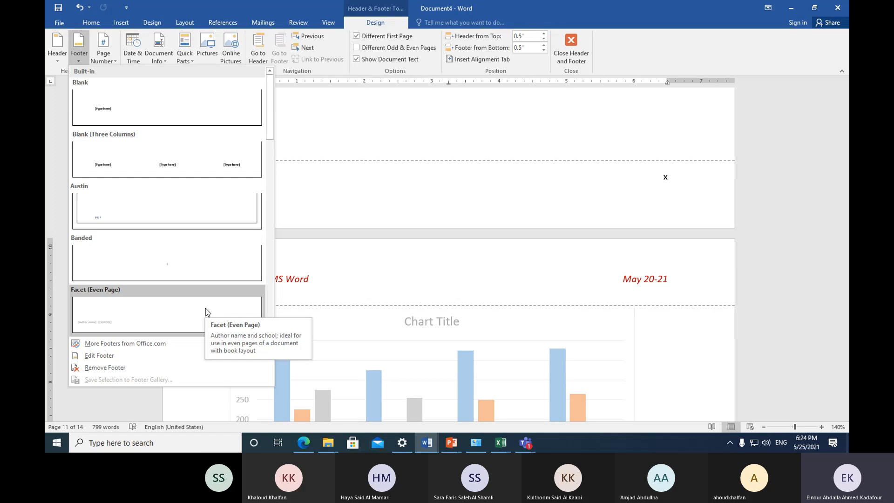
left_click(426, 134)
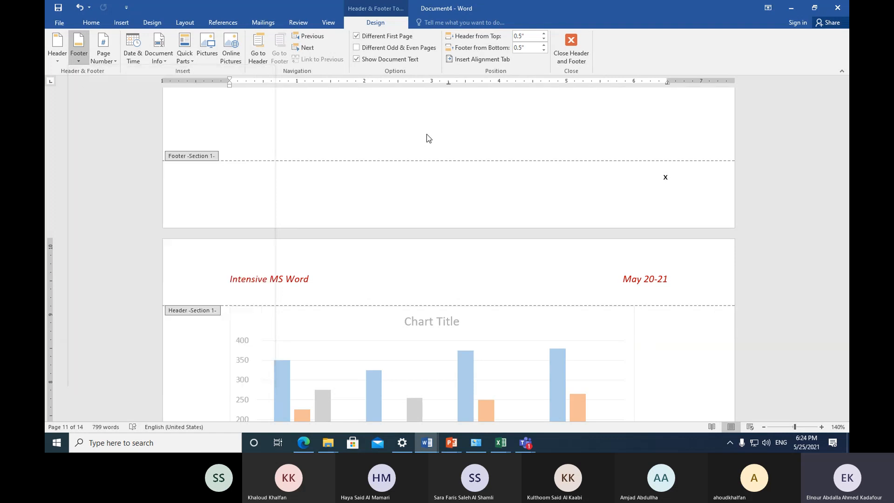
left_click(569, 43)
scroll(509, 222, "down", 1)
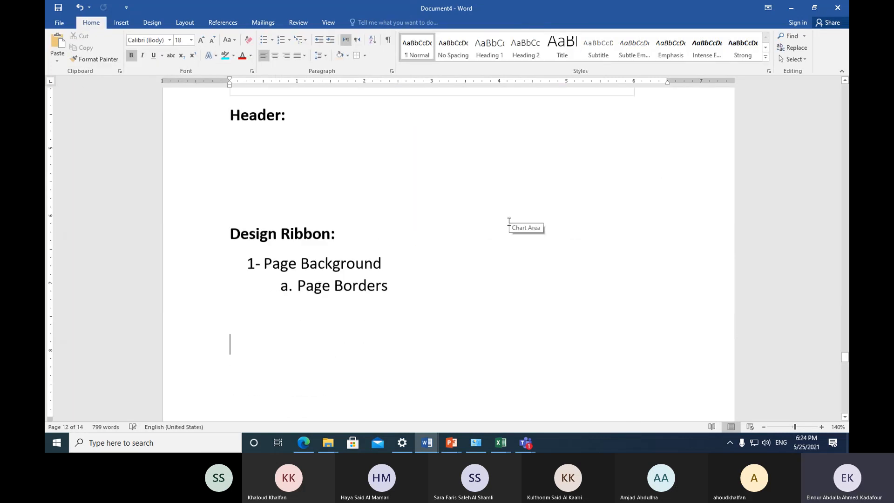
scroll(508, 222, "down", 3)
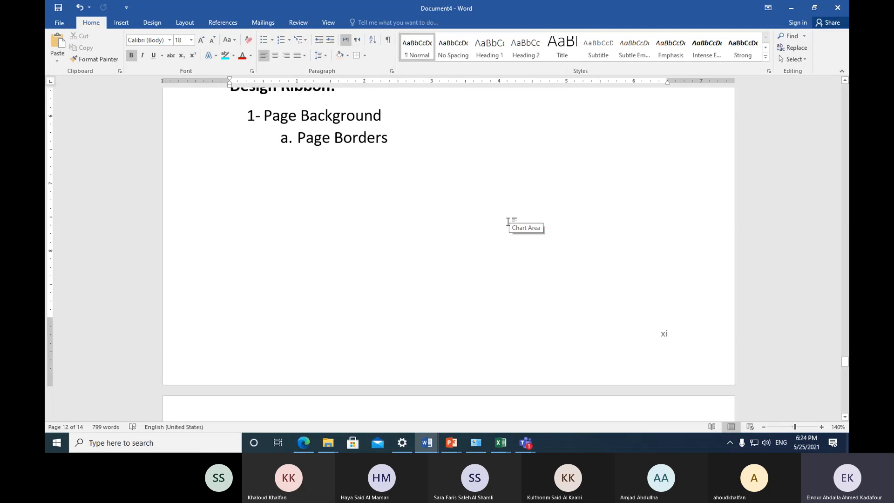
View the built-in footer designs and the bottom-of-page number styles without applying one.
left_click(120, 23)
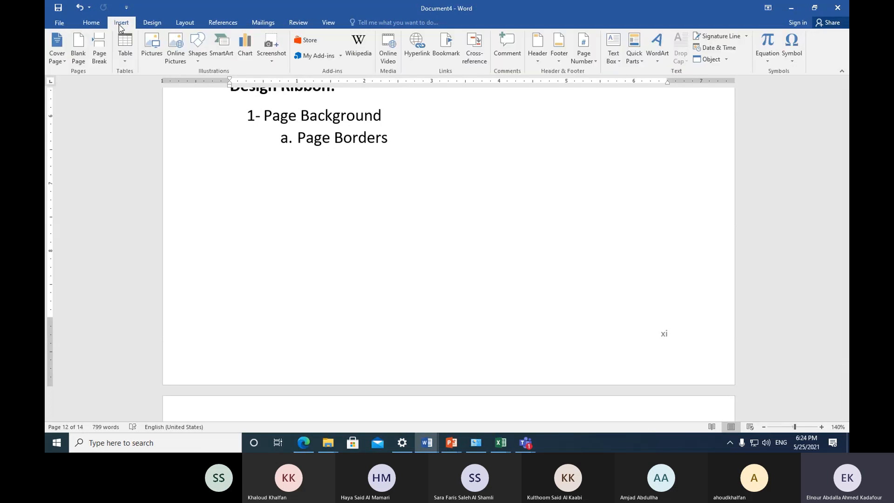
left_click(558, 52)
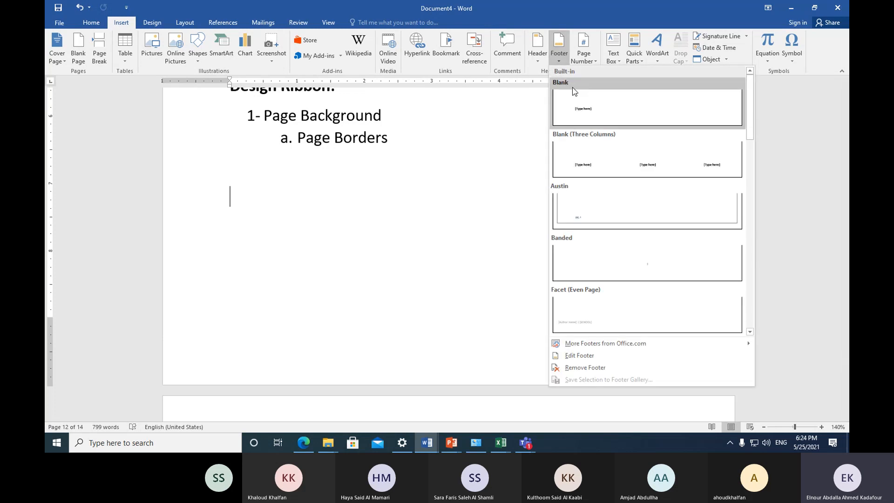
scroll(612, 240, "down", 4)
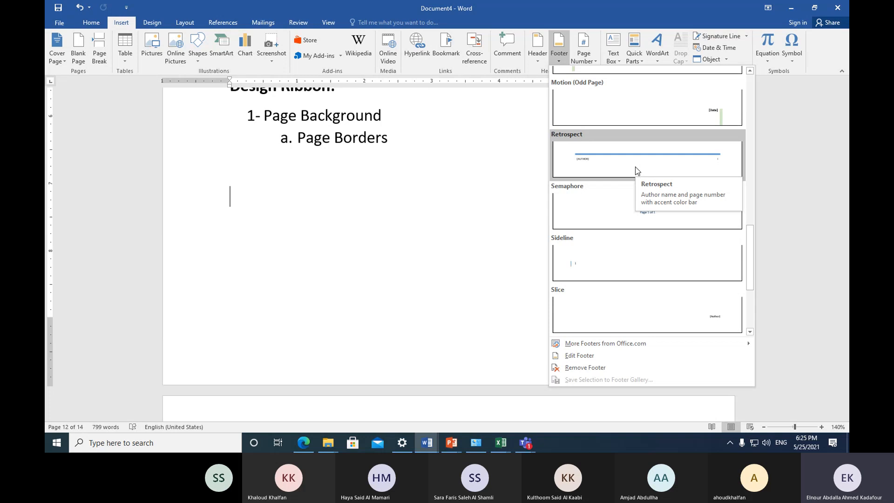
left_click(593, 58)
left_click(594, 58)
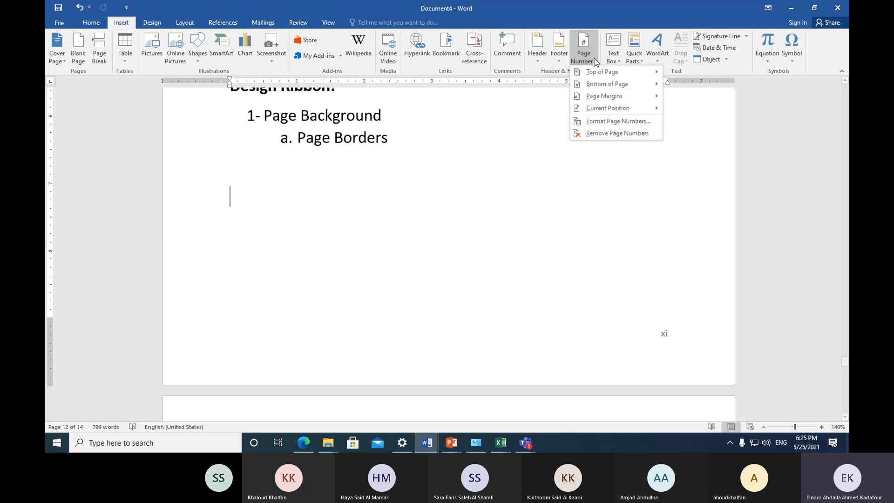
mouse_move(600, 86)
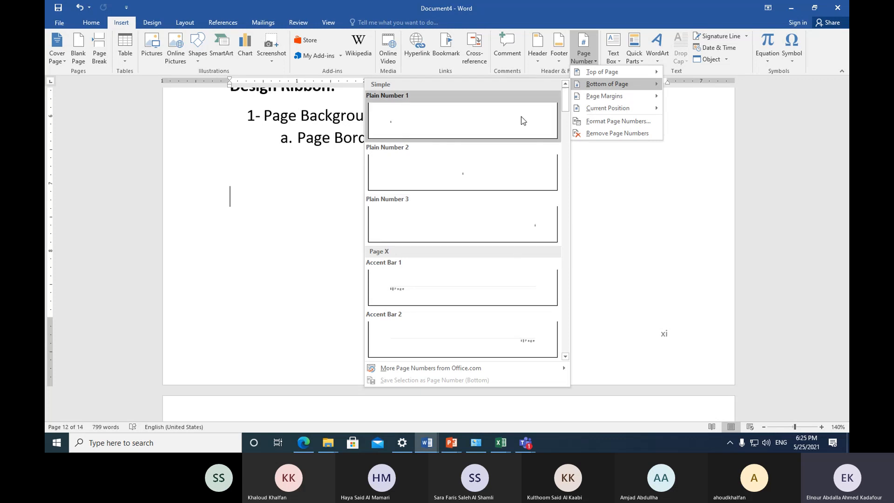
Insert the Blank (Three Columns) footer on the Design Ribbon page and delete its centre placeholder.
left_click(557, 63)
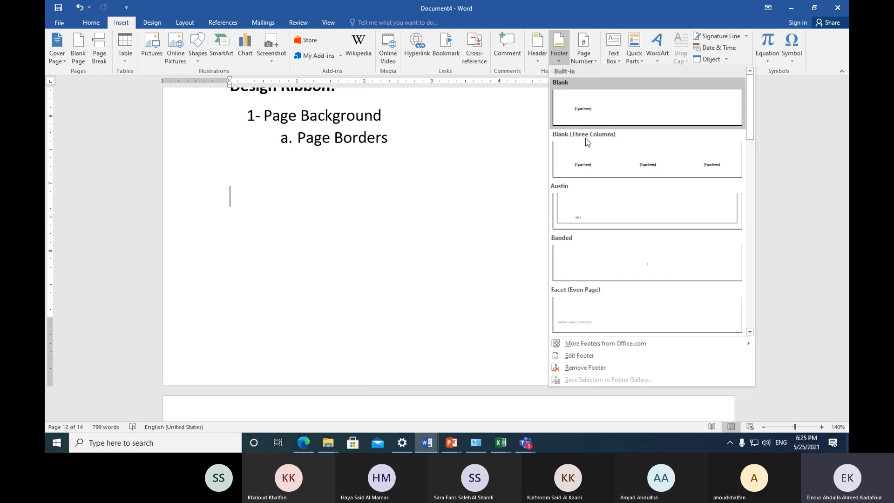
scroll(634, 249, "down", 3)
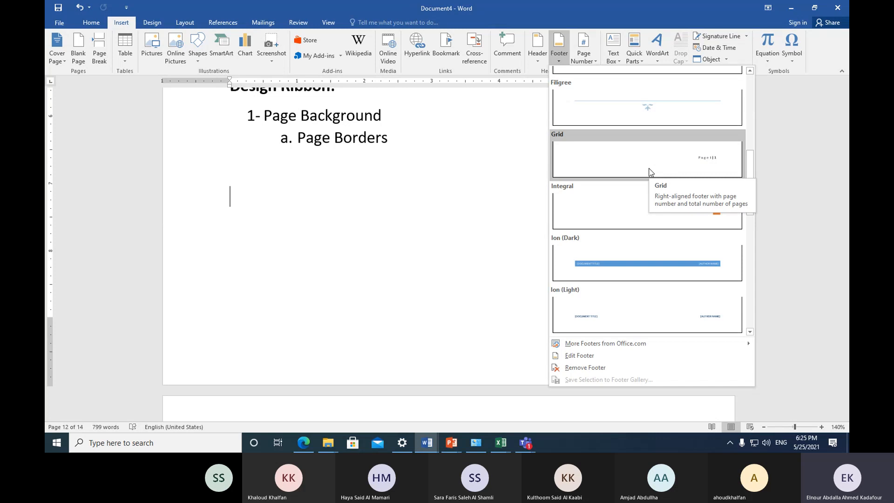
scroll(650, 172, "up", 5)
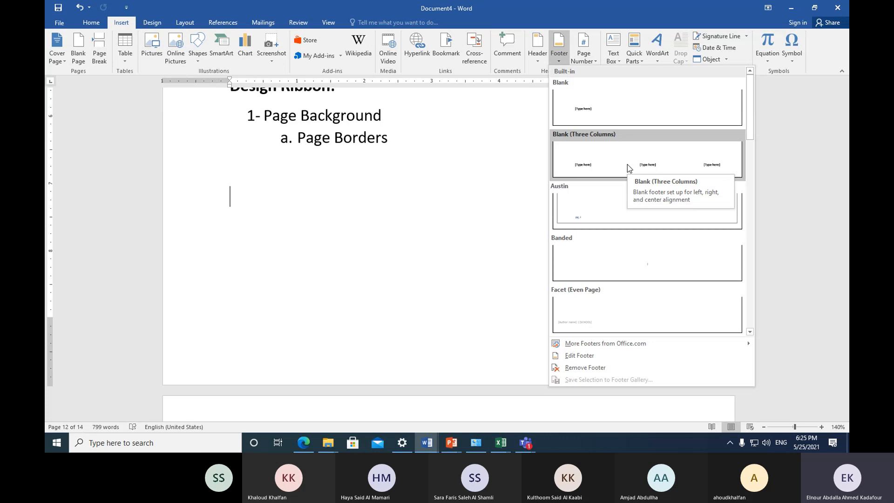
left_click(627, 164)
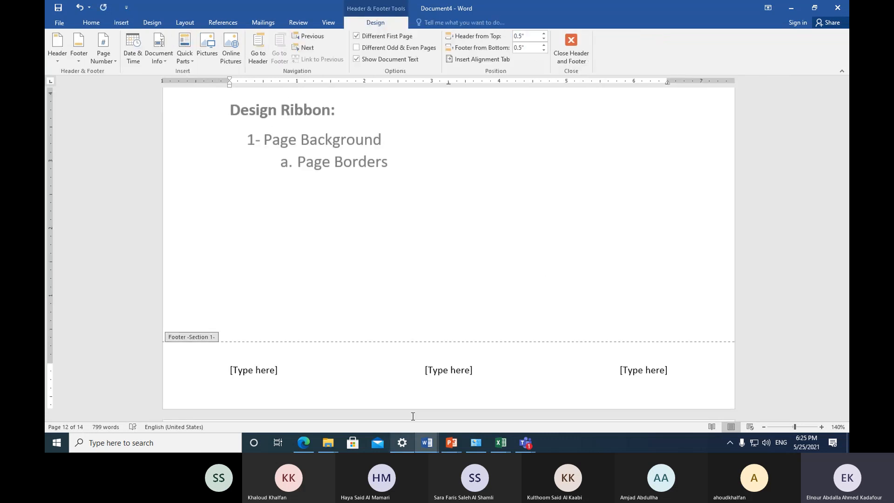
left_click(462, 370)
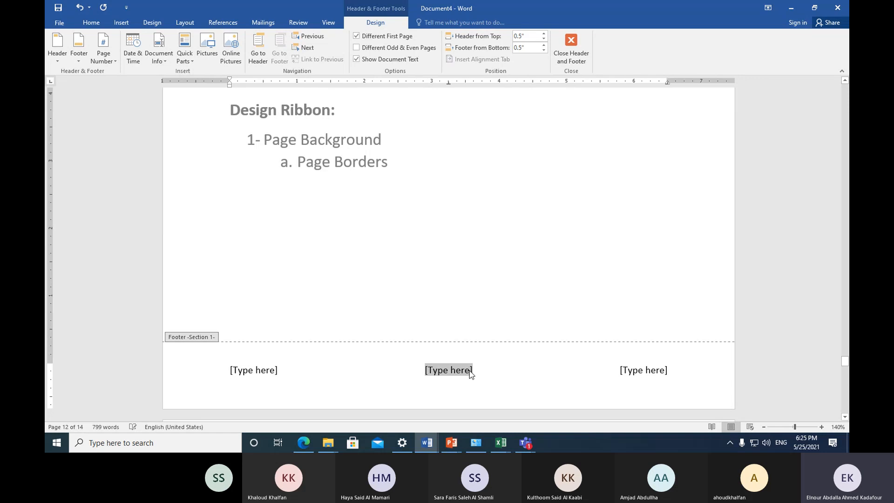
key("Delete")
Fill the footer's left placeholder with "UoB – Training Department" and its right placeholder with "1".
left_click(244, 374)
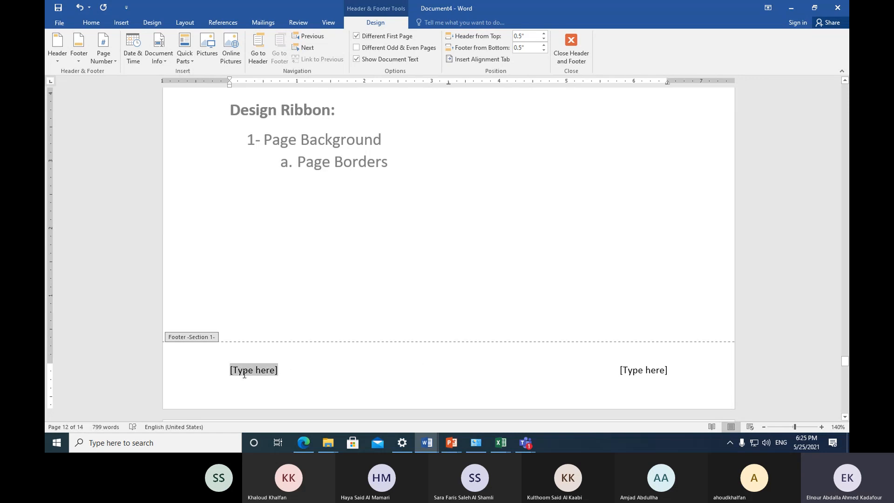
type("UoB")
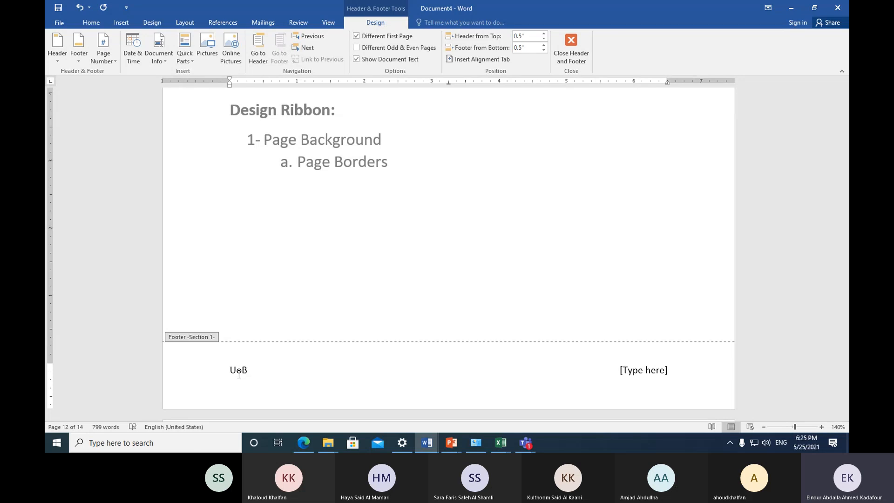
type("-")
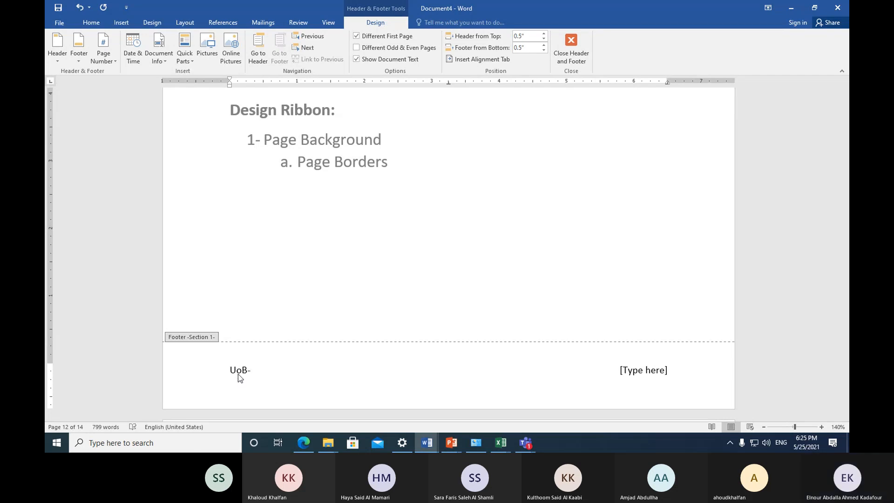
key("BackSpace")
type("- ")
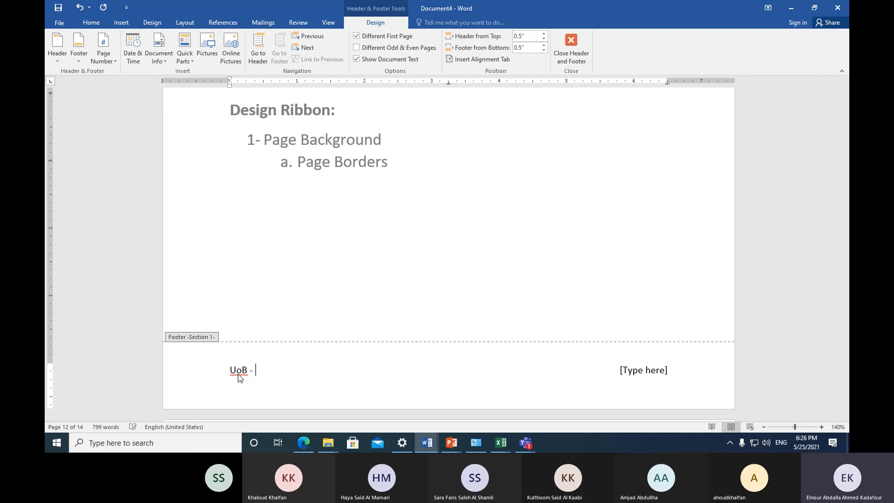
type("Training Department")
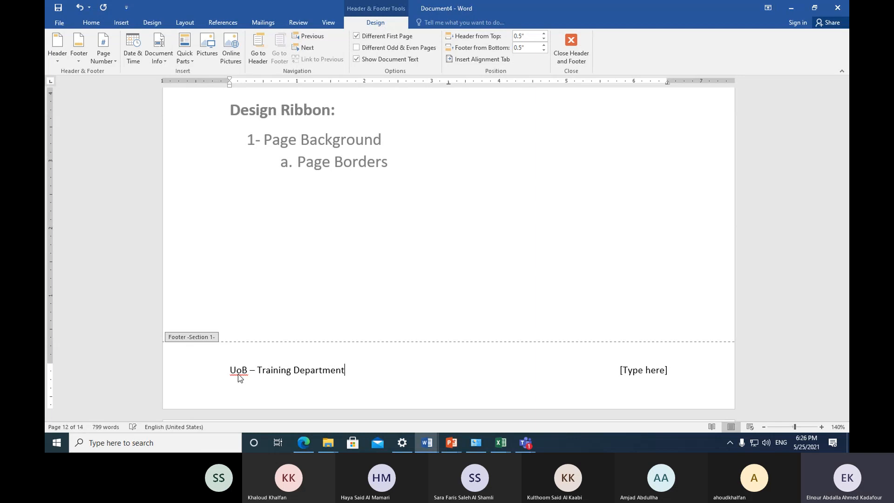
left_click(638, 368)
type("1")
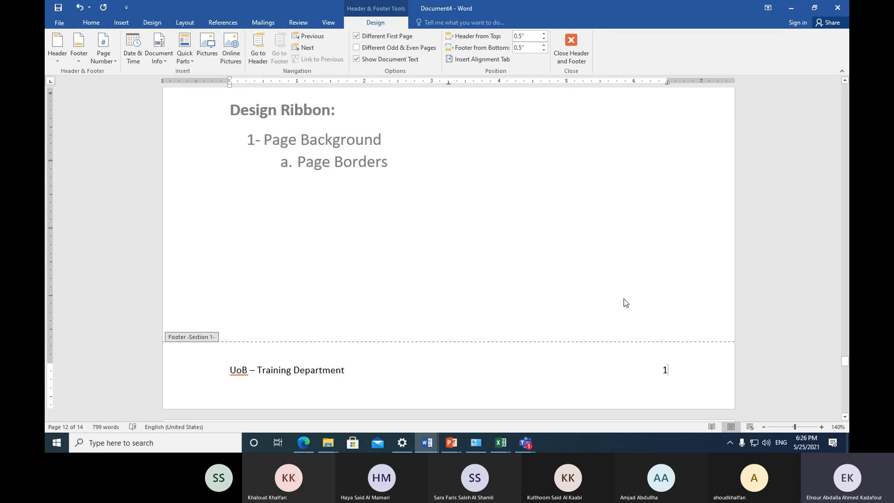
Compare the footer at the end of Section 1 with the footers on the Section 2 pages through the document's end.
scroll(625, 302, "down", 3)
scroll(625, 302, "down", 15)
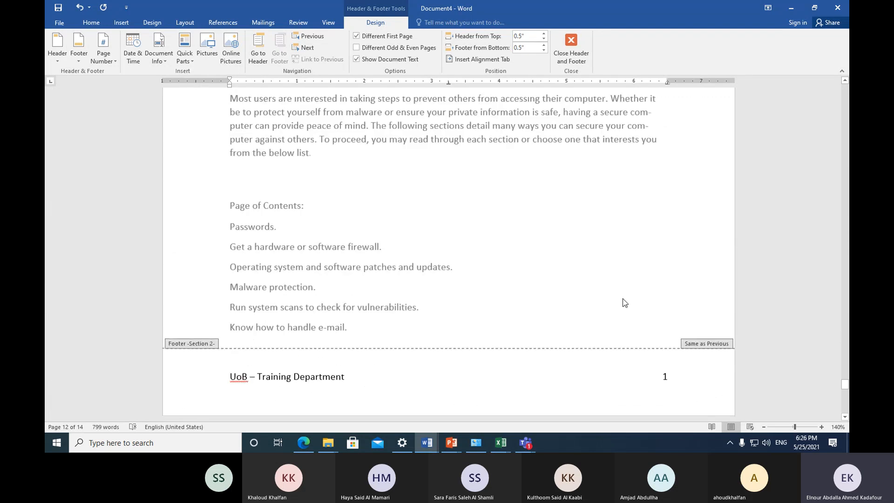
scroll(624, 301, "down", 15)
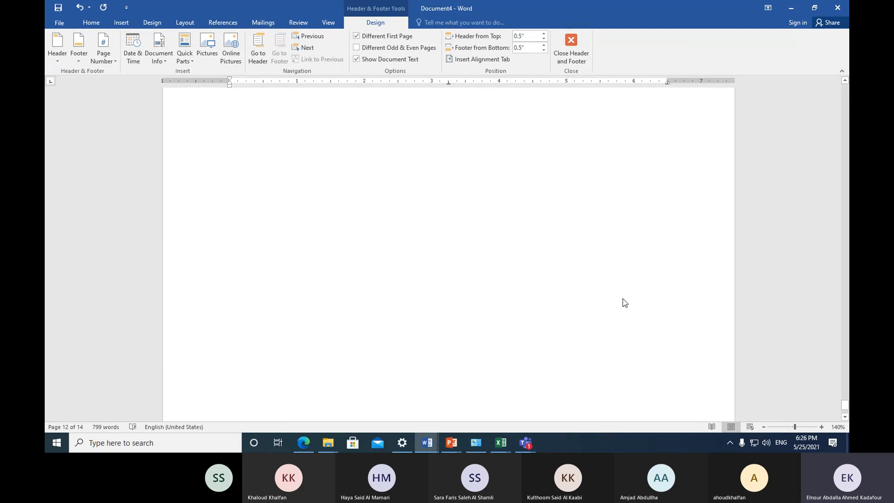
scroll(624, 303, "up", 15)
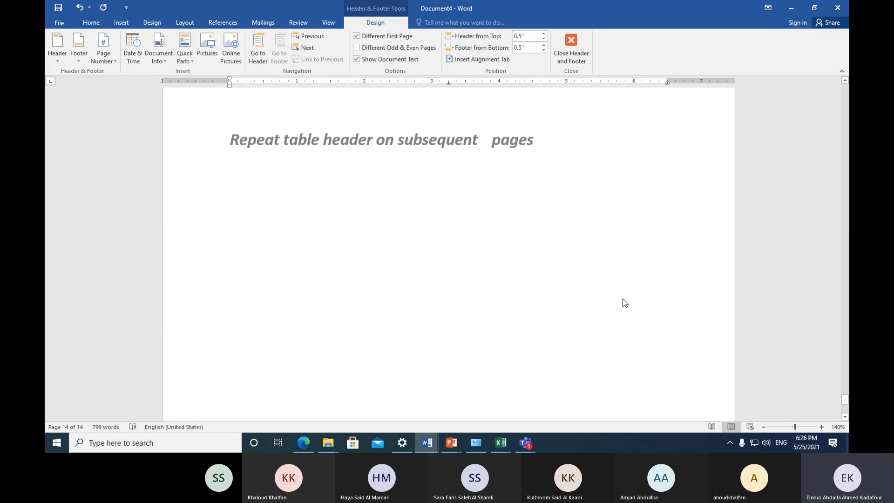
scroll(624, 303, "up", 15)
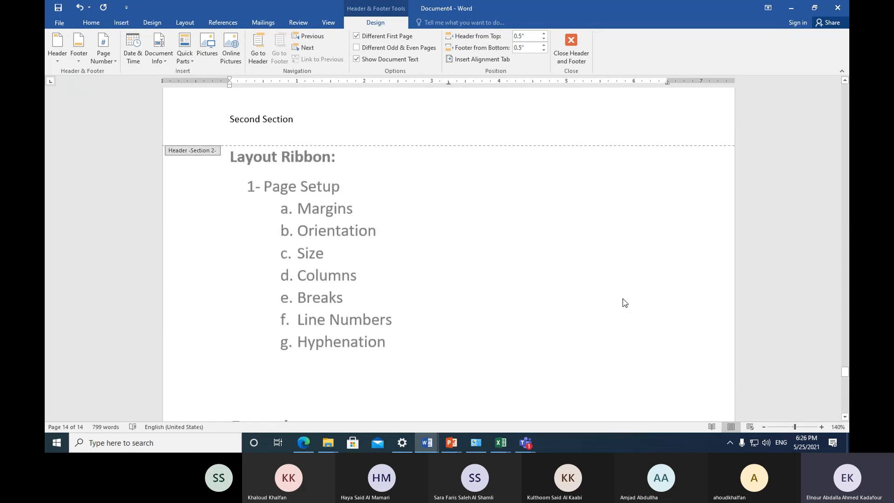
scroll(625, 302, "down", 4)
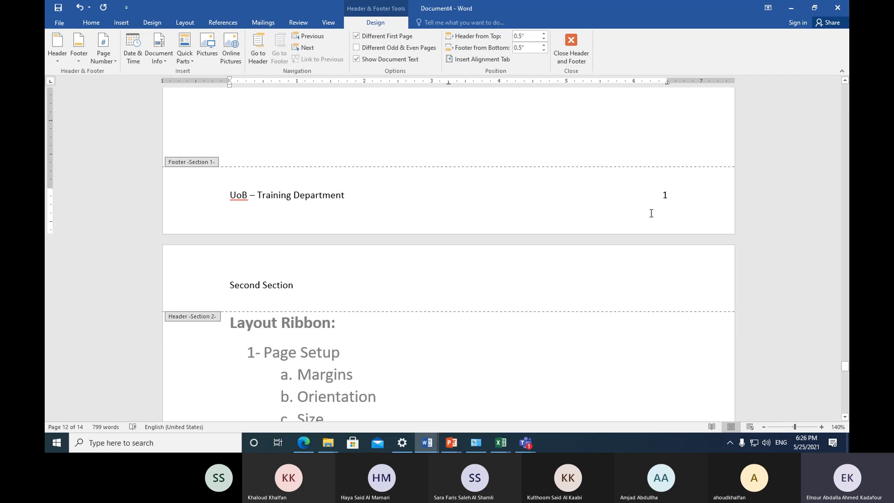
scroll(651, 208, "down", 10)
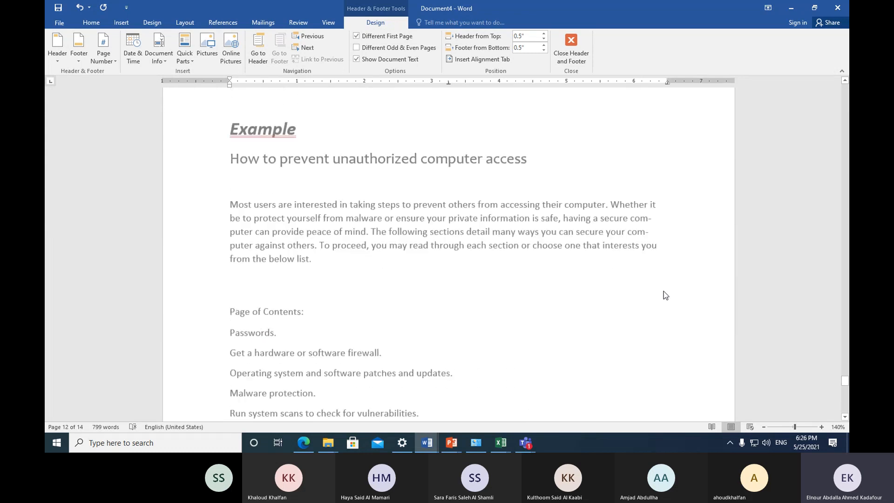
scroll(665, 300, "down", 10)
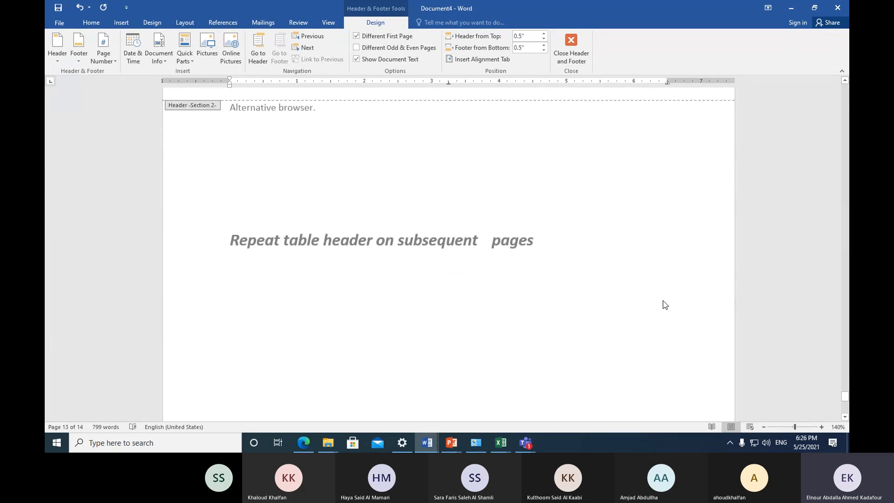
scroll(676, 359, "down", 4)
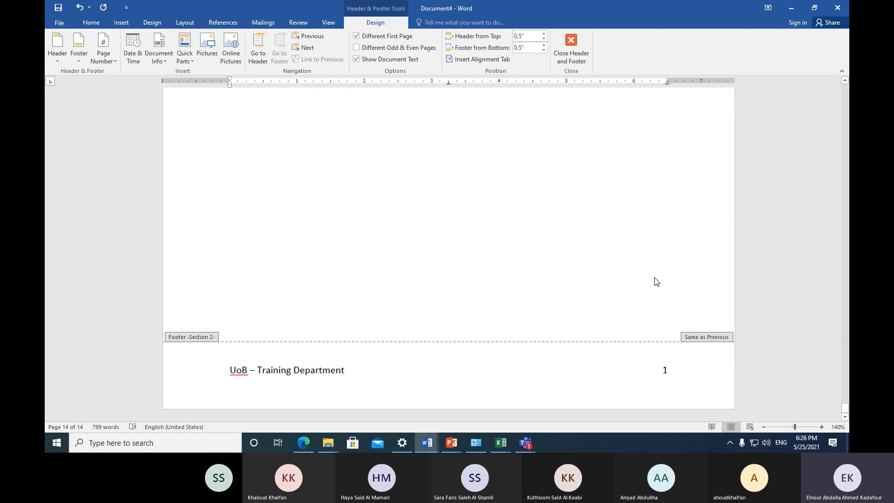
scroll(661, 285, "up", 15)
scroll(655, 277, "up", 1)
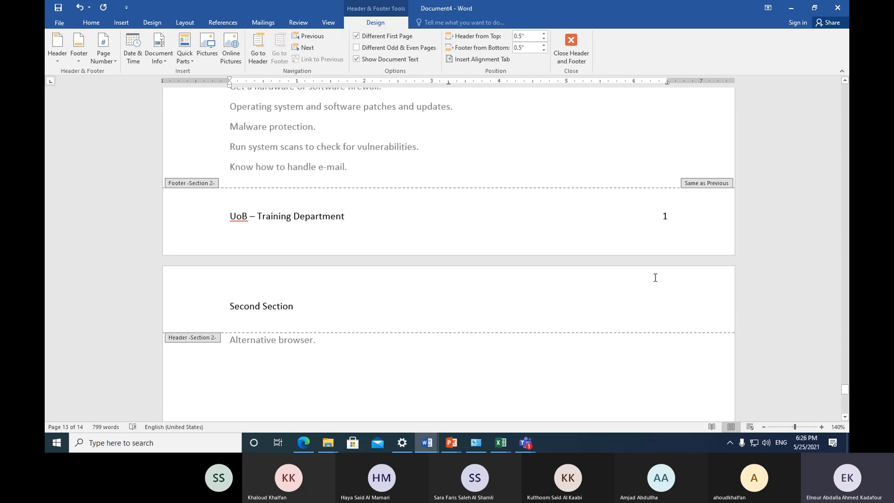
scroll(655, 278, "up", 10)
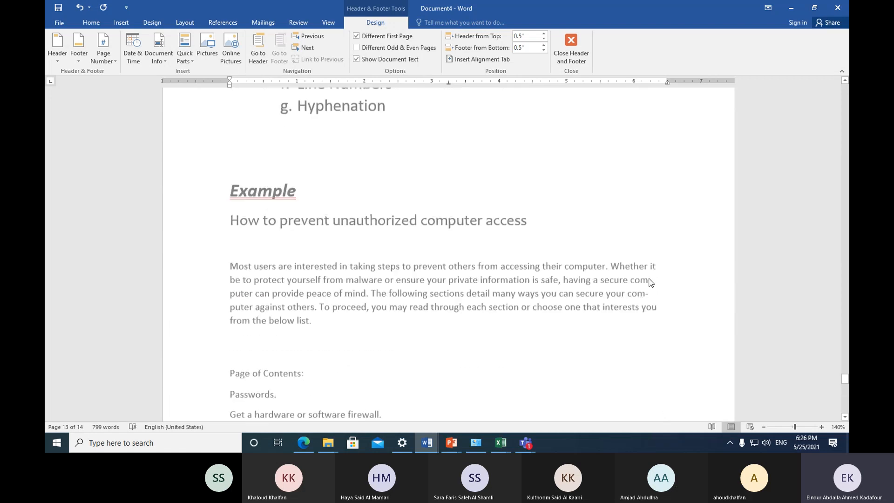
scroll(646, 280, "down", 9)
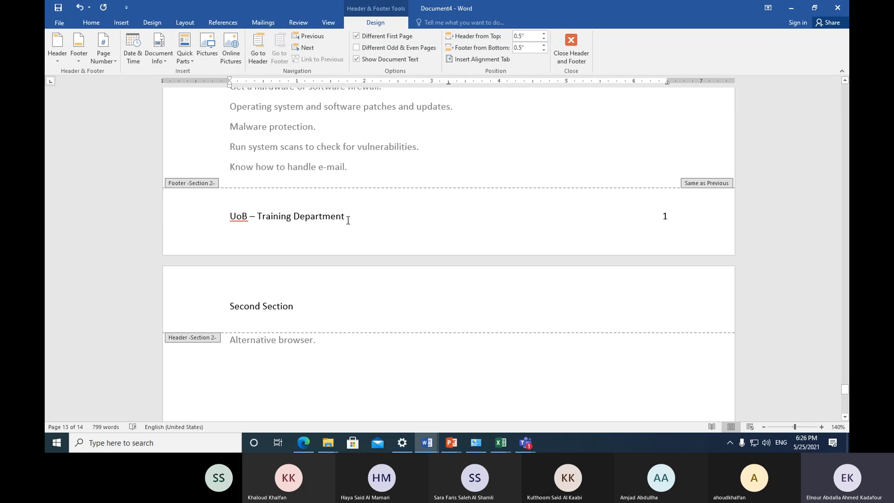
scroll(347, 220, "down", 20)
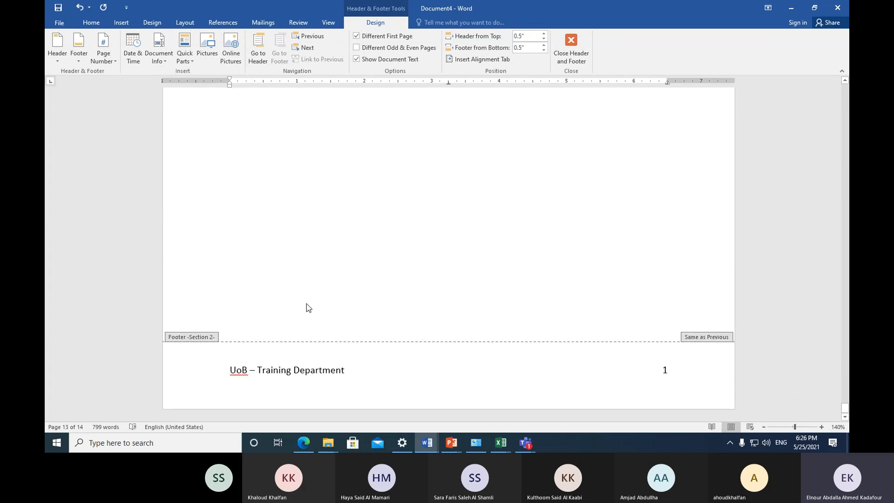
scroll(290, 265, "up", 15)
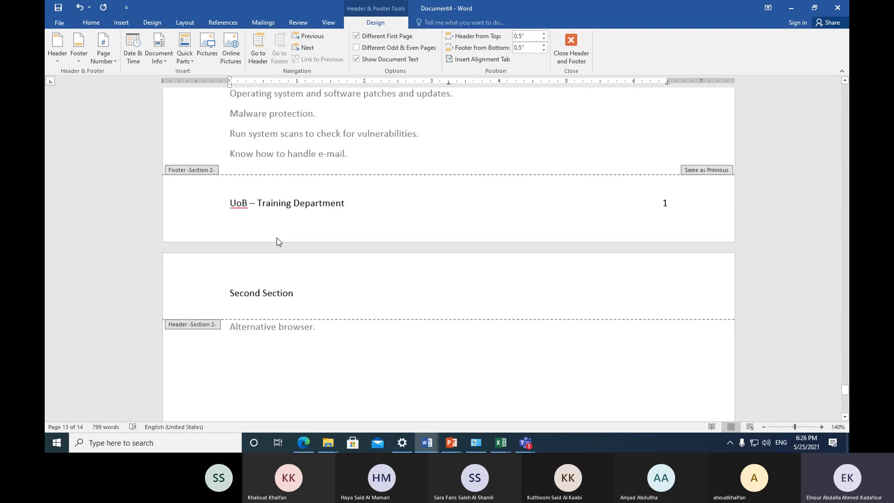
scroll(277, 237, "up", 20)
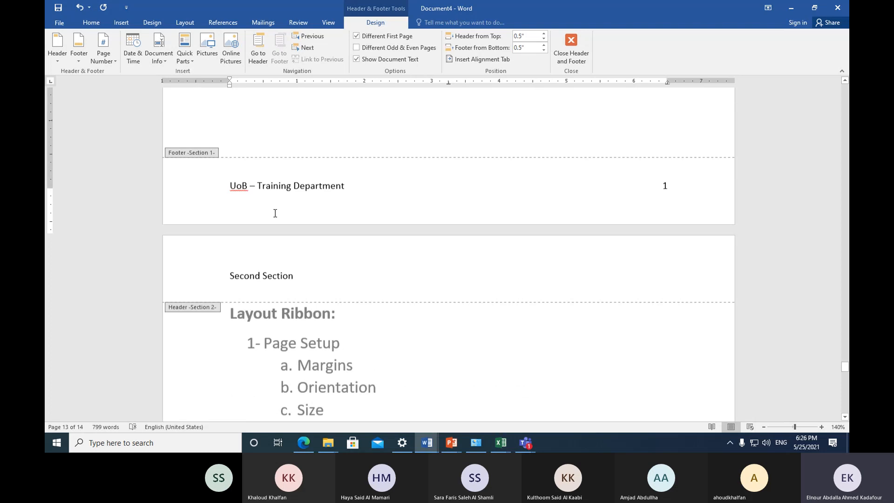
scroll(279, 212, "up", 1)
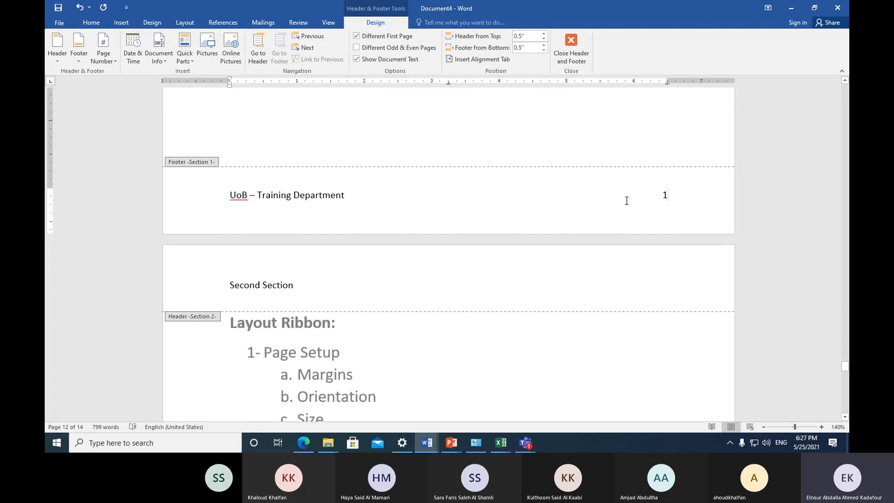
Replace the Section 1 footer with the built-in ViewMaster (Horizontal) footer.
key("BackSpace")
key("ctrl+z")
double_click(665, 196)
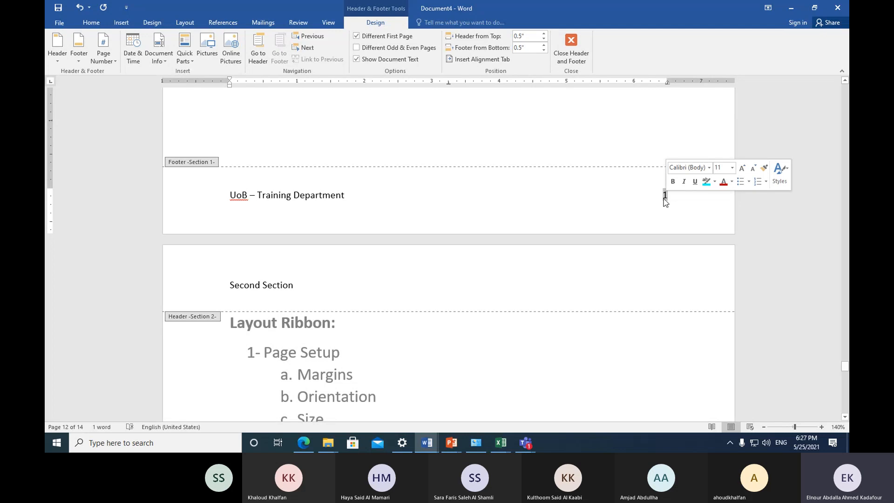
left_click(78, 62)
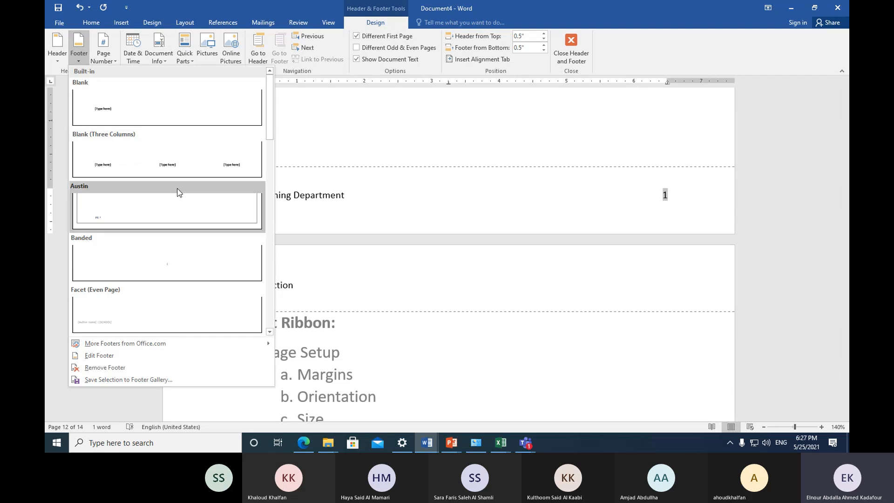
scroll(203, 258, "down", 5)
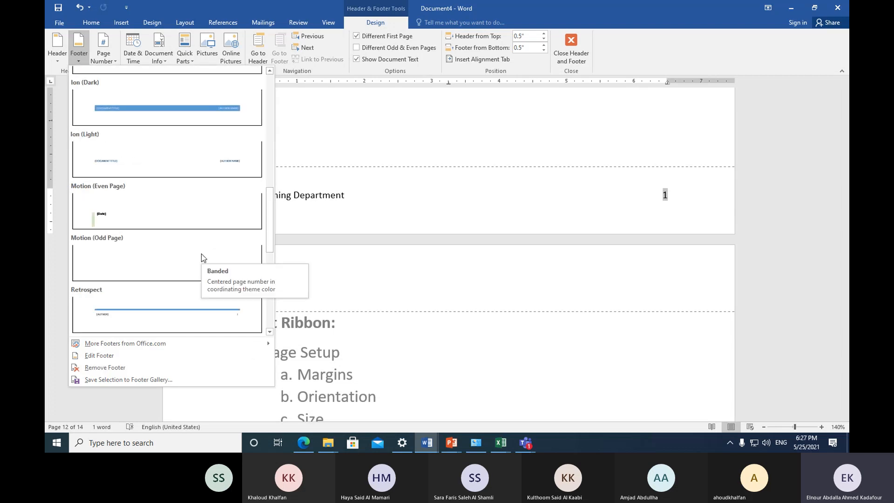
scroll(203, 258, "down", 5)
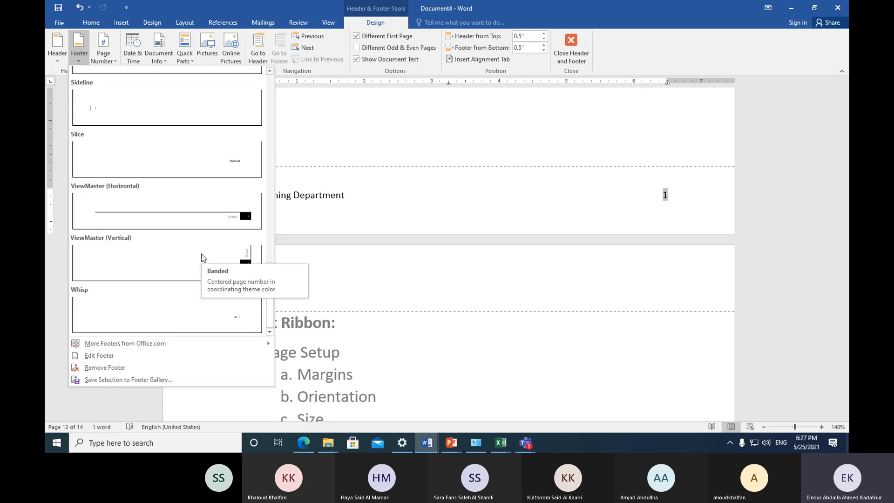
left_click(199, 217)
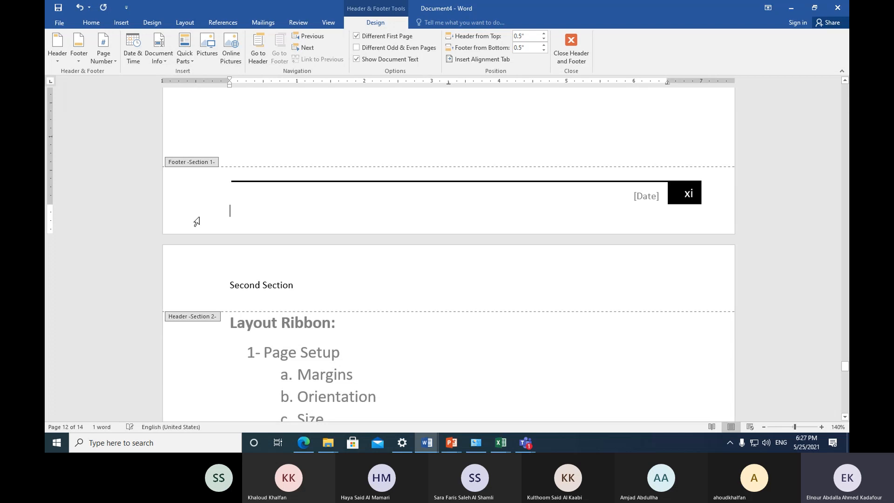
Compare the page numbering of the new footer on the Section 1 and Section 2 pages.
scroll(549, 271, "down", 15)
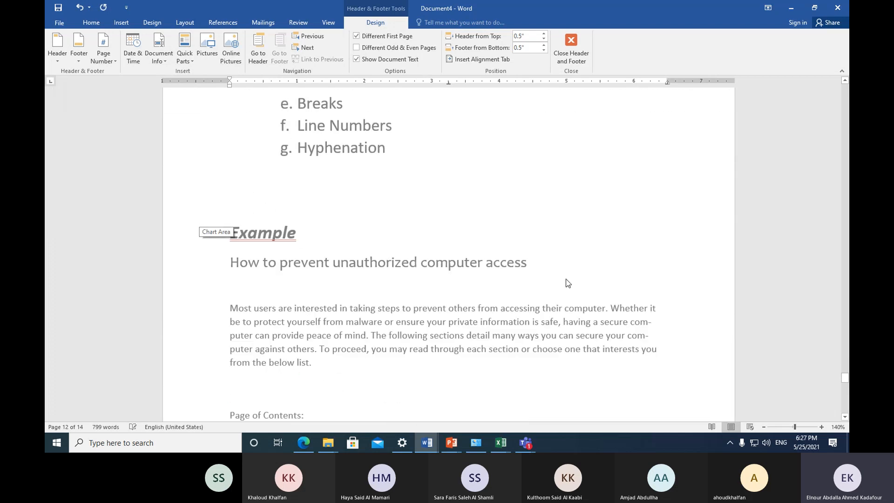
scroll(569, 284, "down", 10)
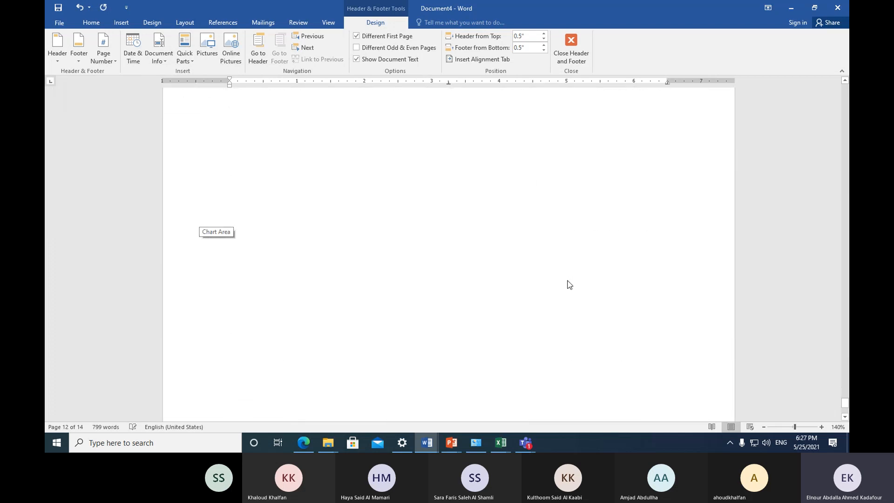
scroll(559, 293, "down", 10)
scroll(457, 298, "up", 10)
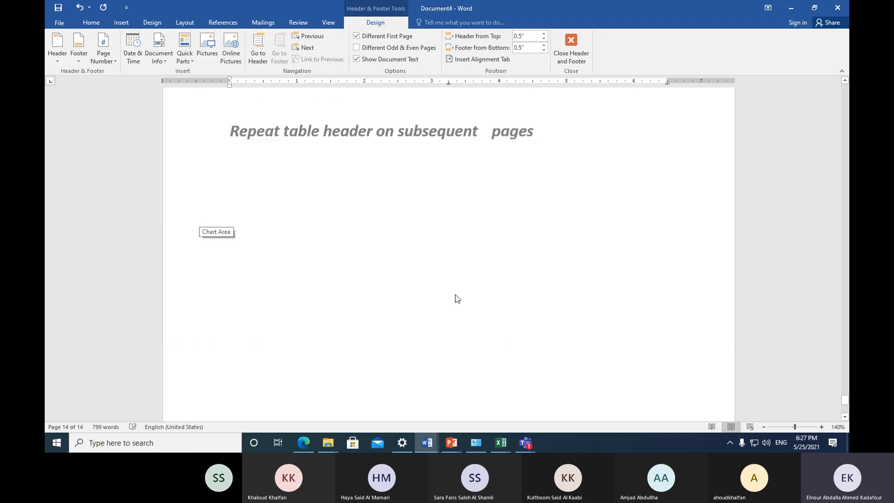
scroll(457, 299, "up", 10)
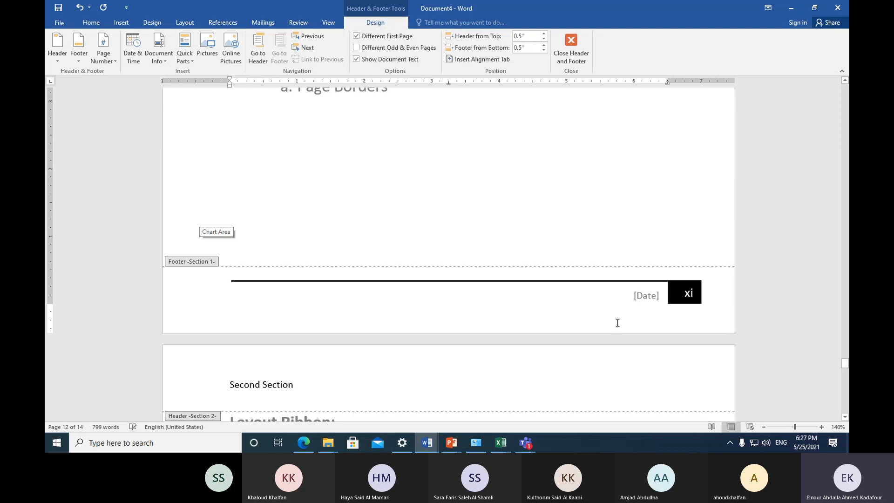
scroll(619, 321, "up", 10)
scroll(625, 318, "up", 6)
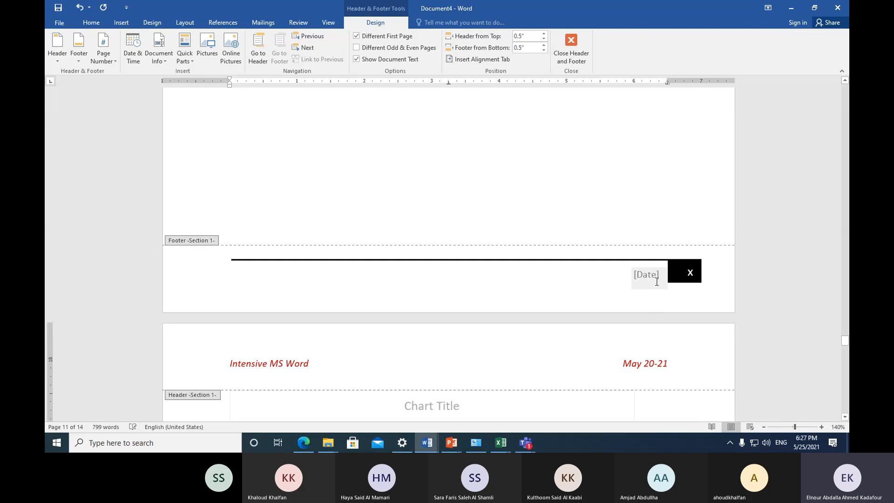
scroll(657, 286, "down", 15)
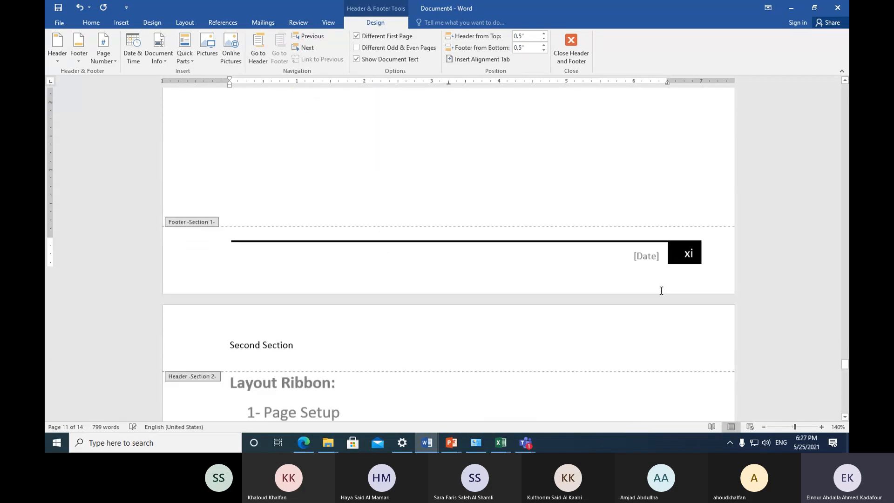
scroll(661, 290, "down", 15)
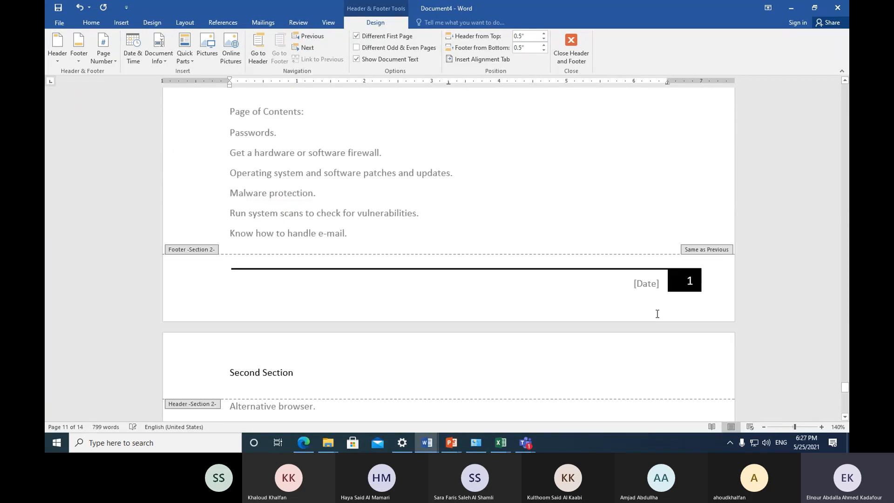
Enter "UoB – Training Department" on the empty line of the Section 2 footer beneath the date box.
left_click(644, 285)
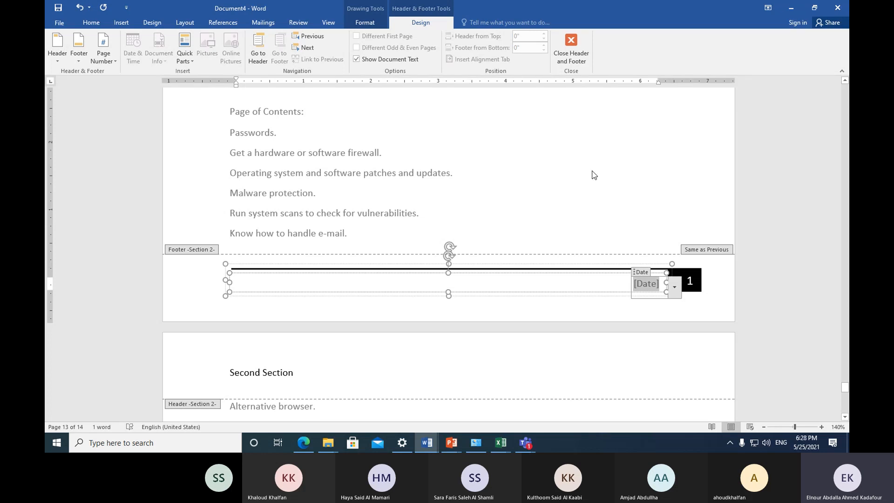
left_click(357, 303)
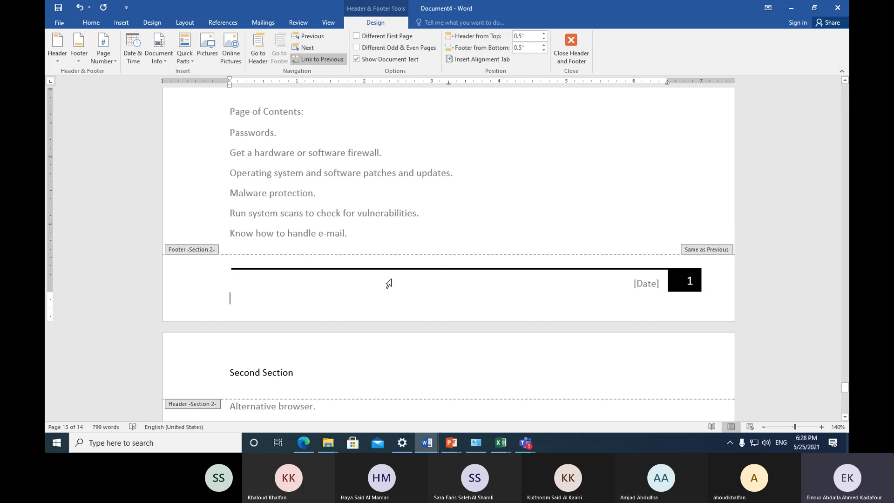
scroll(400, 273, "up", 8)
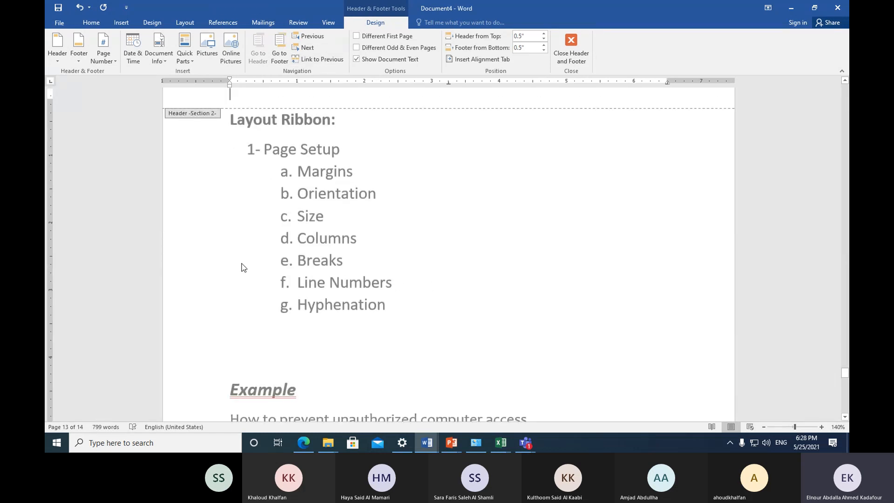
scroll(335, 253, "down", 10)
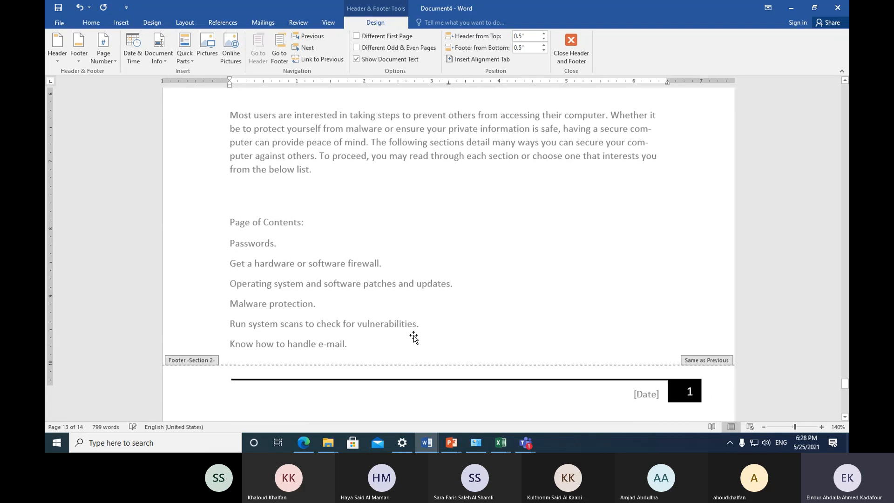
left_click(439, 304)
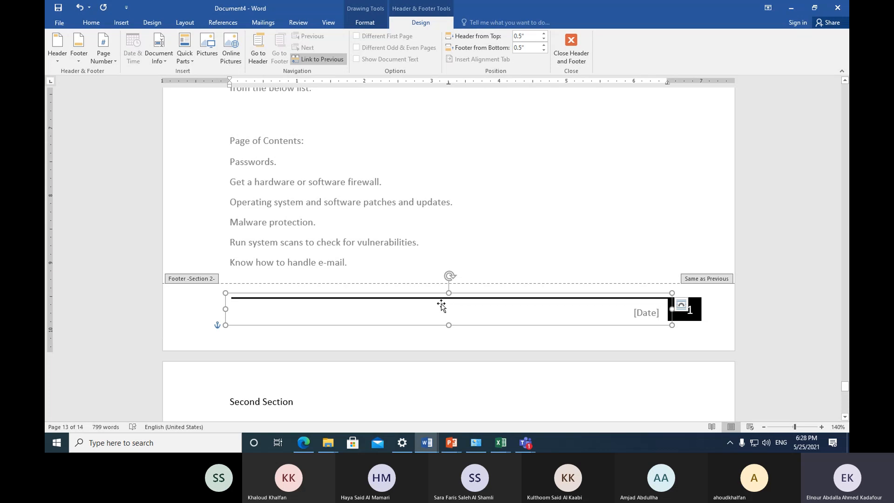
key("Escape")
type("Uo")
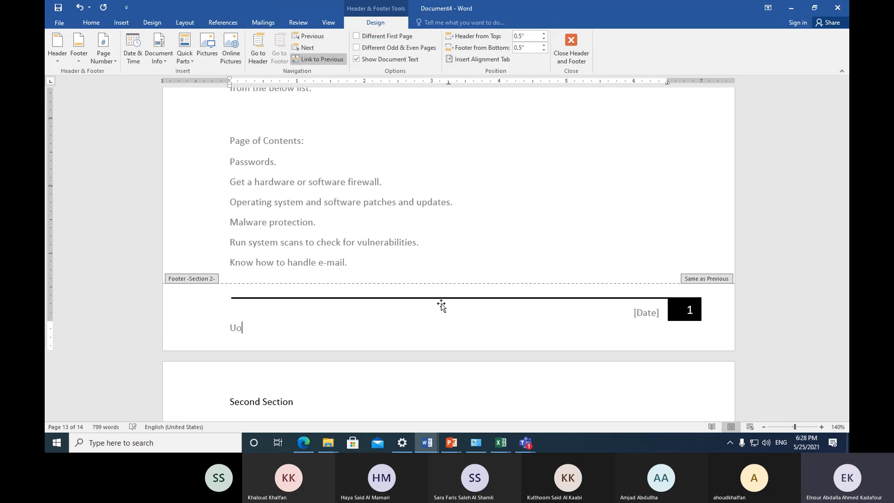
type("B")
type(" - ")
type("Tr")
type("ainin")
type("g De")
type("part")
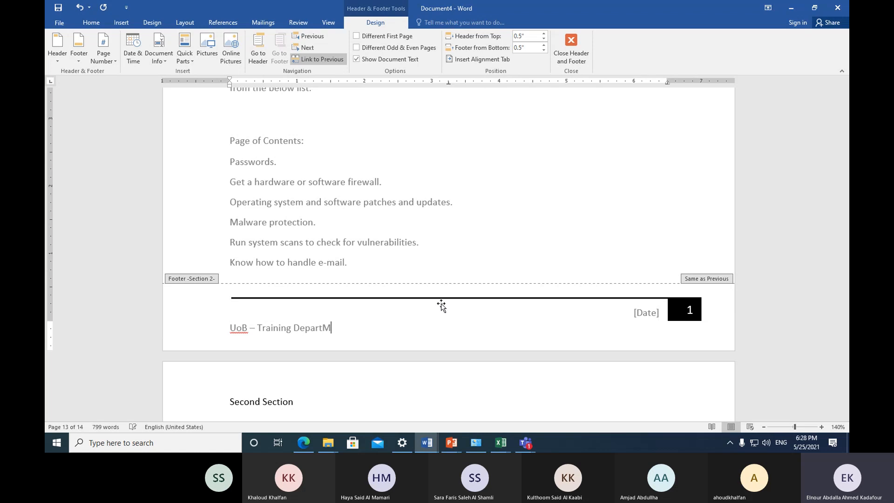
type("ment")
Delete the date text box with its horizontal line from the footer, leaving the page number box.
left_click(304, 307)
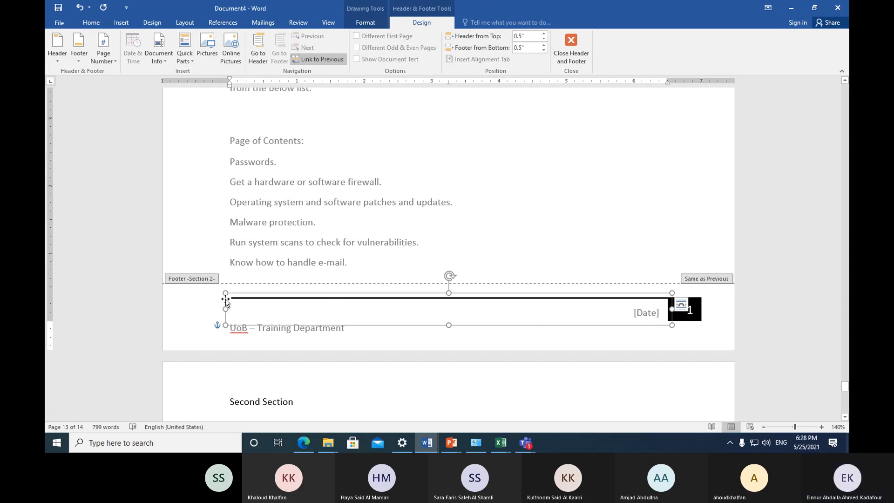
key("Delete")
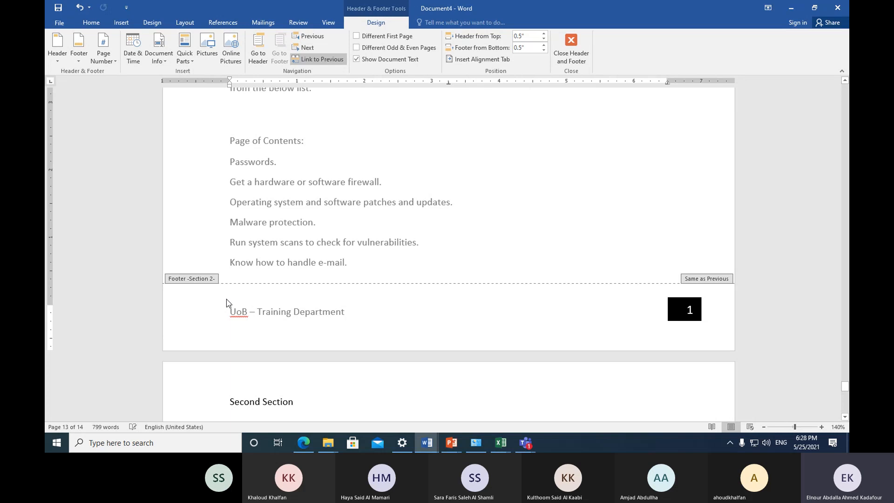
Make the "UoB – Training Department" footer text bold, italic and black, and return to the document body.
scroll(317, 305, "down", 10)
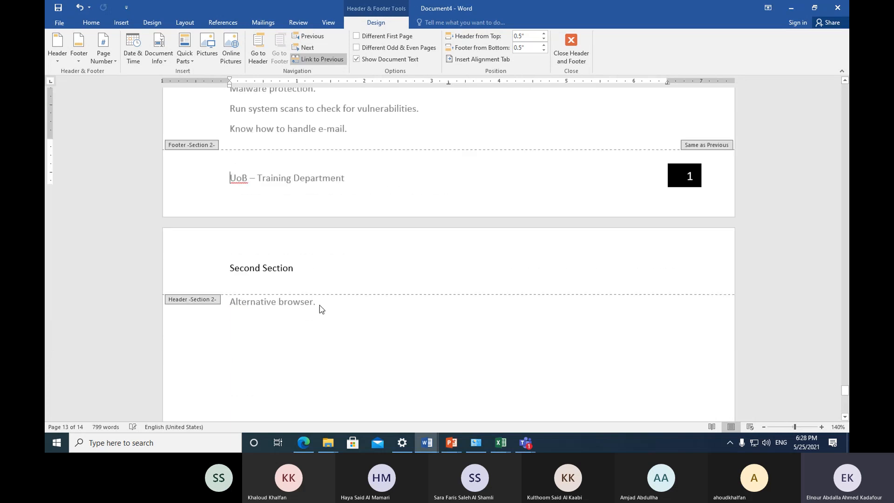
scroll(320, 307, "down", 3)
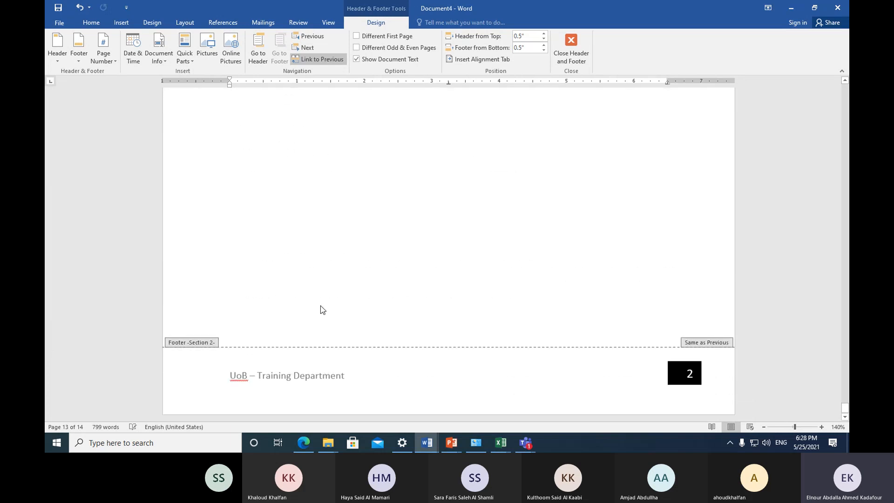
left_click(273, 370)
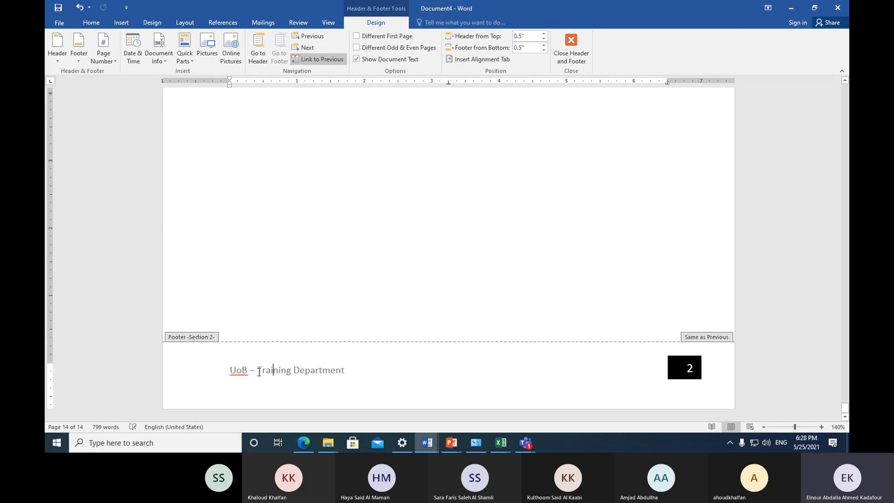
triple_click(230, 370)
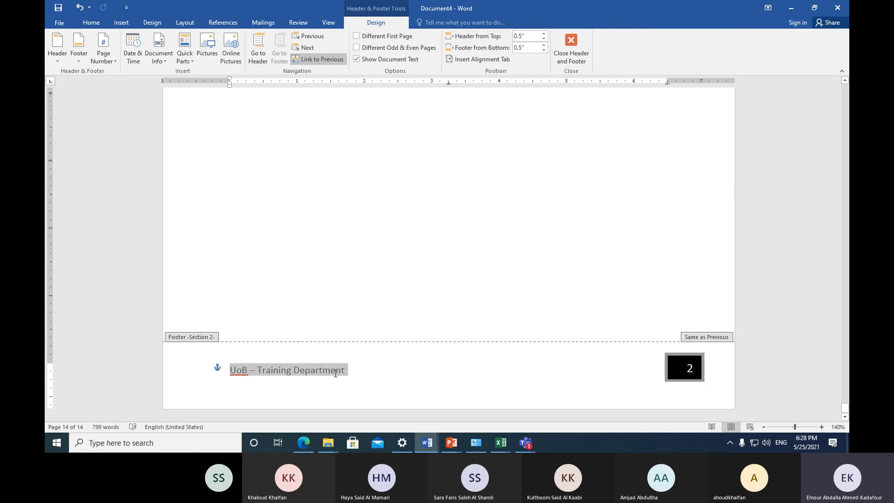
left_click(92, 24)
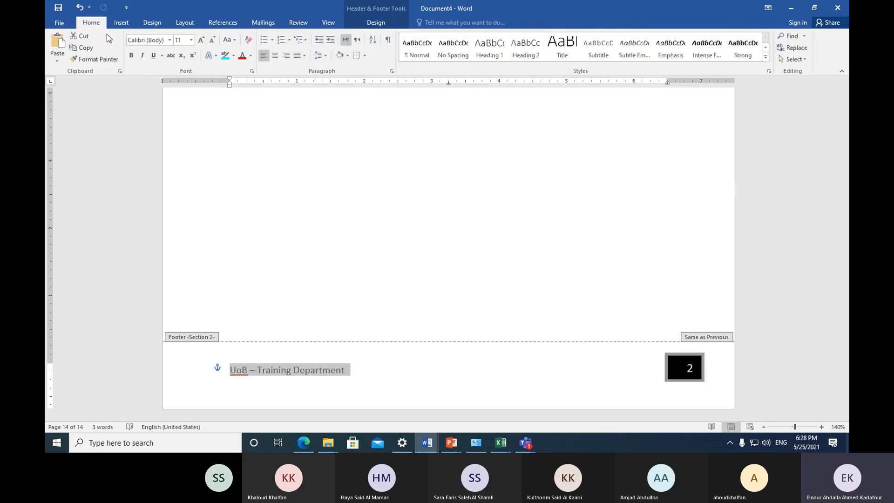
left_click(132, 55)
left_click(142, 55)
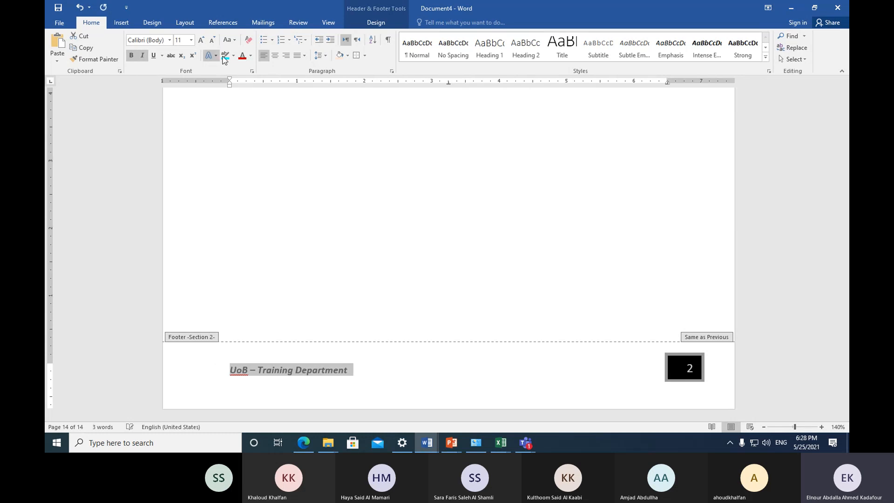
left_click(251, 56)
left_click(251, 87)
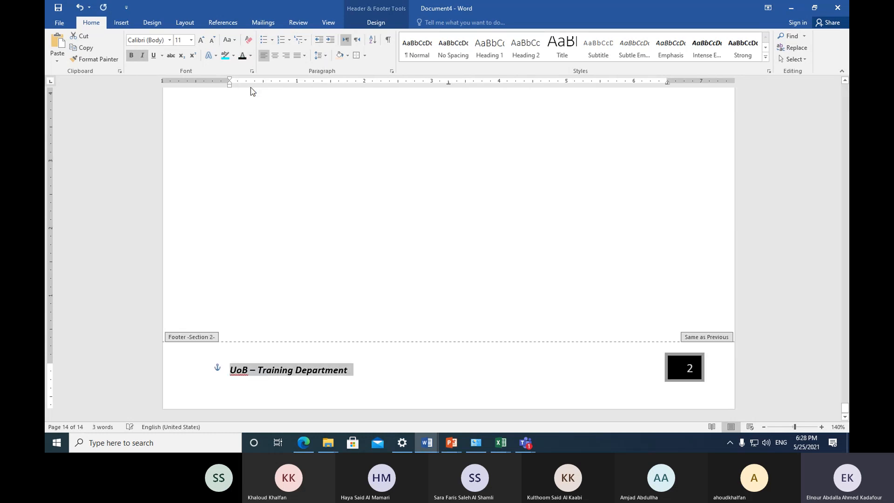
double_click(294, 191)
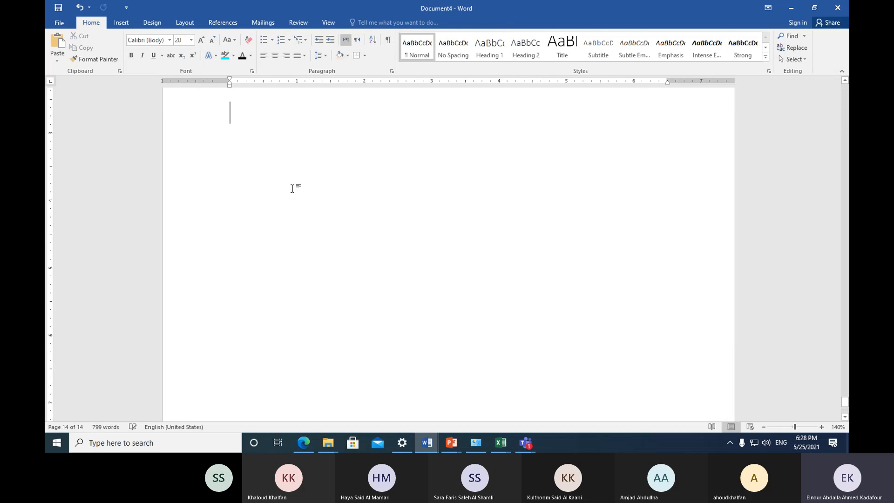
Review the finished footer from the last page back to the end of Section 1.
scroll(365, 260, "down", 4)
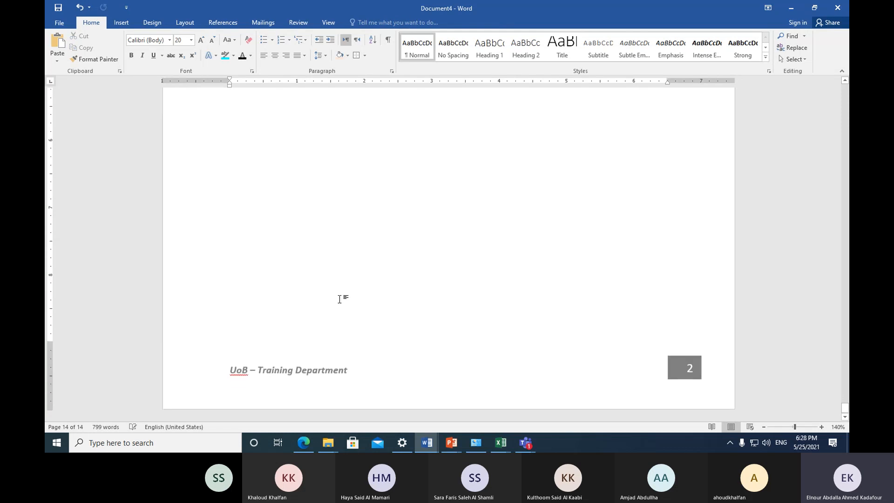
scroll(335, 300, "up", 12)
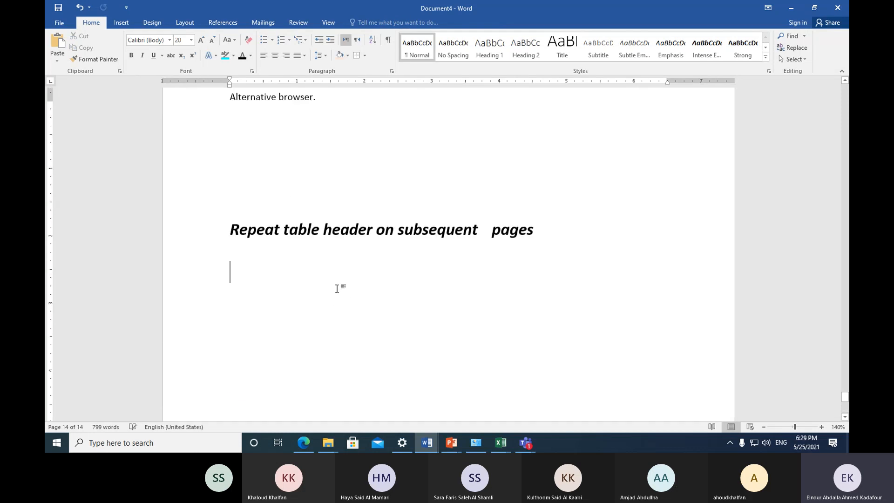
scroll(339, 293, "up", 7)
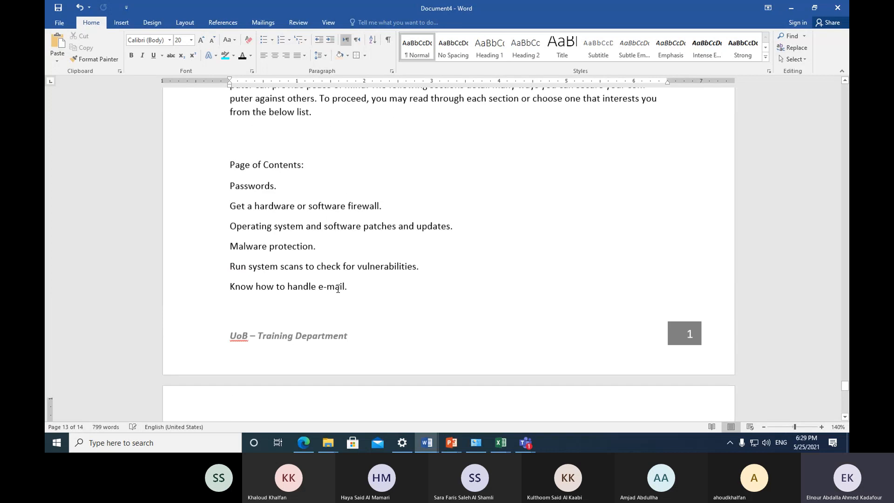
scroll(338, 289, "up", 3)
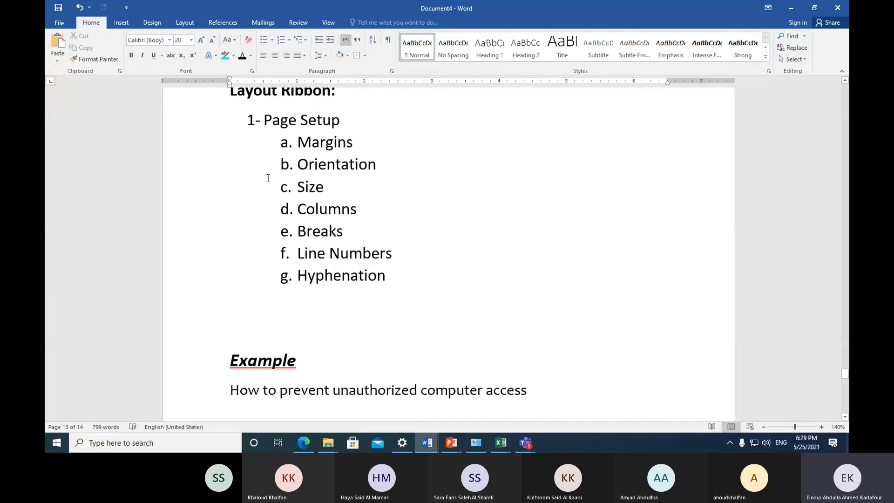
scroll(474, 247, "down", 5)
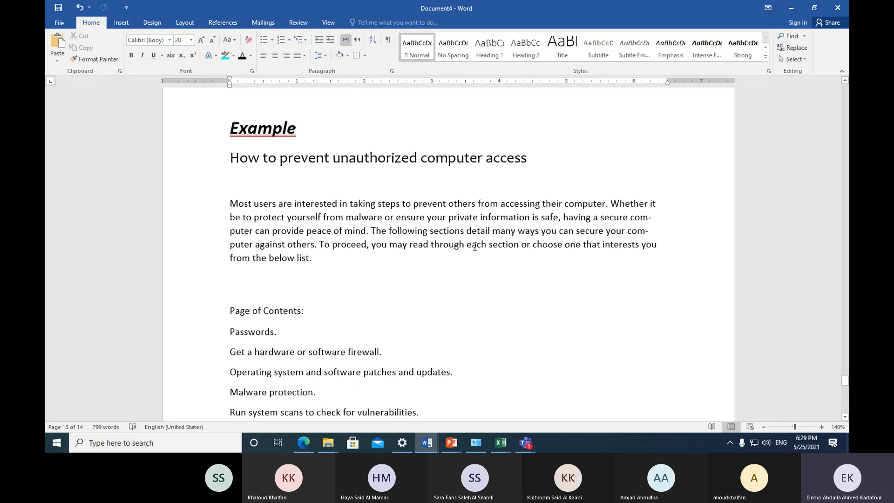
scroll(475, 247, "up", 4)
scroll(468, 246, "up", 5)
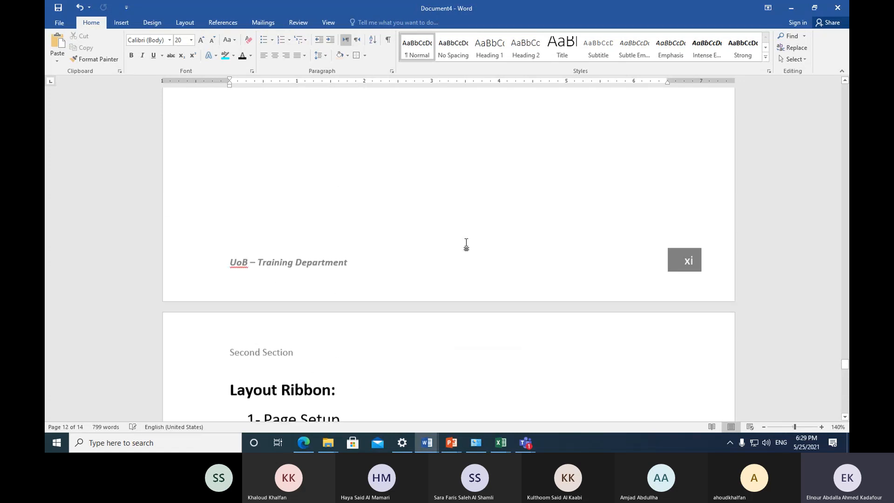
Browse the built-in header designs through to the end of the gallery.
scroll(467, 243, "up", 2)
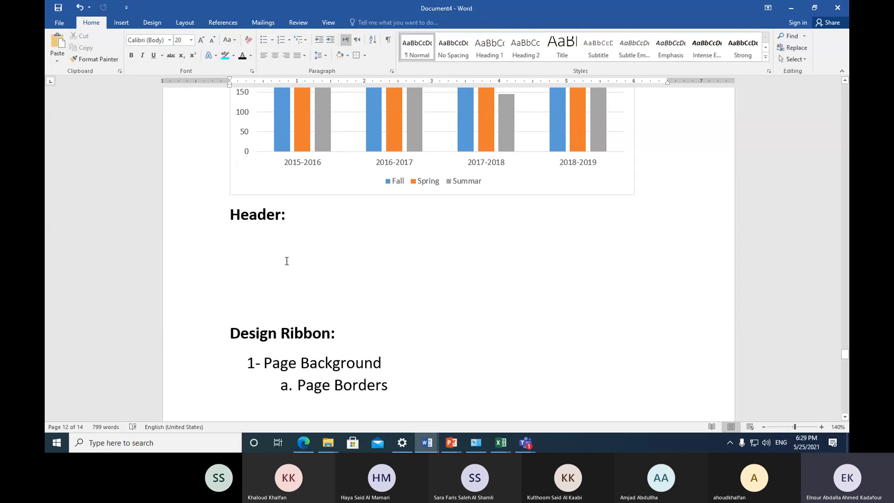
left_click(122, 23)
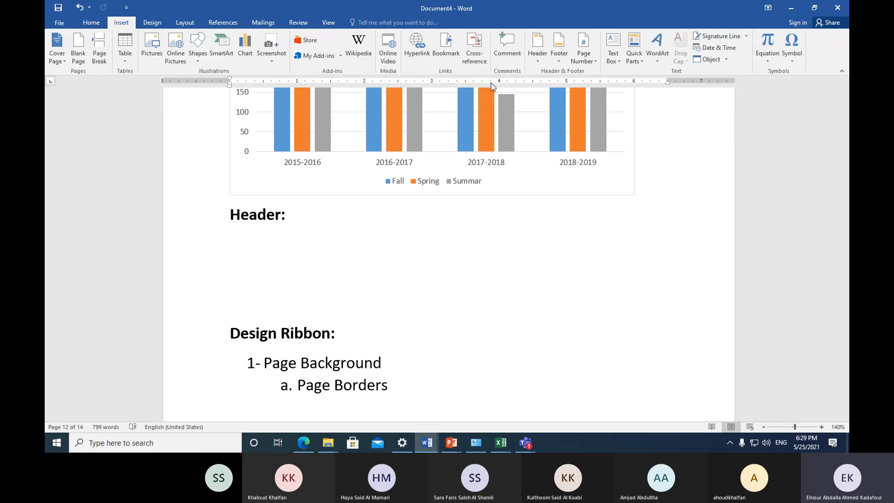
left_click(537, 65)
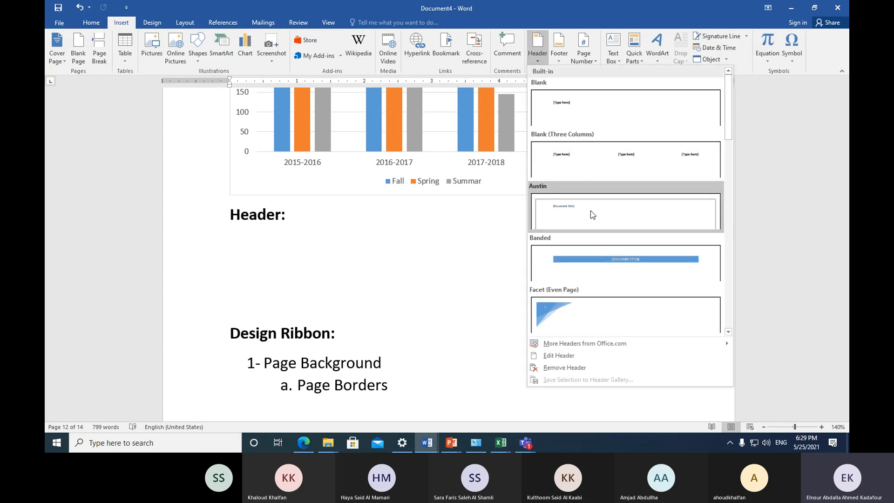
scroll(608, 278, "down", 5)
scroll(608, 278, "down", 3)
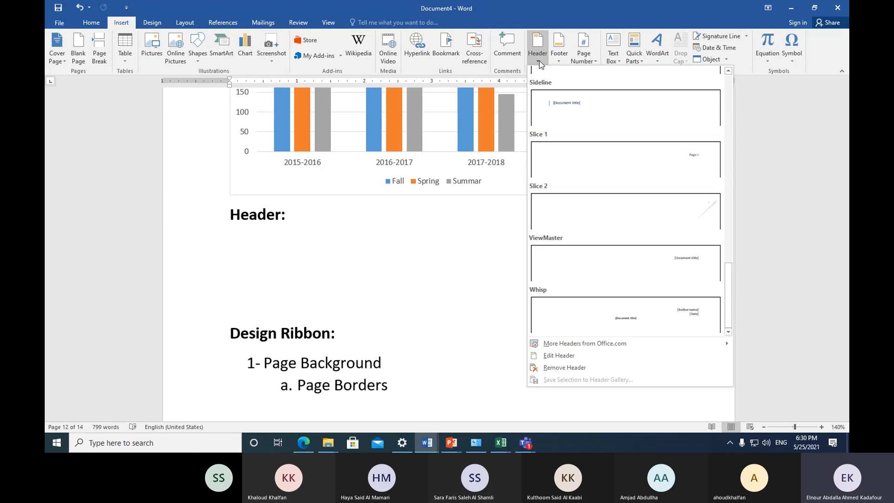
Examine the page number placement options, including the margin and current-position designs, without inserting one.
left_click(584, 51)
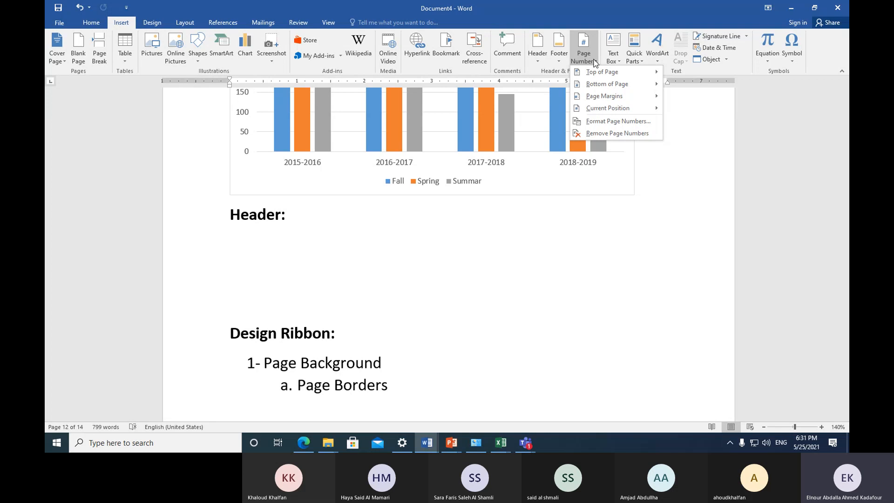
mouse_move(604, 73)
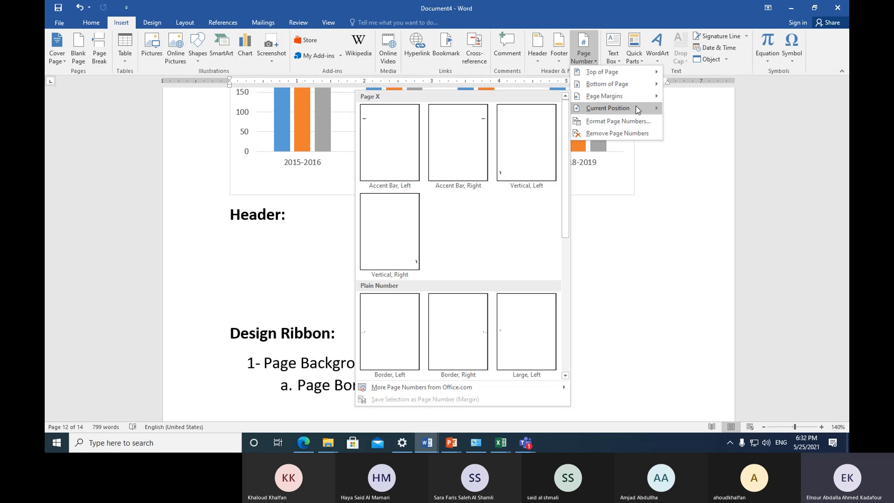
mouse_move(638, 109)
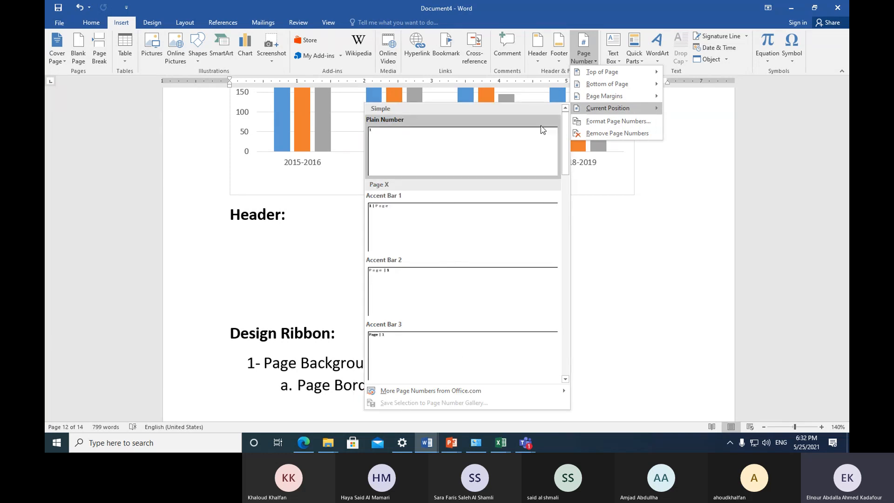
scroll(452, 265, "down", 3)
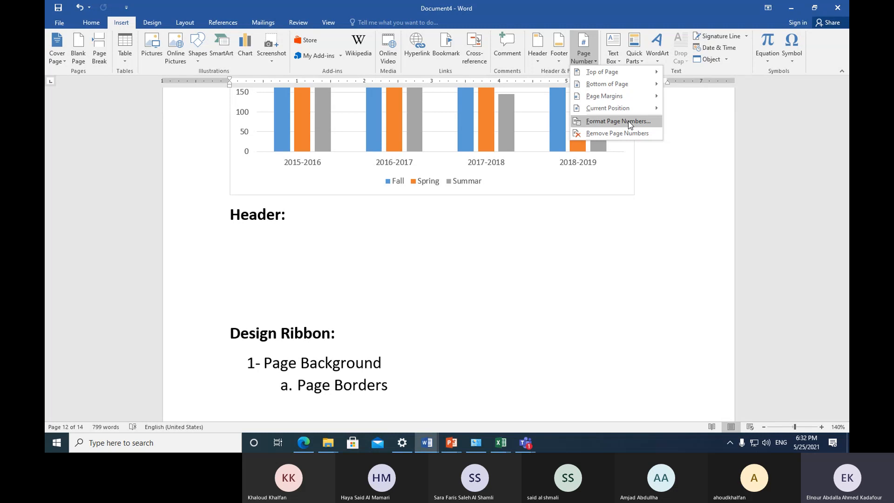
left_click(591, 211)
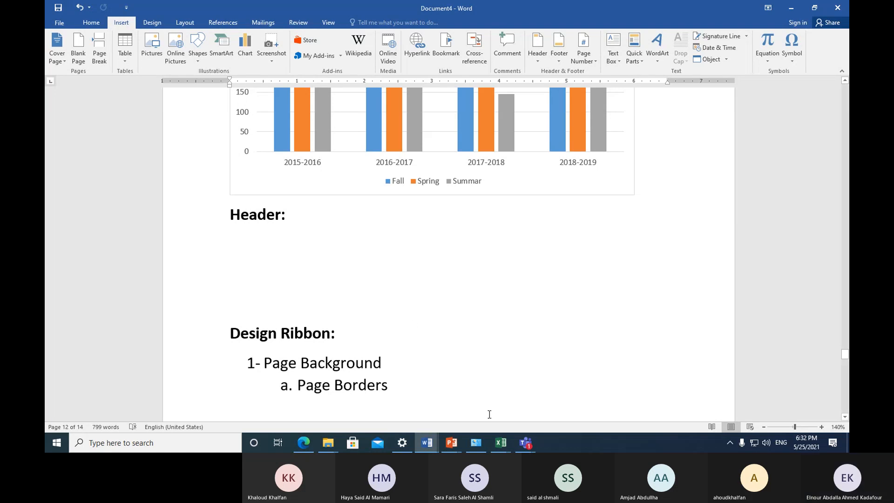
left_click(523, 438)
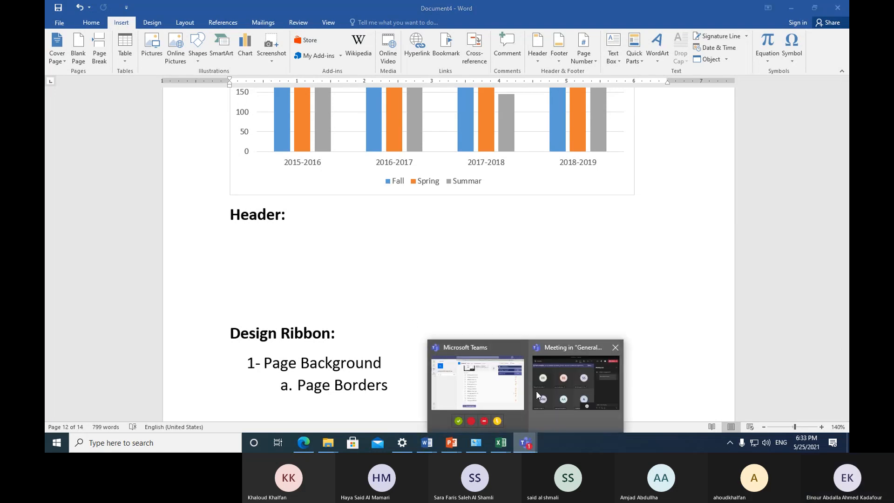
mouse_move(538, 389)
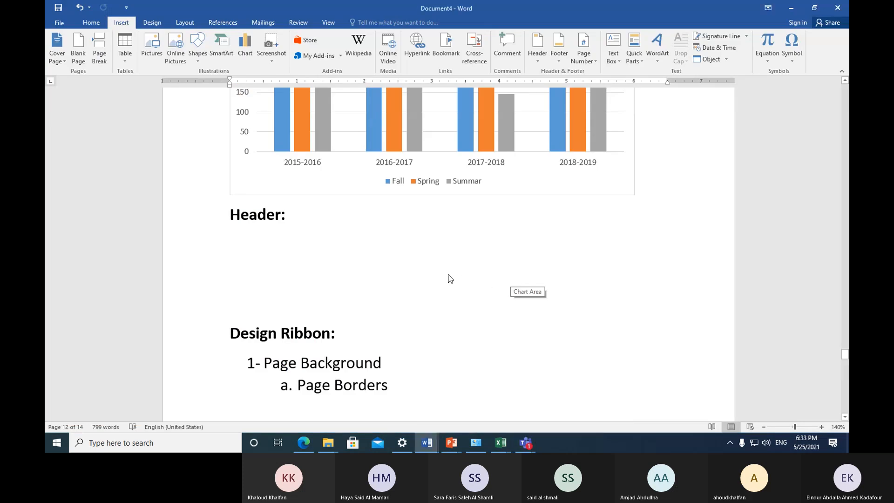
Add the lines "Footer:" and "Page Number" beneath the "Header:" heading under the chart.
left_click(278, 249)
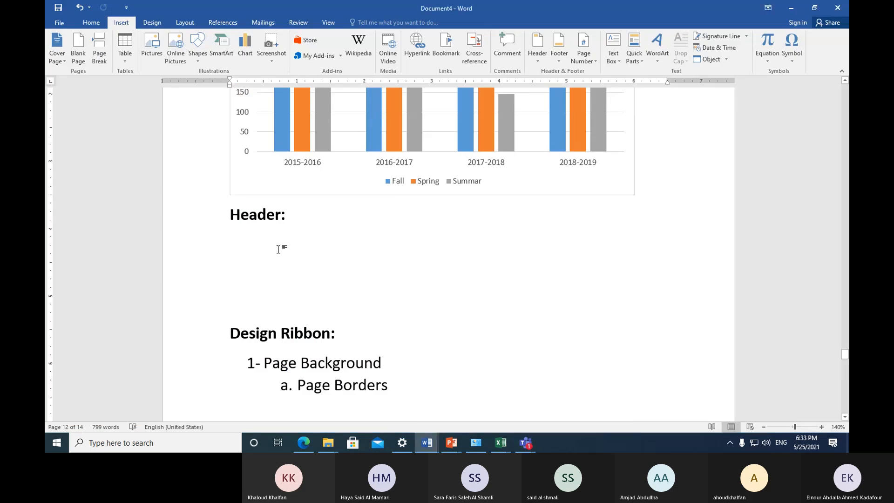
type("Footer")
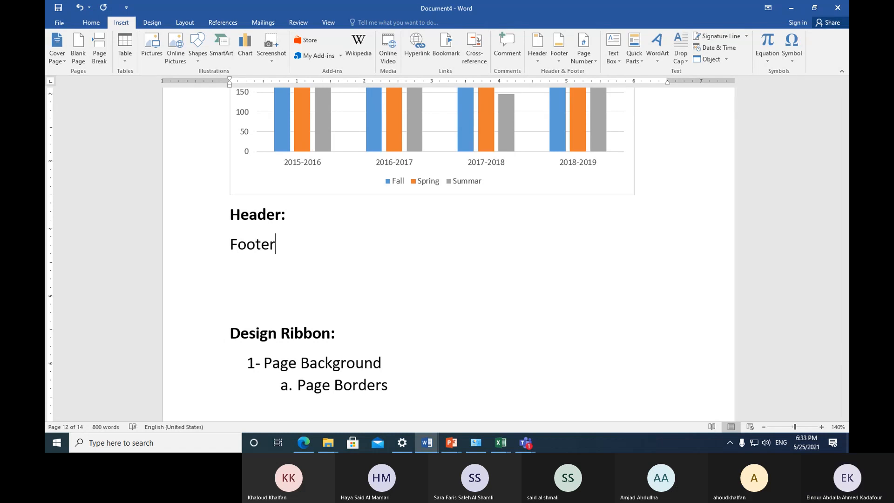
type(":")
key("Return")
type("Pa")
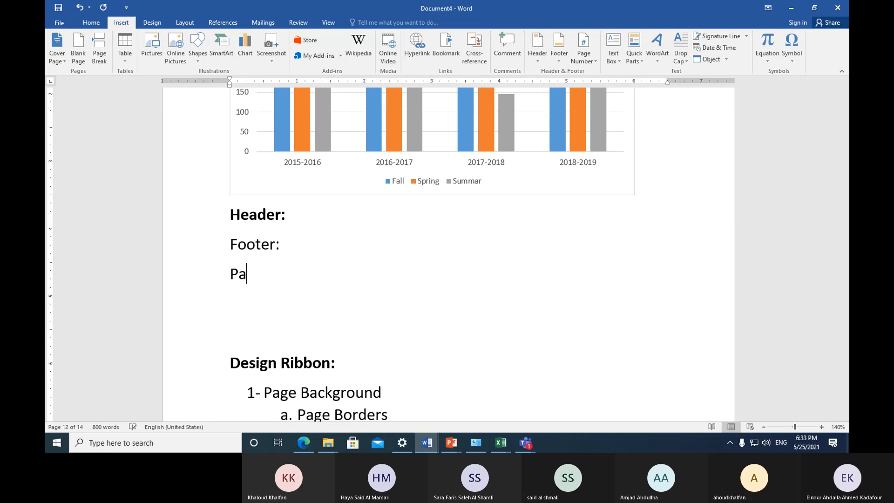
type("ge Number")
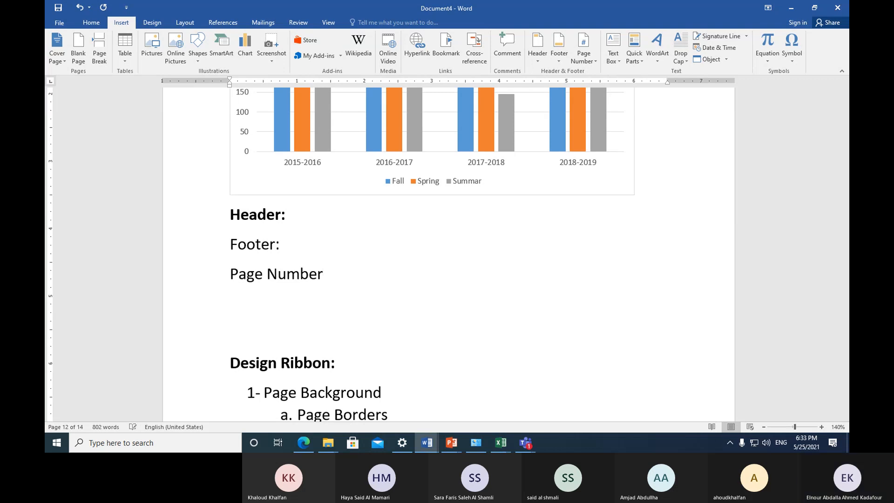
Copy the formatting of the "Header:" line onto the "Footer:" and "Page Number" lines.
left_click(204, 227)
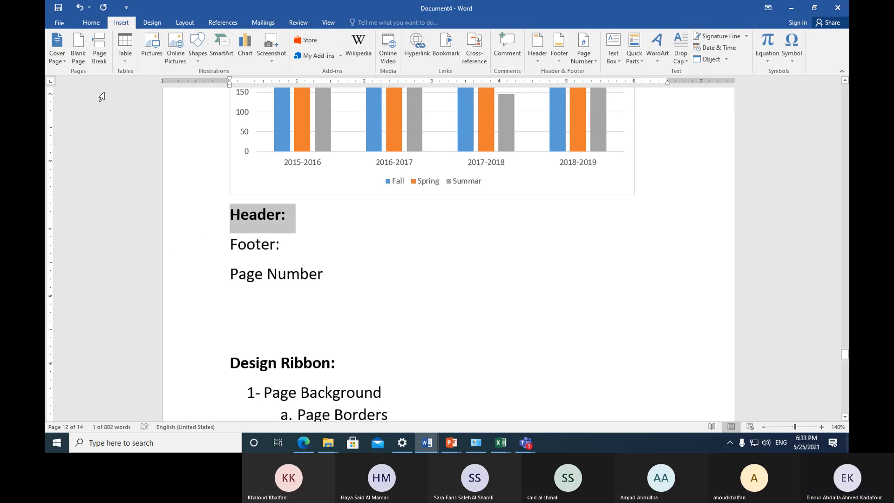
left_click(88, 24)
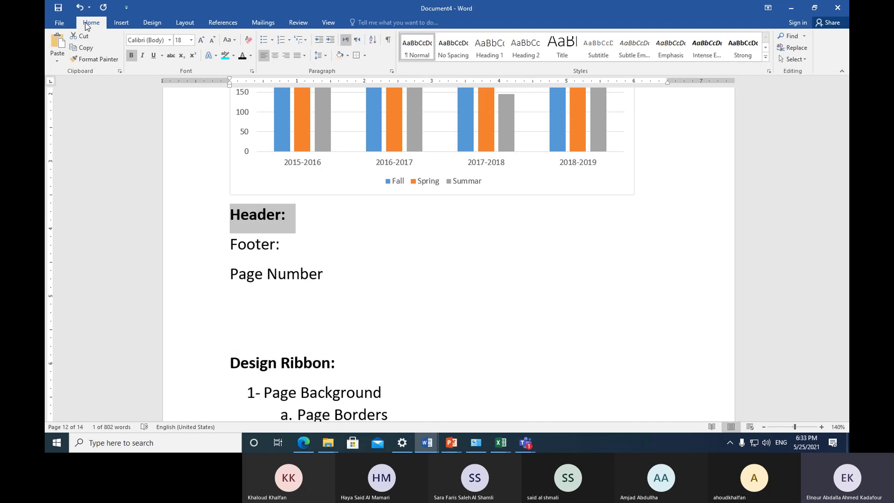
left_click(94, 62)
left_click(199, 247)
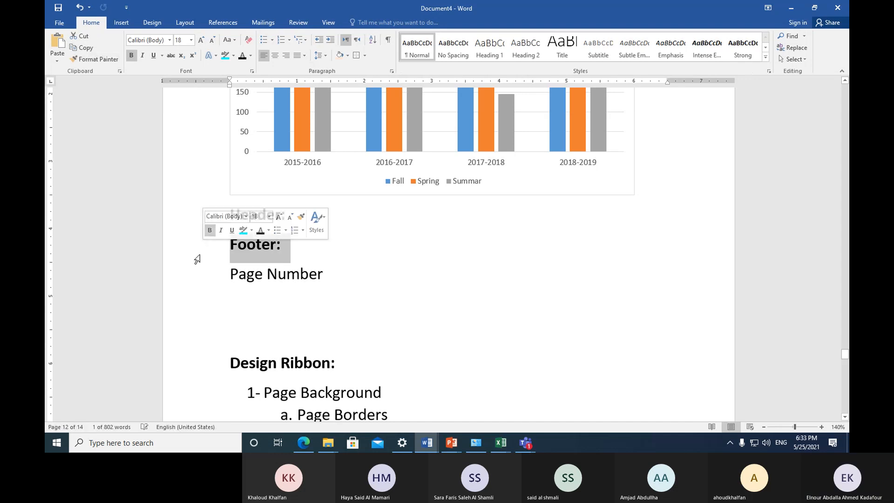
left_click(91, 62)
left_click(199, 275)
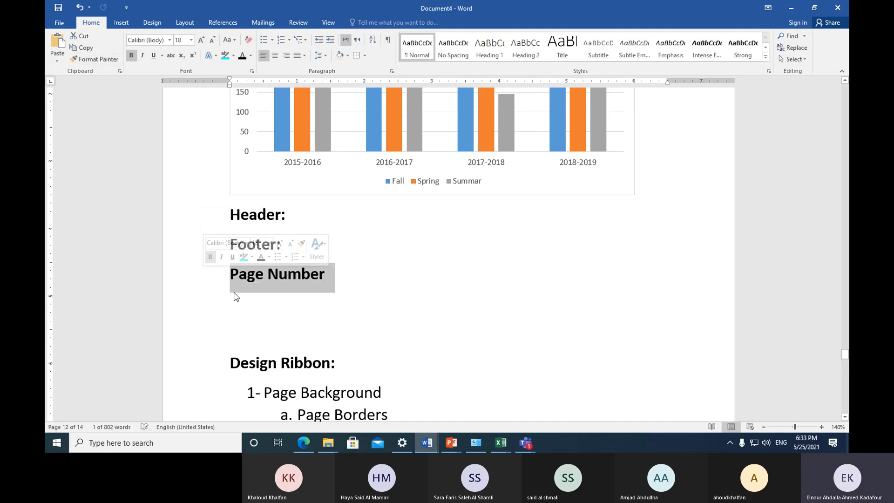
left_click(251, 302)
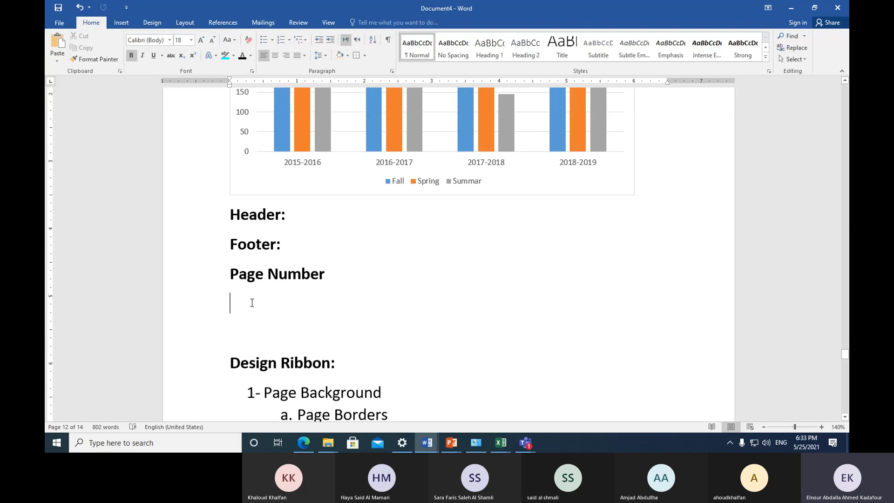
scroll(210, 223, "down", 1)
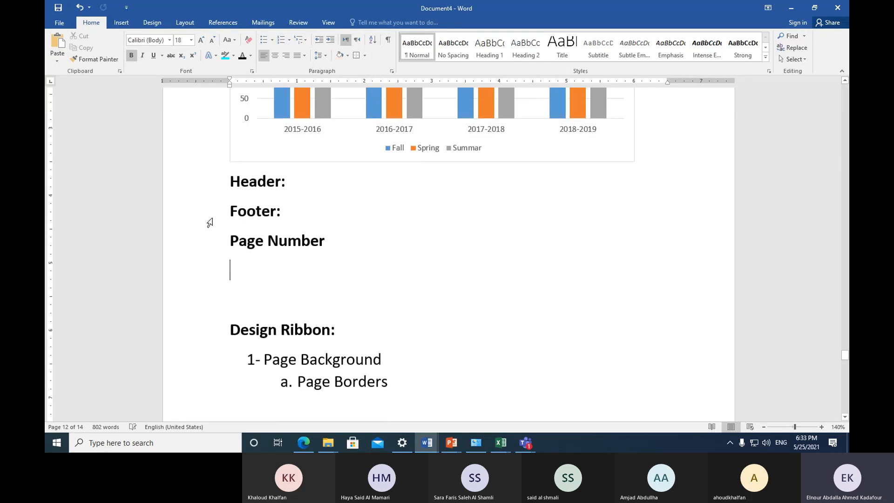
left_click_drag(207, 193, 209, 211)
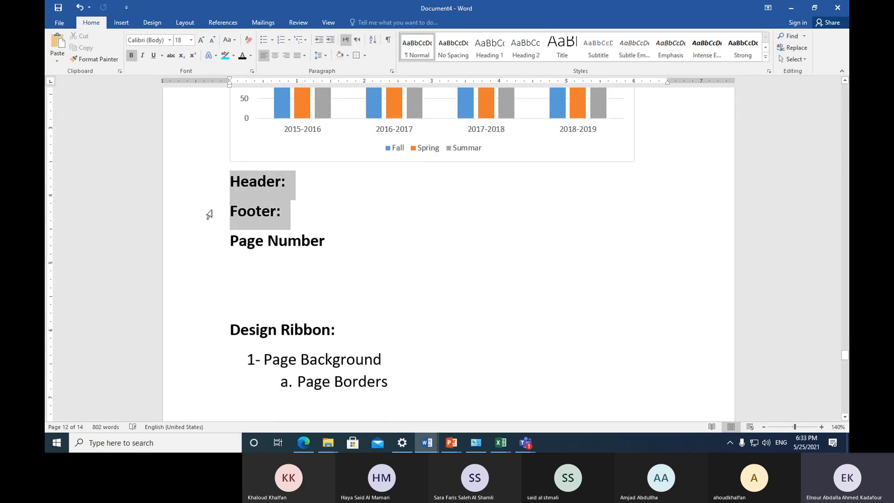
left_click(245, 275)
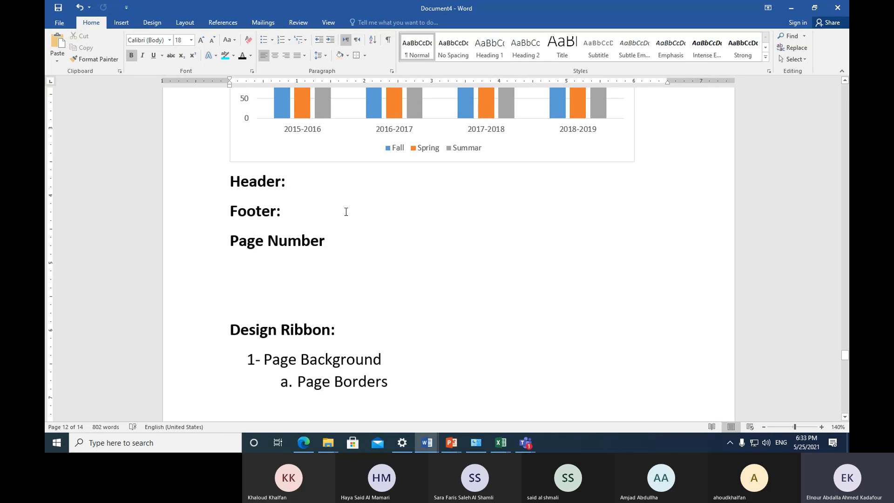
left_click(185, 23)
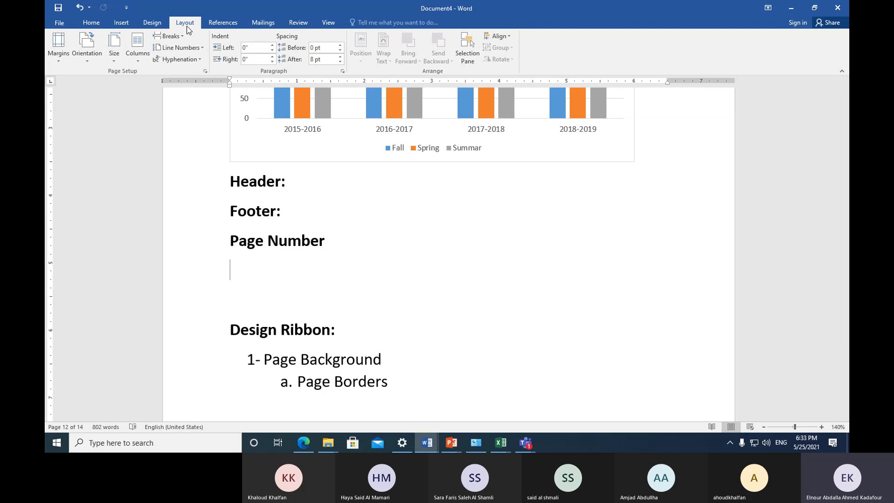
left_click(120, 25)
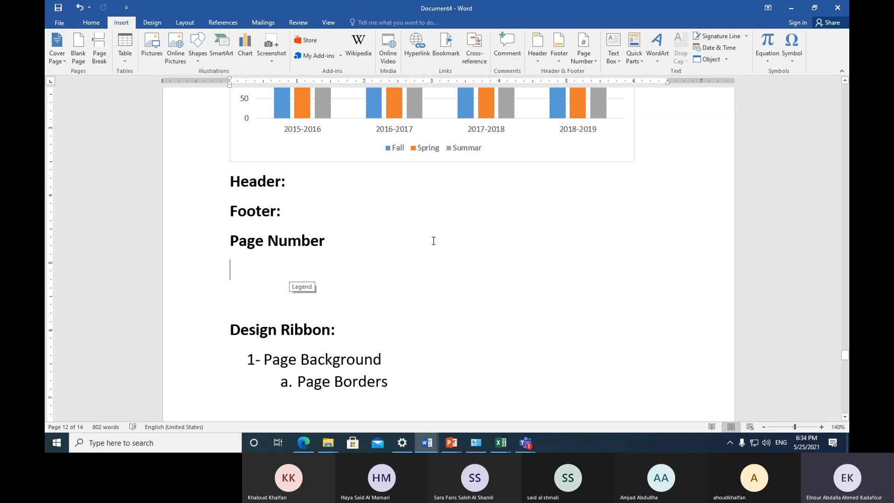
Review the headers, footers and page numbers on the pages around the boundary between the first and second sections.
scroll(433, 241, "up", 5)
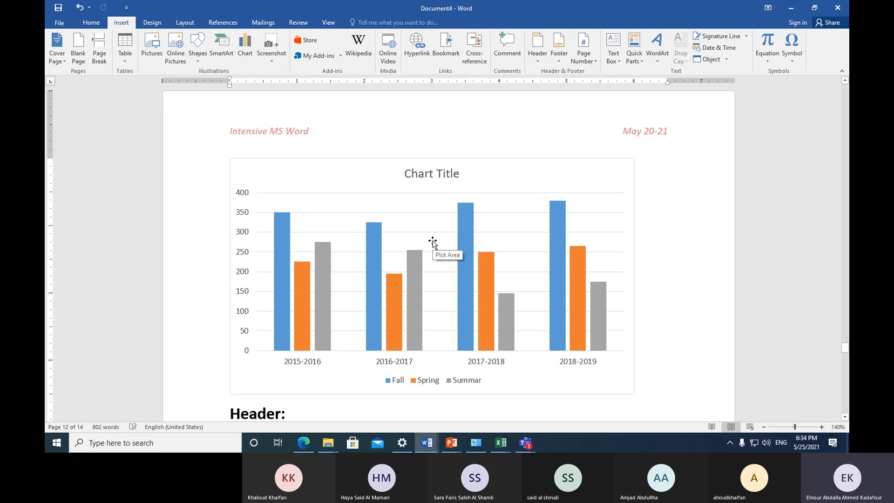
scroll(433, 241, "down", 8)
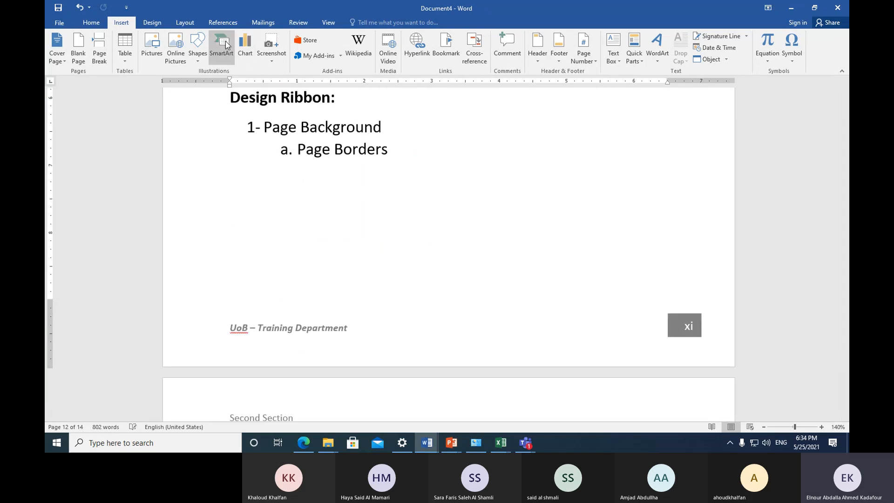
left_click(191, 24)
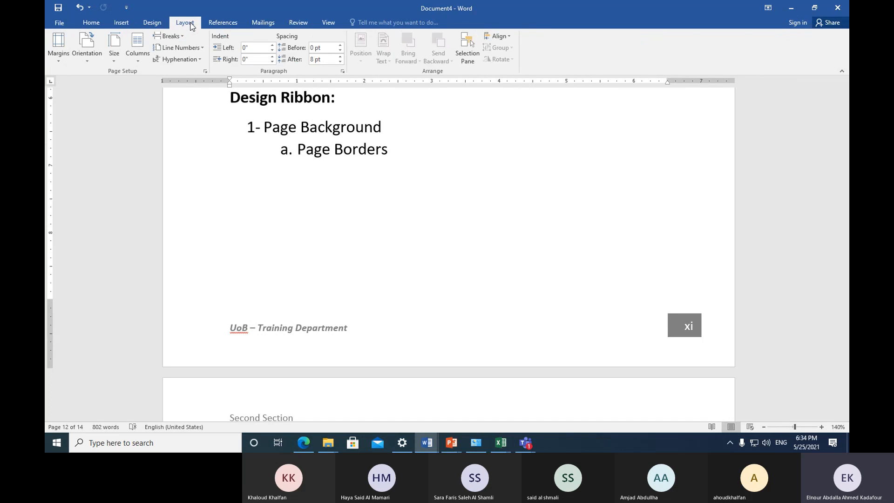
left_click(122, 22)
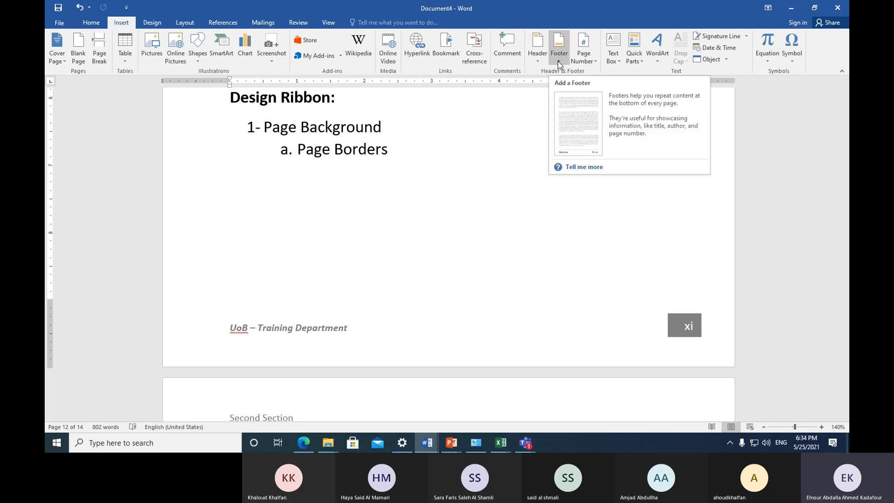
scroll(663, 331, "down", 5)
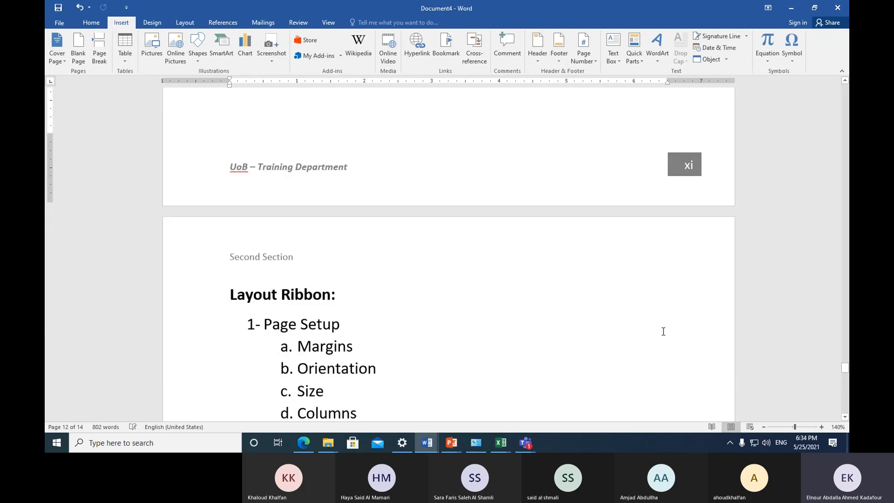
scroll(663, 331, "down", 15)
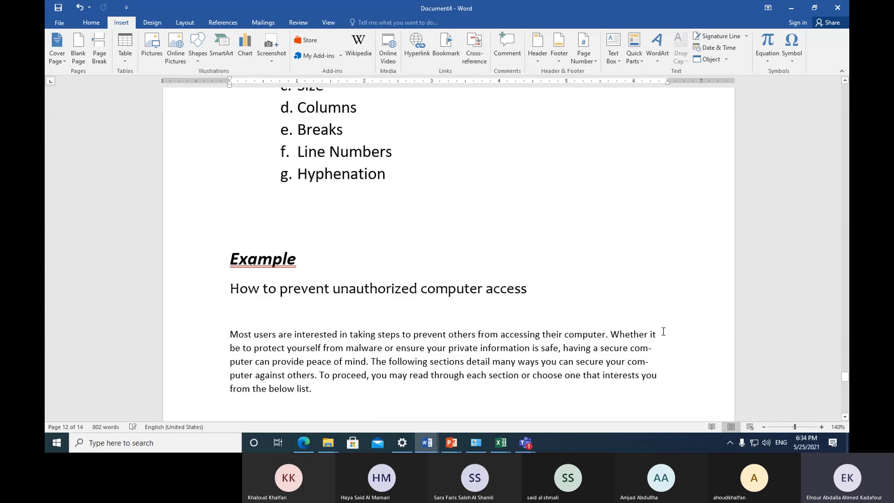
scroll(618, 306, "up", 7)
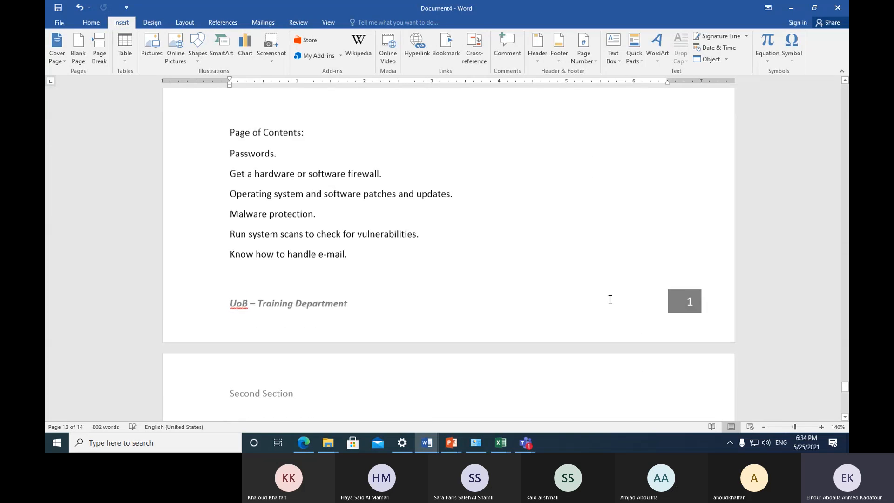
scroll(610, 300, "up", 8)
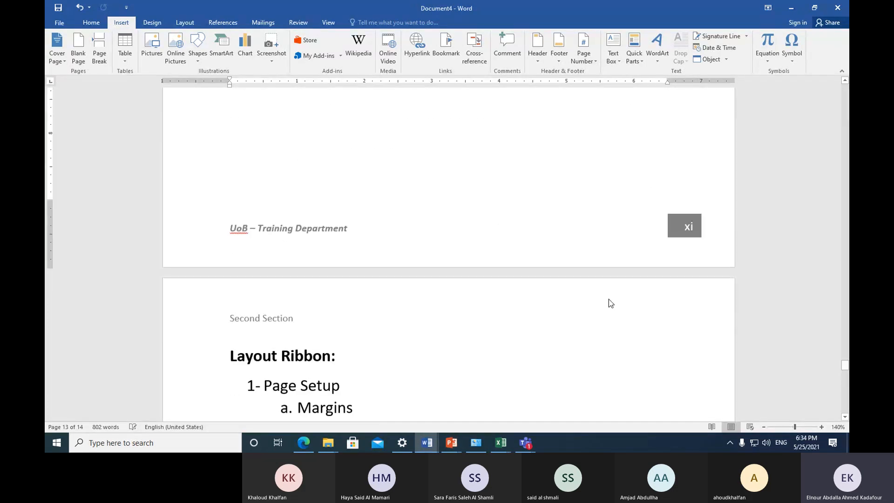
scroll(571, 314, "down", 5)
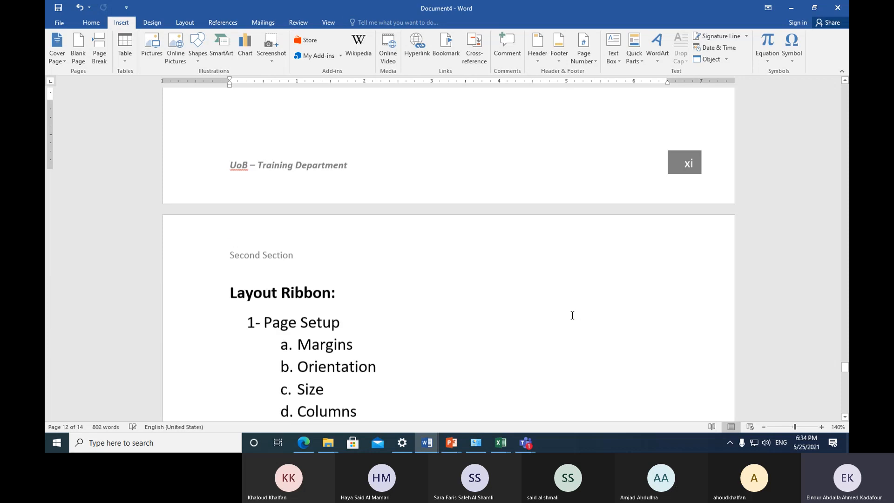
scroll(573, 318, "up", 5)
scroll(576, 320, "up", 3)
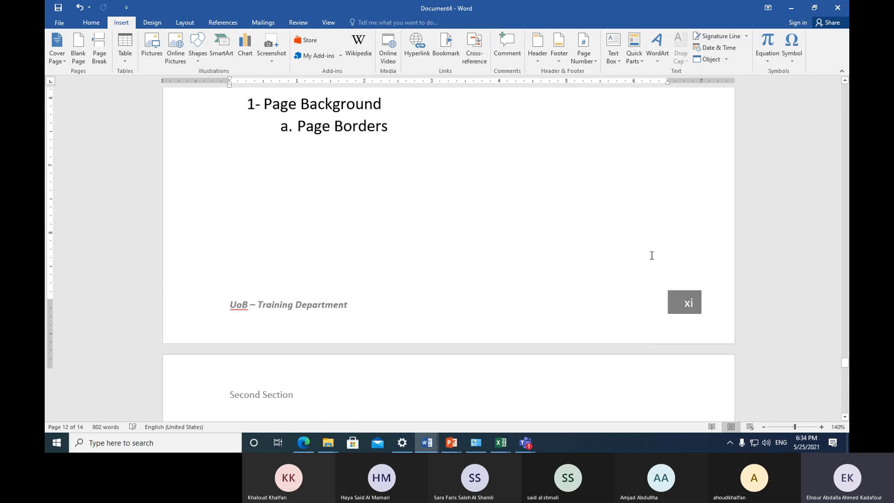
Compare the page numbering at the end of the first section with the numbering on the second section's opening page.
scroll(640, 347, "up", 12)
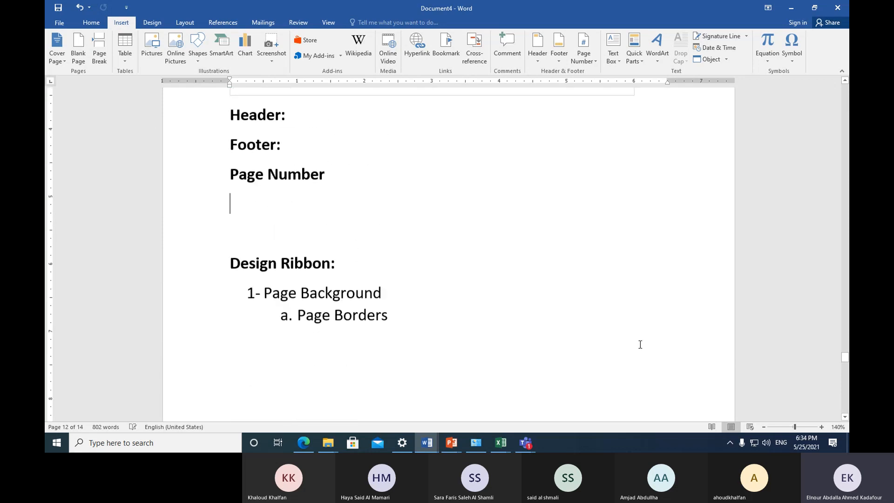
scroll(645, 261, "up", 3)
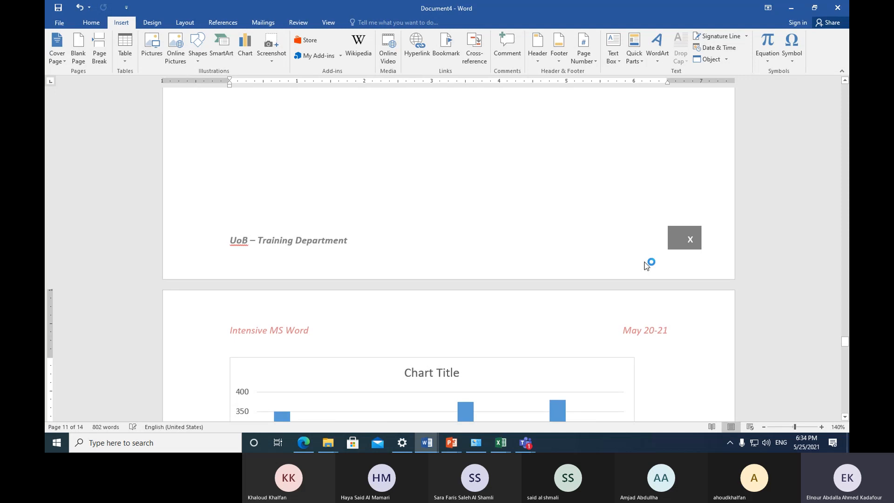
scroll(644, 263, "down", 4)
scroll(624, 327, "down", 15)
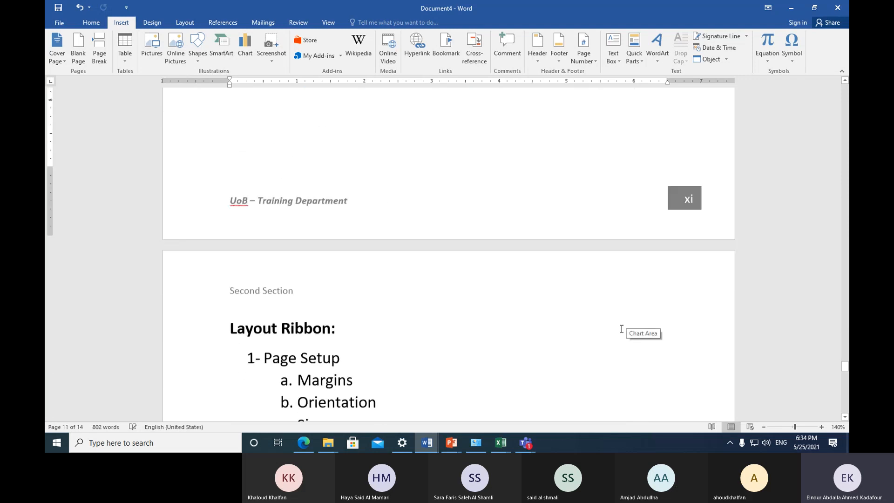
scroll(622, 327, "down", 5)
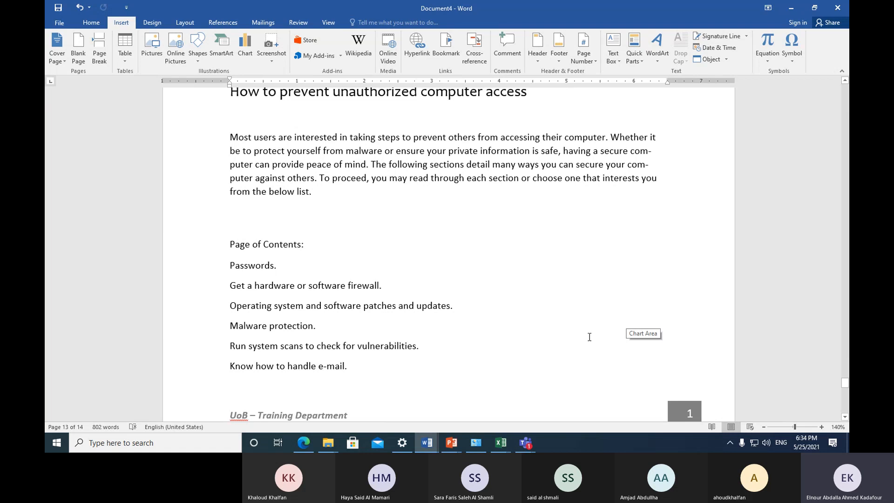
scroll(589, 336, "down", 2)
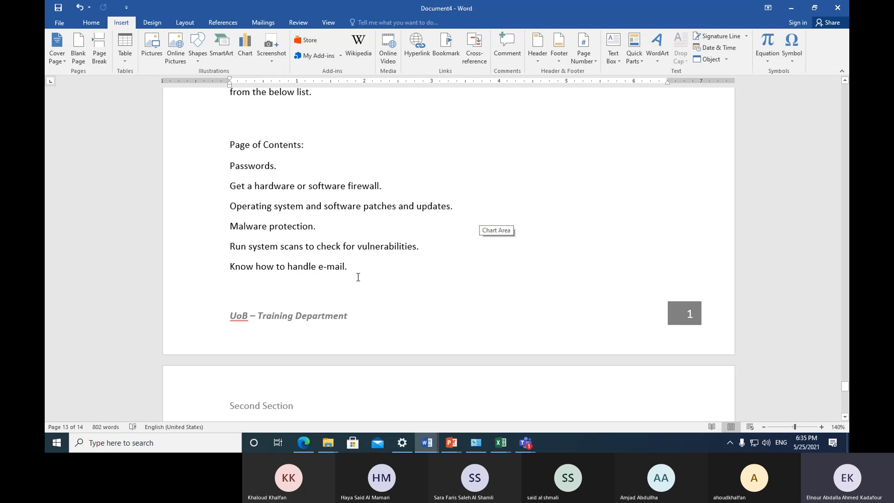
scroll(358, 277, "up", 8)
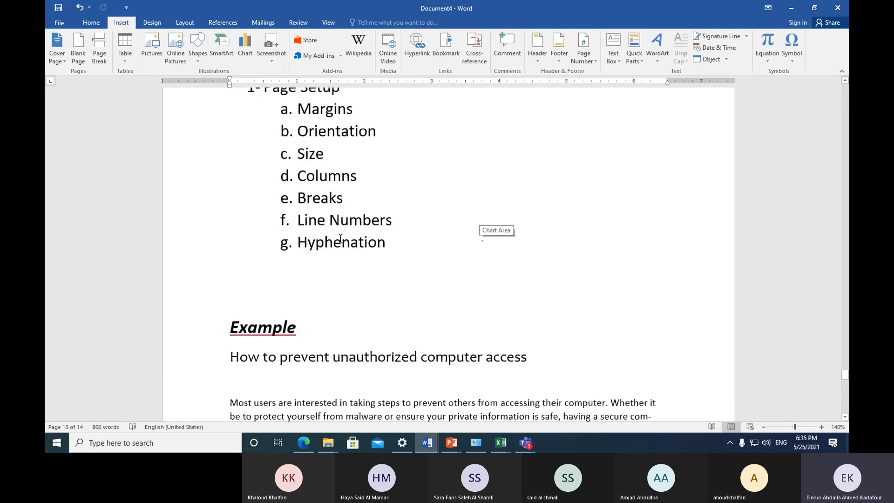
scroll(340, 239, "up", 10)
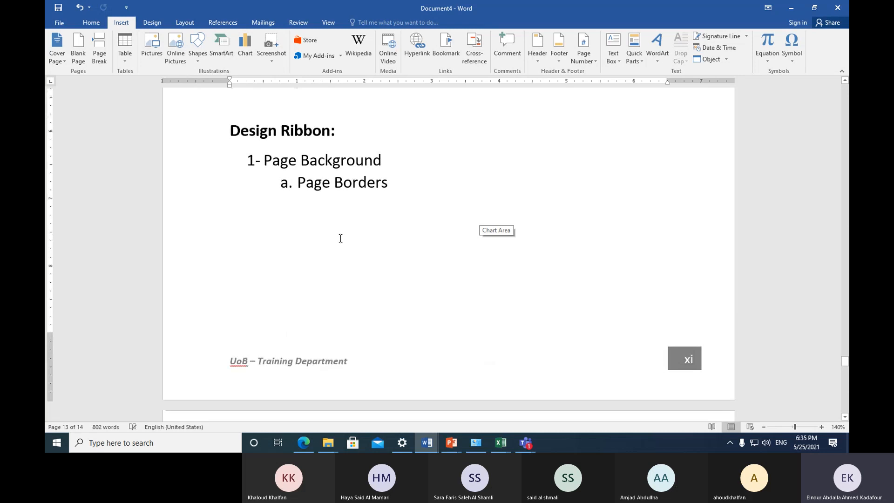
scroll(273, 228, "up", 5)
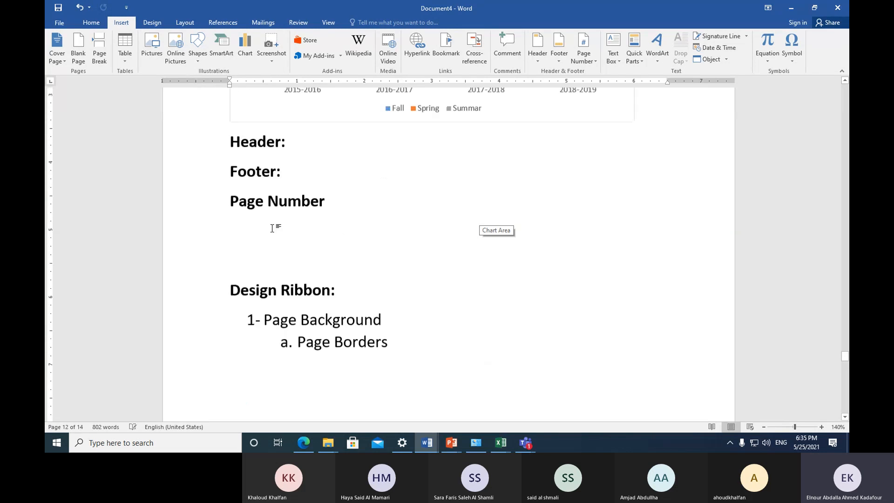
Add a colon to the end of the "Page Number" heading and place the cursor on the blank line below it.
left_click(240, 238)
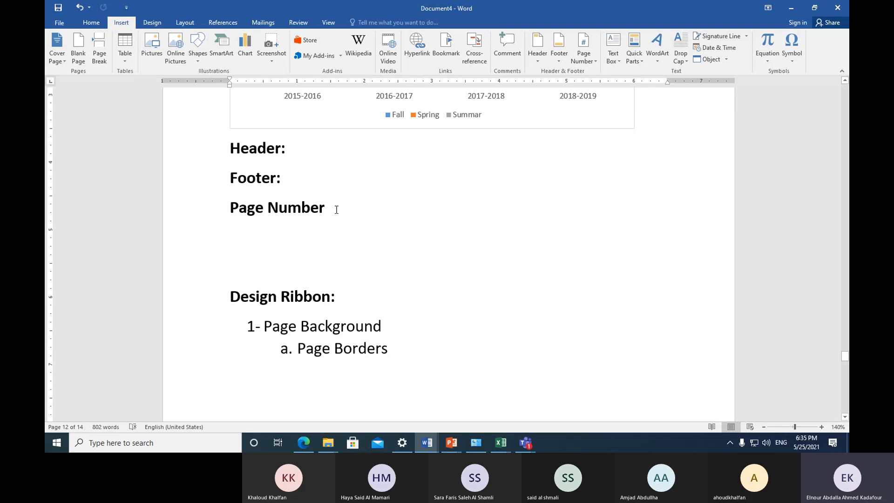
type(":")
left_click(231, 235)
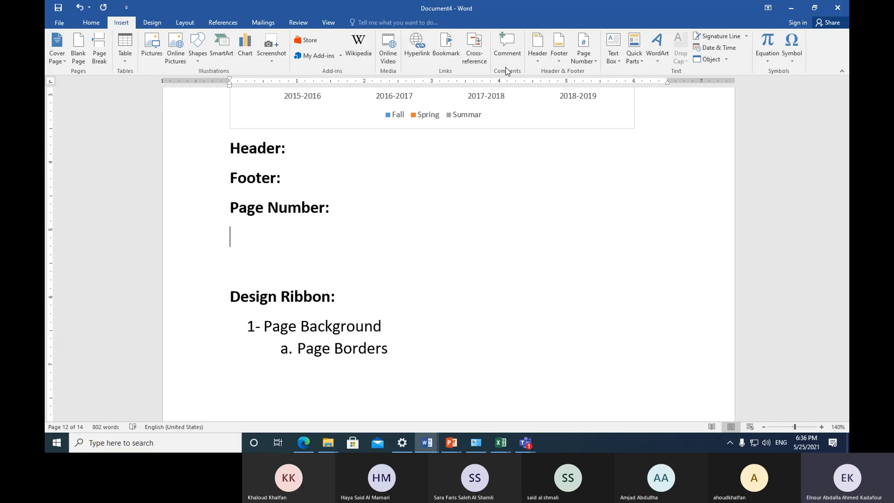
Insert a comment on the word "Number" in the "Page Number:" heading, beginning "Despite the page number can be on top".
left_click(507, 43)
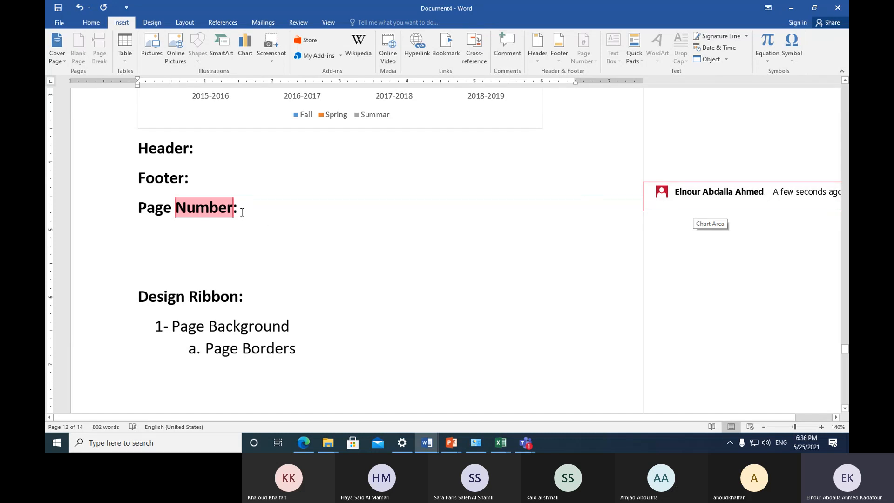
mouse_move(203, 207)
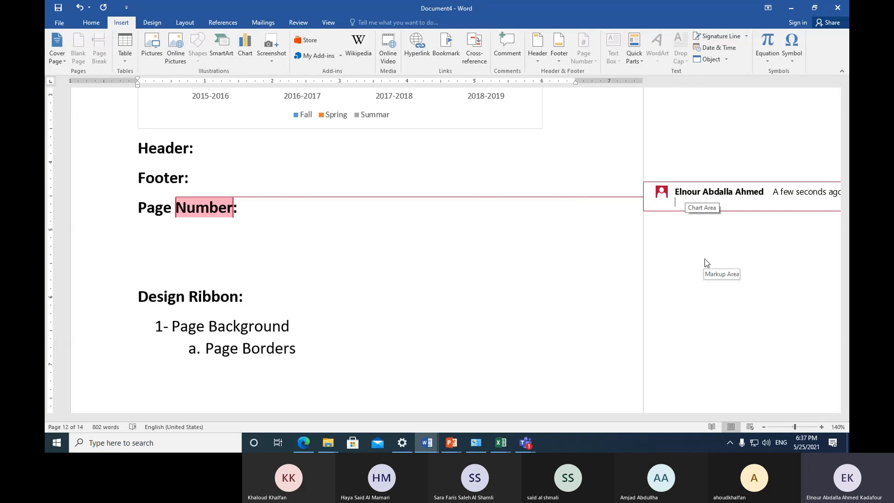
type("Despit")
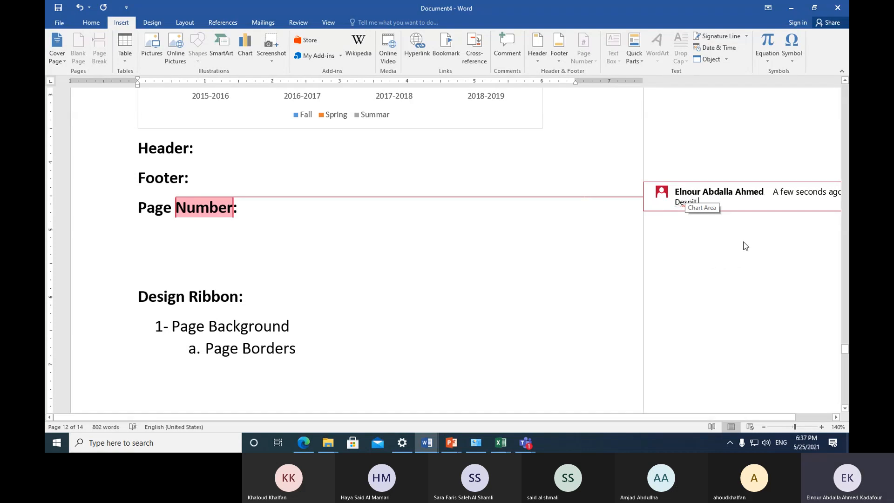
type("e")
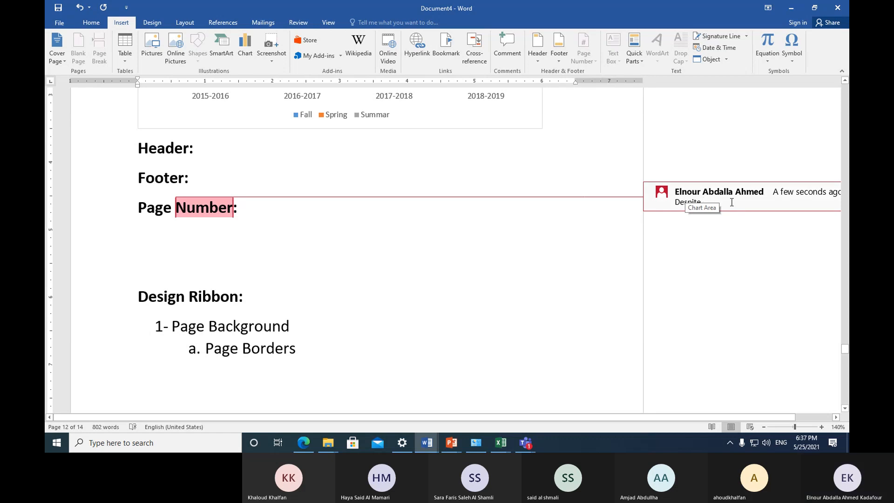
type(" the pa")
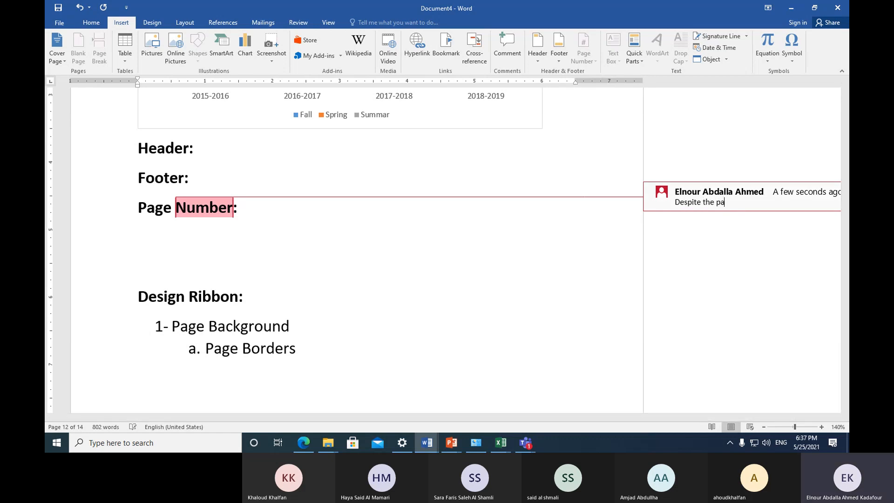
type("ge numbr can be o")
key("BackSpace")
type("n")
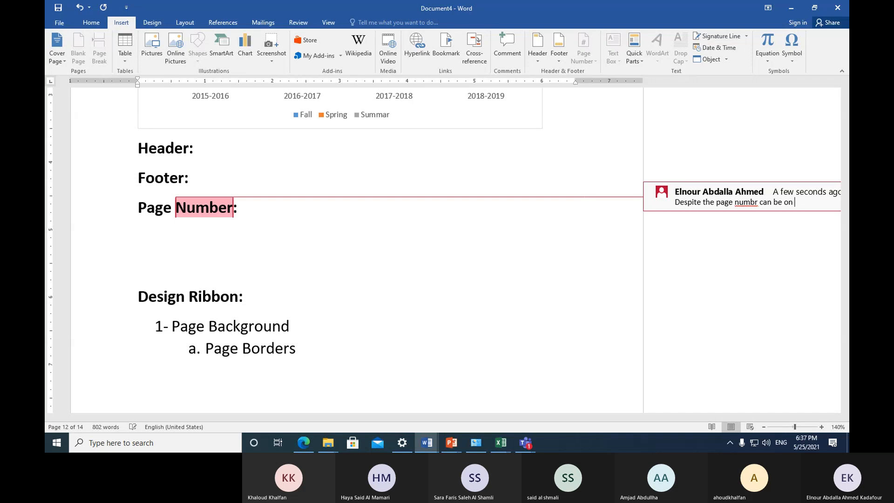
left_click(757, 205)
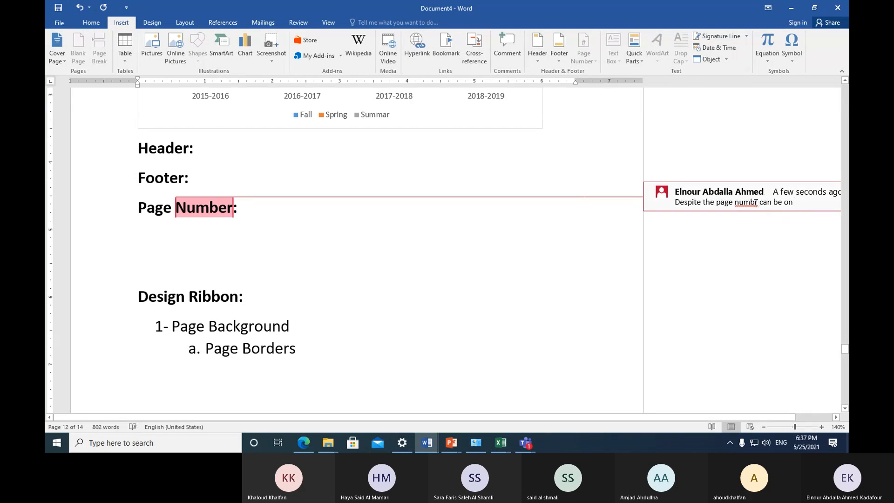
type("e")
left_click(798, 205)
type("top")
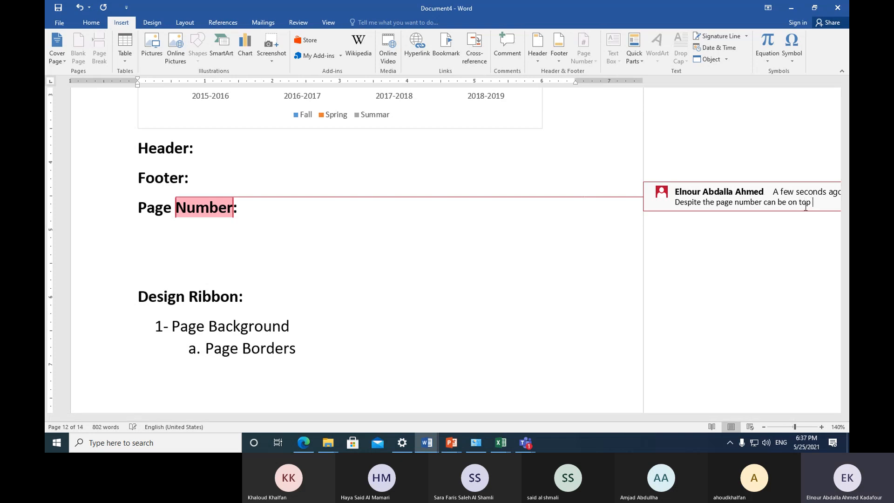
Continue the comment with "& the bottom of the page but is better to keep it on the bottom of the page".
type(" & the")
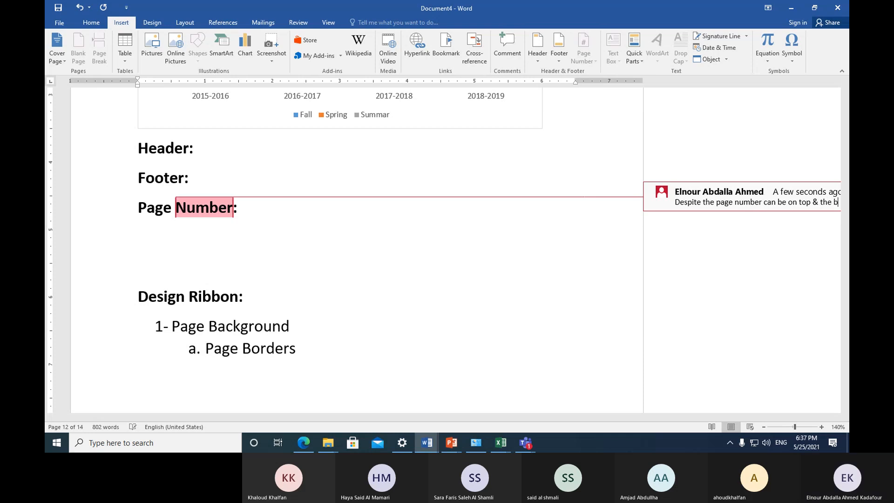
type(" bottom of")
type(" the ")
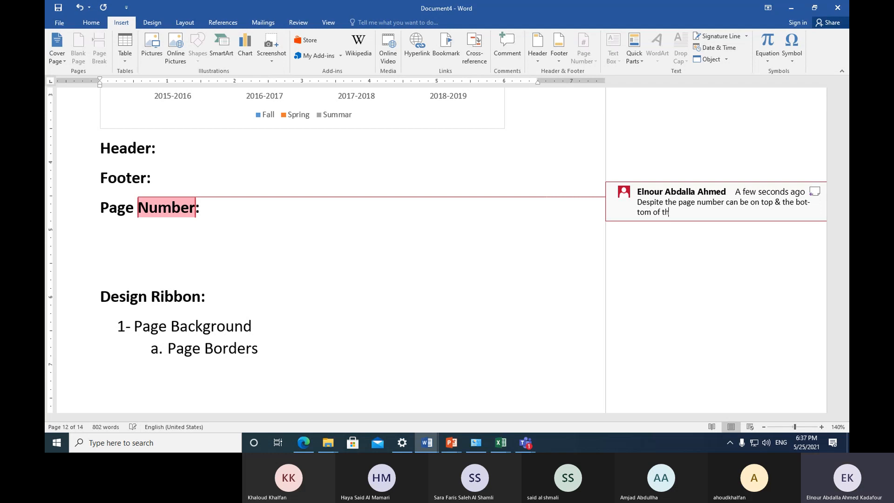
type("page but is better ")
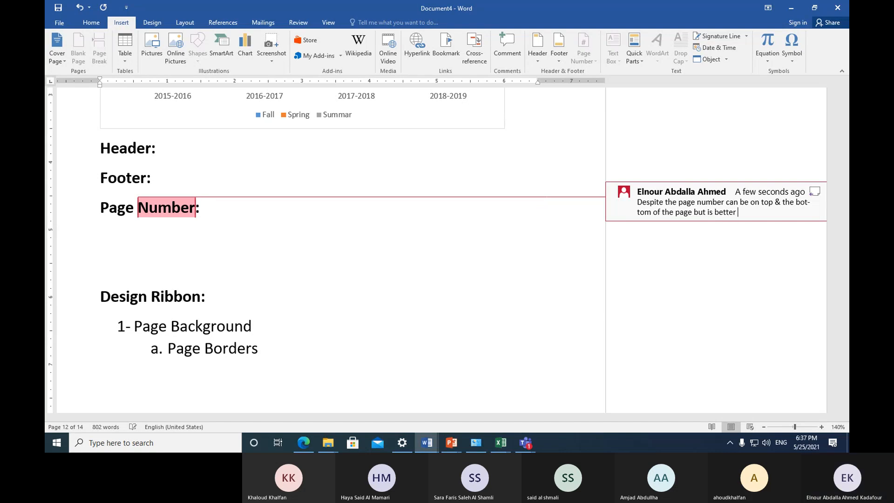
type("to keep it on the bottom of")
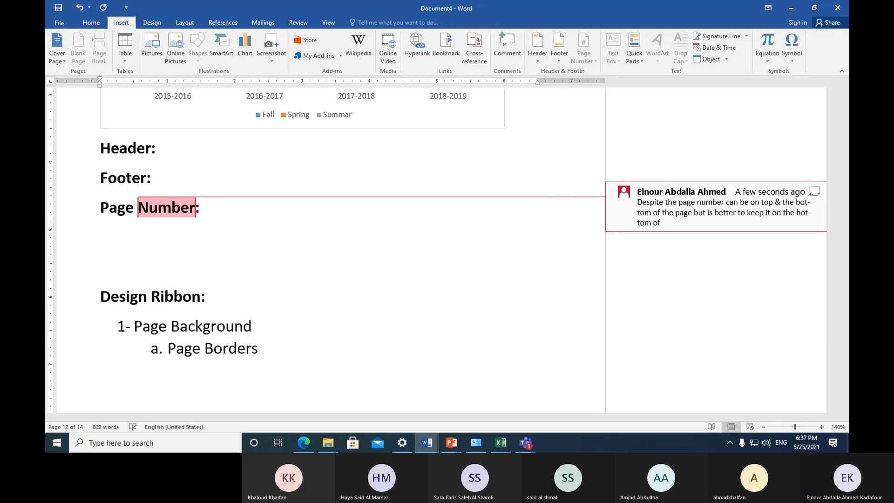
type(" the pa")
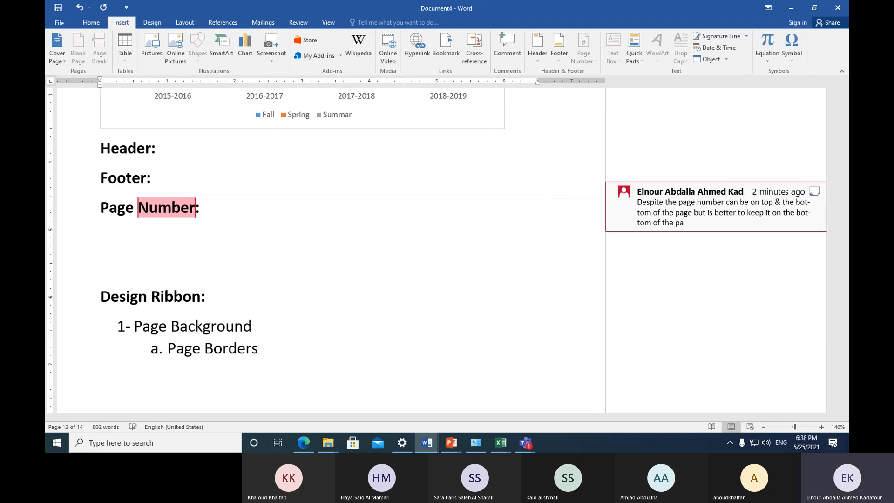
type("ge")
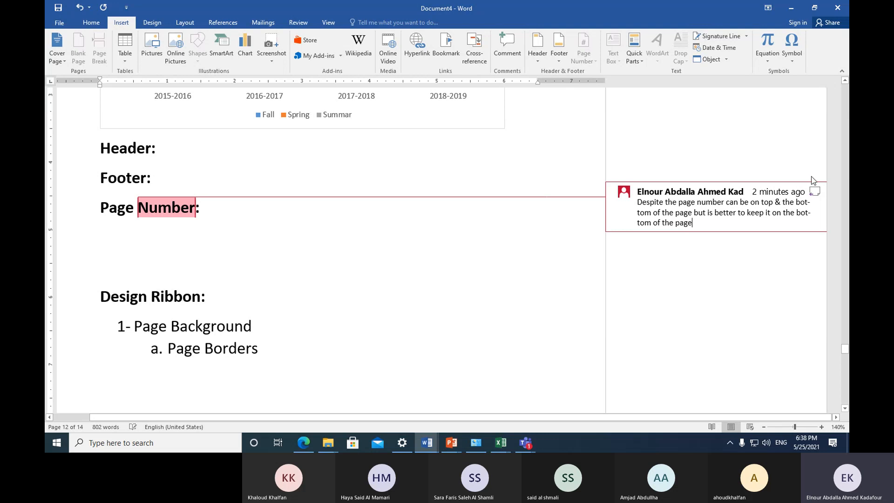
Insert "the" before "top" in the comment, end its text with a period, and return to the document body.
left_click(762, 205)
type("the")
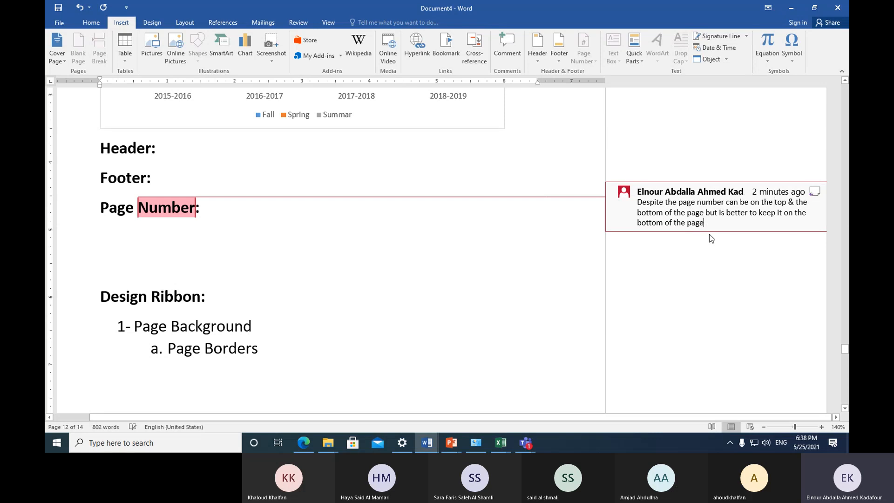
type(".")
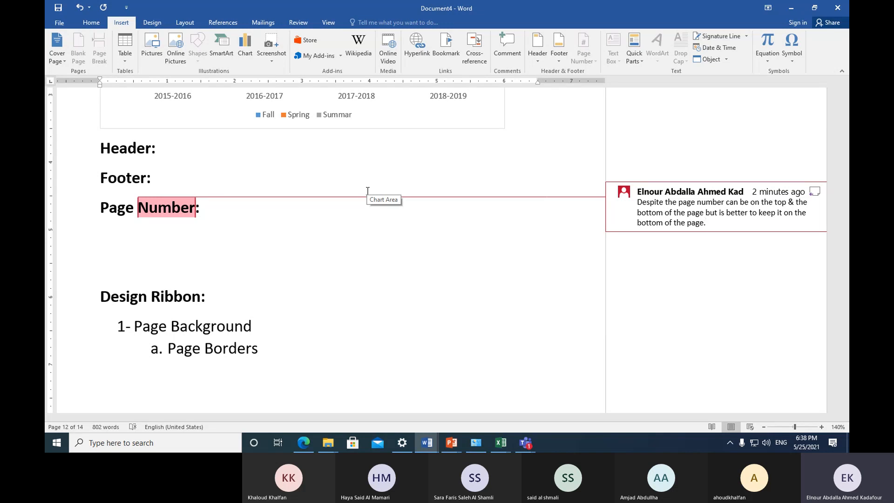
left_click(475, 293)
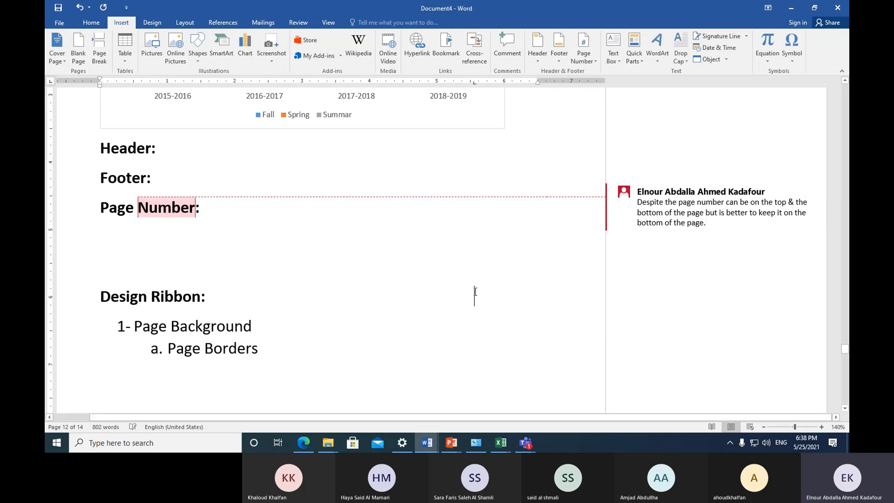
Add a second comment to the word "Number" without text and start an empty reply beneath it.
left_click(190, 209)
left_click(508, 42)
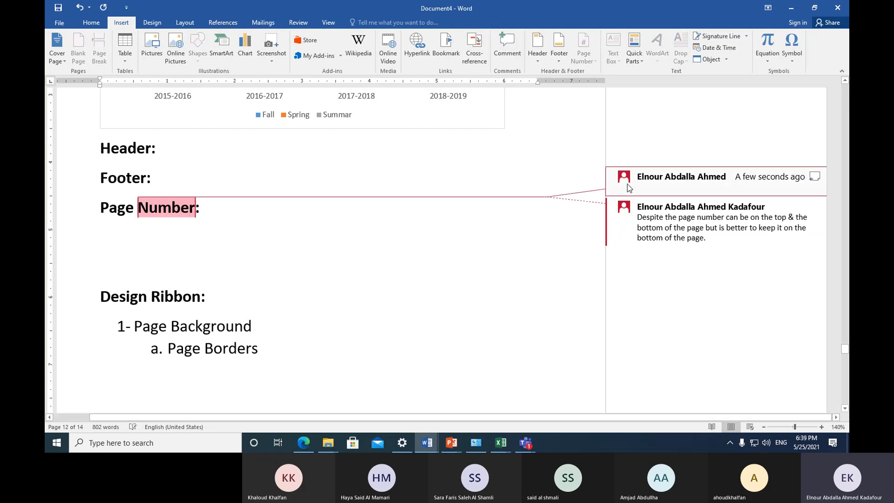
left_click(188, 211)
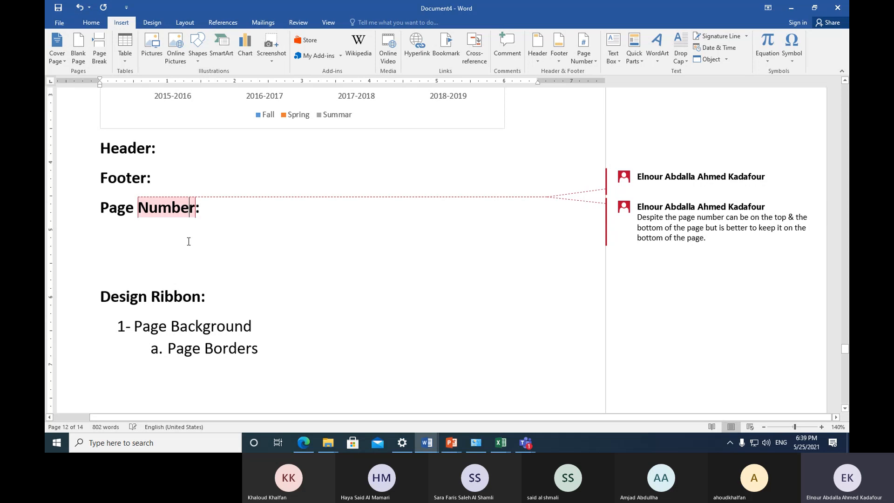
key("Down")
key("Down")
key("Down")
left_click(628, 182)
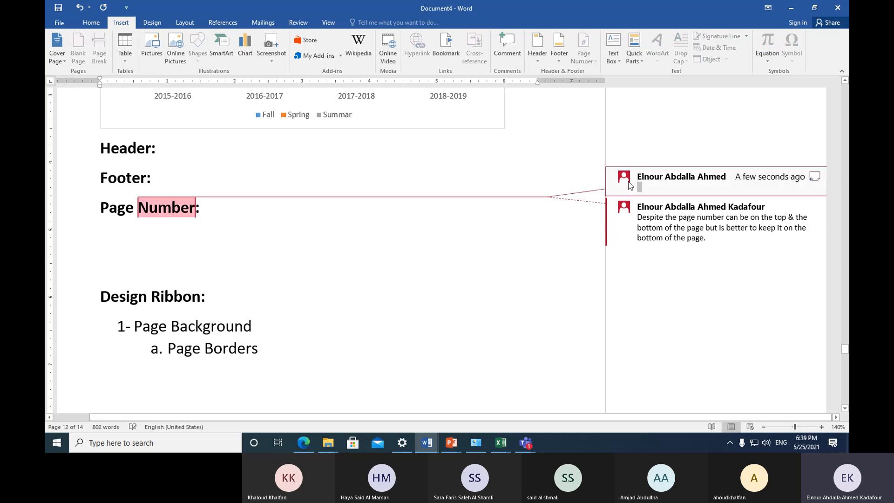
left_click(816, 176)
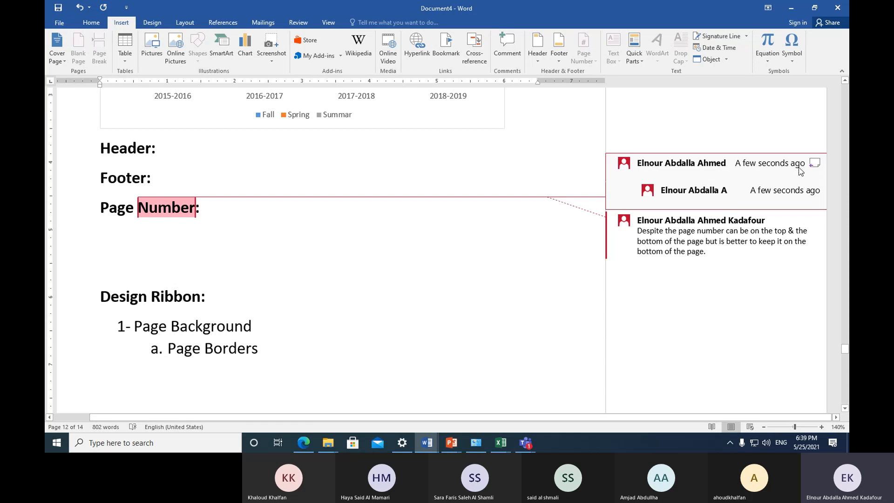
Delete the empty second comment and its reply, and look over the options available for the remaining comment.
right_click(734, 173)
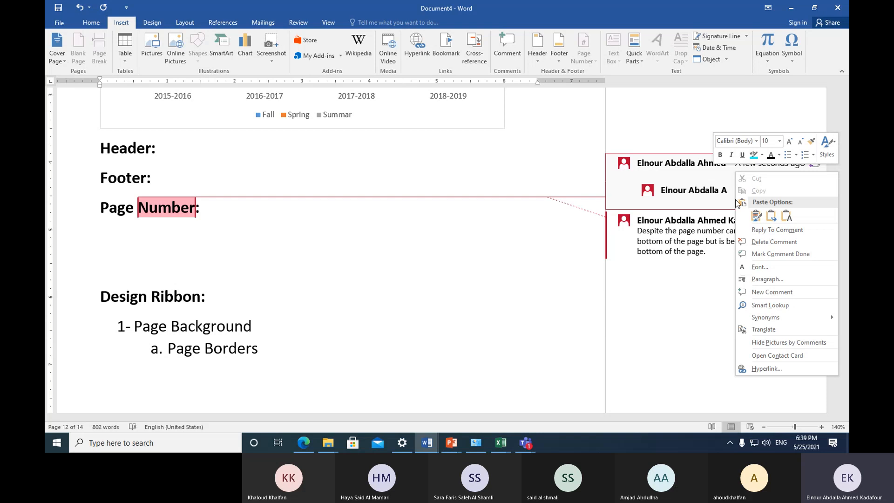
left_click(740, 241)
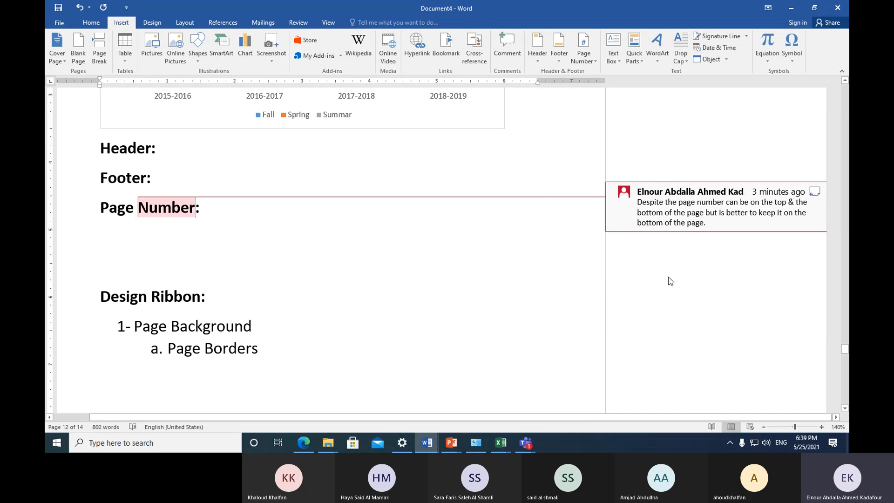
right_click(813, 195)
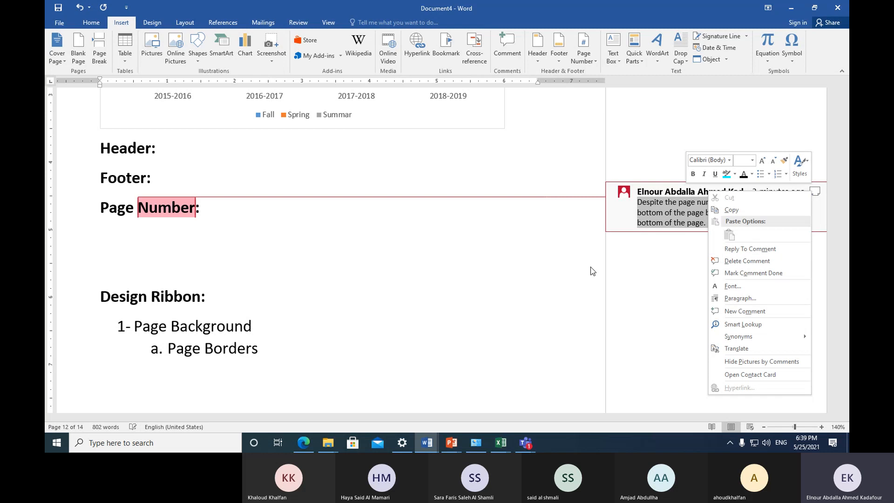
key("Escape")
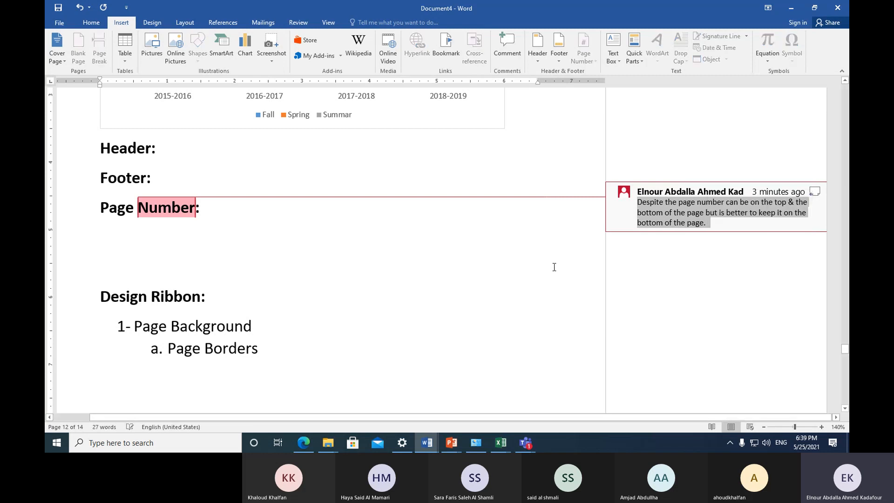
Check the options offered for the comment on "Number", and return to the document body at 130% zoom.
right_click(814, 191)
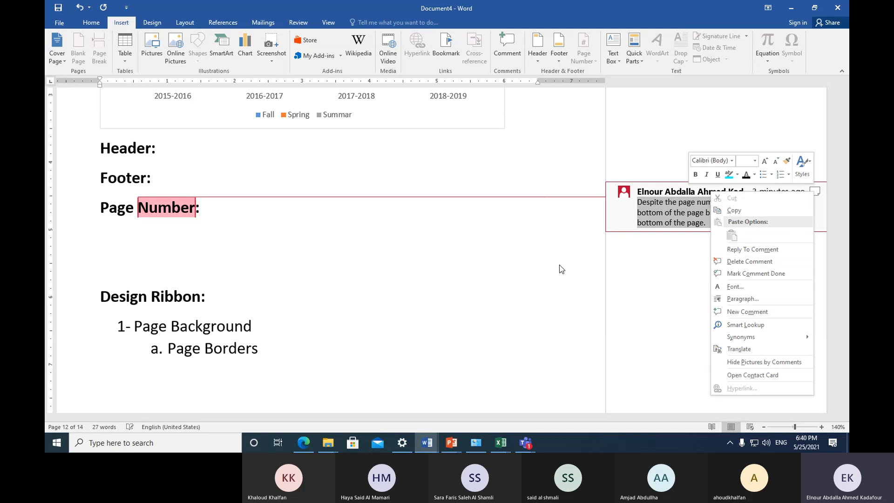
key("Escape")
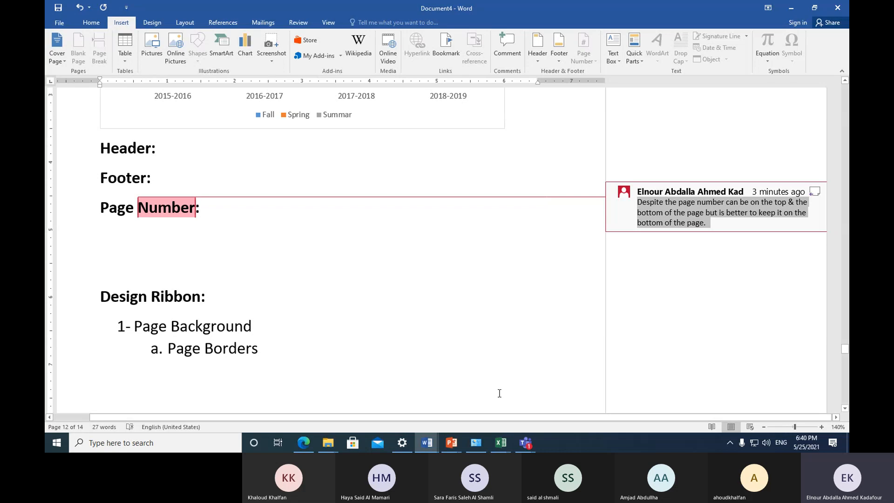
left_click(762, 427)
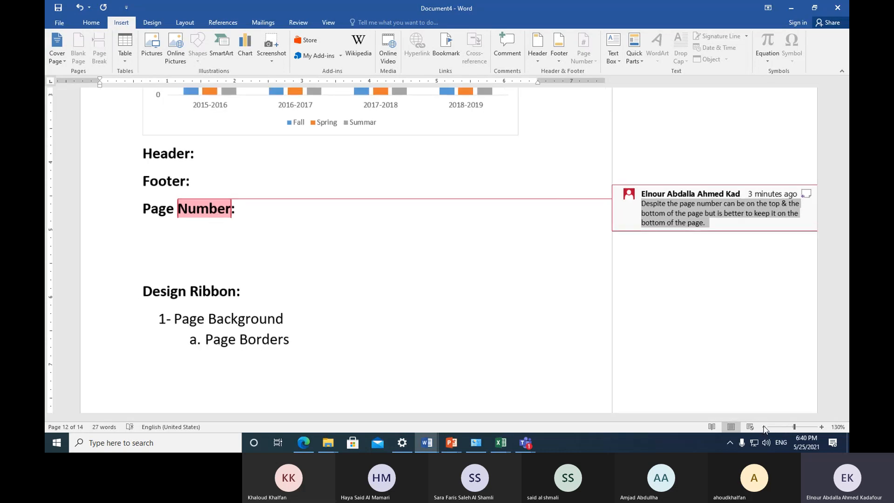
left_click(443, 271)
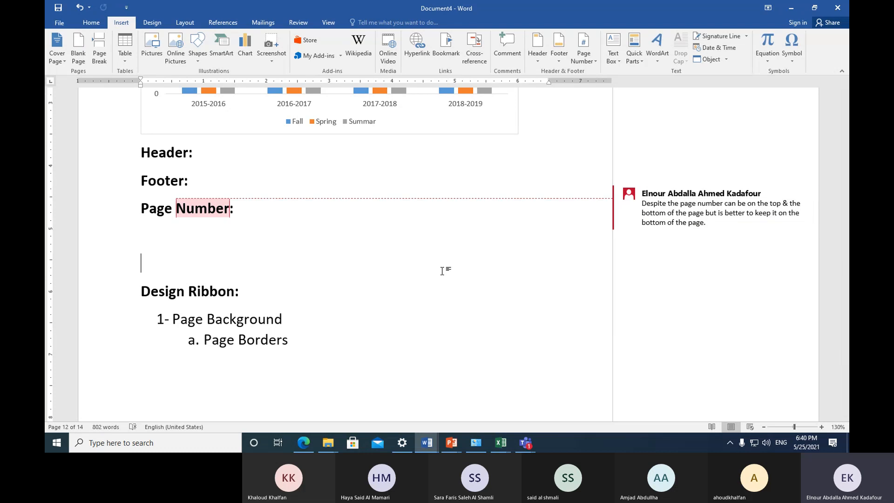
left_click(184, 24)
left_click(222, 25)
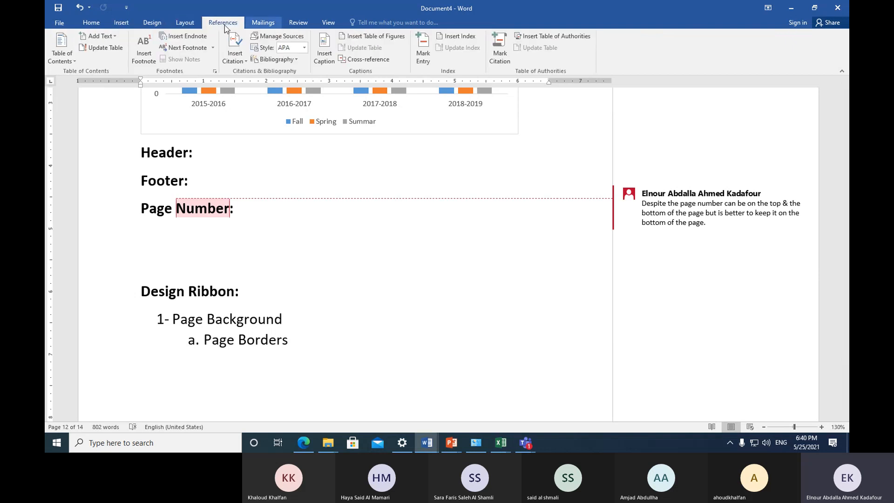
left_click(186, 25)
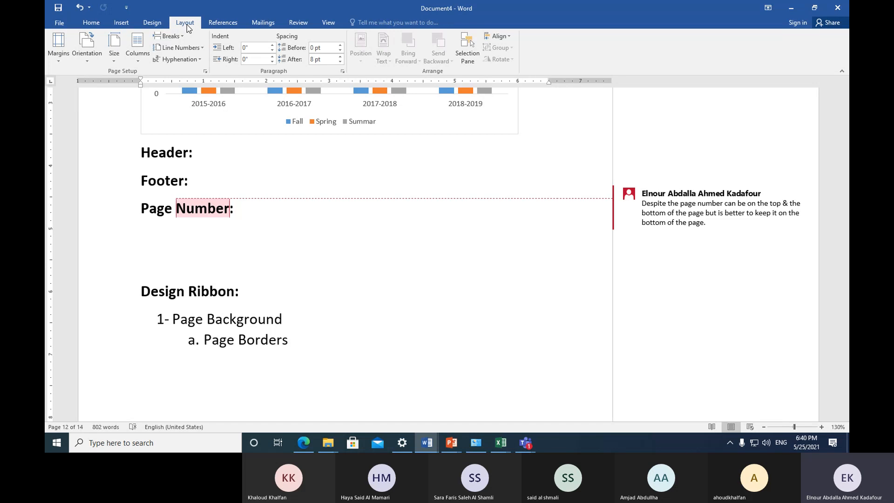
left_click(306, 233)
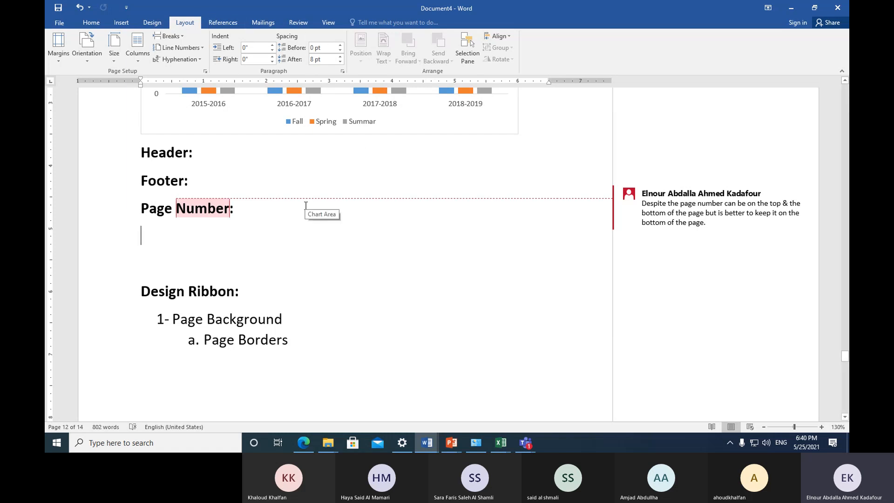
left_click(233, 27)
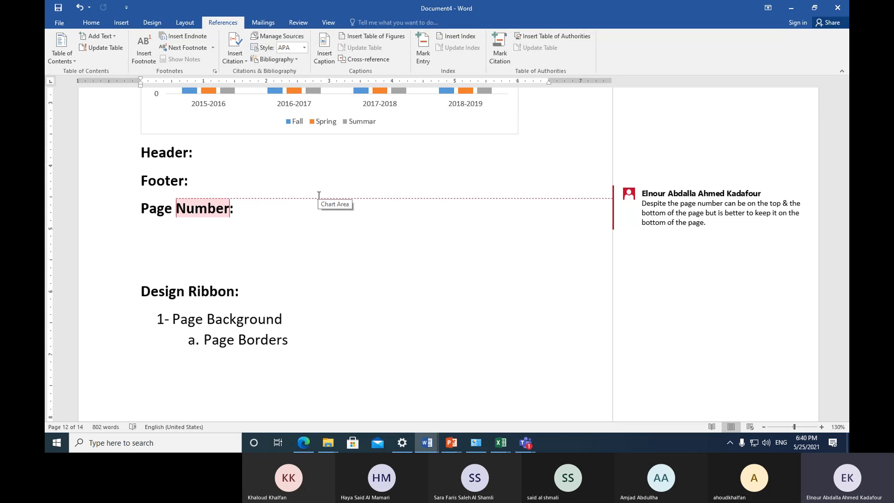
left_click(521, 442)
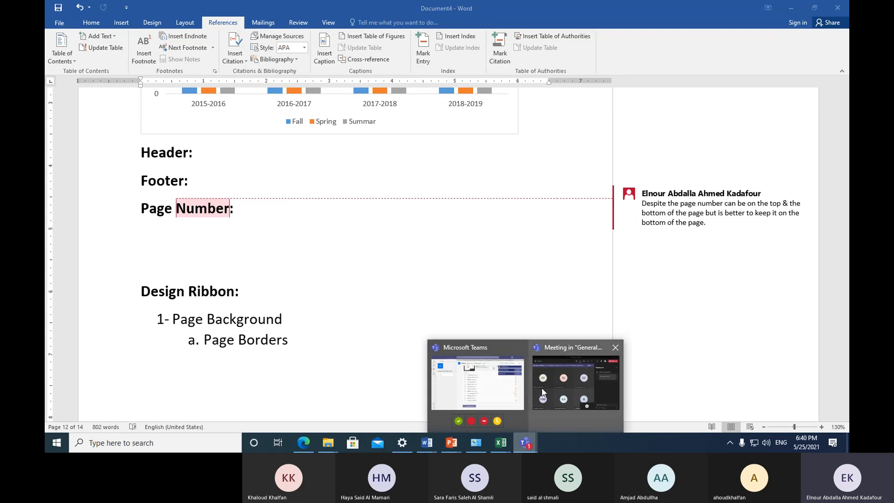
mouse_move(541, 387)
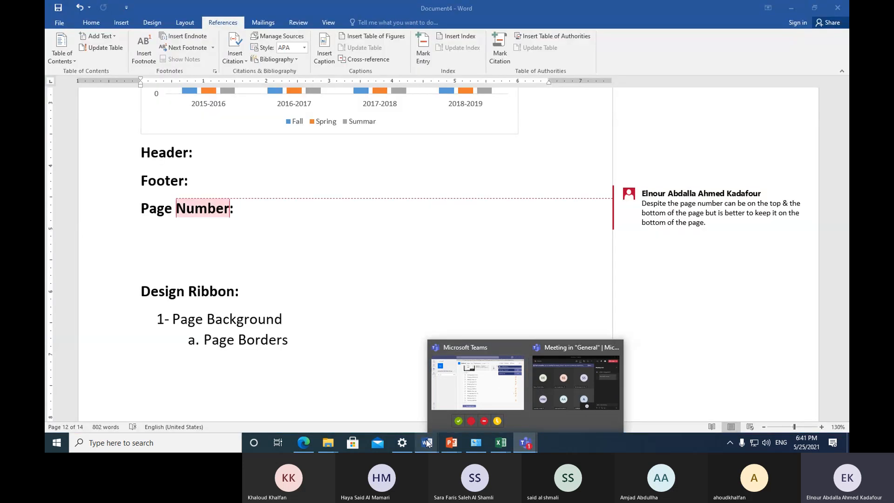
mouse_move(428, 443)
left_click(416, 382)
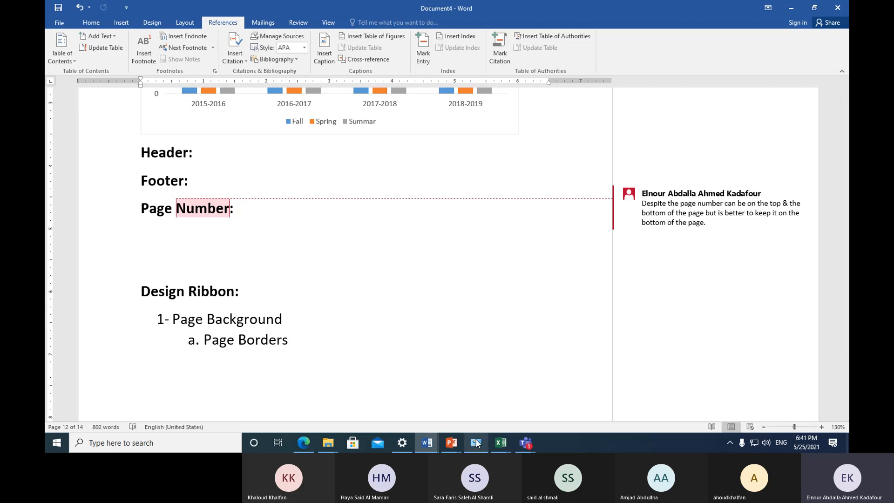
Switch to the Microsoft Teams meeting window and request to stop the meeting recording.
left_click(522, 442)
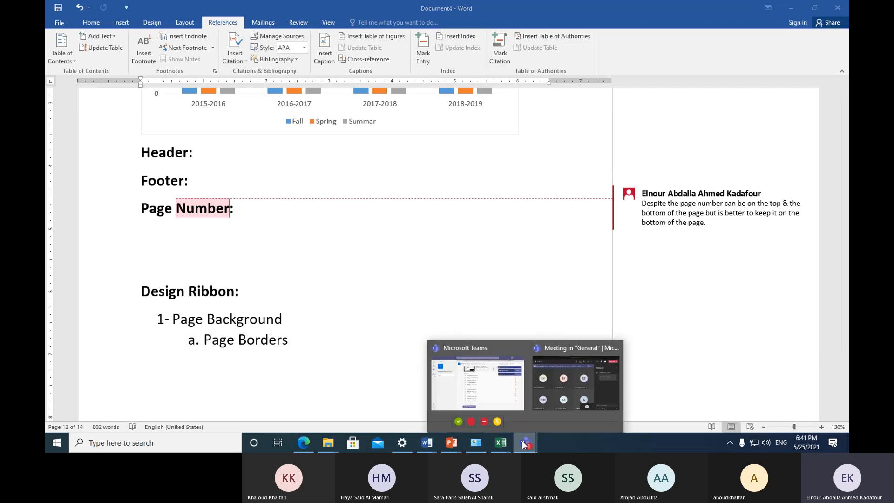
left_click(552, 395)
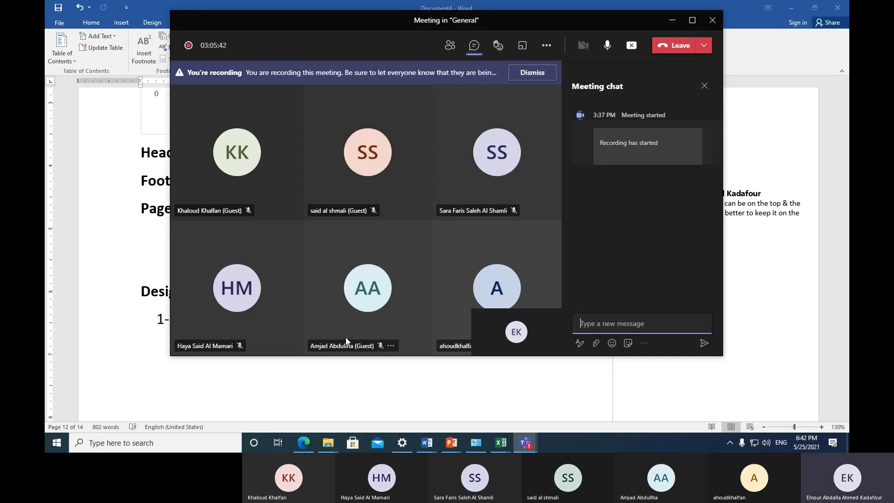
left_click(546, 49)
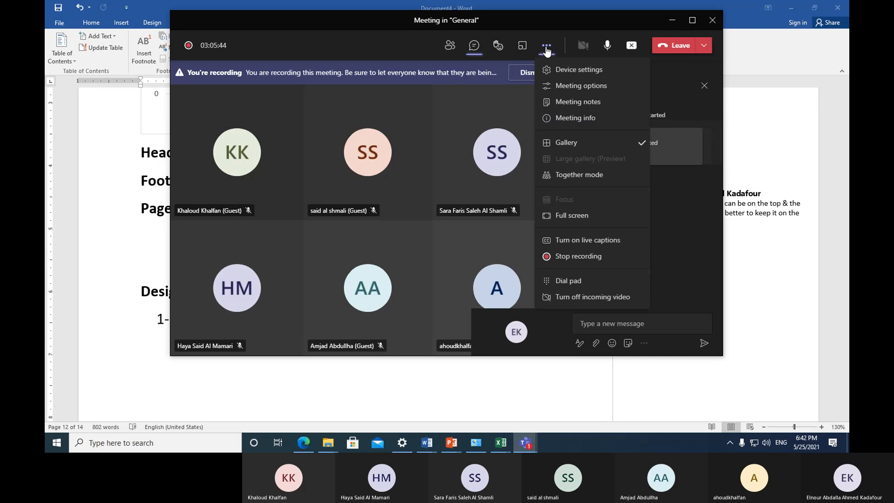
left_click(576, 256)
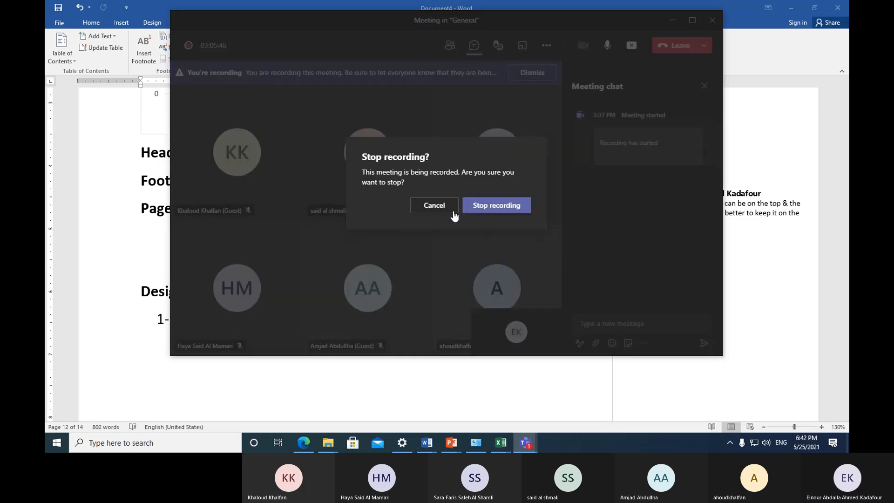